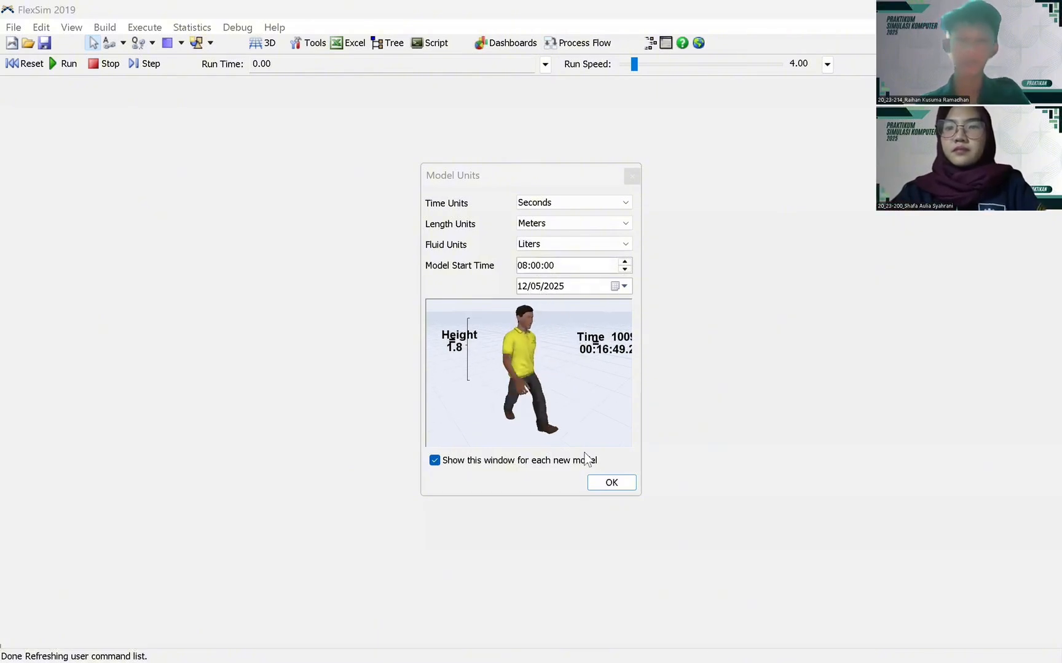
# - Create the model with seconds, meters and liters as units, and place a Source beside the grid origin
pyautogui.click(612, 483)
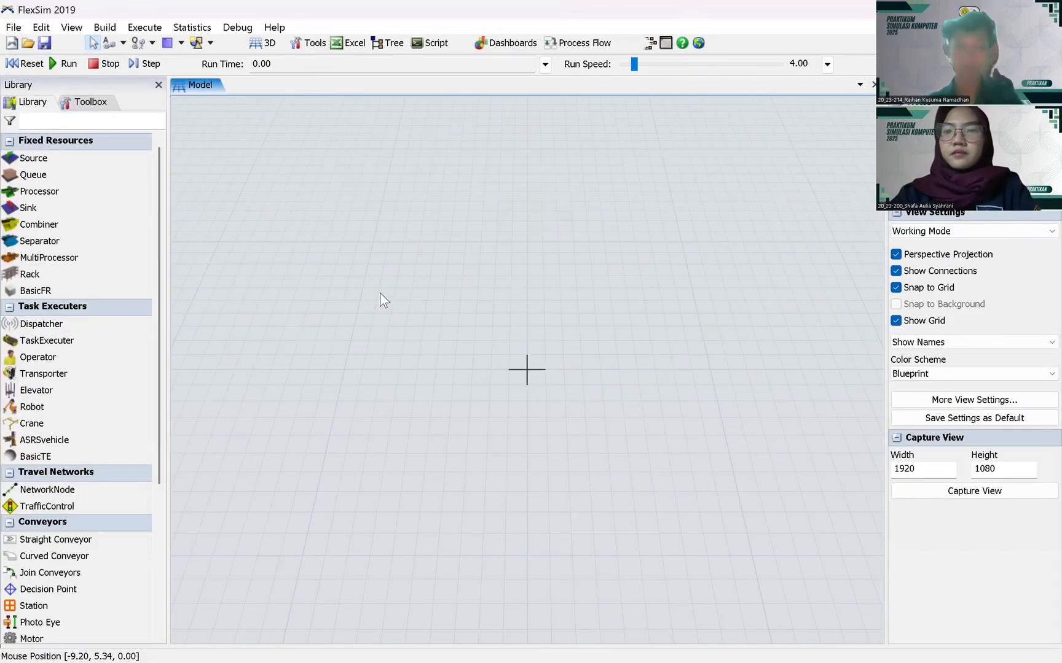
pyautogui.moveTo(564, 386); pyautogui.dragTo(372, 378)
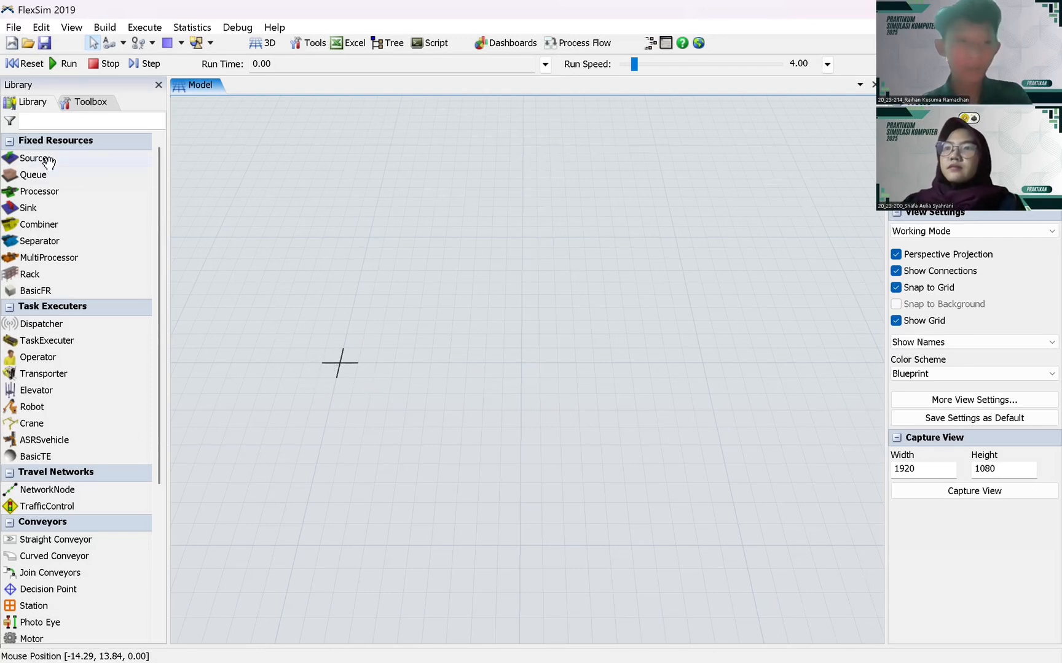
pyautogui.moveTo(36, 159); pyautogui.dragTo(375, 362)
pyautogui.scroll(1, 367, 358)
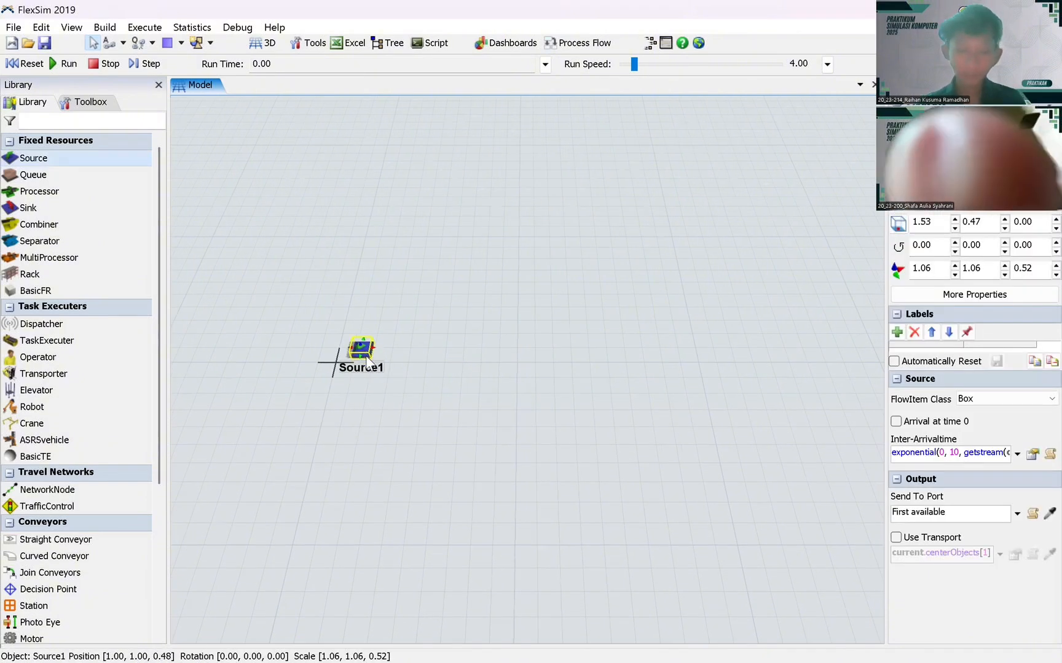
pyautogui.click(413, 337)
pyautogui.scroll(2, 399, 356)
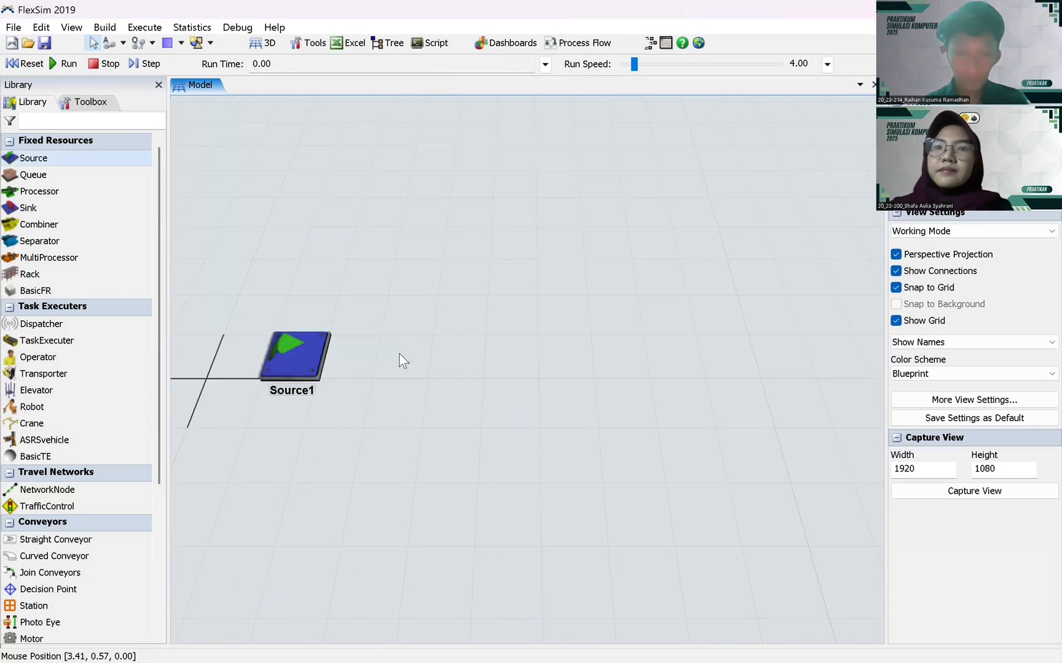
# - Rename the Source object as Penyimpanan Bahan Baku
pyautogui.click(297, 351)
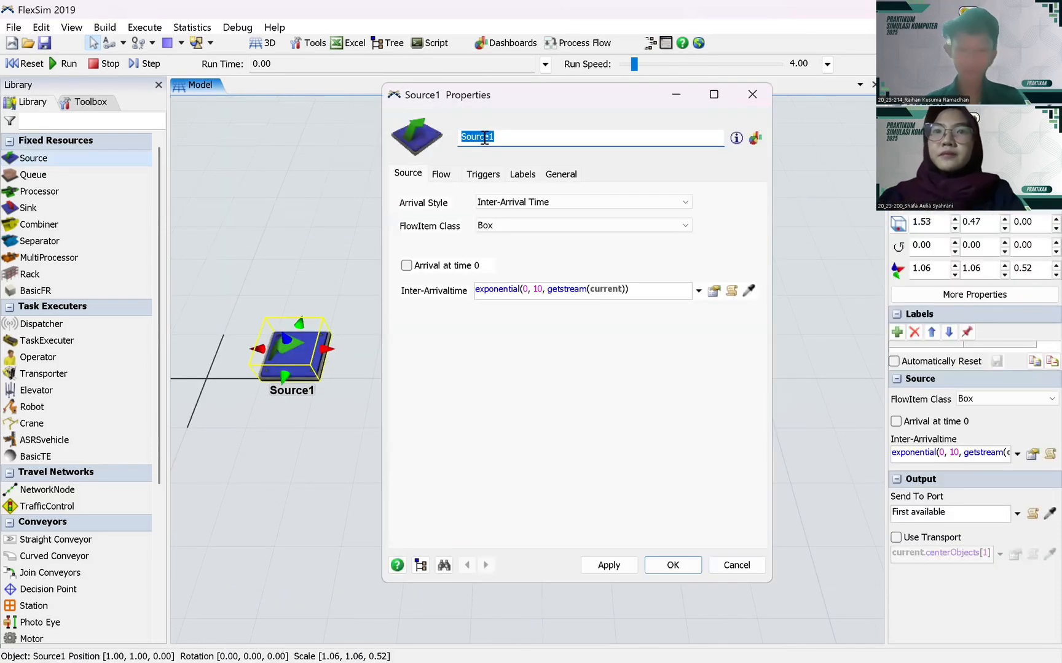
pyautogui.write('Penyimp')
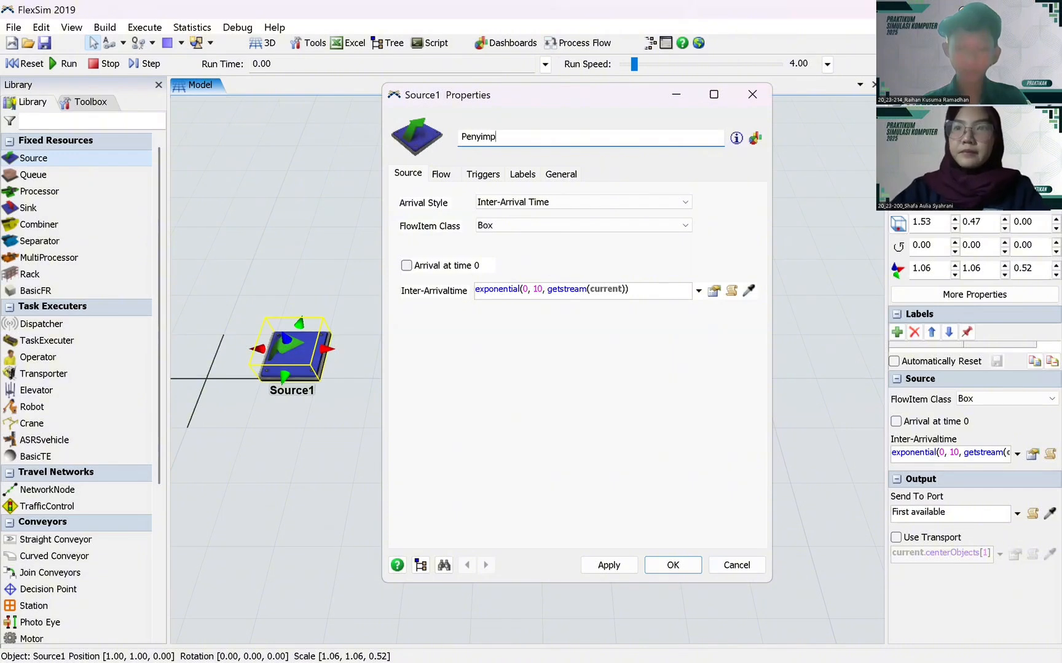
pyautogui.write('anan Bahan')
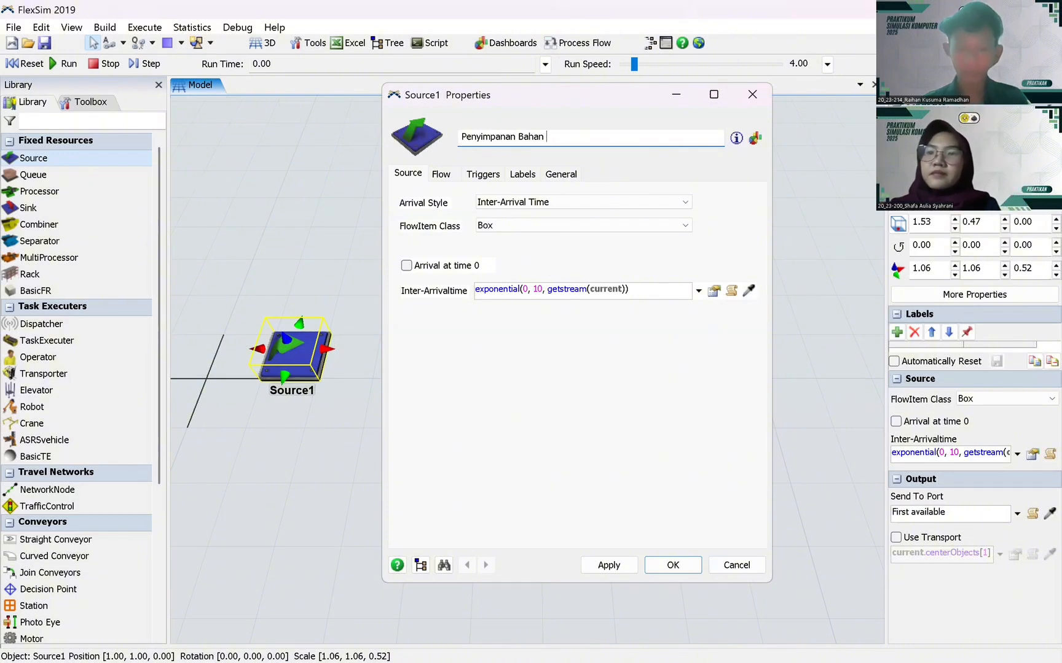
pyautogui.write(' Baku')
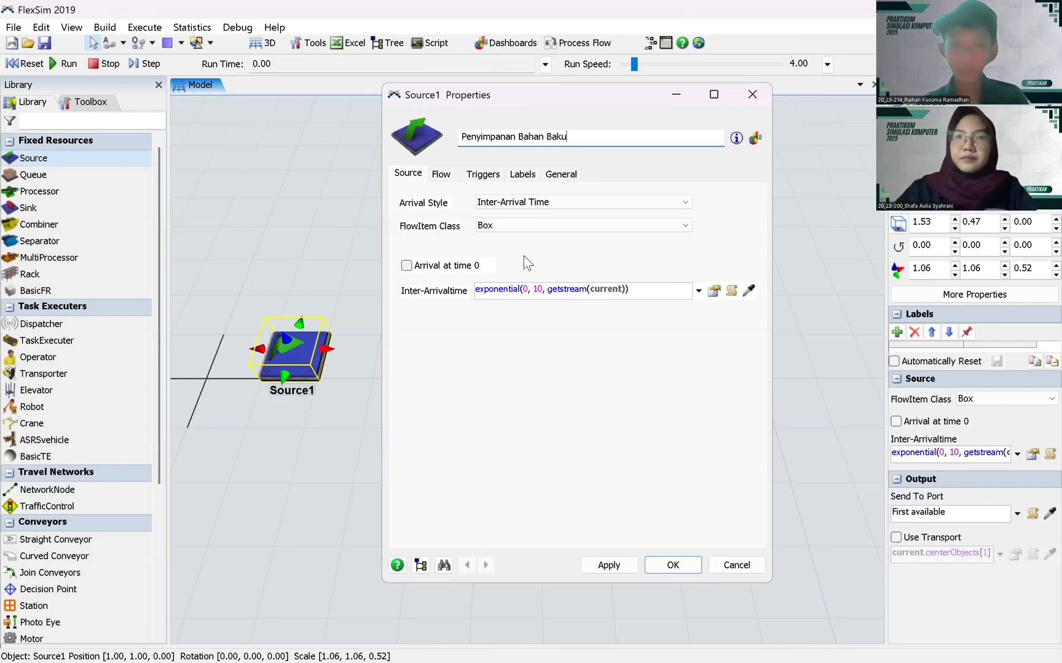
# - Enable arrival at time 0 for the source and set its inter-arrival time to Hourly Rates, Custom Daily Repeat
pyautogui.click(406, 266)
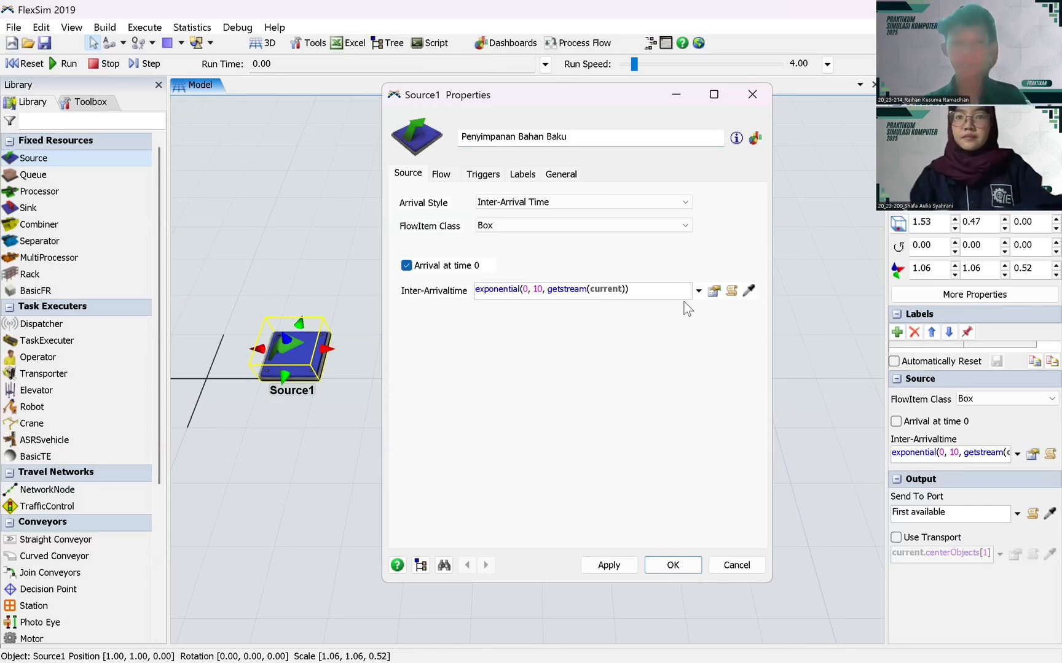
pyautogui.click(698, 291)
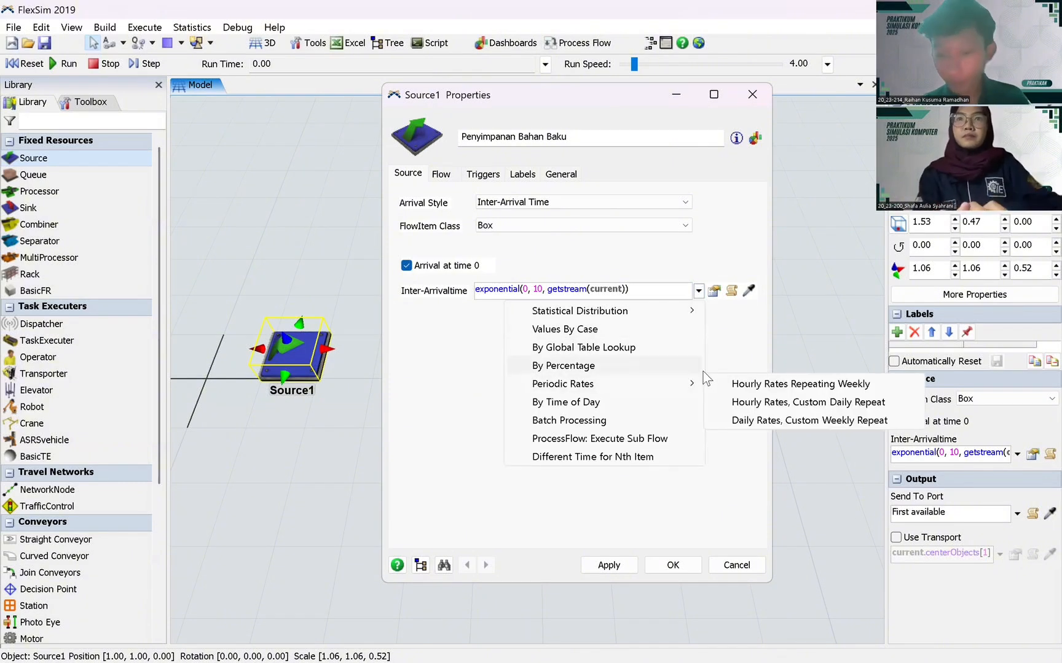
pyautogui.moveTo(666, 383)
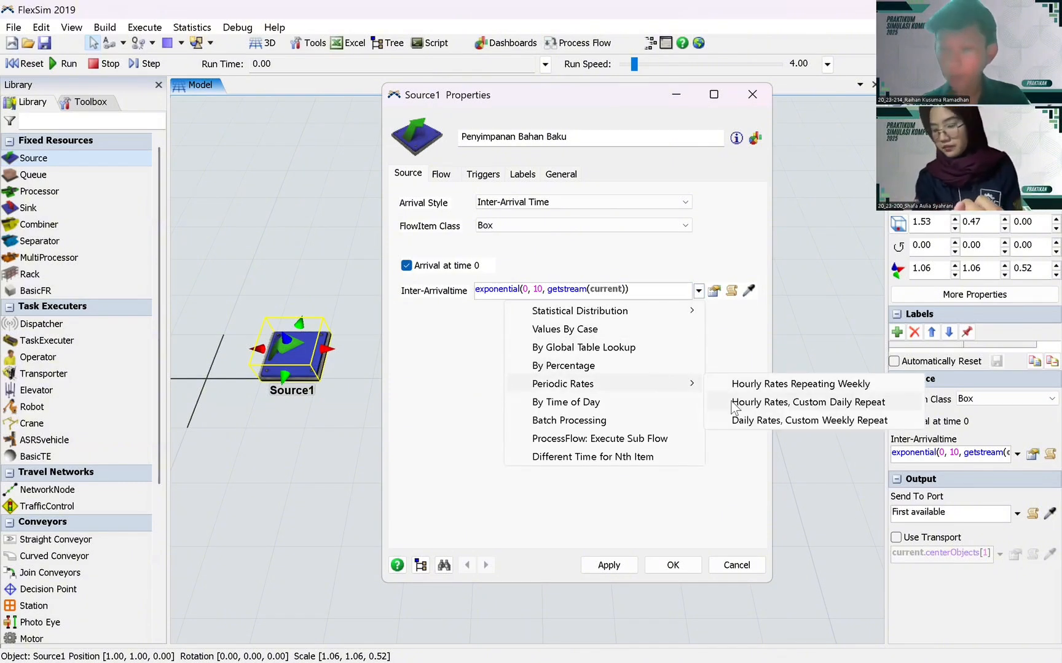
pyautogui.click(731, 402)
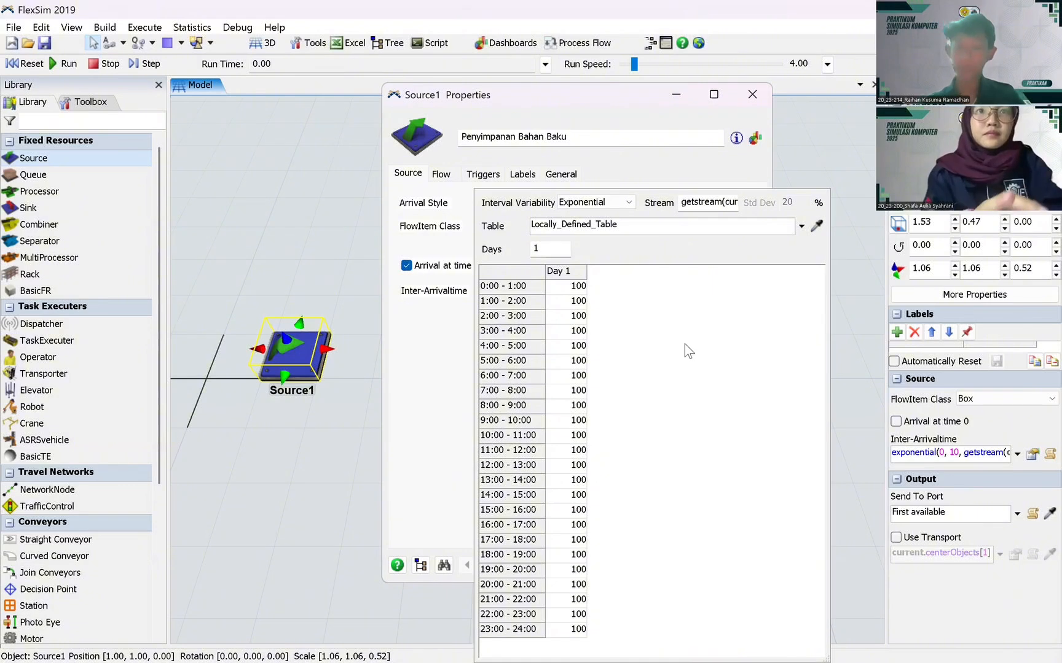
pyautogui.click(438, 355)
pyautogui.click(606, 570)
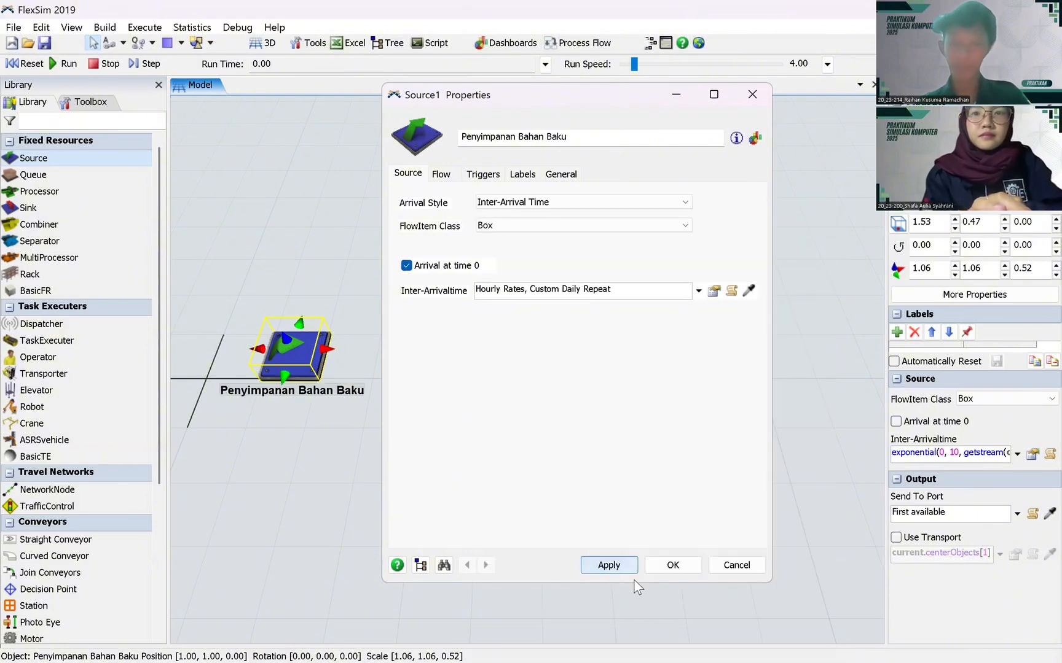
pyautogui.click(672, 565)
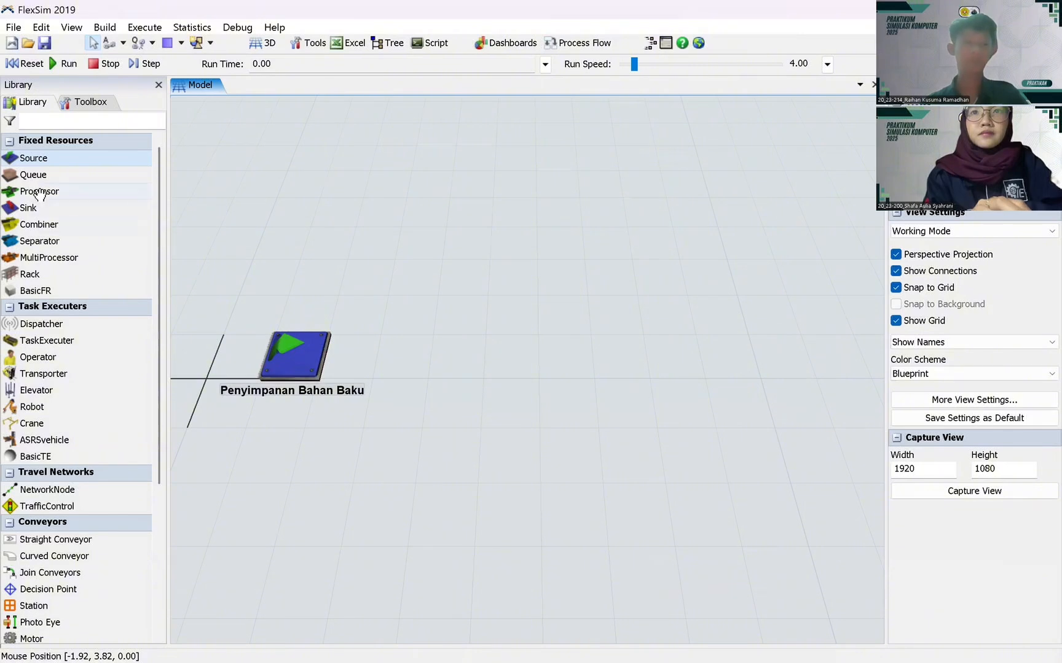
# - Place a Processor just after the Penyimpanan Bahan Baku source and name it Persiapan Bahan Baku
pyautogui.moveTo(40, 196); pyautogui.dragTo(420, 336)
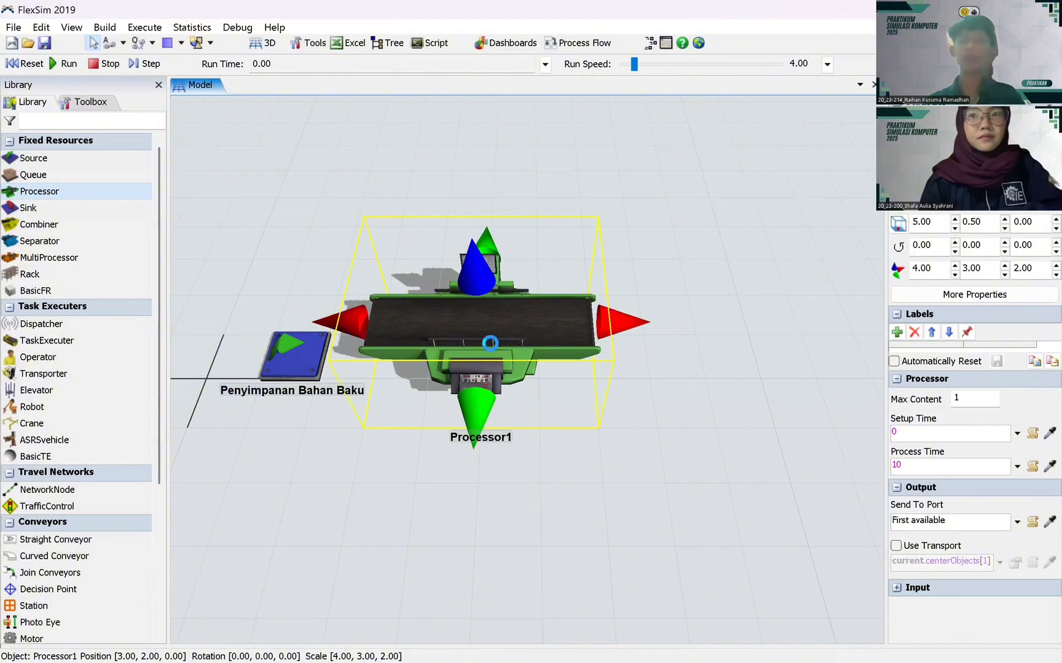
pyautogui.doubleClick(495, 338)
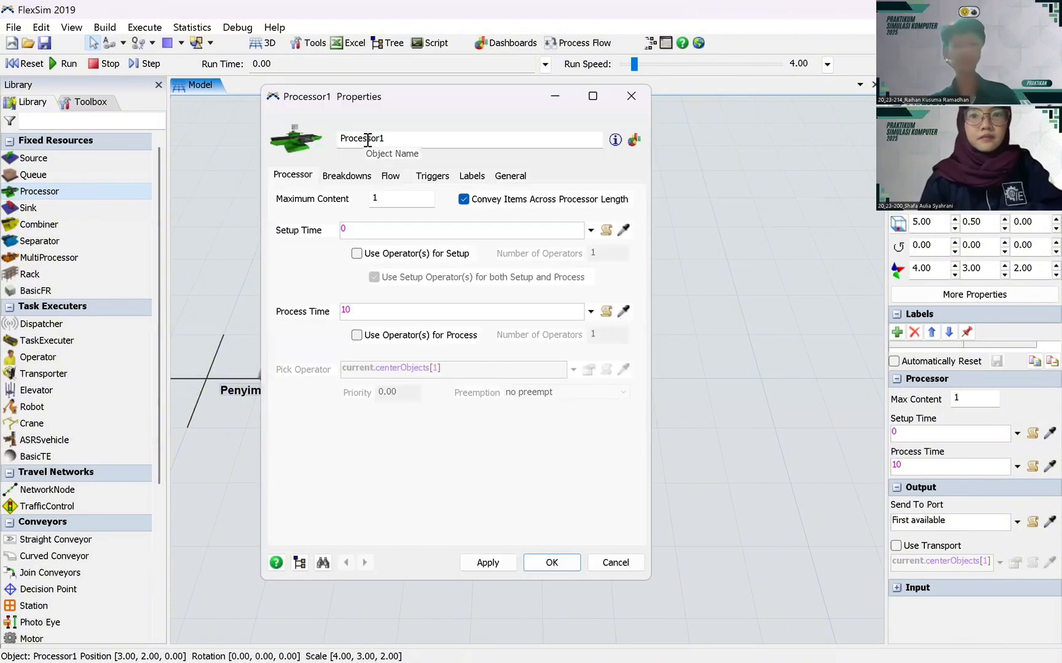
pyautogui.doubleClick(367, 140)
pyautogui.write('Per')
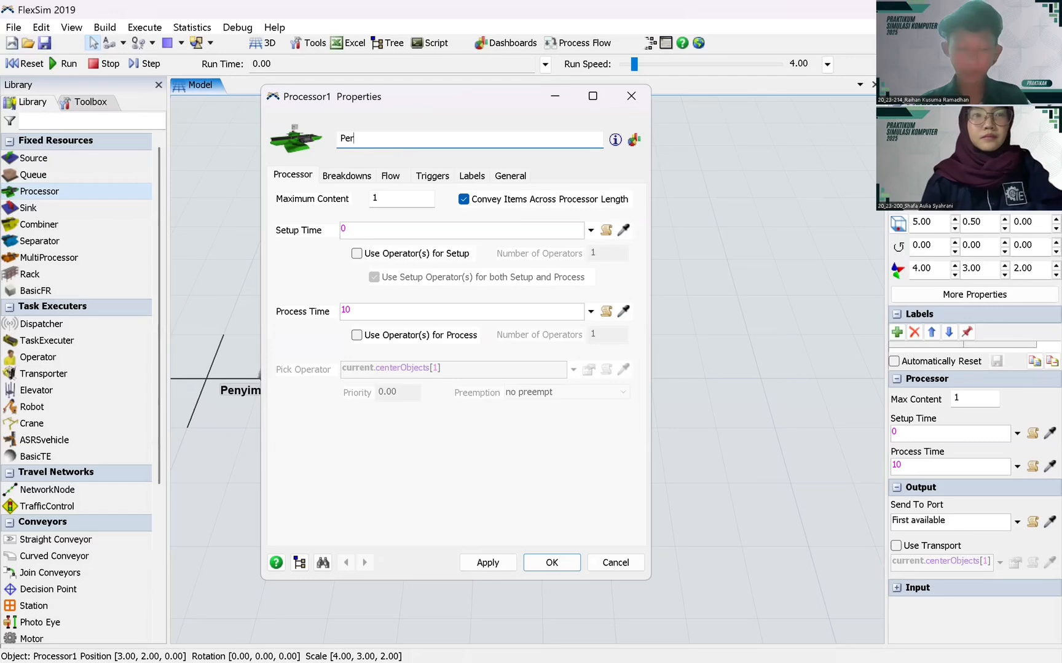
pyautogui.write('siapan Bahan Baku')
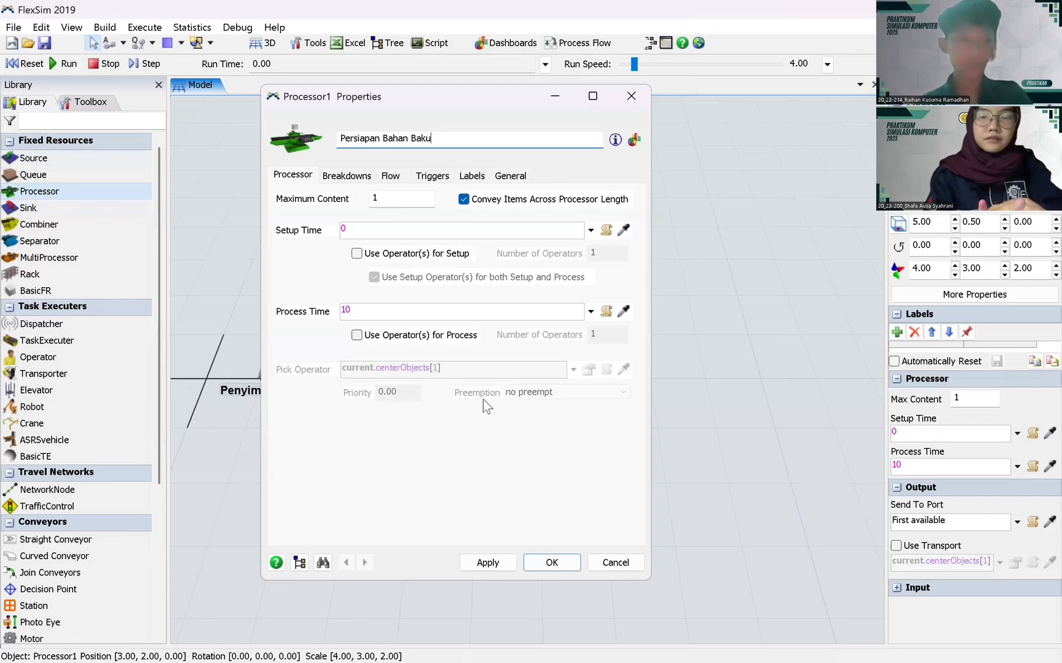
pyautogui.click(488, 569)
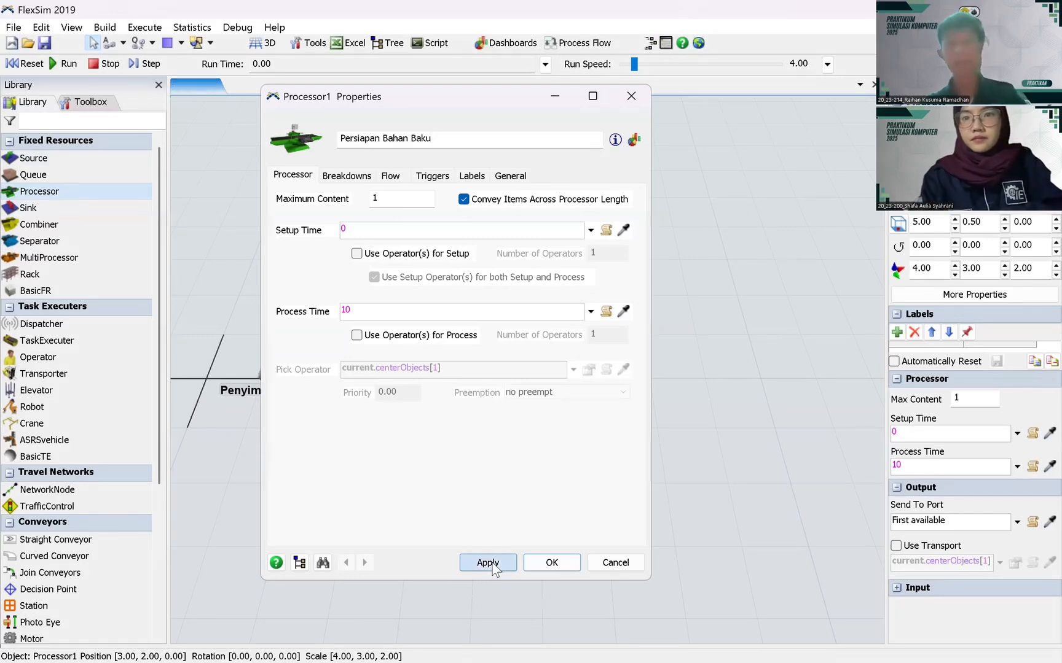
pyautogui.click(544, 564)
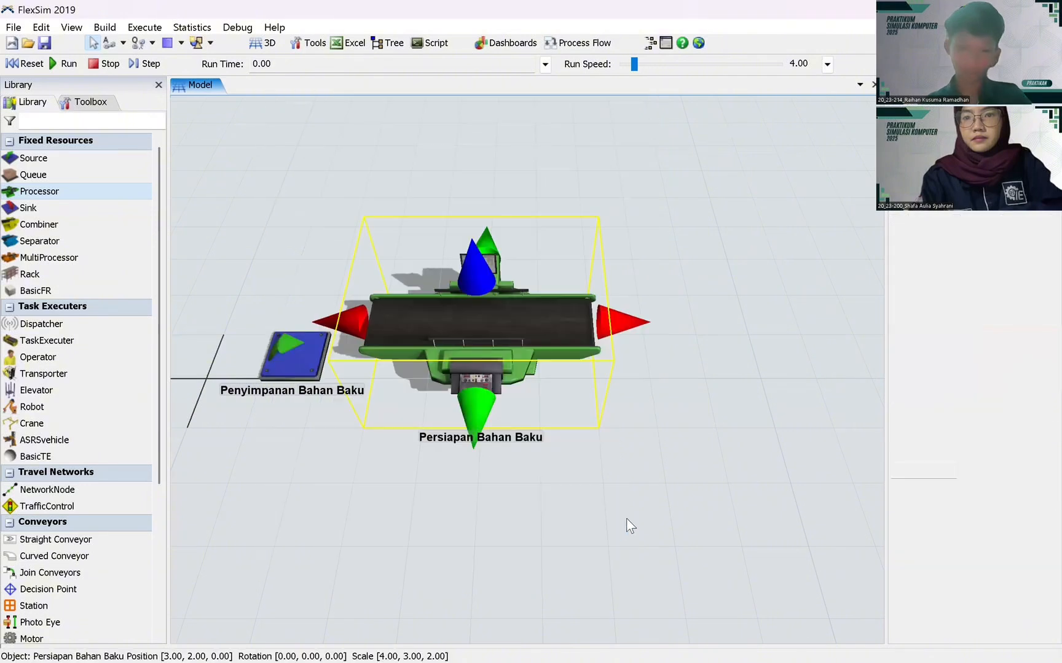
# - Place a Queue in the model just after the Persiapan Bahan Baku processor
pyautogui.click(645, 513)
pyautogui.moveTo(665, 506); pyautogui.dragTo(509, 401)
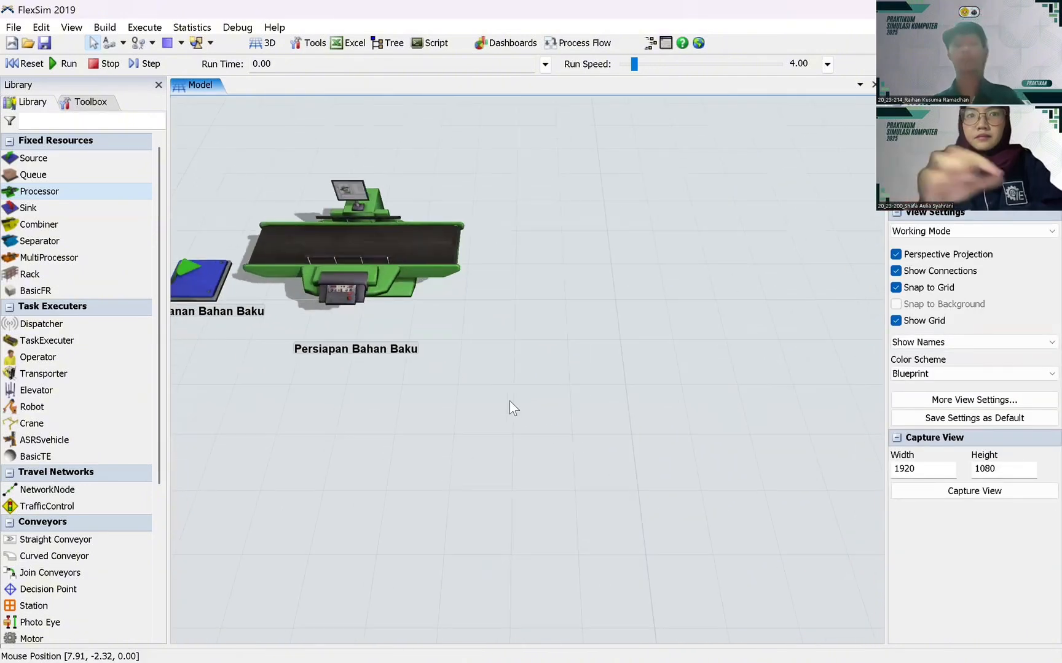
pyautogui.moveTo(36, 176); pyautogui.dragTo(540, 293)
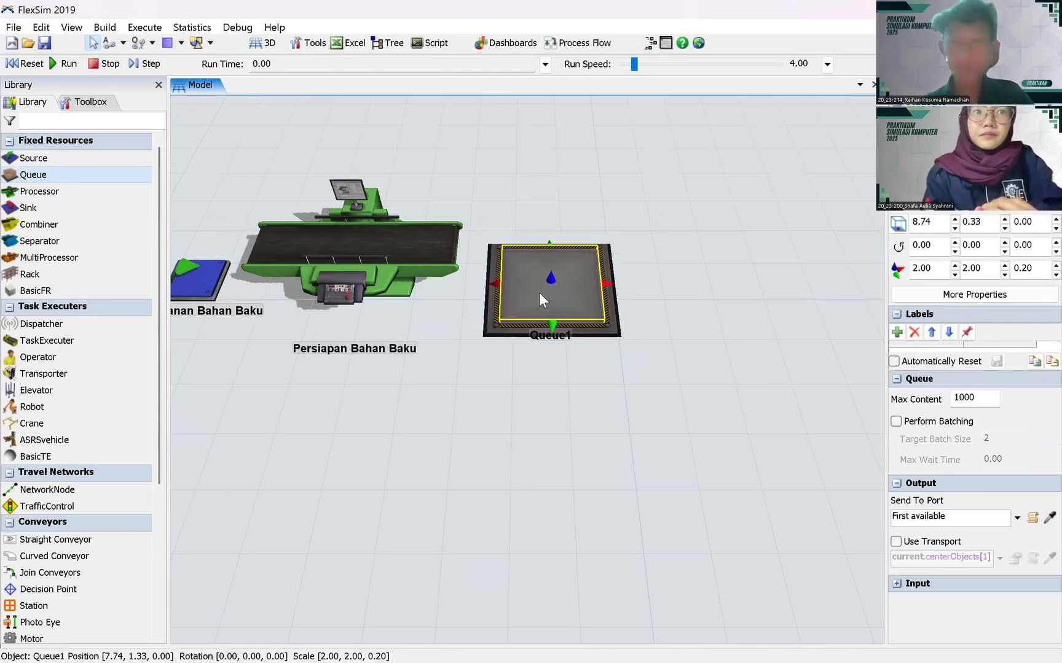
pyautogui.click(575, 364)
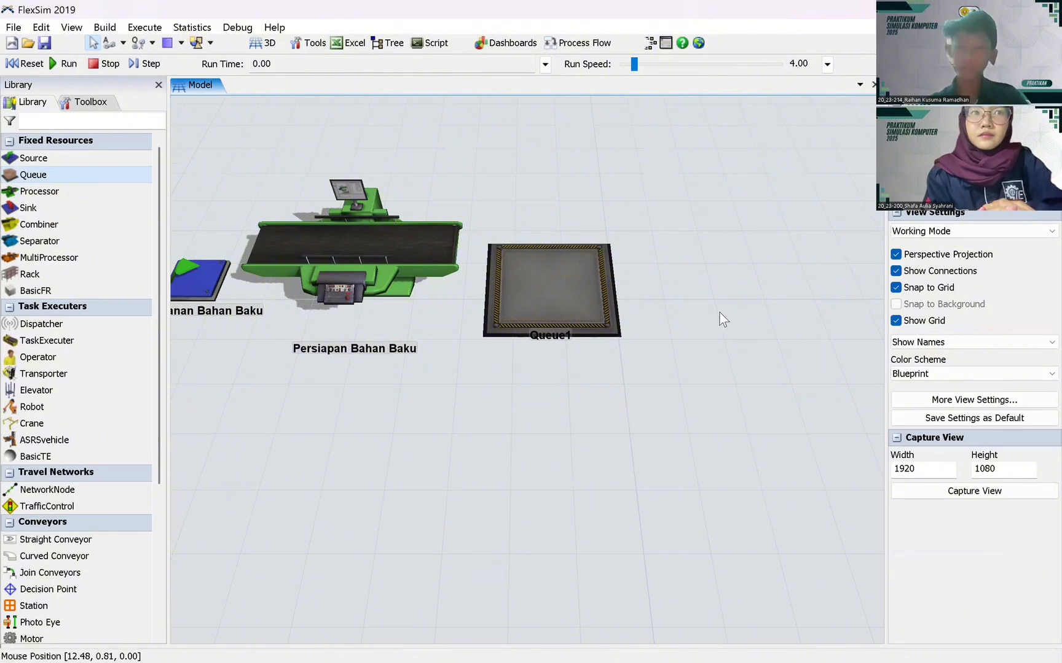
# - Rename the Queue object as Persiapan Pemasakan Daging
pyautogui.click(542, 270)
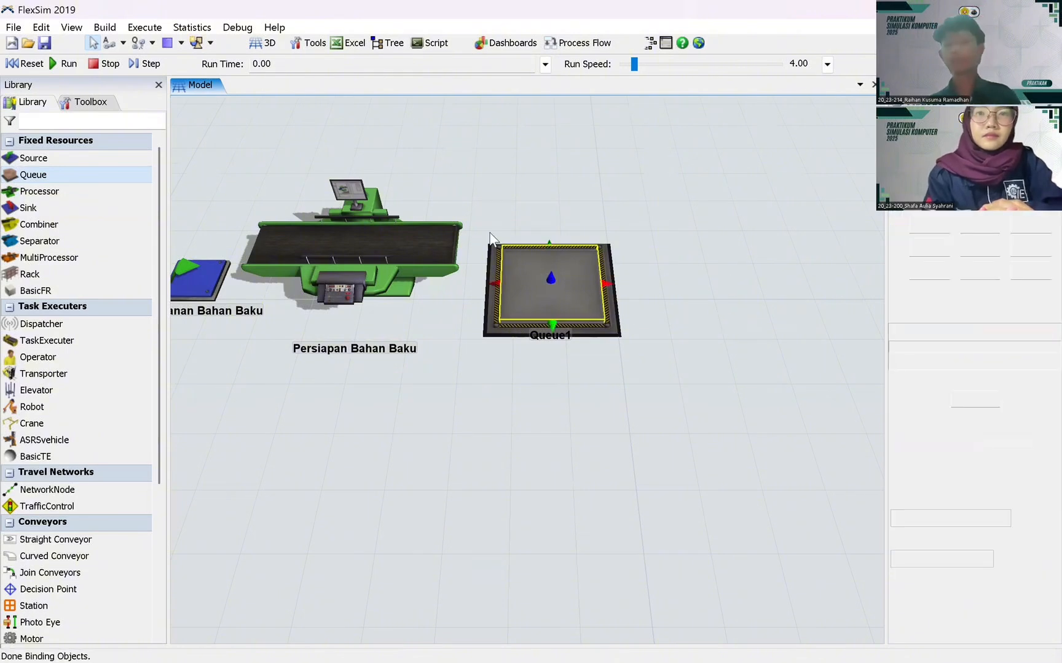
pyautogui.doubleClick(542, 268)
pyautogui.doubleClick(376, 141)
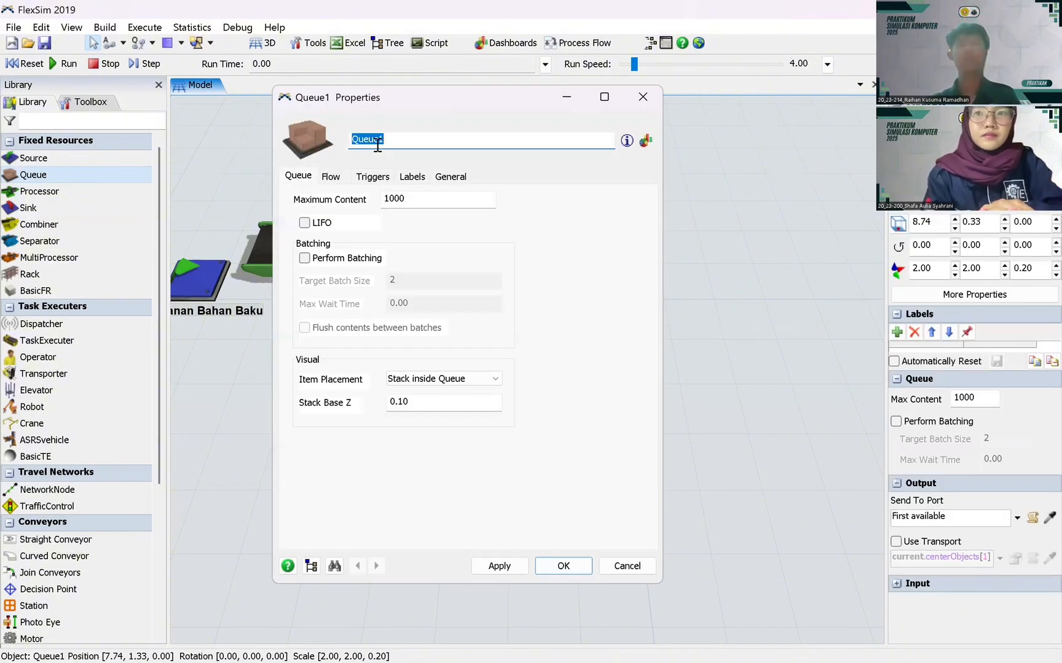
pyautogui.write('penamp')
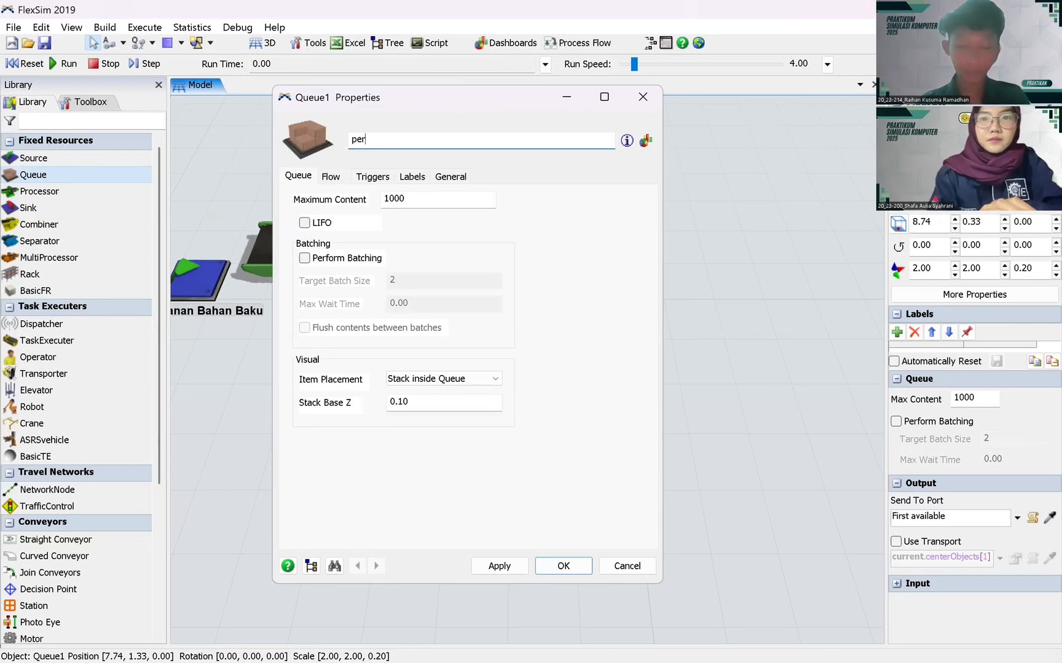
pyautogui.press('BackSpace')
pyautogui.press('BackSpace')
pyautogui.press('BackSpace')
pyautogui.press('BackSpace')
pyautogui.press('BackSpace')
pyautogui.press('BackSpace')
pyautogui.write('Persiapan ')
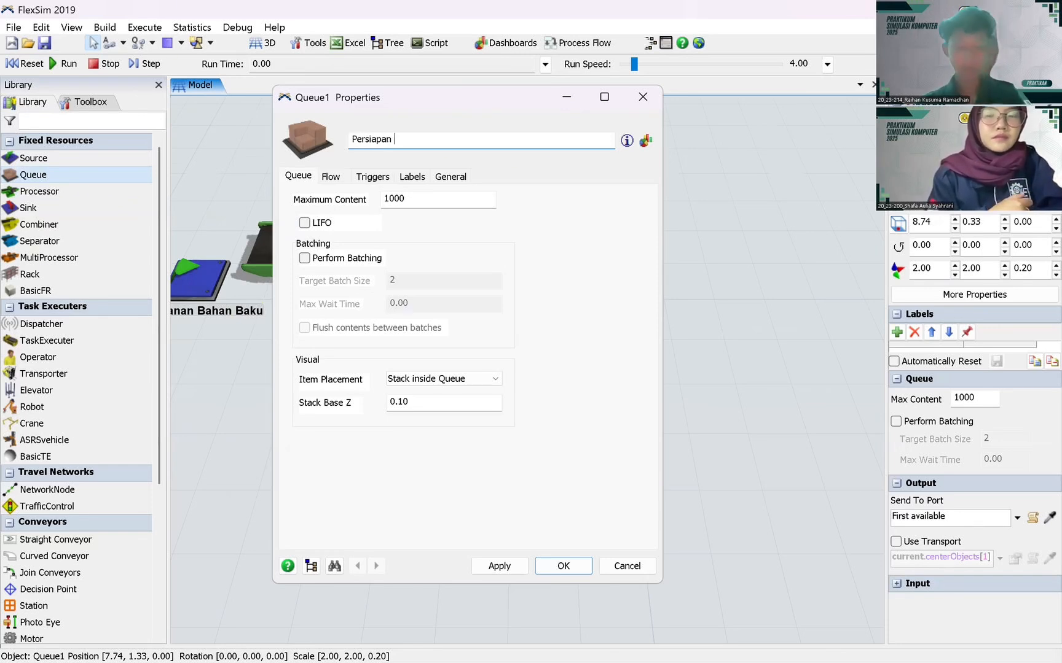
pyautogui.write('Pemasakn D')
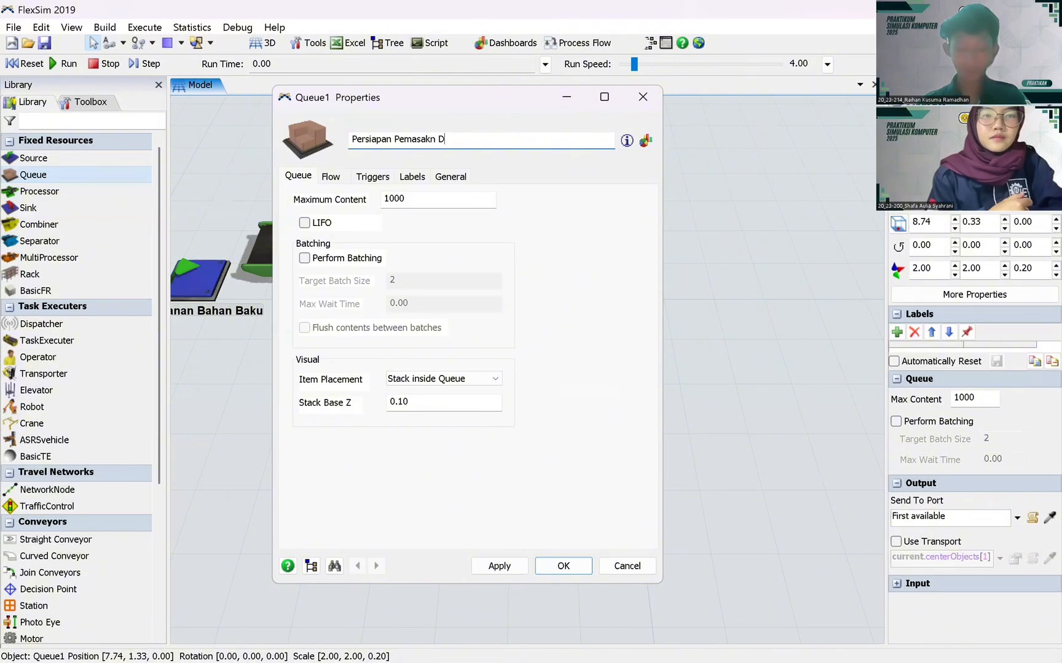
pyautogui.write('aging')
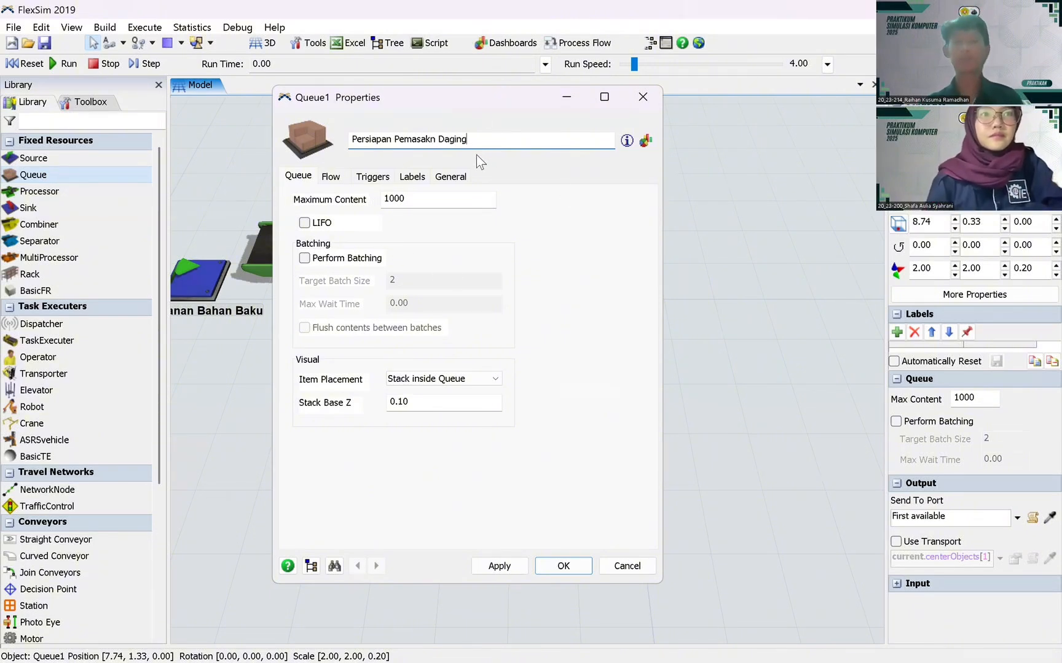
pyautogui.click(434, 140)
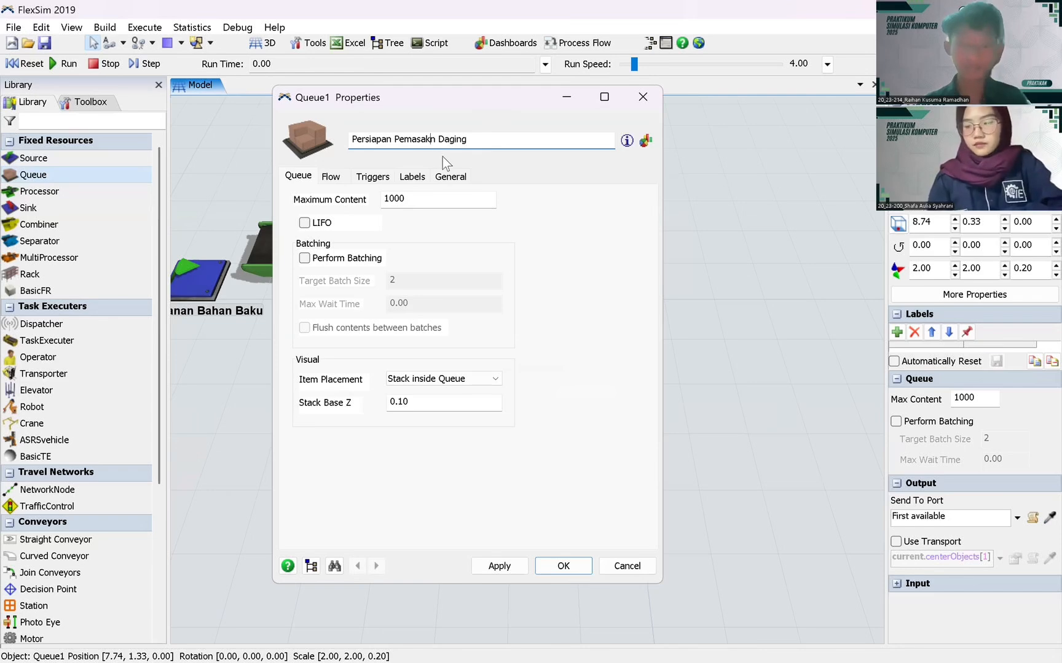
pyautogui.write('a')
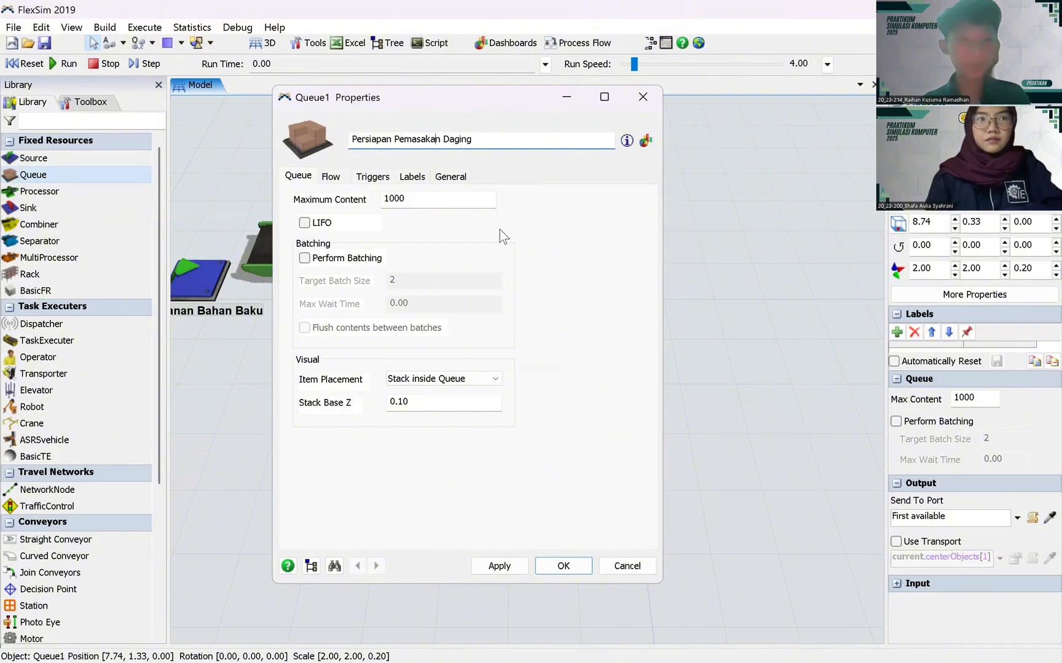
# - Turn on batching for the Persiapan Pemasakan Daging queue with a target batch size of 1
pyautogui.click(305, 258)
pyautogui.moveTo(401, 282); pyautogui.dragTo(384, 287)
pyautogui.write('1')
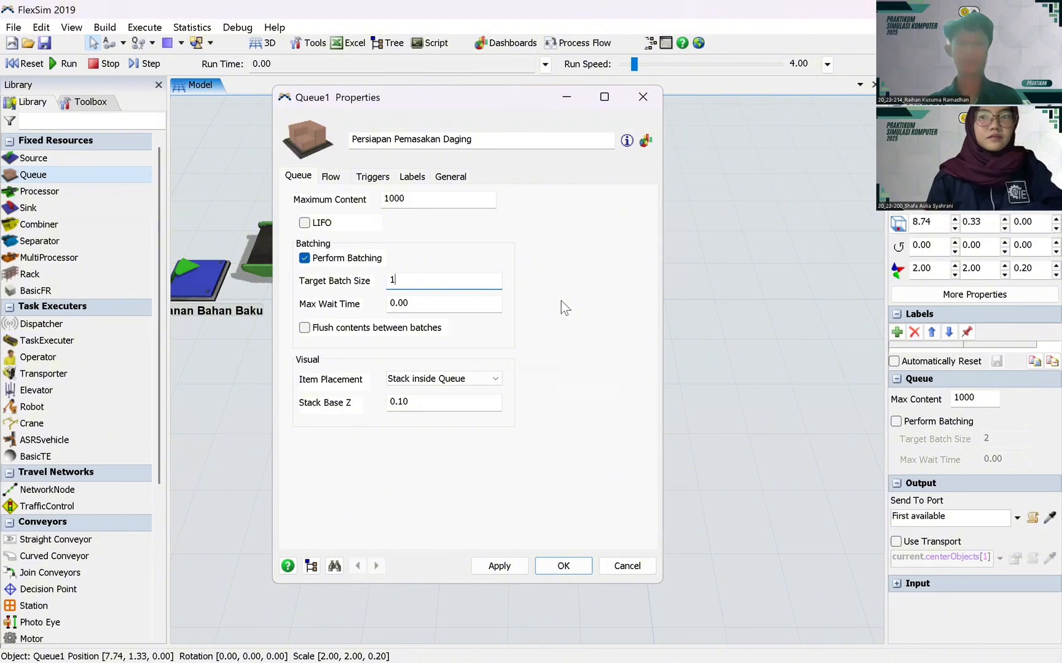
pyautogui.click(501, 567)
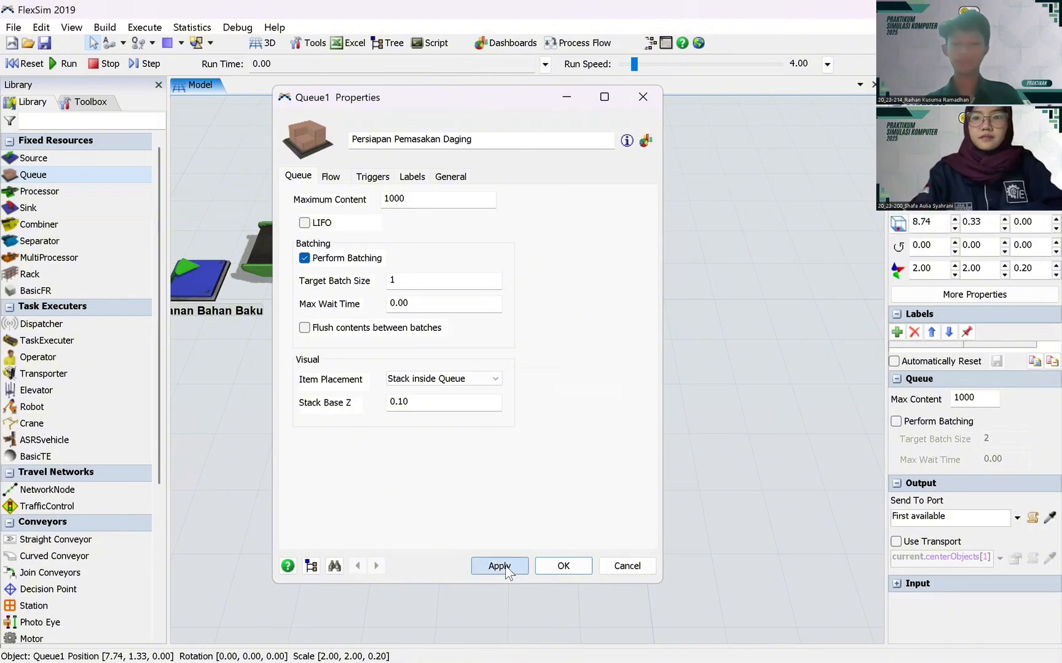
pyautogui.click(564, 558)
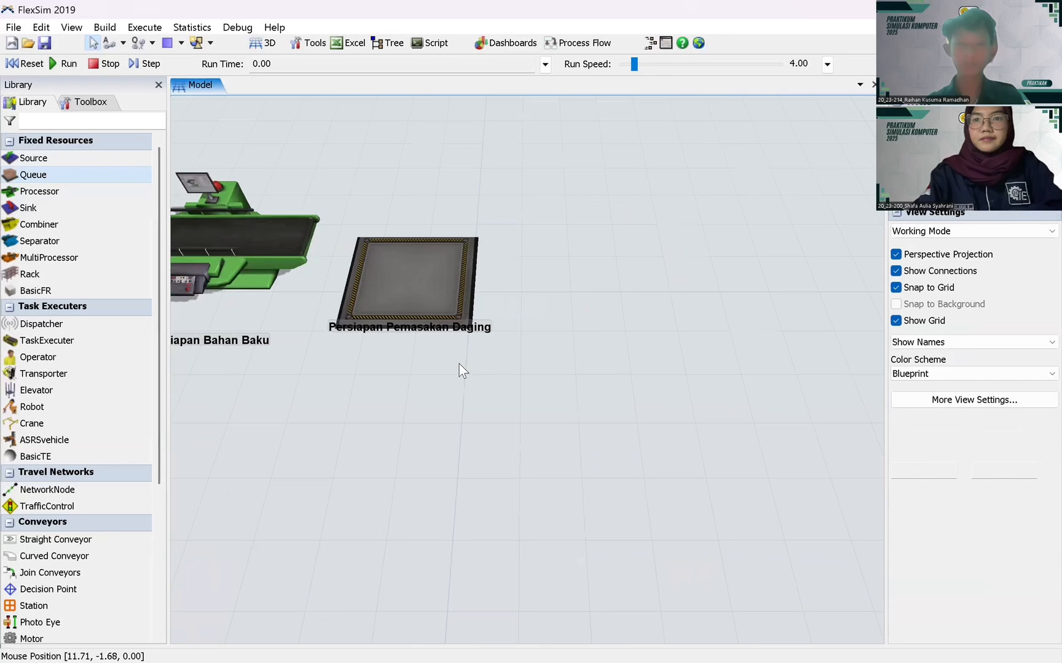
pyautogui.moveTo(459, 364); pyautogui.dragTo(373, 367)
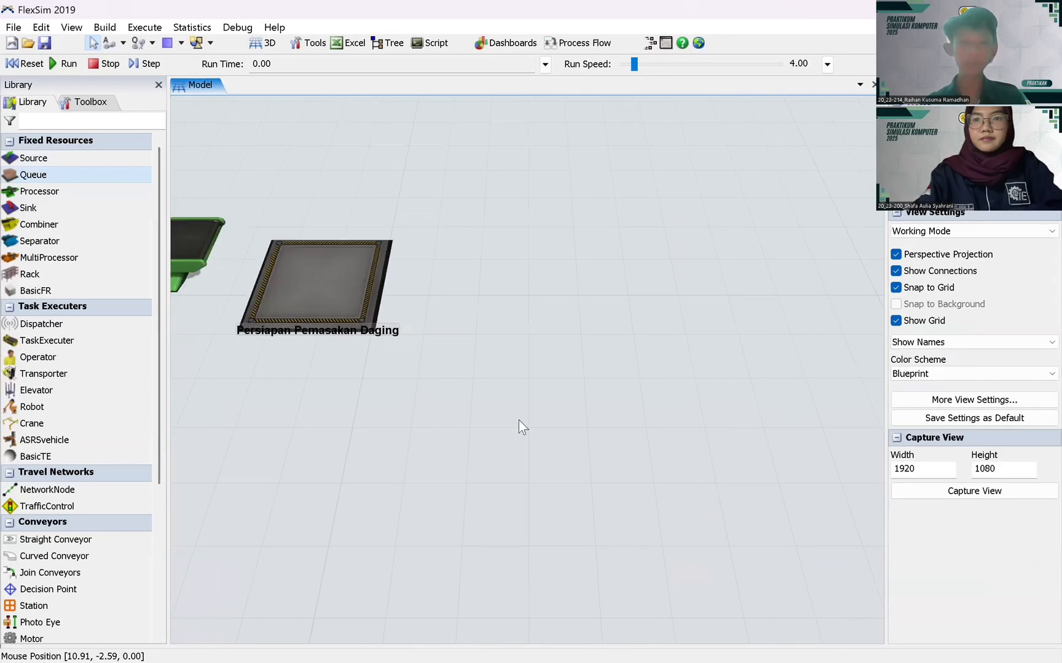
# - Place a Processor just after the Persiapan Pemasakan Daging queue and name it Pemasakan Daging
pyautogui.moveTo(290, 248); pyautogui.dragTo(468, 269)
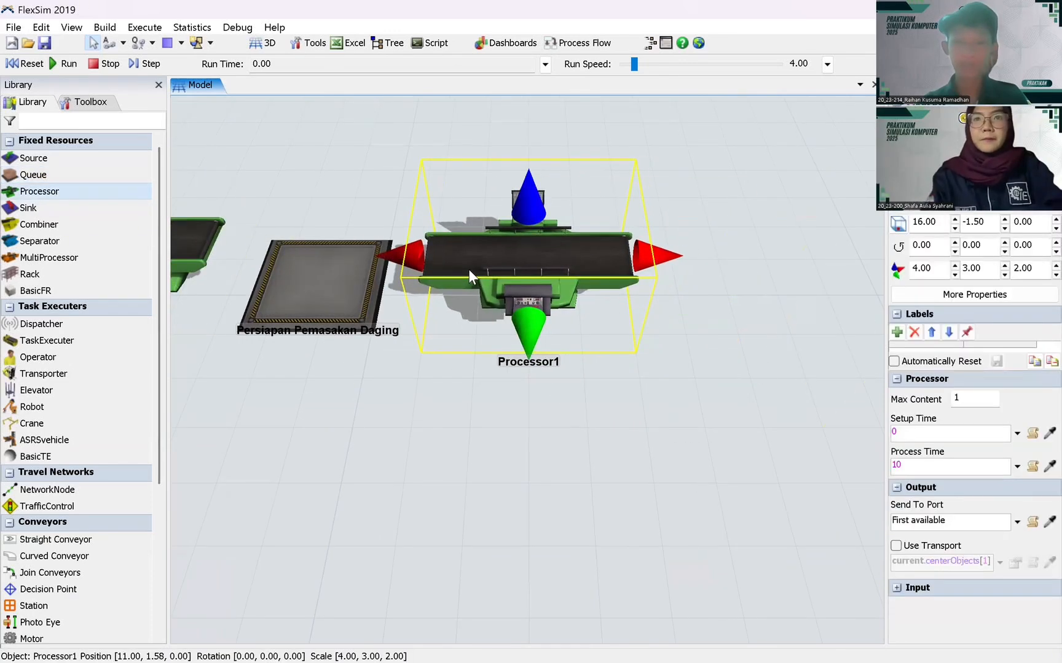
pyautogui.doubleClick(516, 279)
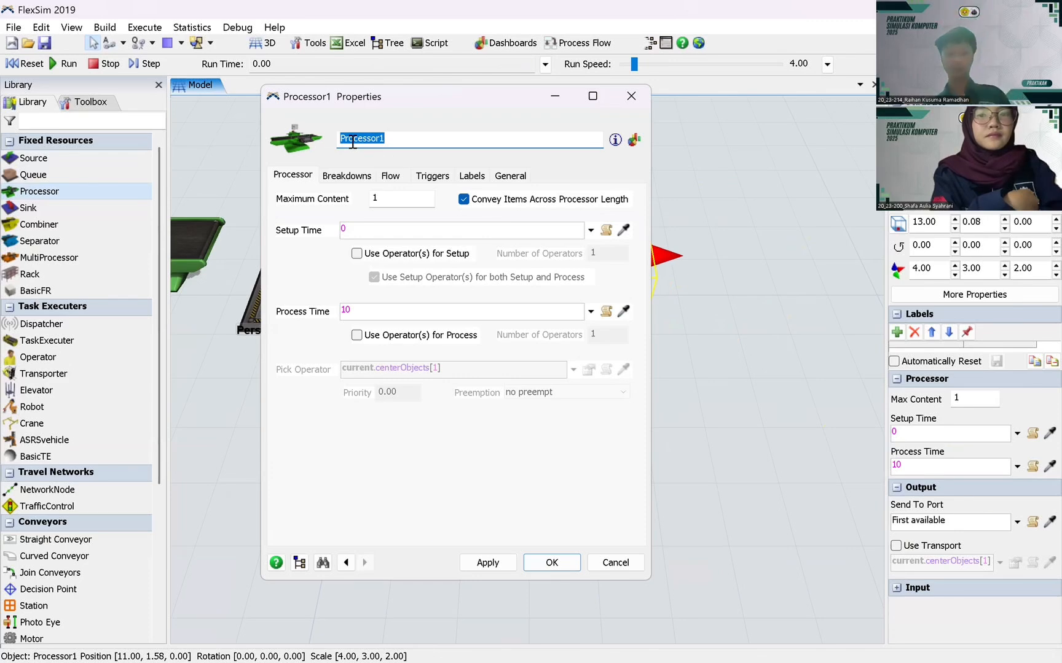
pyautogui.write('Pemasakan Daging')
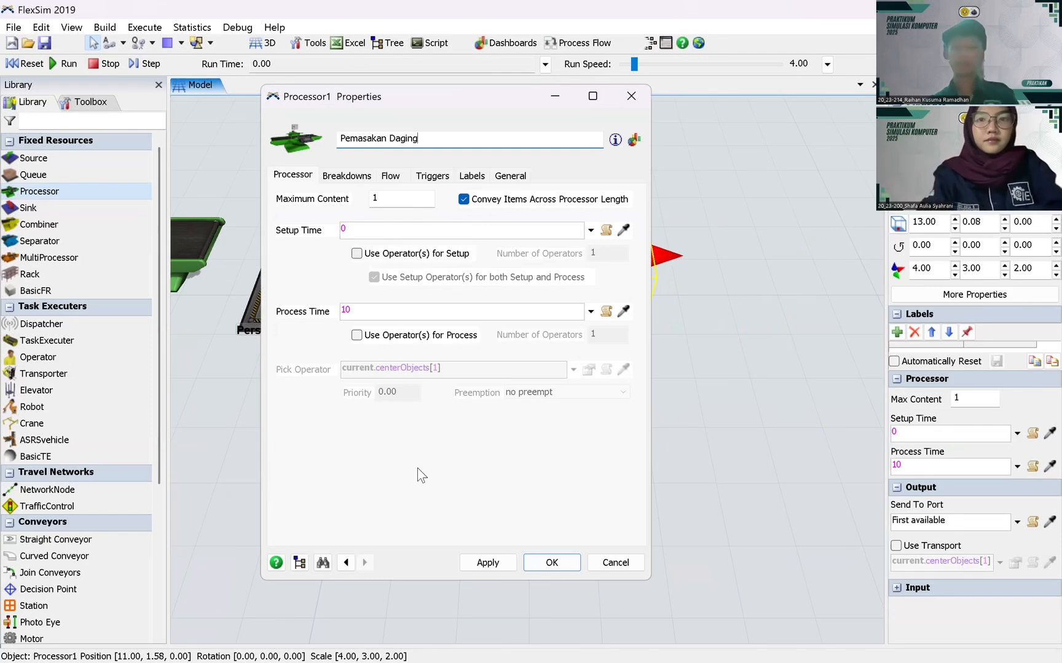
pyautogui.click(485, 561)
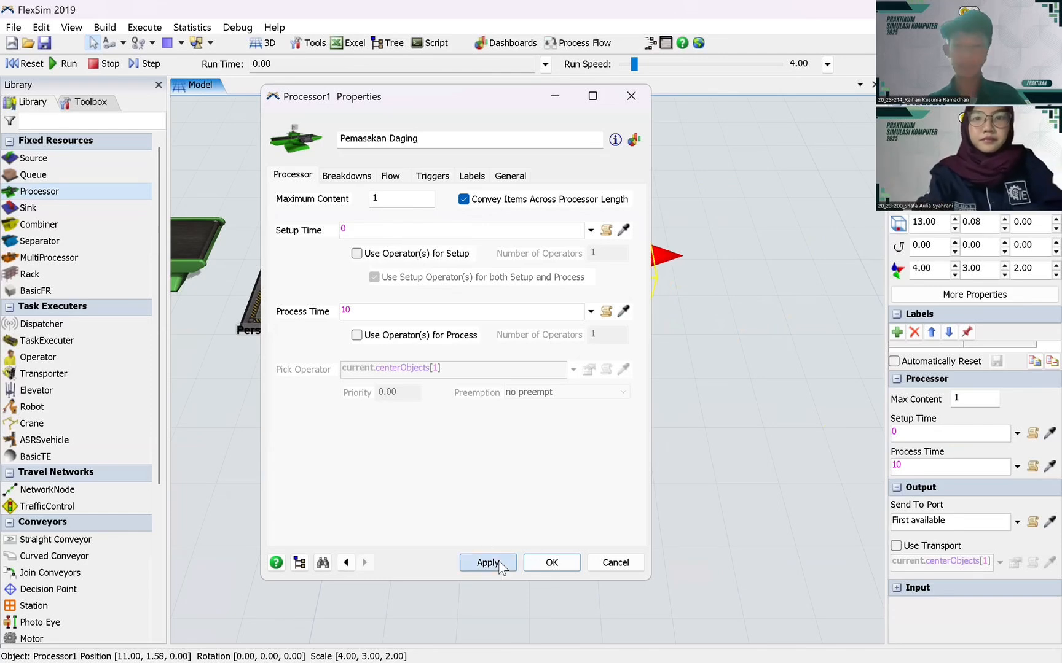
pyautogui.click(549, 563)
pyautogui.click(444, 426)
# - Draw a straight conveyor about 2.88 m long from the exit end of the Pemasakan Daging processor
pyautogui.moveTo(444, 426); pyautogui.dragTo(348, 407)
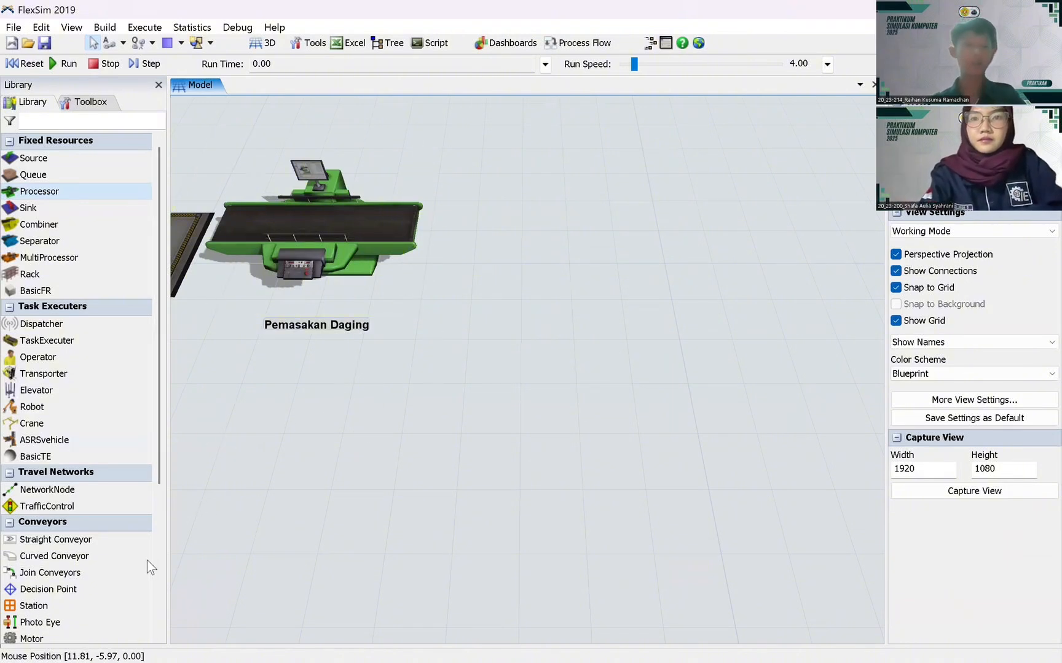
pyautogui.click(61, 539)
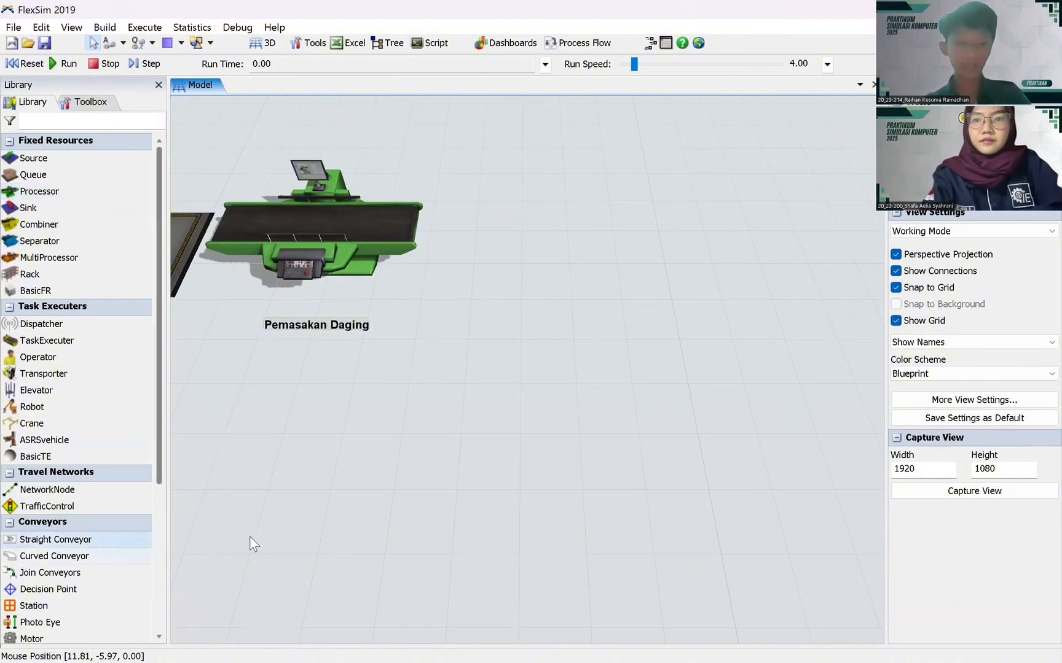
pyautogui.click(426, 259)
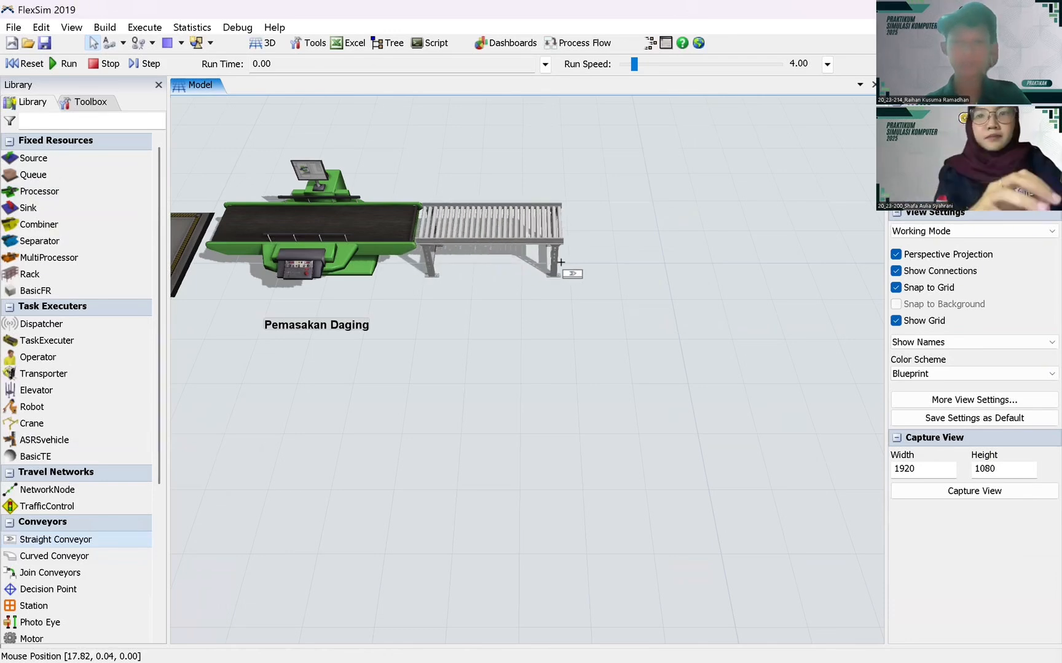
pyautogui.click(565, 263)
pyautogui.press('Escape')
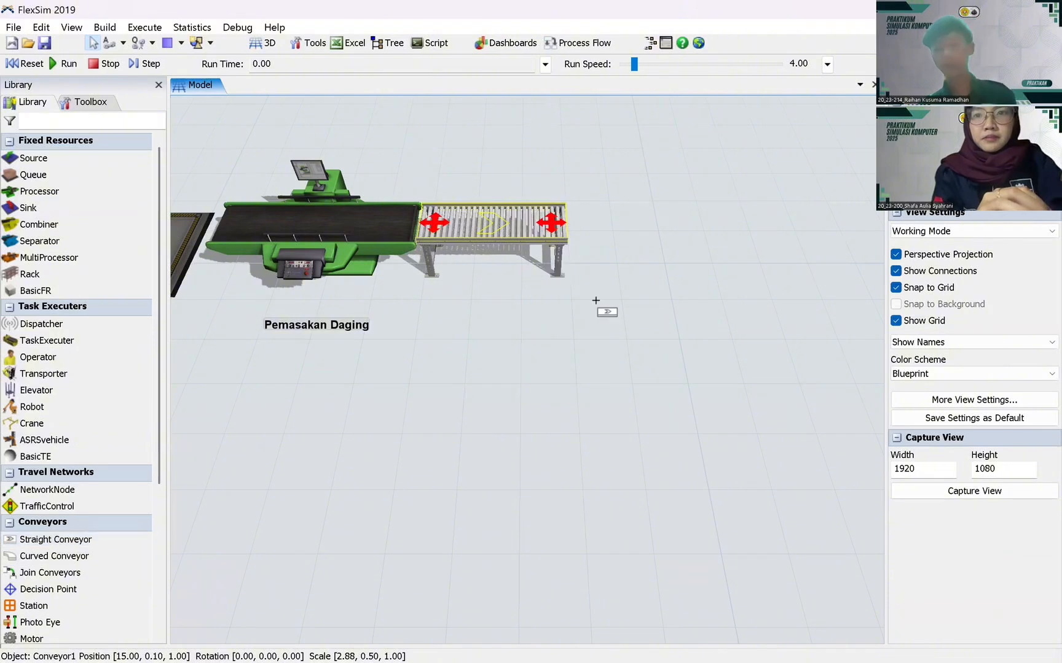
pyautogui.moveTo(585, 306); pyautogui.dragTo(525, 377)
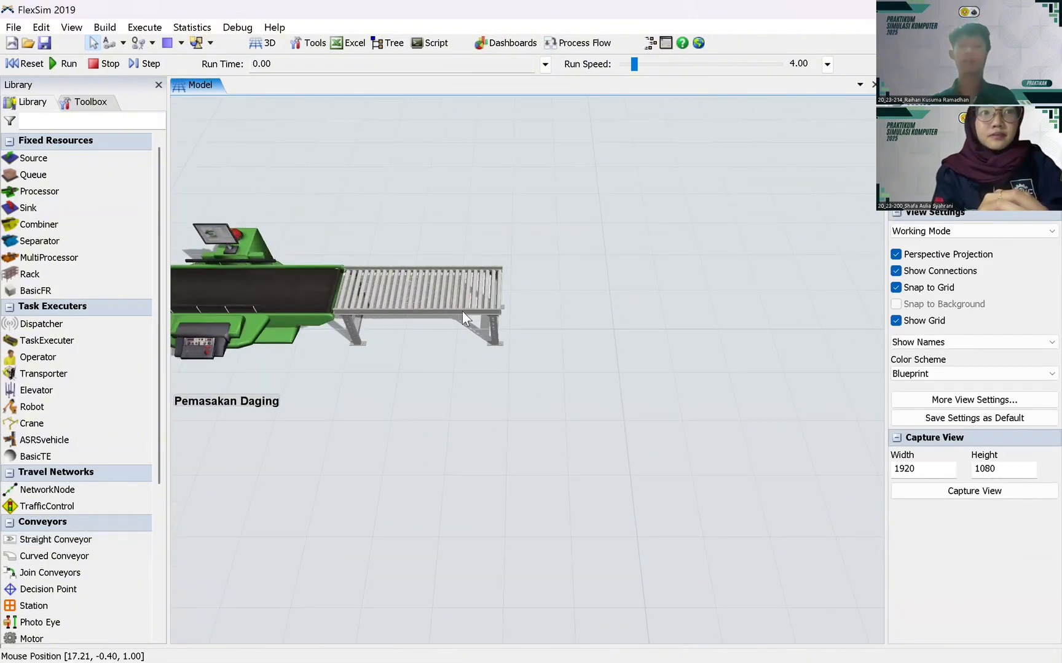
pyautogui.click(463, 311)
pyautogui.click(550, 363)
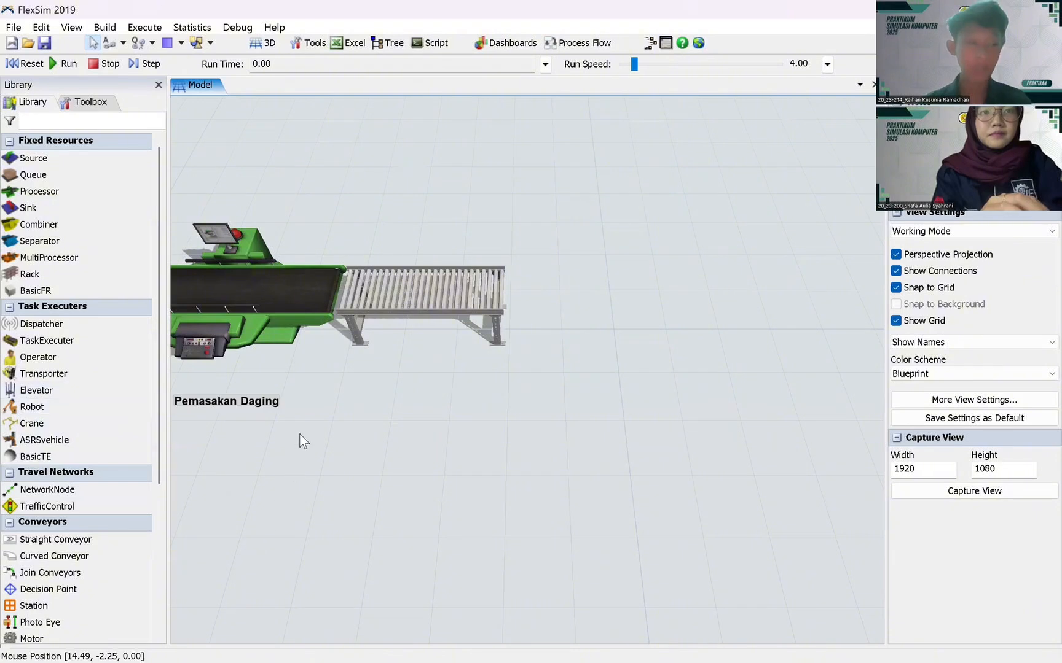
# - Place a MultiProcessor just after the conveyor and nudge the conveyor slightly towards it
pyautogui.moveTo(28, 257); pyautogui.dragTo(663, 316)
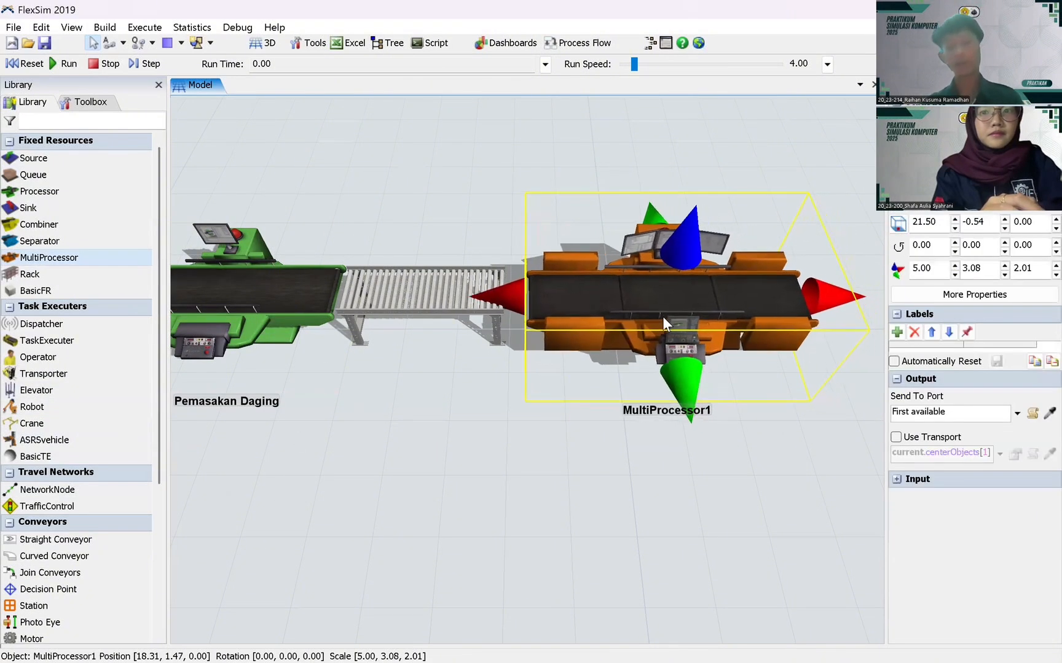
pyautogui.click(717, 489)
pyautogui.moveTo(717, 489); pyautogui.dragTo(427, 394)
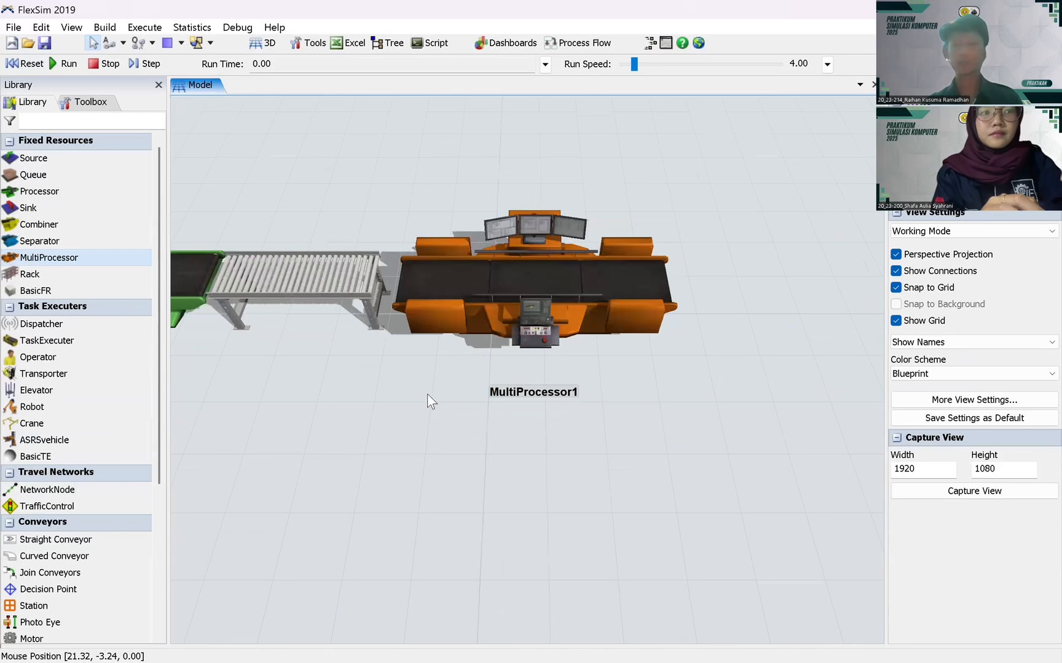
pyautogui.click(325, 272)
pyautogui.moveTo(325, 273); pyautogui.dragTo(323, 273)
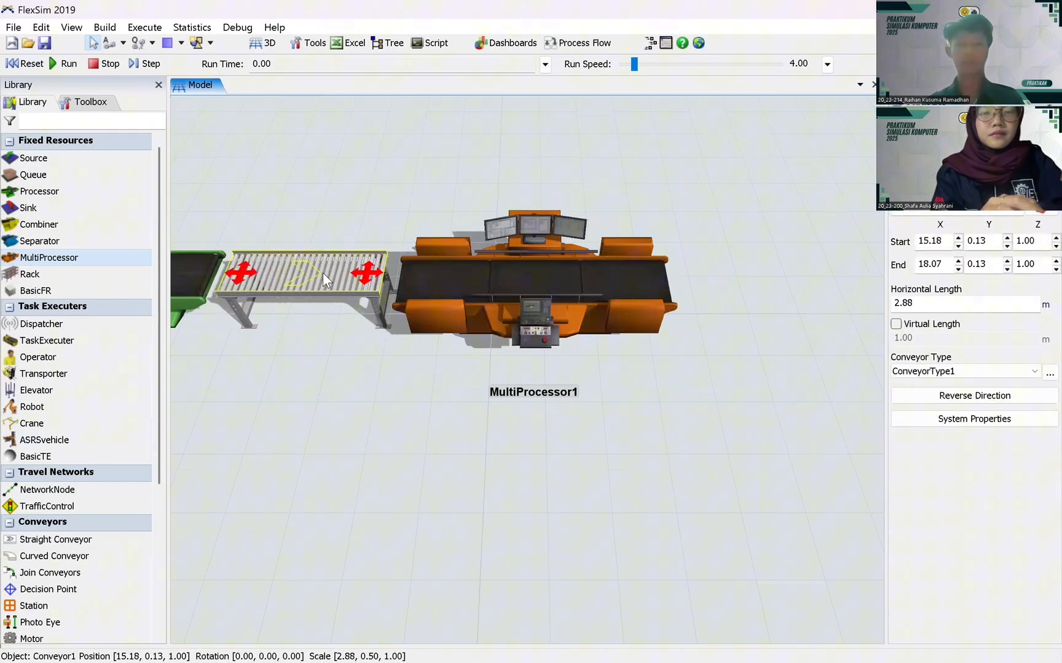
pyautogui.click(556, 453)
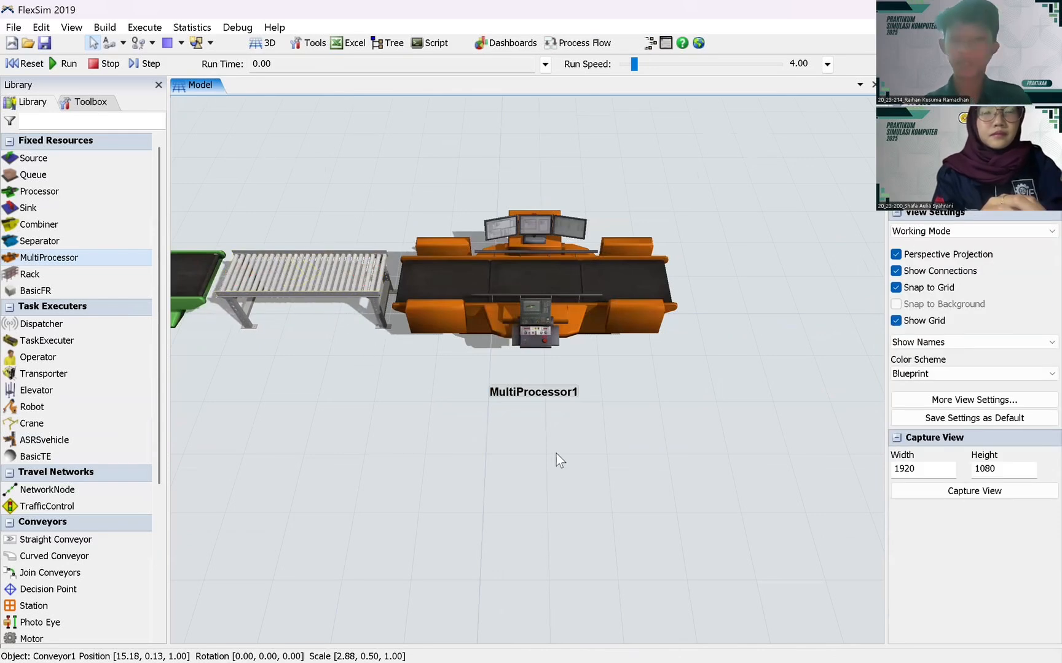
# - Rename the MultiProcessor's first process as Penyusunan Burger
pyautogui.click(542, 290)
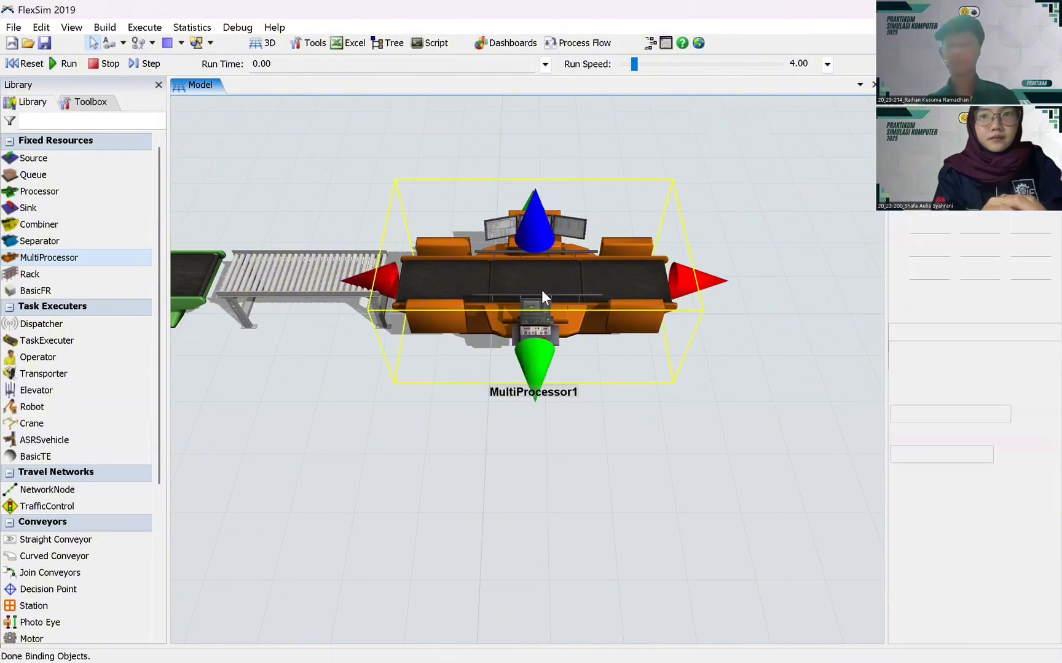
pyautogui.doubleClick(539, 305)
pyautogui.doubleClick(611, 203)
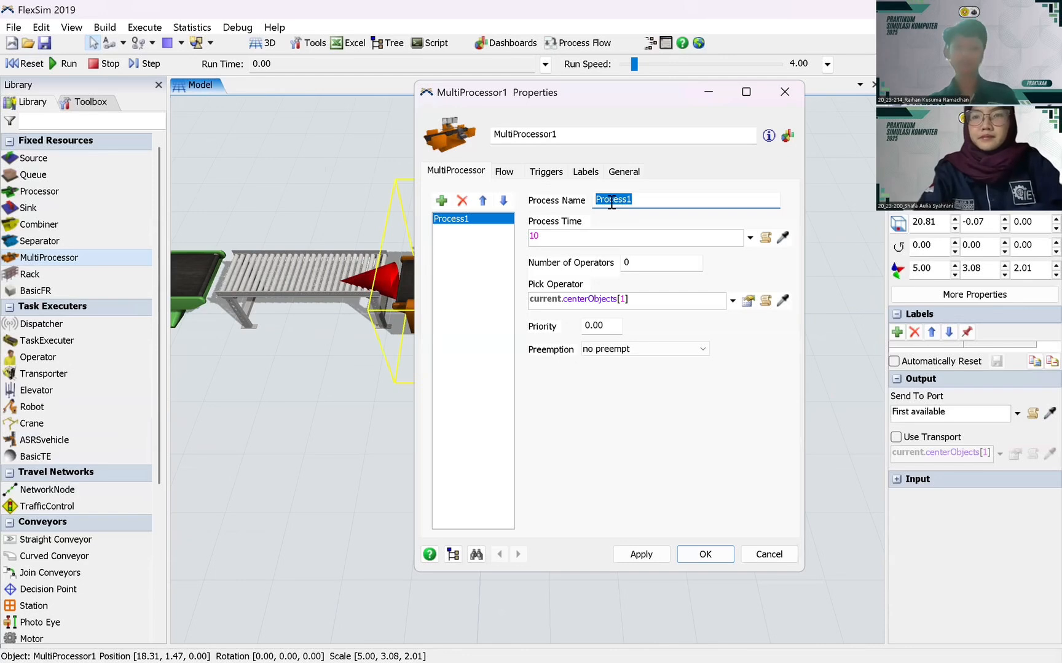
pyautogui.write('Peny')
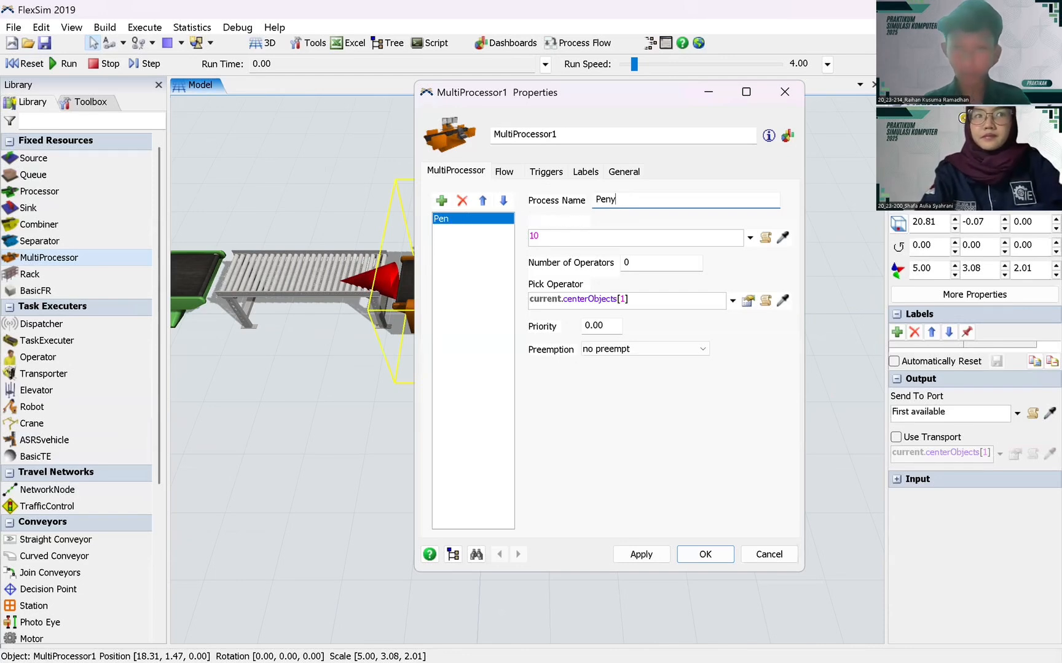
pyautogui.write('usunan ')
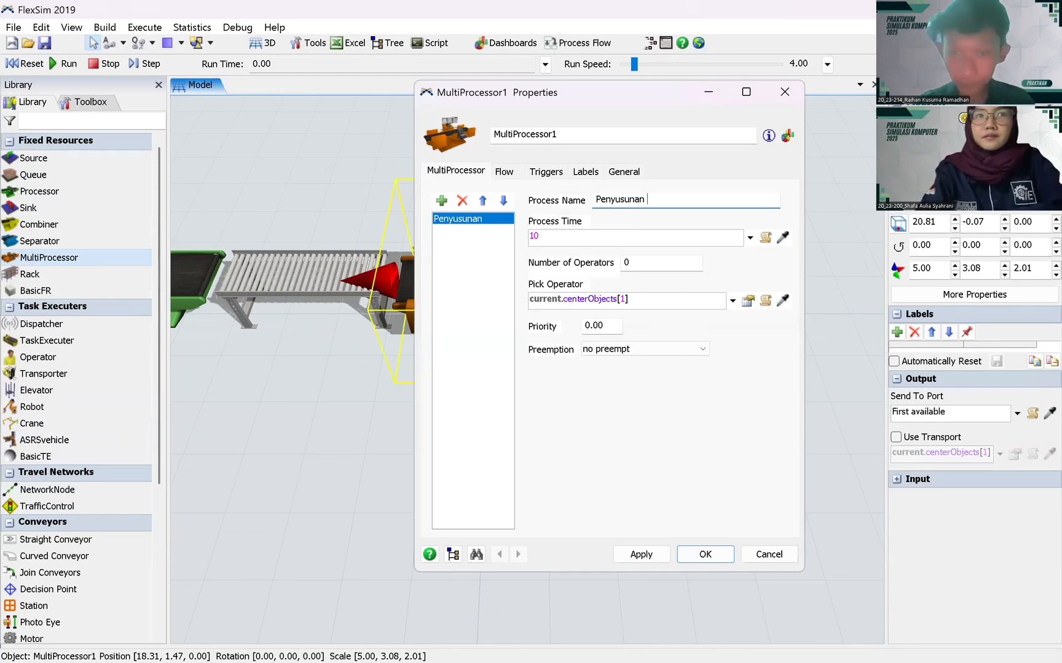
pyautogui.write('Burger')
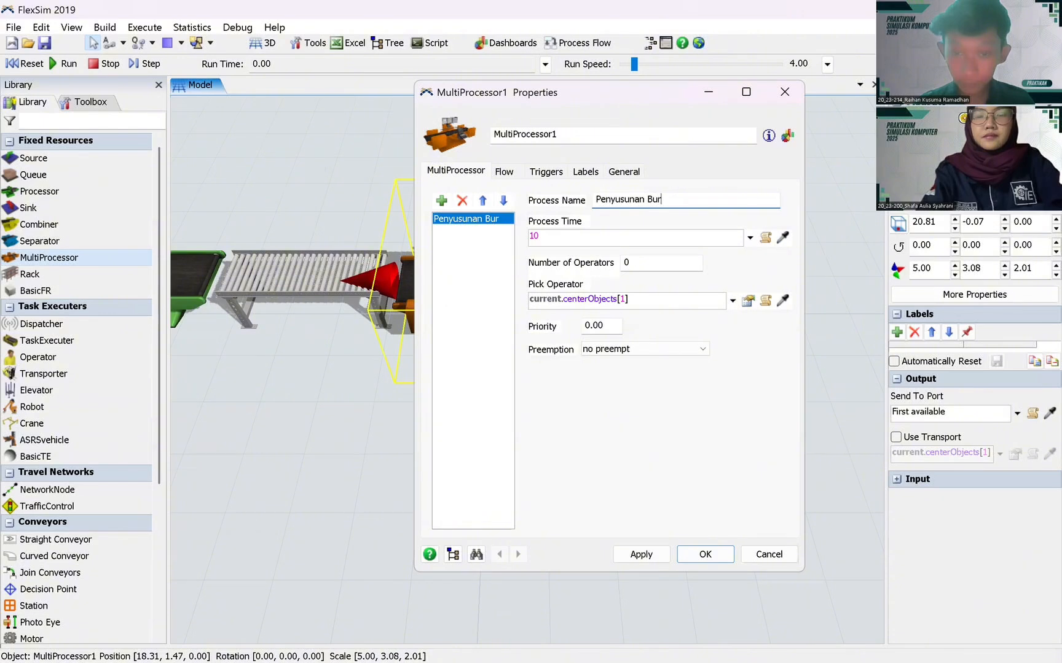
# - Add a second process to the MultiProcessor and name it Penambahan Kondimen
pyautogui.click(441, 201)
pyautogui.doubleClick(611, 200)
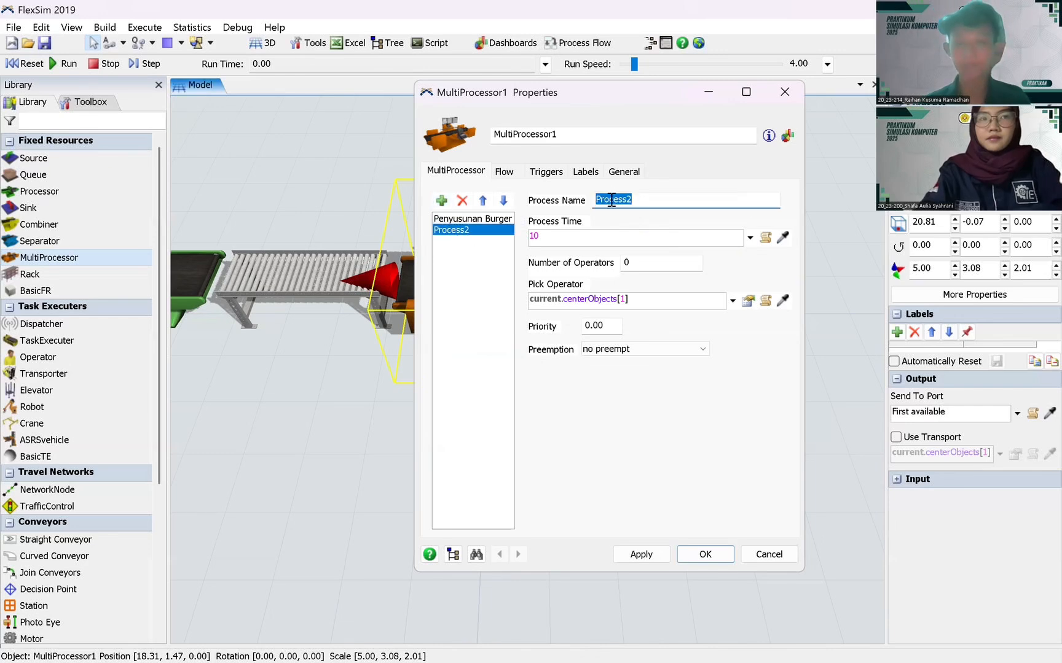
pyautogui.write('Pe')
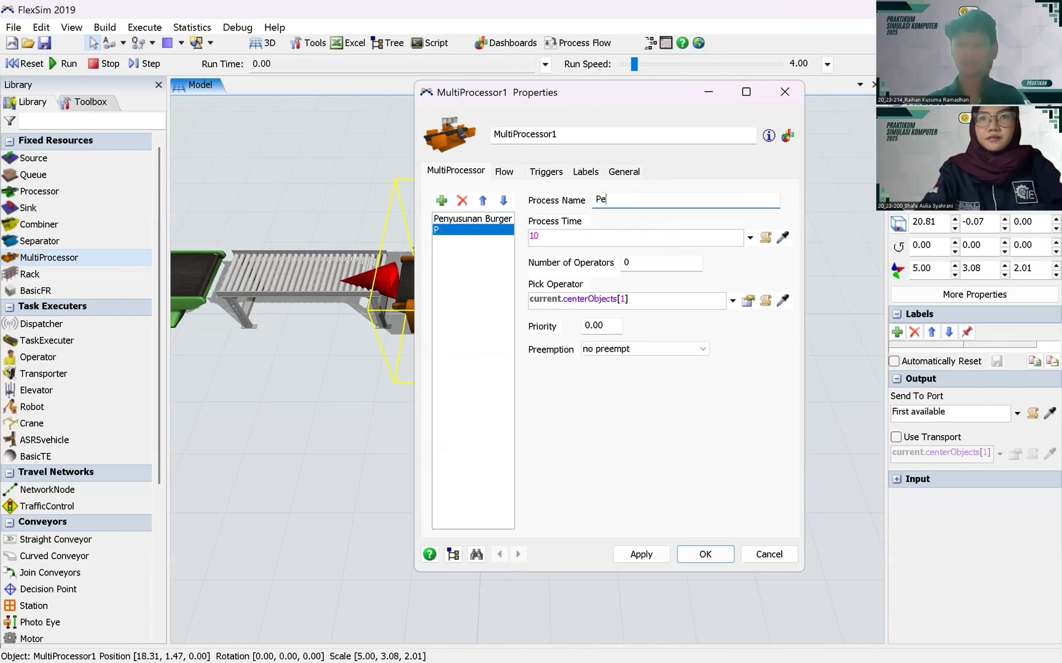
pyautogui.write('nambah')
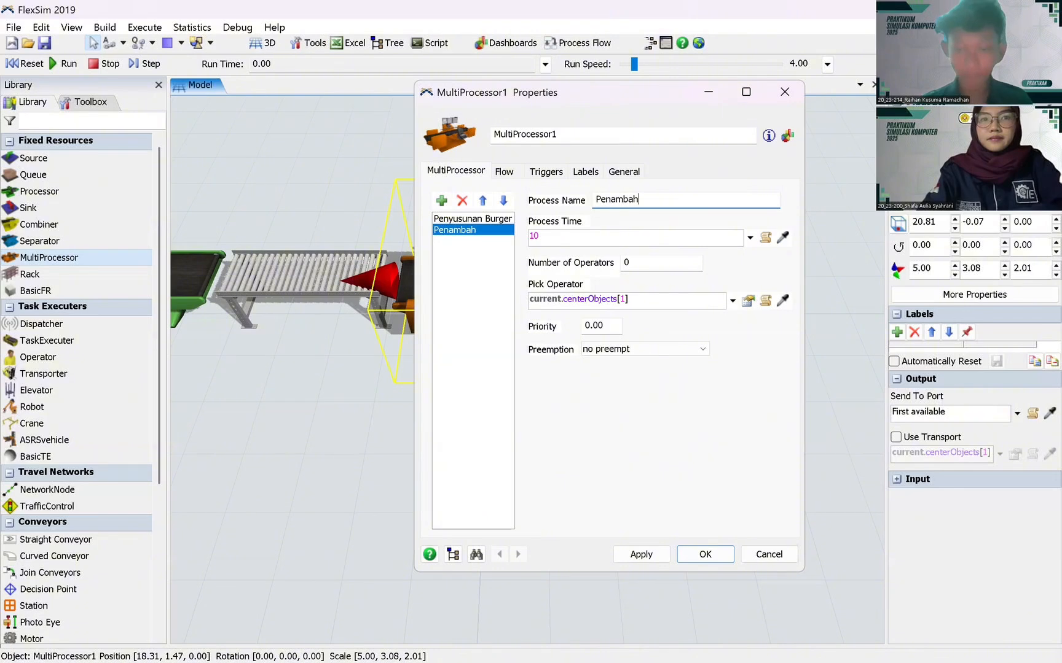
pyautogui.write('an Ko')
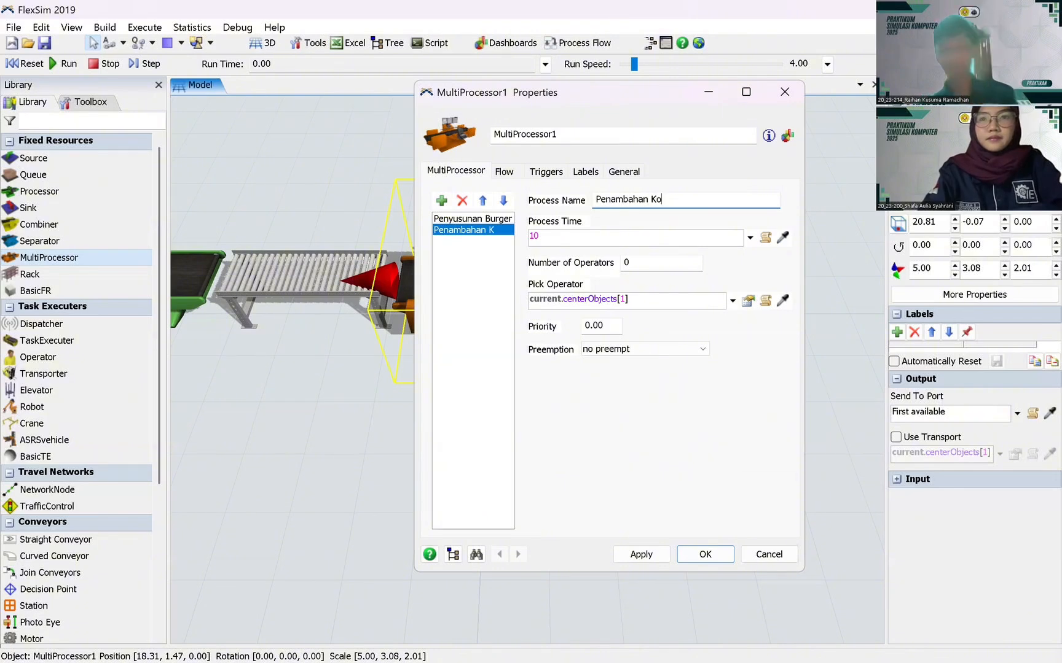
pyautogui.write('ndim')
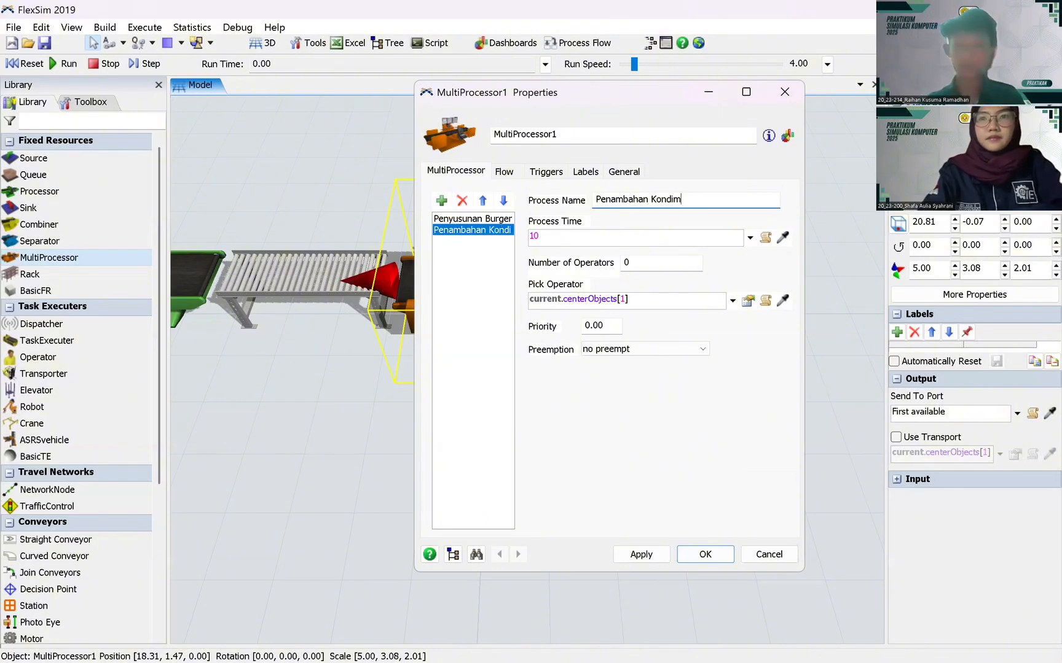
pyautogui.write('en')
# - Rename the MultiProcessor object as Proses Pencampuran and apply the changes
pyautogui.doubleClick(527, 134)
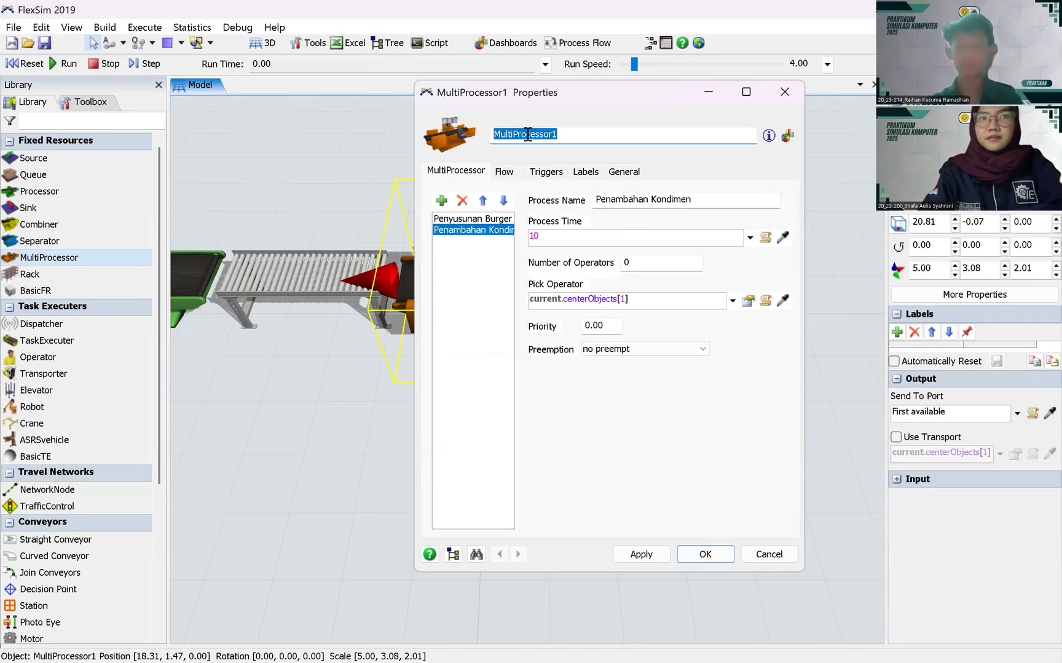
pyautogui.write('Proses Pencampuran')
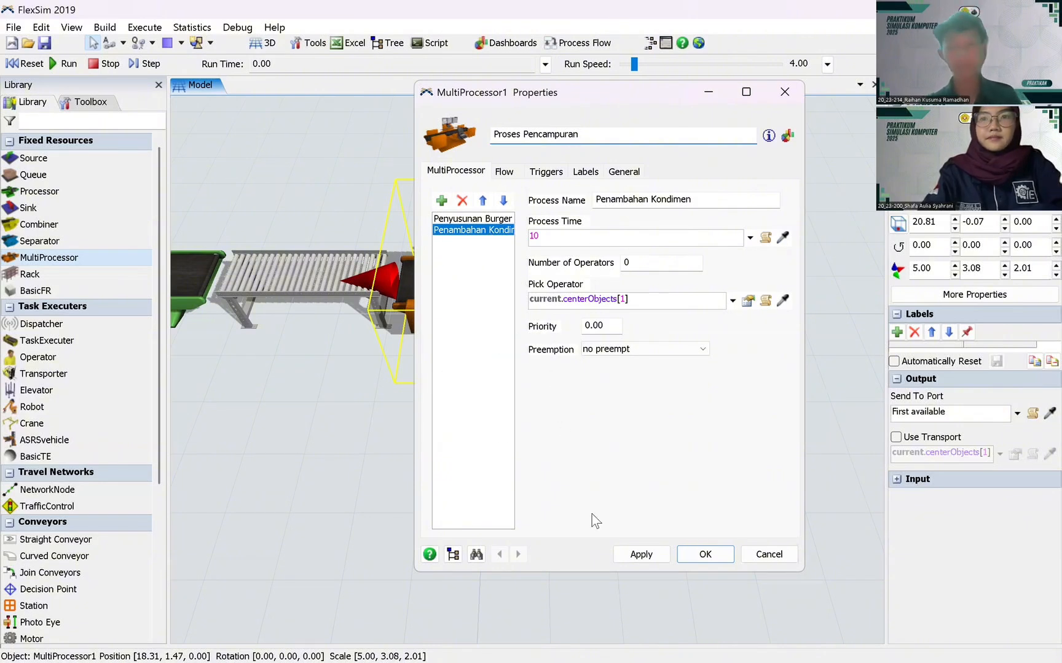
pyautogui.click(645, 557)
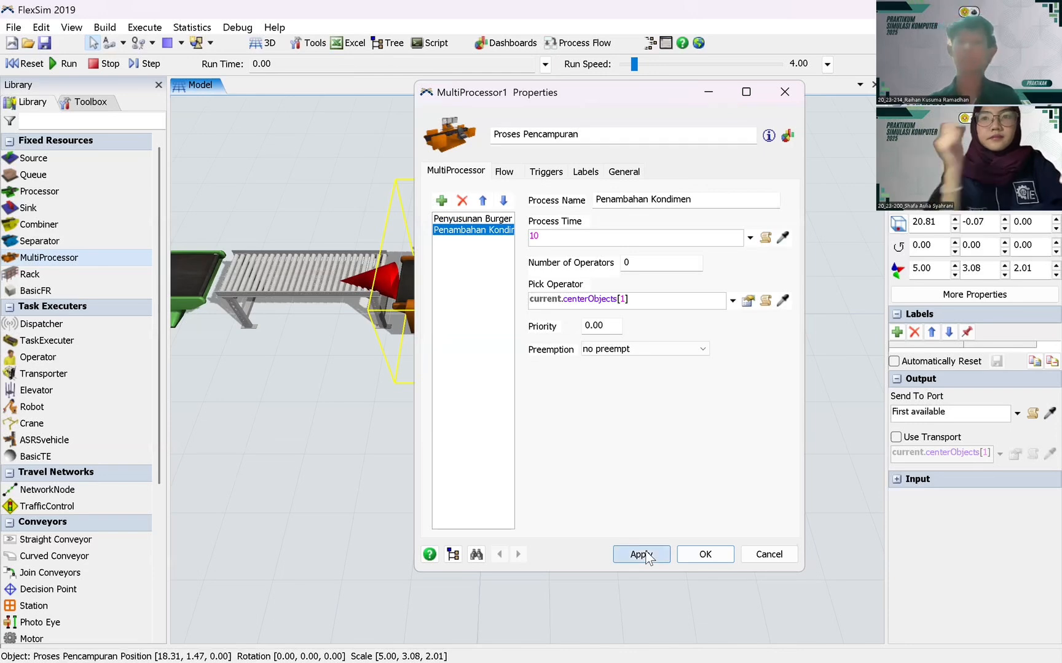
pyautogui.click(705, 554)
# - Draw a short straight conveyor from the exit end of the Proses Pencampuran MultiProcessor
pyautogui.moveTo(678, 515); pyautogui.dragTo(500, 413)
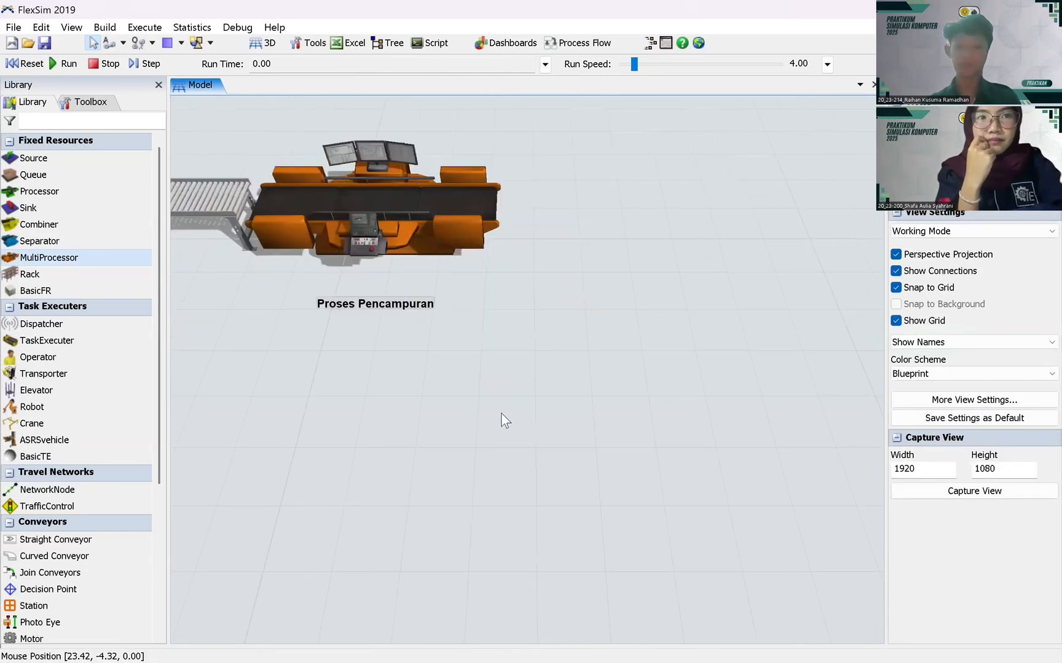
pyautogui.scroll(-1, 501, 412)
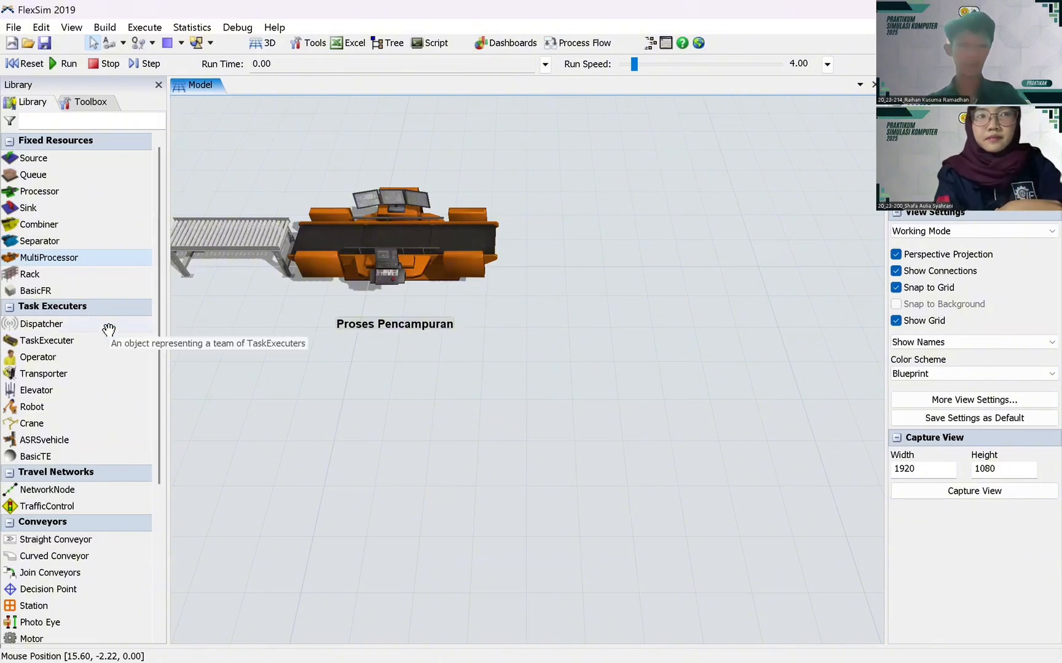
pyautogui.click(52, 540)
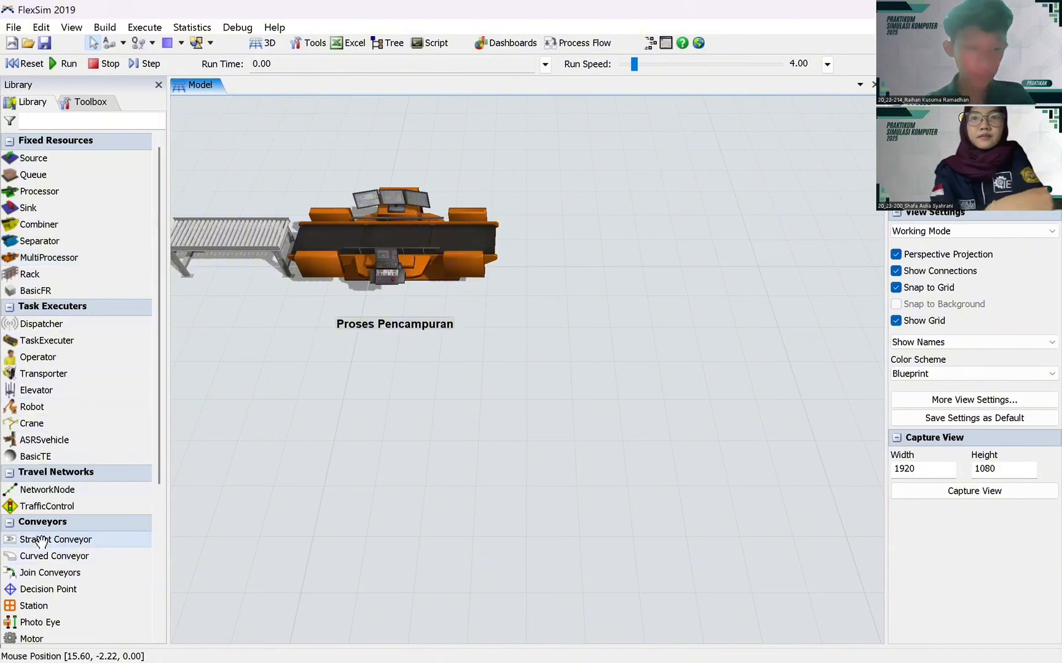
pyautogui.moveTo(505, 260); pyautogui.dragTo(432, 370)
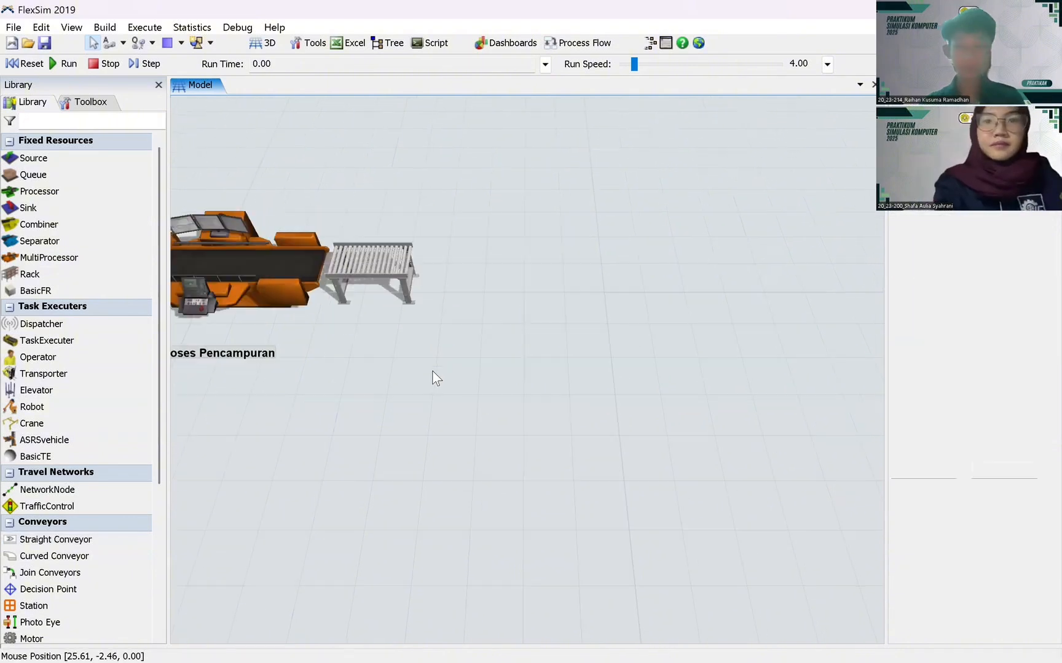
# - Draw a second straight conveyor about 1.92 m long at a right angle to the outgoing conveyor and shift it just beyond that conveyor's end
pyautogui.click(45, 540)
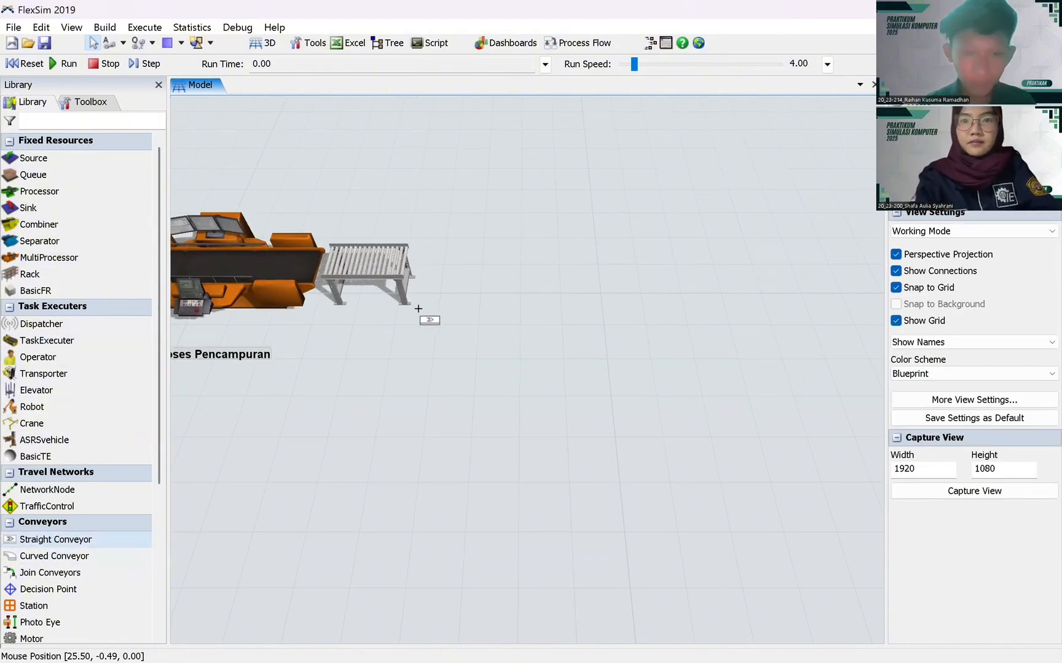
pyautogui.moveTo(422, 310); pyautogui.dragTo(407, 374)
pyautogui.click(408, 374)
pyautogui.press('Escape')
pyautogui.click(455, 315)
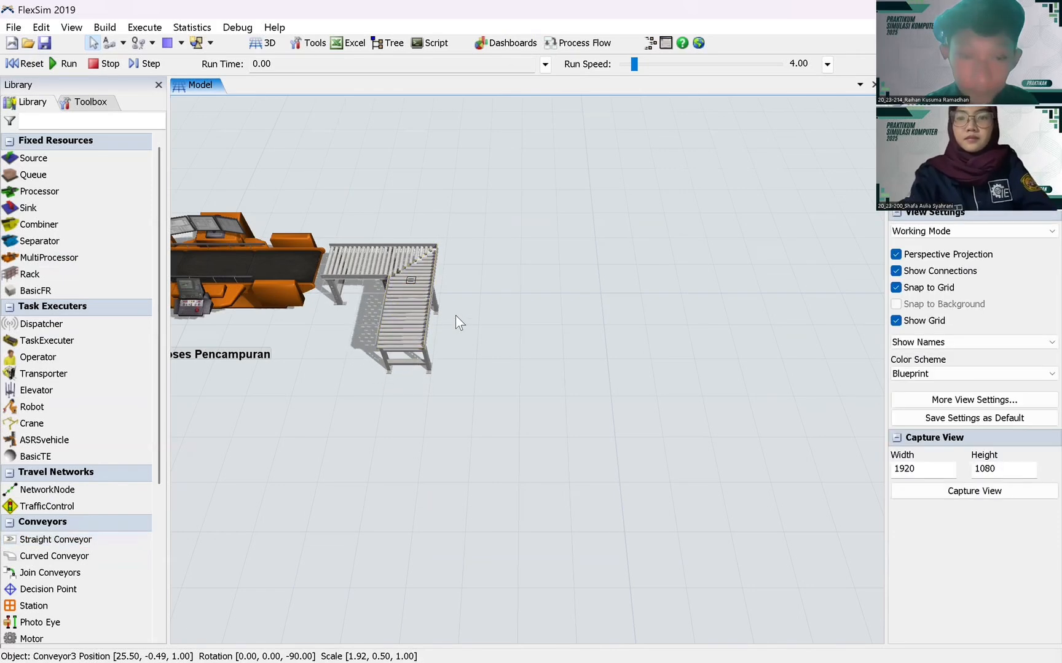
pyautogui.moveTo(418, 305); pyautogui.dragTo(434, 302)
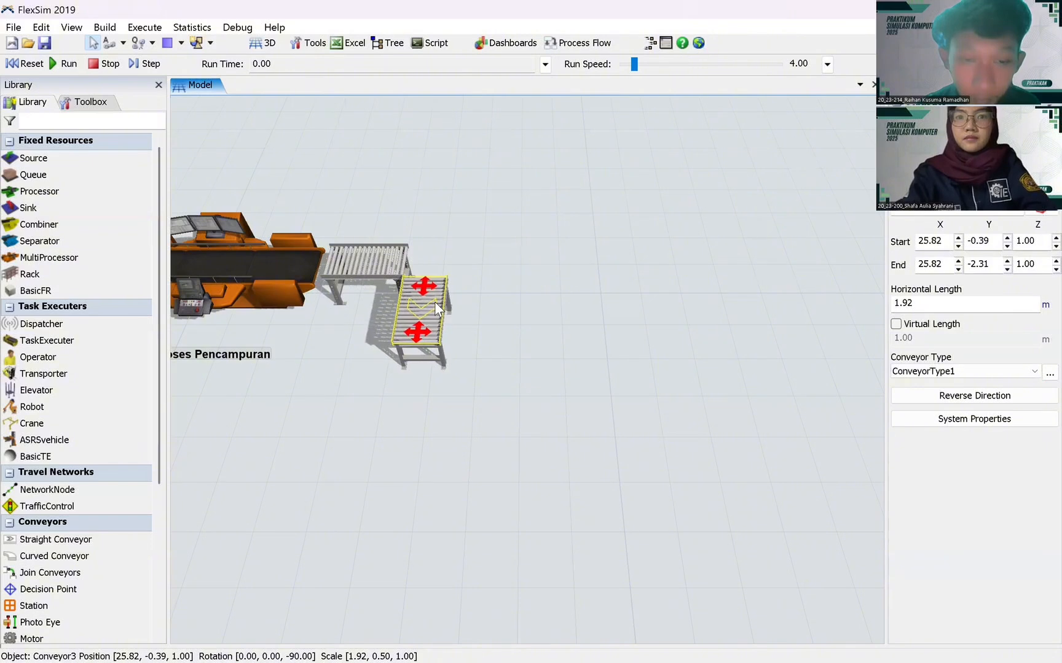
pyautogui.click(487, 312)
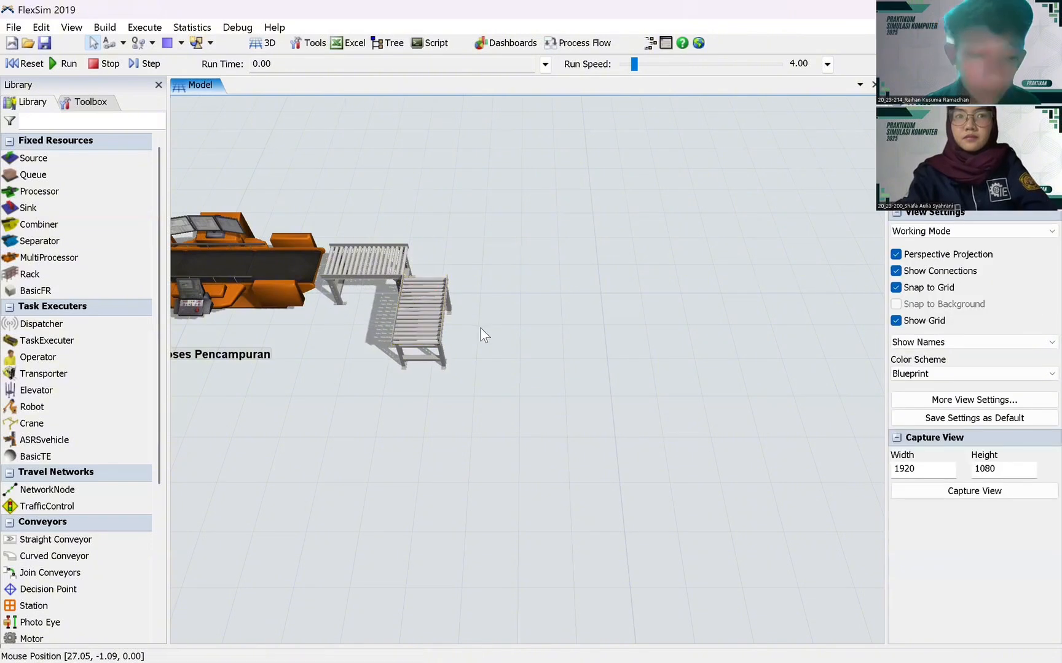
pyautogui.click(54, 556)
pyautogui.click(403, 267)
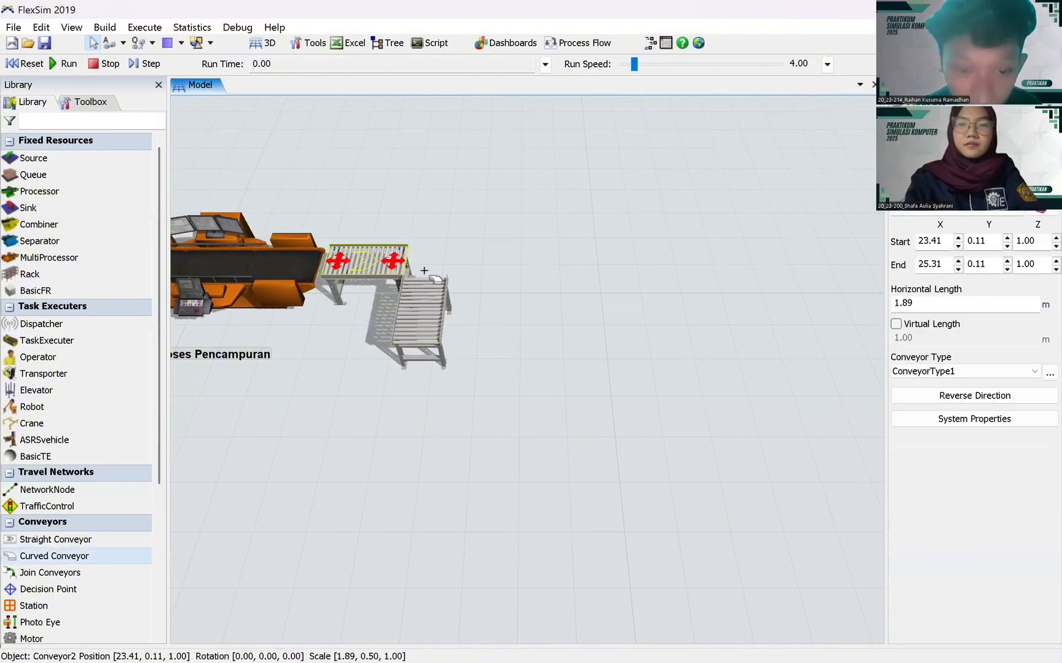
pyautogui.click(429, 290)
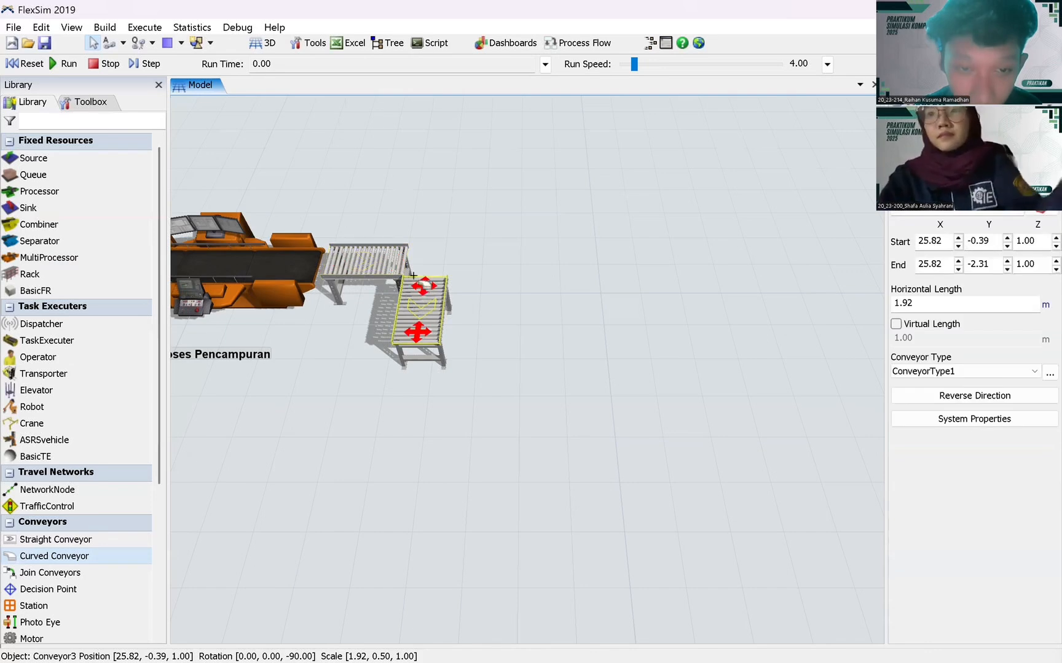
pyautogui.click(56, 556)
pyautogui.click(400, 269)
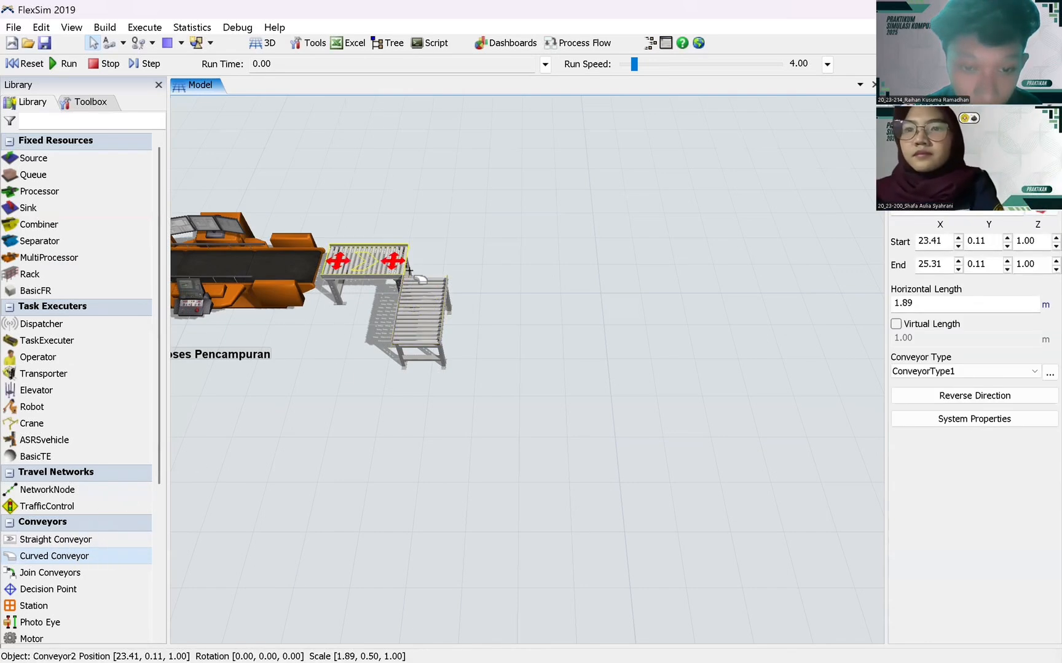
pyautogui.scroll(2, 420, 279)
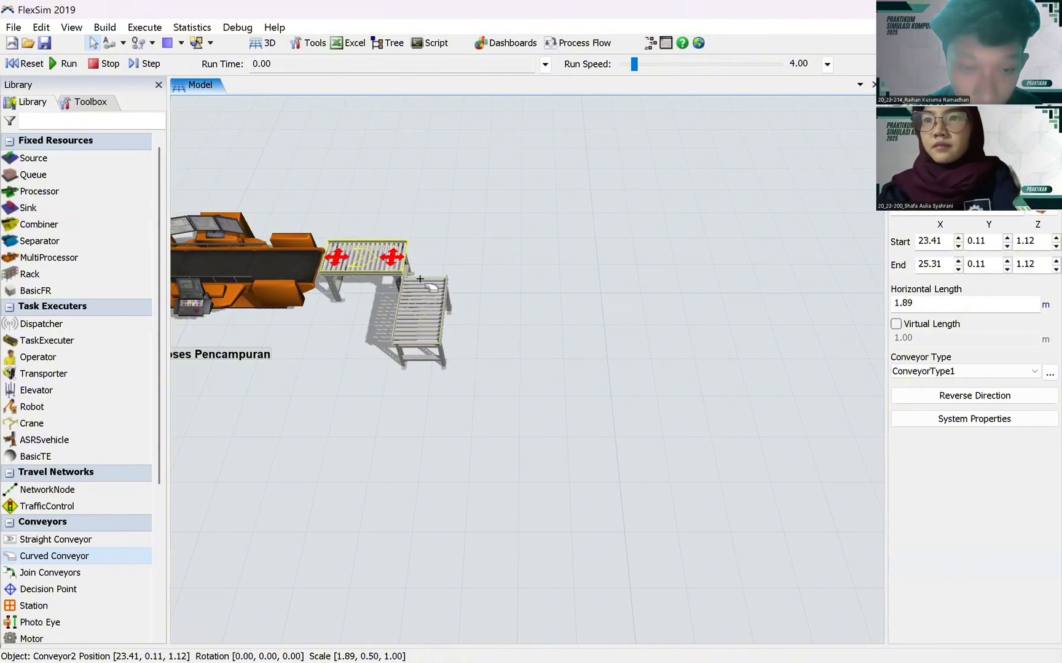
pyautogui.hotkey('ctrl', 'z')
pyautogui.press('Escape')
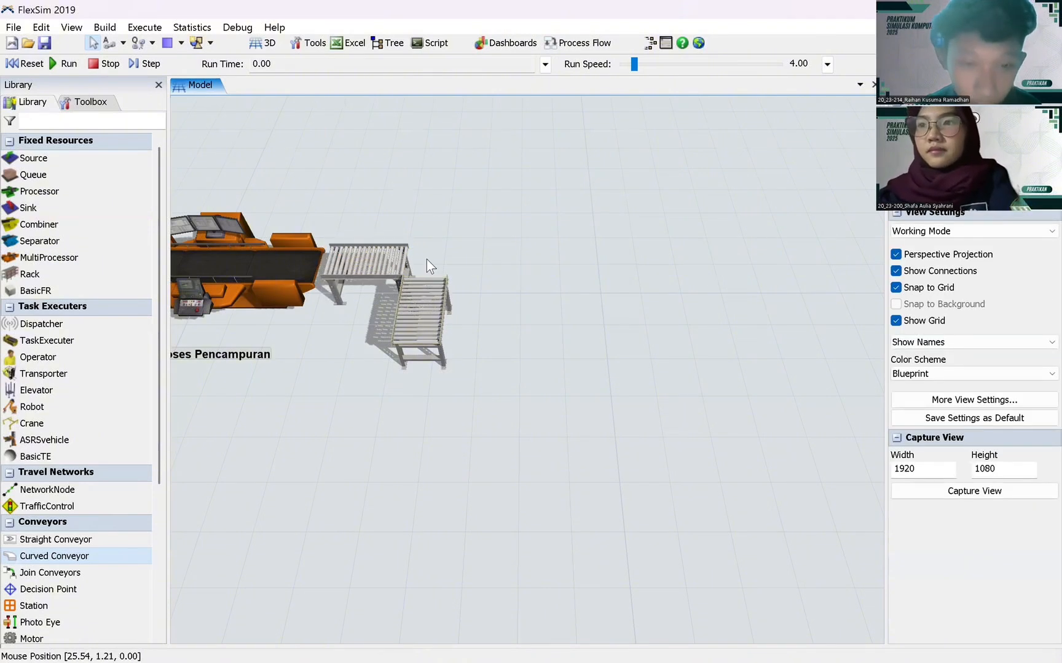
# - Join the two perpendicular straight conveyors after Proses Pencampuran with a curved conveyor at the corner
pyautogui.scroll(3, 427, 260)
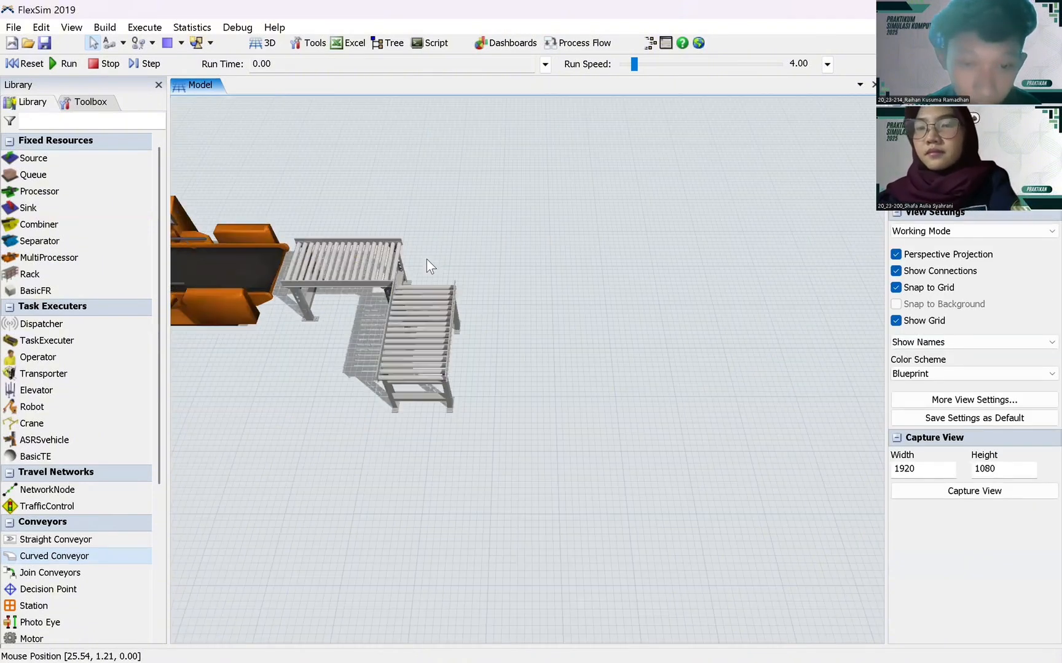
pyautogui.click(49, 556)
pyautogui.scroll(3, 377, 285)
pyautogui.click(377, 285)
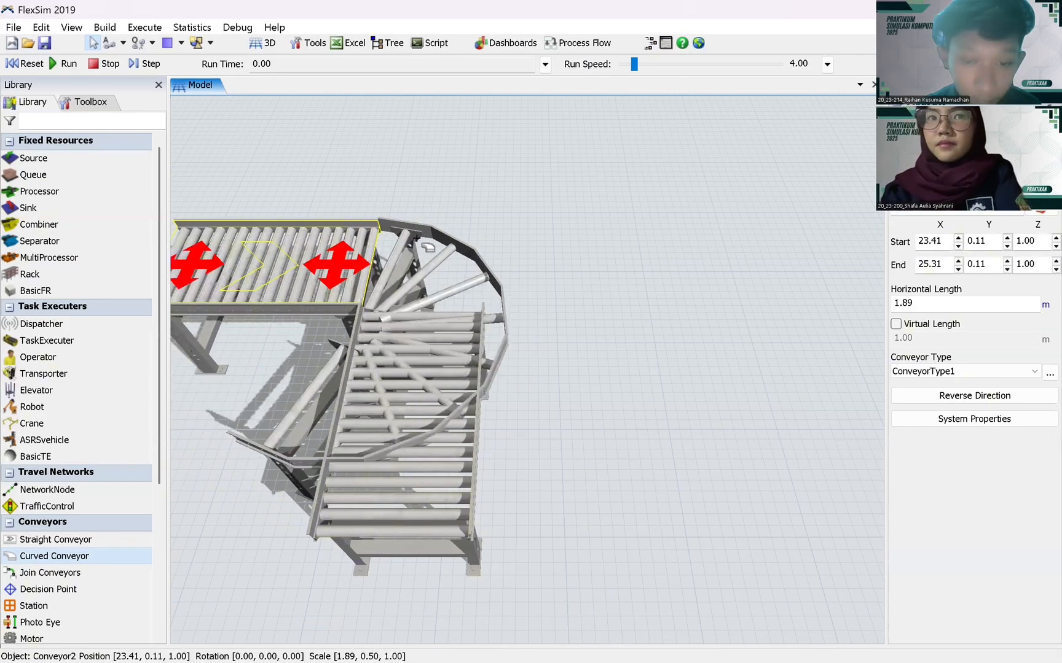
pyautogui.click(413, 335)
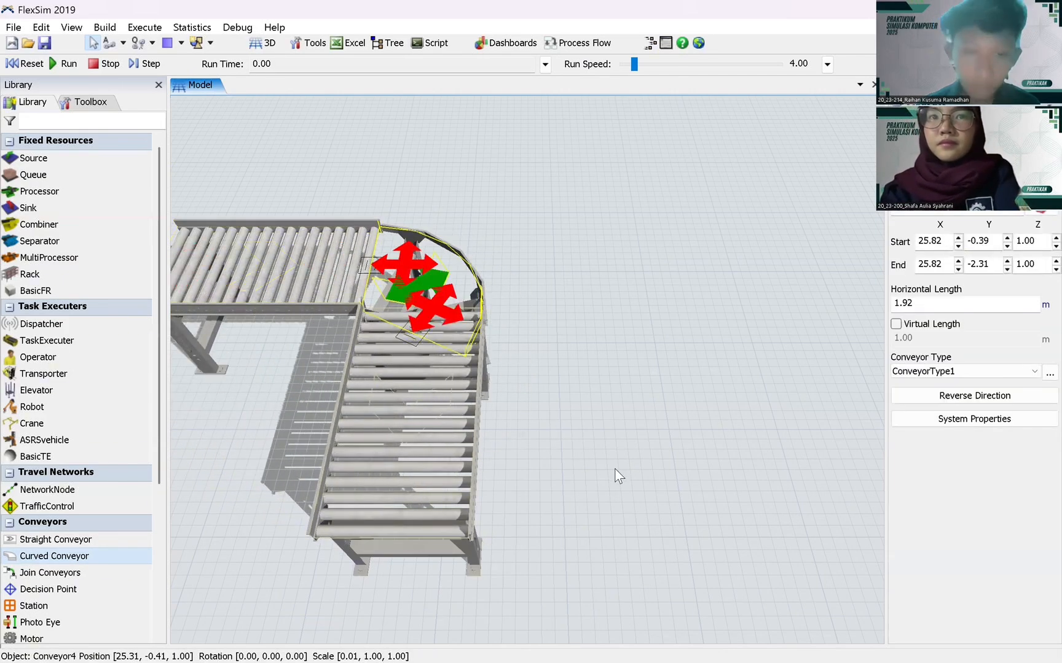
pyautogui.click(599, 447)
pyautogui.scroll(-5, 599, 447)
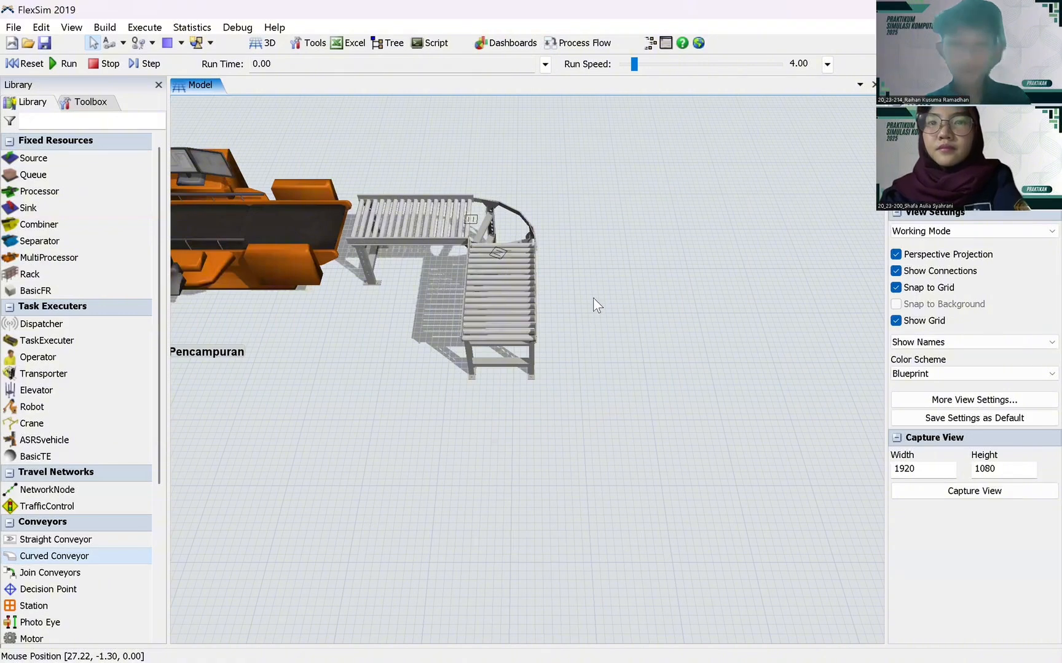
# - Place a Combiner at the free end of the second straight conveyor, just past the curved corner
pyautogui.scroll(3, 429, 181)
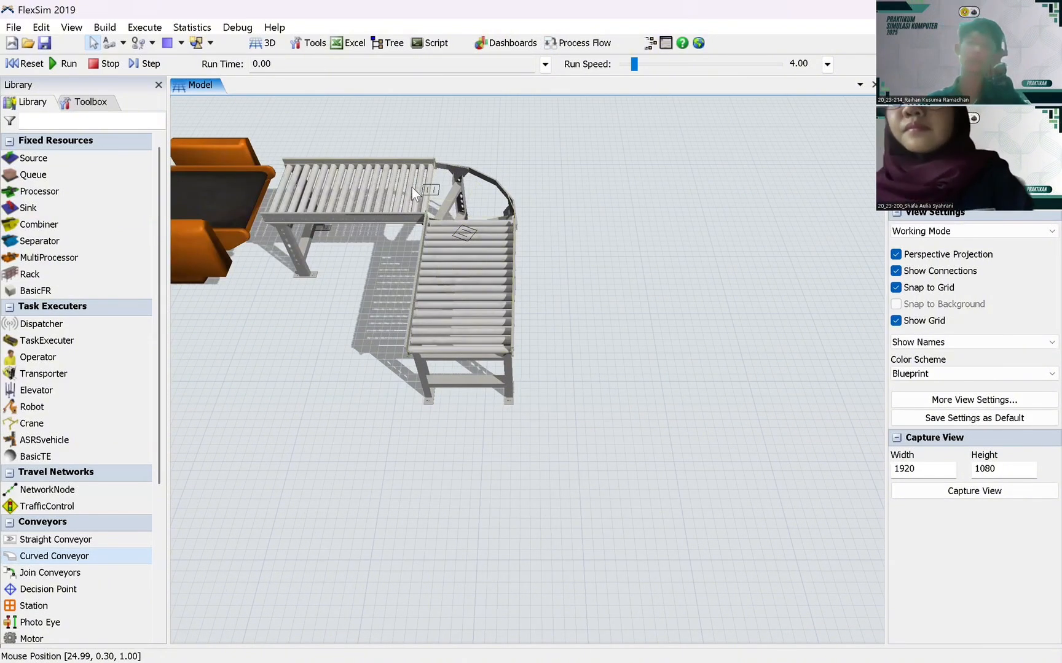
pyautogui.moveTo(398, 528); pyautogui.dragTo(434, 364)
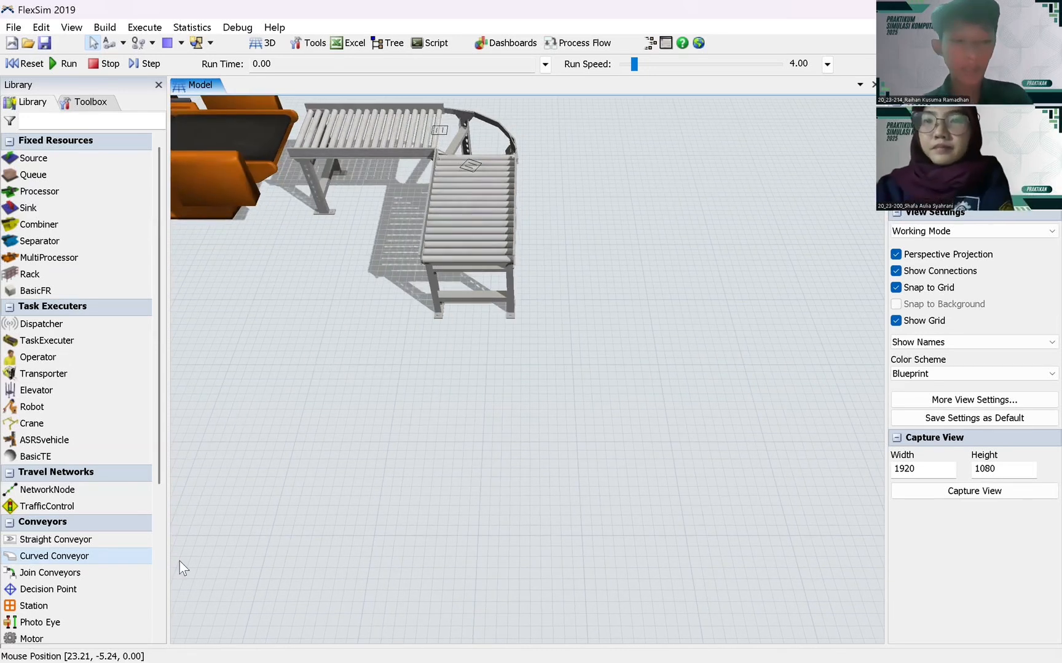
pyautogui.scroll(-1, 70, 580)
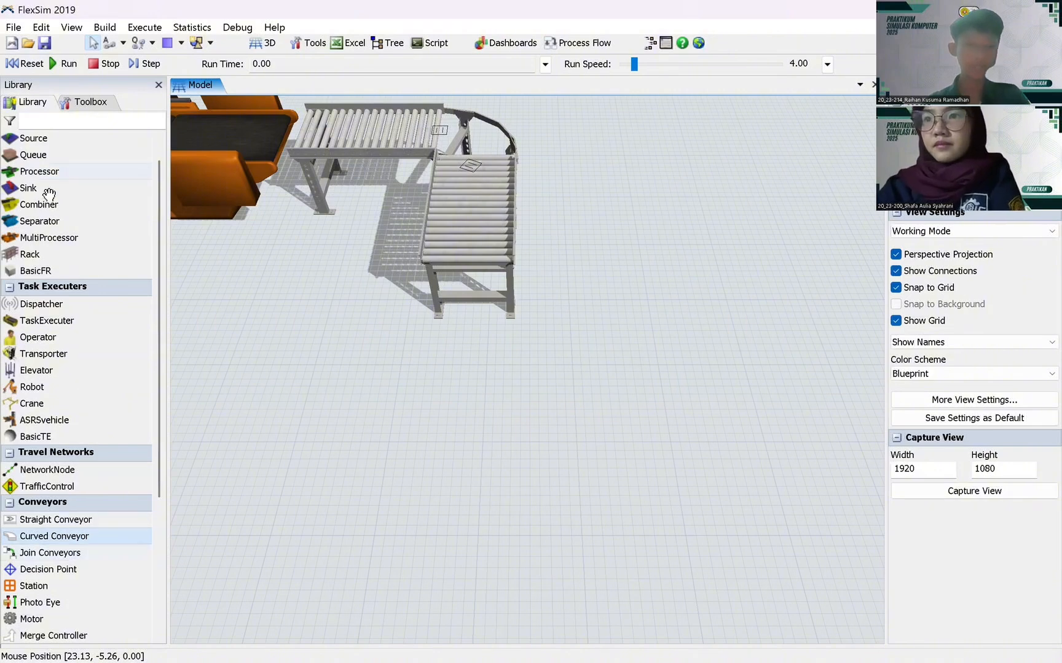
pyautogui.moveTo(52, 204); pyautogui.dragTo(494, 395)
pyautogui.moveTo(601, 461); pyautogui.dragTo(353, 385)
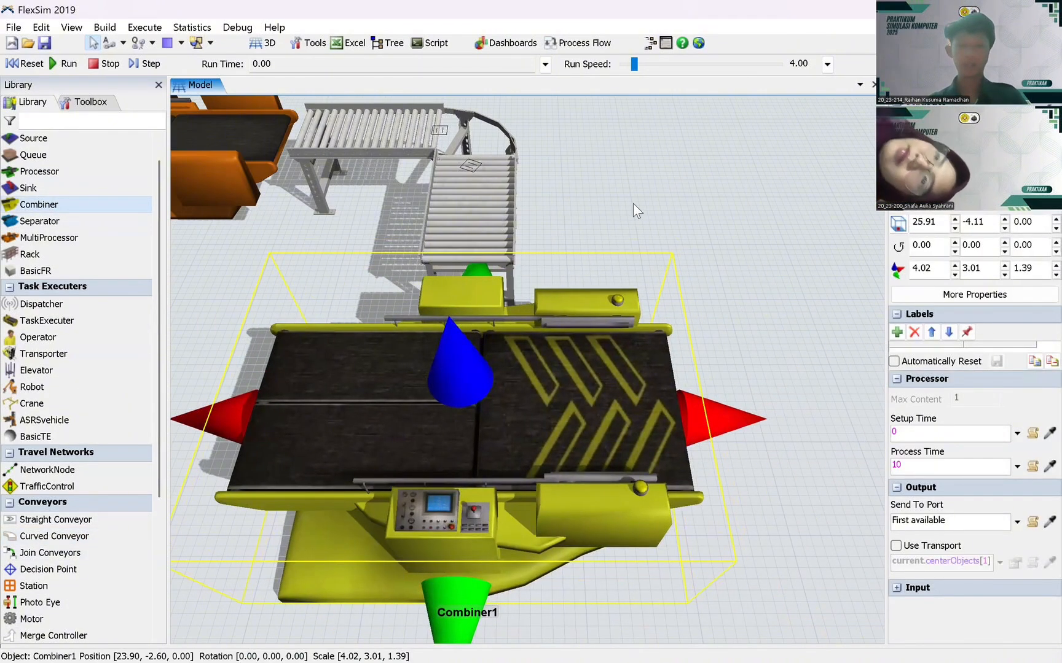
pyautogui.click(633, 203)
pyautogui.scroll(-6, 633, 202)
pyautogui.moveTo(582, 297)
pyautogui.mouseDown()
pyautogui.moveTo(584, 308)
pyautogui.moveTo(582, 298)
pyautogui.mouseUp()
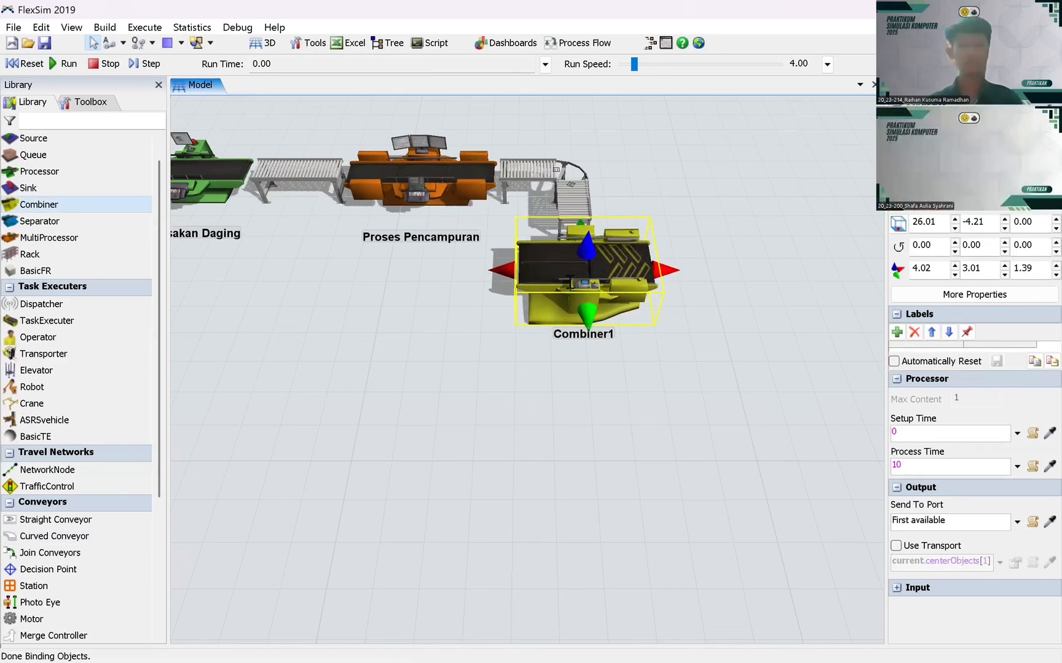
# - Rename the Combiner as Proses Pengemasan and apply the changes
pyautogui.doubleClick(582, 299)
pyautogui.doubleClick(531, 134)
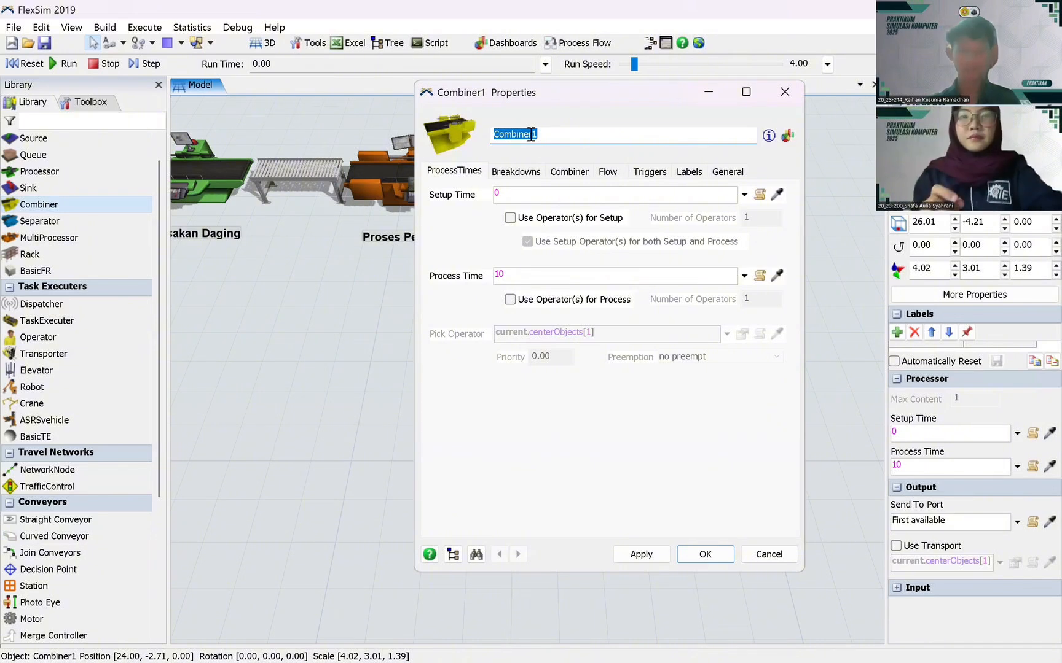
pyautogui.write('Proses Pengemasan')
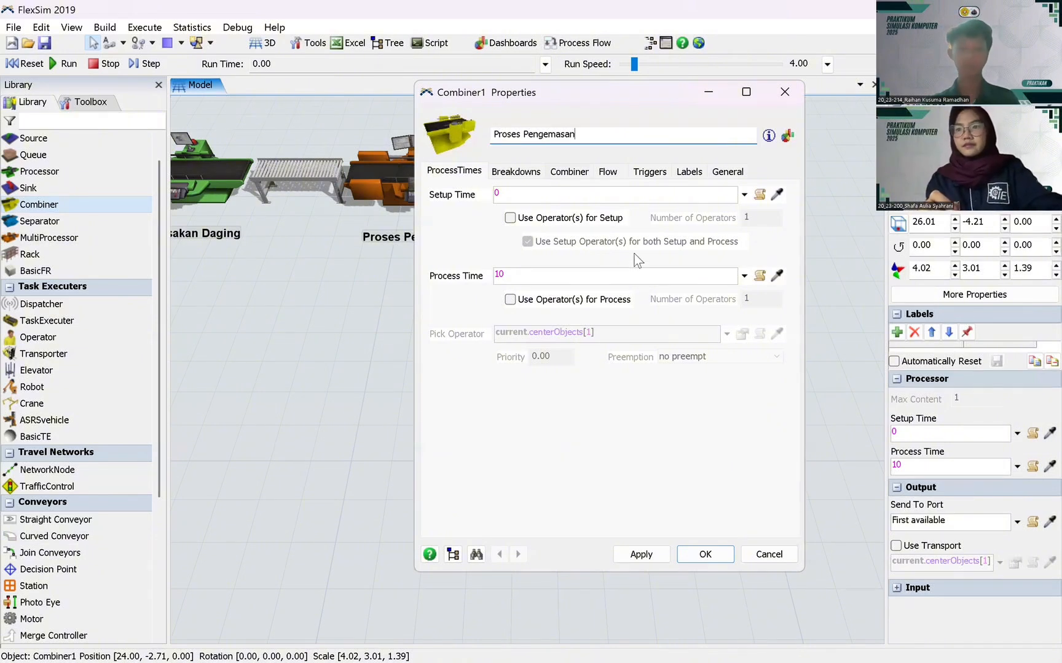
pyautogui.click(642, 554)
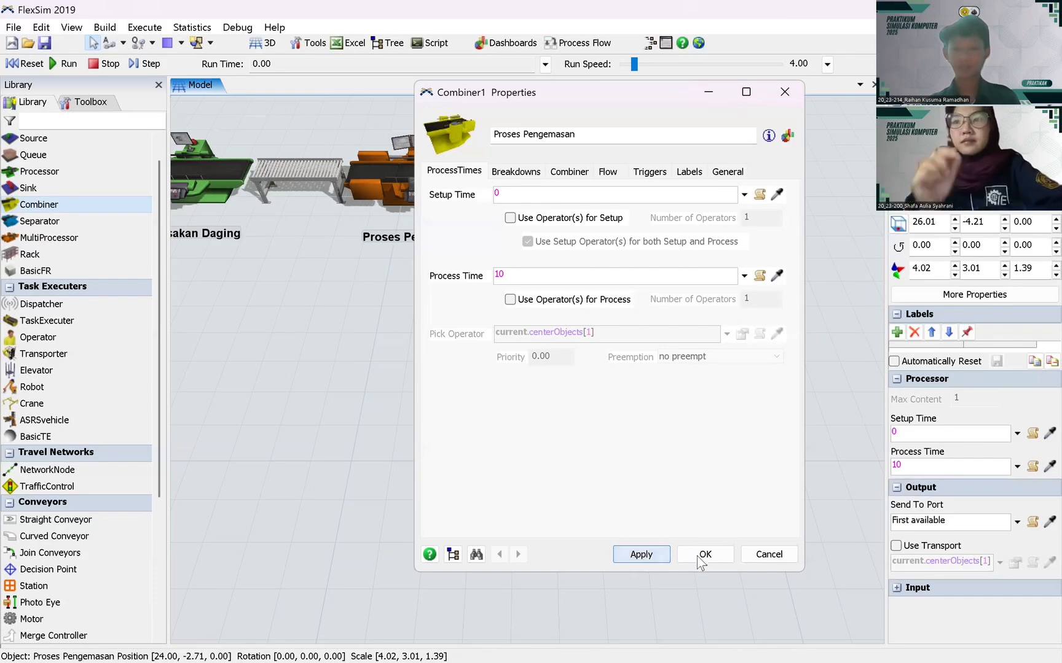
pyautogui.click(710, 554)
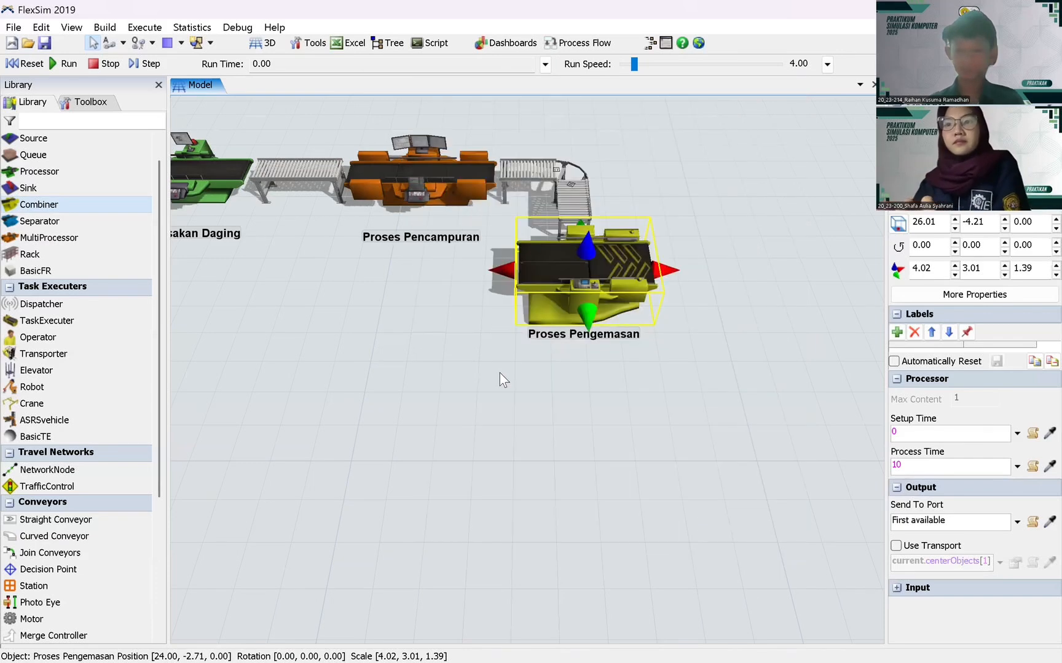
# - Place a Sink a few metres beyond the Proses Pengemasan Combiner, in line with the conveyor that feeds it
pyautogui.click(422, 355)
pyautogui.moveTo(411, 355); pyautogui.dragTo(455, 274)
pyautogui.moveTo(449, 275); pyautogui.dragTo(443, 273)
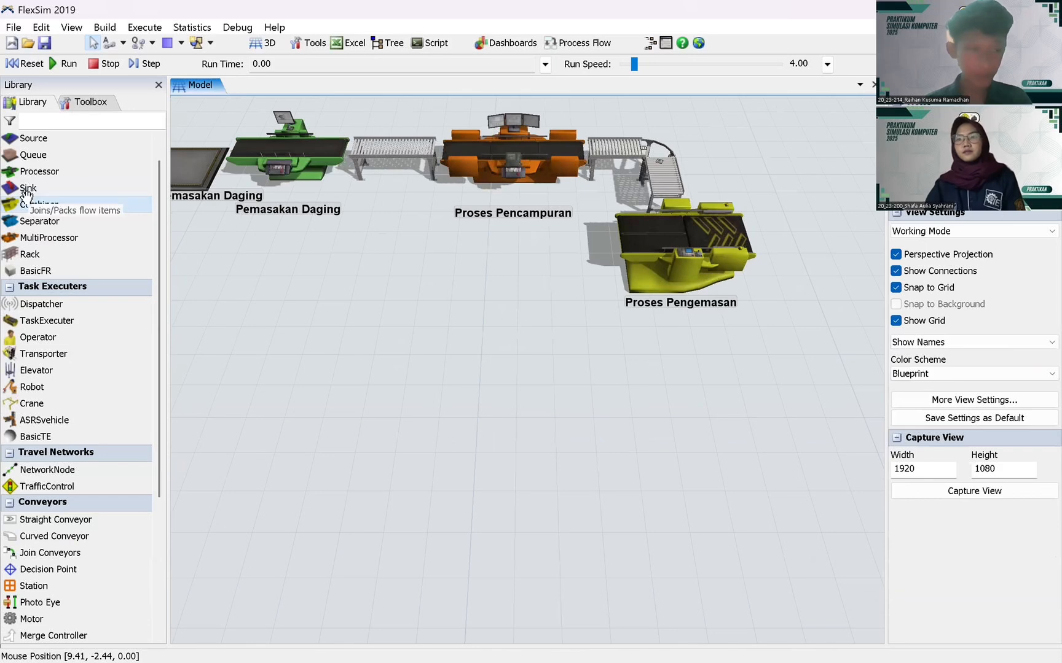
pyautogui.moveTo(60, 188); pyautogui.dragTo(713, 435)
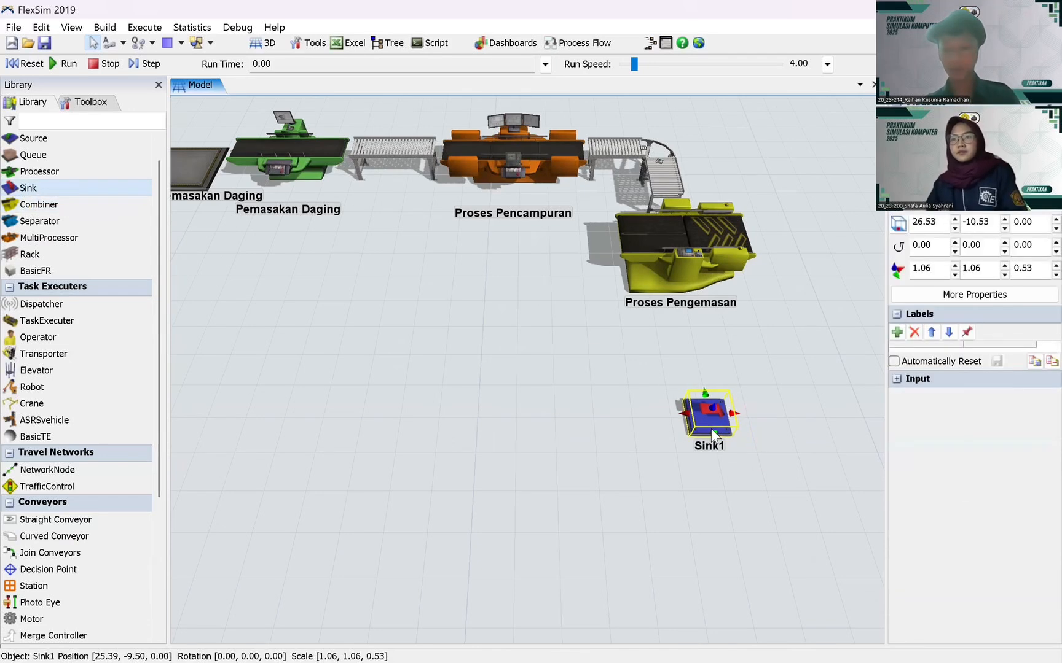
pyautogui.click(300, 480)
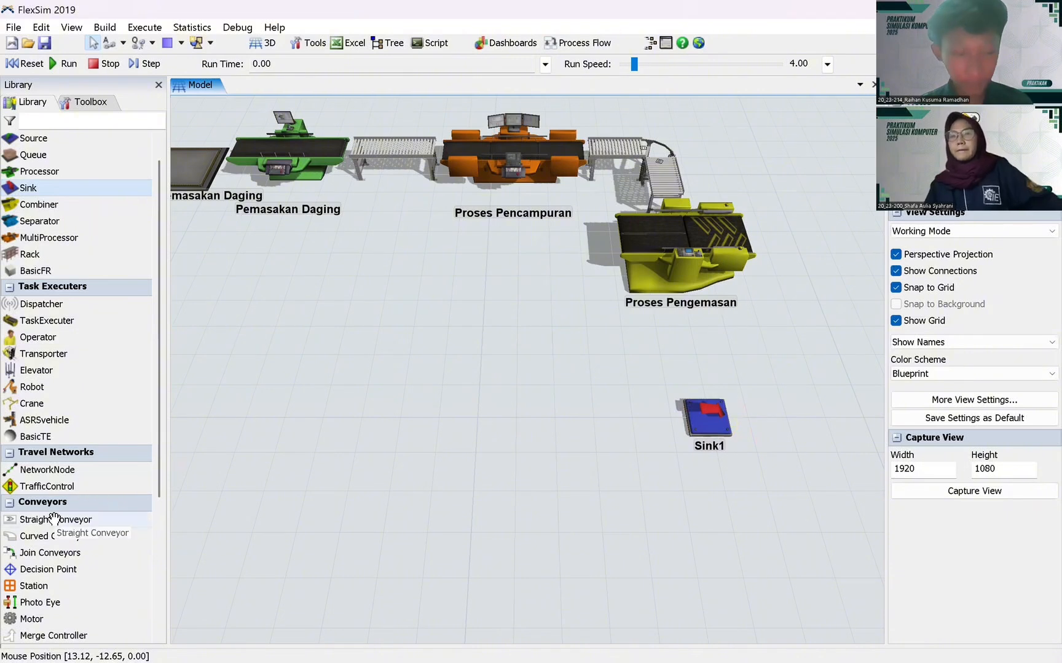
# - Draw a straight conveyor from the Proses Pengemasan Combiner toward the Sink and move the Sink up to the conveyor's end
pyautogui.moveTo(123, 519)
pyautogui.mouseDown()
pyautogui.moveTo(691, 339)
pyautogui.moveTo(695, 372)
pyautogui.mouseUp()
pyautogui.moveTo(710, 418); pyautogui.dragTo(702, 393)
pyautogui.moveTo(708, 439); pyautogui.dragTo(621, 438)
# - Rename the Sink as Proses Penjualan and apply the changes
pyautogui.doubleClick(626, 396)
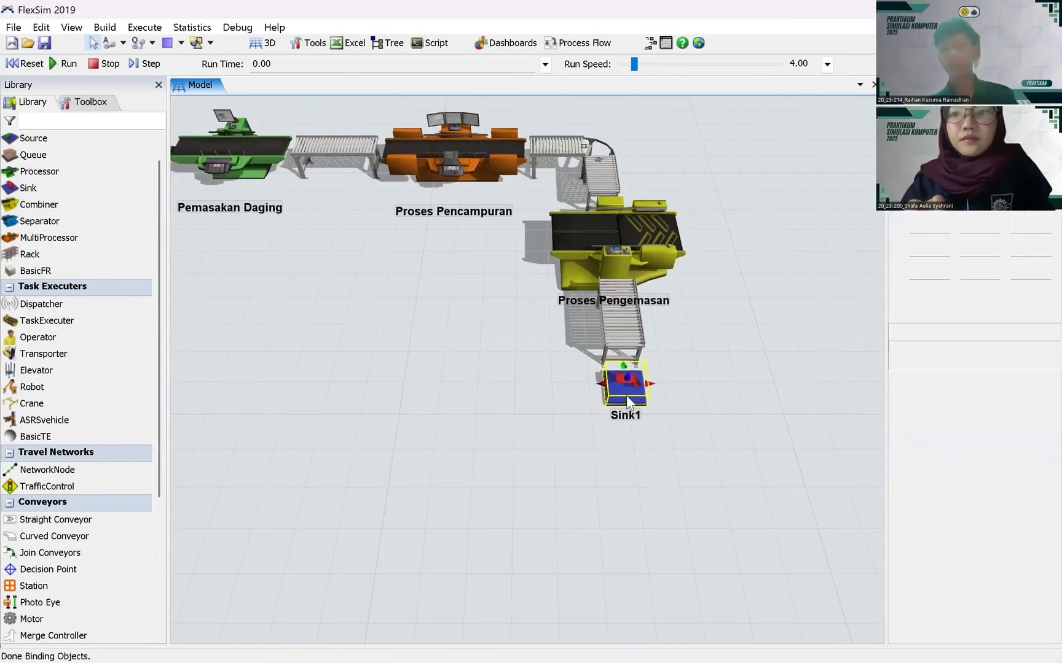
pyautogui.write('pr')
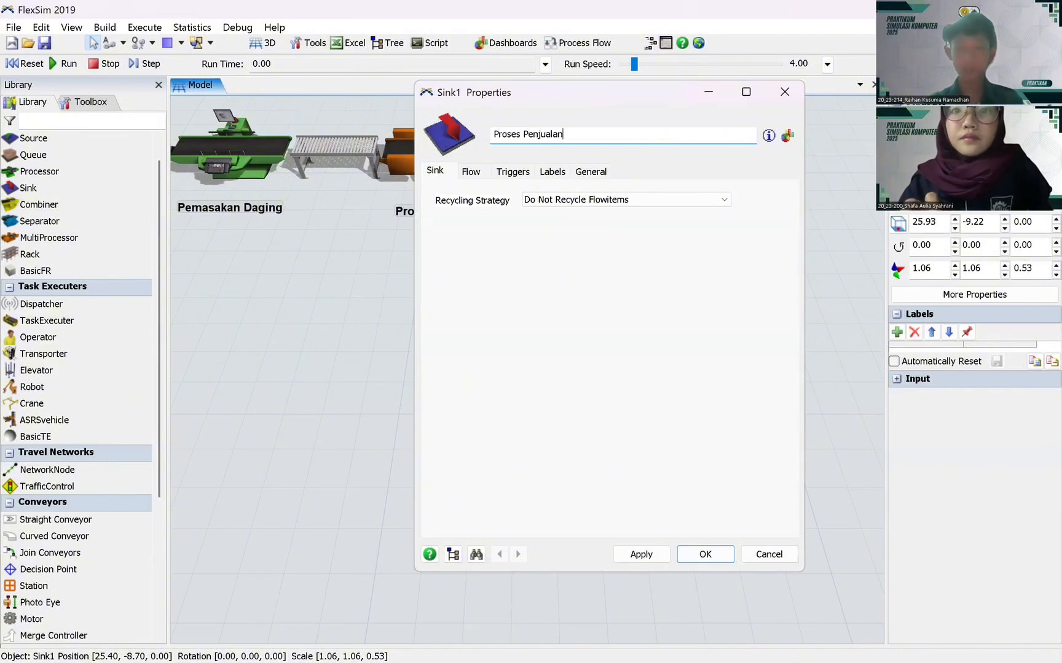
pyautogui.click(637, 553)
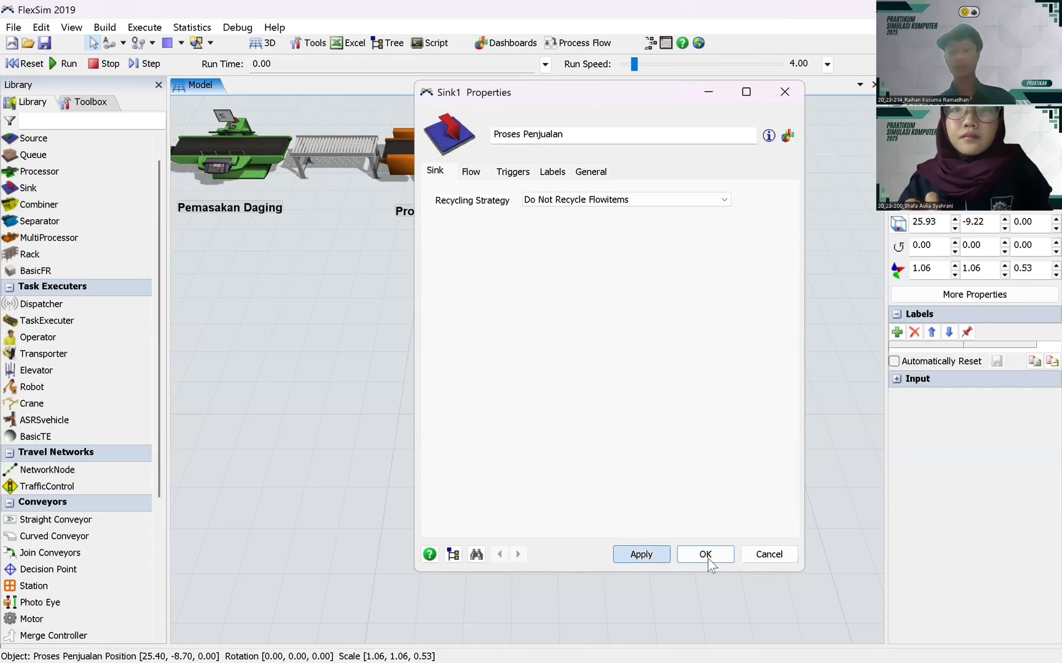
pyautogui.click(705, 555)
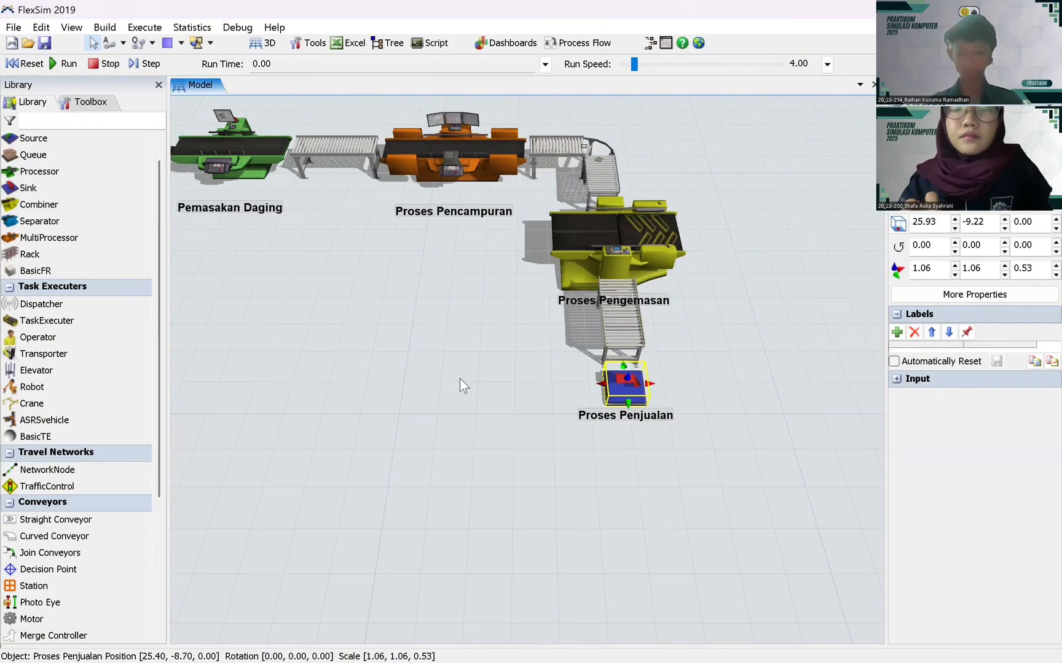
pyautogui.click(460, 378)
pyautogui.scroll(1, 580, 353)
pyautogui.scroll(-4, 580, 353)
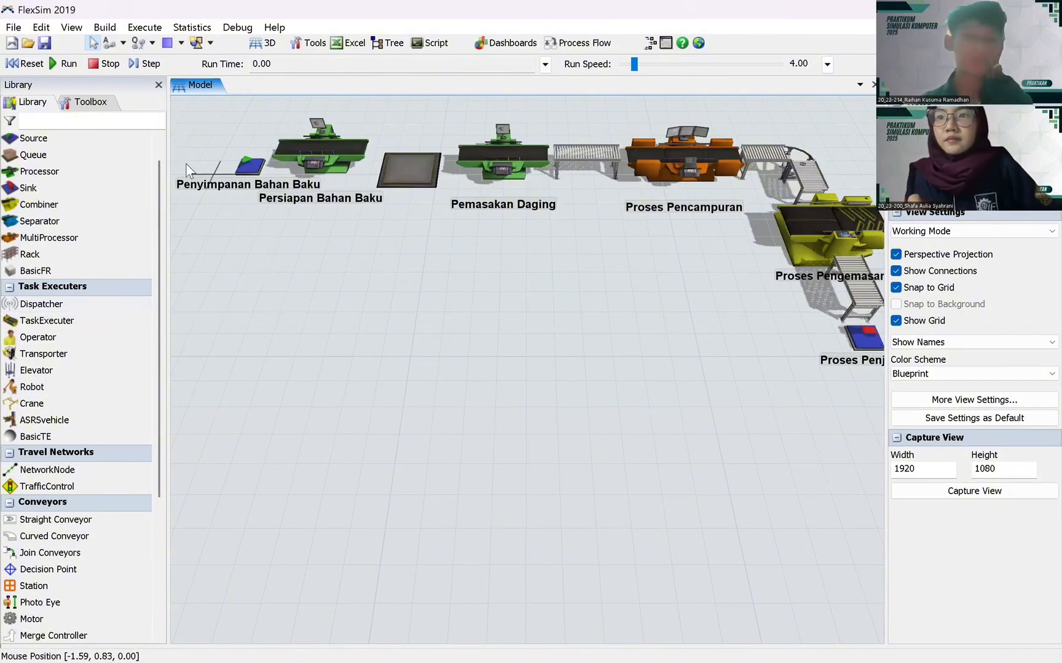
pyautogui.scroll(5, 322, 332)
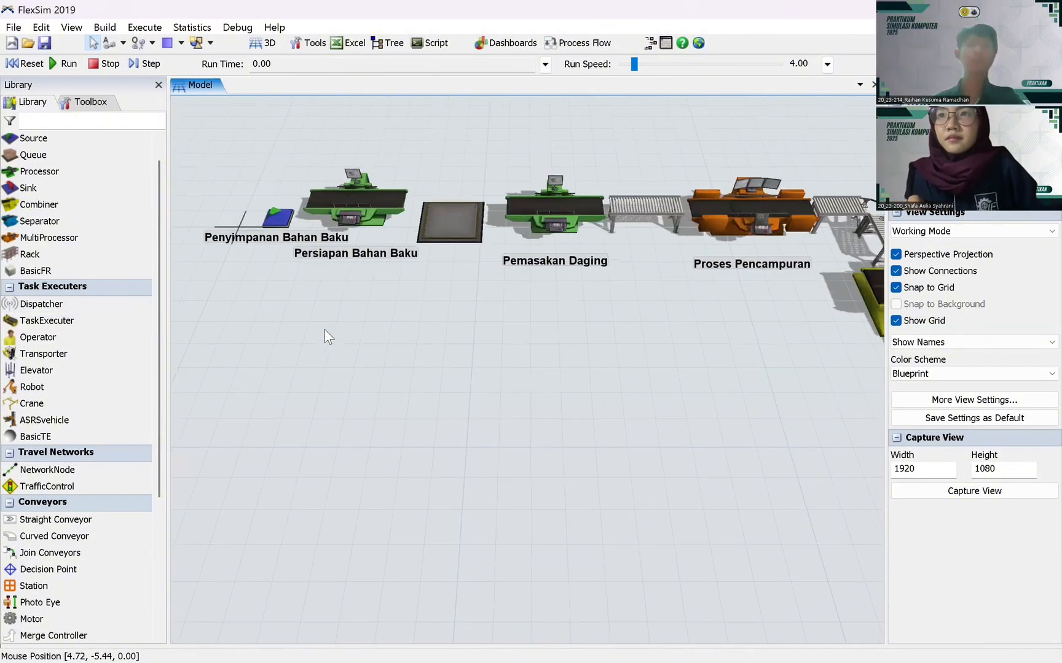
pyautogui.click(123, 43)
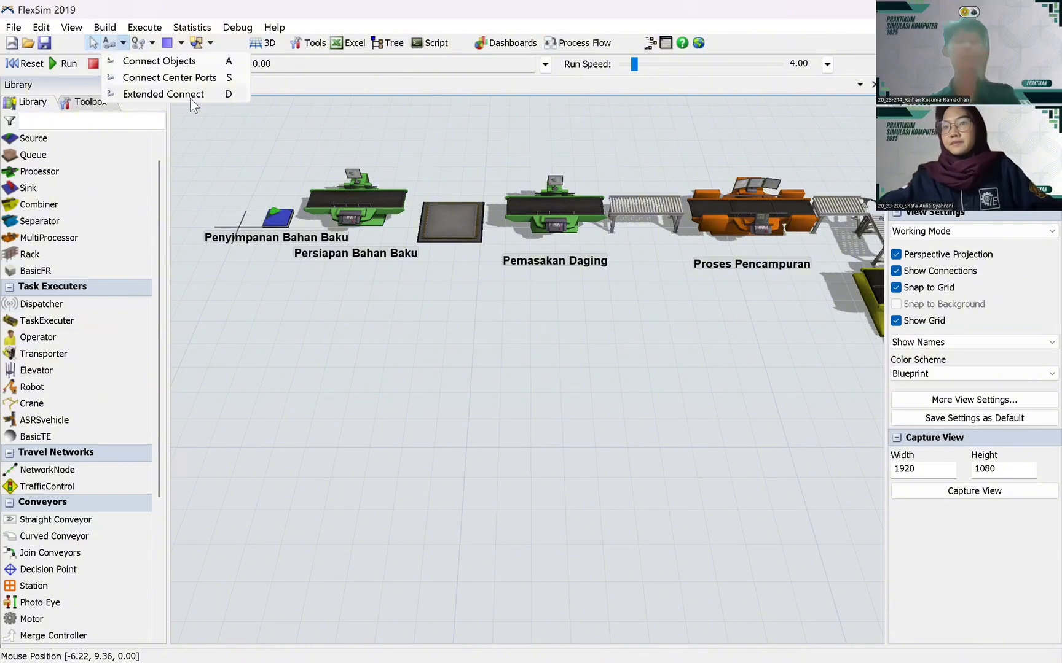
pyautogui.click(430, 384)
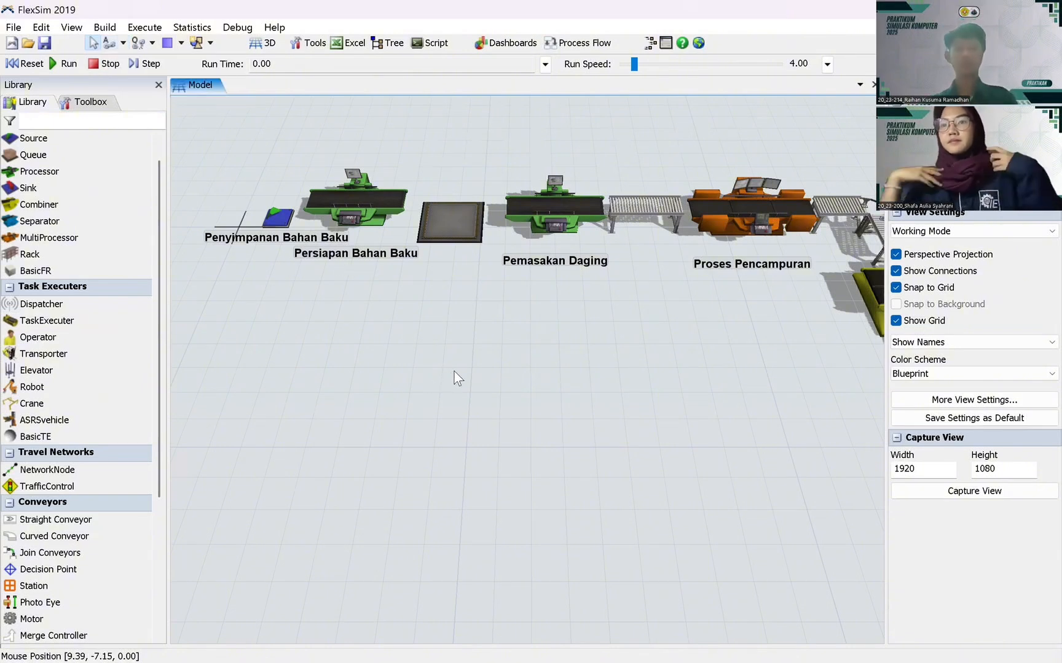
# - Place a Dispatcher in the open area in front of the line, between Pemasakan Daging and Proses Pencampuran
pyautogui.moveTo(453, 370); pyautogui.dragTo(355, 373)
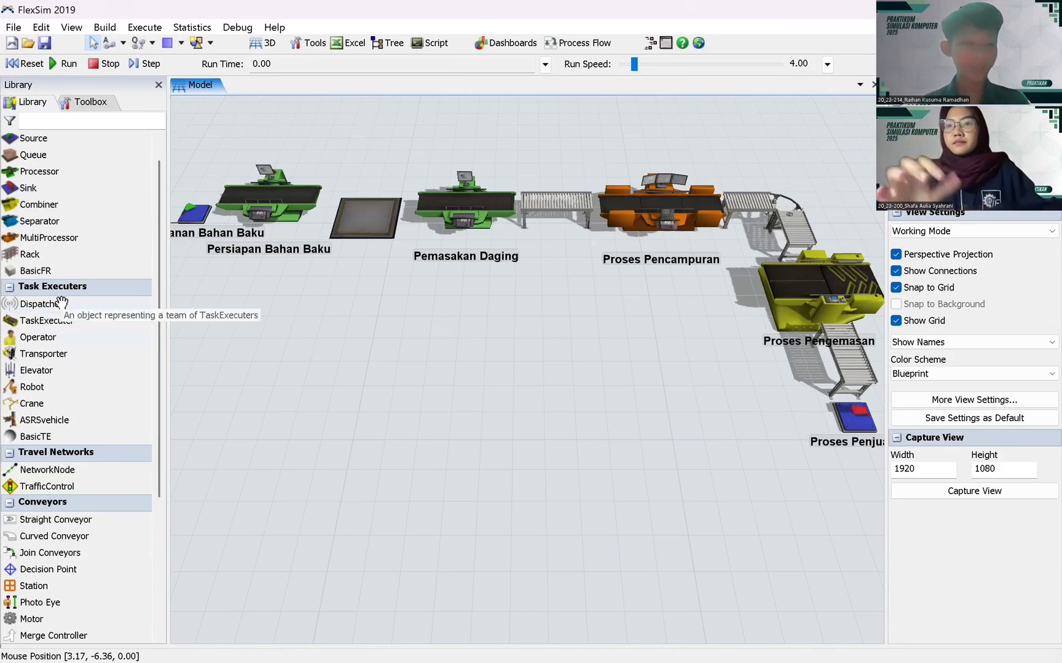
pyautogui.moveTo(43, 305); pyautogui.dragTo(541, 310)
pyautogui.click(602, 396)
pyautogui.moveTo(547, 372); pyautogui.dragTo(486, 398)
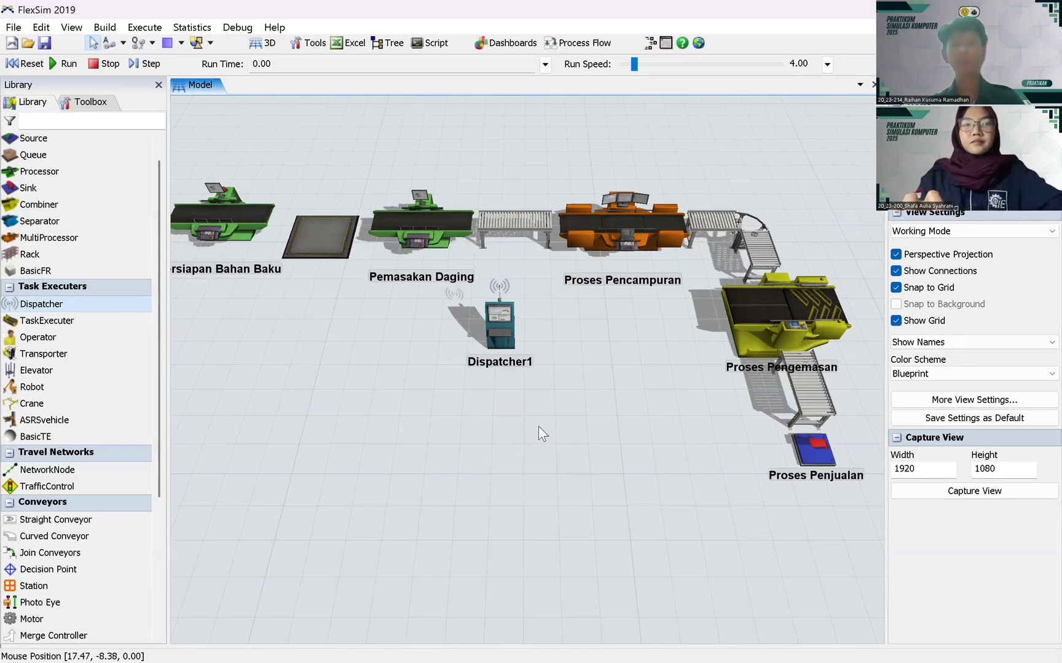
pyautogui.moveTo(538, 427); pyautogui.dragTo(583, 400)
pyautogui.click(521, 308)
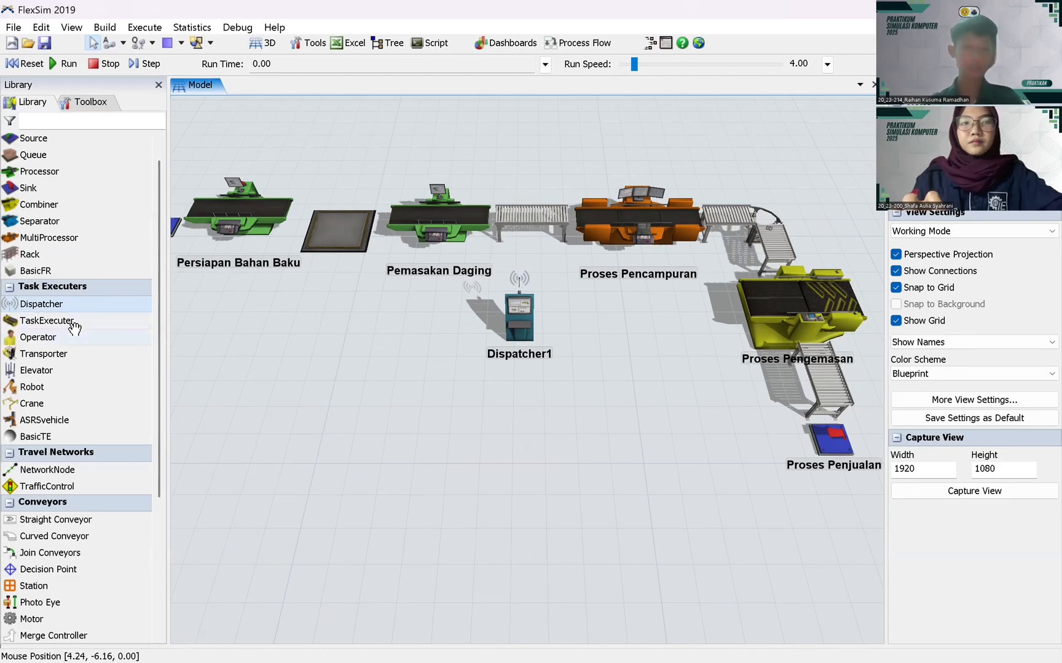
# - Place an Operator beside the Dispatcher, on the side toward Persiapan Bahan Baku
pyautogui.moveTo(50, 337); pyautogui.dragTo(465, 323)
pyautogui.click(464, 330)
pyautogui.click(453, 355)
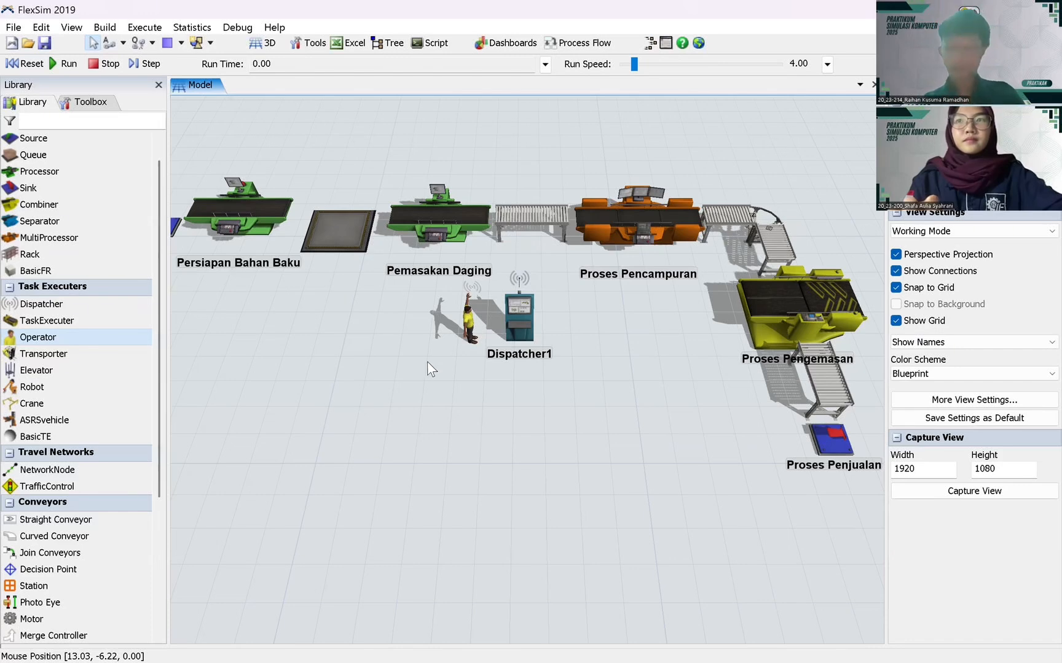
pyautogui.moveTo(427, 362); pyautogui.dragTo(538, 392)
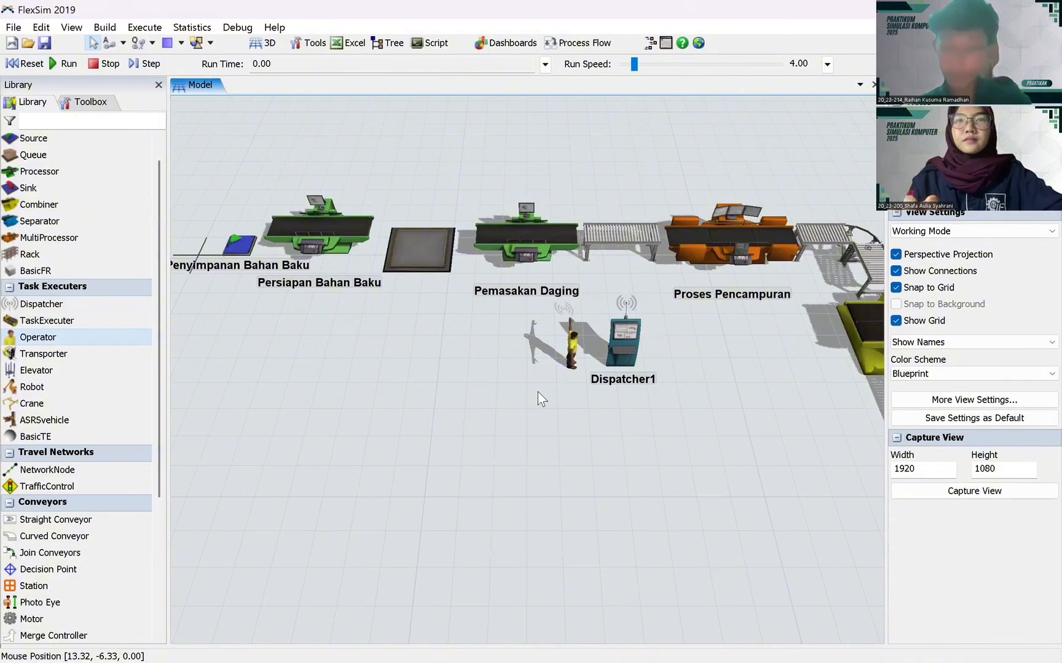
pyautogui.scroll(5, 427, 321)
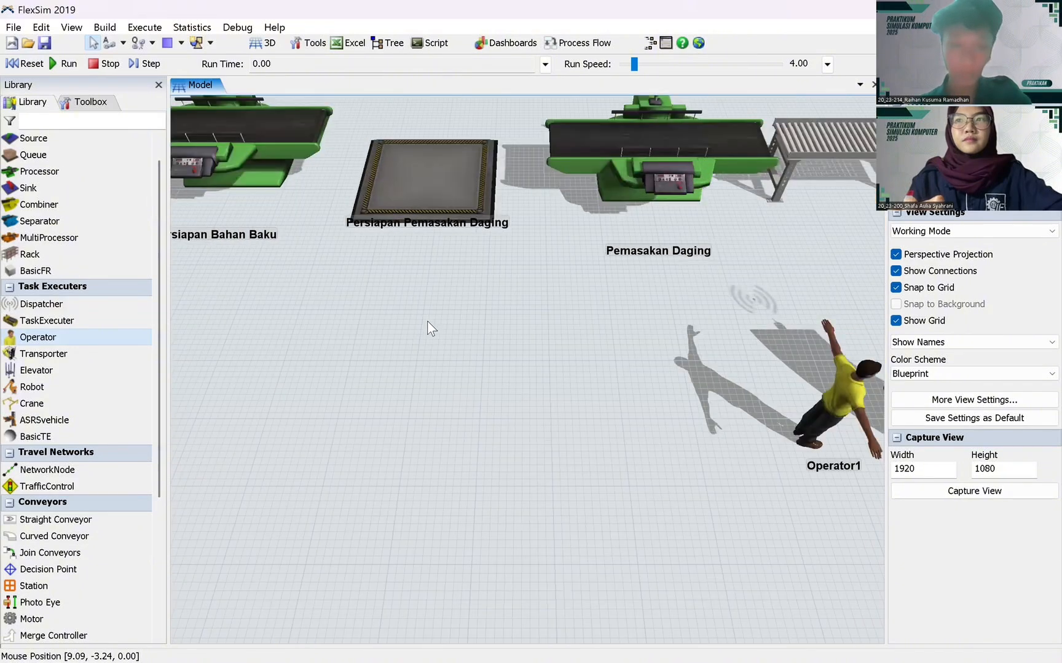
# - Shift Penyimpanan Bahan Baku, Persiapan Bahan Baku, Persiapan Pemasakan Daging and Pemasakan Daging away from Proses Pencampuran to open a gap before its conveyor
pyautogui.scroll(-6, 419, 349)
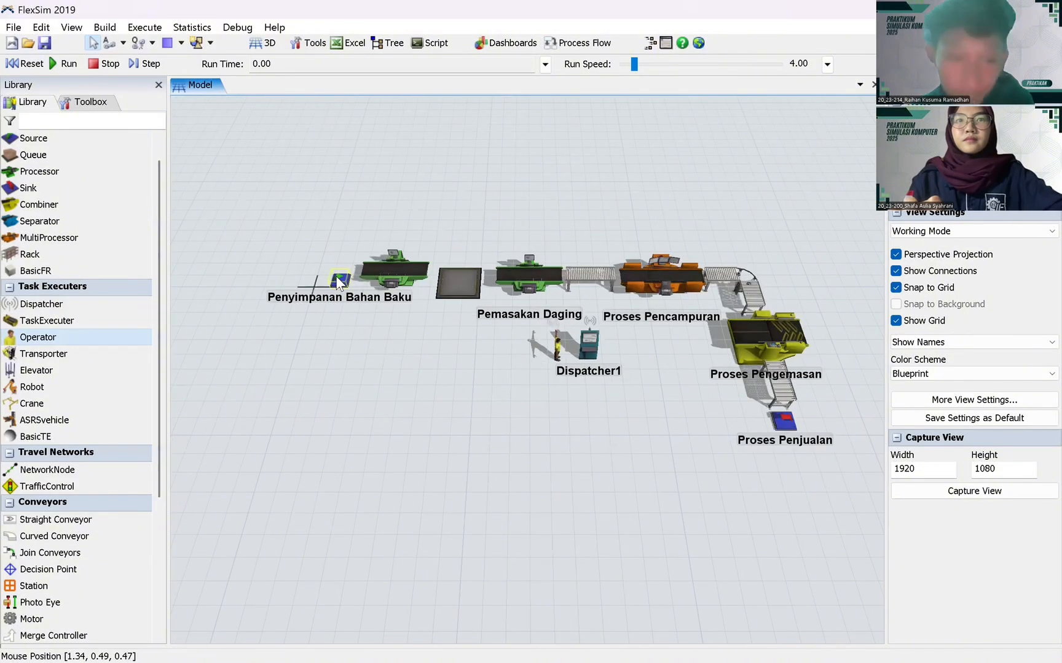
pyautogui.moveTo(337, 283); pyautogui.dragTo(368, 276)
pyautogui.click(376, 274)
pyautogui.moveTo(450, 297); pyautogui.dragTo(426, 295)
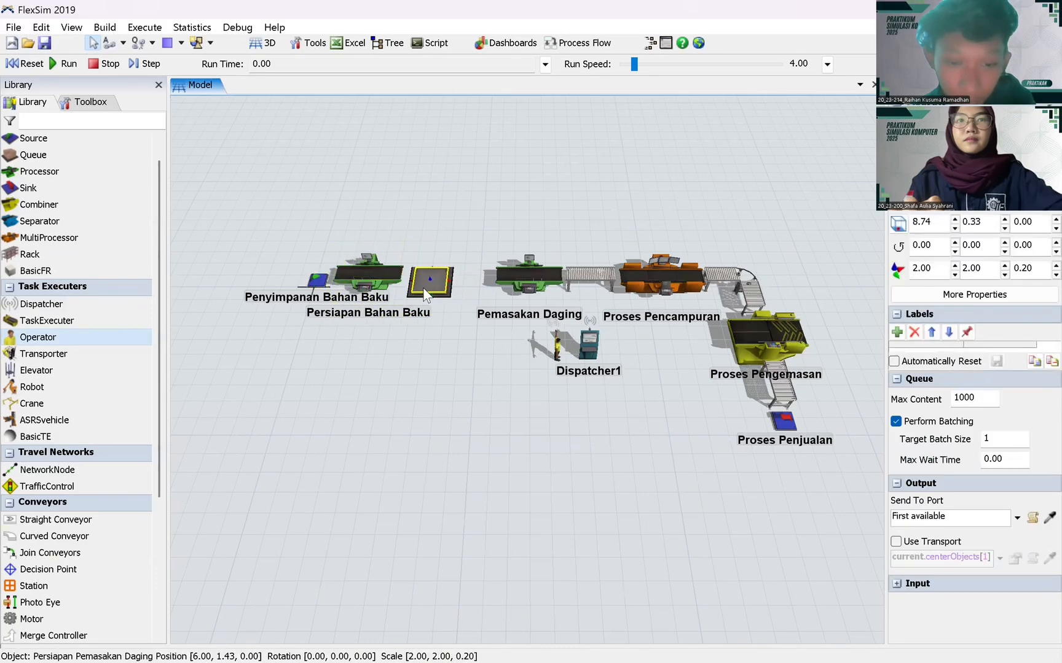
pyautogui.click(471, 335)
pyautogui.moveTo(540, 282); pyautogui.dragTo(493, 285)
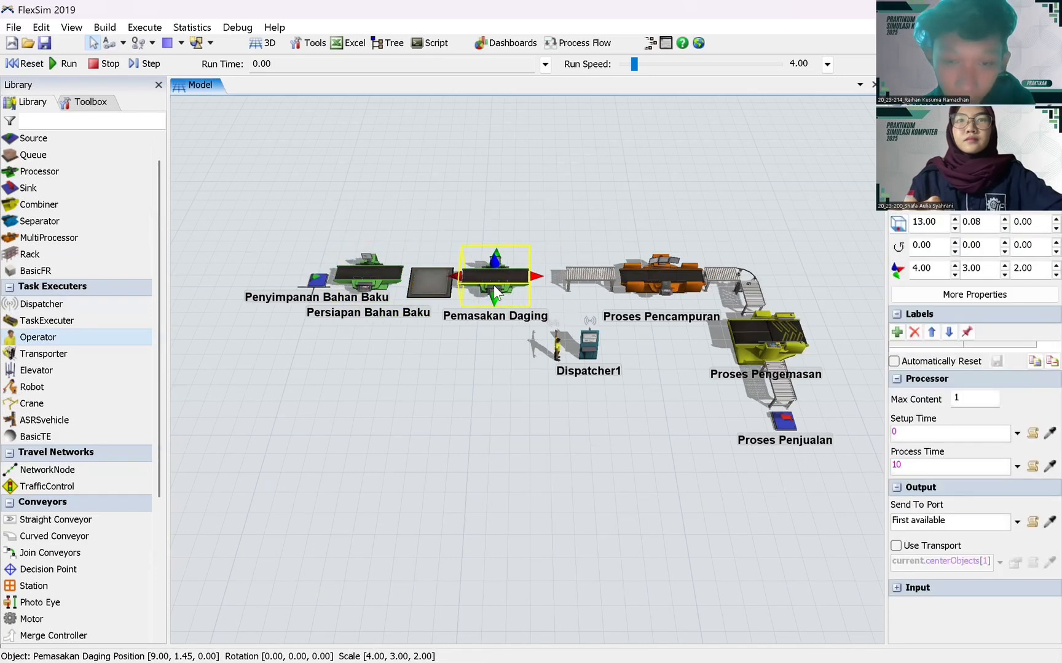
pyautogui.click(499, 343)
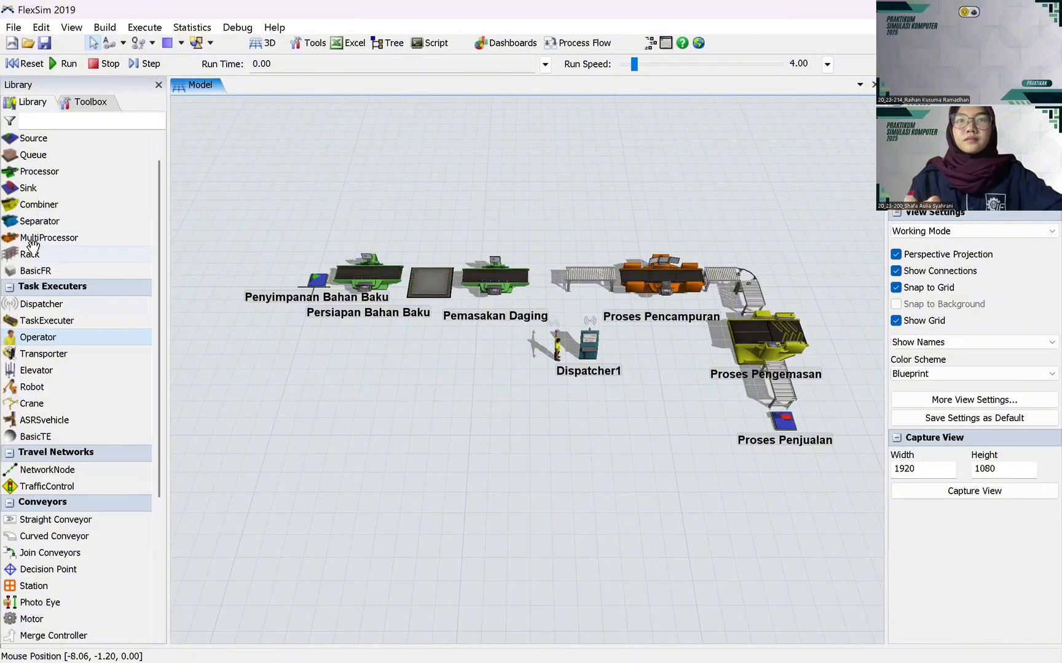
# - Place a Queue between Pemasakan Daging and the conveyor leading to Proses Pencampuran
pyautogui.click(34, 155)
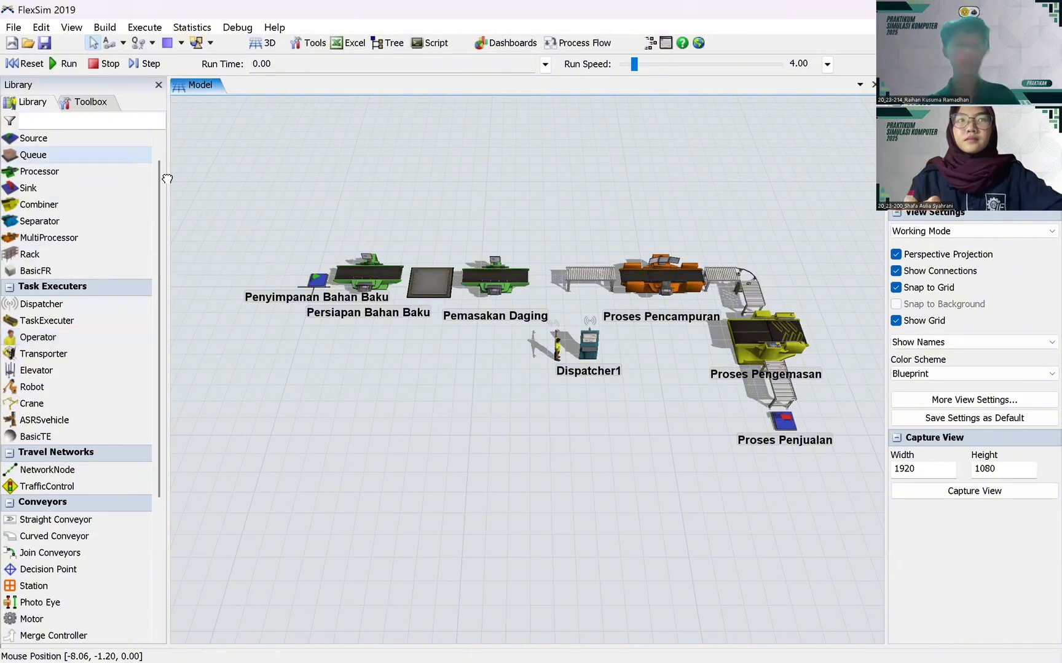
pyautogui.click(547, 290)
pyautogui.click(526, 348)
pyautogui.scroll(5, 522, 347)
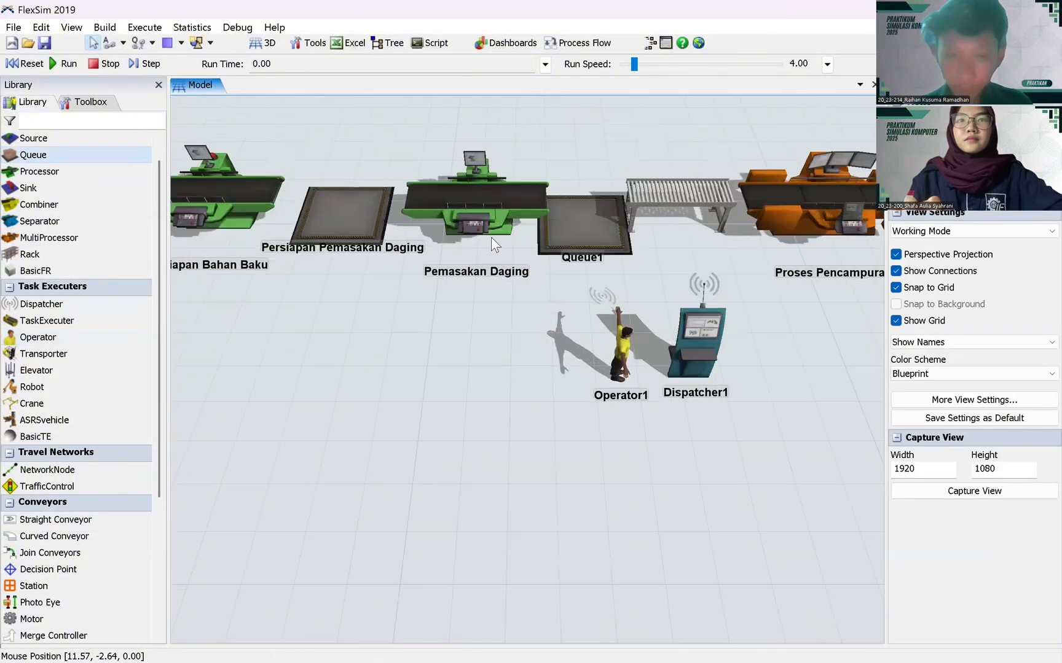
# - Nudge Pemasakan Daging and the conveyor before Proses Pencampuran away from the new Queue so the objects do not overlap
pyautogui.moveTo(478, 215); pyautogui.dragTo(470, 215)
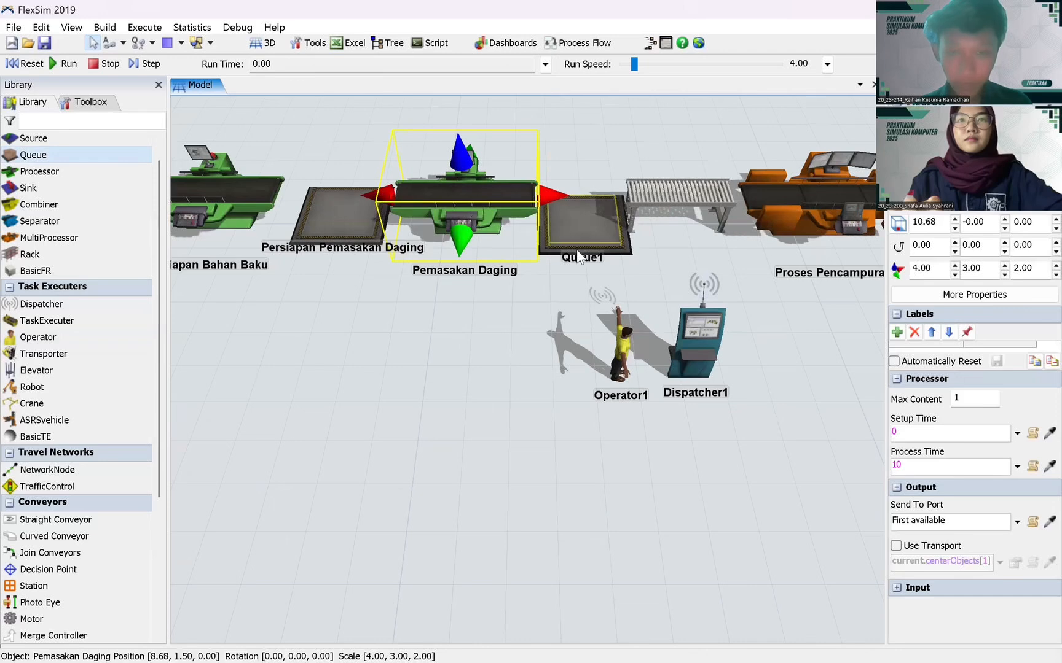
pyautogui.click(569, 320)
pyautogui.click(694, 189)
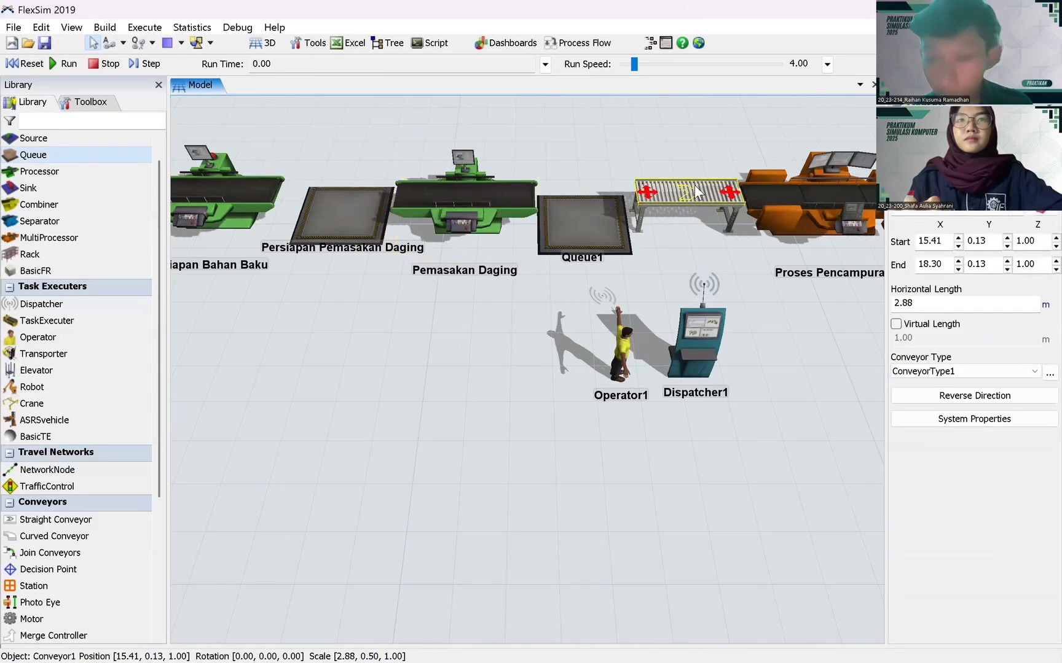
pyautogui.moveTo(695, 186); pyautogui.dragTo(693, 186)
# - Fine-tune the spacing of Penyimpanan Bahan Baku, Persiapan Bahan Baku, Persiapan Pemasakan Daging and Pemasakan Daging along the line
pyautogui.moveTo(450, 348); pyautogui.dragTo(653, 432)
pyautogui.moveTo(376, 449); pyautogui.dragTo(481, 453)
pyautogui.click(297, 265)
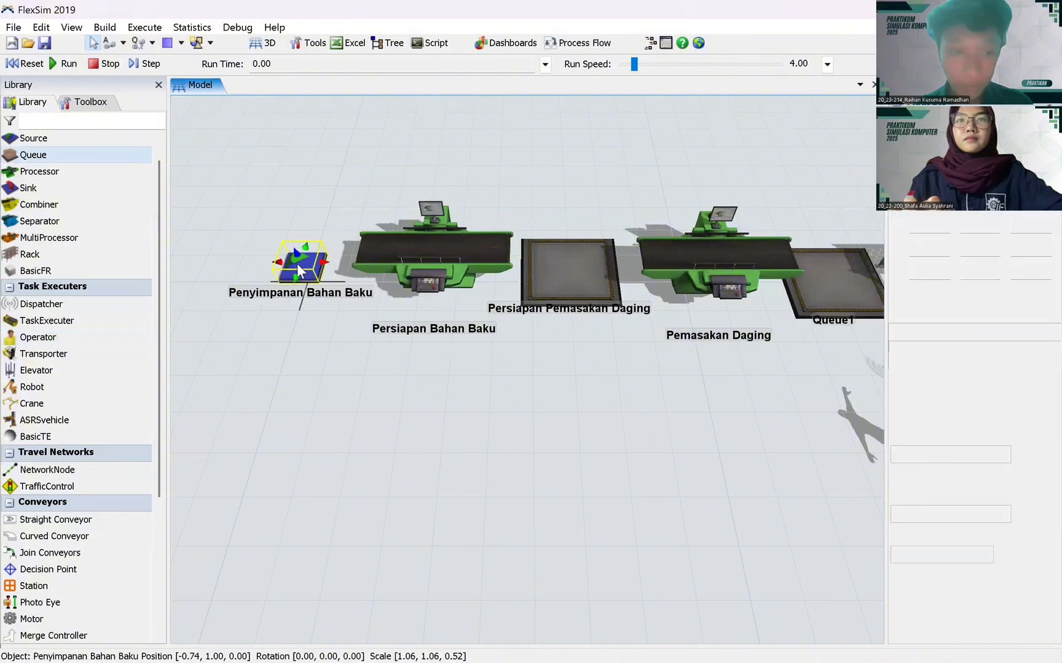
pyautogui.click(393, 265)
pyautogui.moveTo(492, 394); pyautogui.dragTo(368, 407)
pyautogui.moveTo(471, 285); pyautogui.dragTo(465, 291)
pyautogui.moveTo(535, 397); pyautogui.dragTo(406, 397)
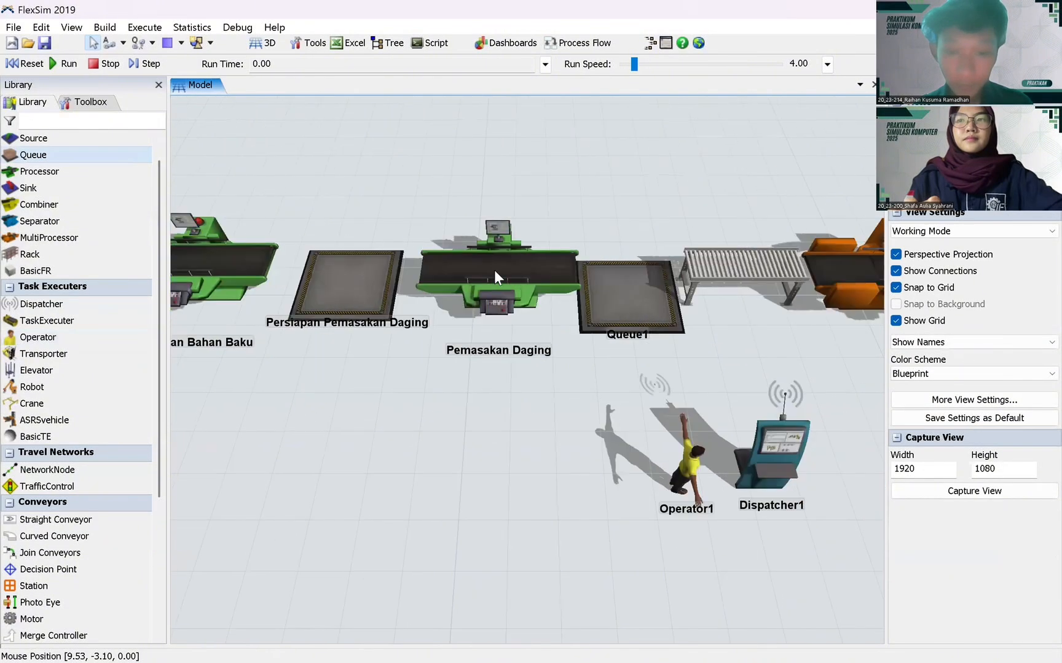
pyautogui.click(495, 273)
# - Name the new Queue after Pemasakan Daging Persiapan Pencampuran in its properties
pyautogui.click(667, 395)
pyautogui.moveTo(668, 395); pyautogui.dragTo(462, 330)
pyautogui.click(462, 330)
pyautogui.doubleClick(478, 318)
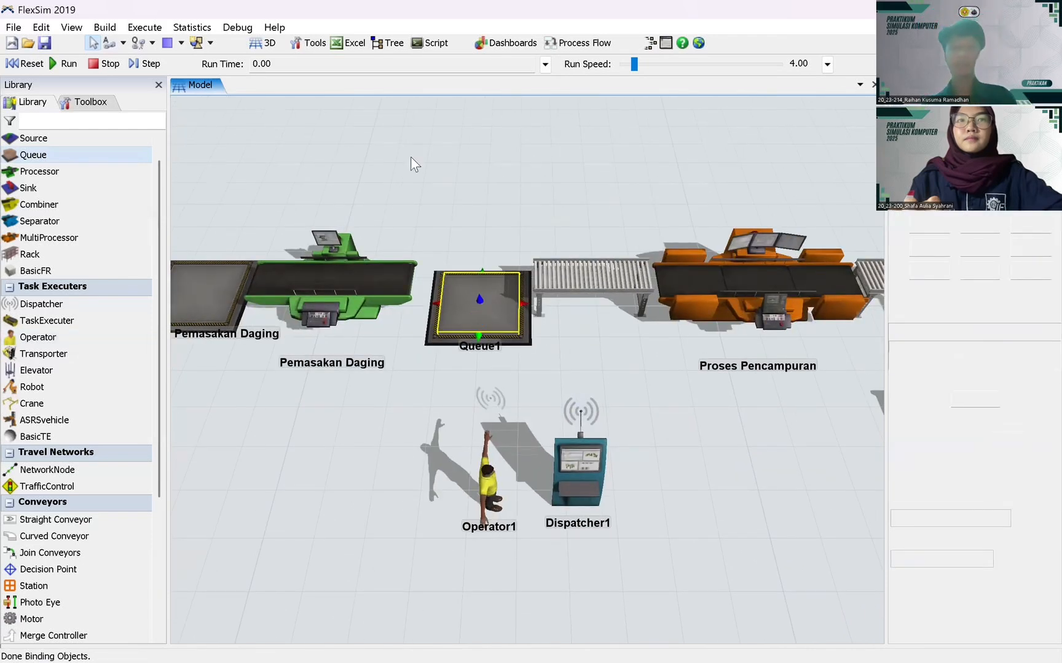
pyautogui.write('Me')
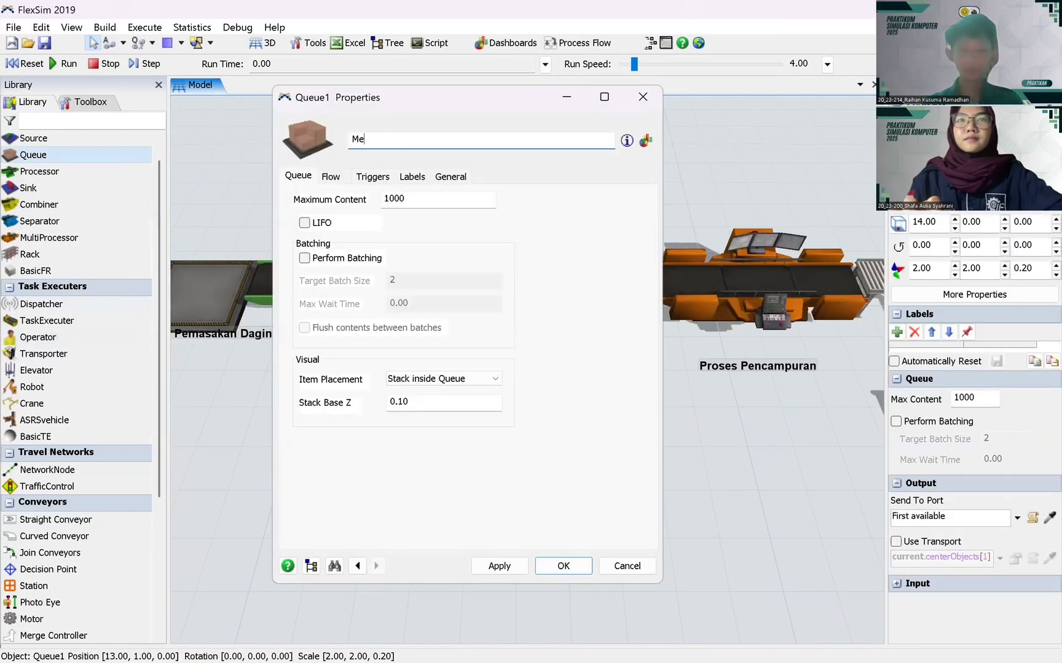
pyautogui.write('rsiap')
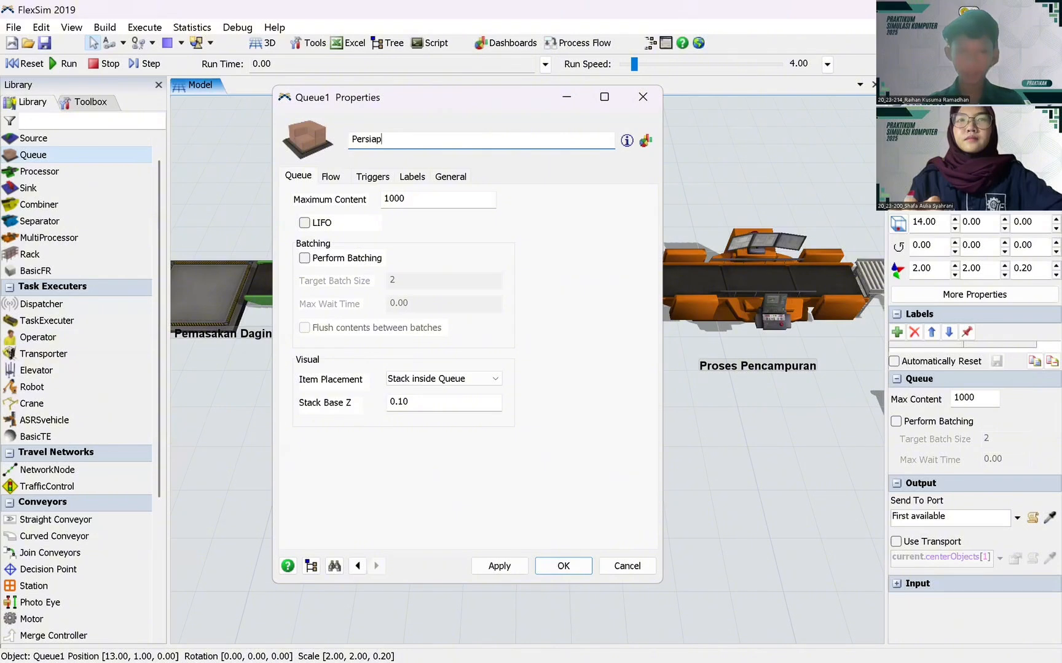
pyautogui.write('an Pencam')
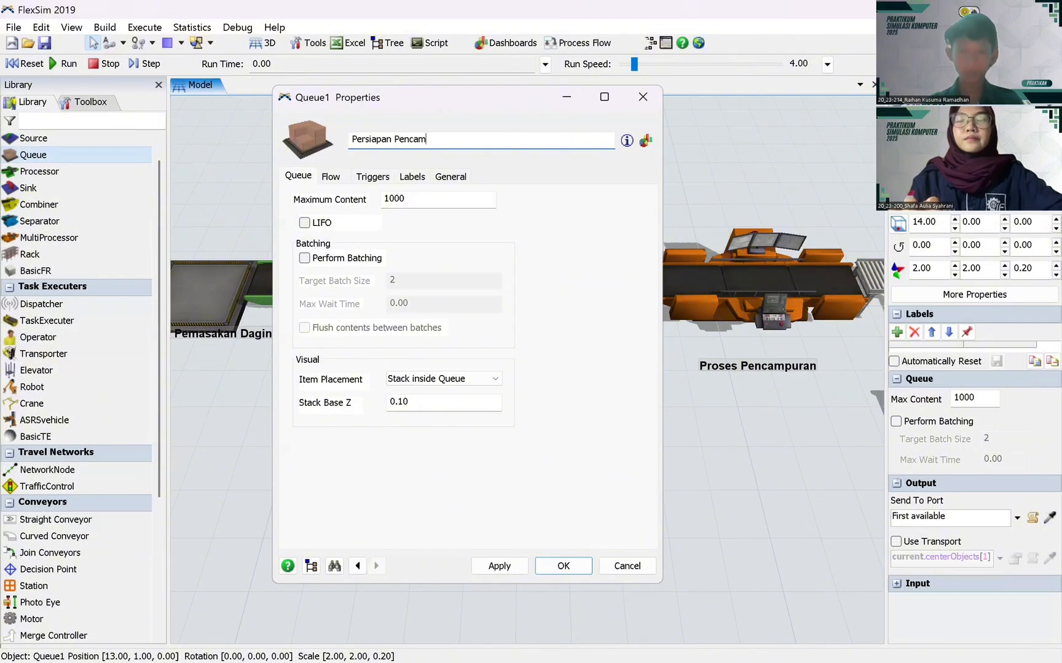
pyautogui.write('puran')
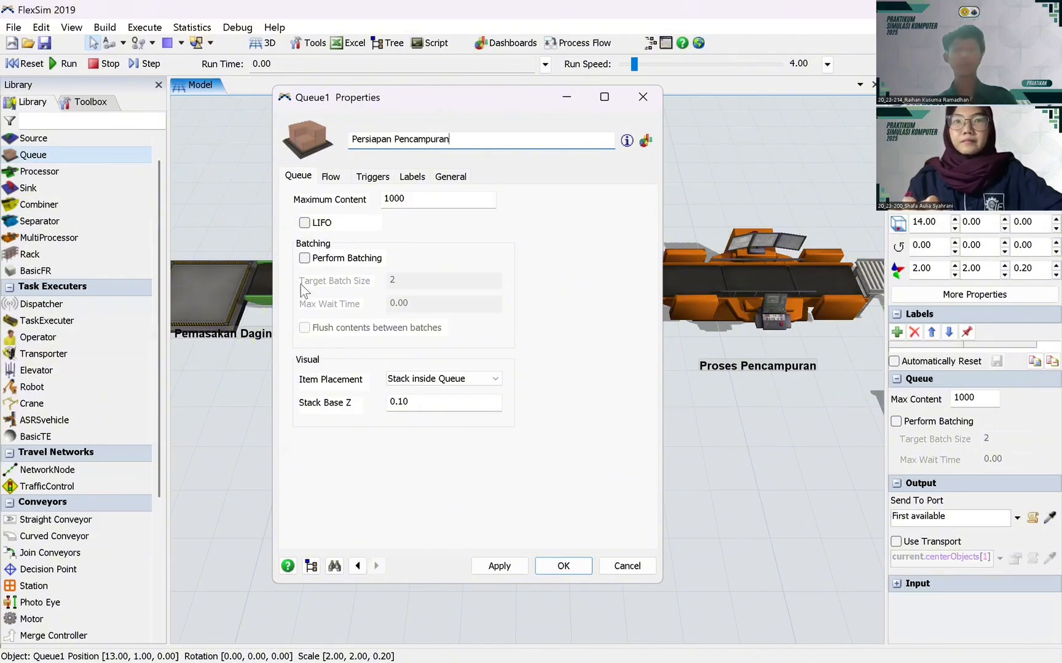
# - Enable batching for the Persiapan Pencampuran Queue with a target batch size of 1 and apply the changes
pyautogui.click(305, 258)
pyautogui.click(411, 280)
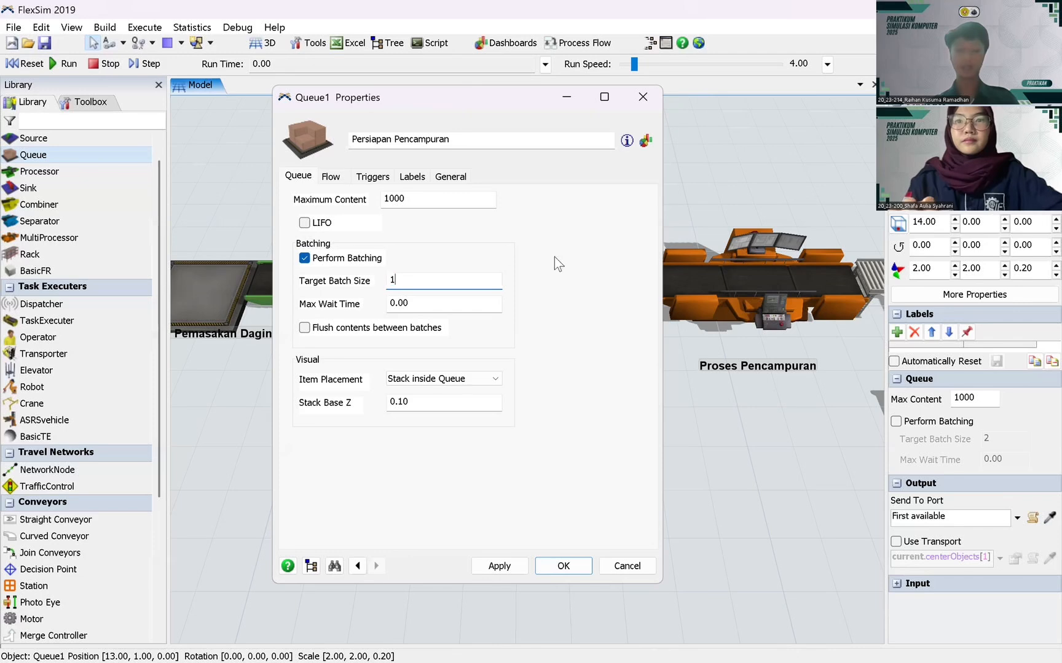
pyautogui.write('1')
pyautogui.click(499, 566)
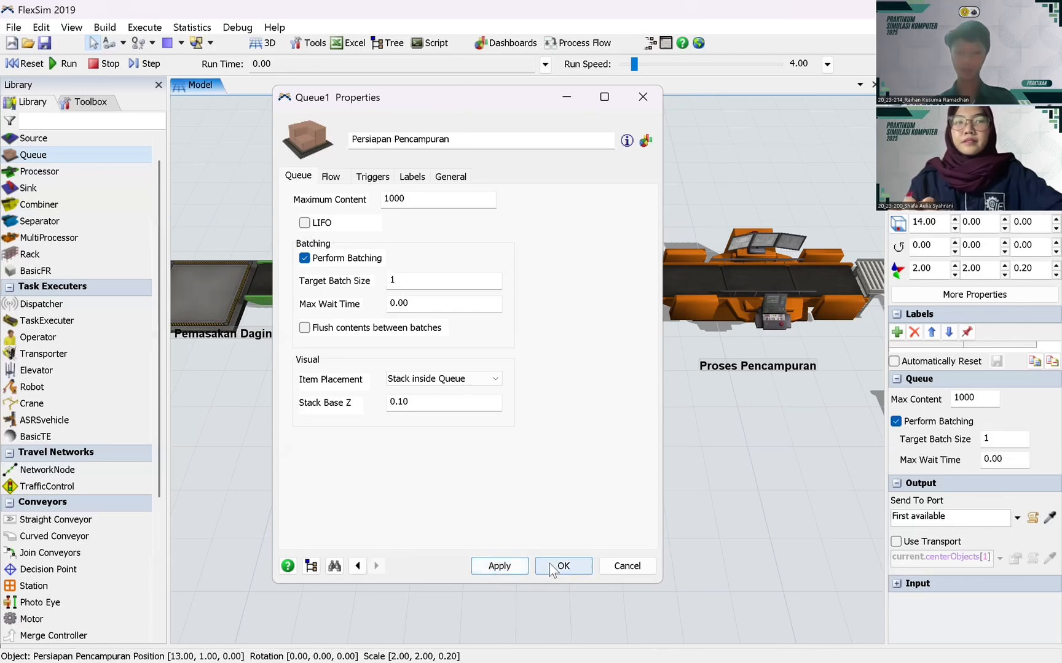
pyautogui.click(564, 569)
pyautogui.click(442, 488)
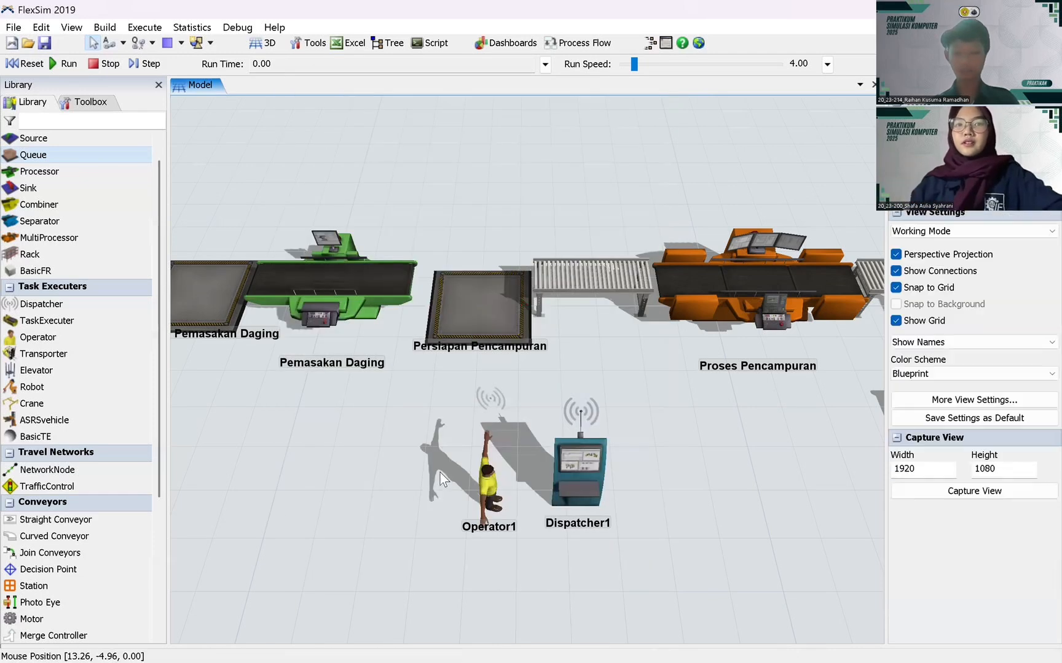
# - Set the maximum content of the Persiapan Pemasakan Daging Queue to 100 and apply the change
pyautogui.moveTo(405, 390); pyautogui.dragTo(516, 394)
pyautogui.click(289, 297)
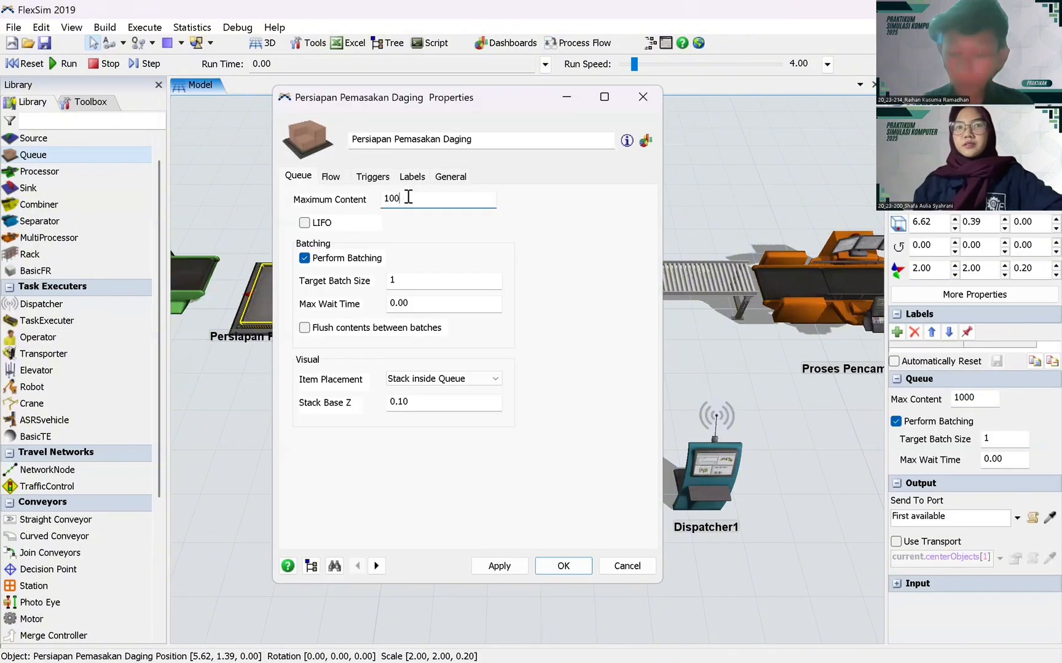
pyautogui.click(498, 565)
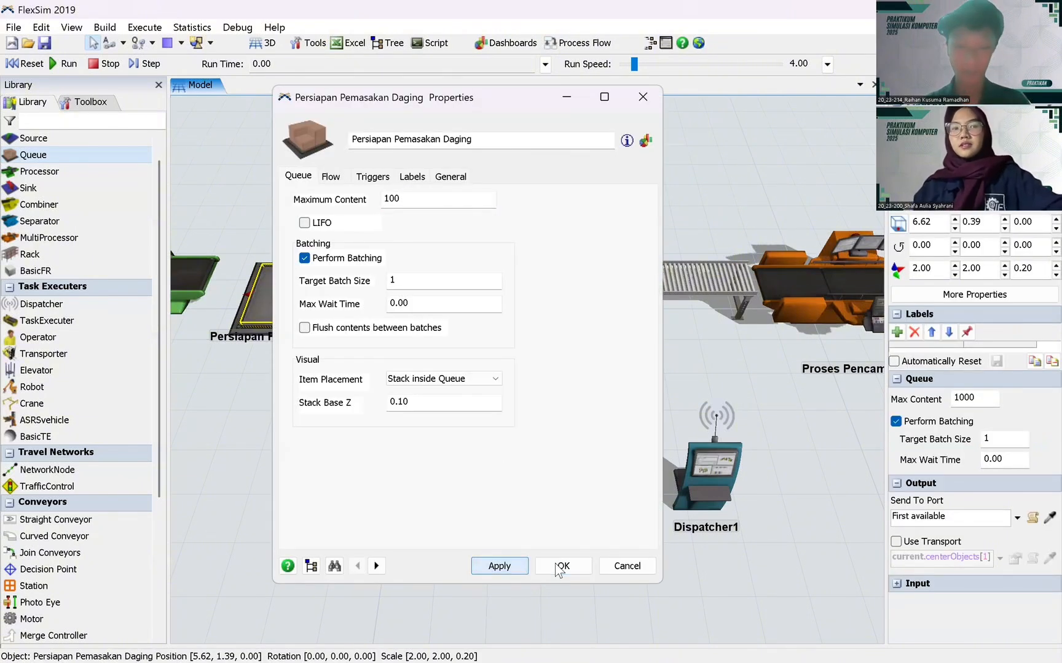
pyautogui.click(560, 569)
# - Set the maximum content of the Persiapan Pencampuran Queue to 100 and apply the change
pyautogui.click(577, 299)
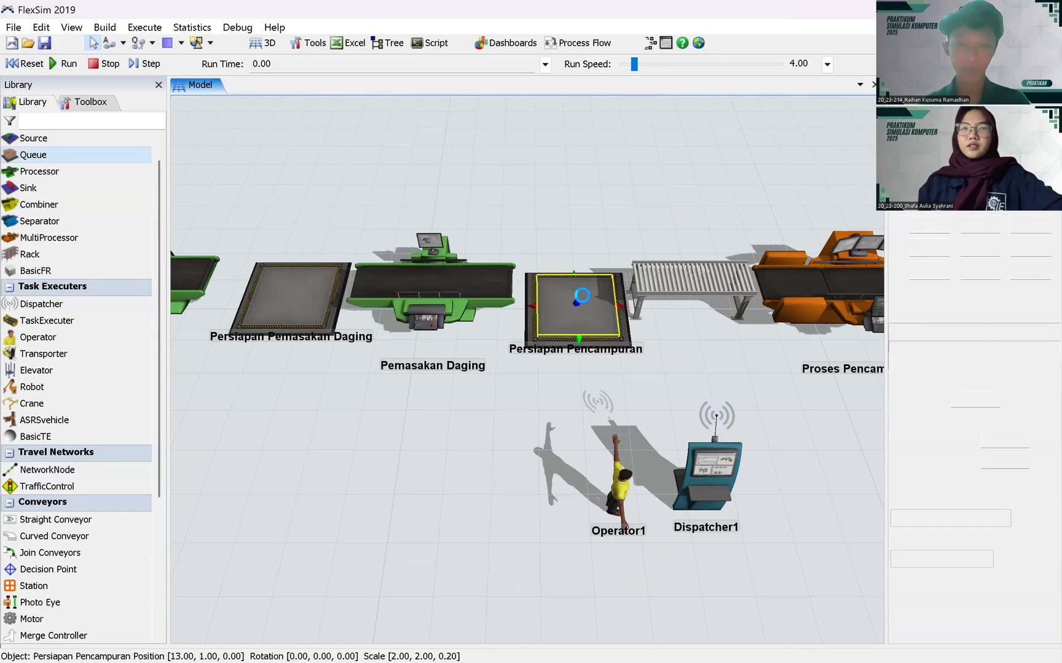
pyautogui.doubleClick(557, 266)
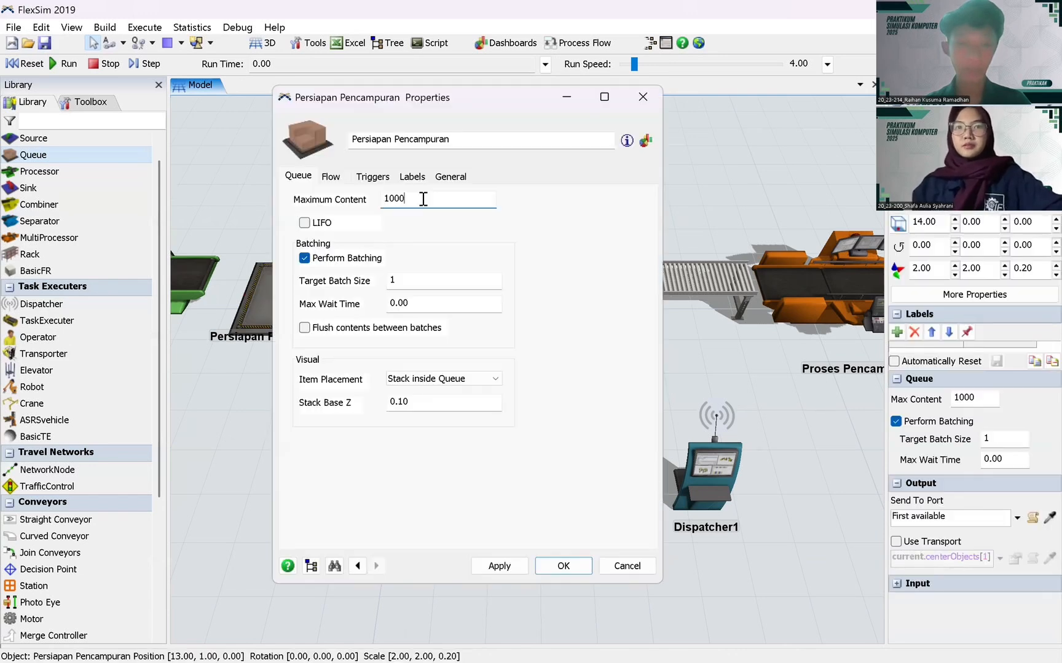
pyautogui.click(499, 566)
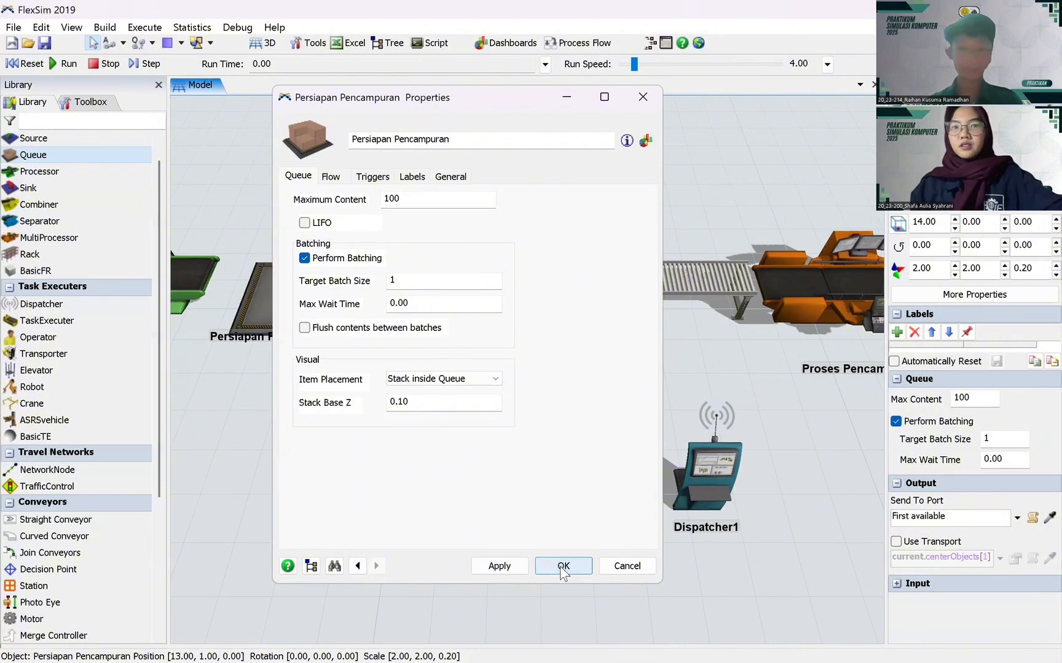
pyautogui.click(559, 567)
pyautogui.click(415, 456)
pyautogui.moveTo(417, 456); pyautogui.dragTo(556, 399)
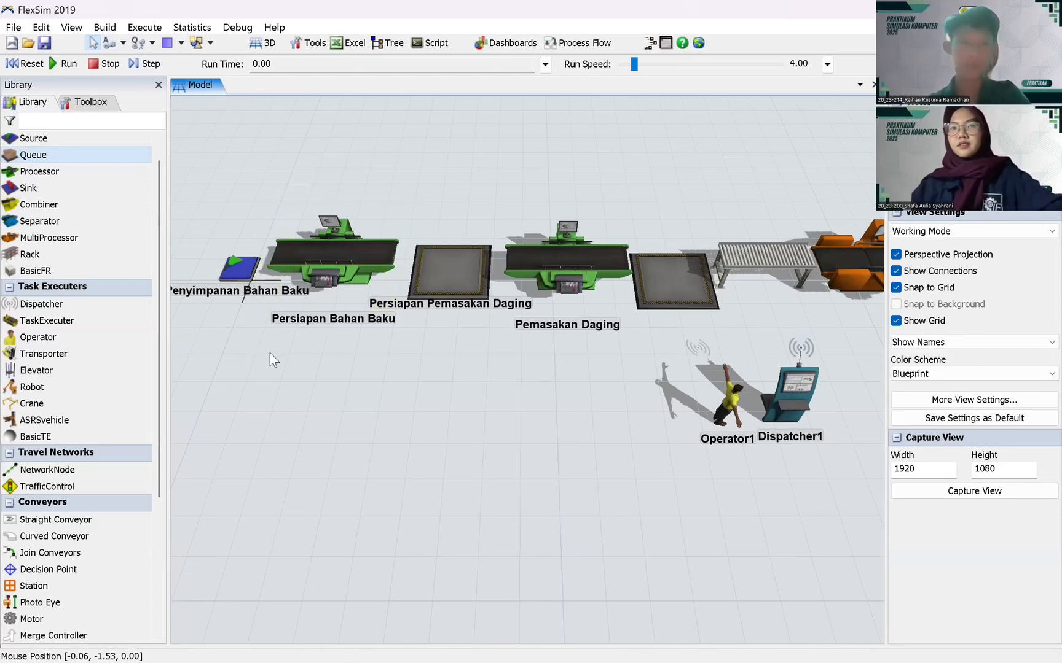
pyautogui.scroll(1, 84, 294)
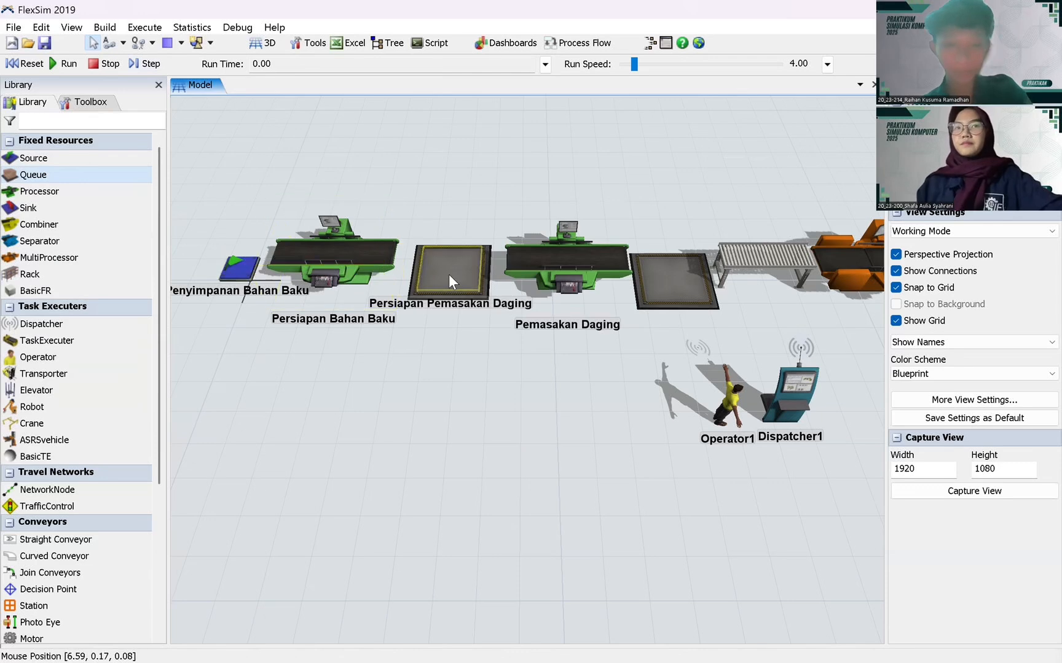
pyautogui.moveTo(646, 364); pyautogui.dragTo(224, 295)
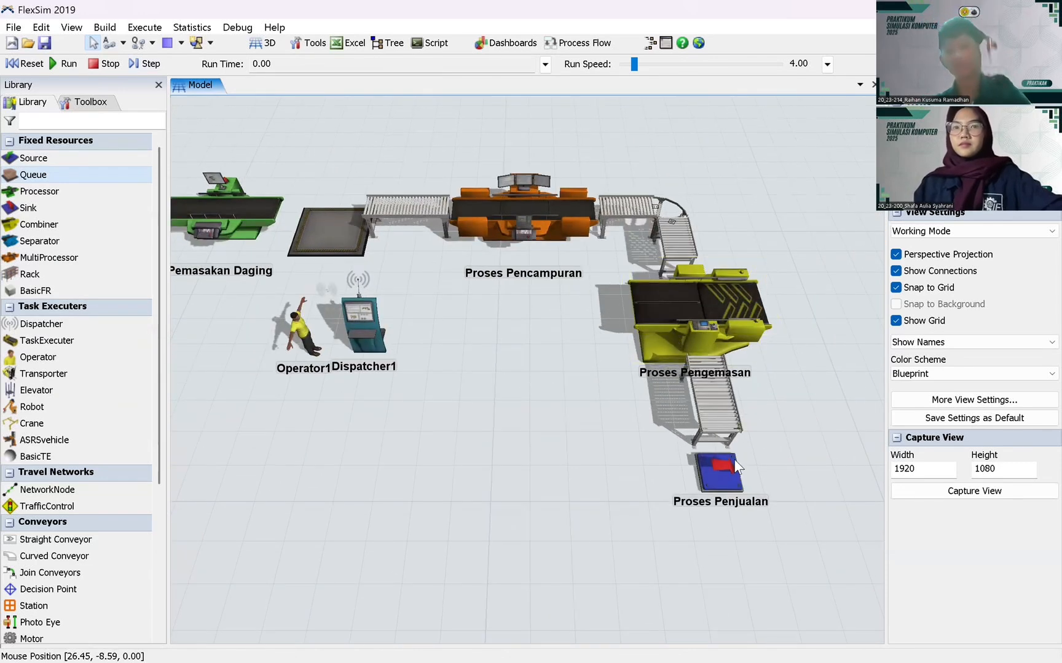
pyautogui.moveTo(550, 405); pyautogui.dragTo(596, 418)
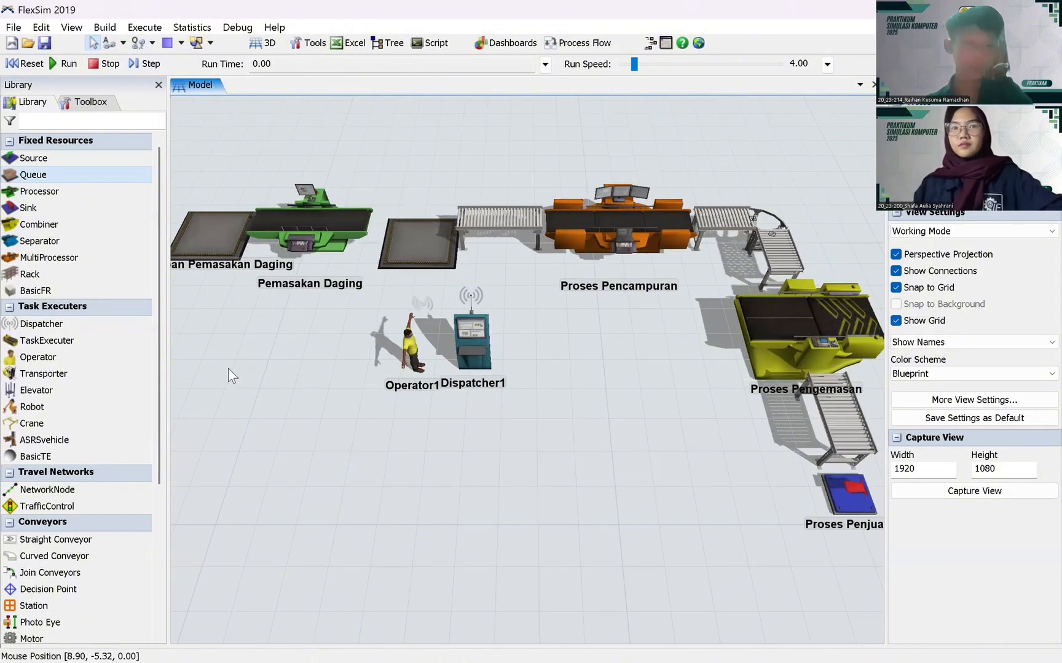
pyautogui.scroll(3, 298, 400)
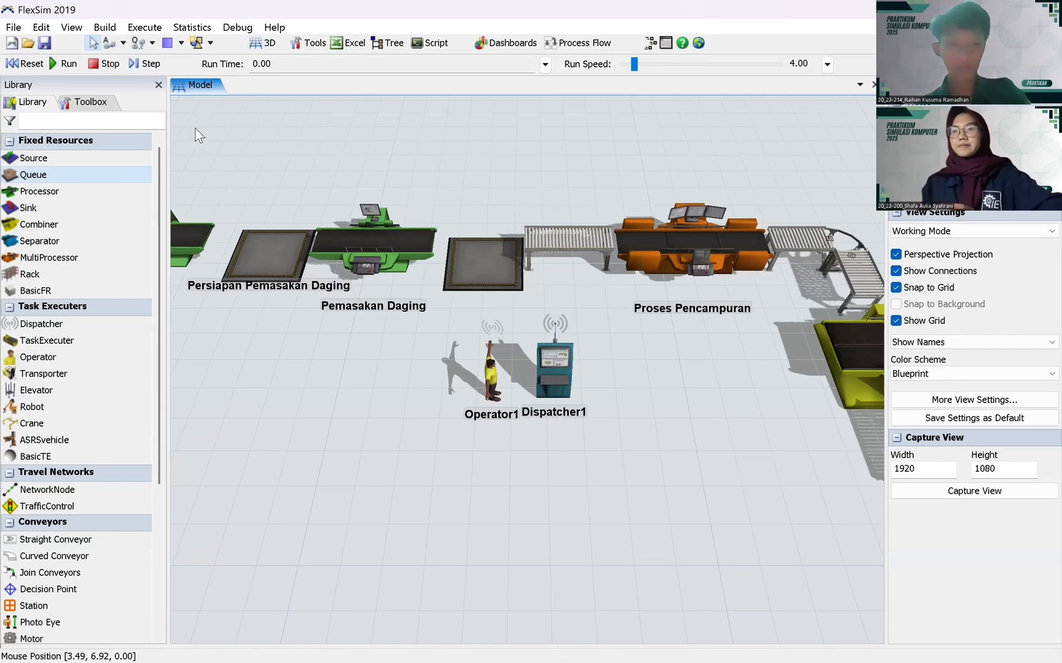
# - Connect Penyimpanan Bahan Baku to Persiapan Bahan Baku and on to the Persiapan Pemasakan Daging Queue with Connect Objects
pyautogui.moveTo(357, 349); pyautogui.dragTo(466, 356)
pyautogui.click(109, 43)
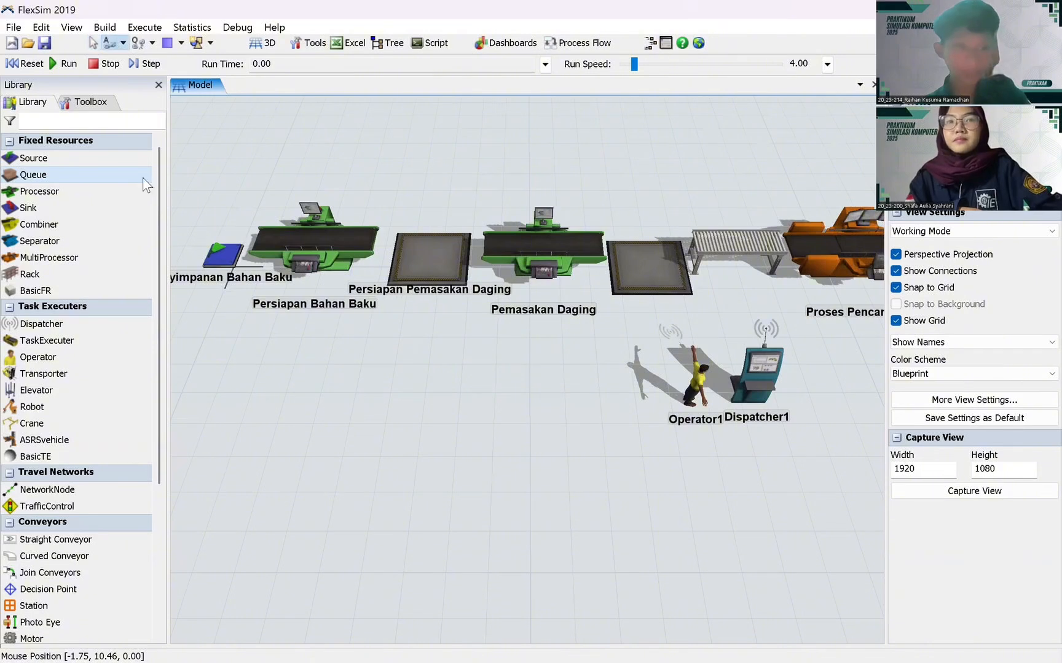
pyautogui.click(224, 248)
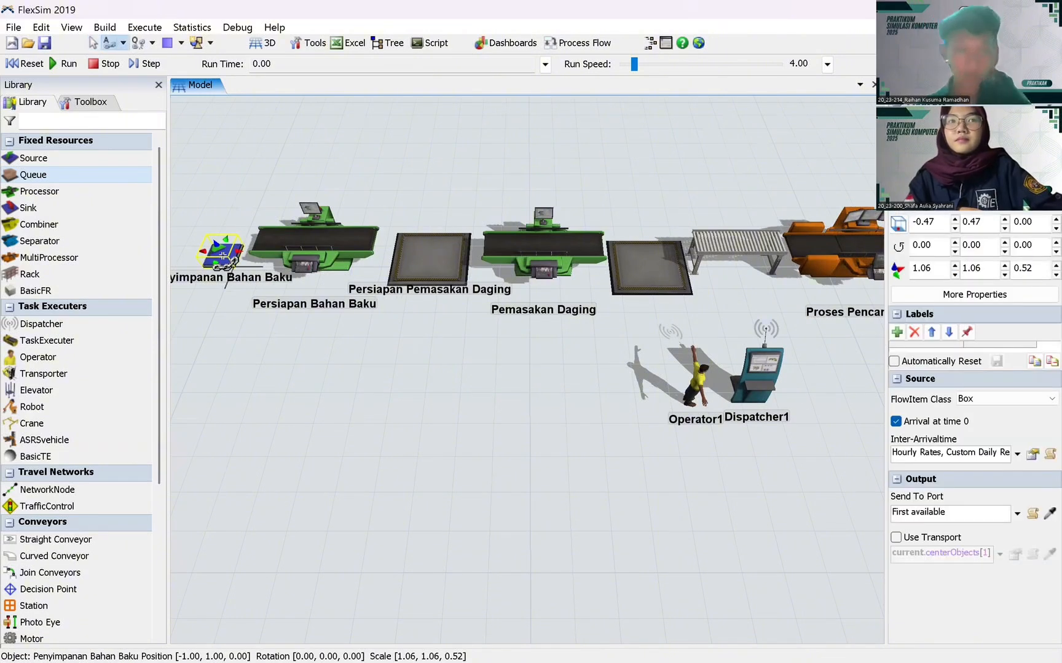
pyautogui.click(328, 249)
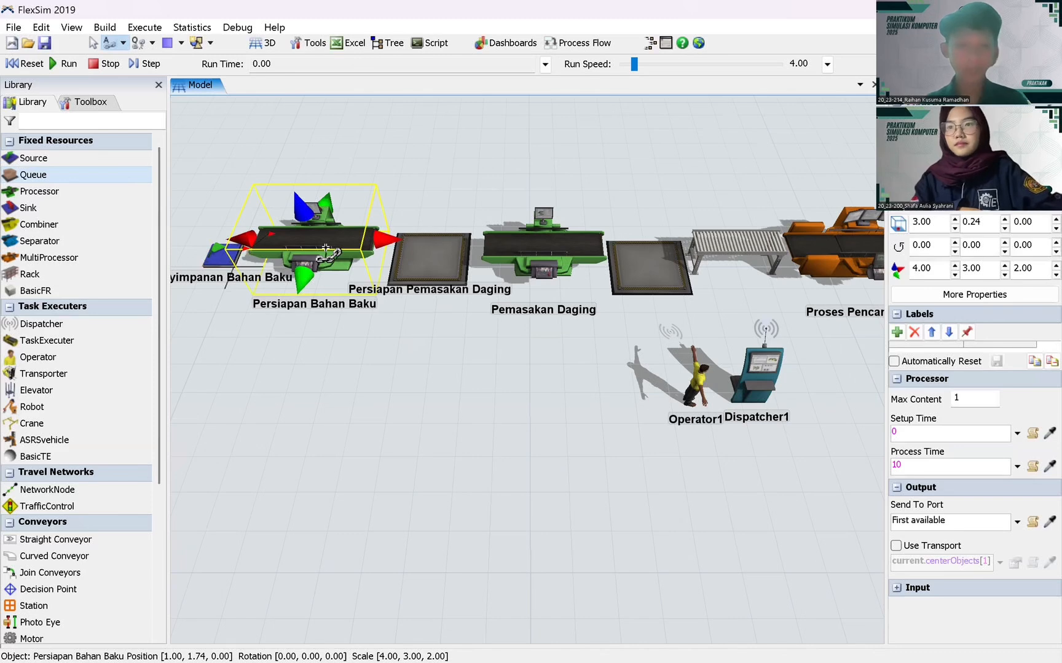
pyautogui.click(326, 248)
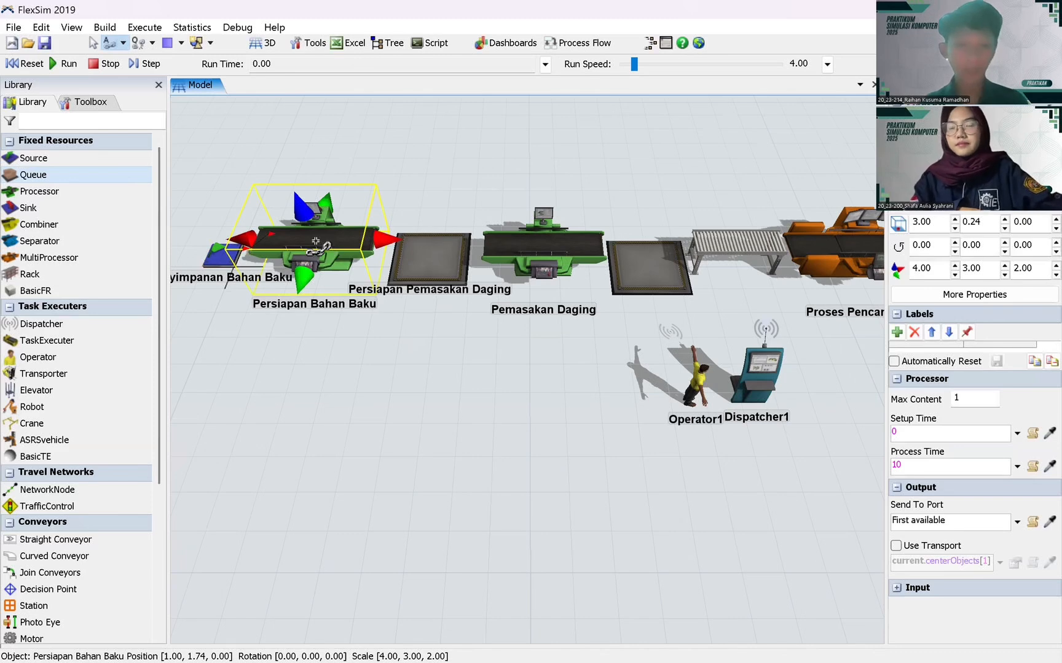
pyautogui.click(432, 256)
# - Continue the connections from Persiapan Pemasakan Daging through Pemasakan Daging and Persiapan Pencampuran to the conveyor before Proses Pencampuran
pyautogui.click(528, 245)
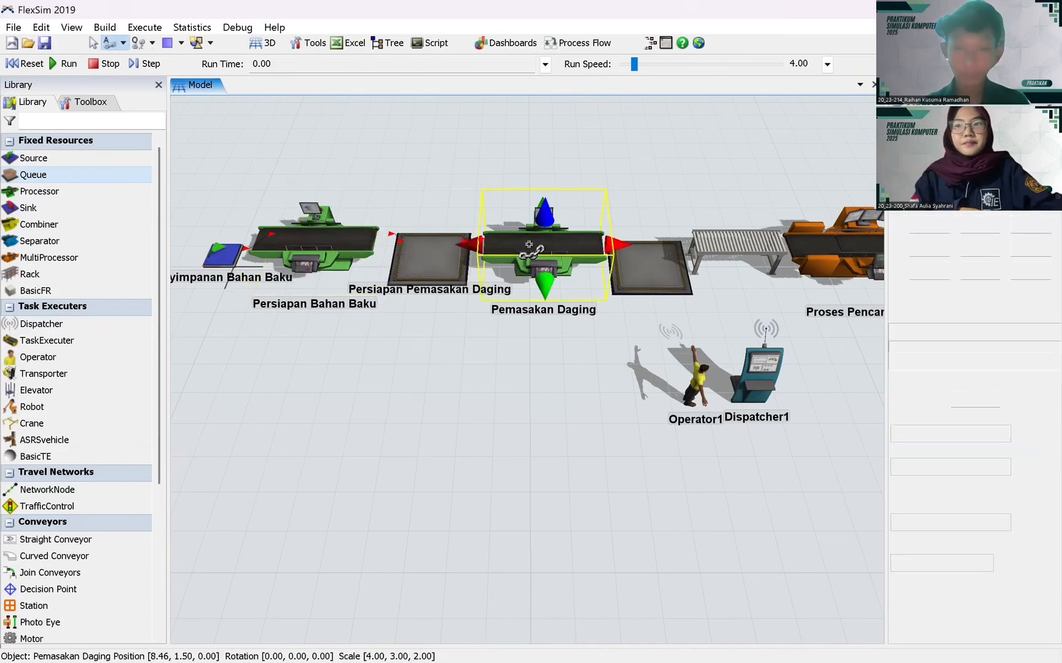
pyautogui.click(656, 272)
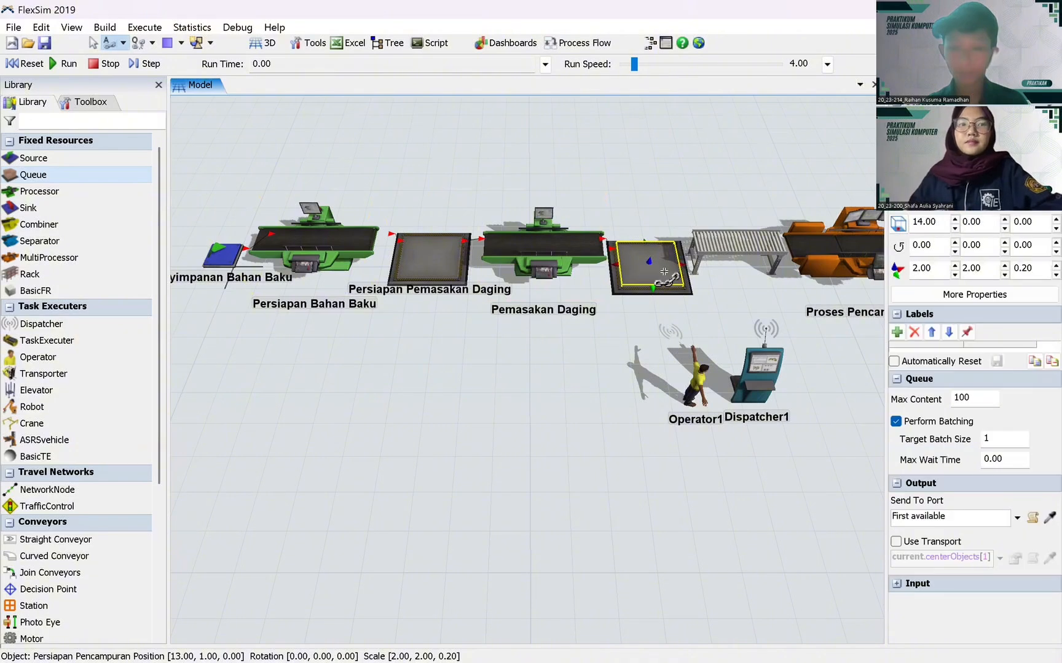
pyautogui.click(737, 252)
pyautogui.moveTo(540, 324); pyautogui.dragTo(443, 324)
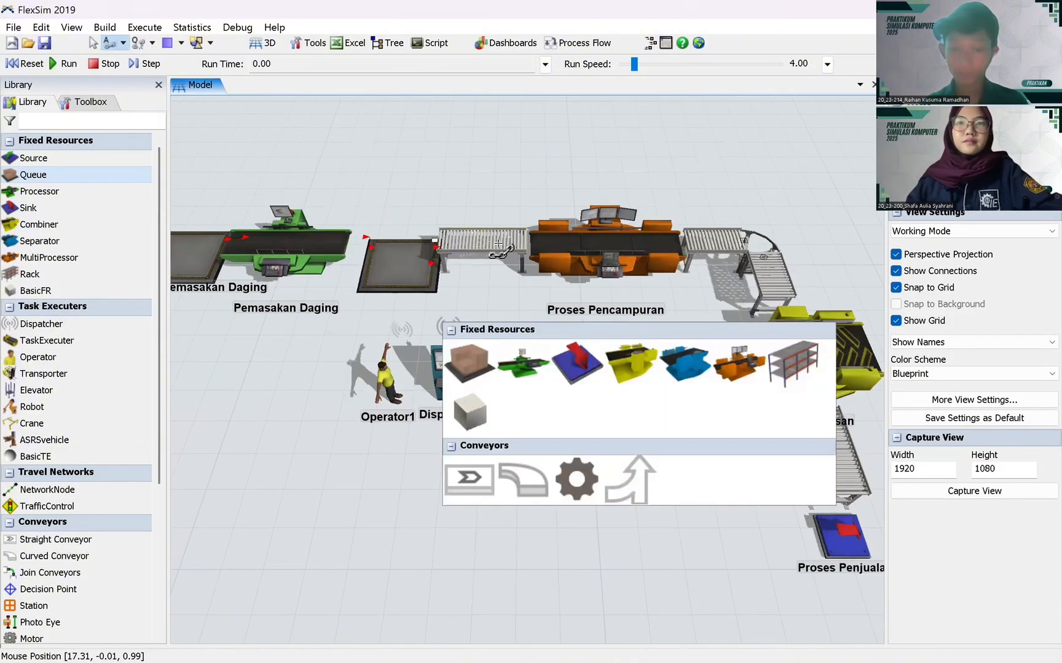
# - Connect the line from Proses Pencampuran over the following conveyors, through Proses Pengemasan and its outgoing conveyor, to the Proses Penjualan Sink
pyautogui.click(606, 249)
pyautogui.click(715, 241)
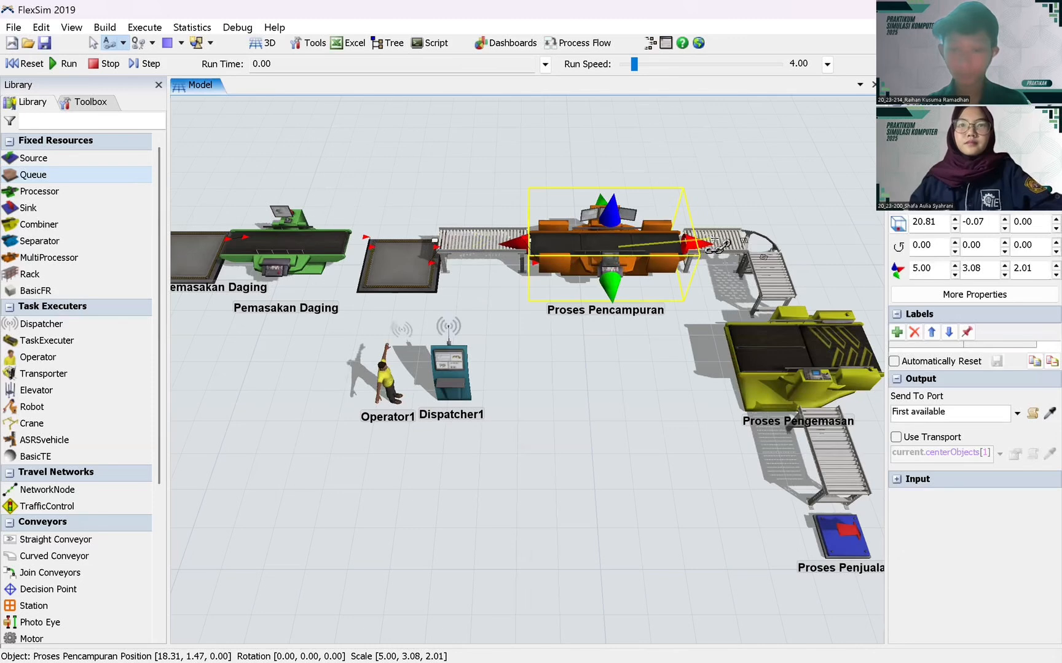
pyautogui.click(768, 276)
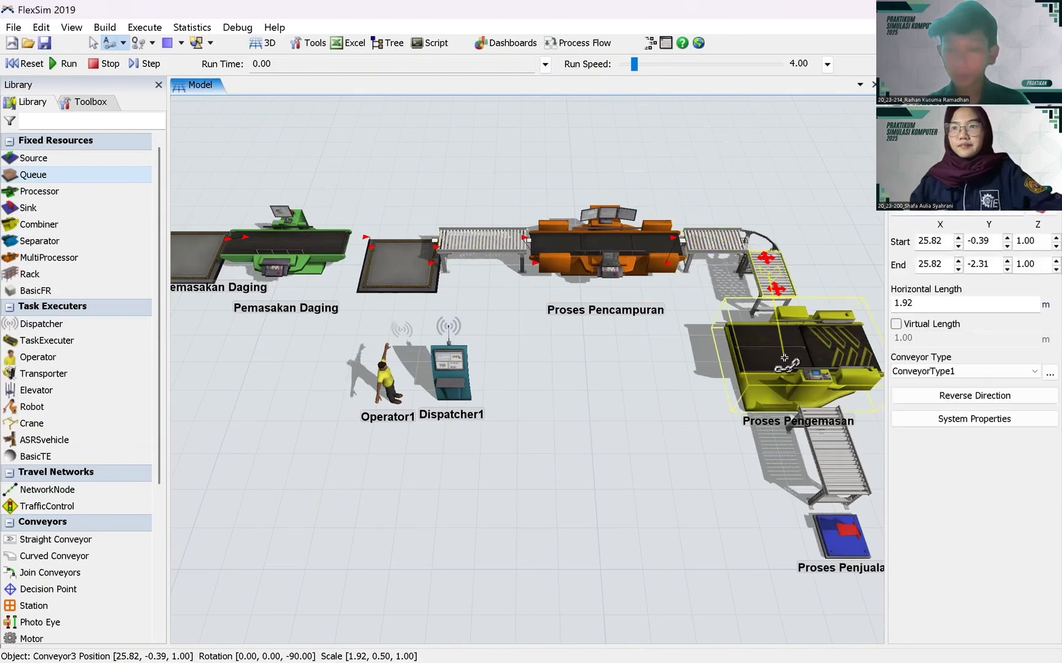
pyautogui.click(785, 360)
pyautogui.click(835, 457)
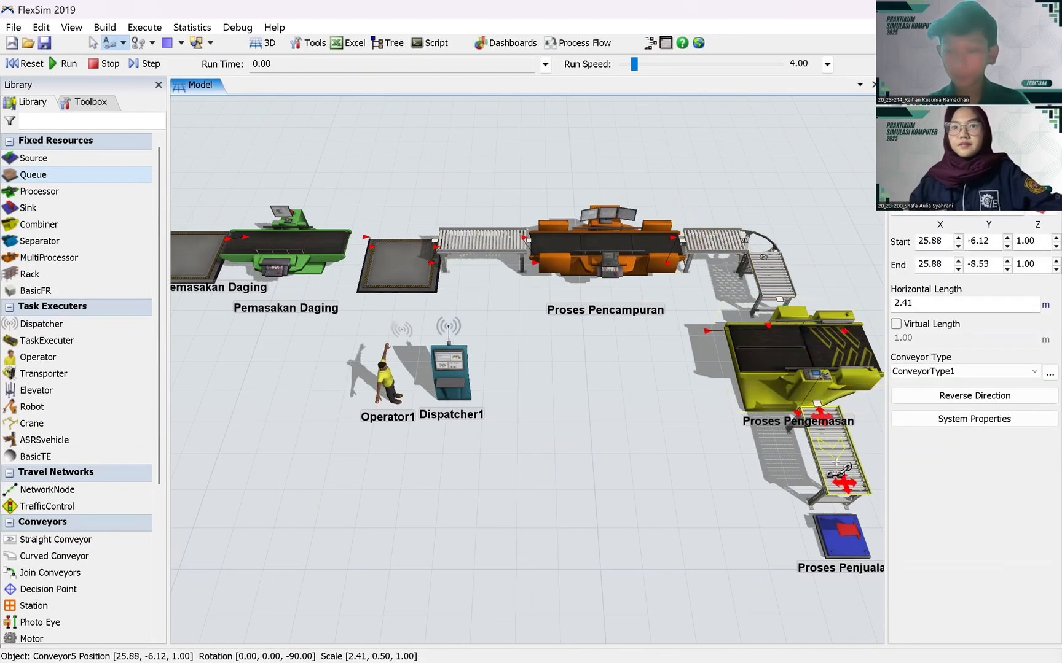
pyautogui.click(840, 526)
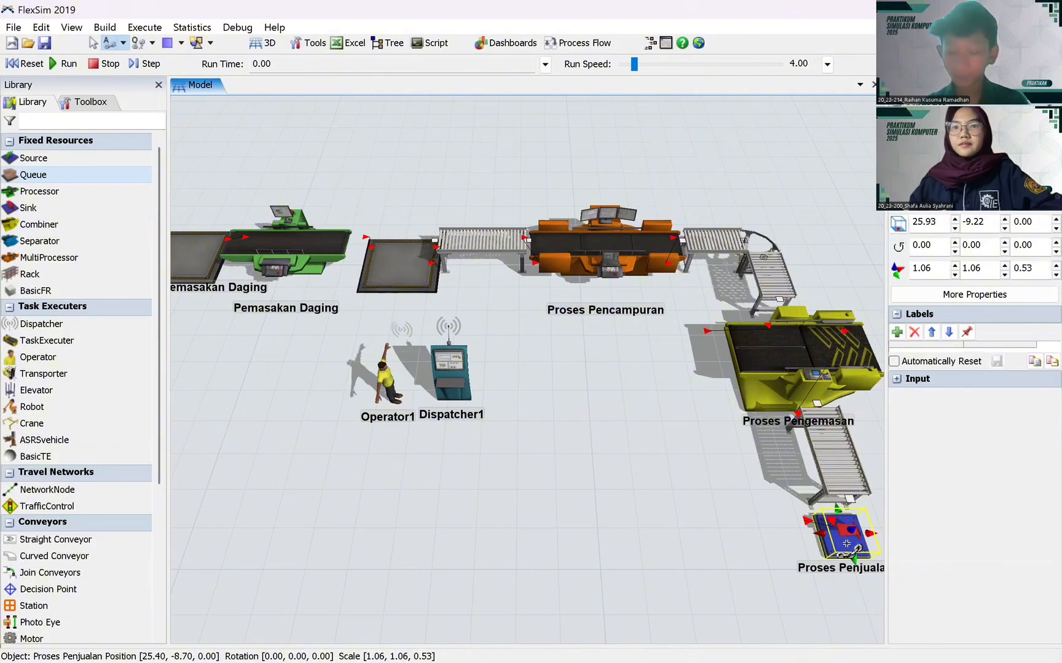
pyautogui.press('Escape')
# - Connect Dispatcher1 by center ports to Persiapan Bahan Baku, Pemasakan Daging and Proses Pencampuran
pyautogui.moveTo(512, 496); pyautogui.dragTo(644, 473)
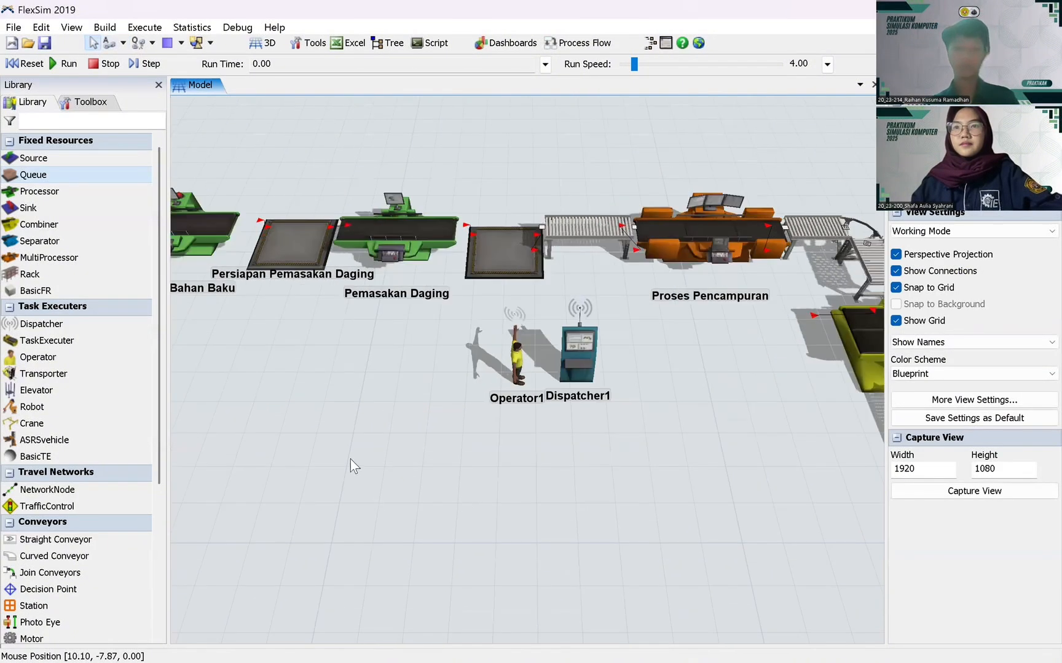
pyautogui.scroll(-2, 350, 459)
pyautogui.moveTo(390, 438); pyautogui.dragTo(492, 373)
pyautogui.moveTo(394, 373); pyautogui.dragTo(349, 416)
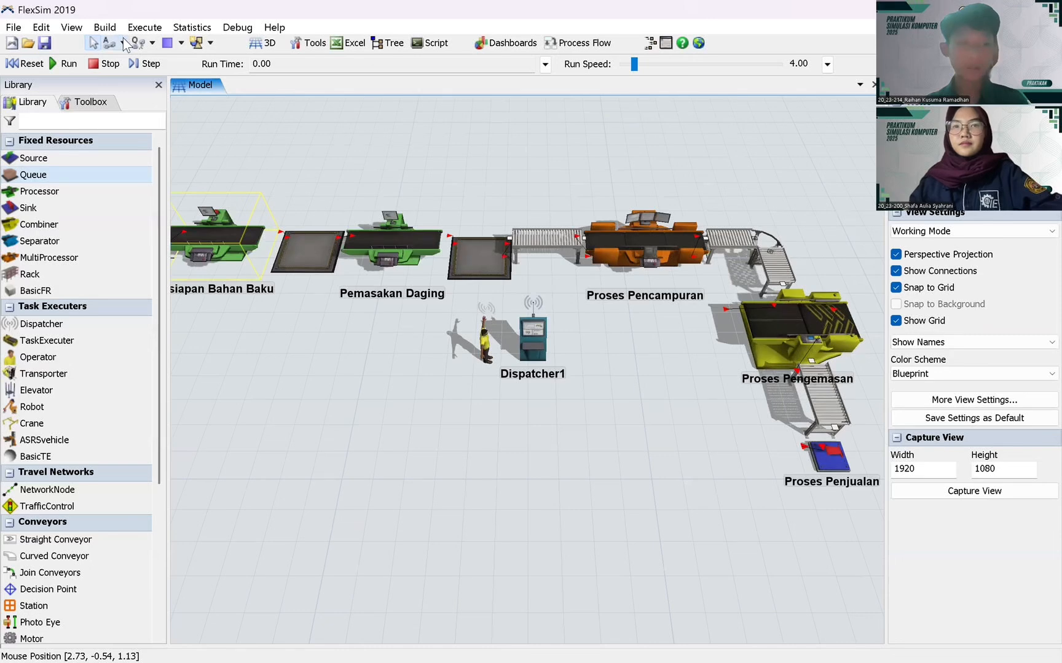
pyautogui.click(125, 44)
pyautogui.click(138, 73)
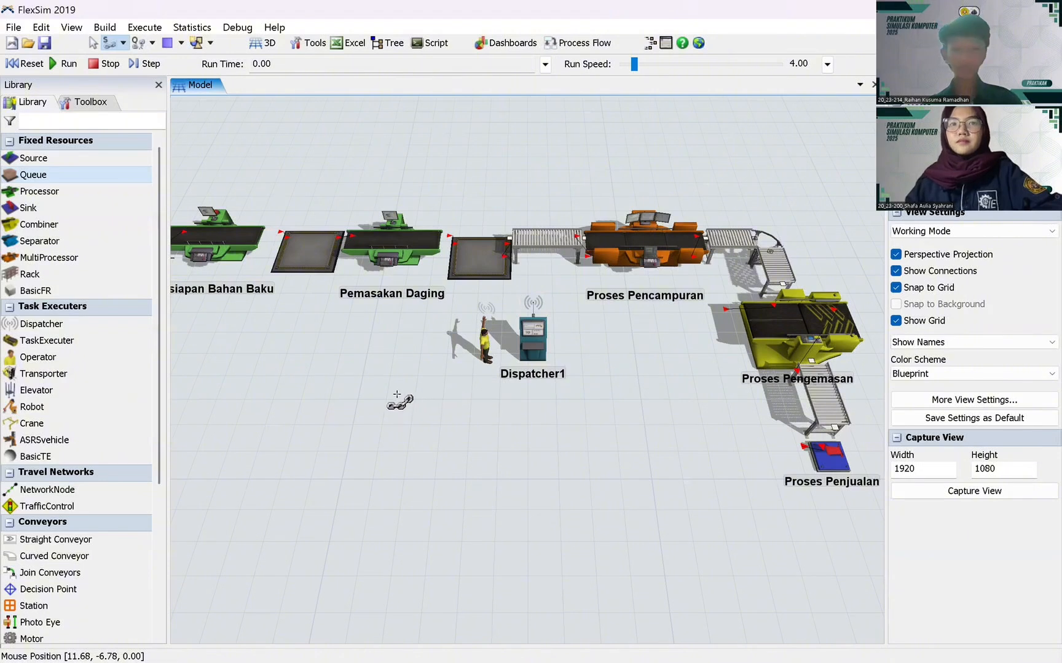
pyautogui.click(531, 332)
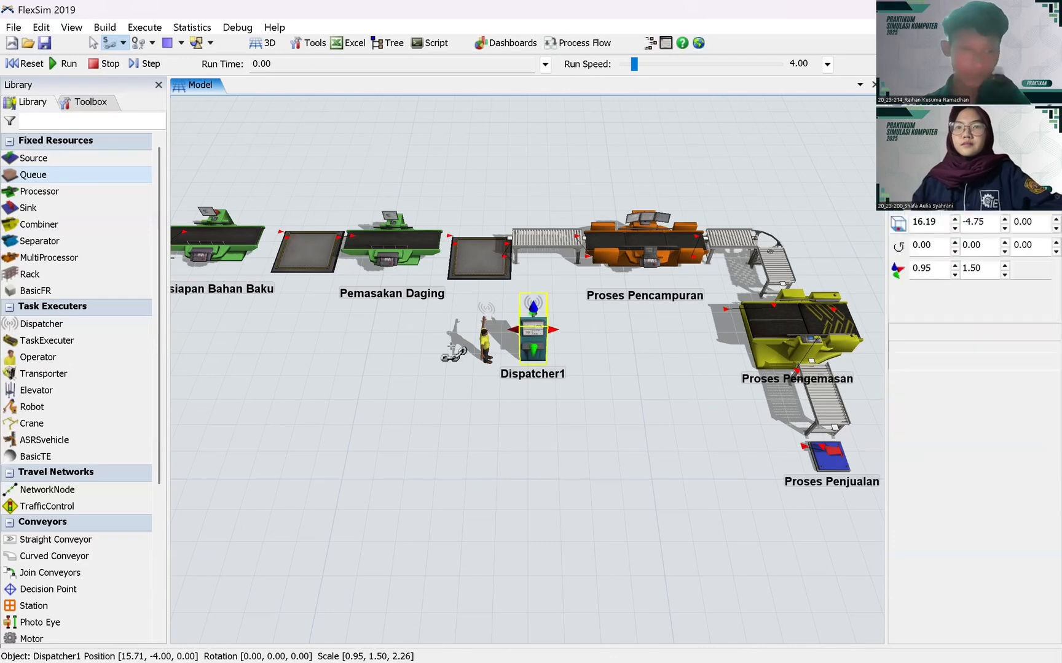
pyautogui.click(216, 237)
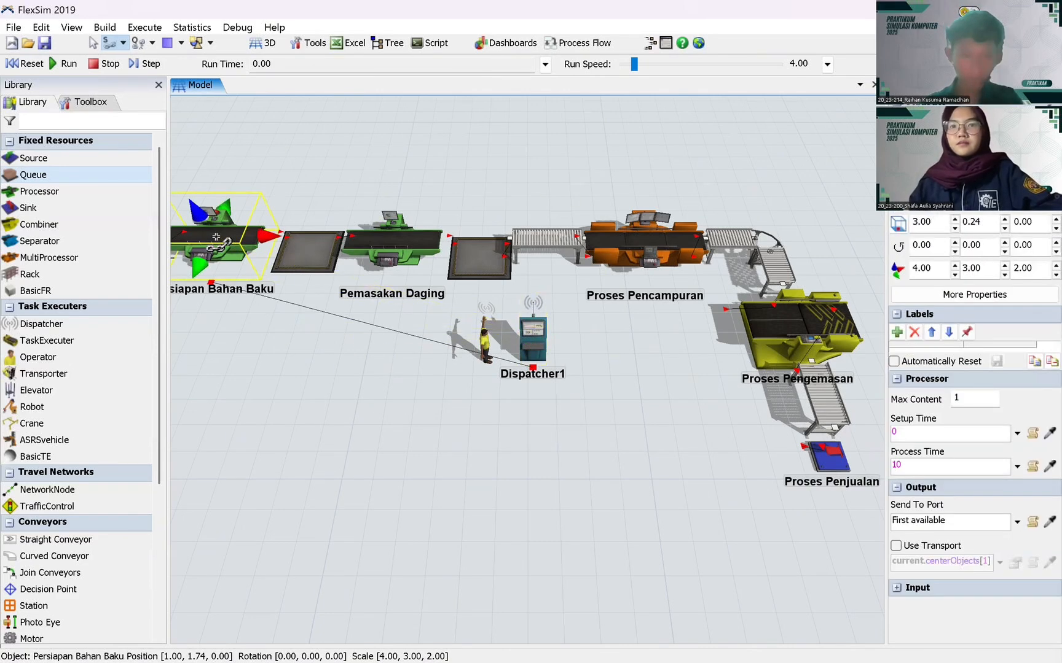
pyautogui.click(532, 335)
pyautogui.click(395, 263)
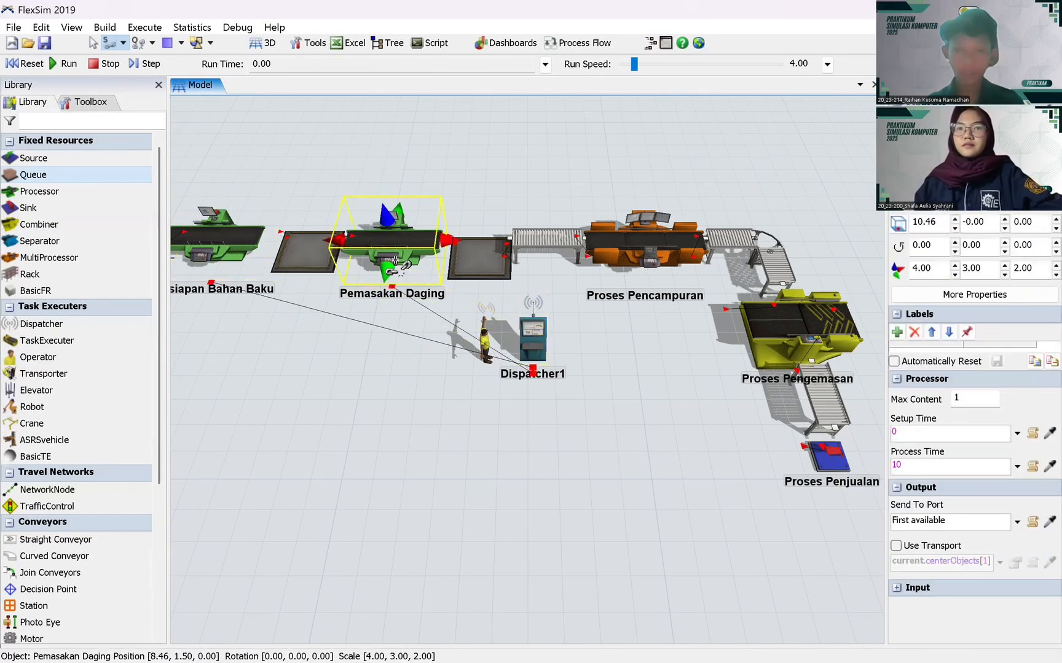
pyautogui.click(534, 333)
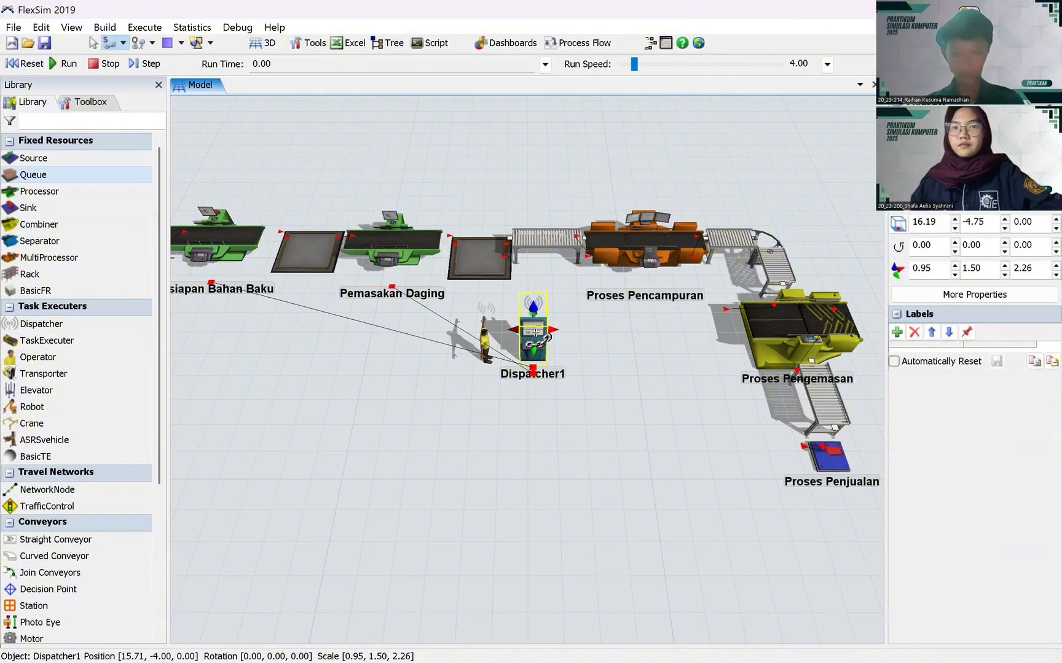
pyautogui.click(642, 240)
pyautogui.press('Escape')
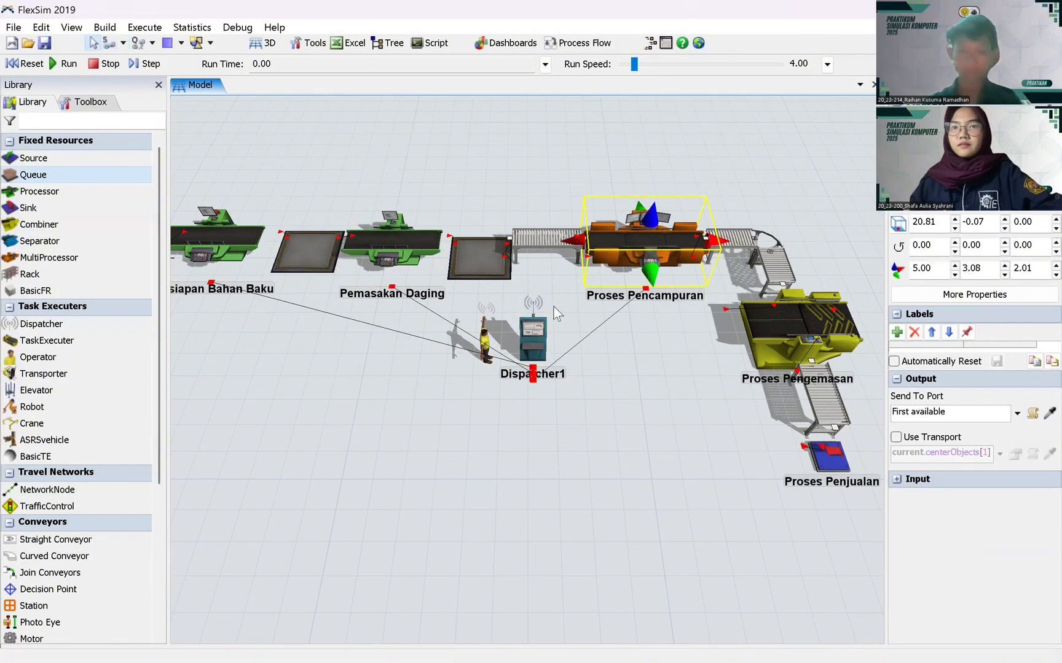
# - Connect Dispatcher1 to Operator1 with Connect Objects
pyautogui.moveTo(390, 395); pyautogui.dragTo(416, 387)
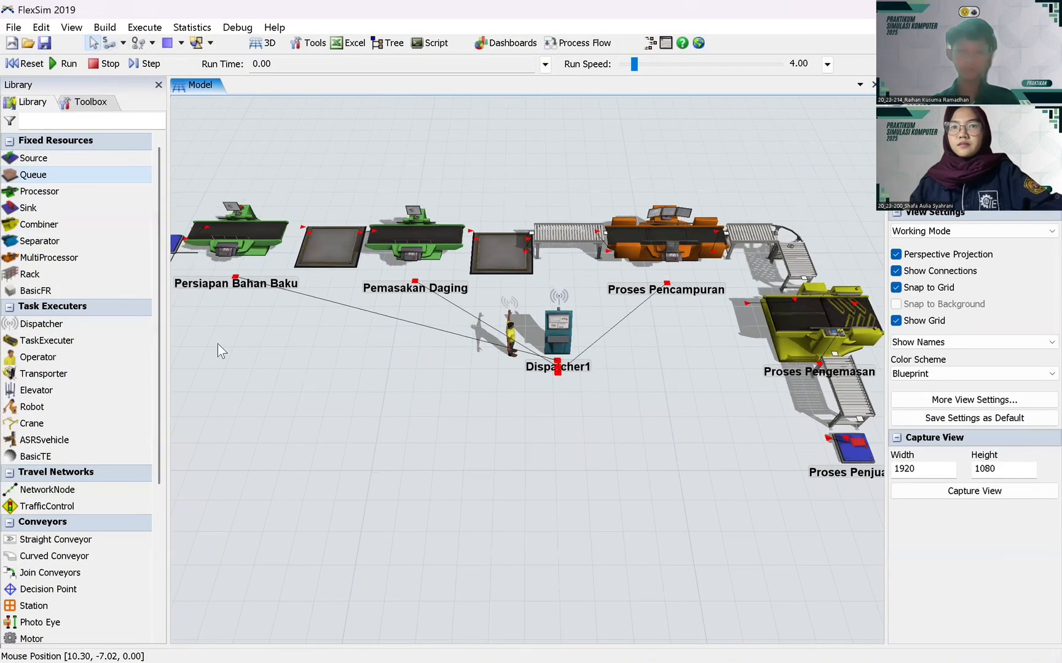
pyautogui.click(123, 43)
pyautogui.click(155, 60)
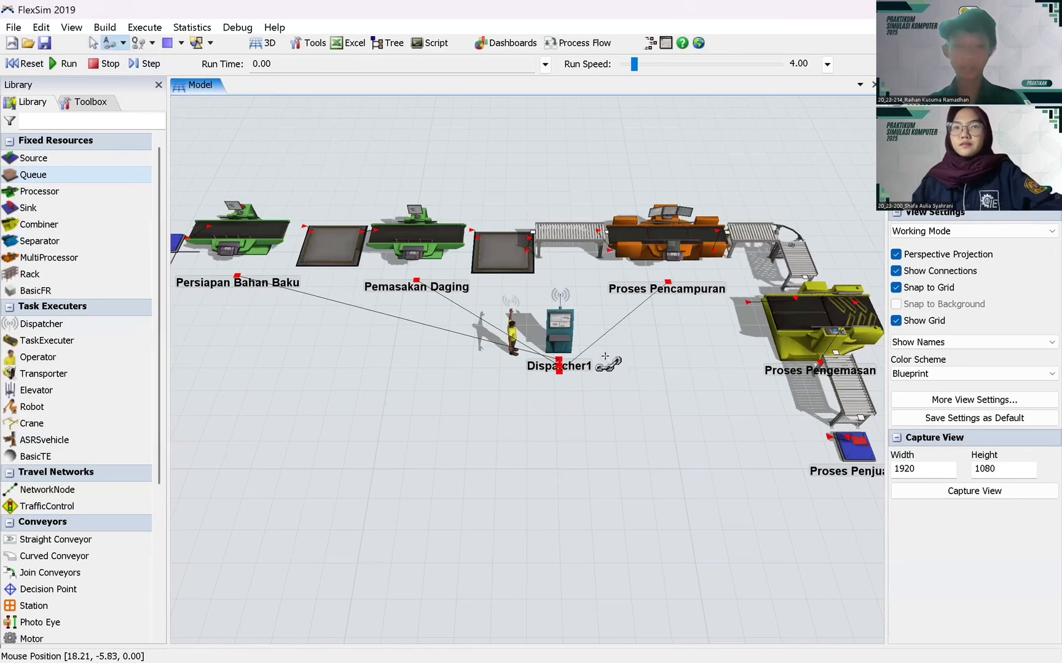
pyautogui.click(568, 329)
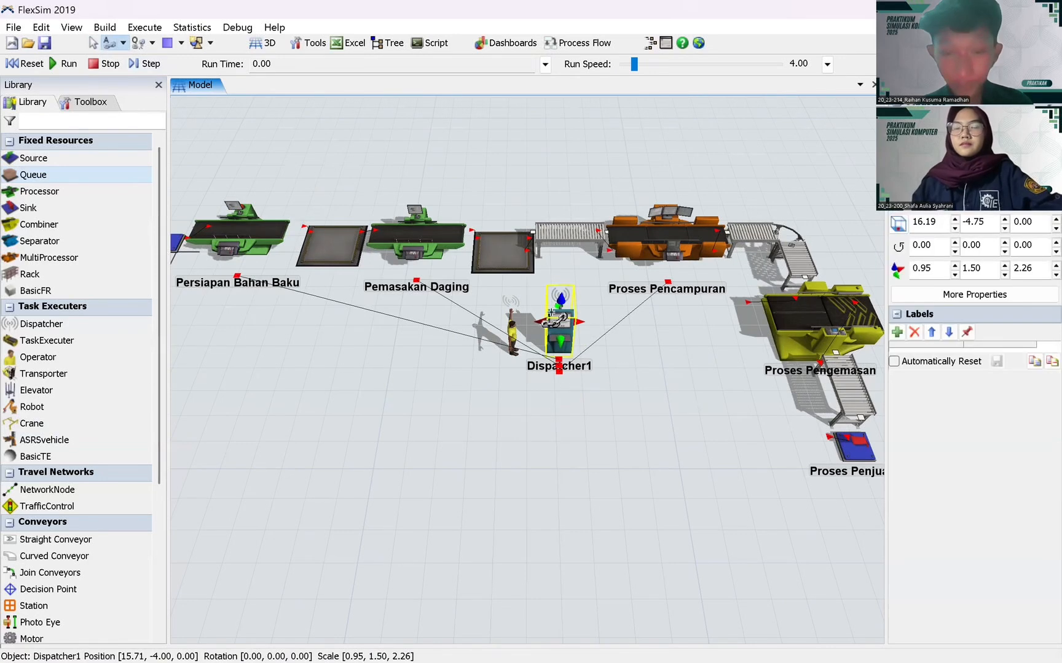
pyautogui.click(512, 332)
pyautogui.press('Escape')
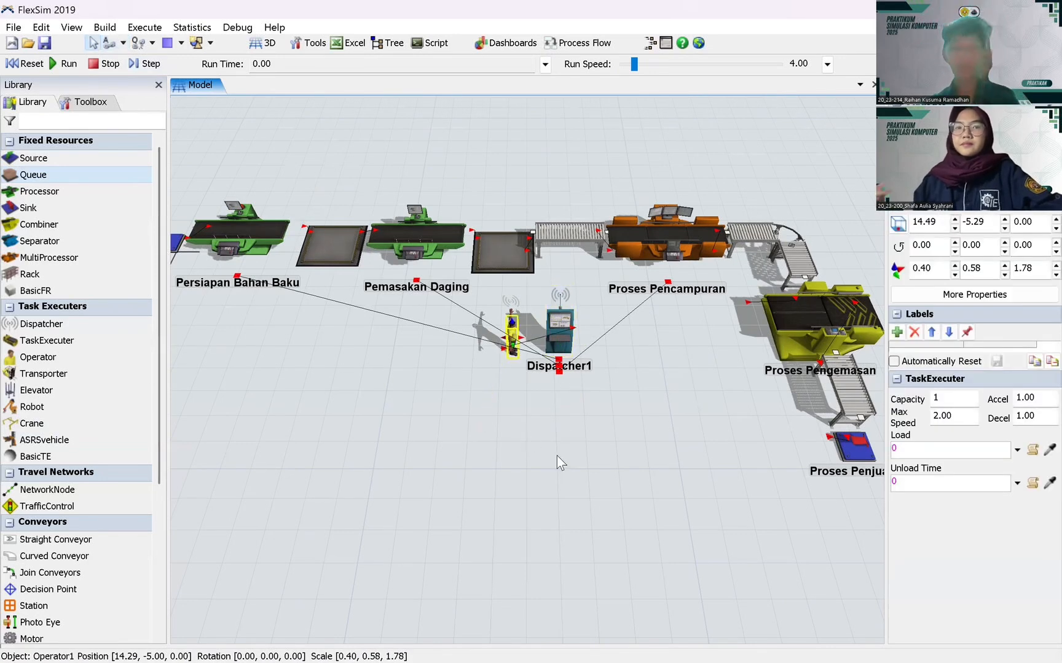
pyautogui.click(632, 411)
# - Launch ExpertFit, create a project element named Persiapan Bahan Baku and open its data analysis
pyautogui.scroll(-3, 632, 412)
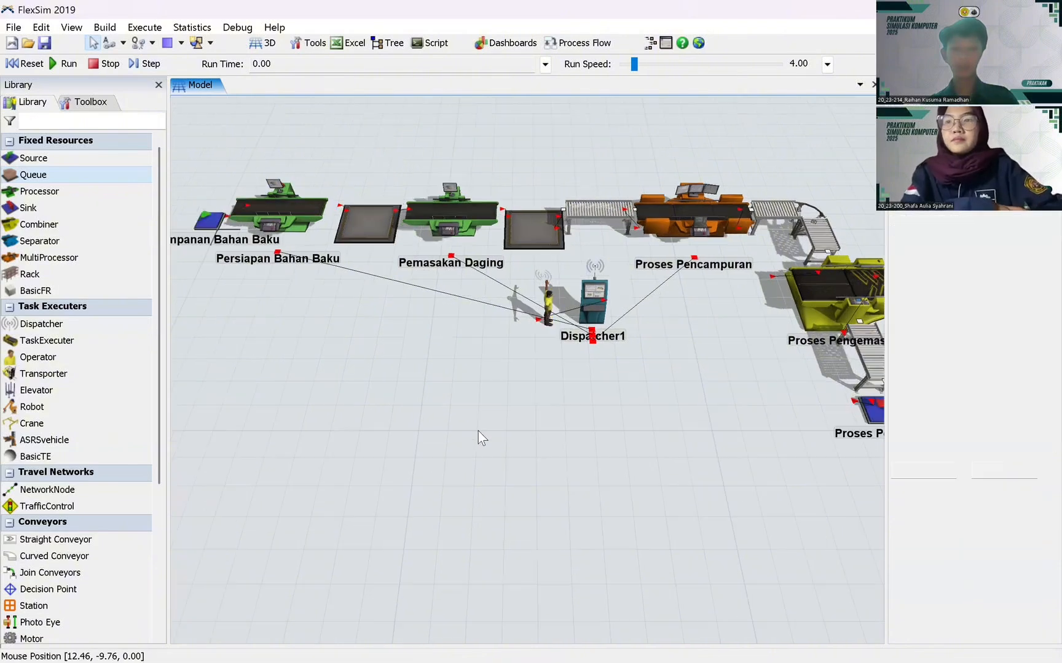
pyautogui.moveTo(480, 423); pyautogui.dragTo(453, 409)
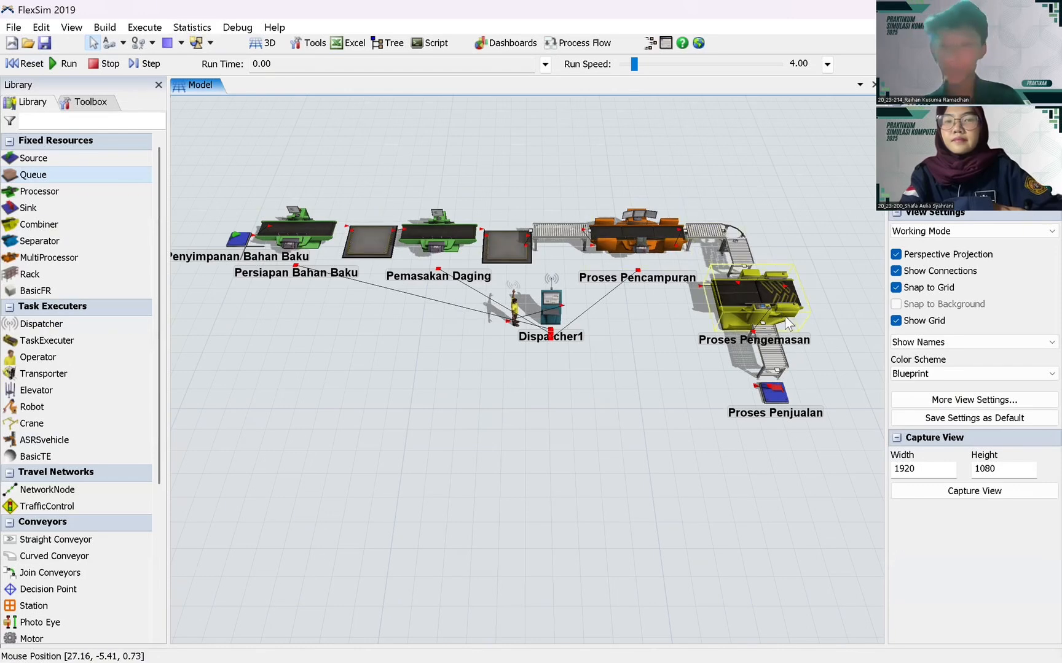
pyautogui.click(192, 27)
pyautogui.click(215, 85)
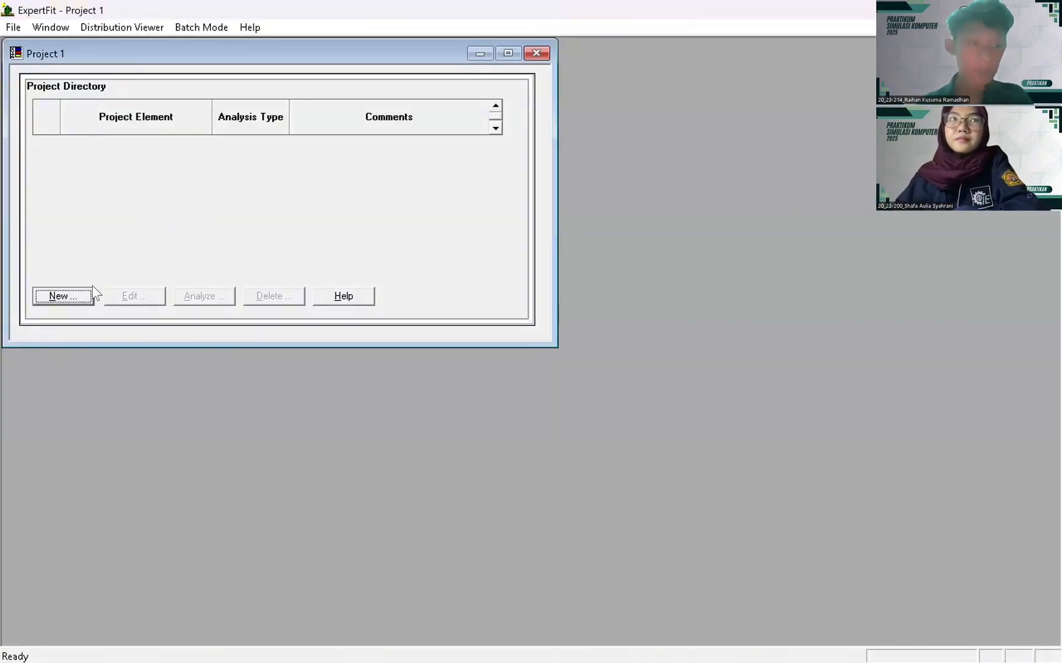
pyautogui.click(79, 296)
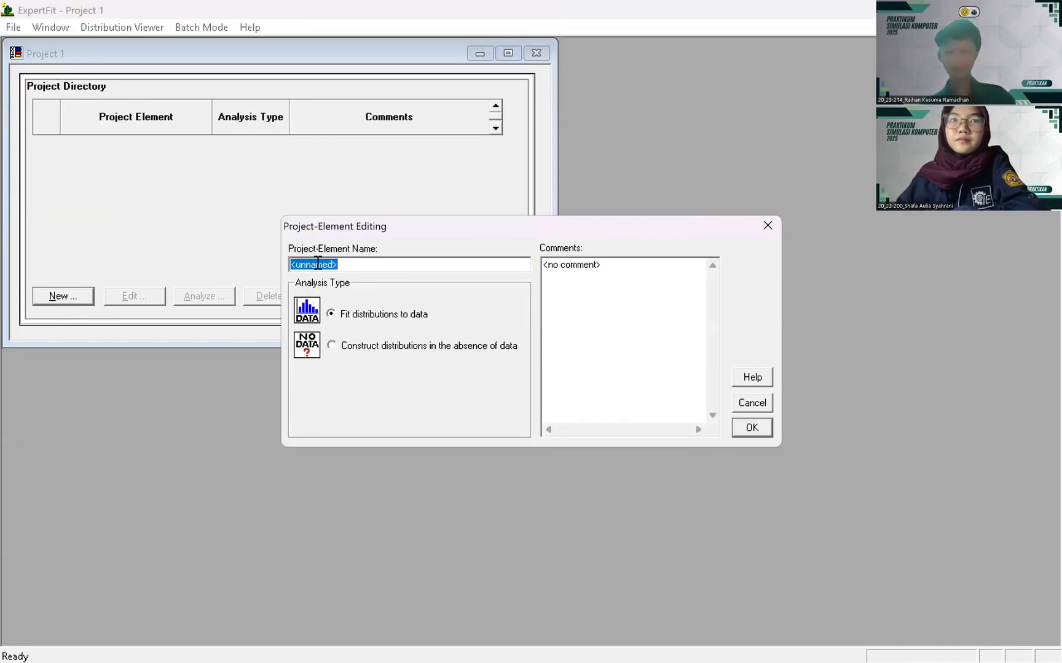
pyautogui.write('Persiapan B')
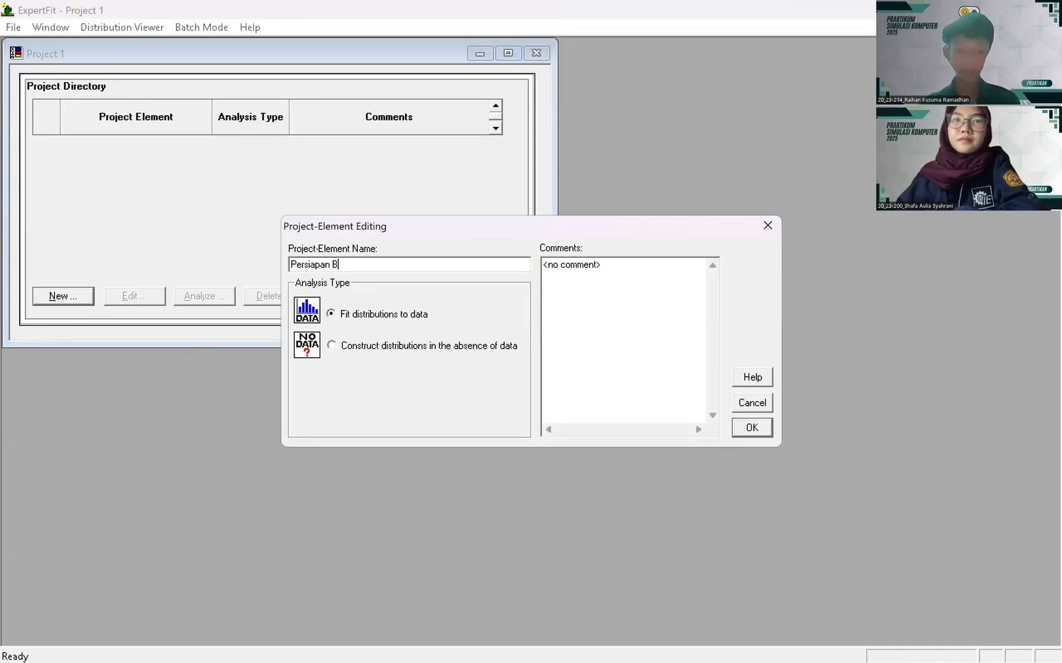
pyautogui.write('ahan Baku')
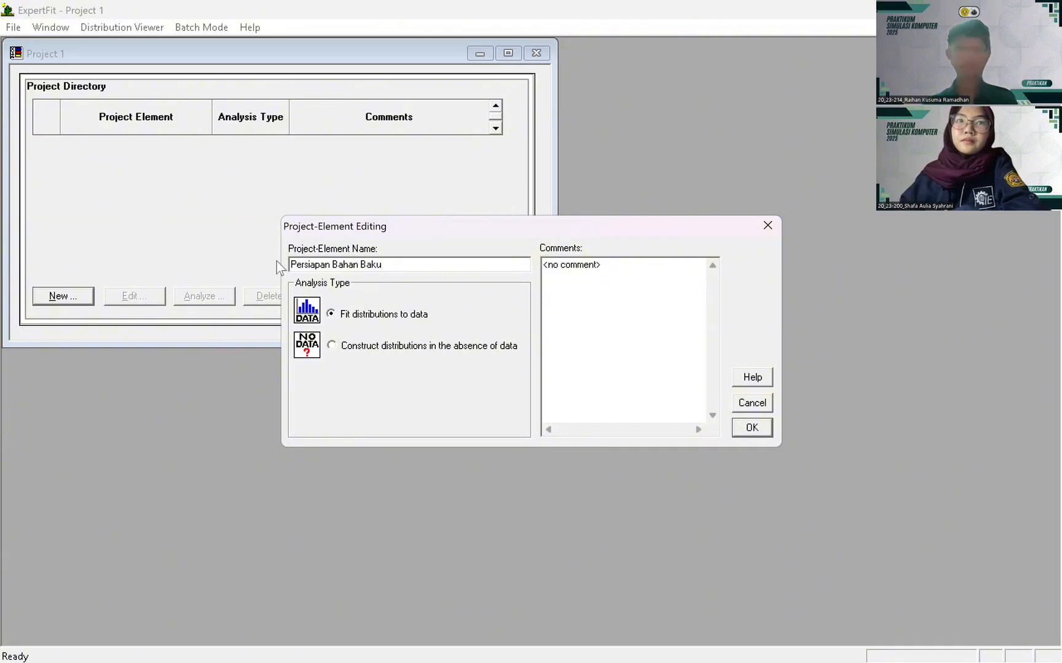
pyautogui.click(757, 429)
pyautogui.click(216, 296)
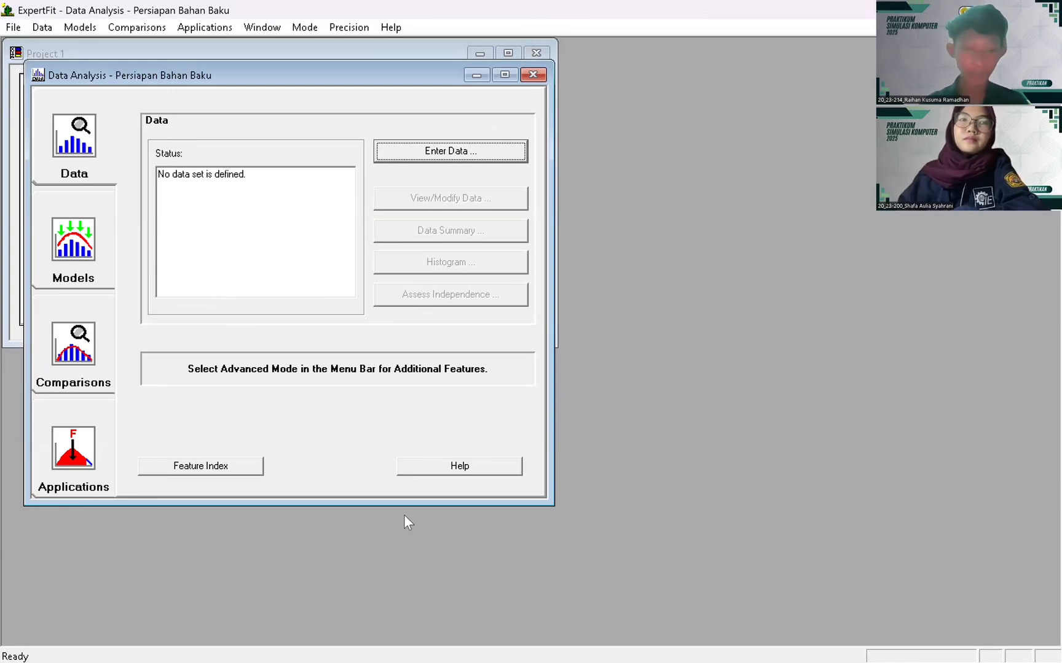
# - Switch to the Excel observation workbook and copy the Persiapan Bahan Baku values in B4:K4
pyautogui.hotkey('alt', 'Tab')
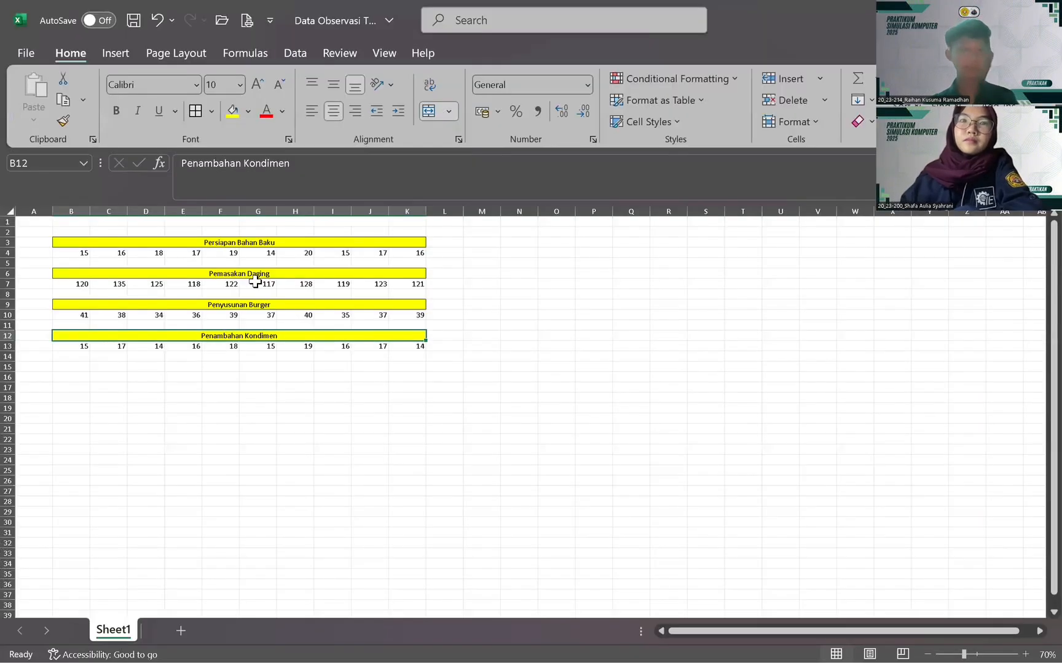
pyautogui.moveTo(76, 252); pyautogui.dragTo(417, 250)
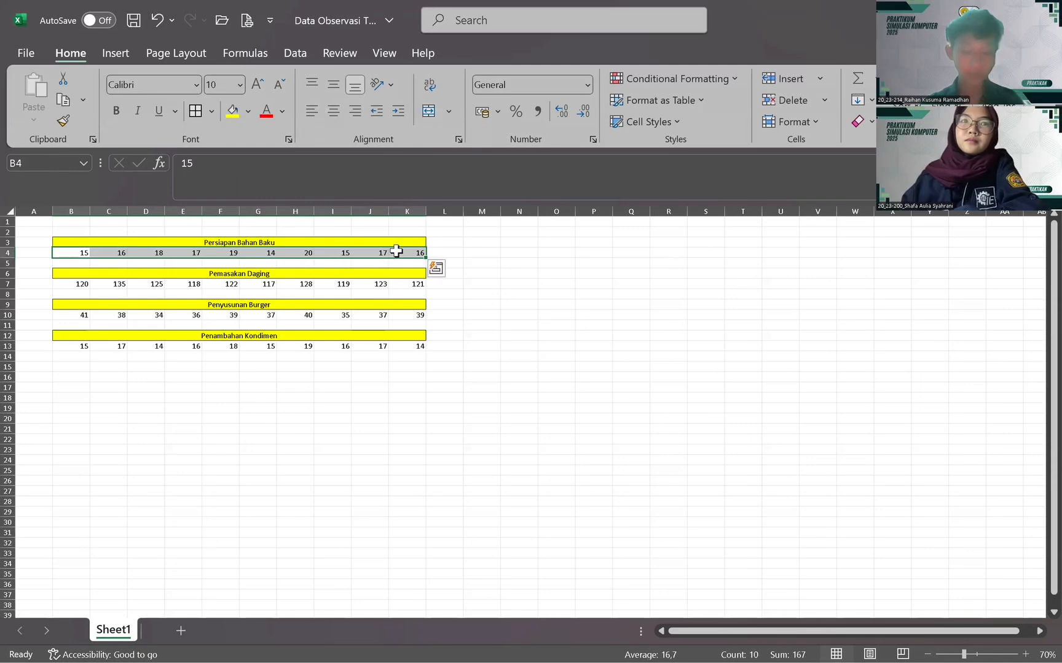
pyautogui.hotkey('ctrl', 'c')
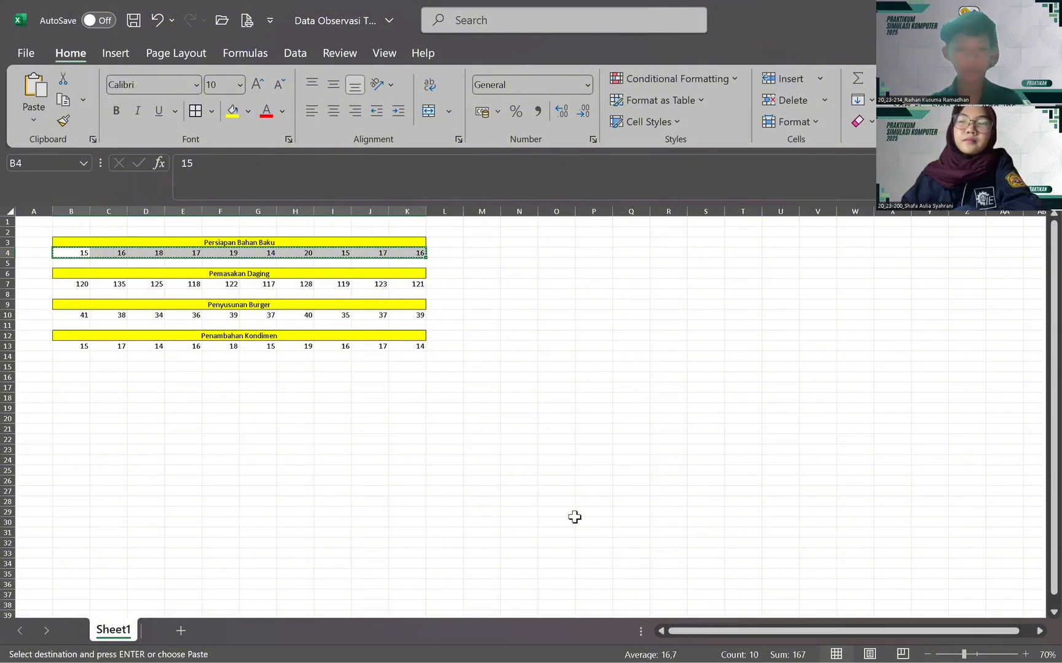
# - Return to ExpertFit and paste the copied observations as the Persiapan Bahan Baku data set, accepting the data and closing its summary
pyautogui.hotkey('alt', 'Tab')
pyautogui.click(539, 325)
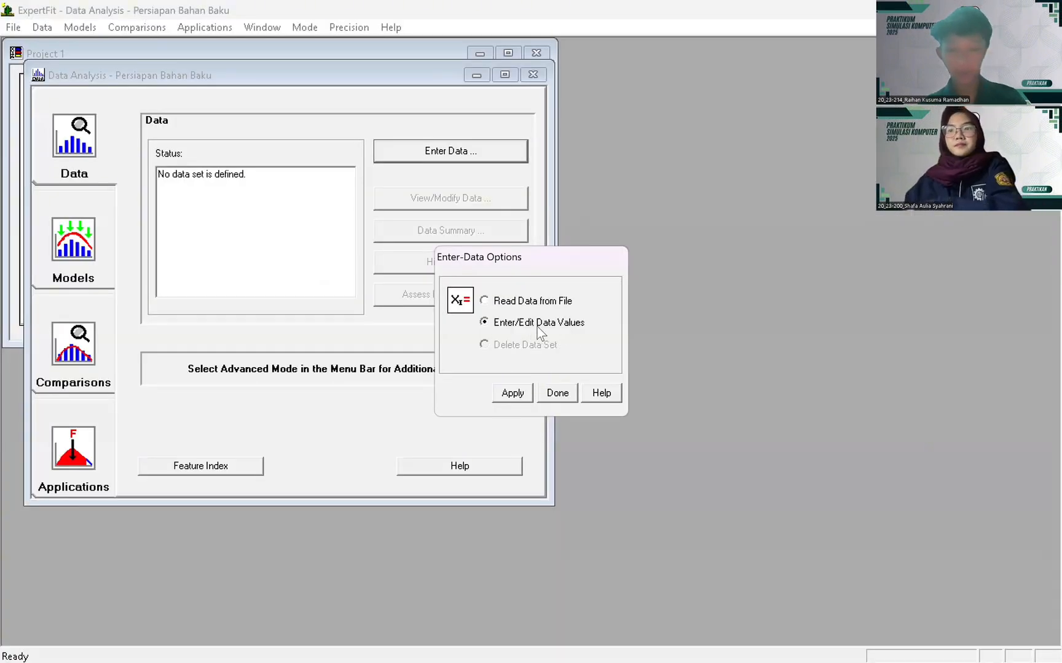
pyautogui.click(510, 395)
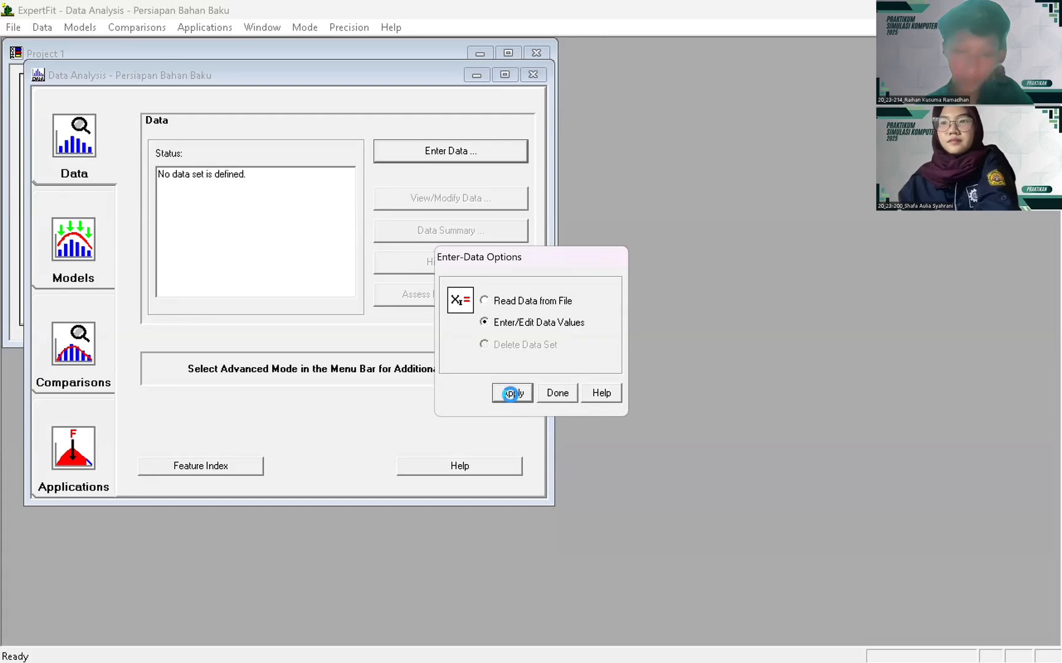
pyautogui.click(594, 431)
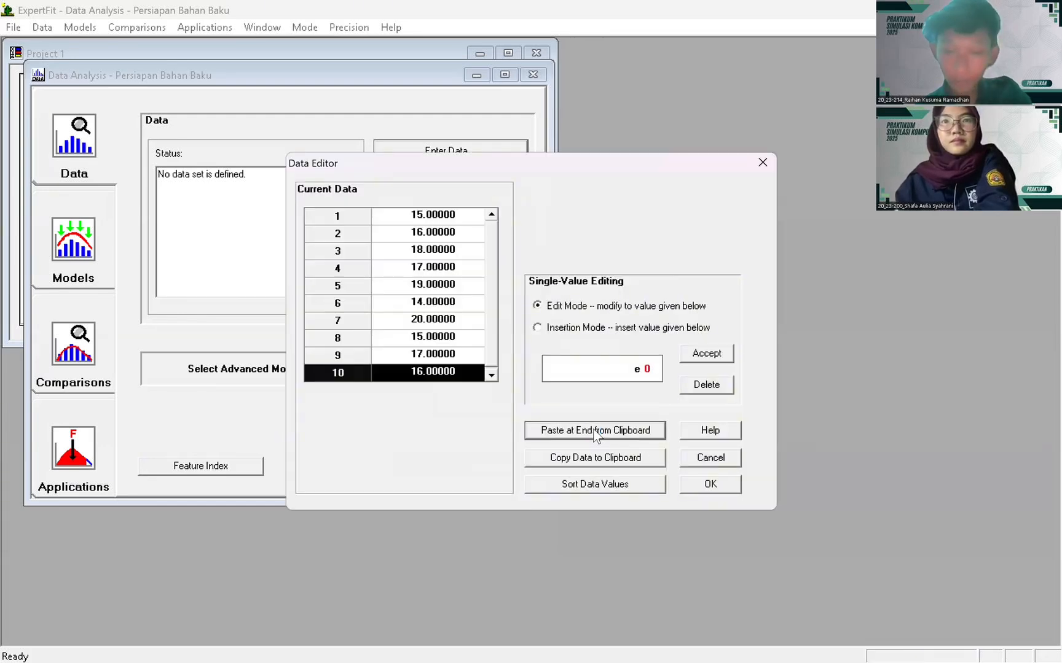
pyautogui.click(712, 487)
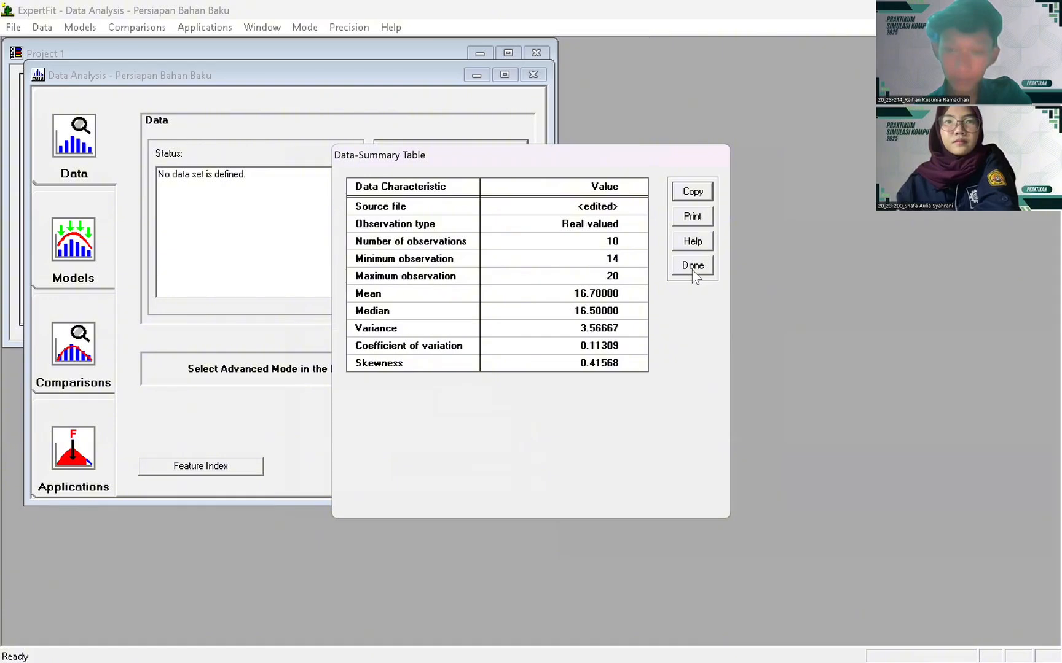
pyautogui.click(693, 265)
# - Run automated fitting on the Persiapan Bahan Baku data and close the results
pyautogui.click(77, 249)
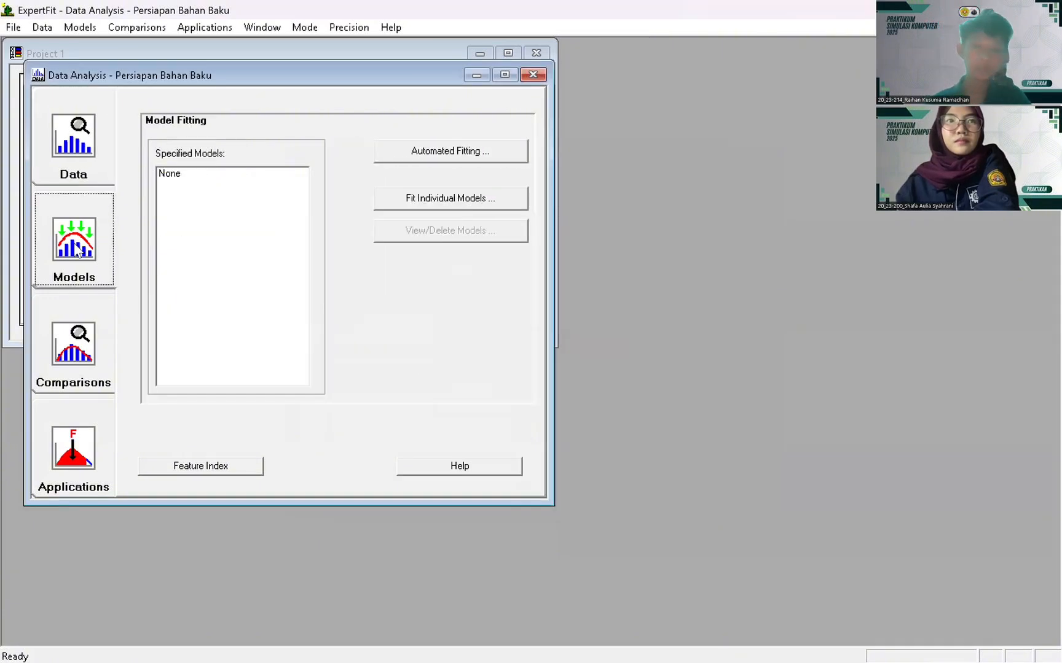
pyautogui.click(410, 154)
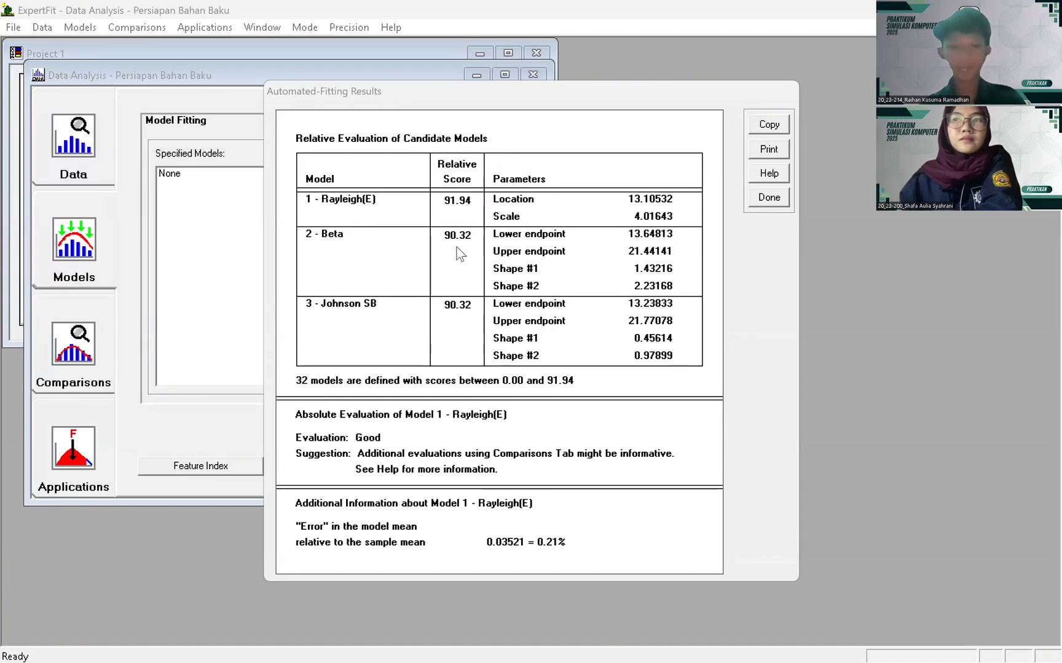
pyautogui.click(773, 202)
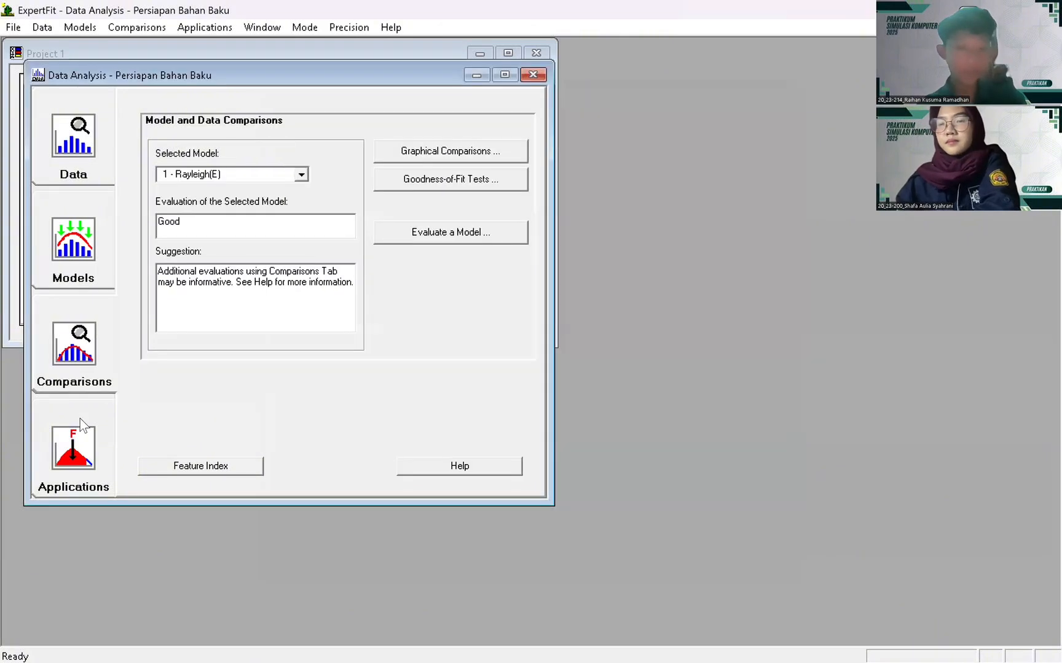
# - Generate the Flexsim simulation representation of the fitted Rayleigh(E) model for Persiapan Bahan Baku
pyautogui.click(80, 419)
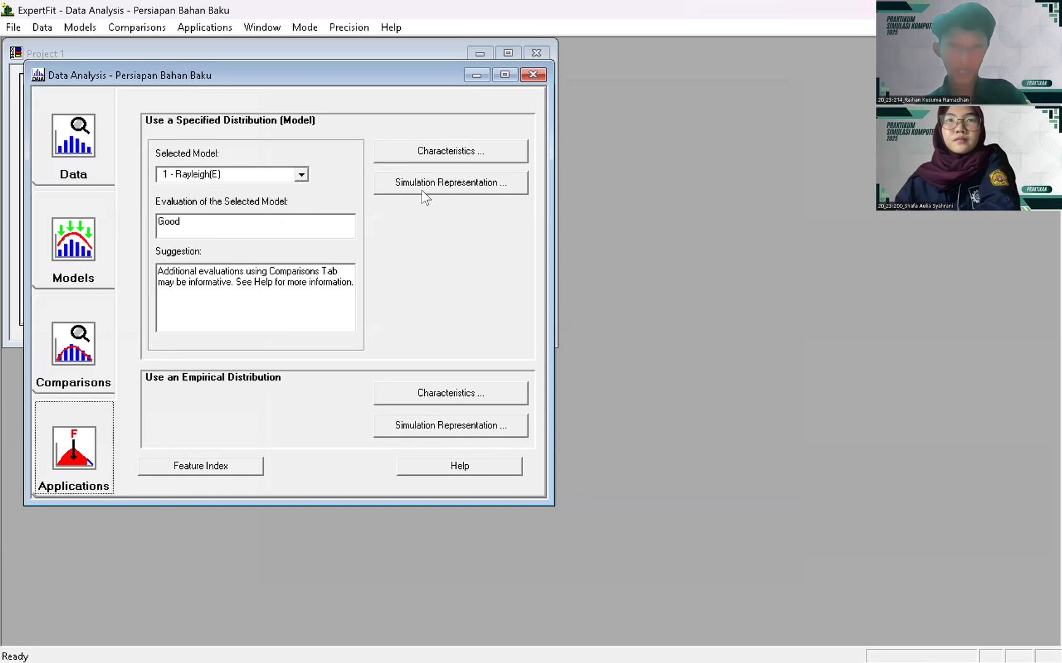
pyautogui.click(424, 187)
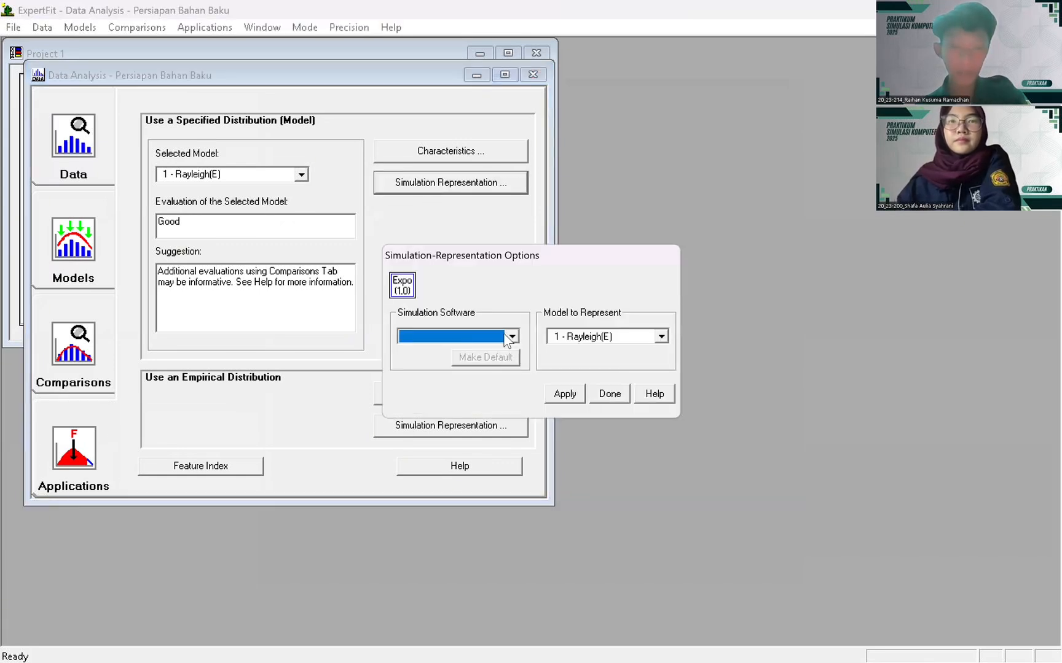
pyautogui.click(511, 337)
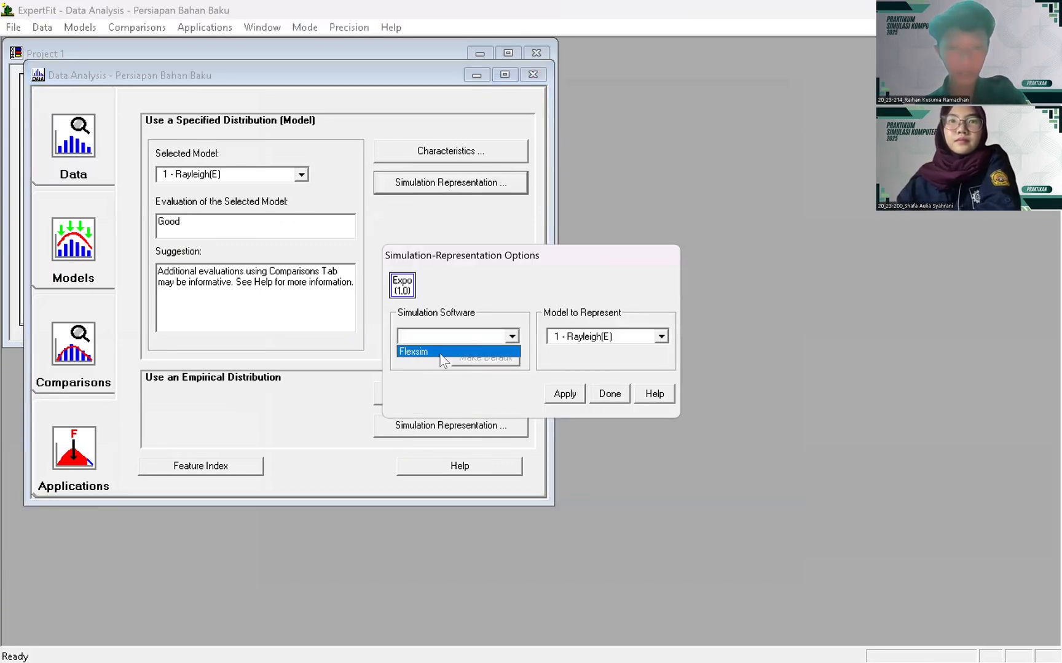
pyautogui.click(428, 352)
pyautogui.click(511, 336)
pyautogui.click(485, 351)
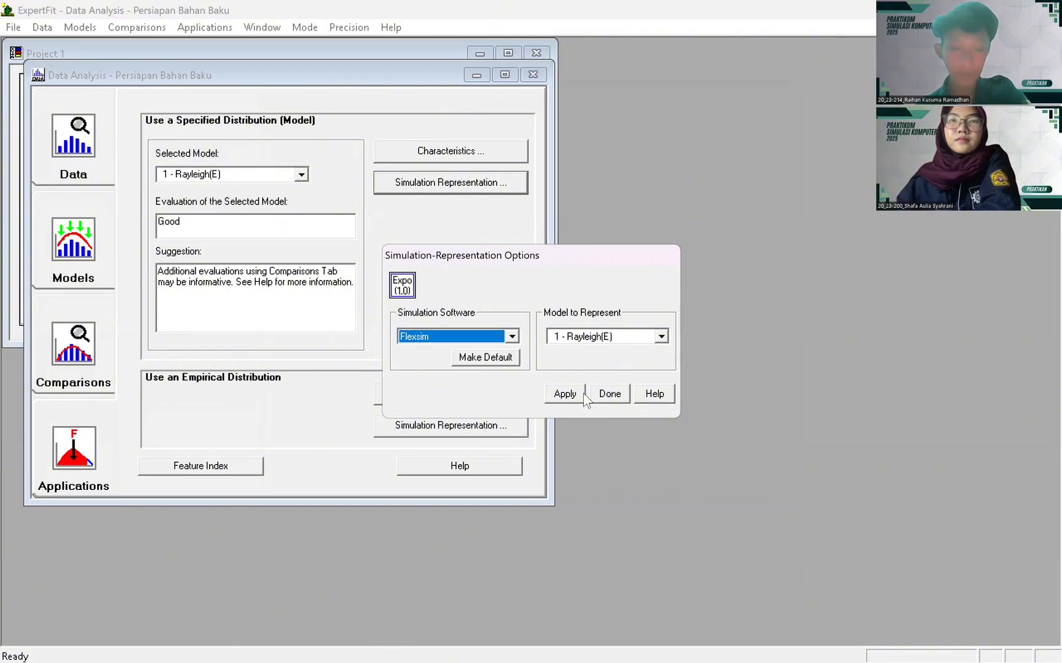
pyautogui.click(563, 393)
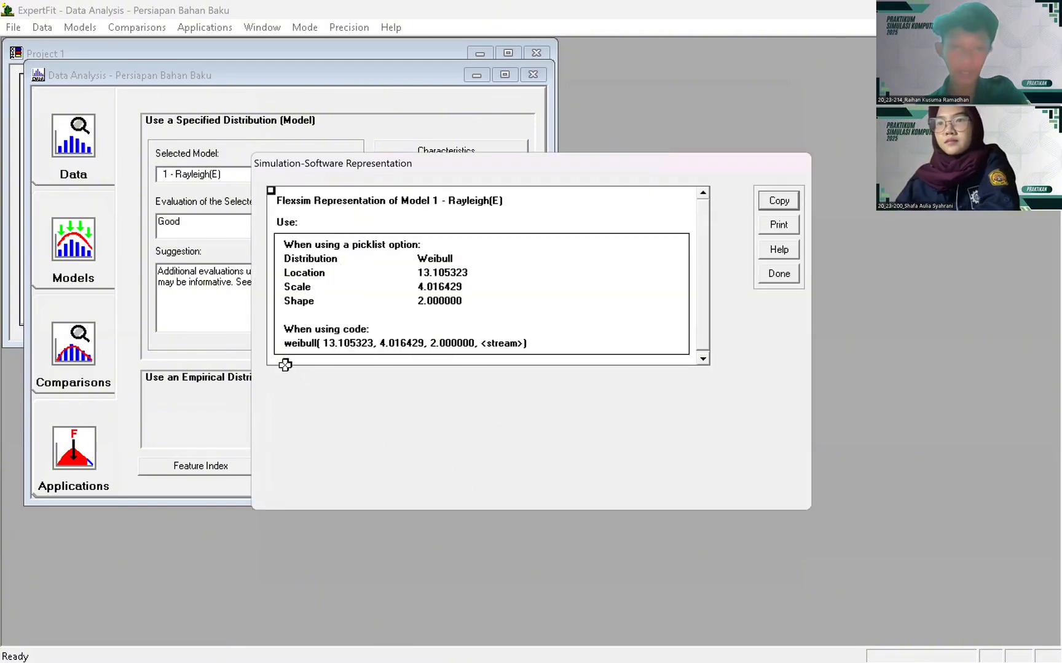
# - Copy only the weibull code line from the simulation representation, keeping tab delimiters, and close the representation windows
pyautogui.click(292, 343)
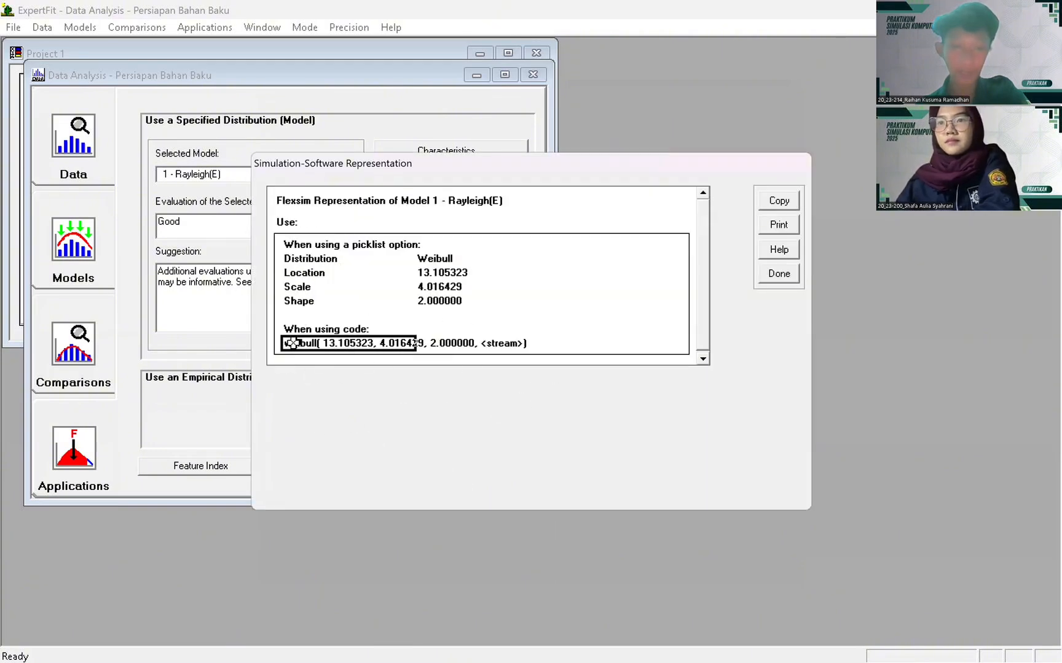
pyautogui.click(775, 202)
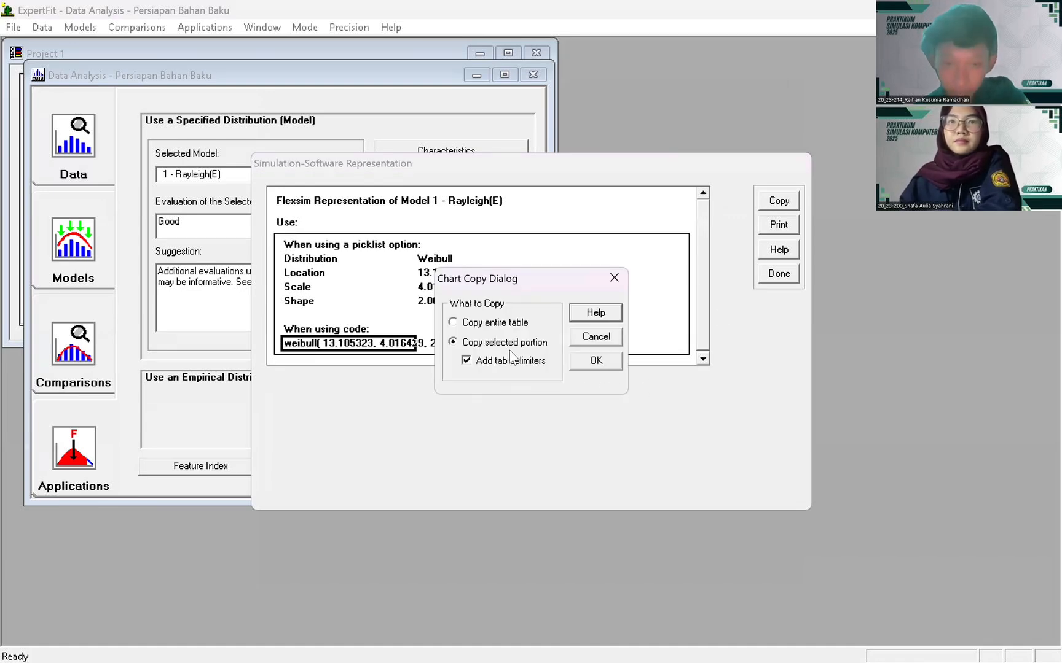
pyautogui.click(582, 362)
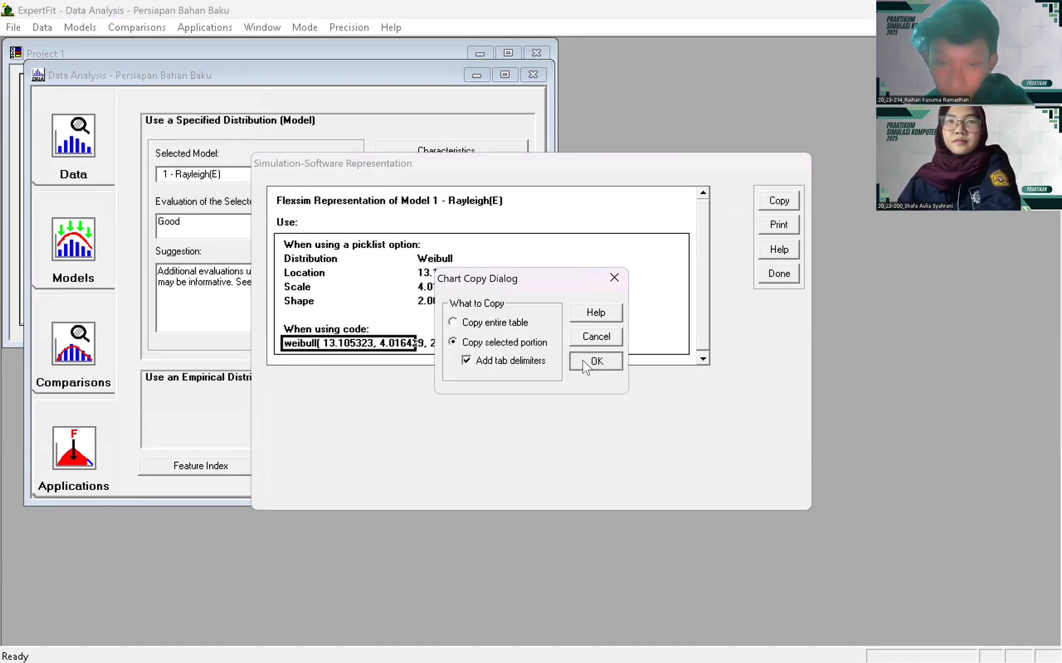
pyautogui.click(779, 274)
pyautogui.click(615, 397)
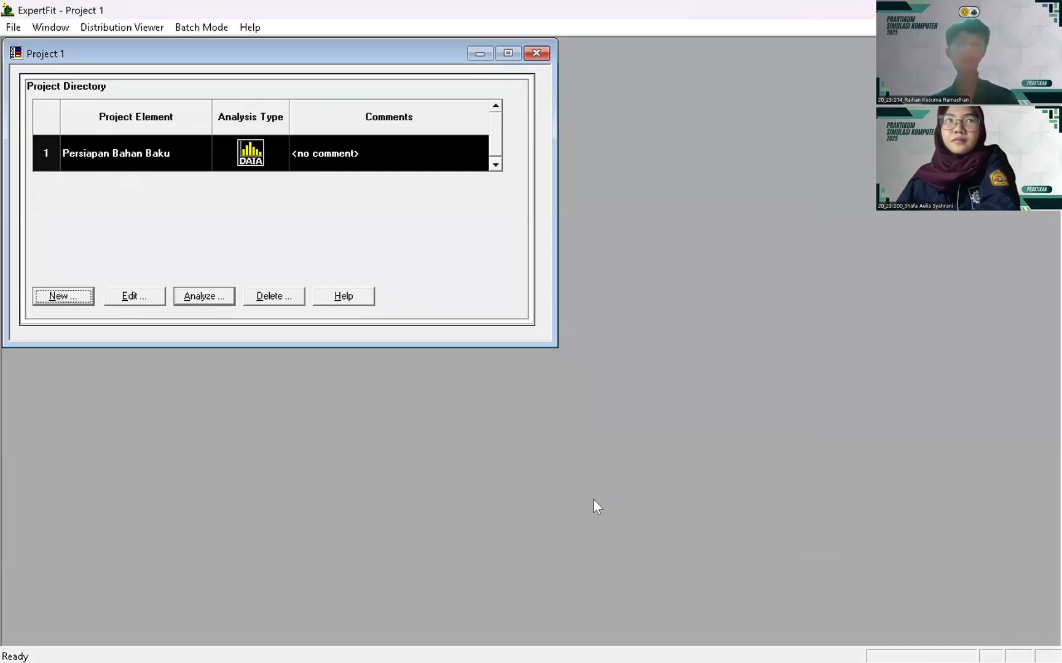
# - Switch to FlexSim and set the Persiapan Bahan Baku process time to weibull( 13.105323, 4.016429, 2.000000, getstream(current))
pyautogui.hotkey('alt', 'Tab')
pyautogui.click(296, 235)
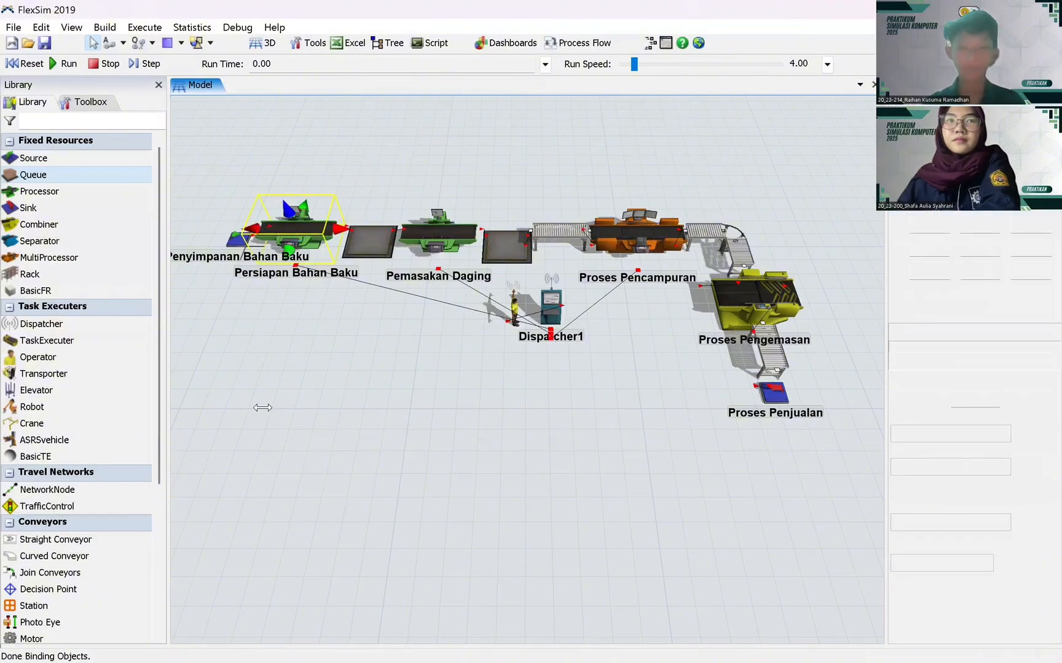
pyautogui.doubleClick(297, 235)
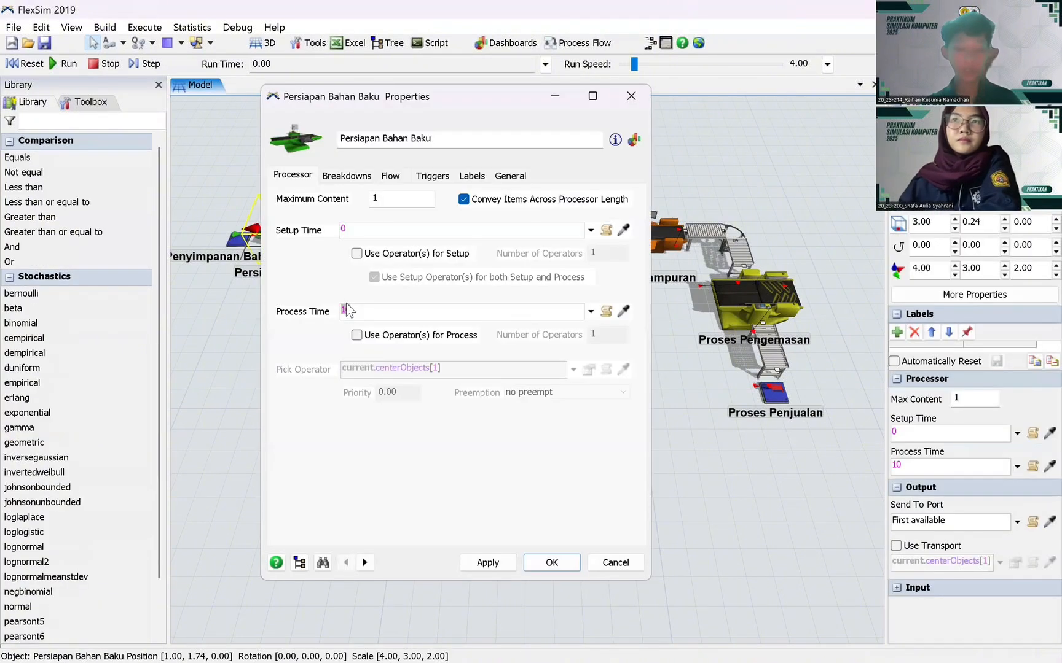
pyautogui.hotkey('ctrl', 'v')
pyautogui.click(504, 309)
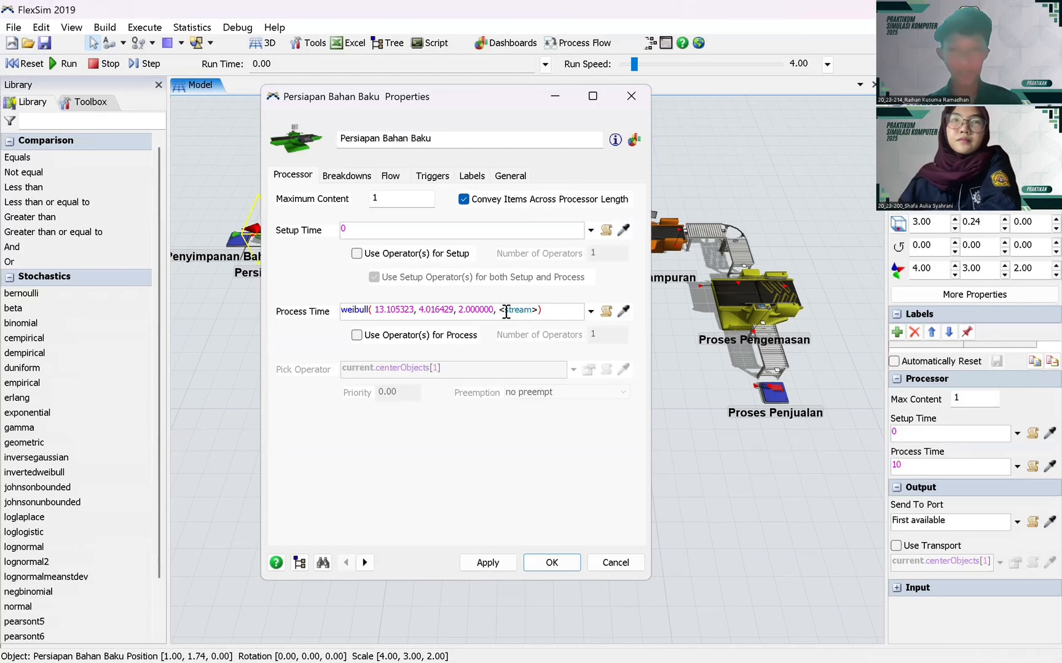
pyautogui.press('BackSpace')
pyautogui.write('get')
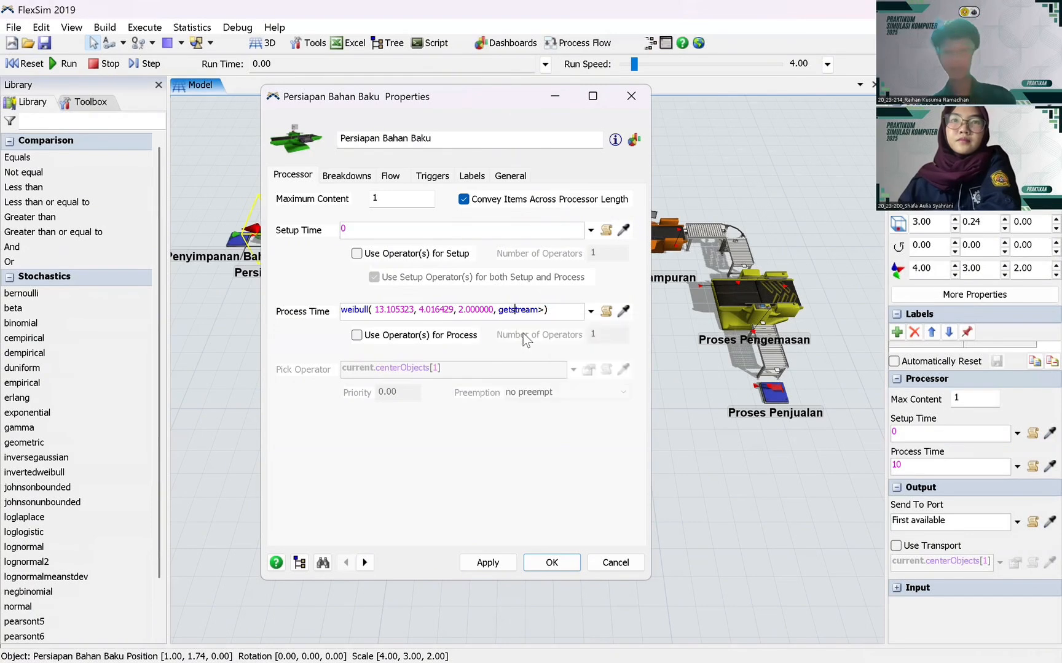
pyautogui.press('BackSpace')
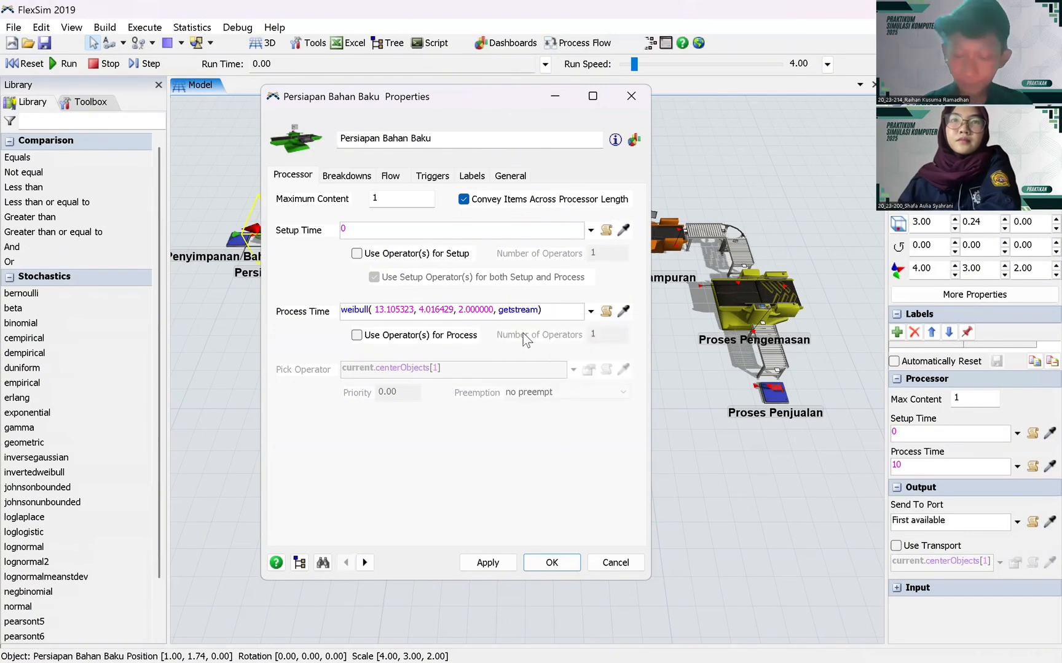
pyautogui.write('(current')
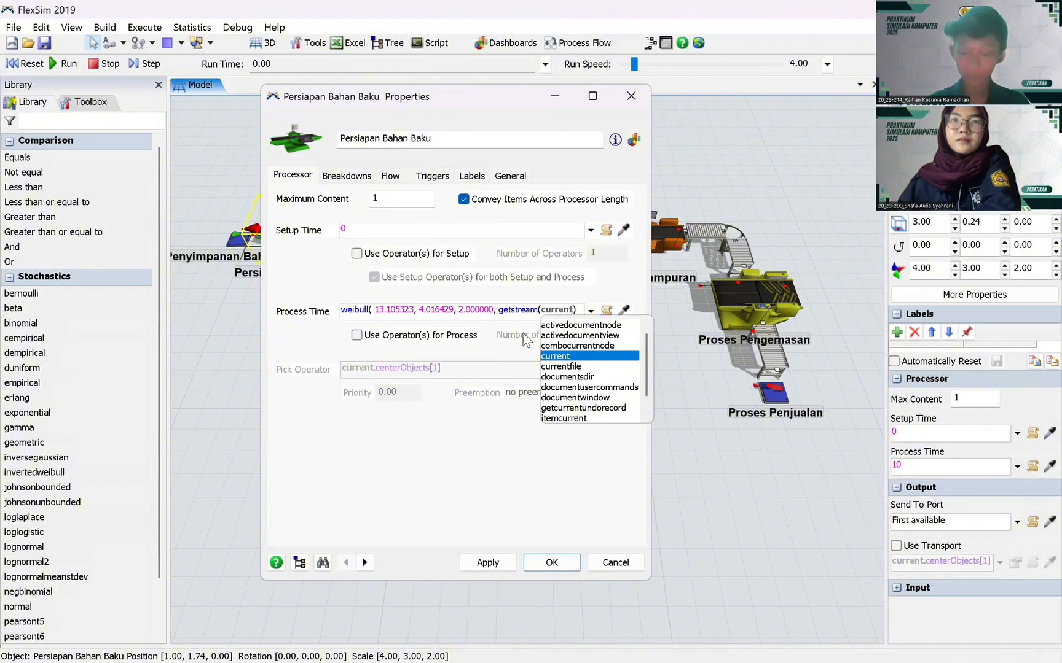
pyautogui.write(')')
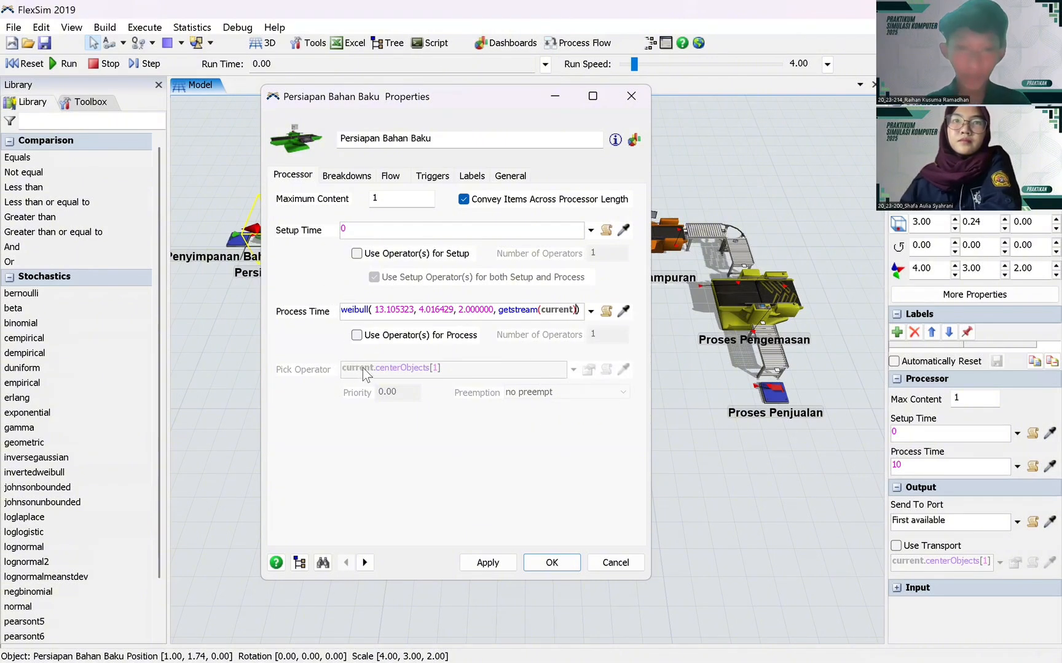
# - Enable operator use for processing at Persiapan Bahan Baku, then apply and close its properties
pyautogui.click(357, 336)
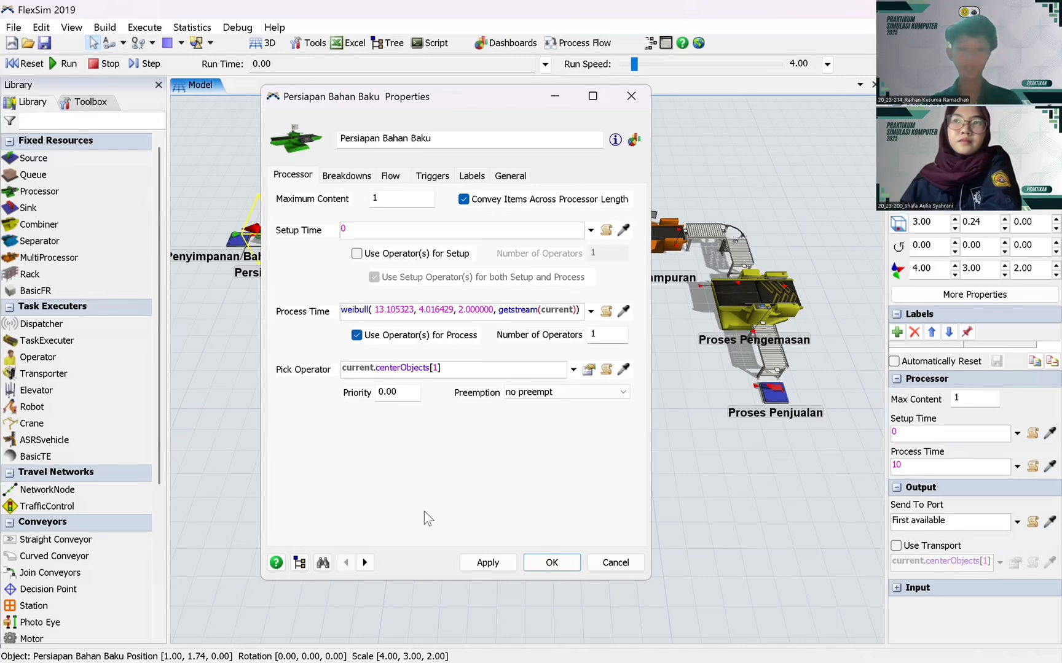
pyautogui.click(489, 562)
pyautogui.click(551, 564)
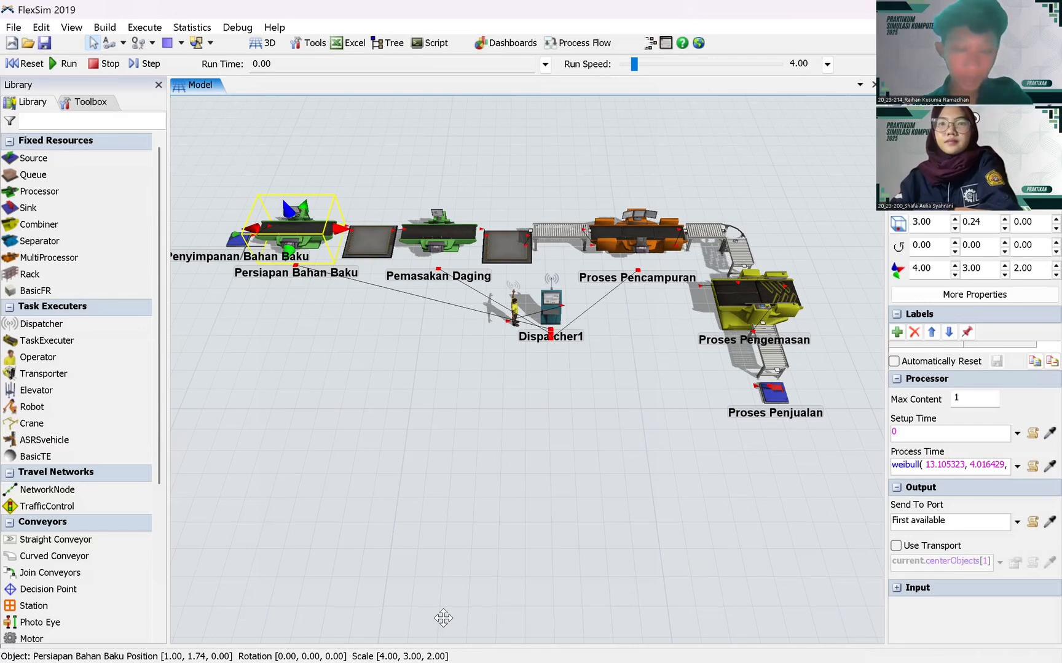
# - Switch to the Excel observation workbook and copy the Pemasakan Daging values in B7:K7
pyautogui.hotkey('alt', 'Tab')
pyautogui.moveTo(72, 285); pyautogui.dragTo(417, 284)
pyautogui.hotkey('ctrl', 'c')
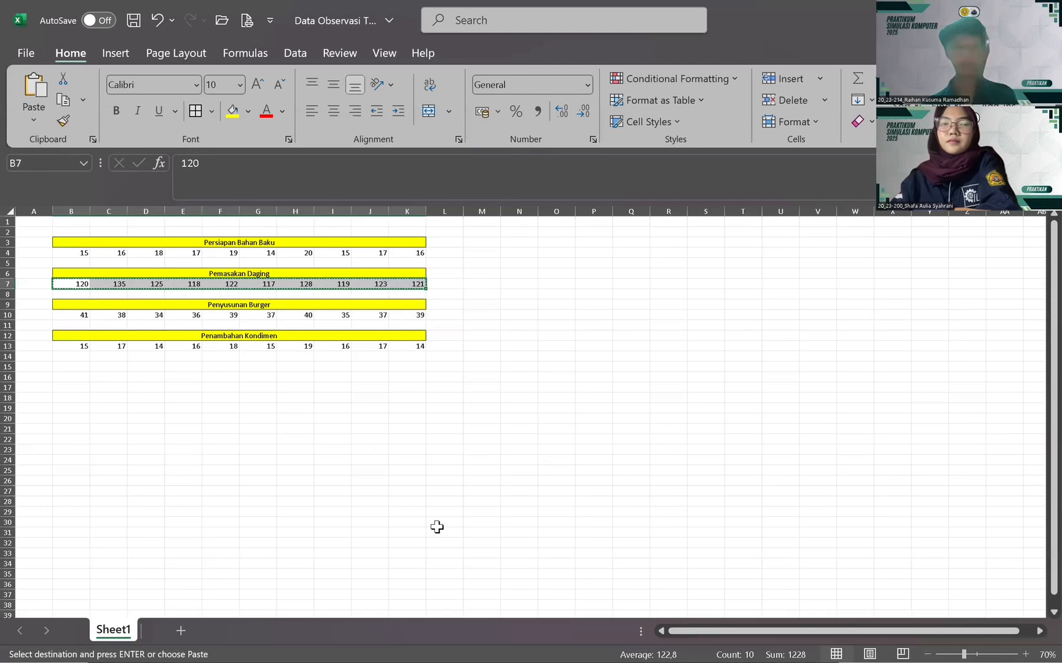
# - Return to ExpertFit, create a project element named Pemasakan Daging for fitting distributions to data, and open its analysis
pyautogui.hotkey('alt', 'Tab')
pyautogui.write('Pe')
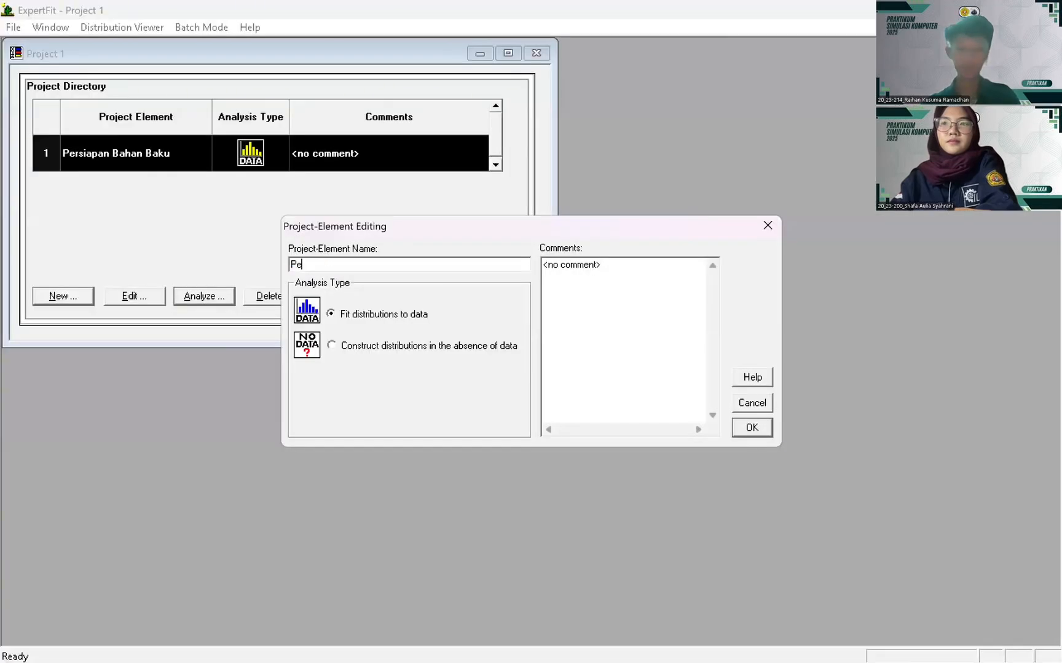
pyautogui.write('masaka')
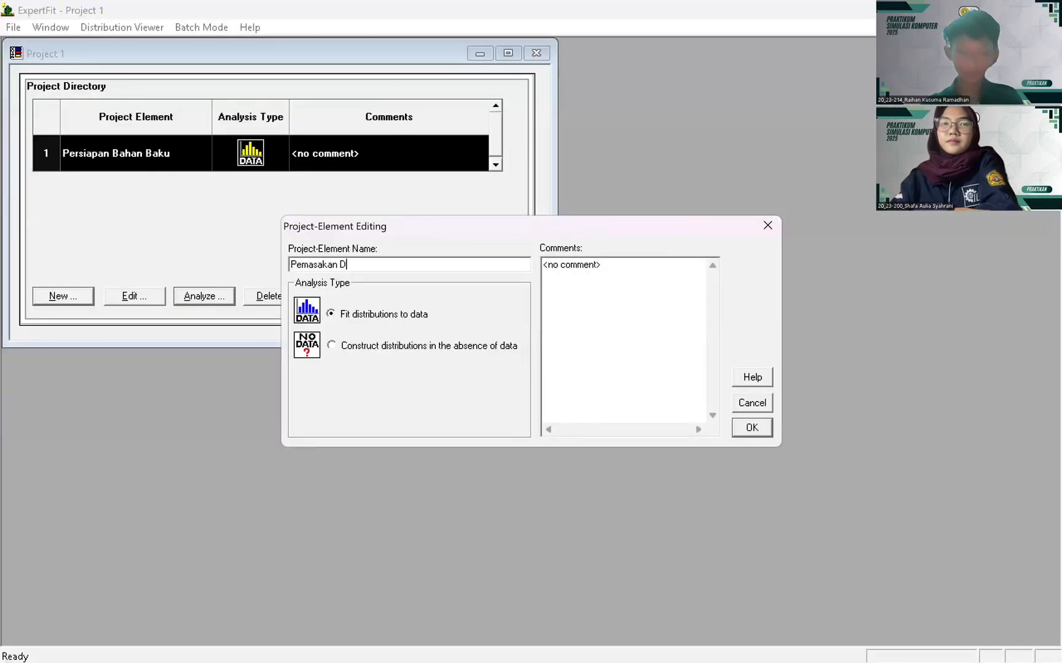
pyautogui.write('n Daging')
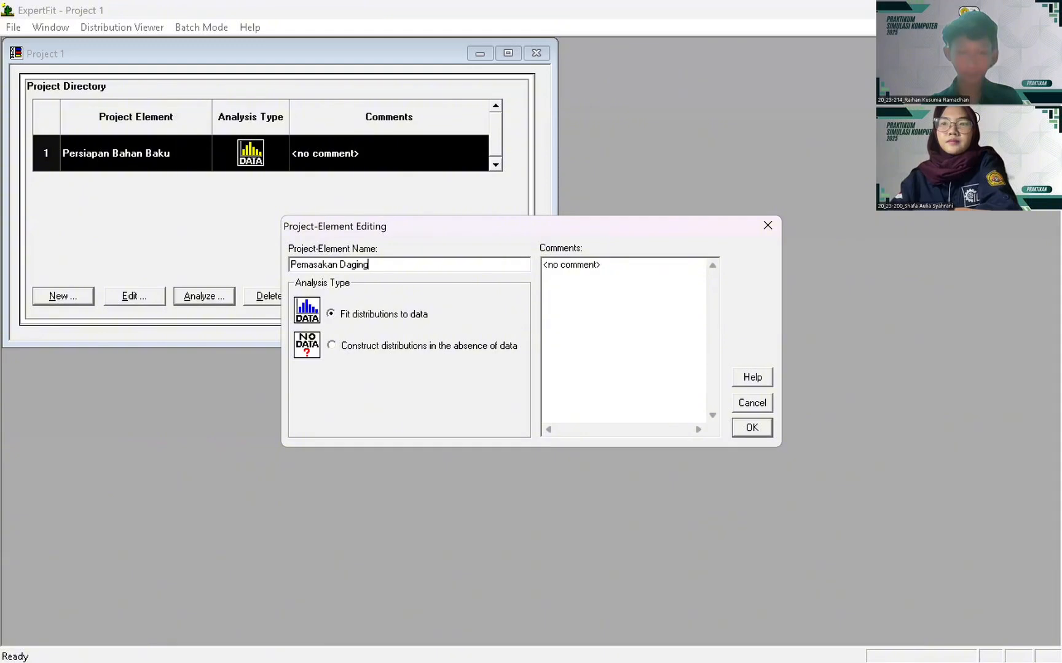
pyautogui.click(750, 428)
pyautogui.click(219, 296)
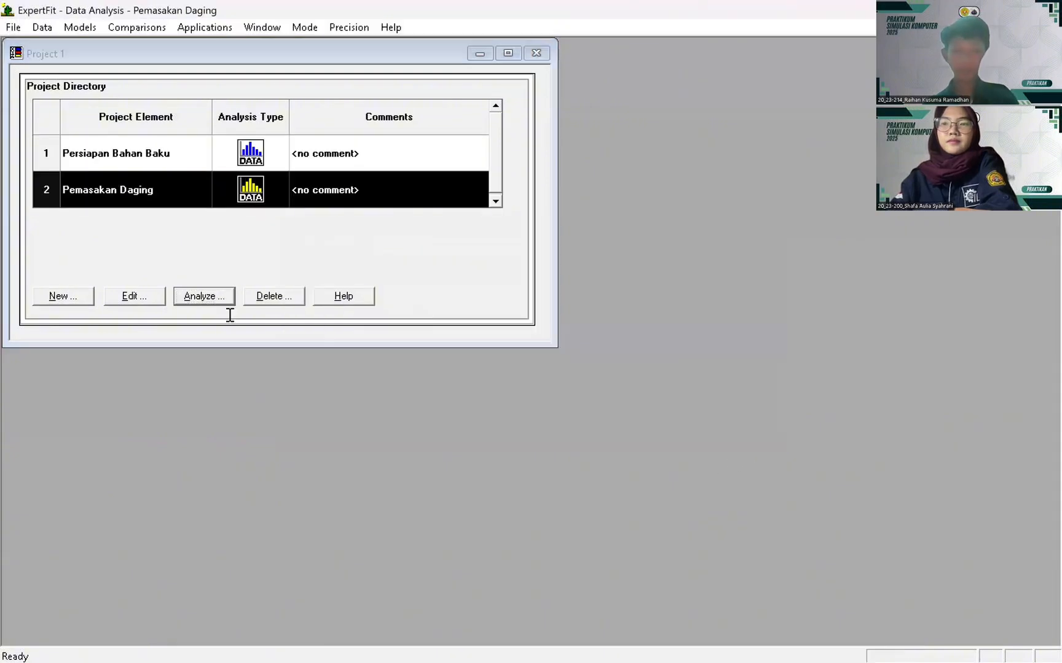
# - Paste the copied observations as the real-valued Pemasakan Daging data set and run automated fitting on it
pyautogui.click(422, 180)
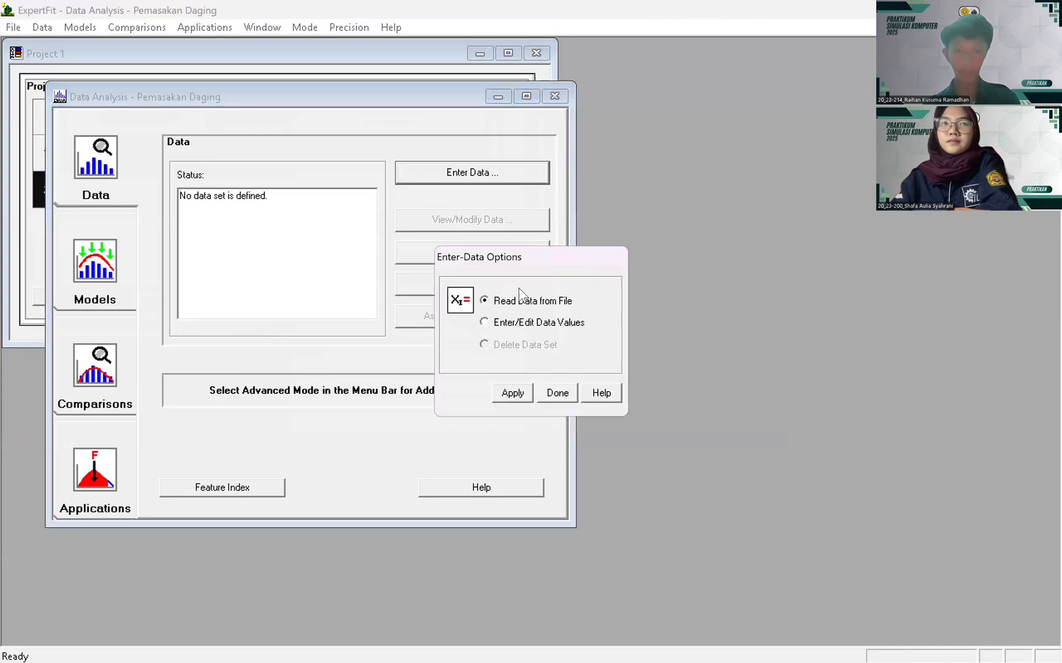
pyautogui.click(484, 322)
pyautogui.click(513, 393)
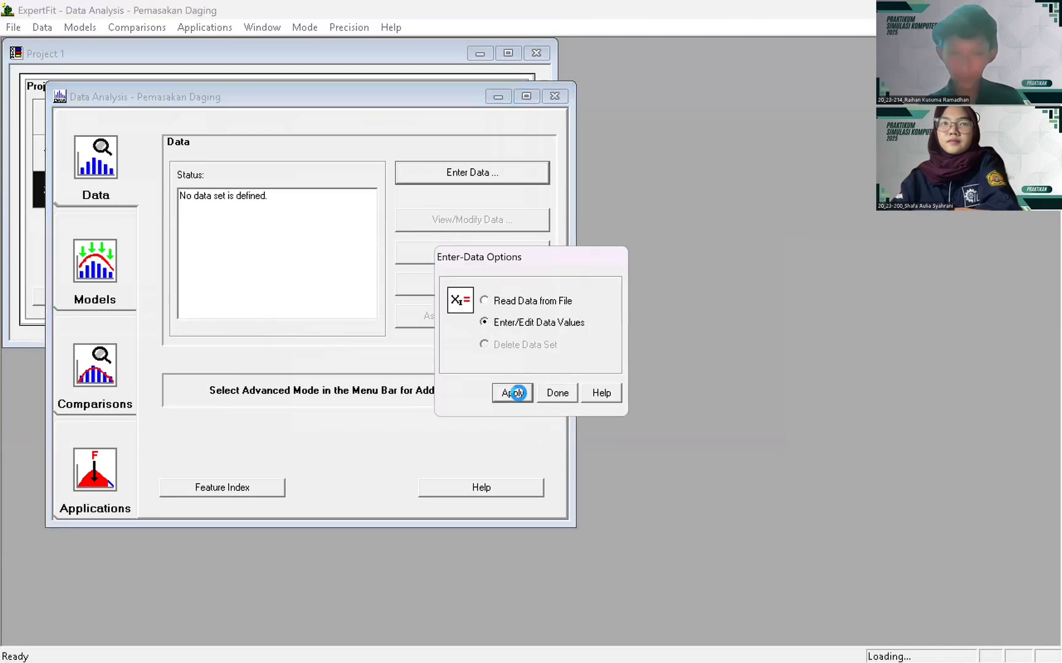
pyautogui.click(592, 431)
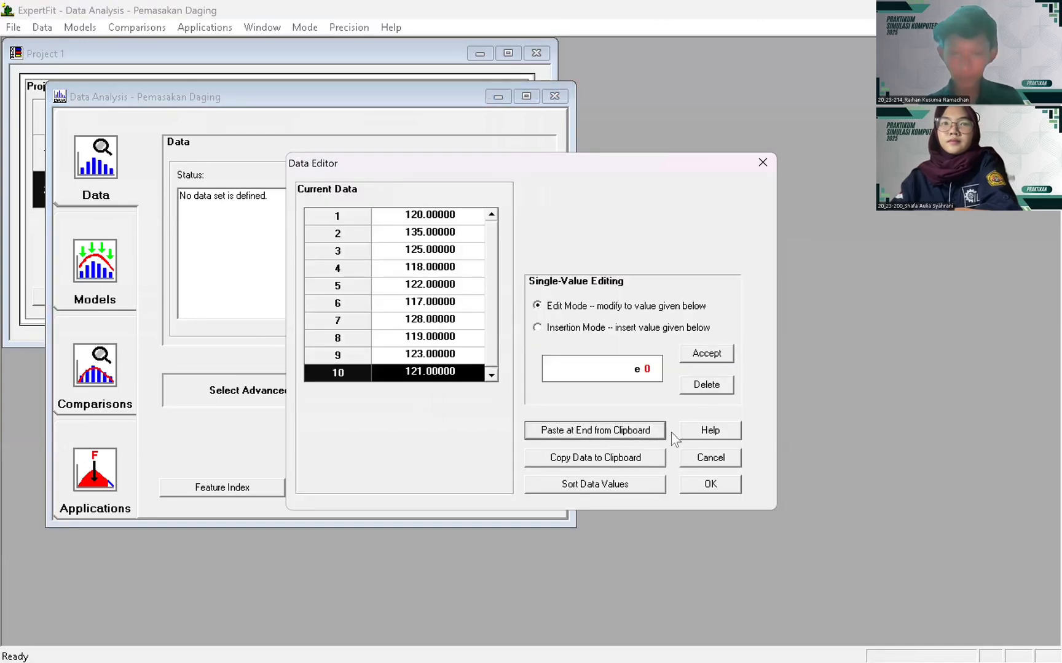
pyautogui.click(710, 485)
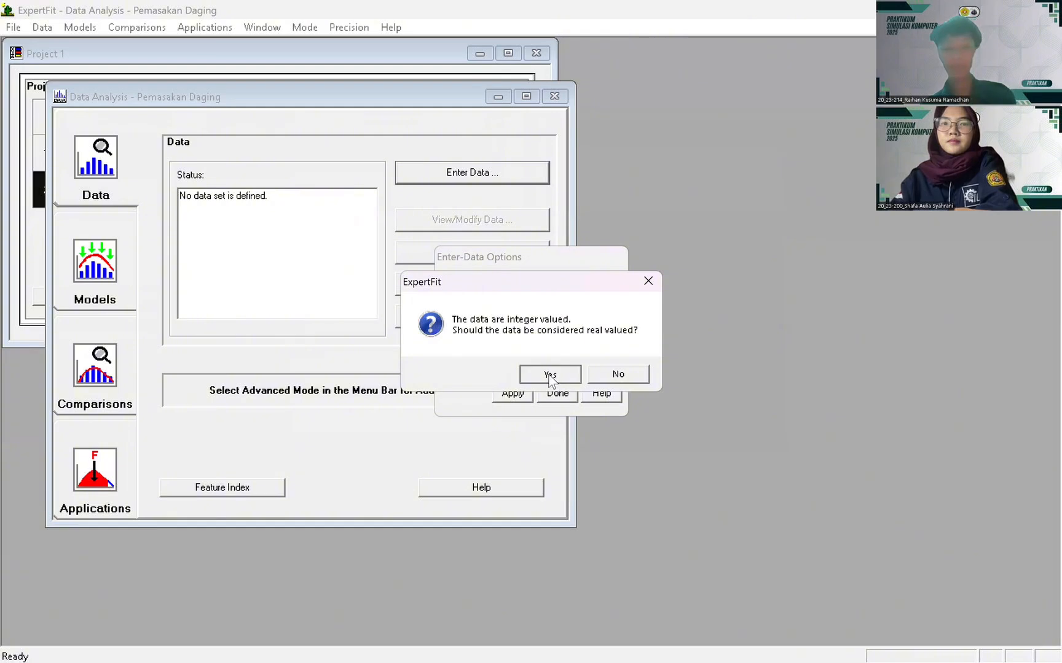
pyautogui.press('Return')
pyautogui.click(94, 259)
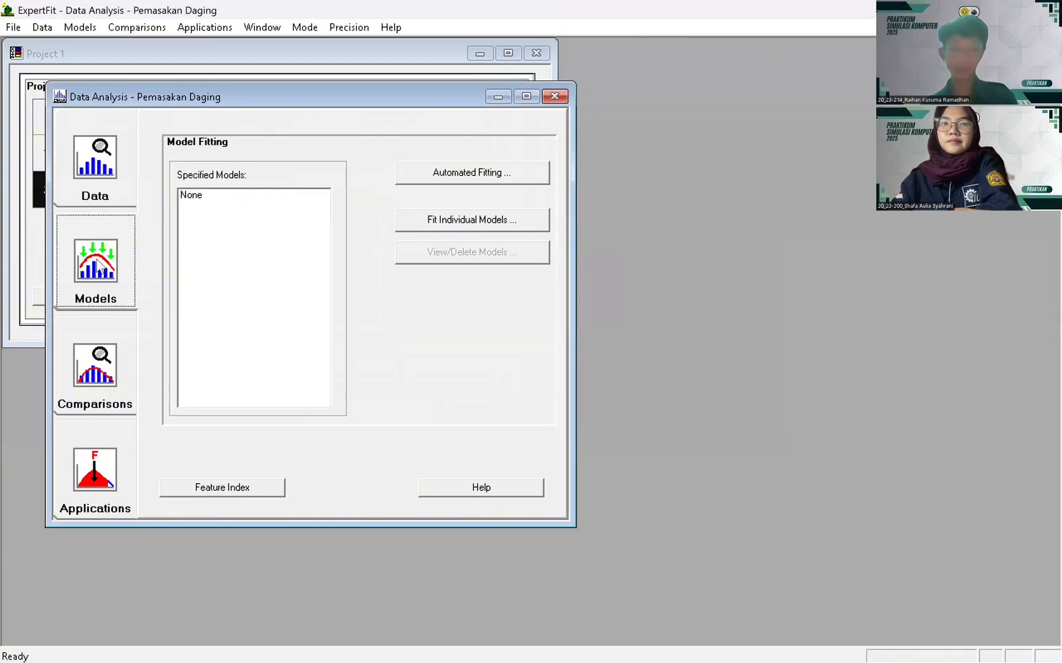
pyautogui.click(461, 172)
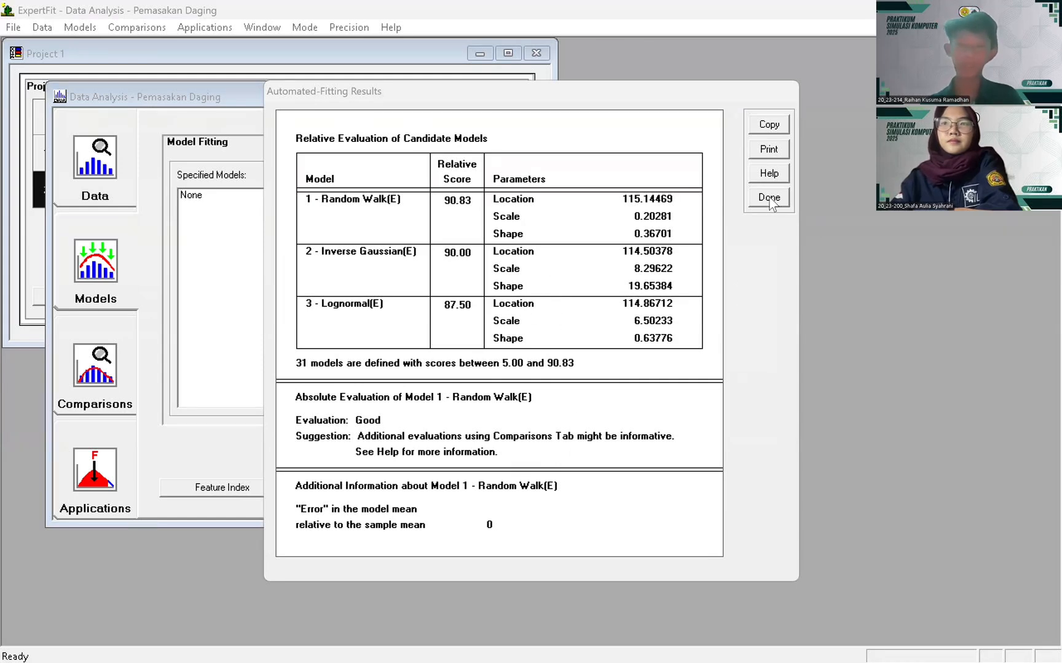
# - Generate the Flexsim simulation representation of the 1 - Random Walk(E) model for Pemasakan Daging
pyautogui.click(70, 509)
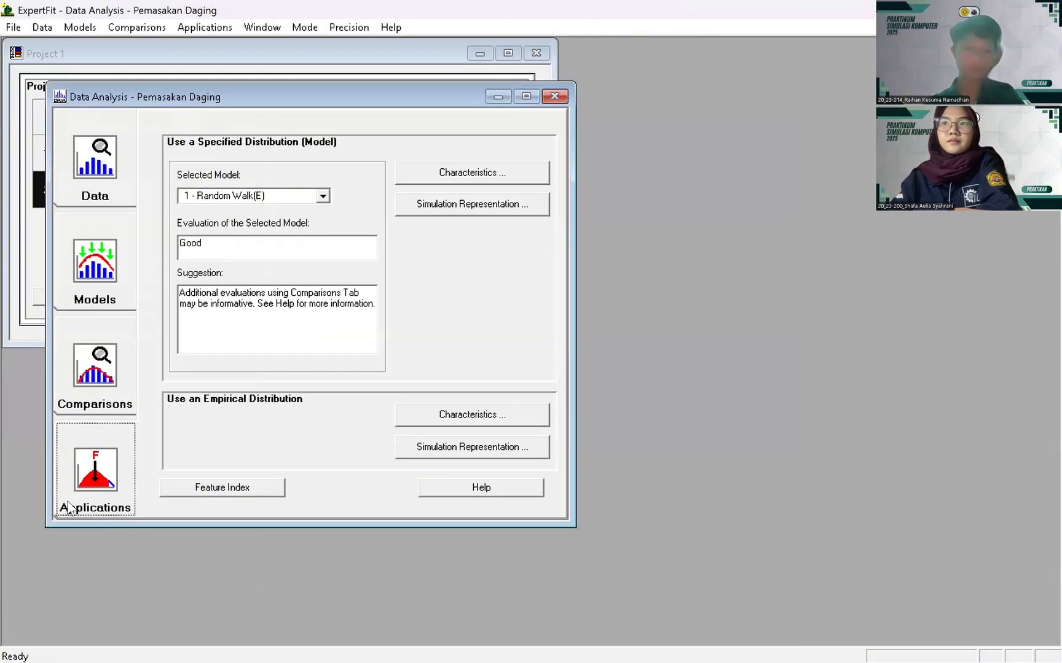
pyautogui.click(466, 209)
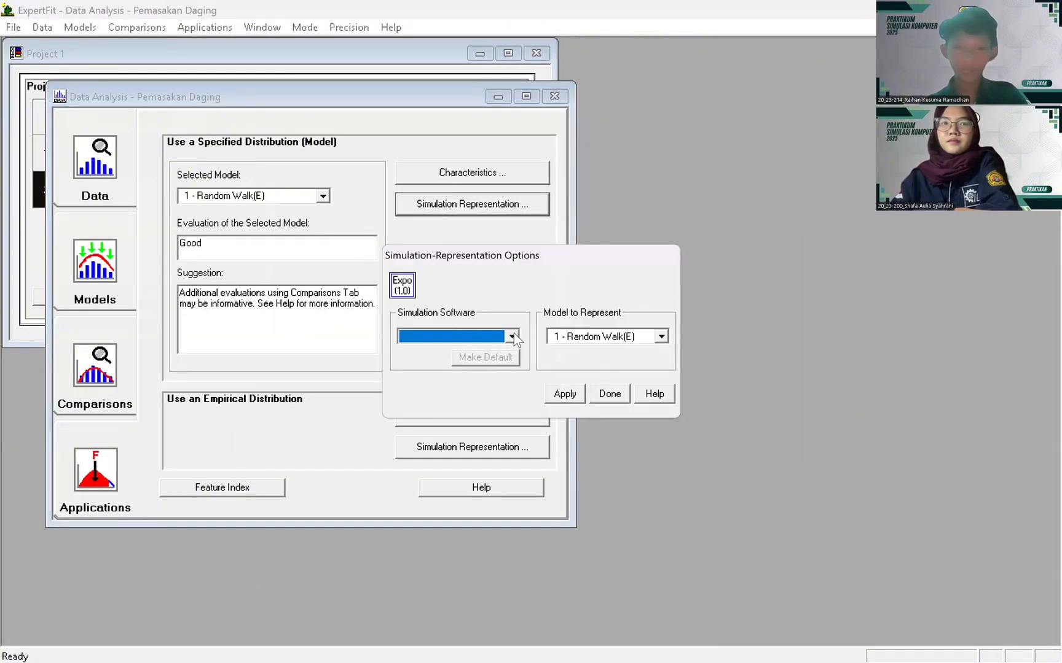
pyautogui.click(512, 336)
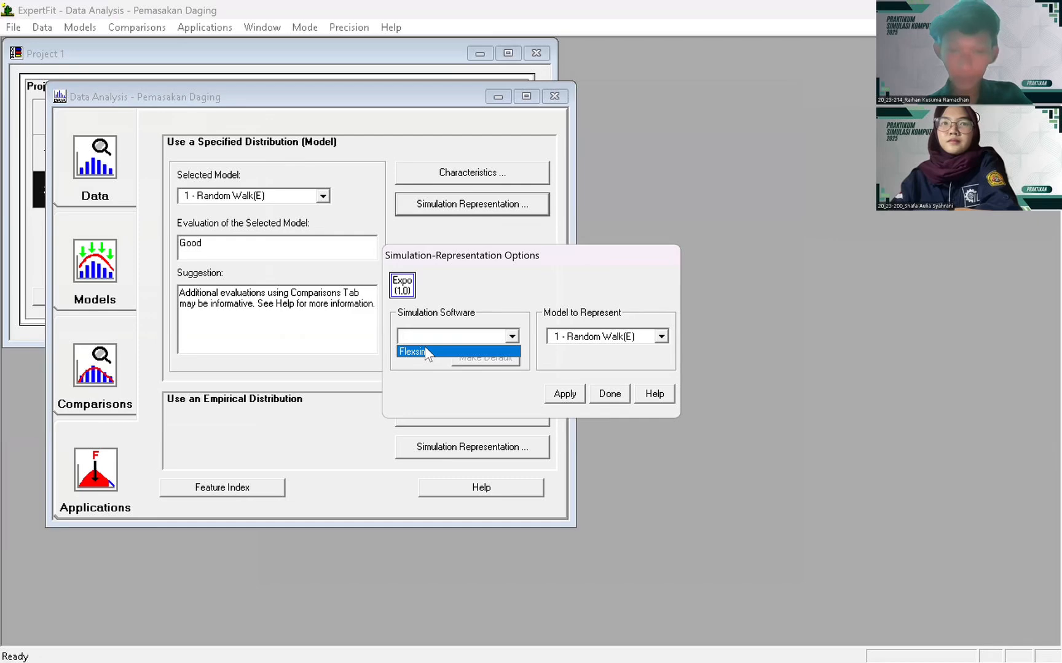
pyautogui.click(424, 352)
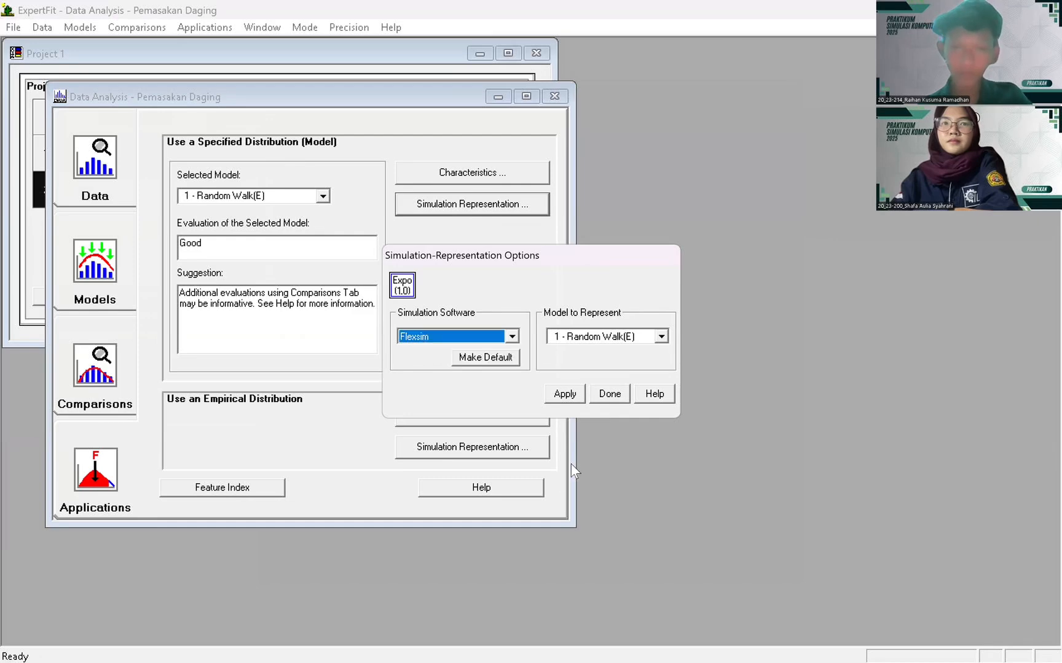
pyautogui.click(563, 395)
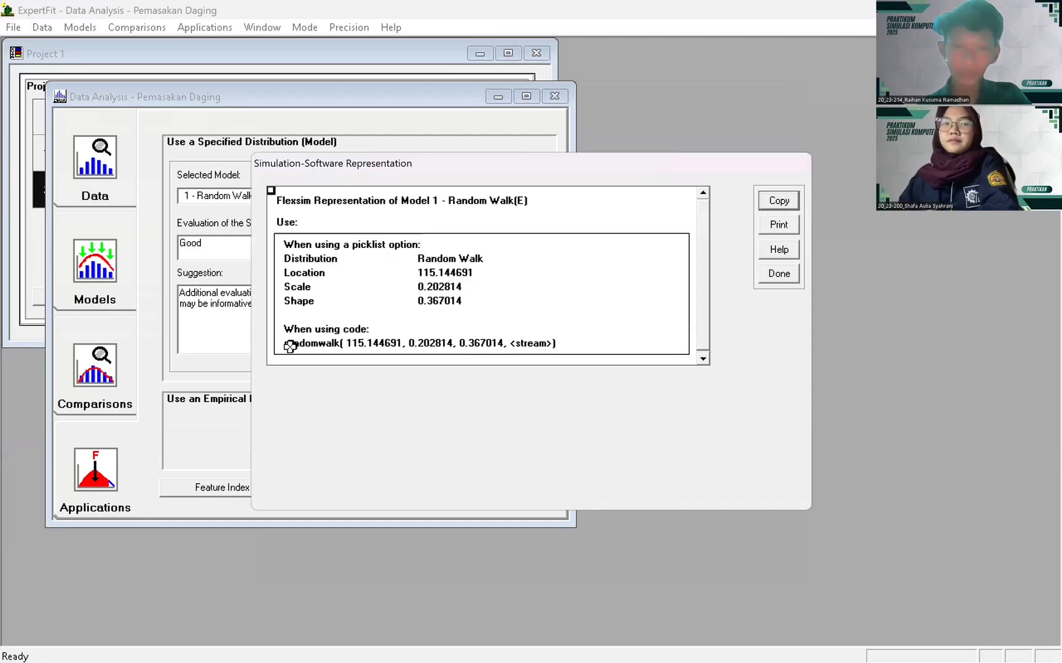
# - Copy only the randomwalk code line from the representation, then close the results, the options and the Pemasakan Daging analysis
pyautogui.click(290, 347)
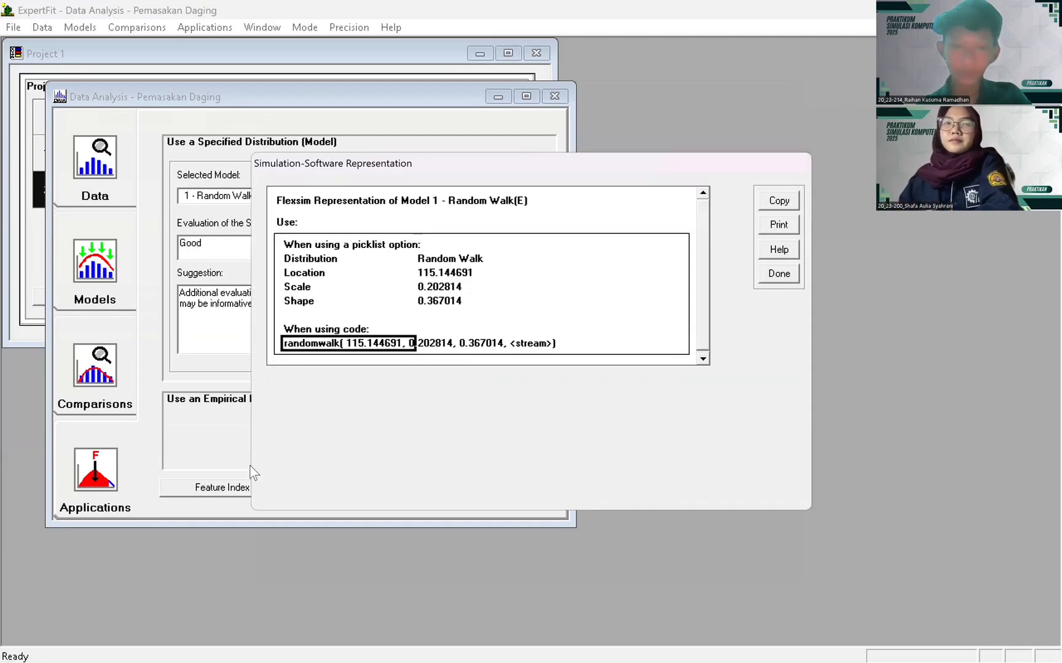
pyautogui.click(776, 205)
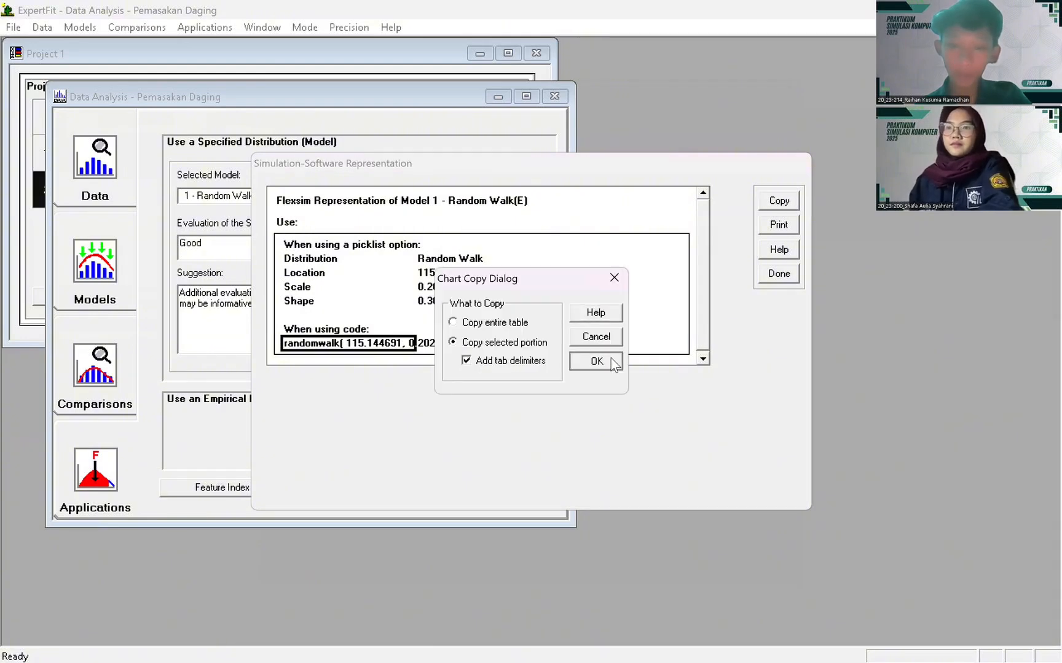
pyautogui.click(611, 360)
pyautogui.click(779, 273)
pyautogui.click(605, 398)
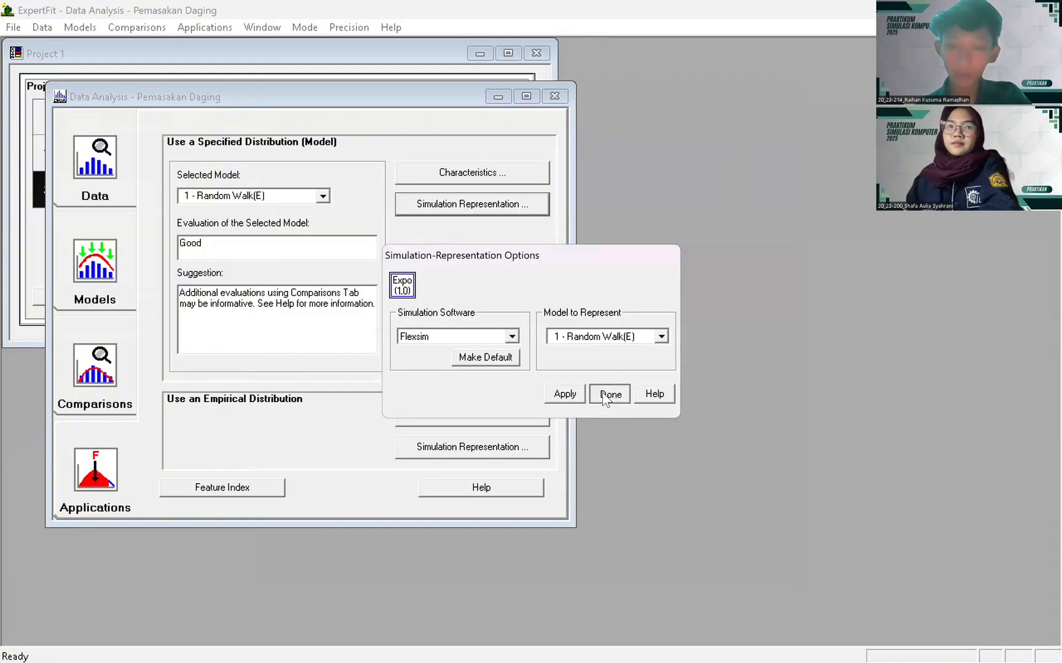
pyautogui.click(554, 98)
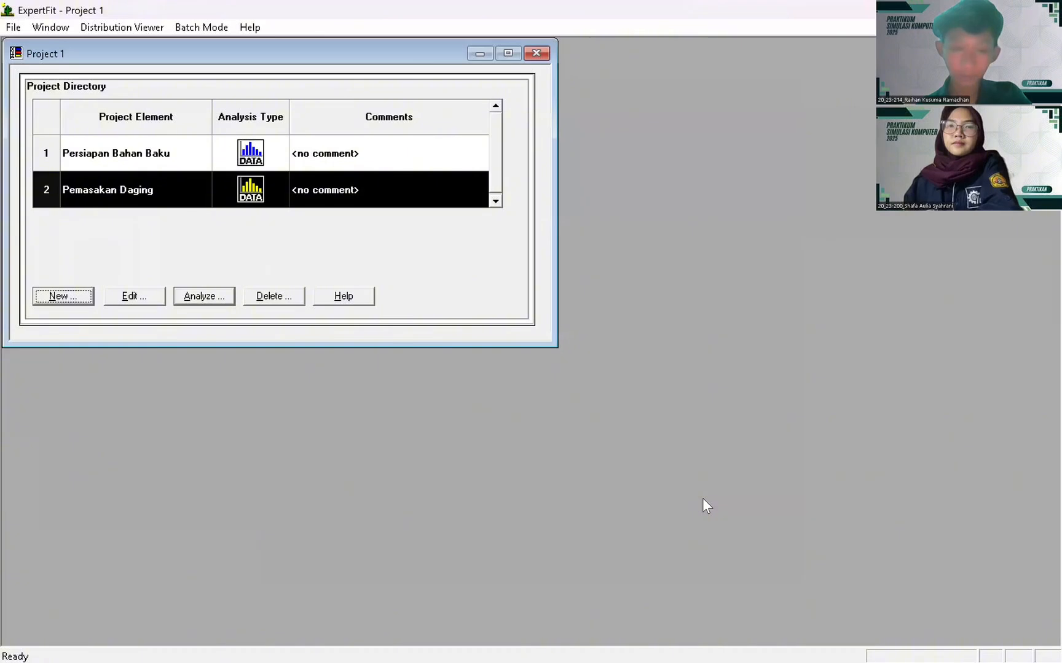
# - Switch to FlexSim and replace the Pemasakan Daging process time with the copied randomwalk expression
pyautogui.hotkey('alt', 'Tab')
pyautogui.click(435, 232)
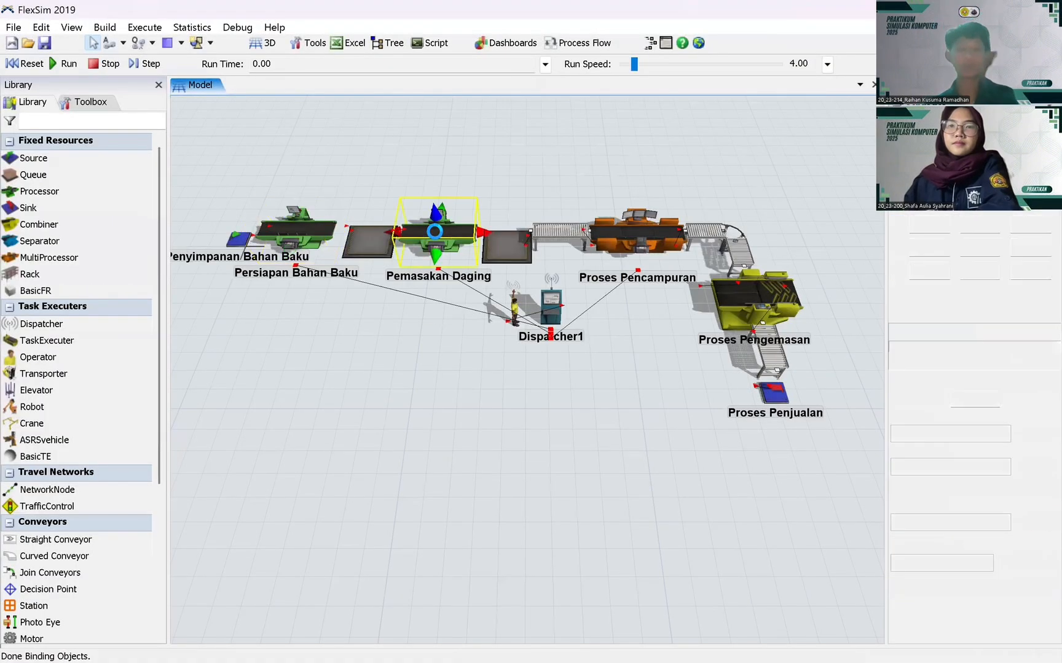
pyautogui.doubleClick(434, 231)
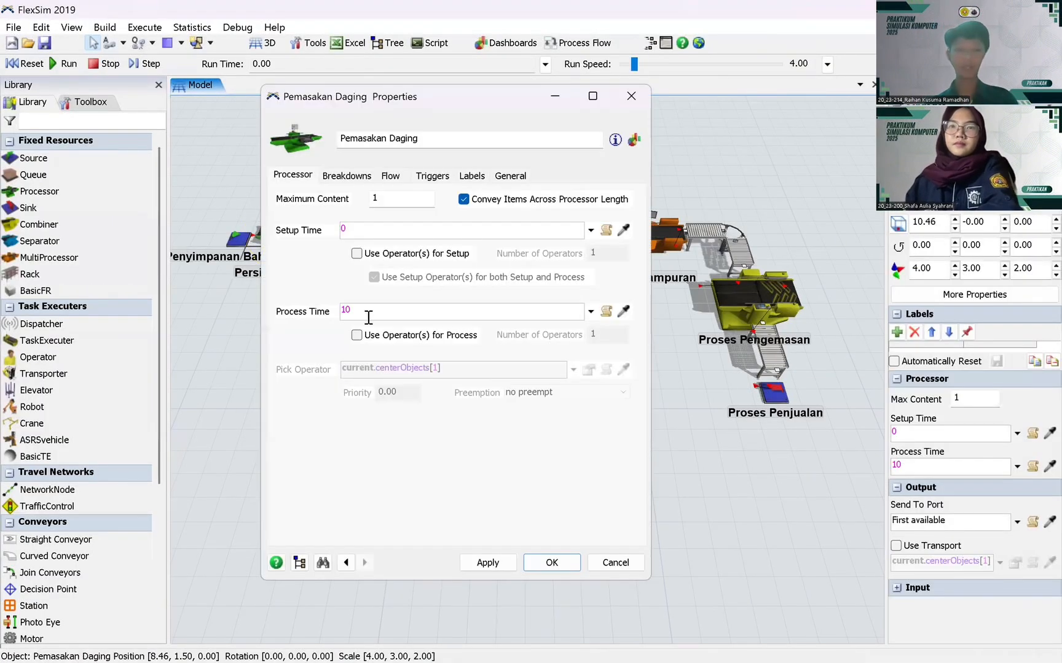
pyautogui.doubleClick(366, 311)
pyautogui.hotkey('ctrl', 'v')
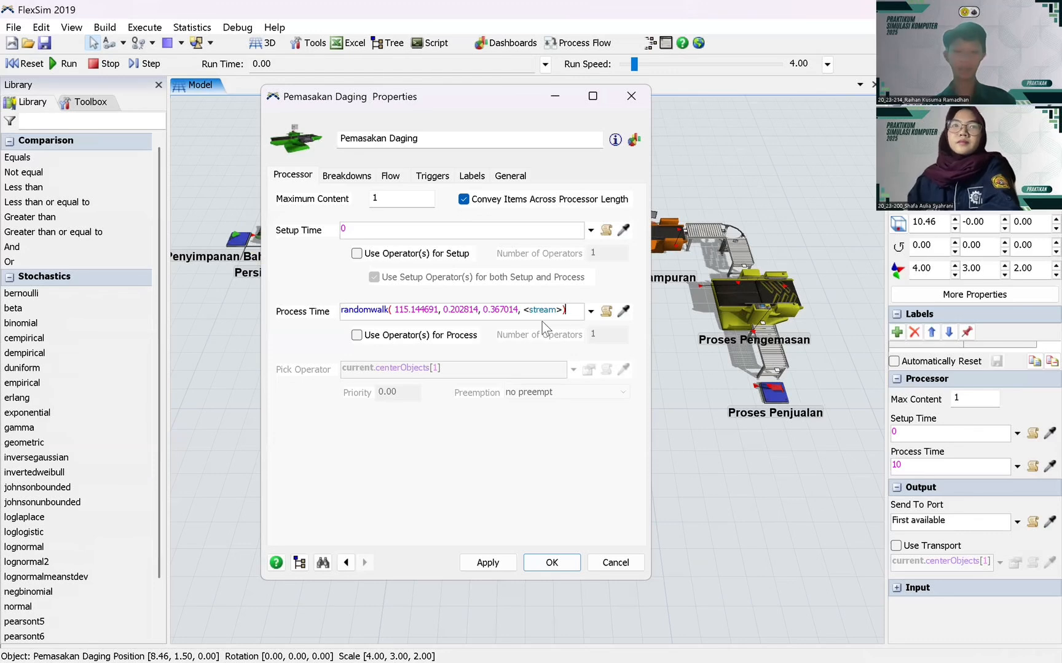
# - Replace the <stream> placeholder in the Pemasakan Daging process time with getstream(current)
pyautogui.click(529, 312)
pyautogui.press('BackSpace')
pyautogui.write('get')
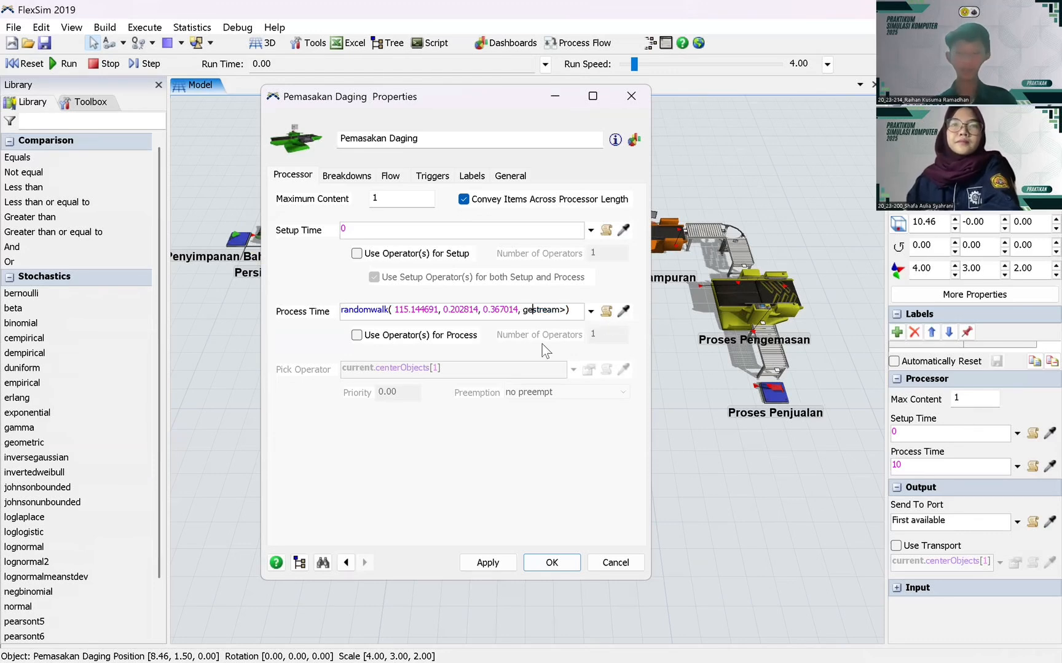
pyautogui.press('Right')
pyautogui.press('Right')
pyautogui.press('Right')
pyautogui.press('BackSpace')
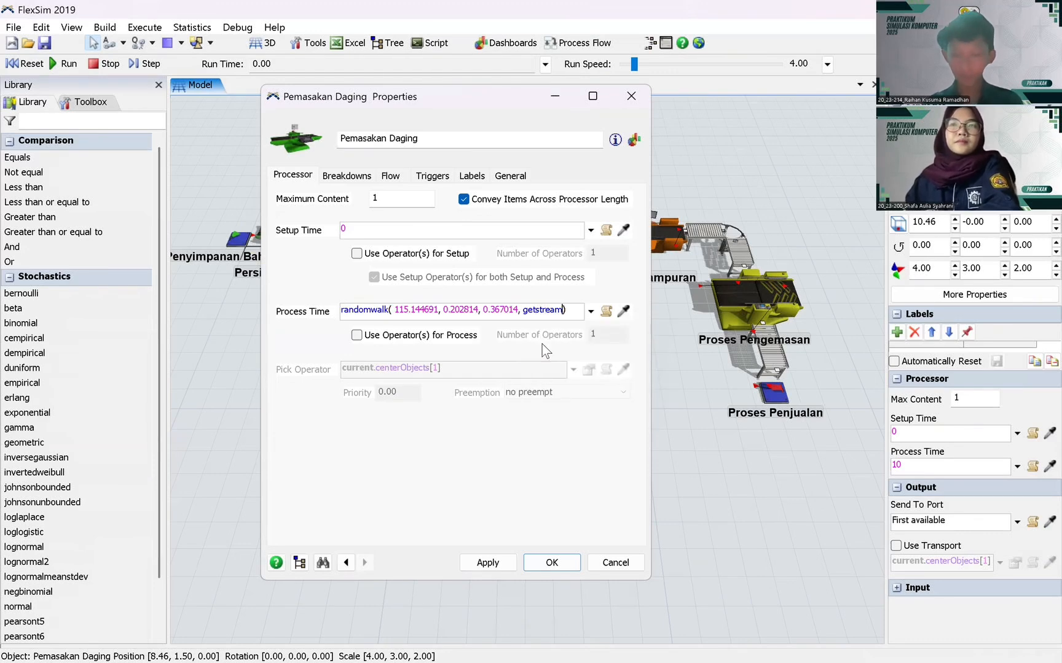
pyautogui.write('(curre')
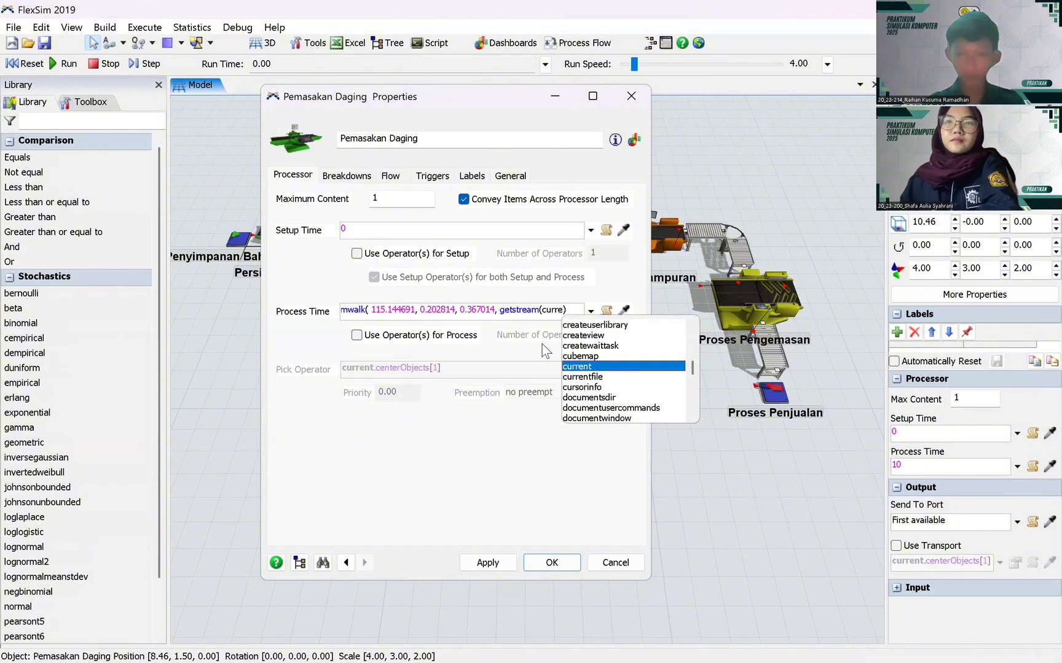
pyautogui.write('nt)')
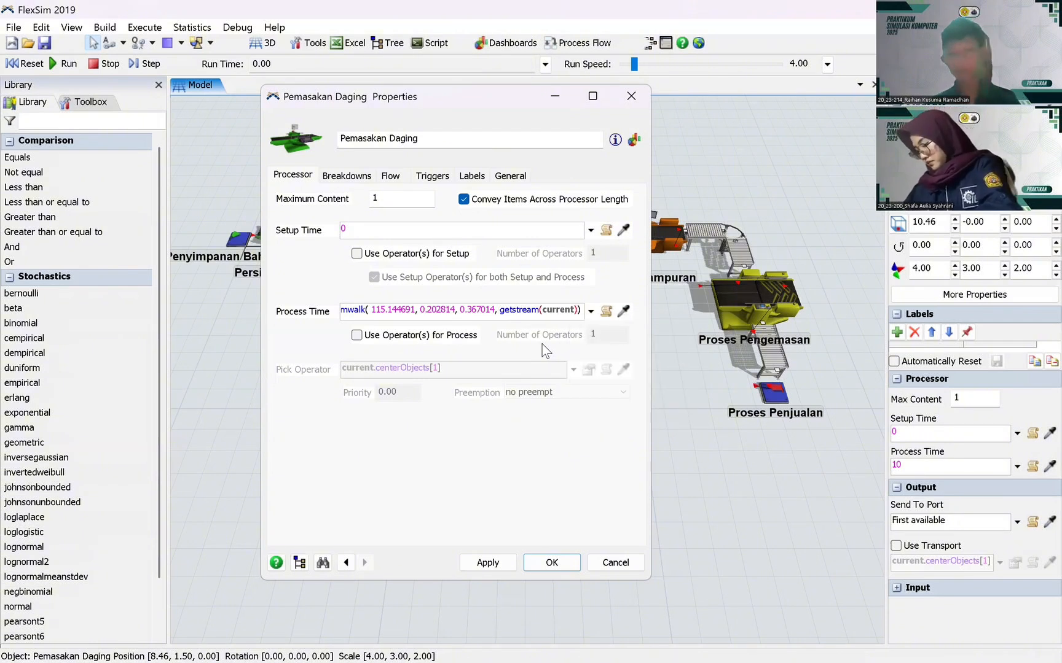
pyautogui.click(595, 445)
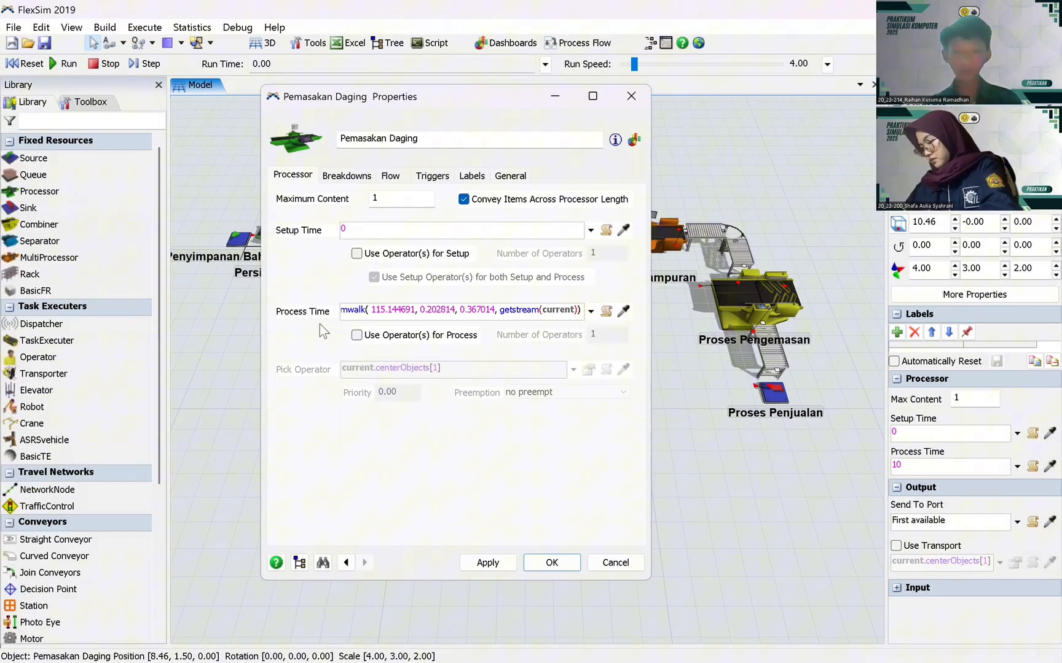
# - Enable operator use for processing at Pemasakan Daging, then apply and close its properties
pyautogui.click(357, 335)
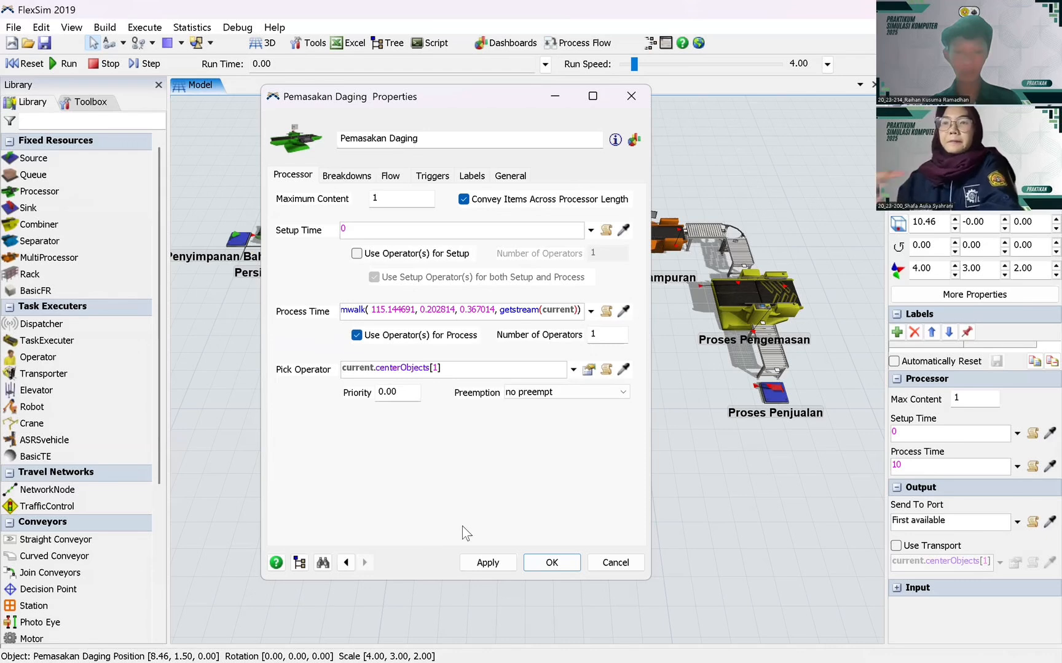
pyautogui.click(486, 562)
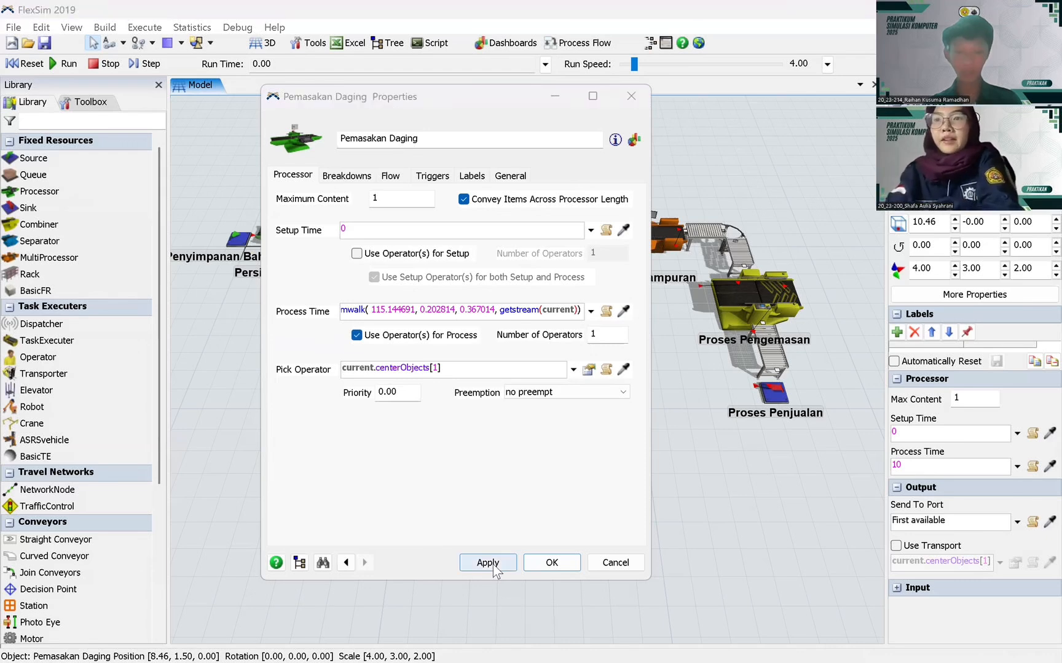
pyautogui.click(560, 567)
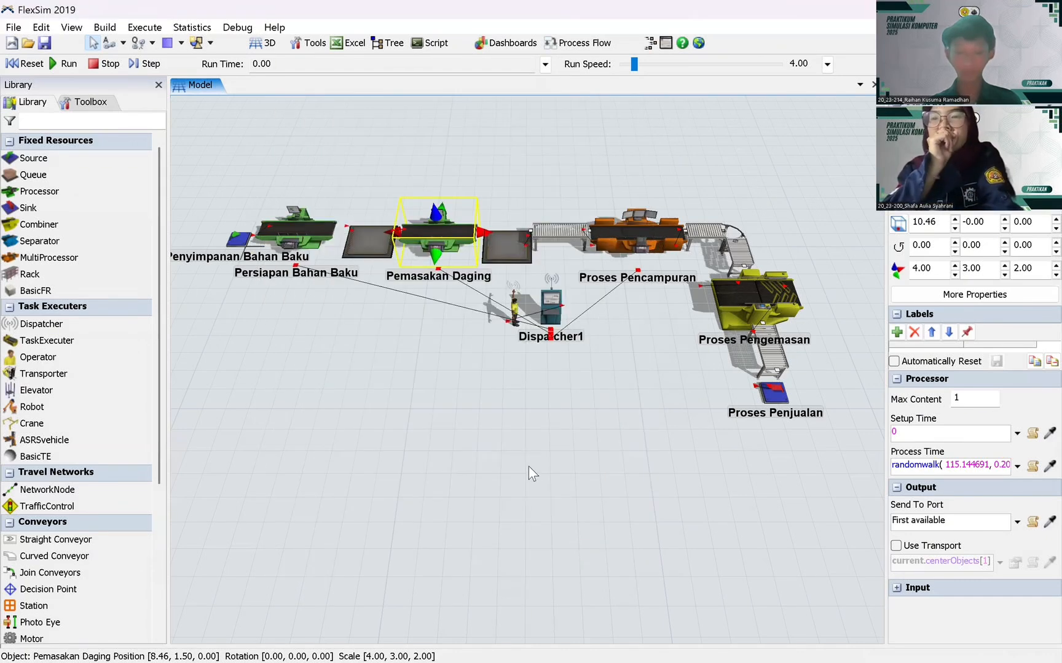
pyautogui.click(528, 466)
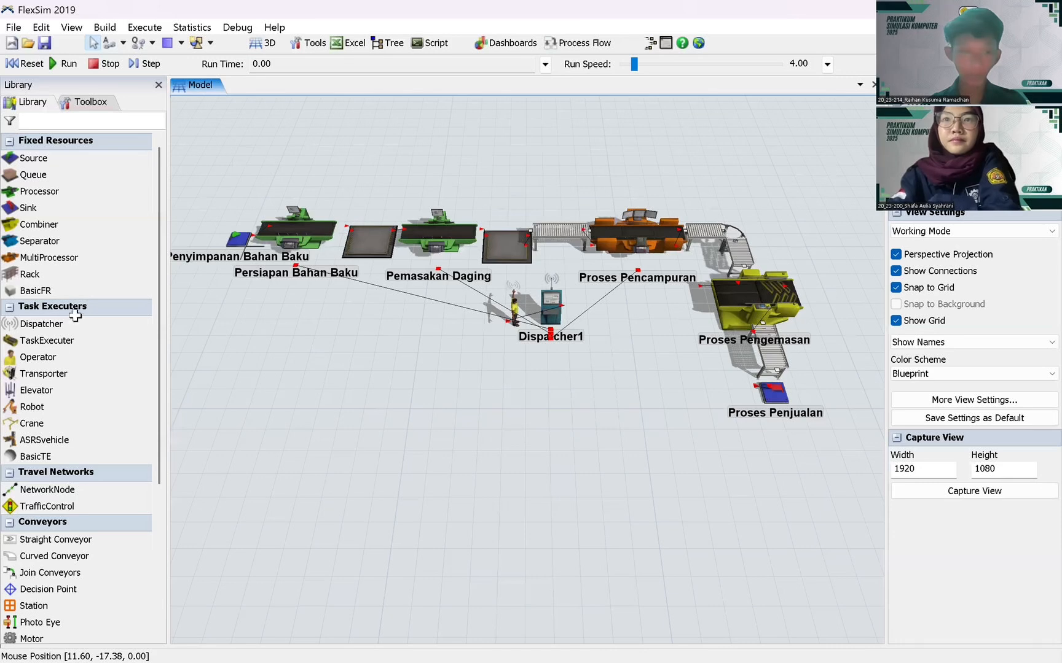
# - Switch to the Excel observation workbook and copy the Penyusunan Burger values in B10:K10
pyautogui.hotkey('alt', 'Tab')
pyautogui.moveTo(73, 315); pyautogui.dragTo(407, 314)
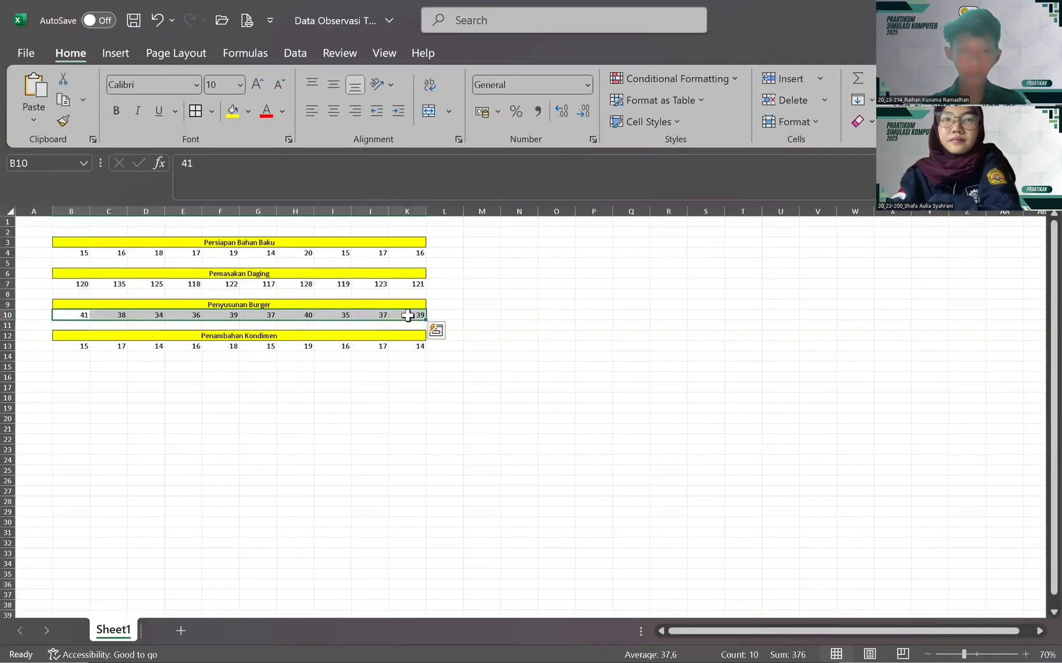
pyautogui.hotkey('ctrl', 'c')
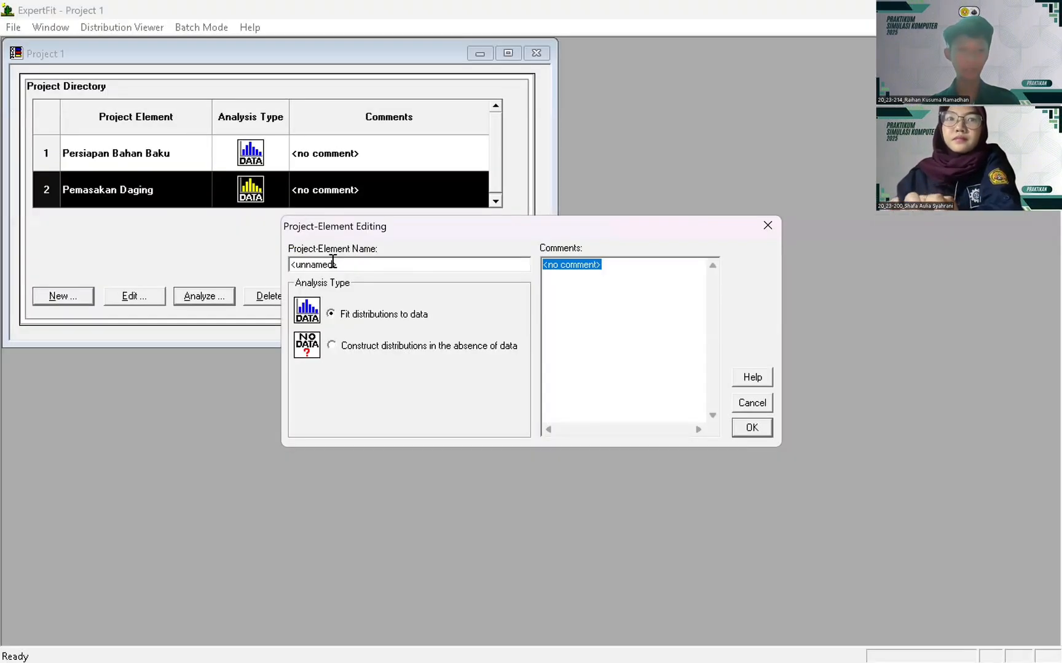
# - In ExpertFit, create a project element named Penyusunan Burger for fitting distributions to data, and open its analysis
pyautogui.doubleClick(326, 264)
pyautogui.write('Peny')
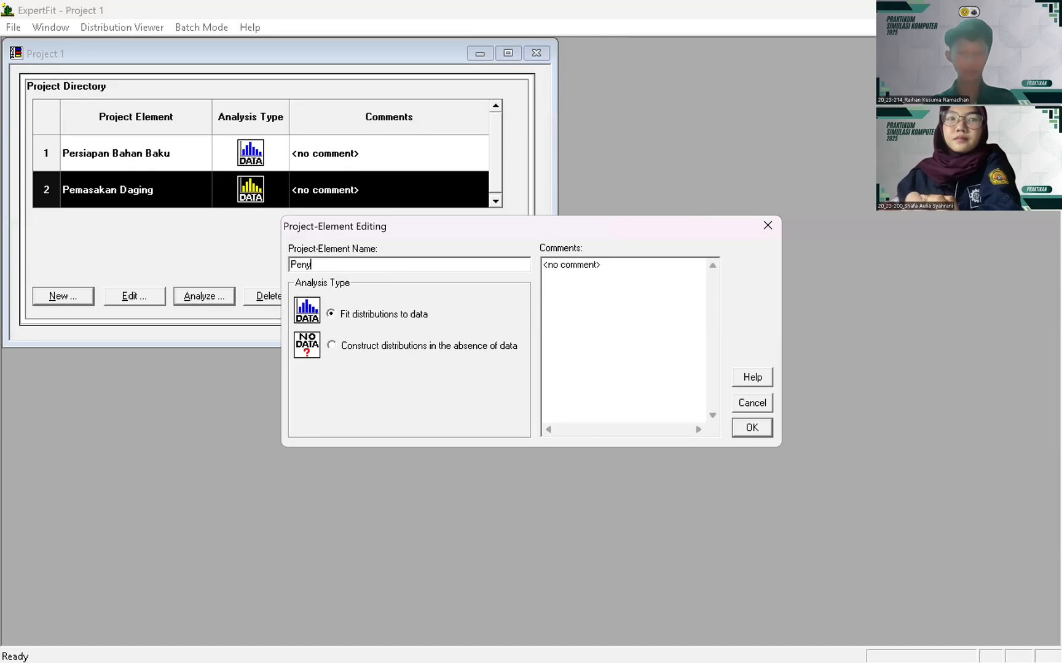
pyautogui.write('usunan Burger')
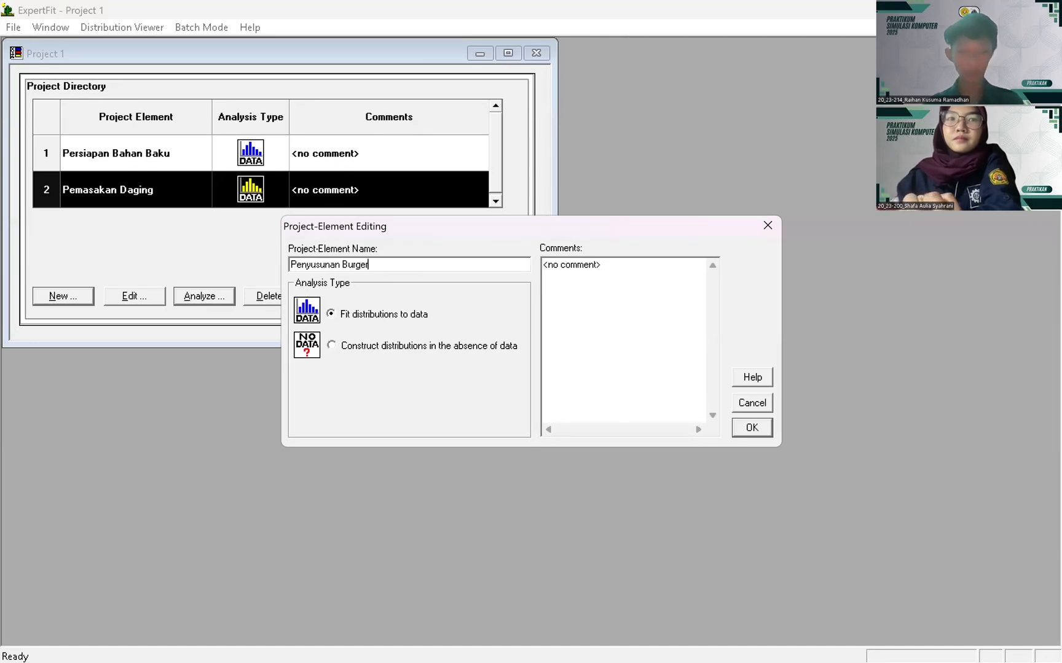
pyautogui.click(752, 427)
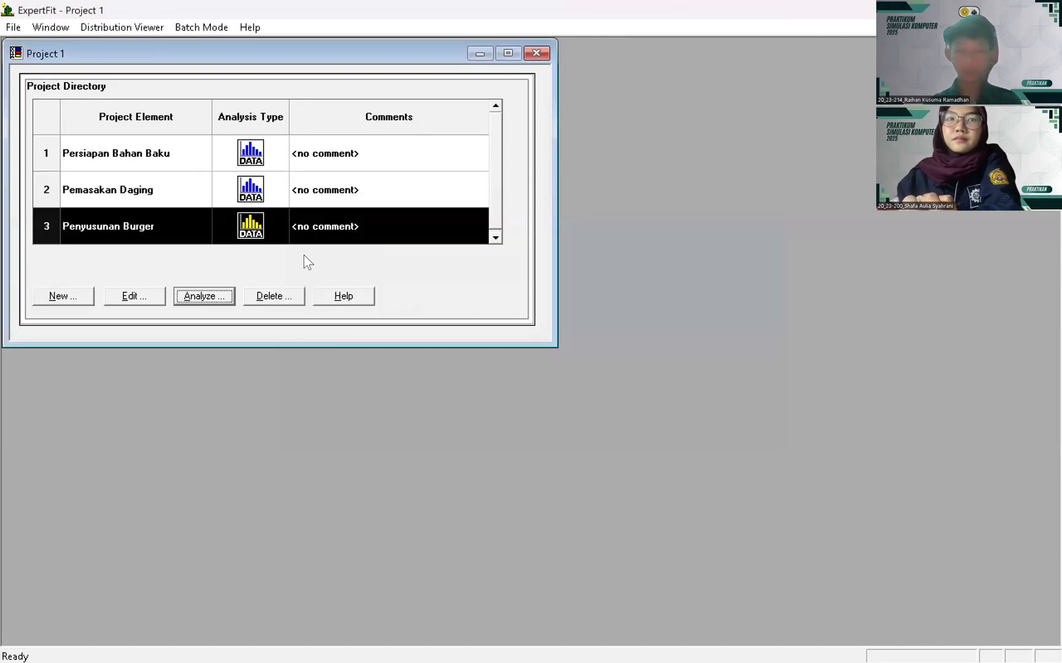
pyautogui.click(203, 296)
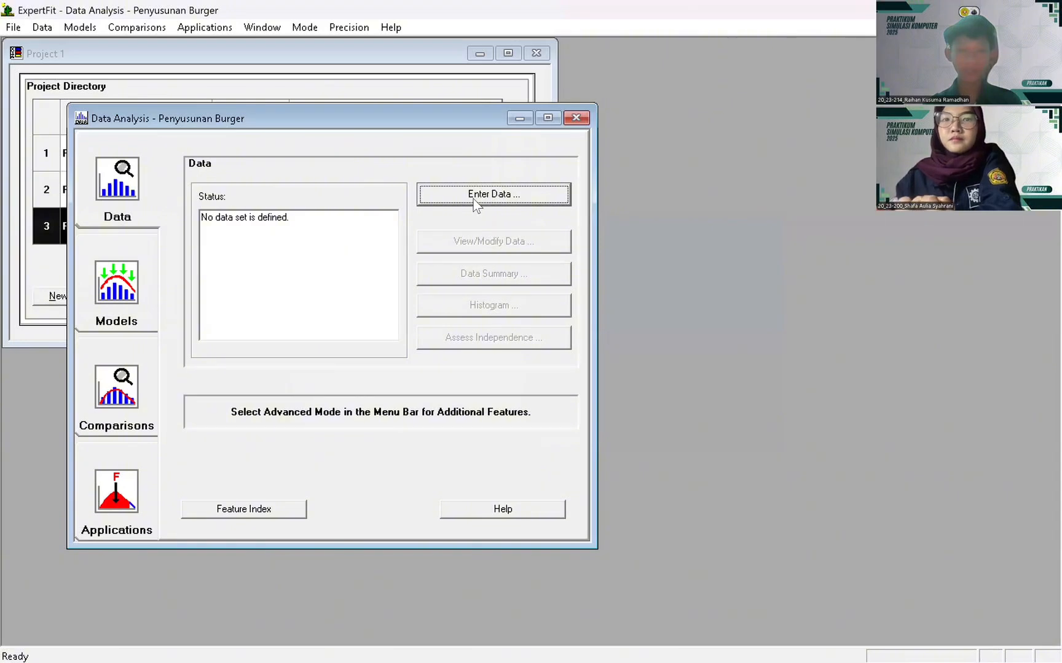
# - Enter the copied observations from the clipboard as the real-valued Penyusunan Burger data set
pyautogui.click(474, 195)
pyautogui.click(484, 322)
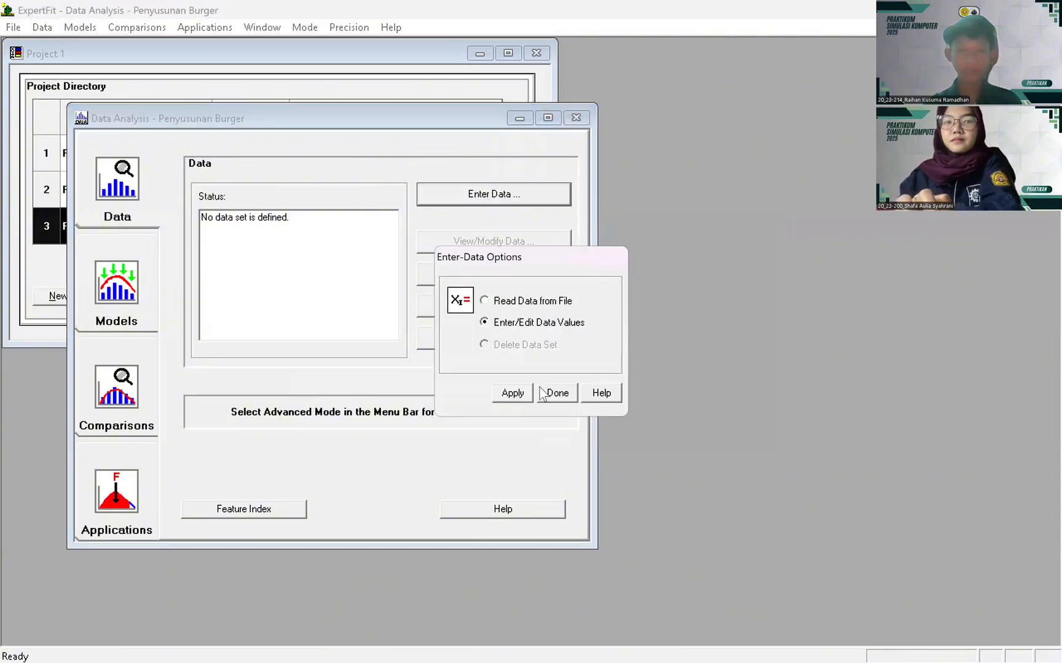
pyautogui.click(512, 393)
pyautogui.click(569, 430)
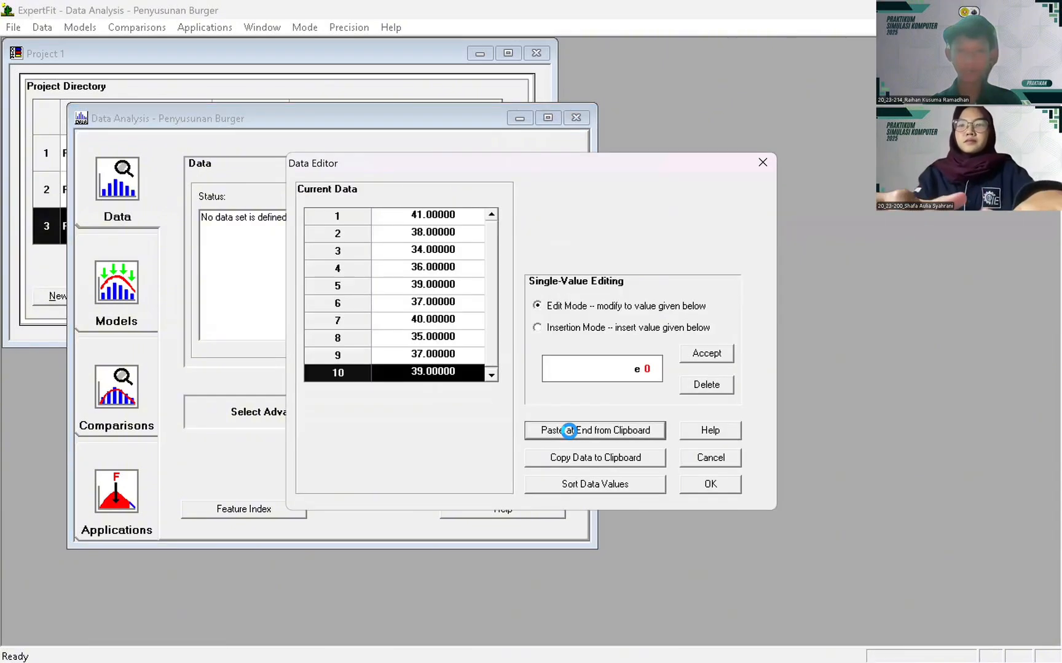
pyautogui.click(711, 484)
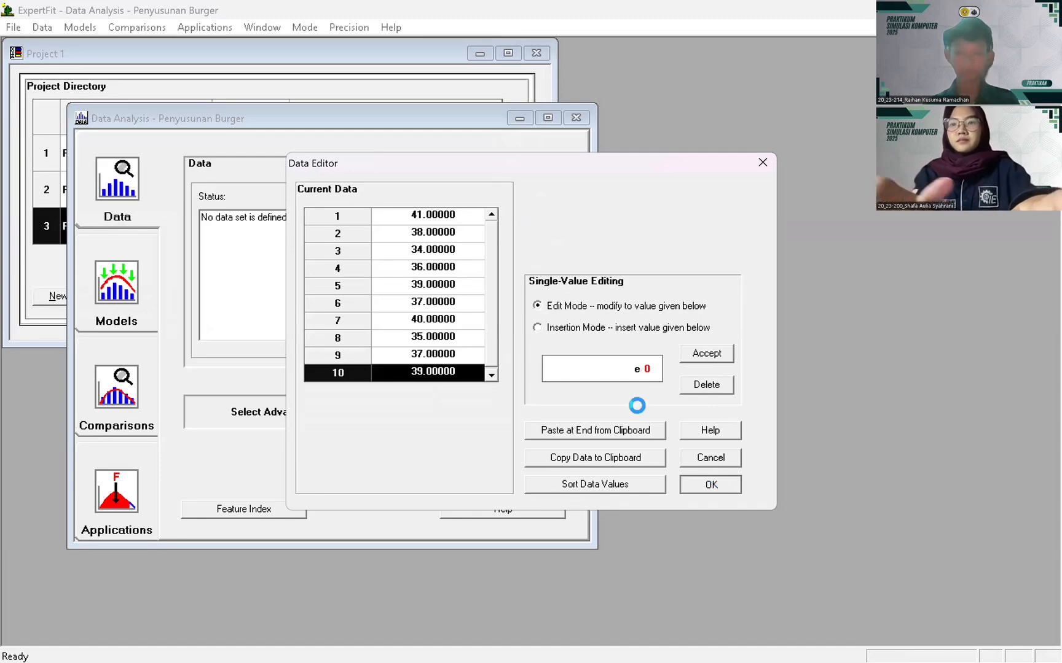
pyautogui.click(693, 265)
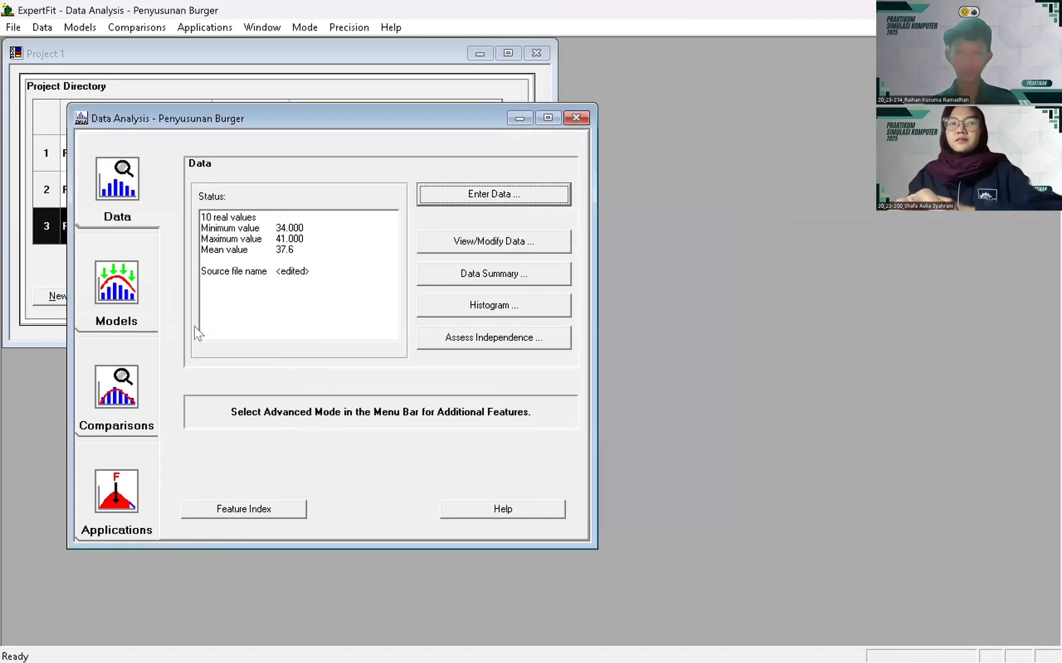
# - Run automated fitting on the Penyusunan Burger data and close the fitting results
pyautogui.click(125, 299)
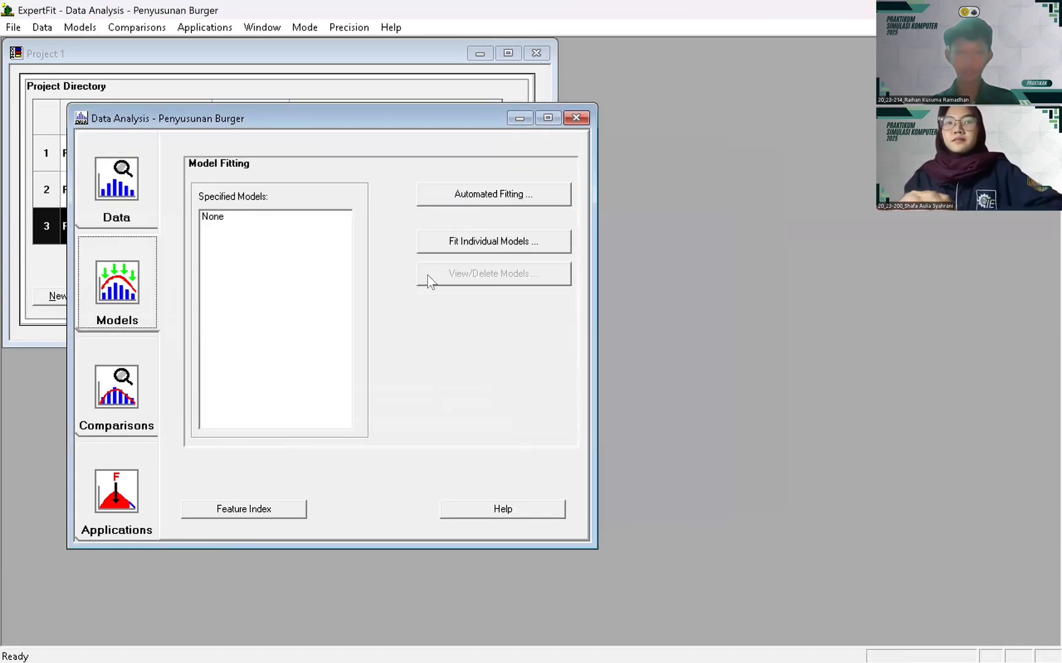
pyautogui.click(449, 194)
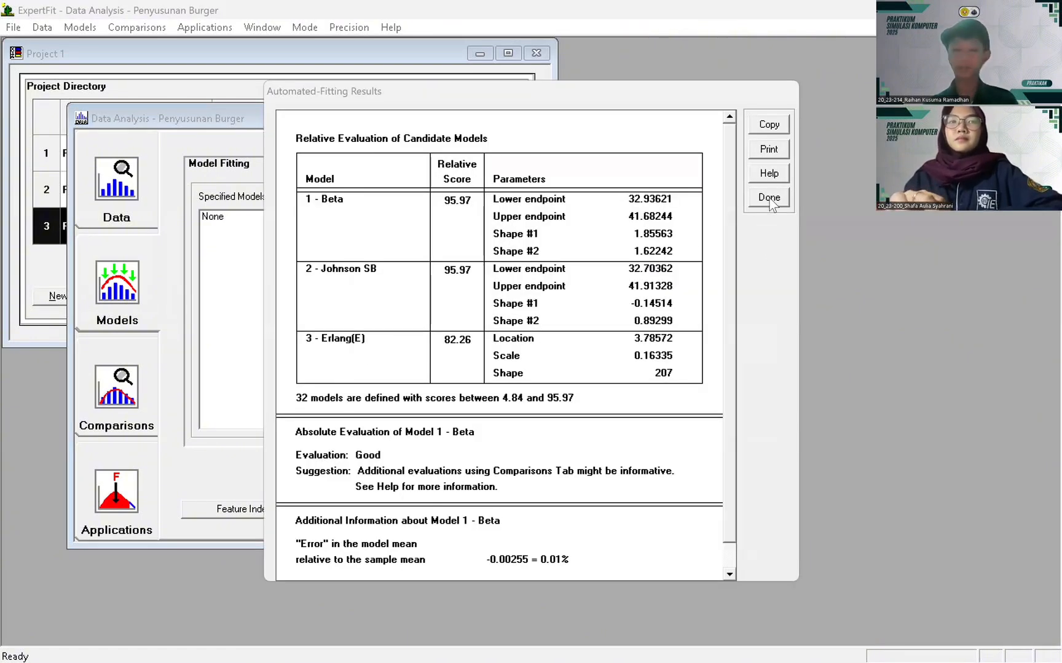
pyautogui.click(769, 198)
# - Generate the Flexsim simulation representation of the fitted 1 - Beta model for Penyusunan Burger
pyautogui.click(117, 491)
pyautogui.click(534, 233)
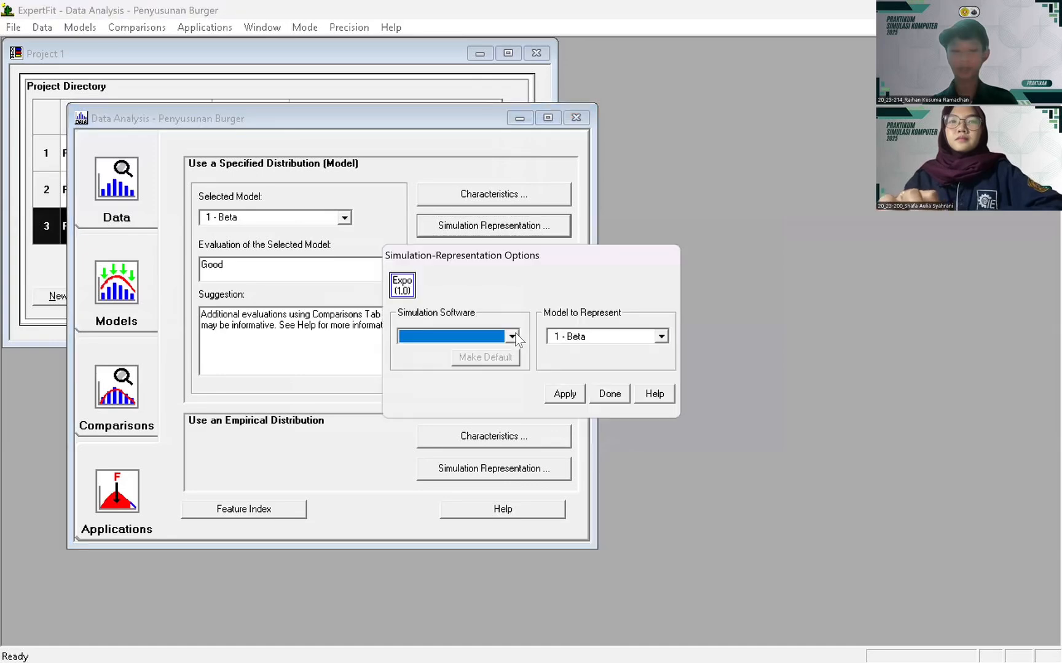
pyautogui.click(513, 337)
pyautogui.click(458, 354)
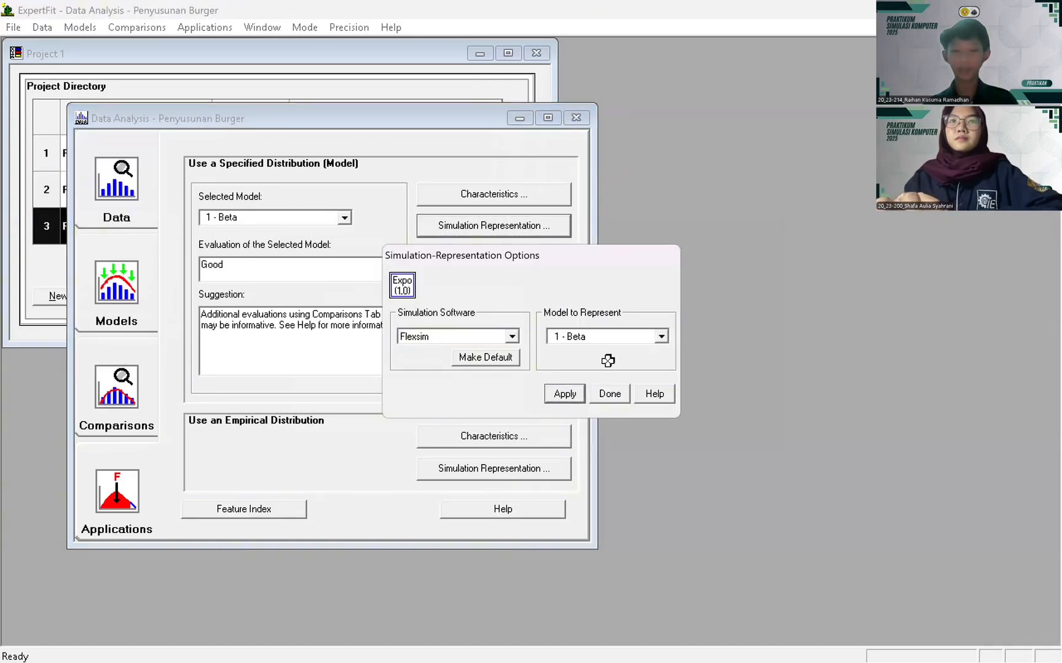
pyautogui.click(564, 394)
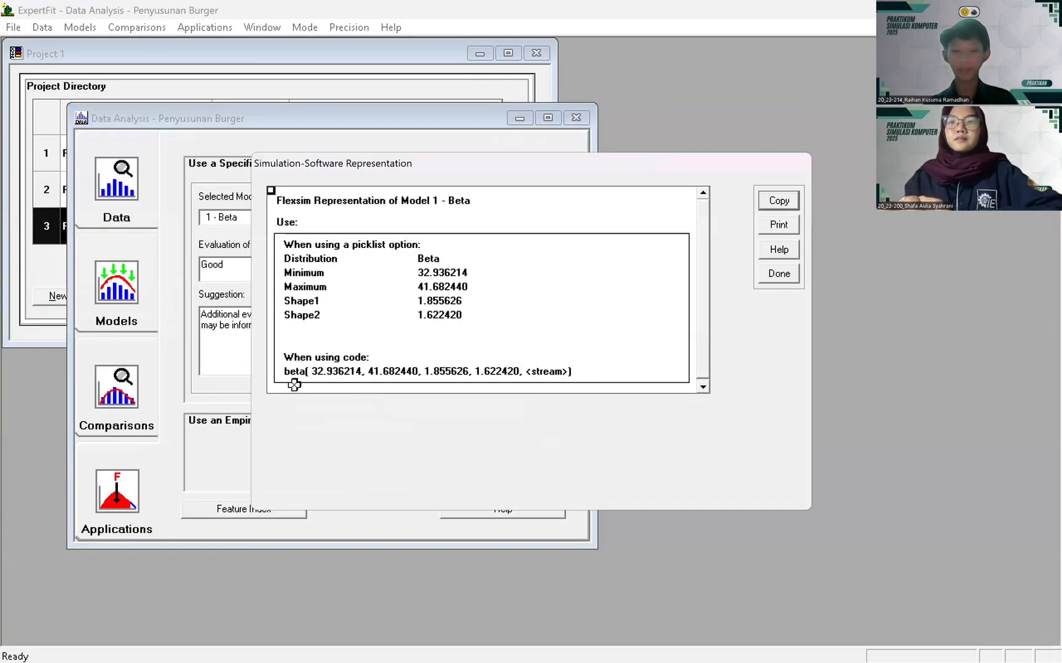
# - Copy the beta code expression from the representation and close the Penyusunan Burger analysis
pyautogui.click(786, 202)
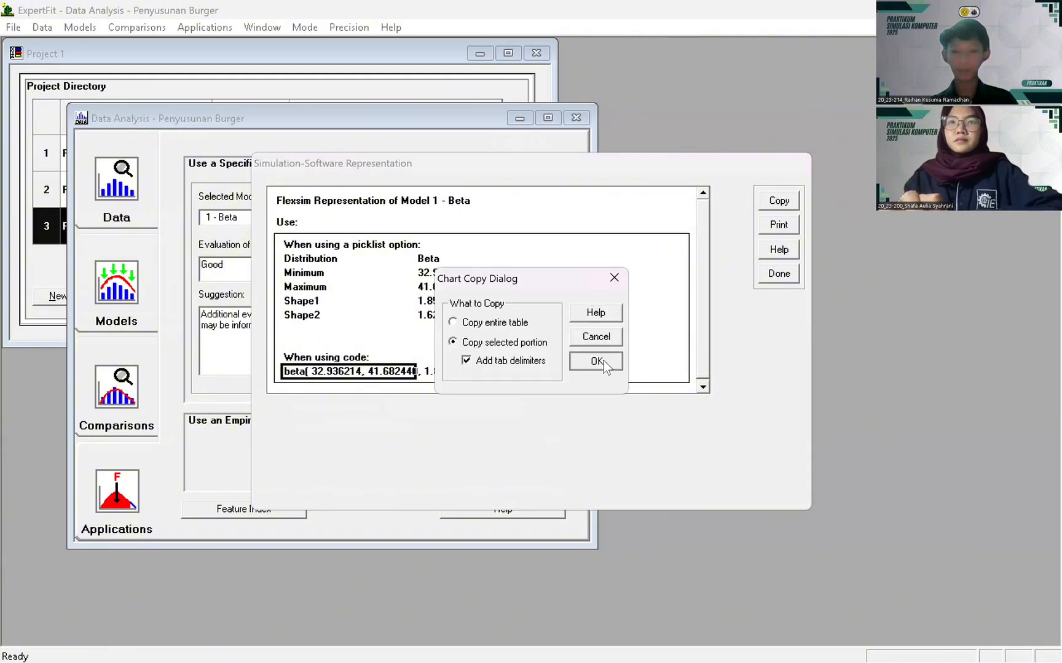
pyautogui.click(596, 361)
pyautogui.click(779, 274)
pyautogui.click(609, 396)
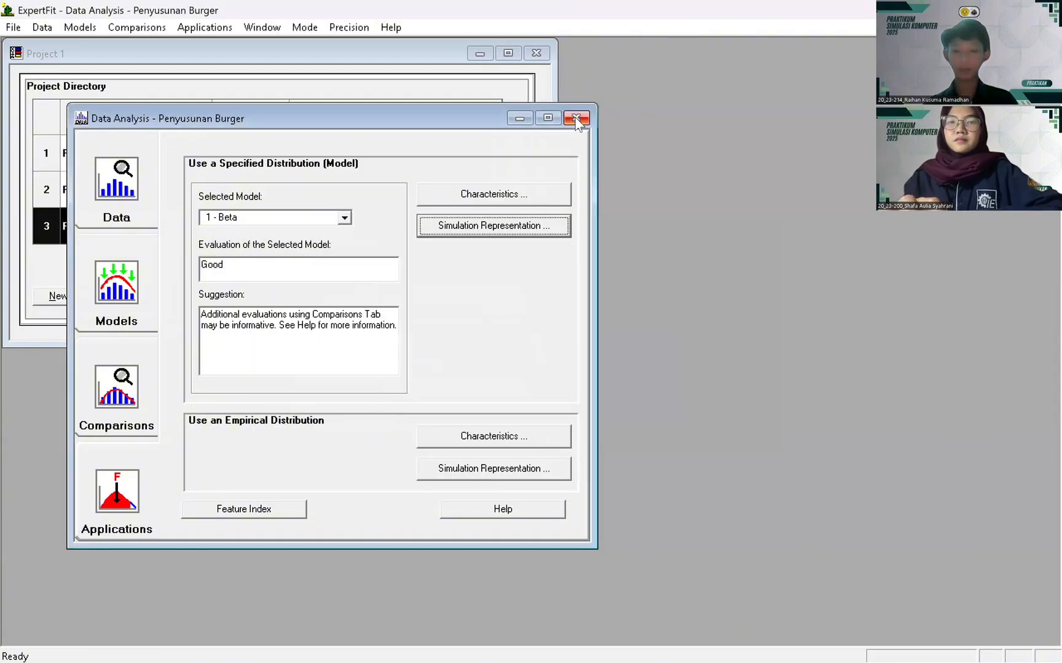
pyautogui.click(576, 119)
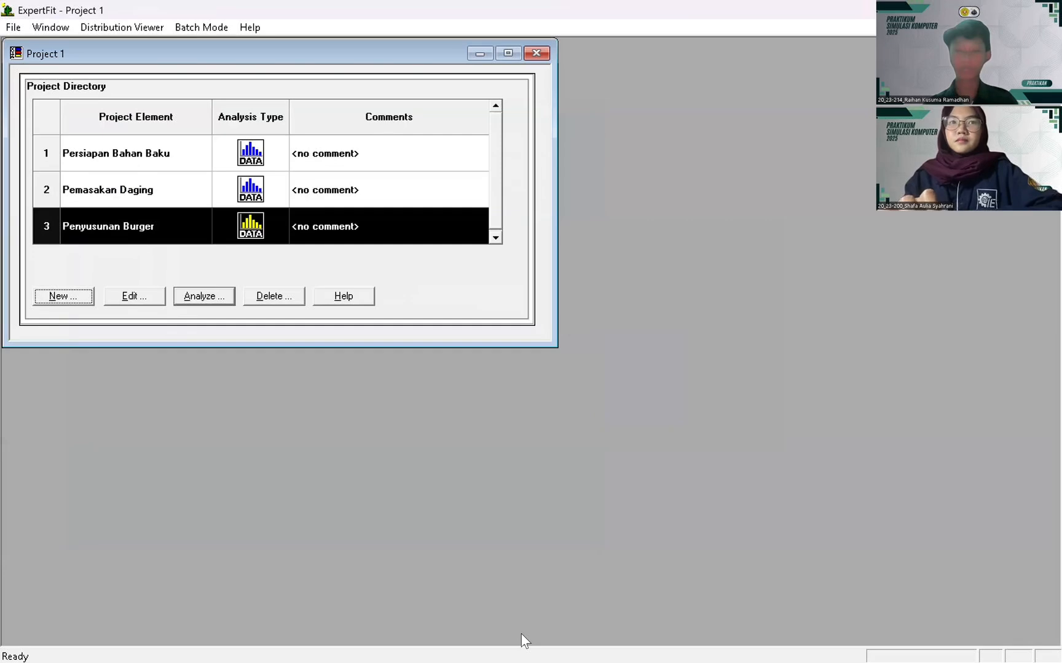
# - Switch to FlexSim and replace the Penyusunan Burger process time in the Proses Pencampuran properties with the copied beta expression
pyautogui.hotkey('alt', 'Tab')
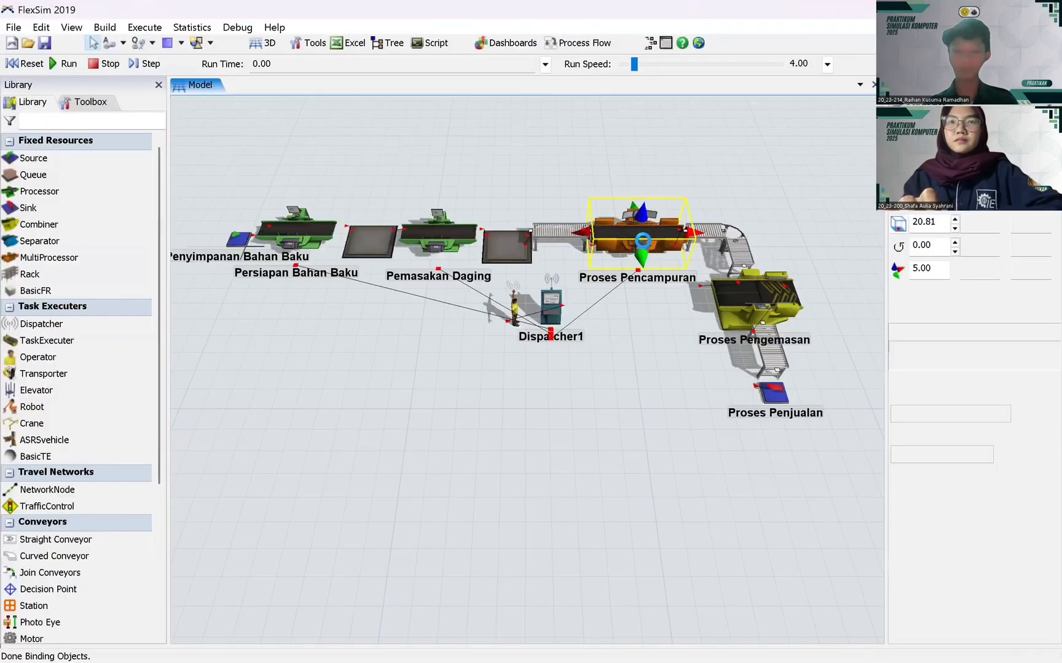
pyautogui.doubleClick(642, 240)
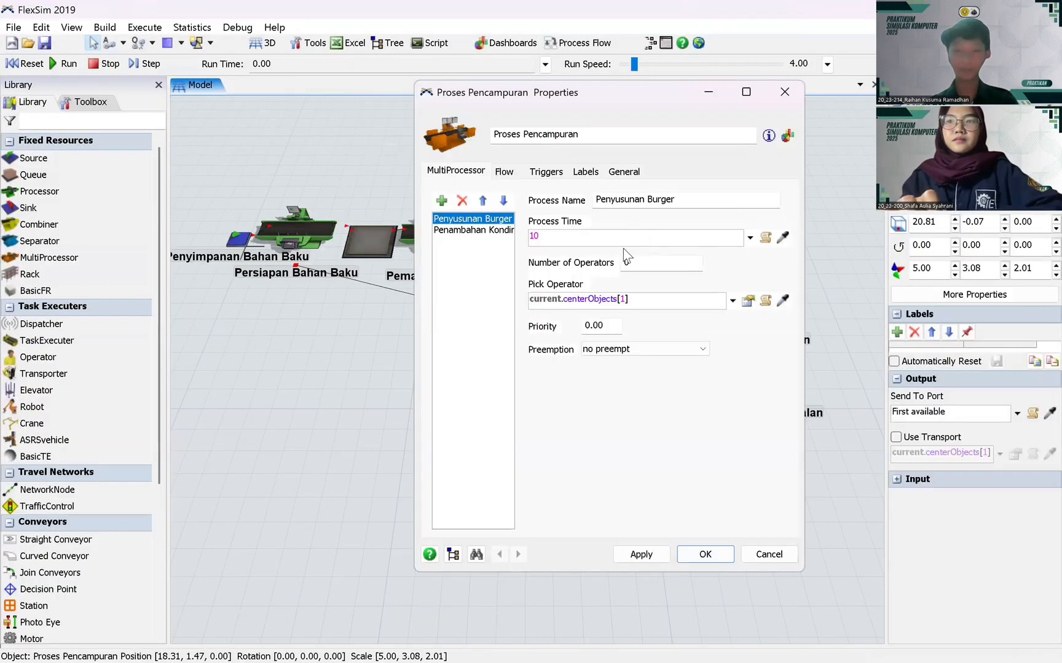
pyautogui.moveTo(548, 238); pyautogui.dragTo(527, 237)
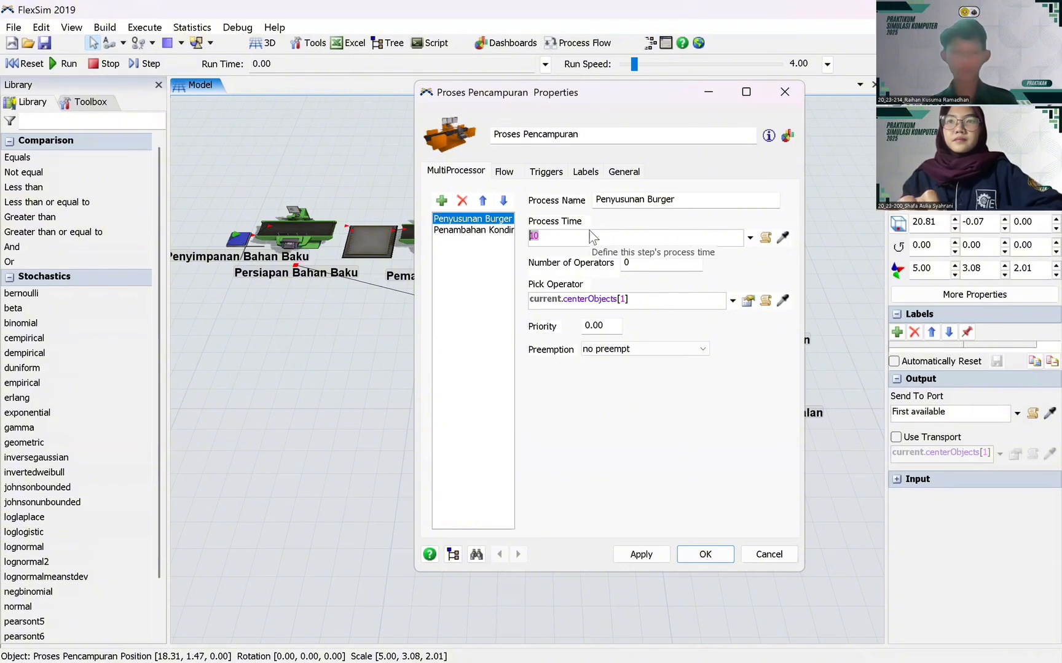
pyautogui.hotkey('ctrl', 'v')
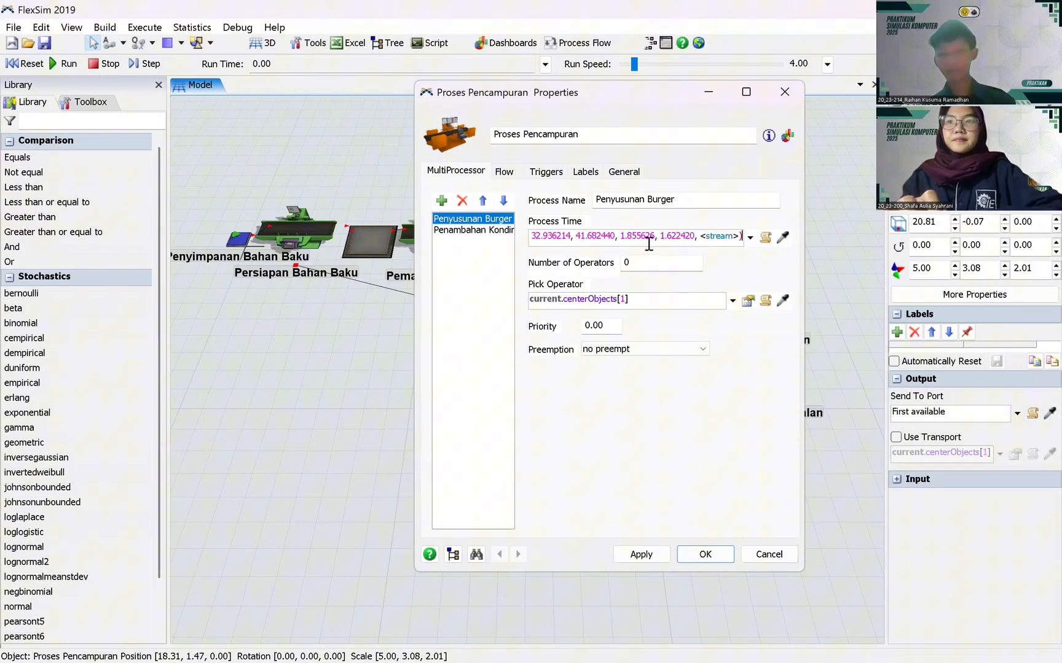
# - Replace the <stream> placeholder in the Penyusunan Burger process time with getstream(current) and apply the change
pyautogui.click(703, 238)
pyautogui.press('BackSpace')
pyautogui.write('get')
pyautogui.press('Right')
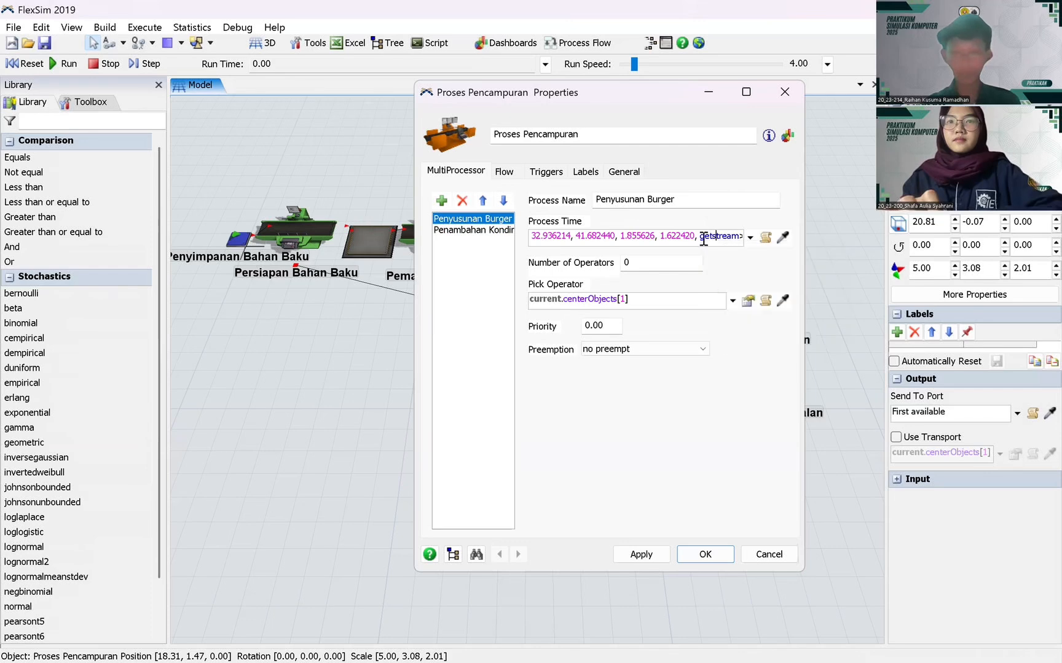
pyautogui.press('Right')
pyautogui.press('Right')
pyautogui.press('Delete')
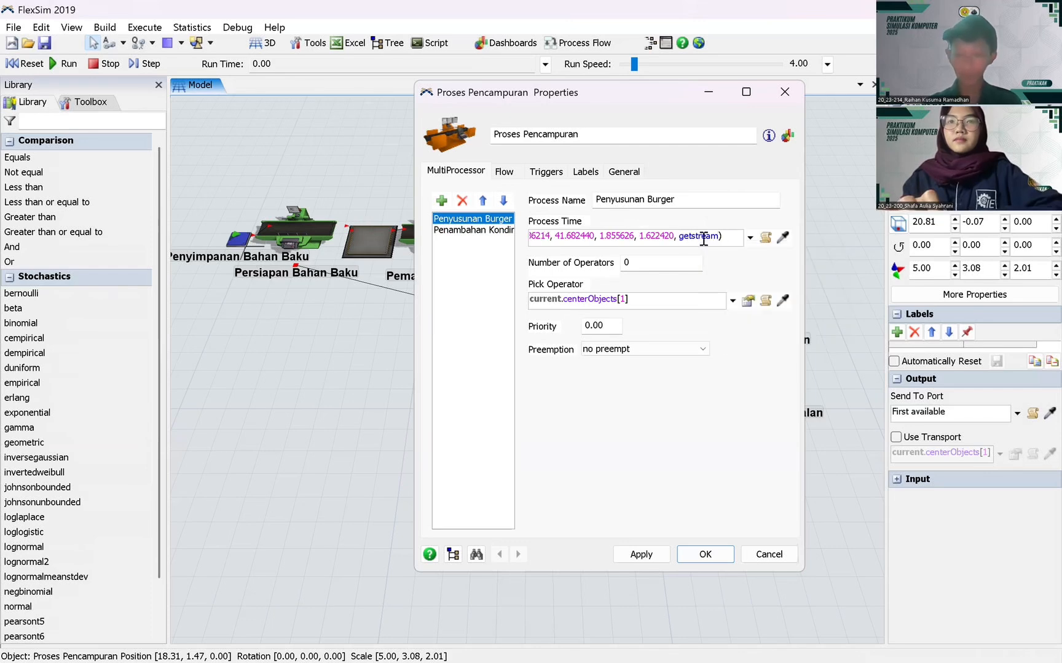
pyautogui.write('(current')
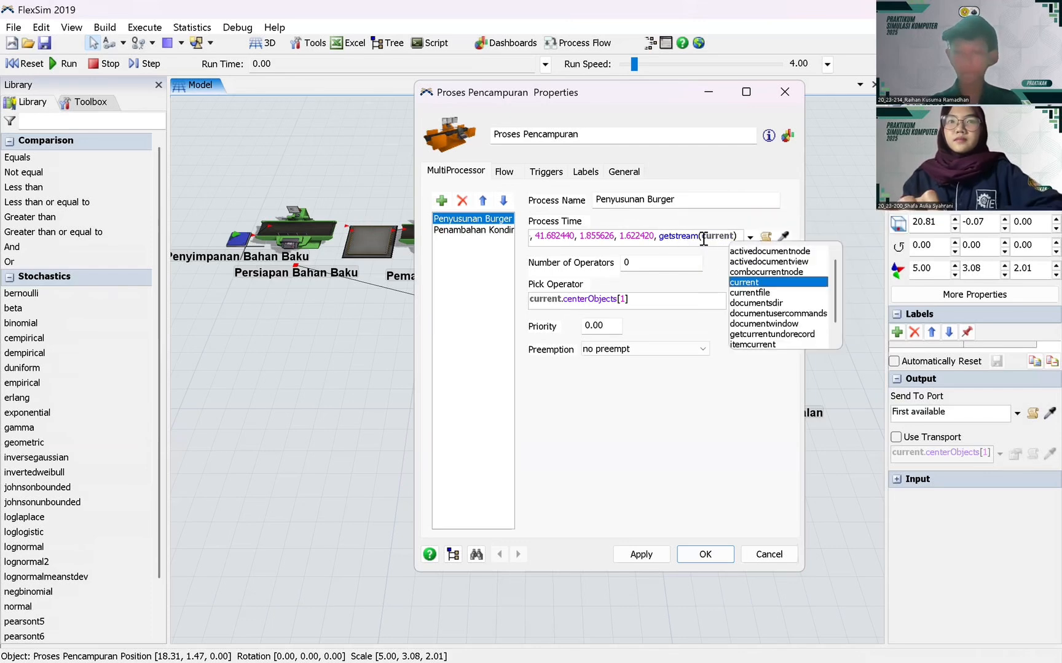
pyautogui.press('Escape')
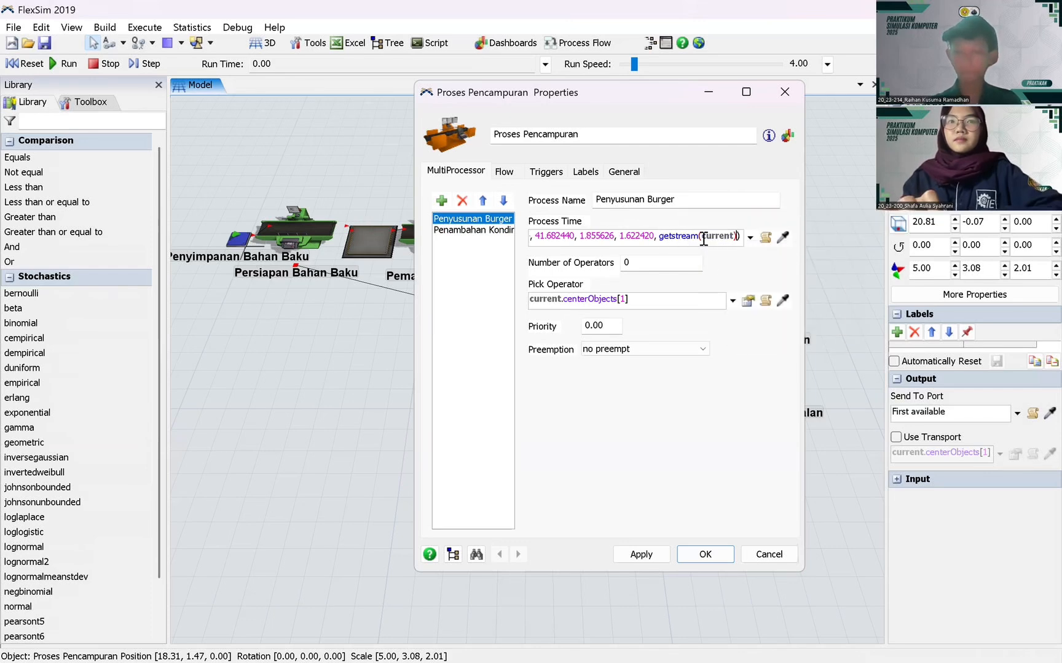
pyautogui.click(664, 436)
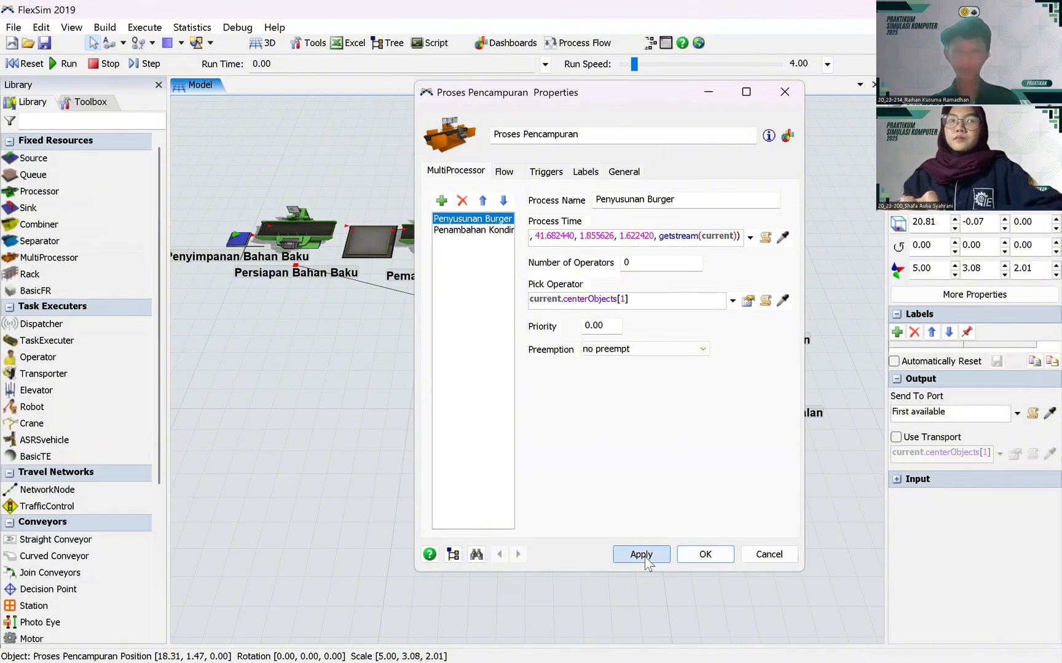
pyautogui.click(640, 554)
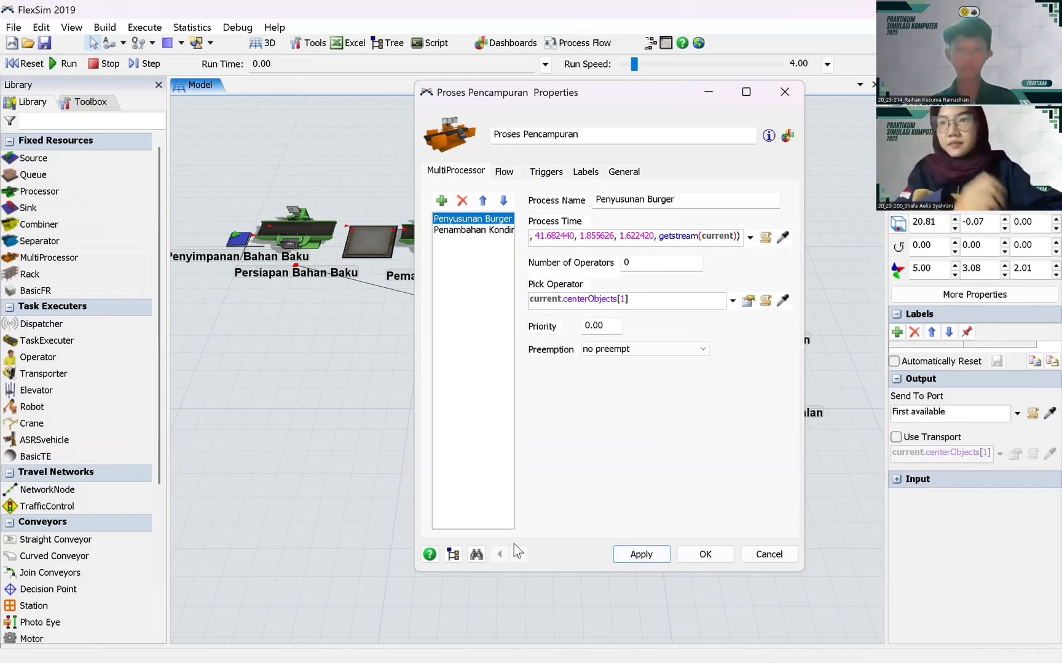
# - Switch to the Excel observation workbook and copy the Penambahan Kondimen values in B13:K13
pyautogui.hotkey('alt', 'Tab')
pyautogui.moveTo(81, 346); pyautogui.dragTo(417, 348)
pyautogui.hotkey('ctrl', 'c')
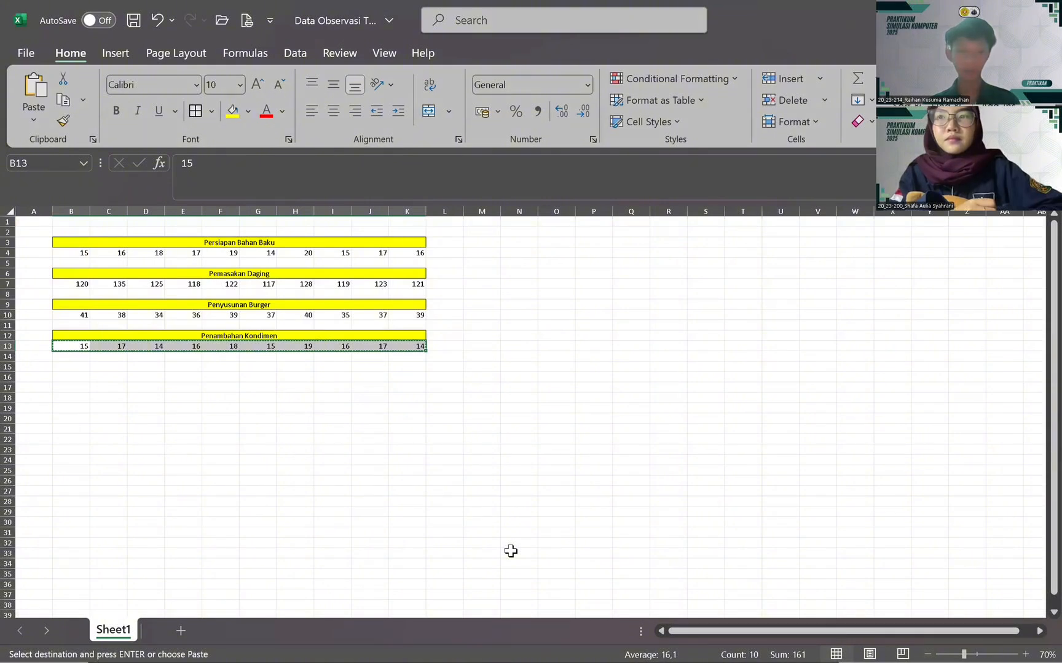
# - In ExpertFit, create a project element named Penambahan Kondimen for fitting distributions to data, and open its analysis
pyautogui.hotkey('alt', 'Tab')
pyautogui.write('Penam')
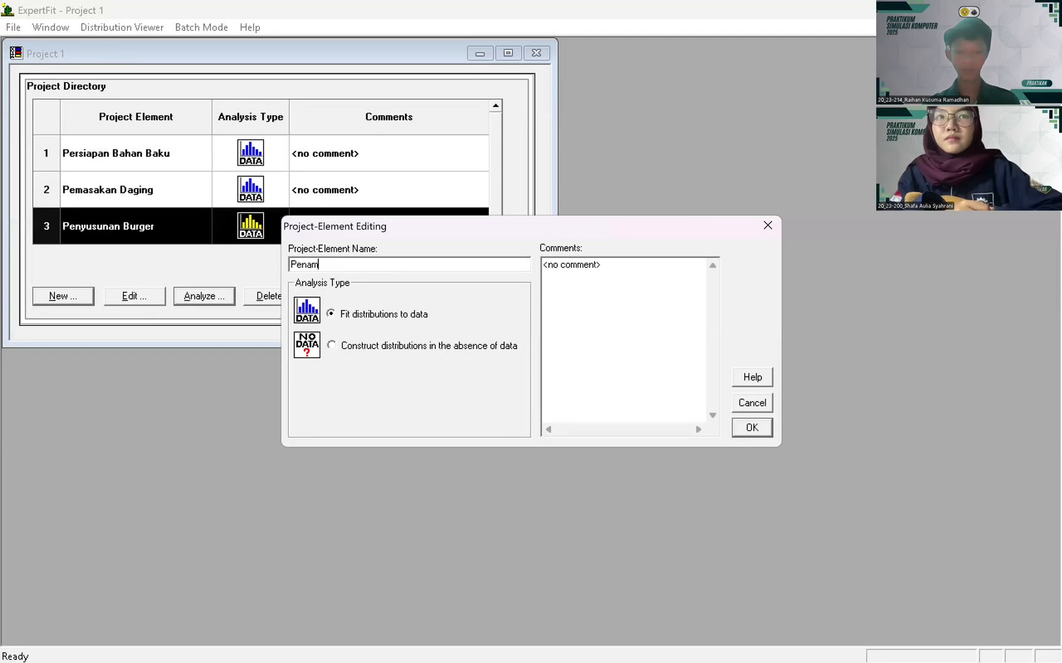
pyautogui.write('bahan Kodn')
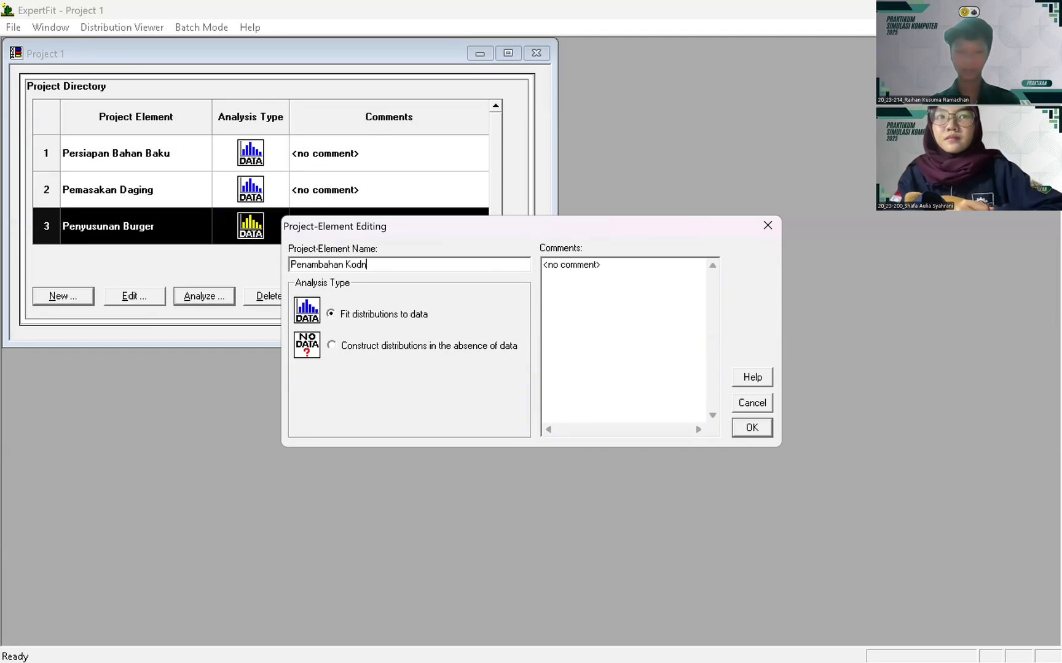
pyautogui.press('BackSpace')
pyautogui.press('BackSpace')
pyautogui.write('ndimen')
pyautogui.click(753, 428)
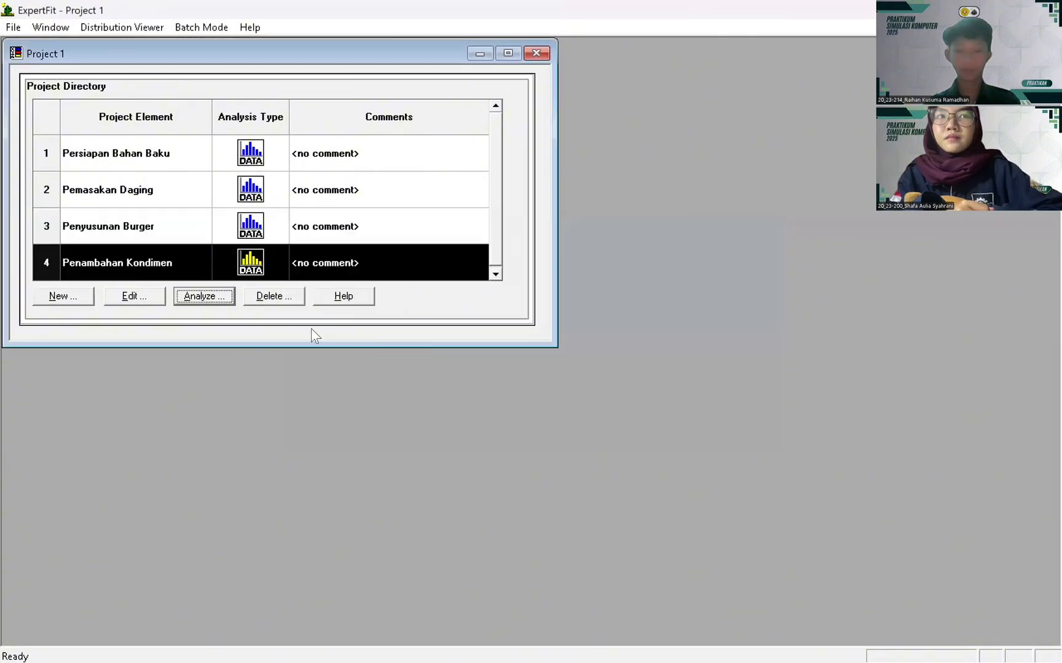
pyautogui.click(227, 296)
# - Enter the copied observations from the clipboard as real-valued Penambahan Kondimen data and run automated fitting on them
pyautogui.click(533, 218)
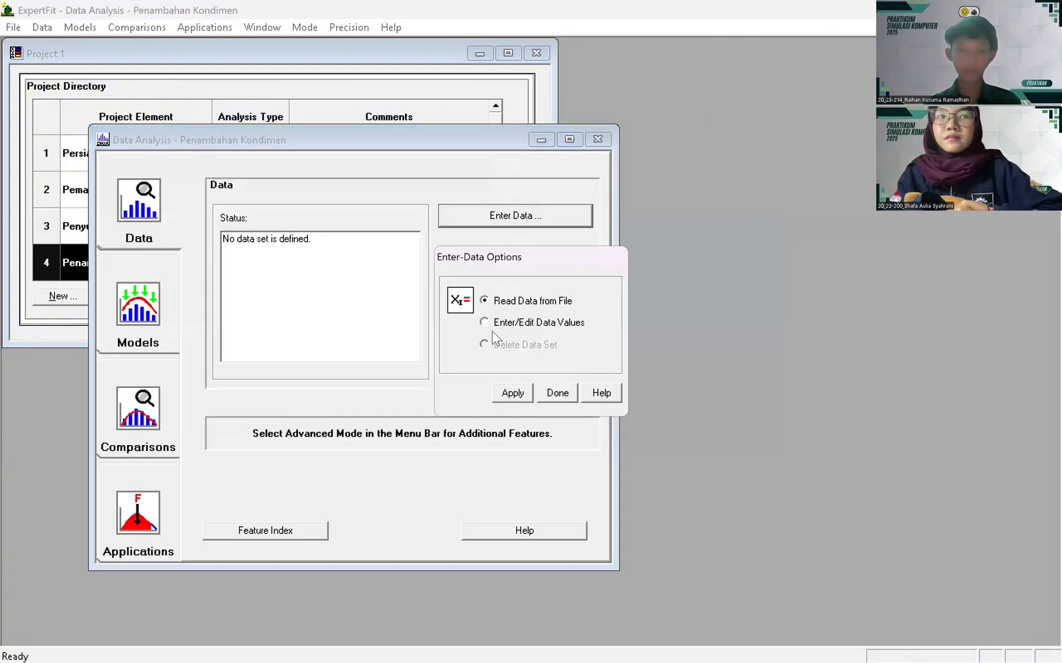
pyautogui.click(494, 324)
pyautogui.click(512, 393)
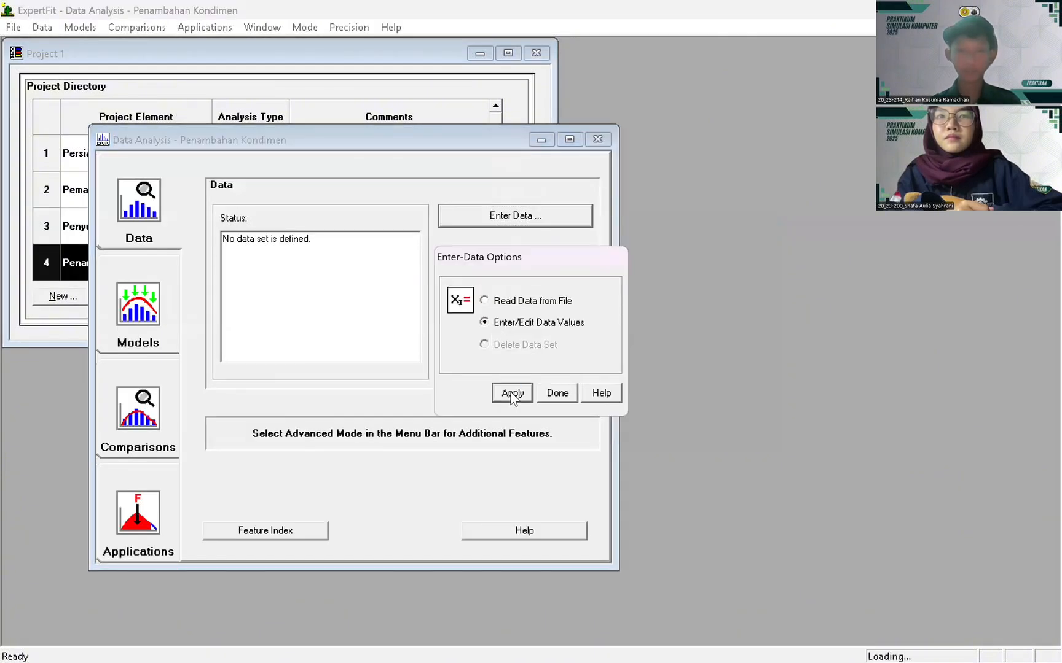
pyautogui.click(591, 433)
pyautogui.click(710, 484)
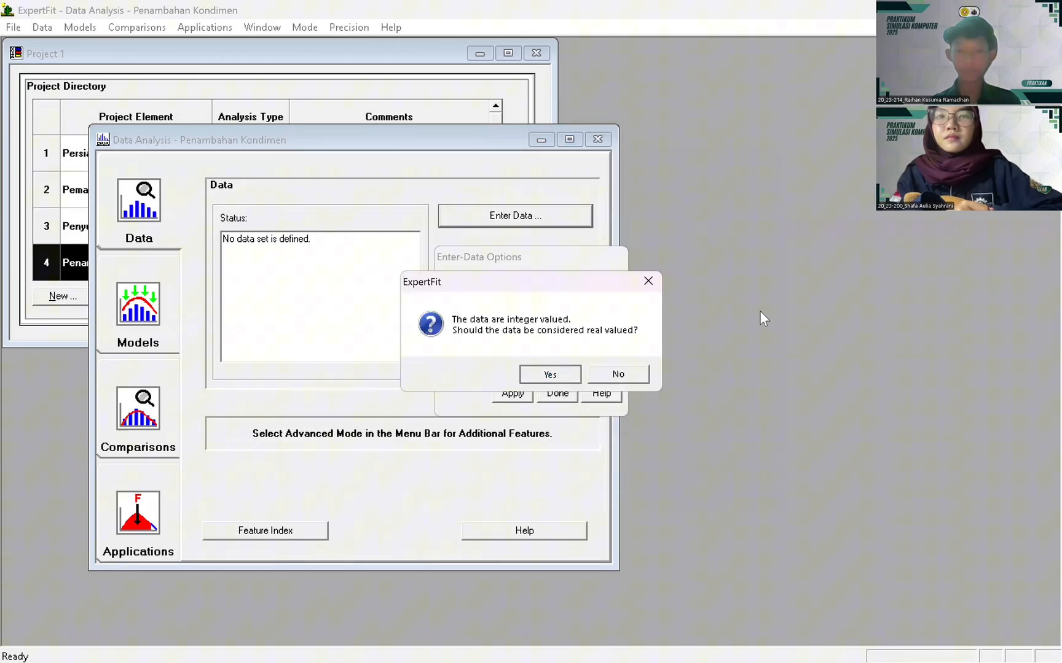
pyautogui.click(602, 376)
pyautogui.click(153, 307)
pyautogui.click(505, 216)
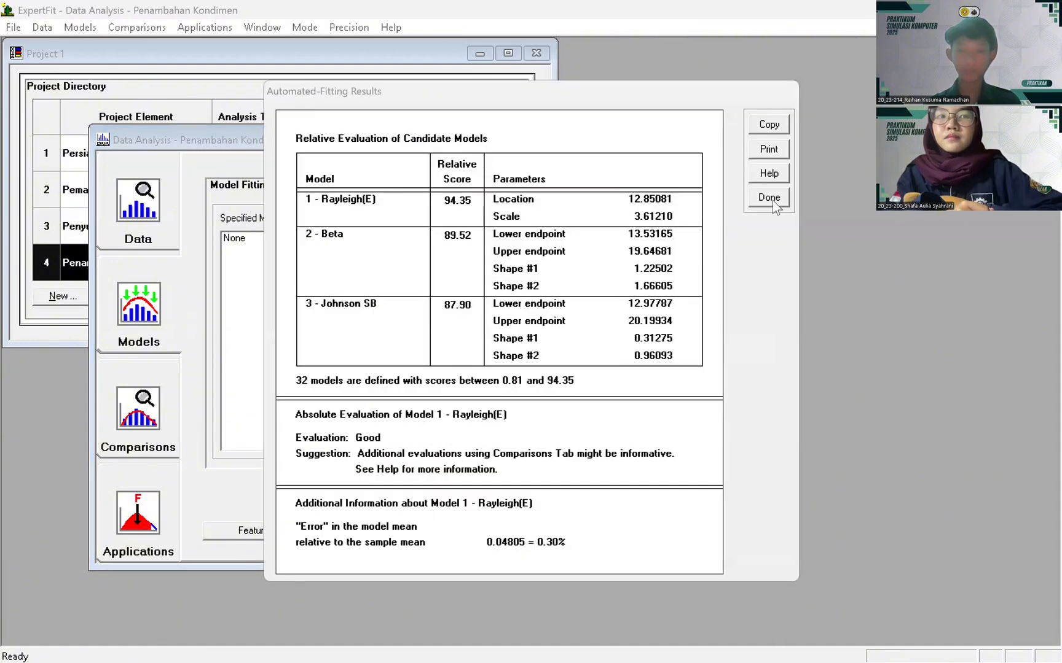
# - Generate the Flexsim simulation representation of the fitted 1 - Rayleigh(E) model for Penambahan Kondimen
pyautogui.click(137, 525)
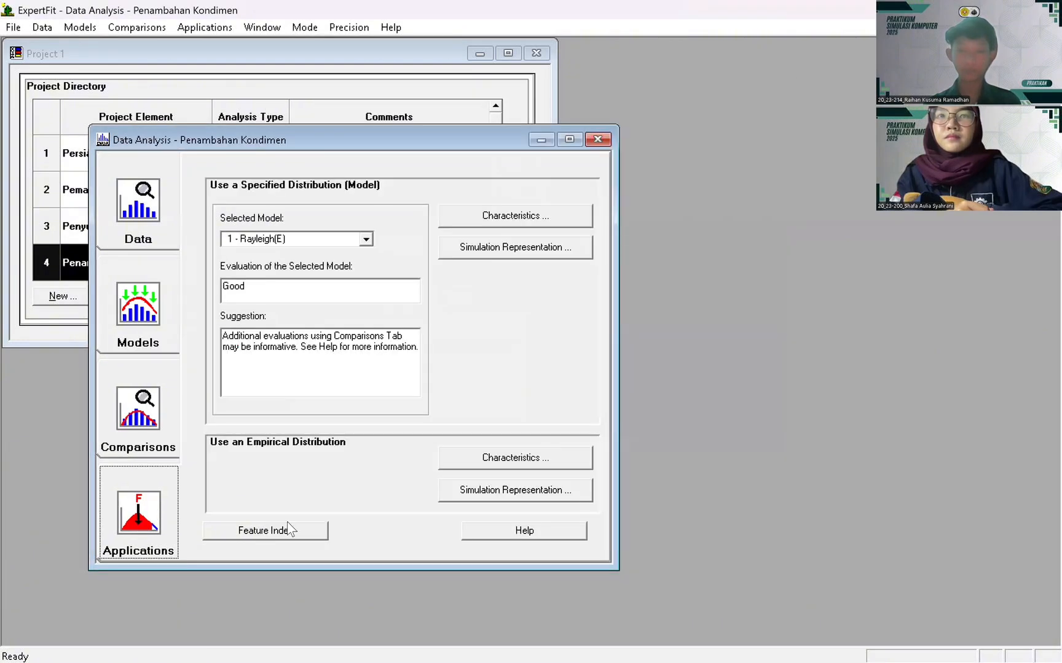
pyautogui.click(486, 246)
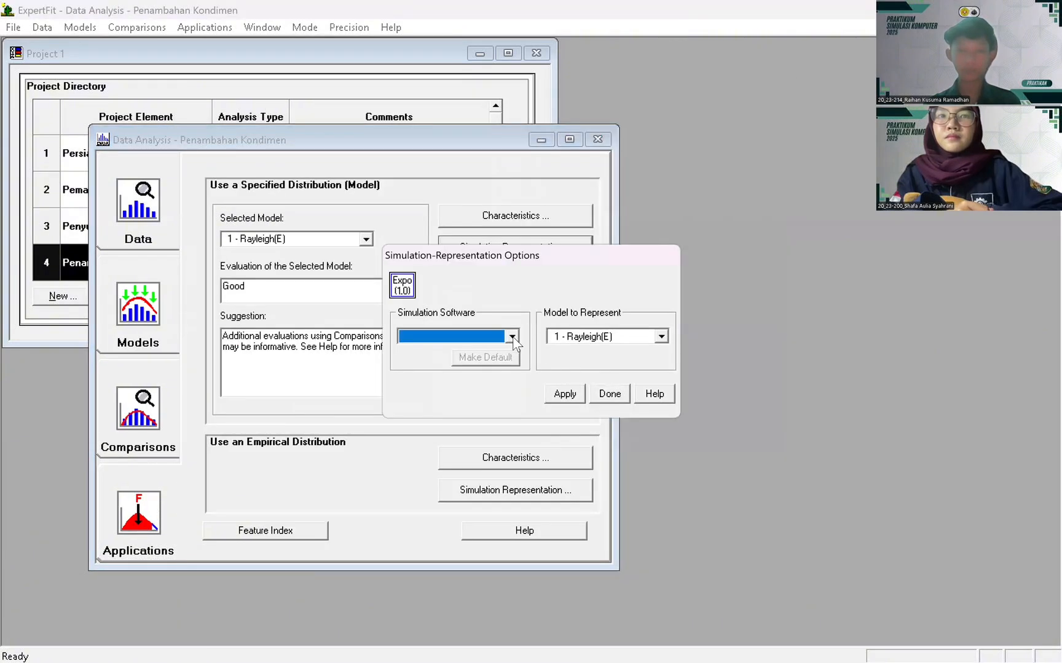
pyautogui.click(512, 336)
pyautogui.click(462, 351)
pyautogui.click(565, 394)
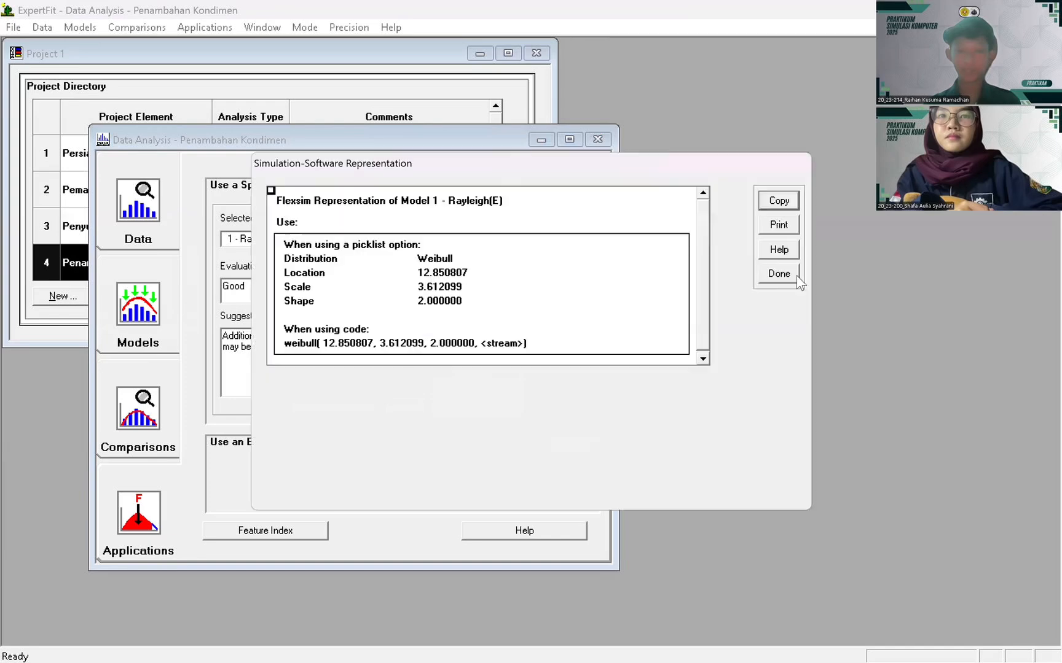
# - Copy the weibull code expression from the representation and close the Penambahan Kondimen analysis
pyautogui.moveTo(416, 352); pyautogui.dragTo(282, 352)
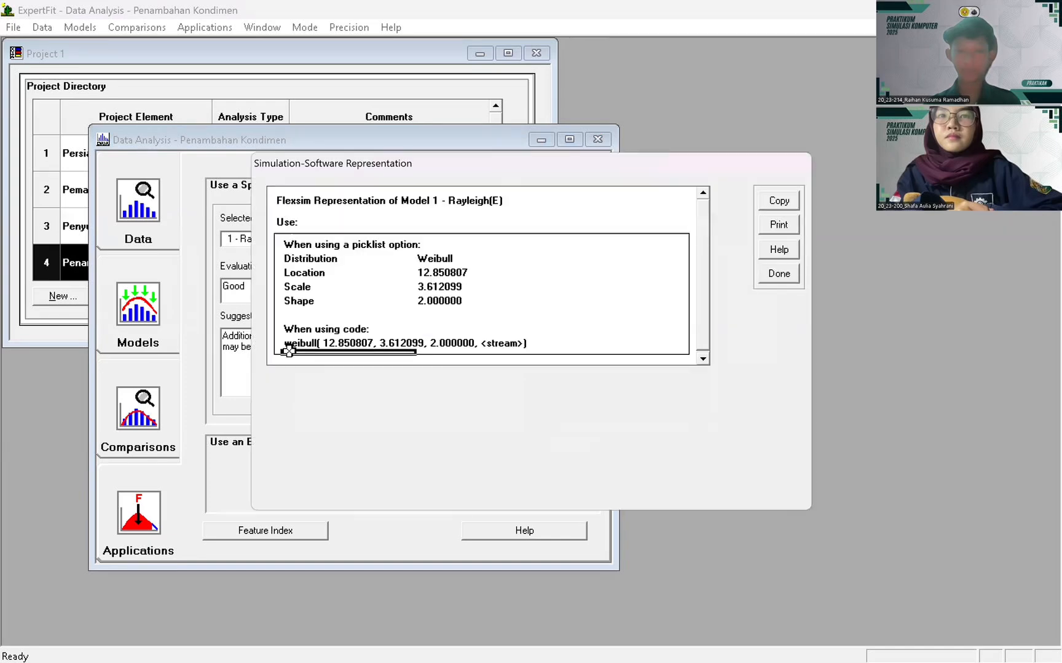
pyautogui.click(779, 201)
pyautogui.click(593, 361)
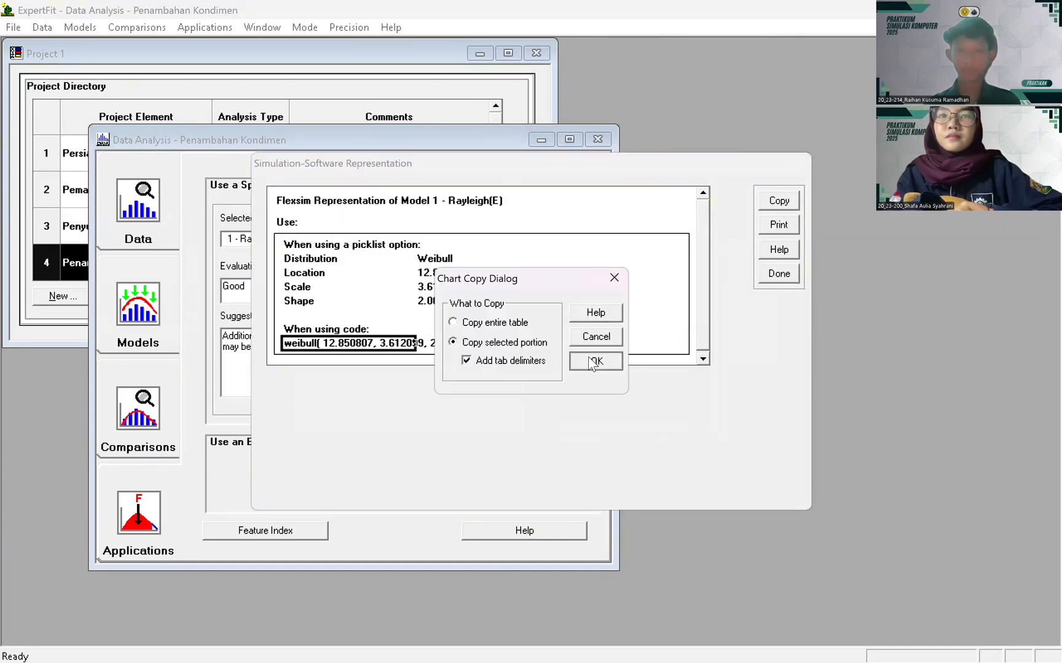
pyautogui.click(779, 273)
pyautogui.click(610, 394)
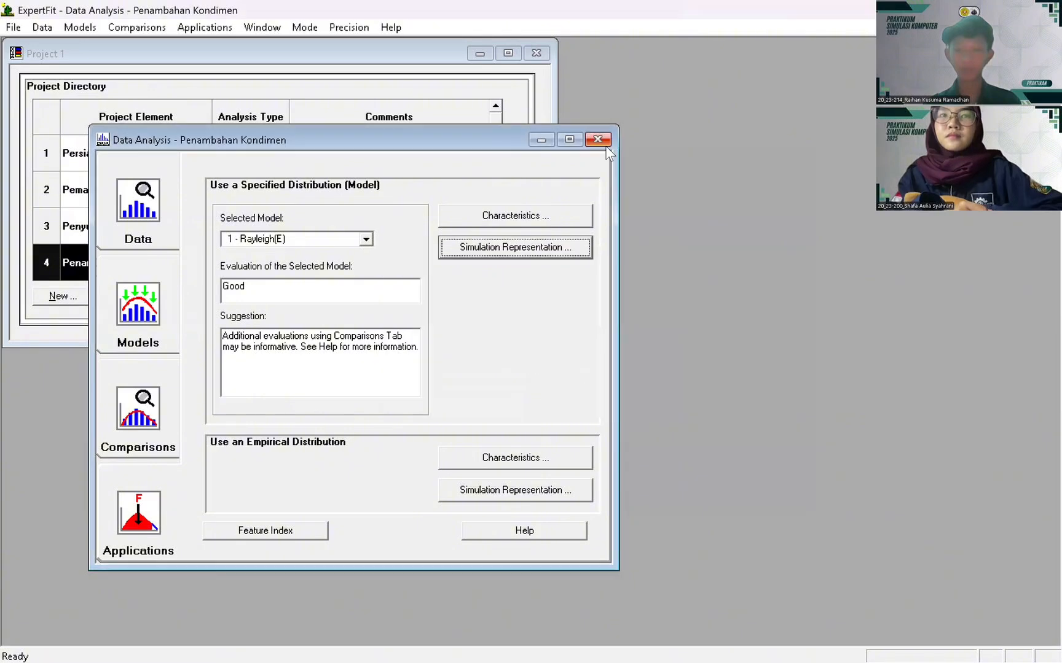
pyautogui.click(599, 141)
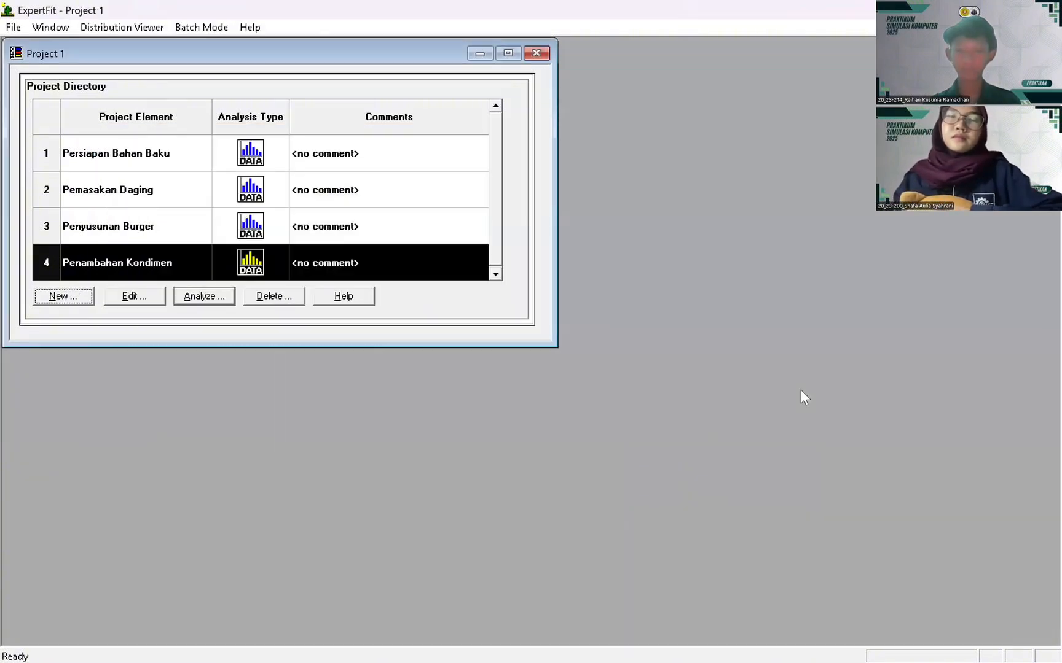
# - Switch to FlexSim and paste the copied weibull expression as the process time of the Penambahan Kondimen process in Proses Pencampuran
pyautogui.hotkey('alt', 'Tab')
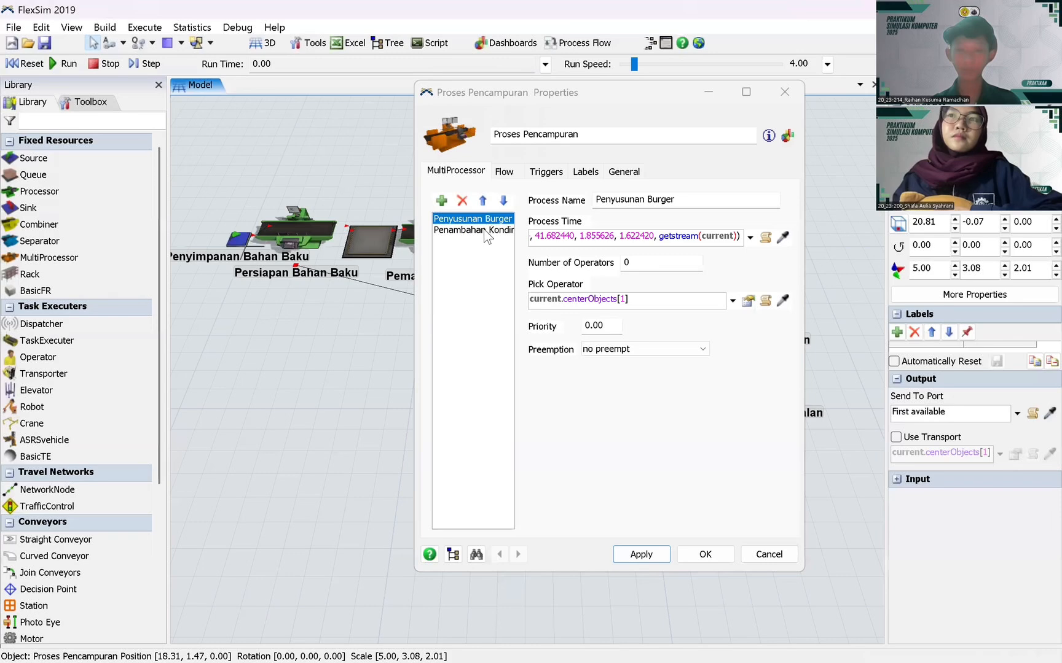
pyautogui.click(486, 230)
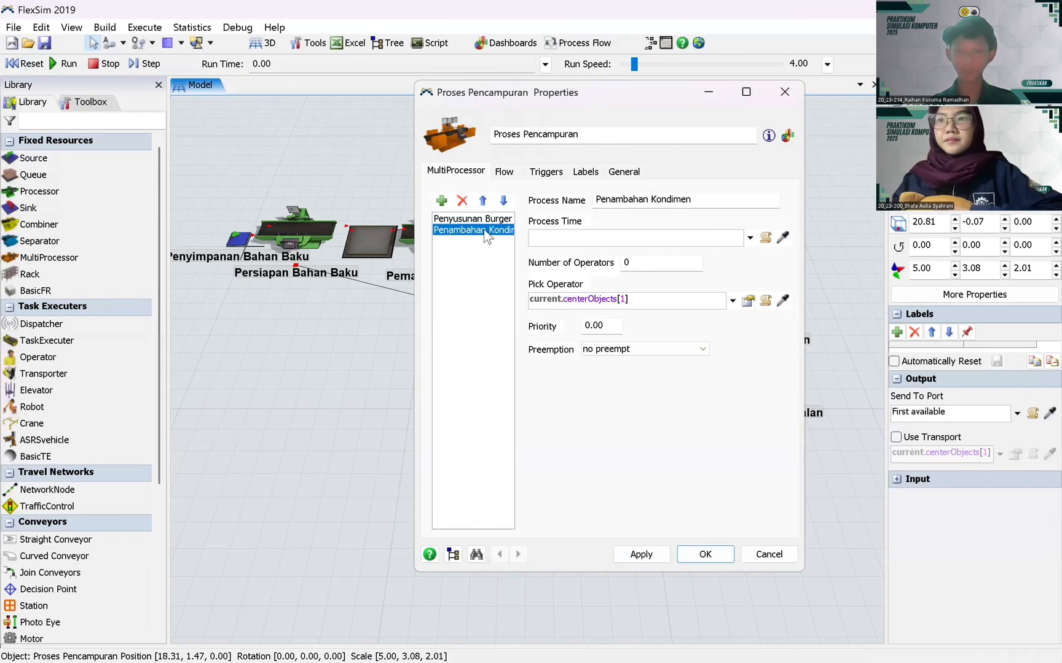
pyautogui.click(582, 235)
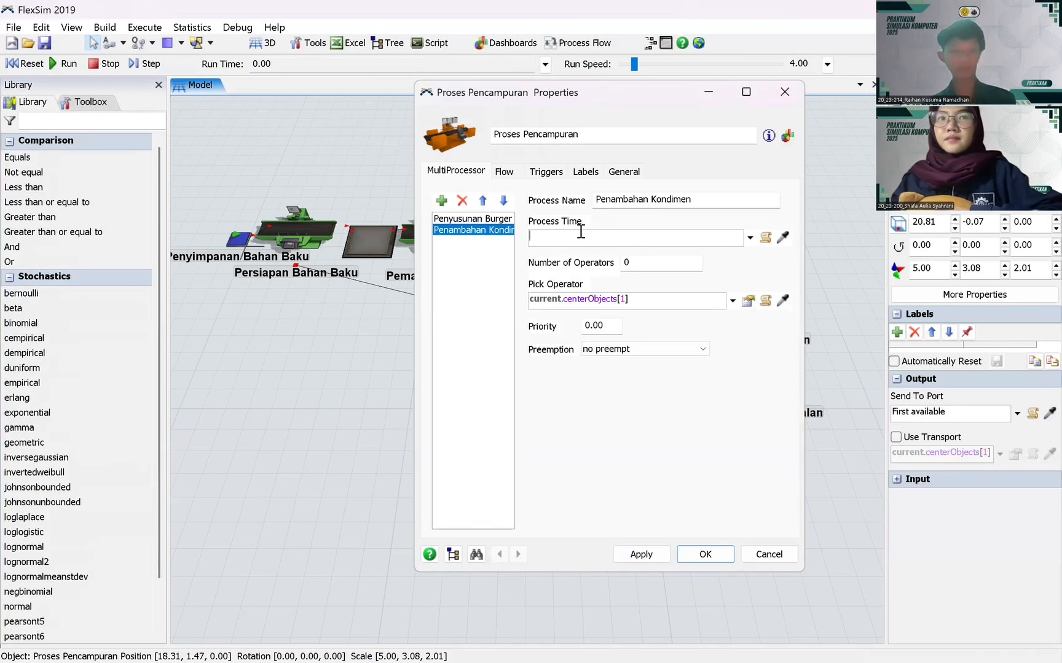
pyautogui.hotkey('ctrl', 'v')
# - Replace the stream placeholder in the Penambahan Kondimen process time with getstream(current), and save the Proses Pencampuran properties
pyautogui.click(692, 236)
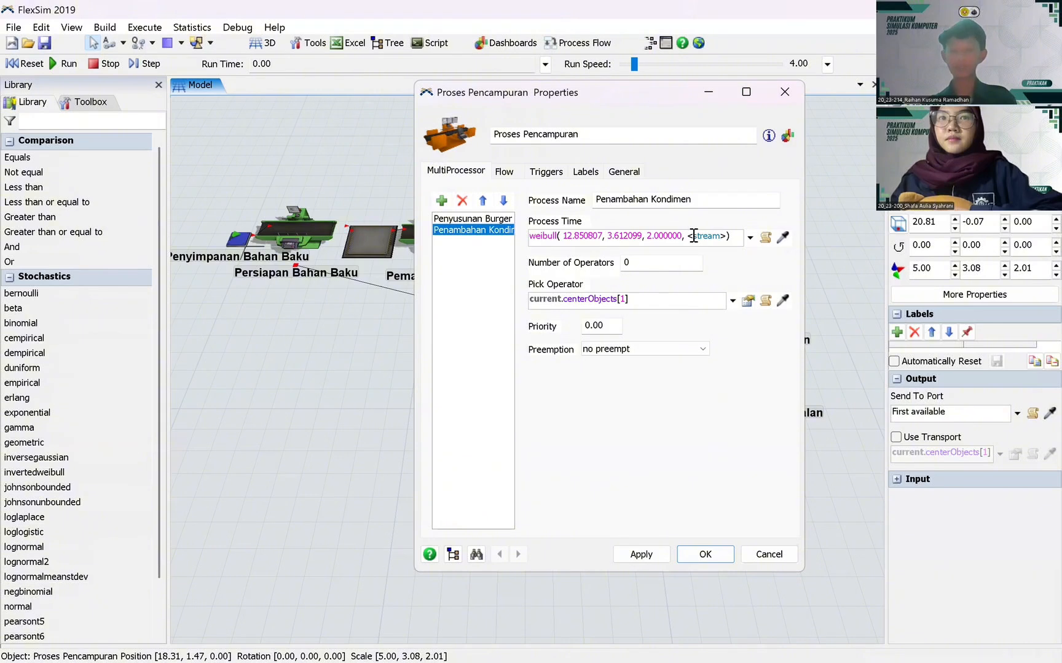
pyautogui.press('BackSpace')
pyautogui.write('getstream')
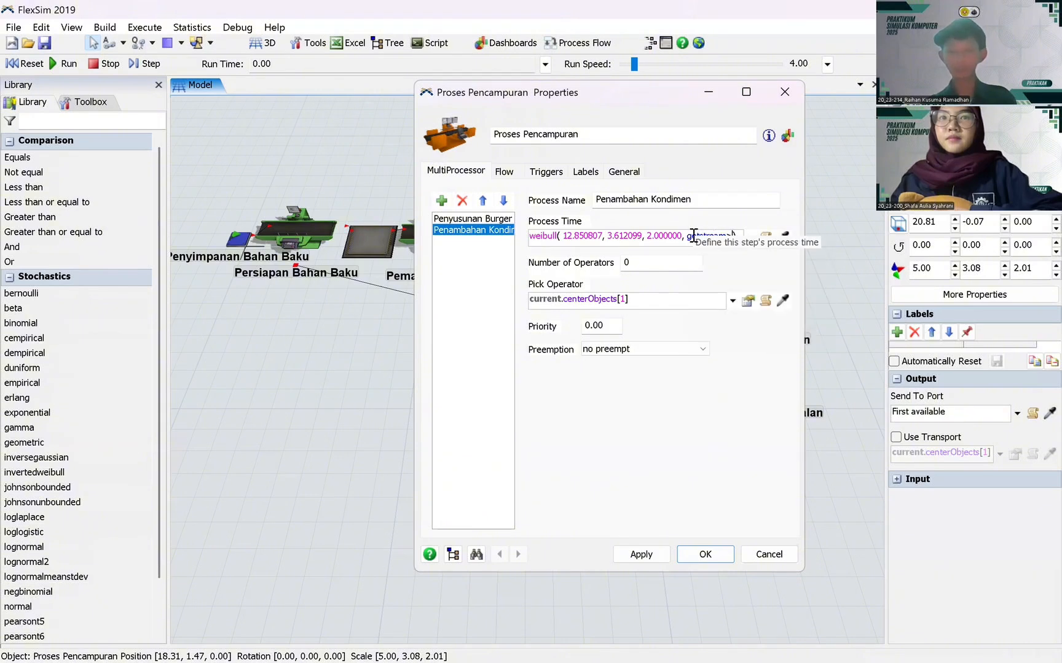
pyautogui.write('(current')
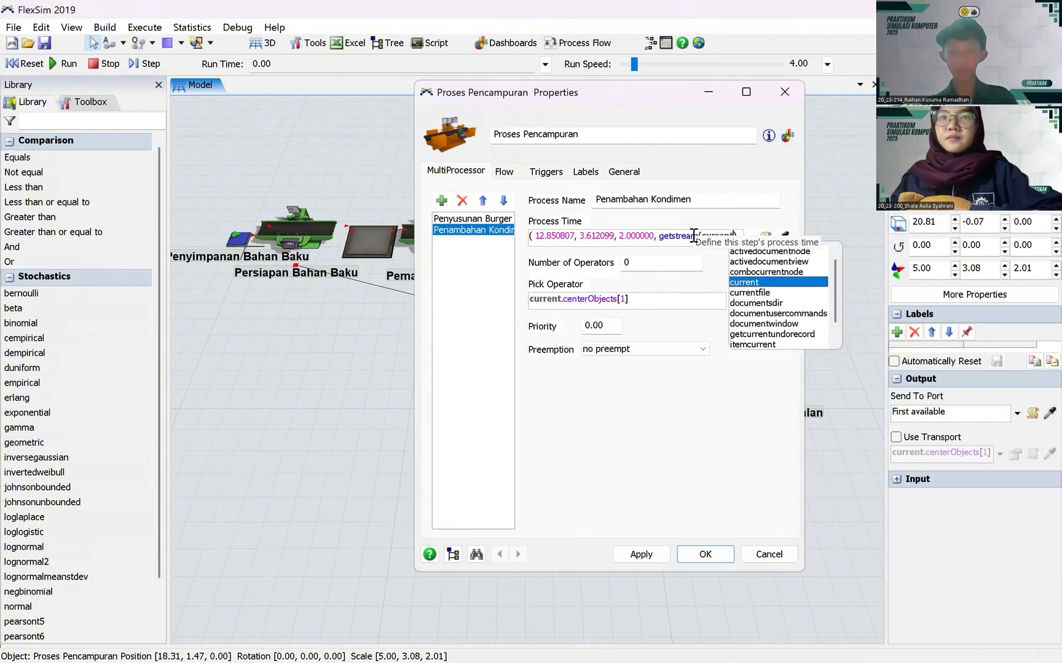
pyautogui.write(')')
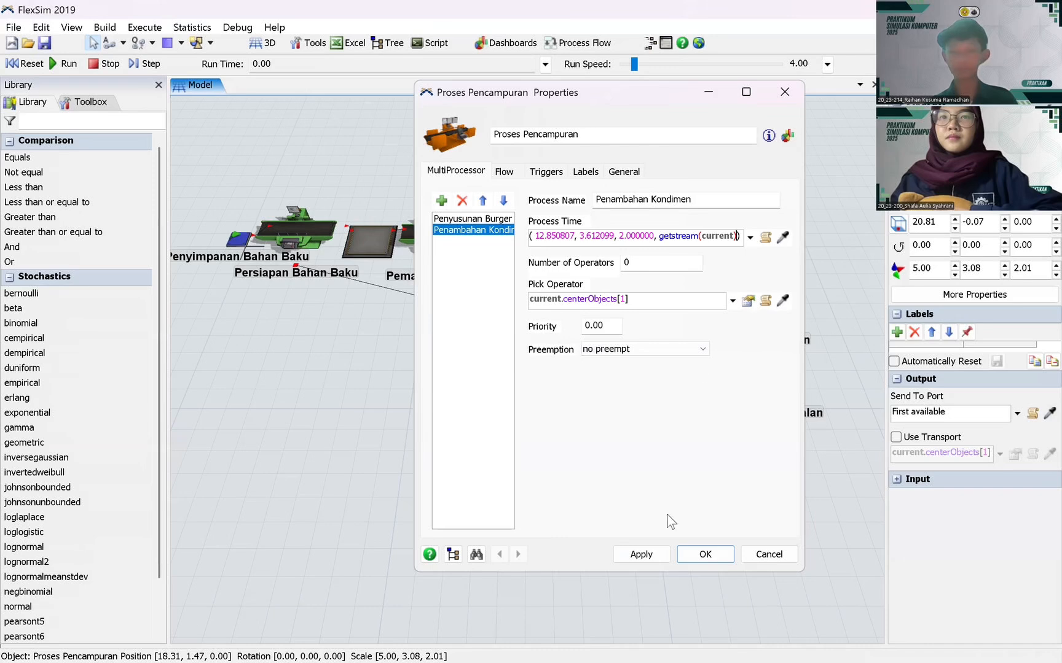
pyautogui.click(641, 552)
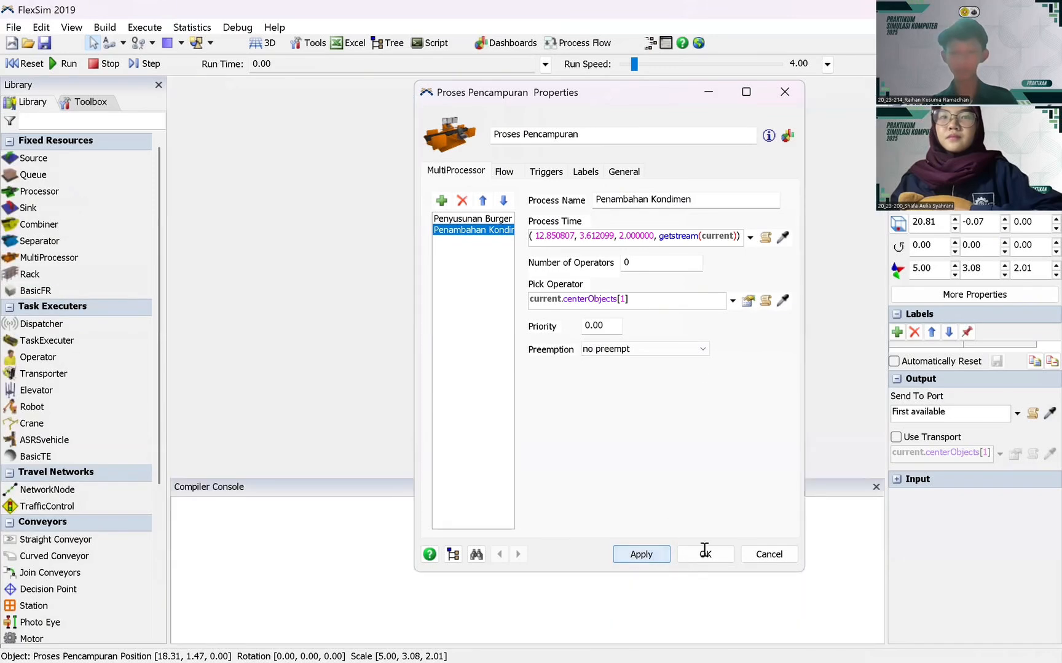
pyautogui.click(704, 553)
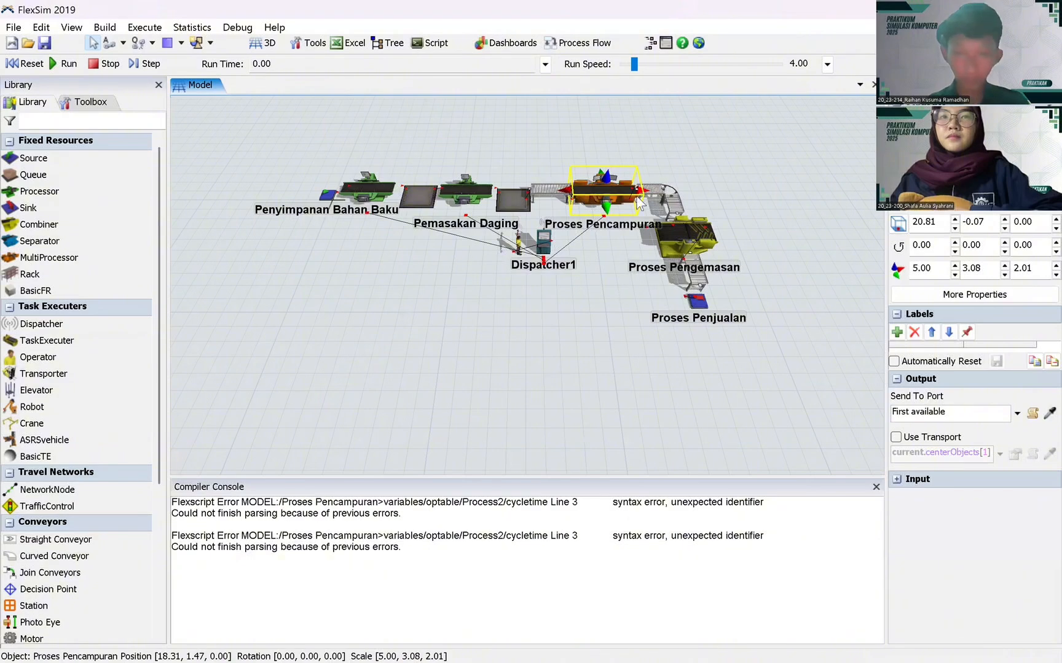
# - Reopen Proses Pencampuran, remove the stray 10 before weibull in the Penambahan Kondimen process time, save the properties and close the compiler console
pyautogui.doubleClick(599, 188)
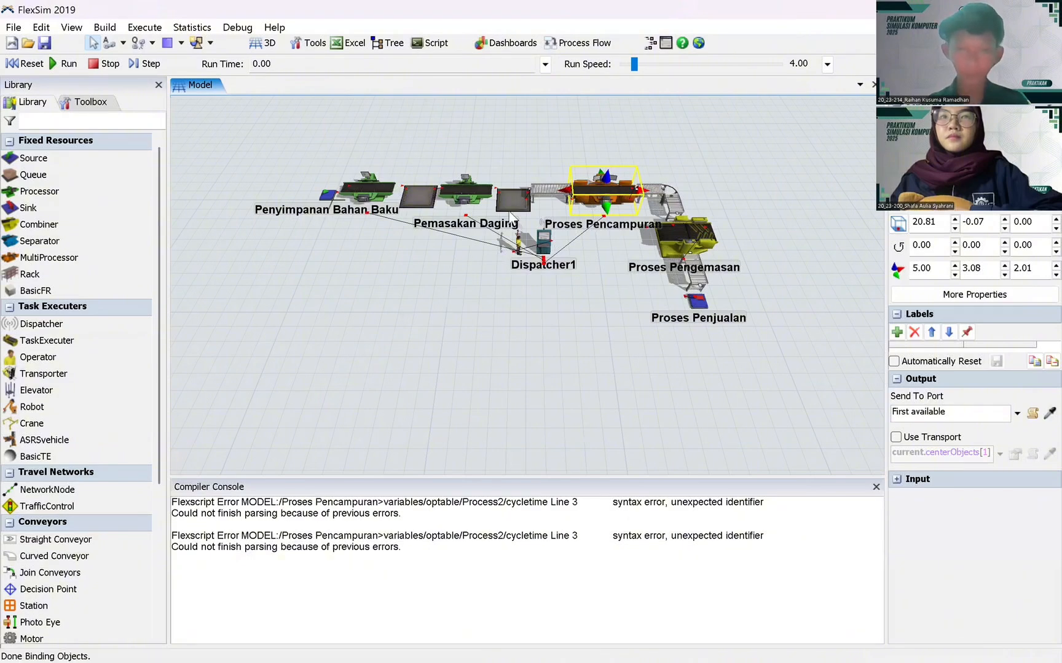
pyautogui.click(476, 231)
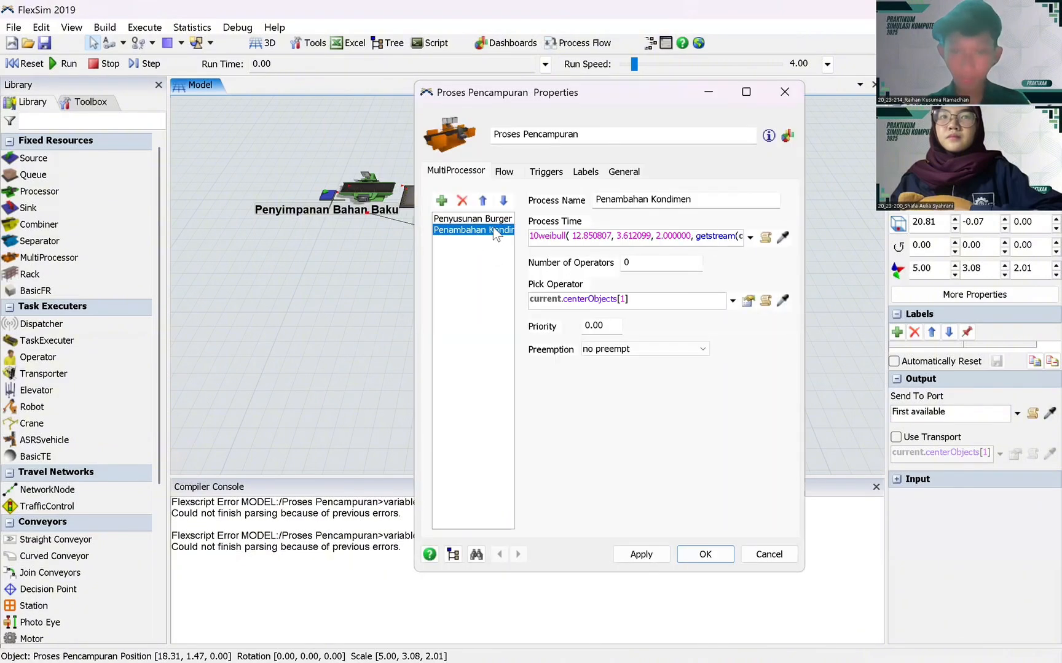
pyautogui.click(531, 236)
pyautogui.write('10')
pyautogui.press('BackSpace')
pyautogui.press('BackSpace')
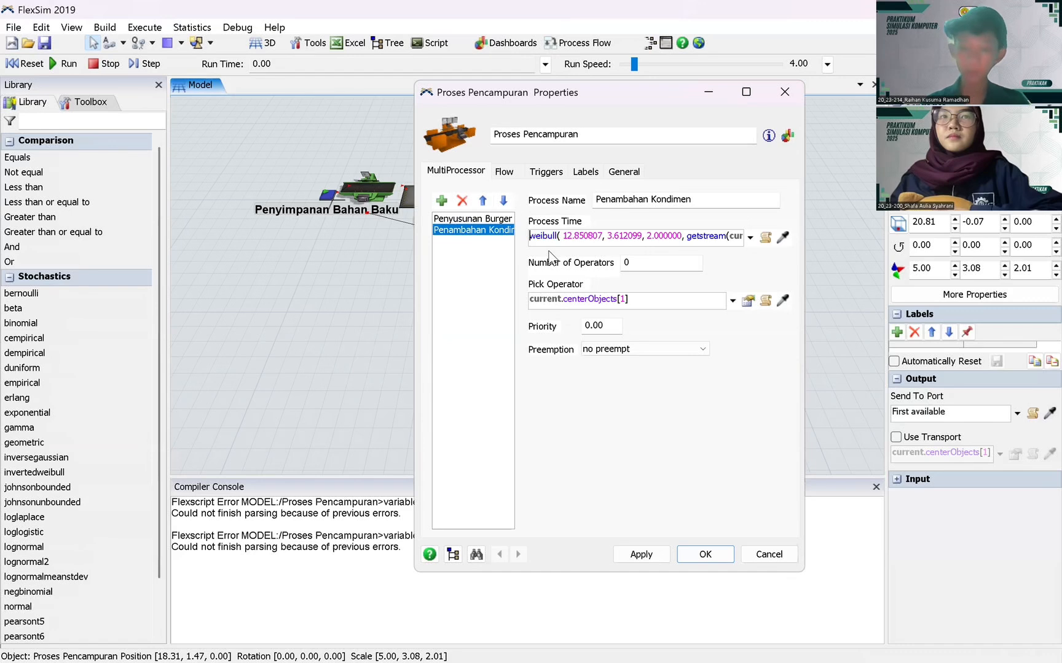
pyautogui.click(649, 557)
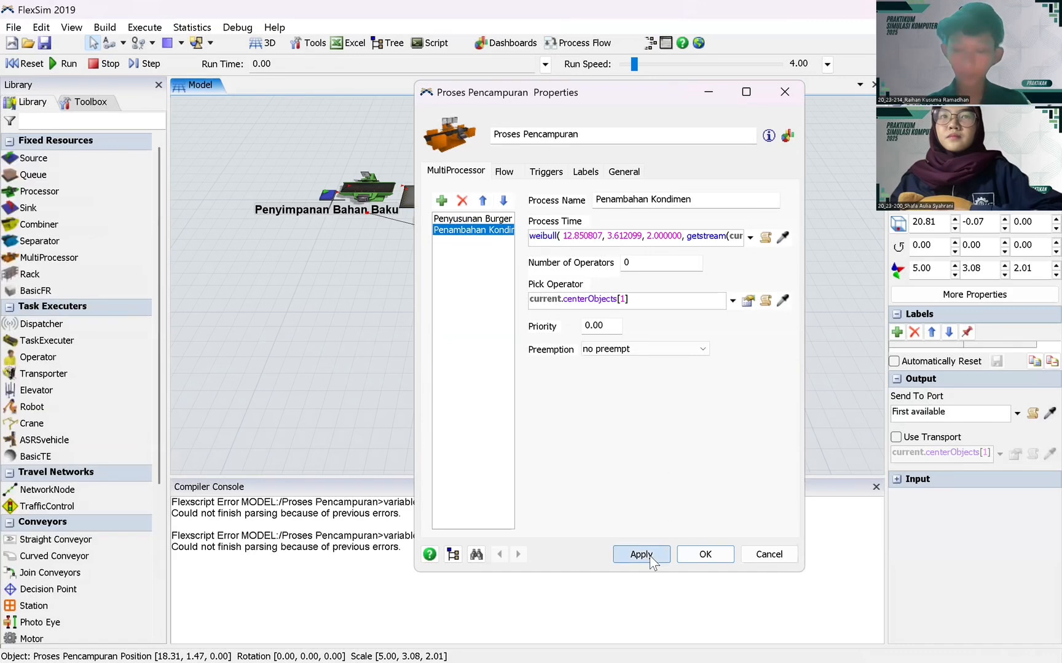
pyautogui.click(705, 555)
pyautogui.click(875, 487)
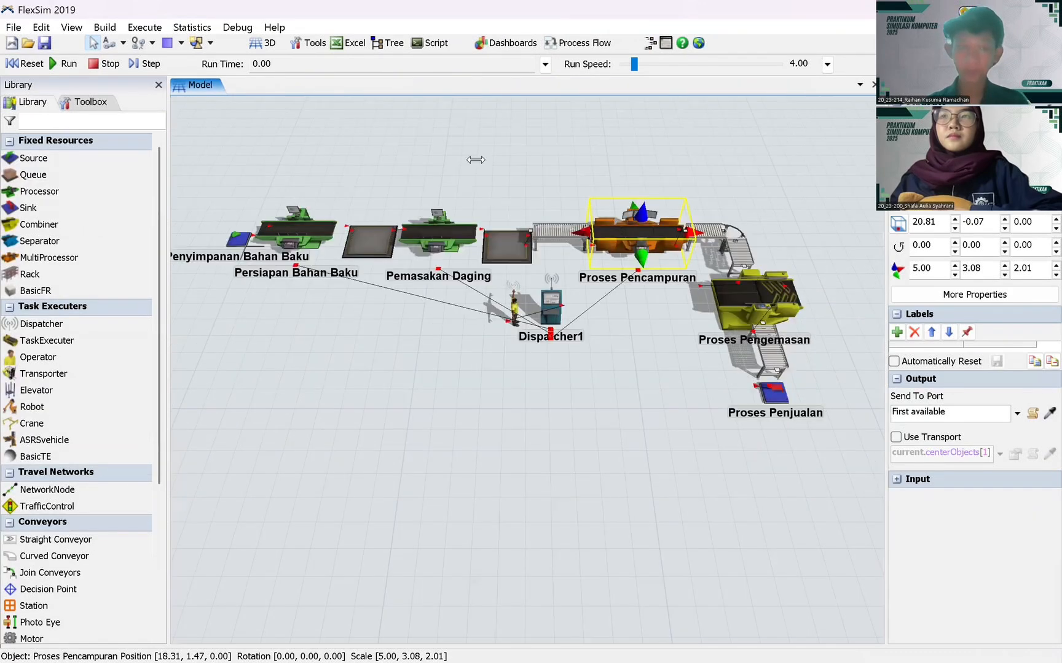
# - Set the Process Time of the Proses Pengemasan combiner to 20 and apply the change
pyautogui.click(652, 322)
pyautogui.scroll(8, 651, 322)
pyautogui.scroll(-10, 620, 278)
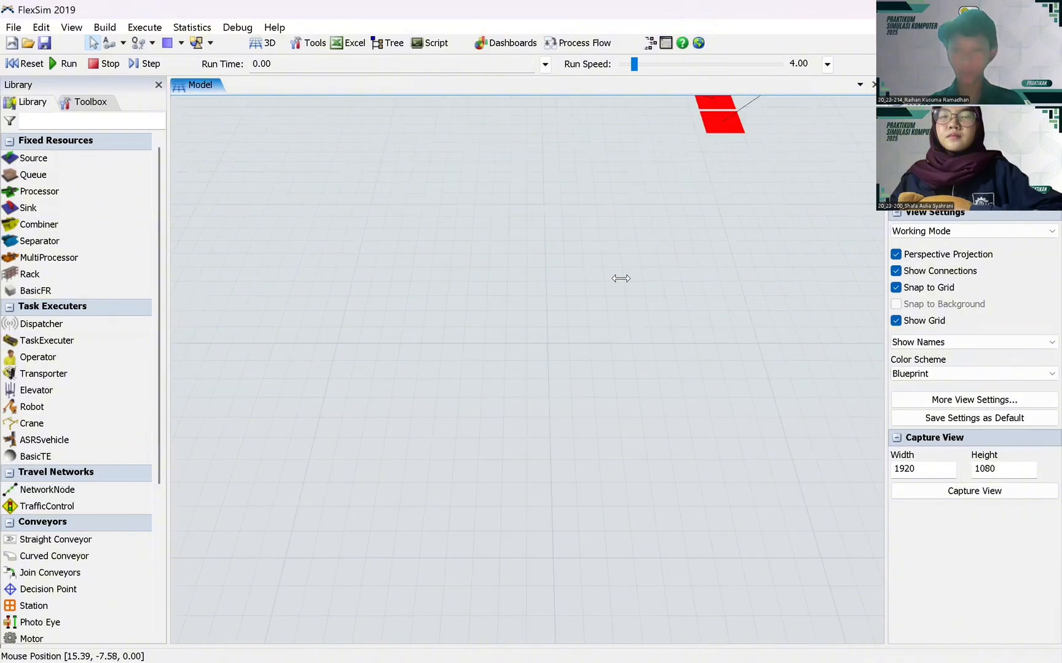
pyautogui.scroll(4, 681, 285)
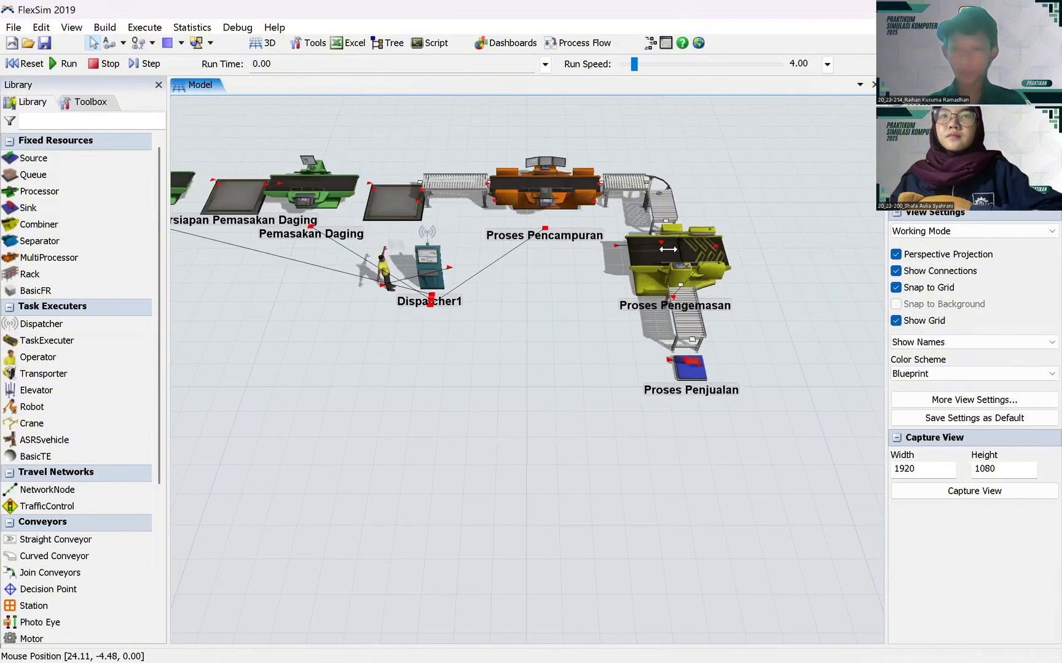
pyautogui.click(671, 244)
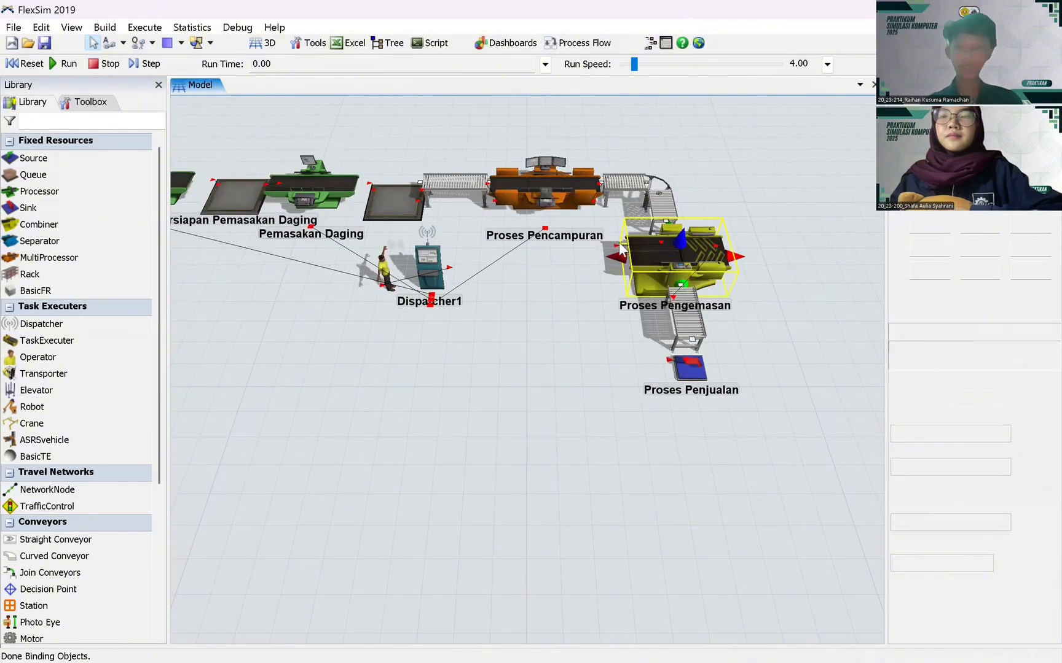
pyautogui.doubleClick(671, 242)
pyautogui.click(527, 278)
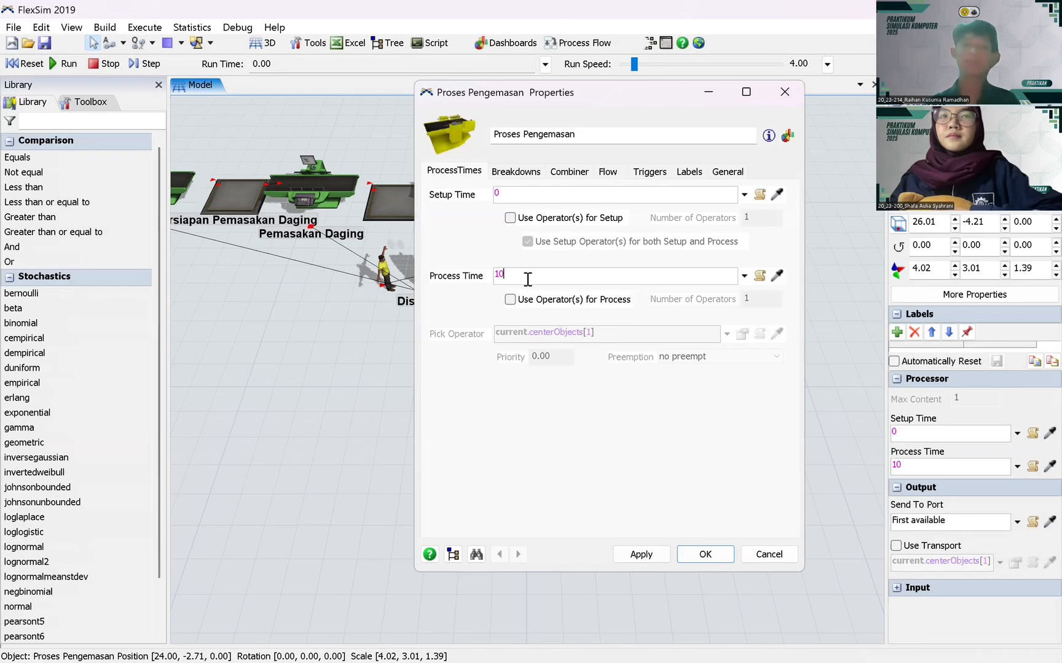
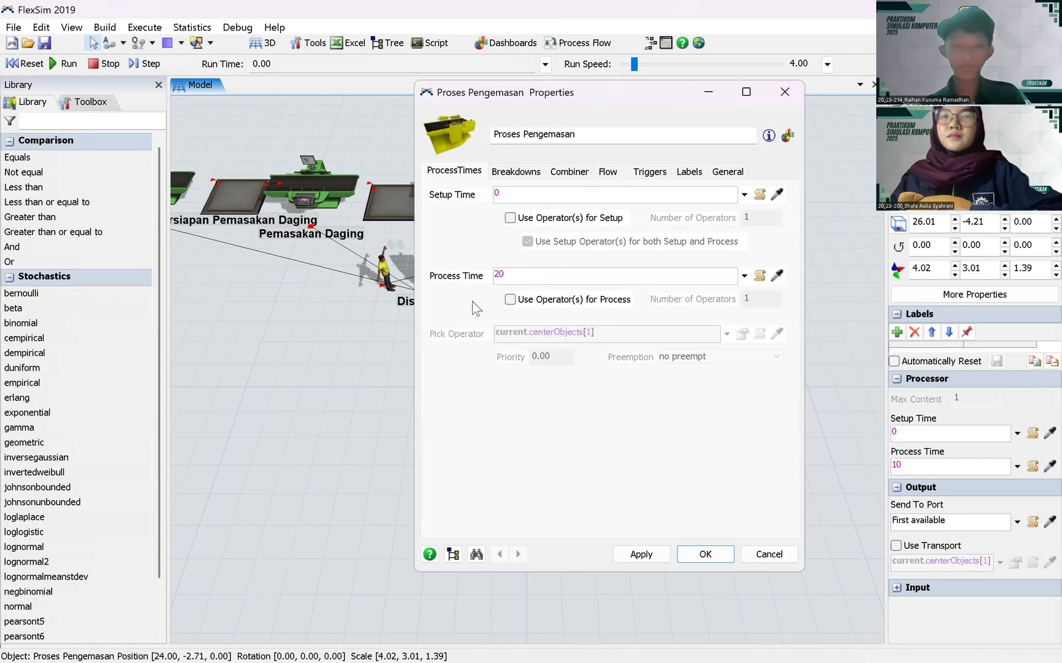
pyautogui.click(649, 550)
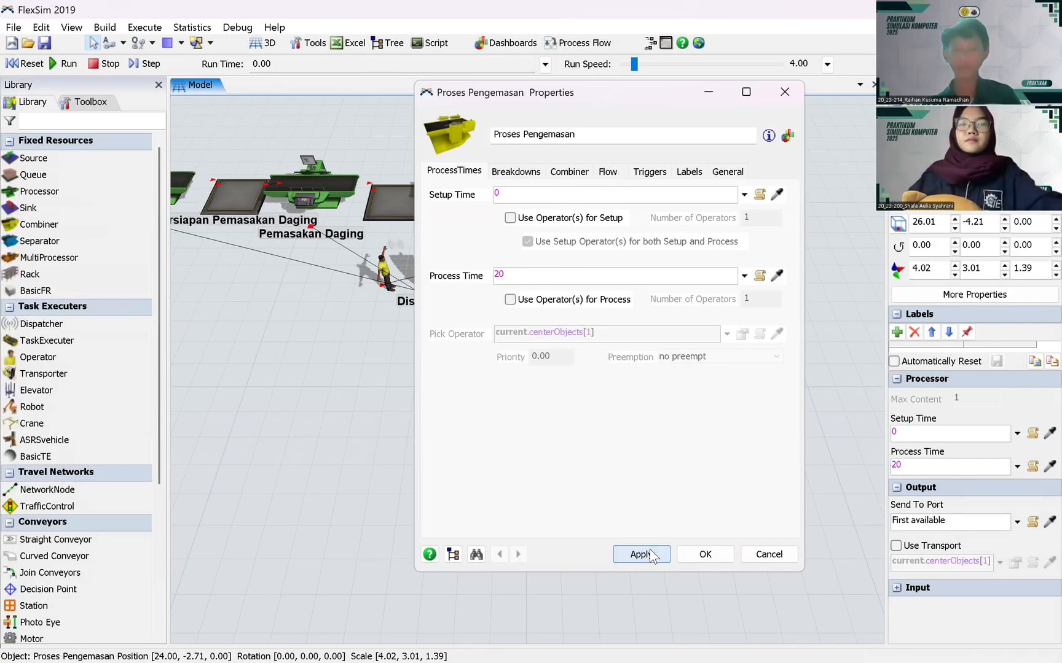
pyautogui.click(691, 555)
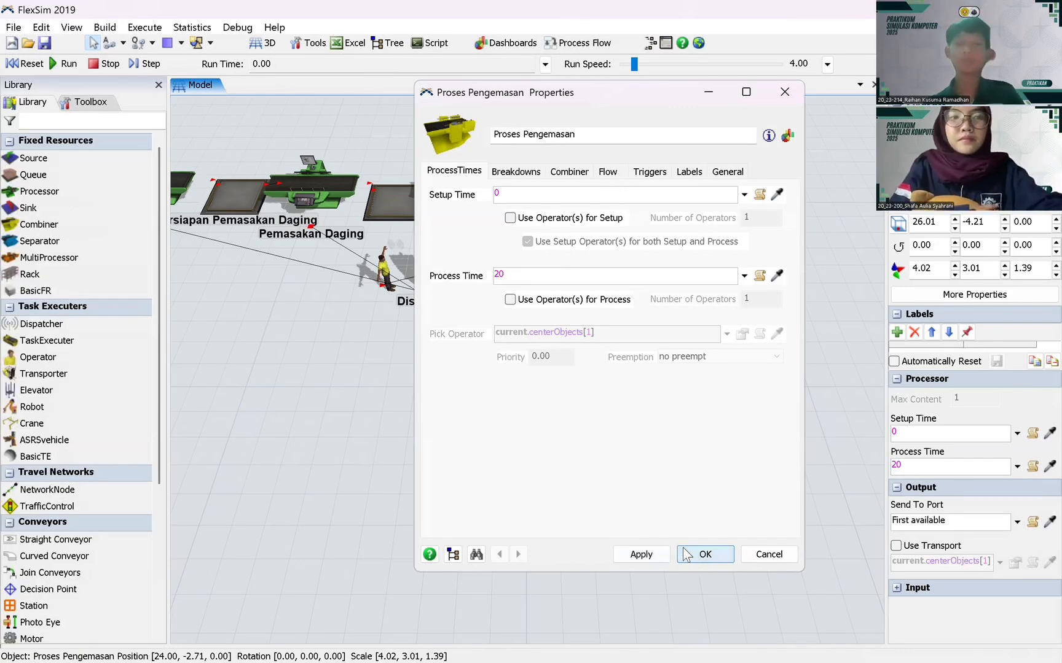
pyautogui.click(471, 414)
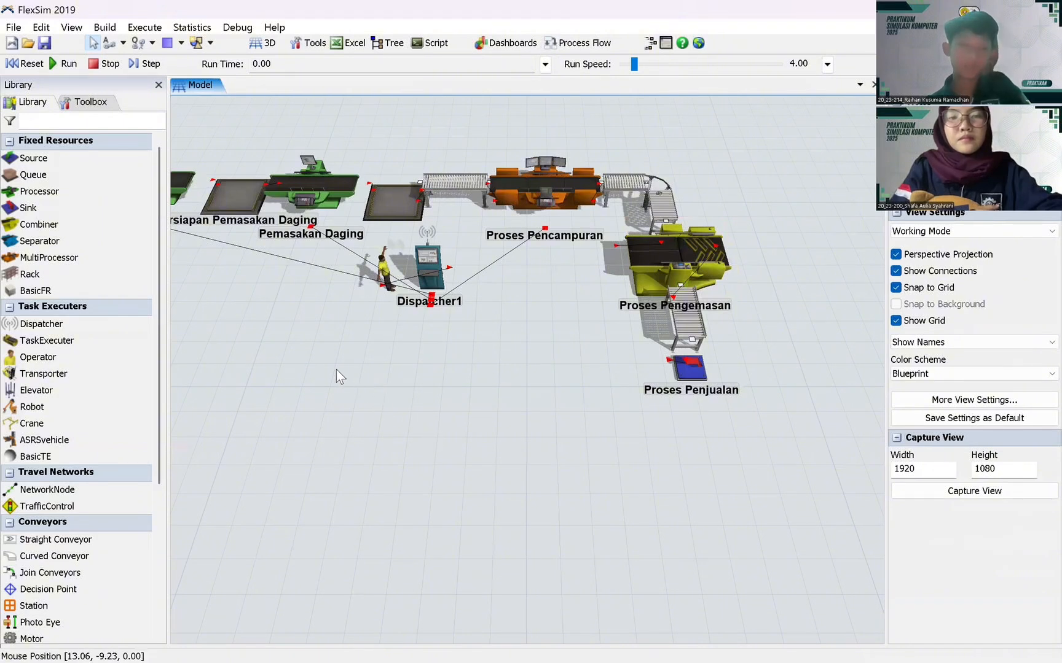
# - Add an On Creation trigger to the Penyimpanan Bahan Baku source
pyautogui.moveTo(336, 369); pyautogui.dragTo(597, 441)
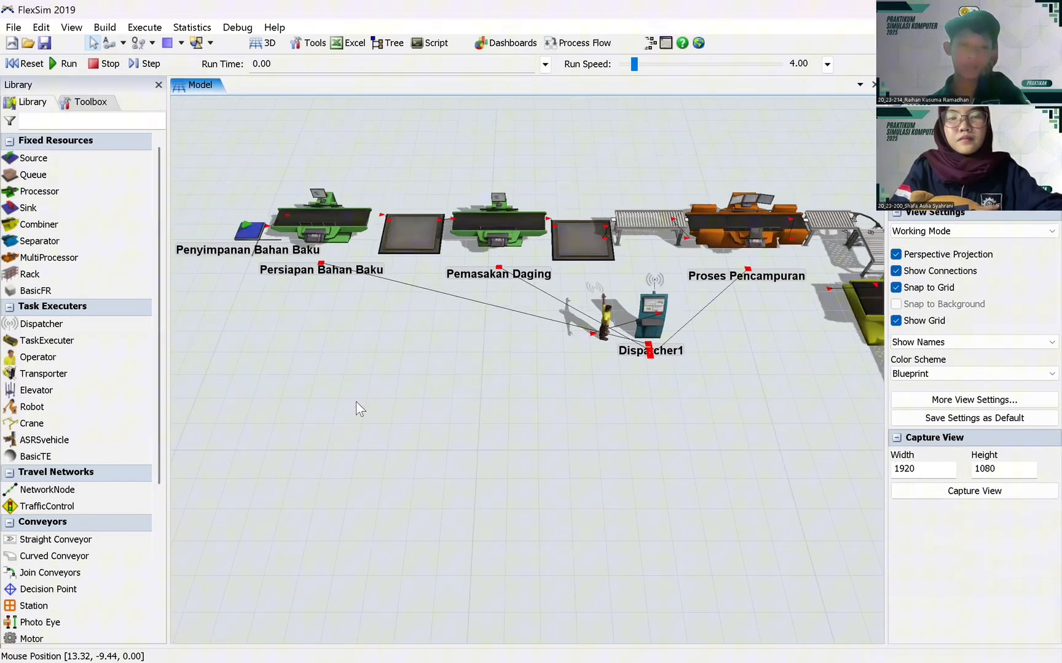
pyautogui.click(252, 237)
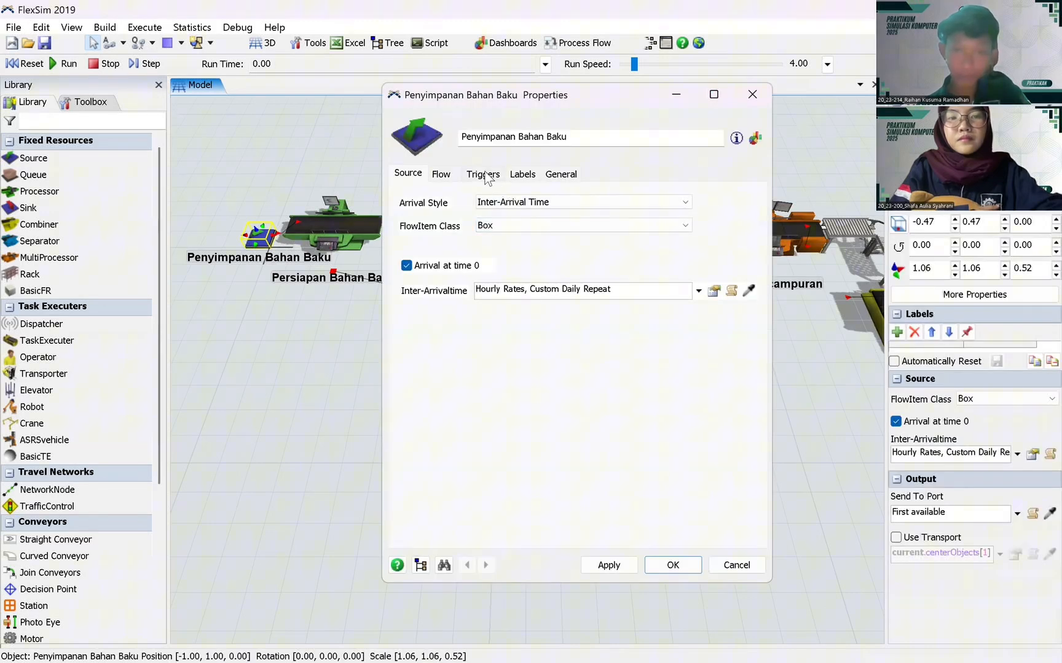
pyautogui.click(485, 173)
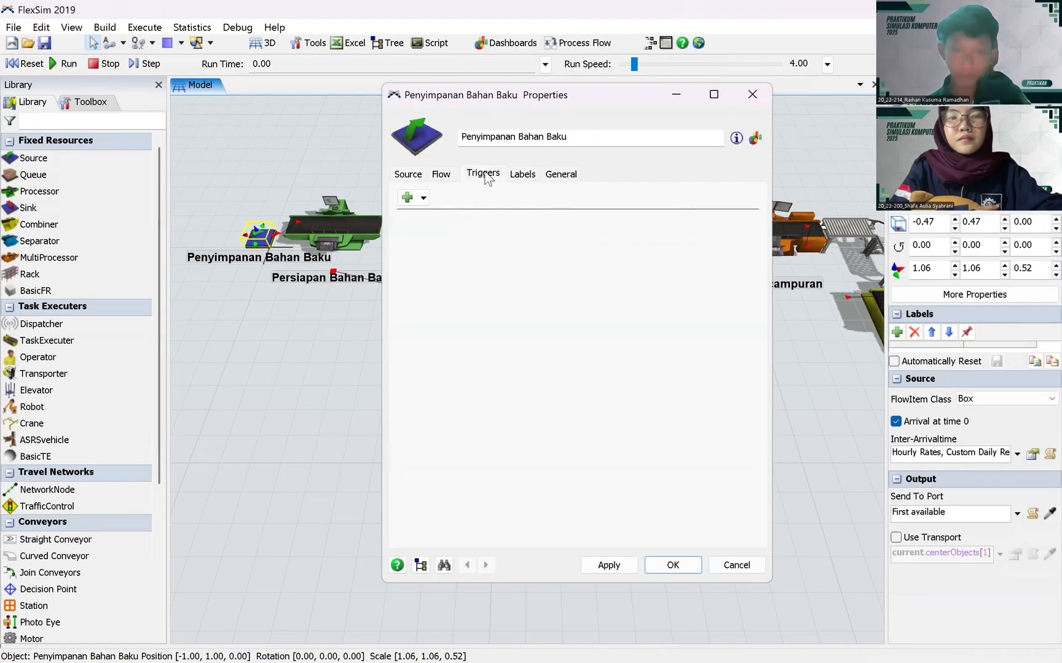
pyautogui.click(406, 197)
pyautogui.click(430, 217)
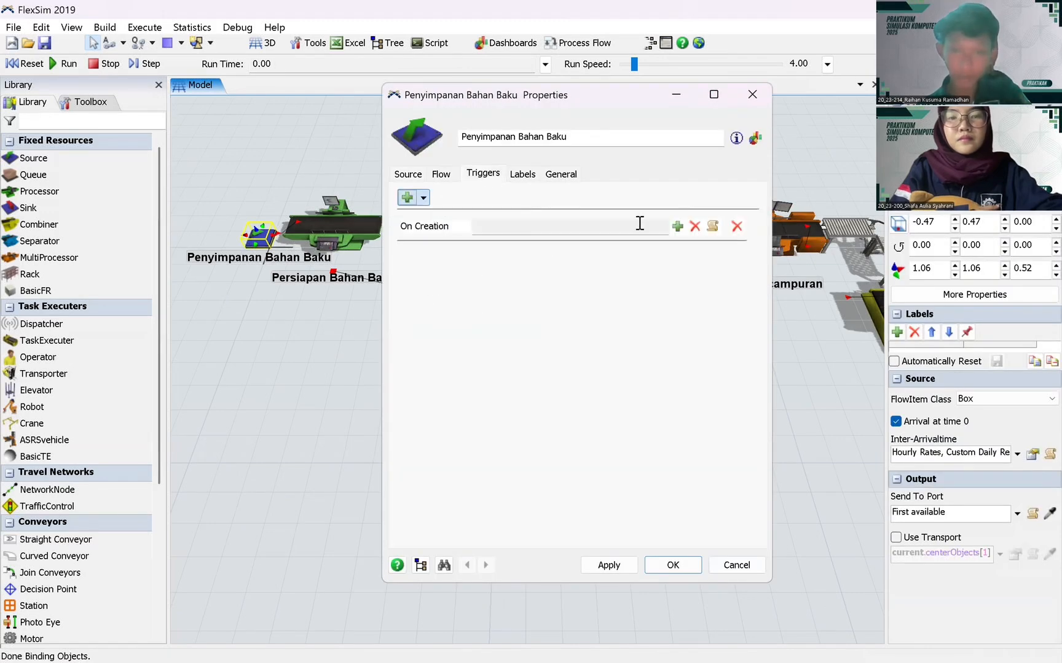
# - Assign Set Item Type by Percentage to the source's On Creation trigger and apply the properties
pyautogui.click(678, 227)
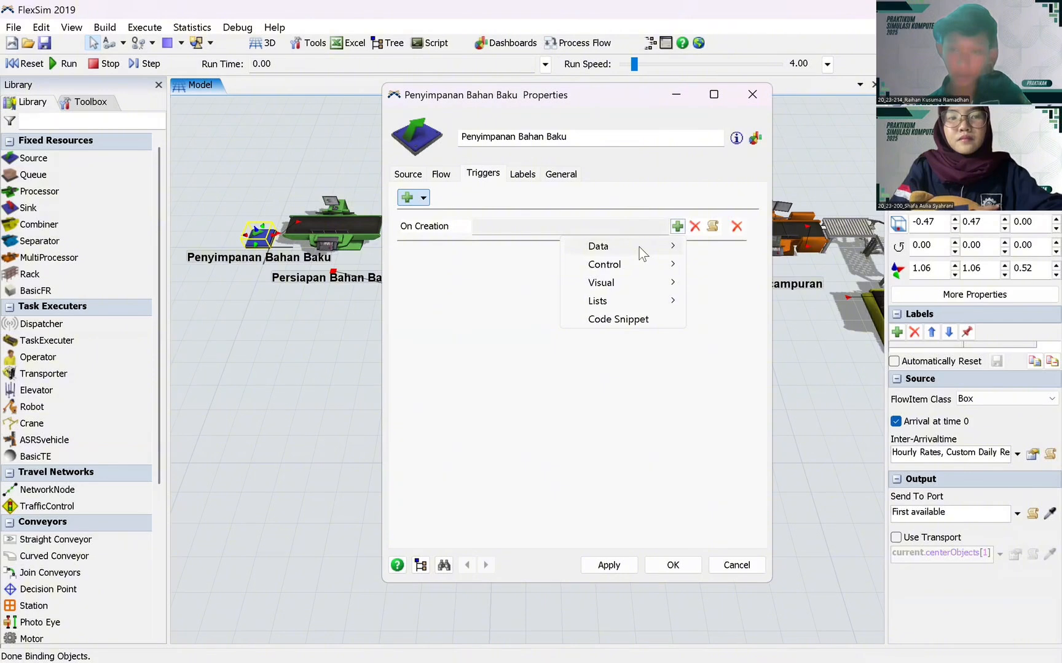
pyautogui.moveTo(642, 252)
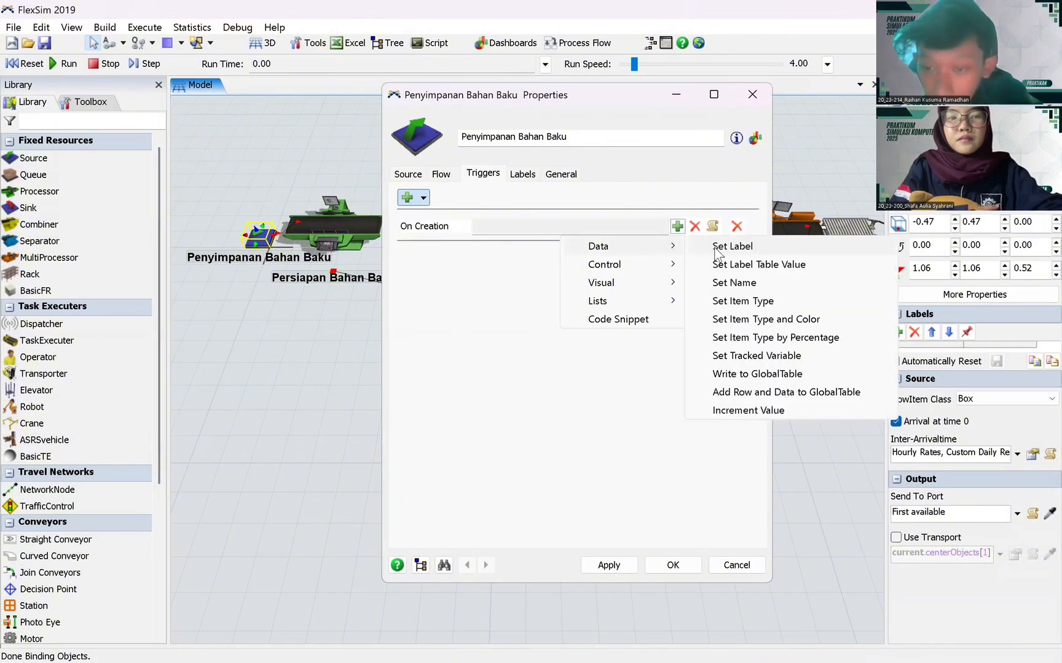
pyautogui.click(745, 338)
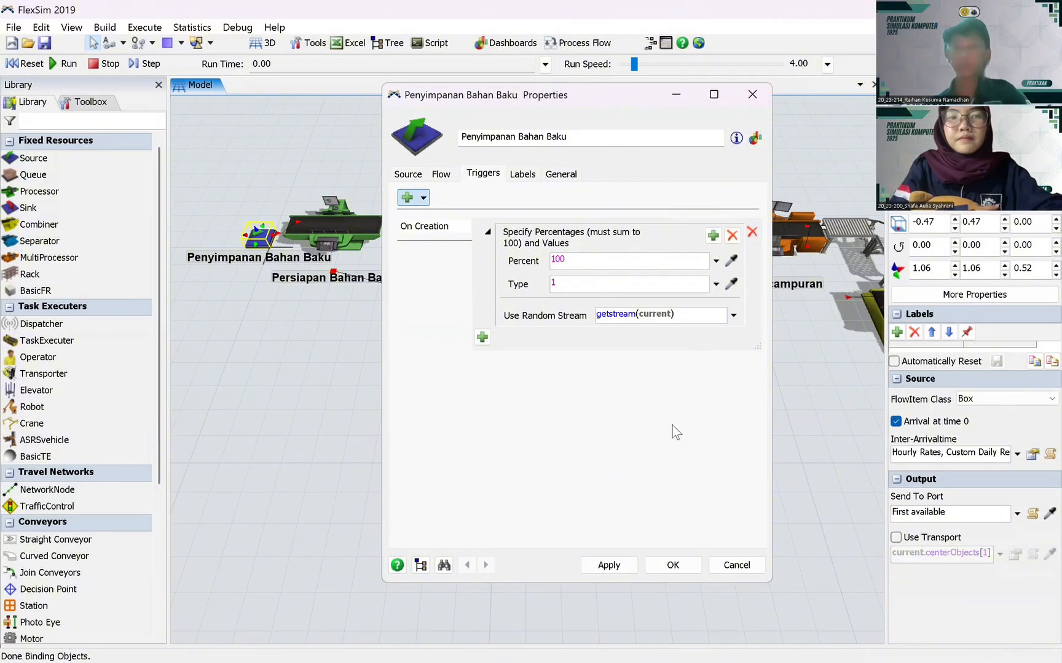
pyautogui.click(719, 377)
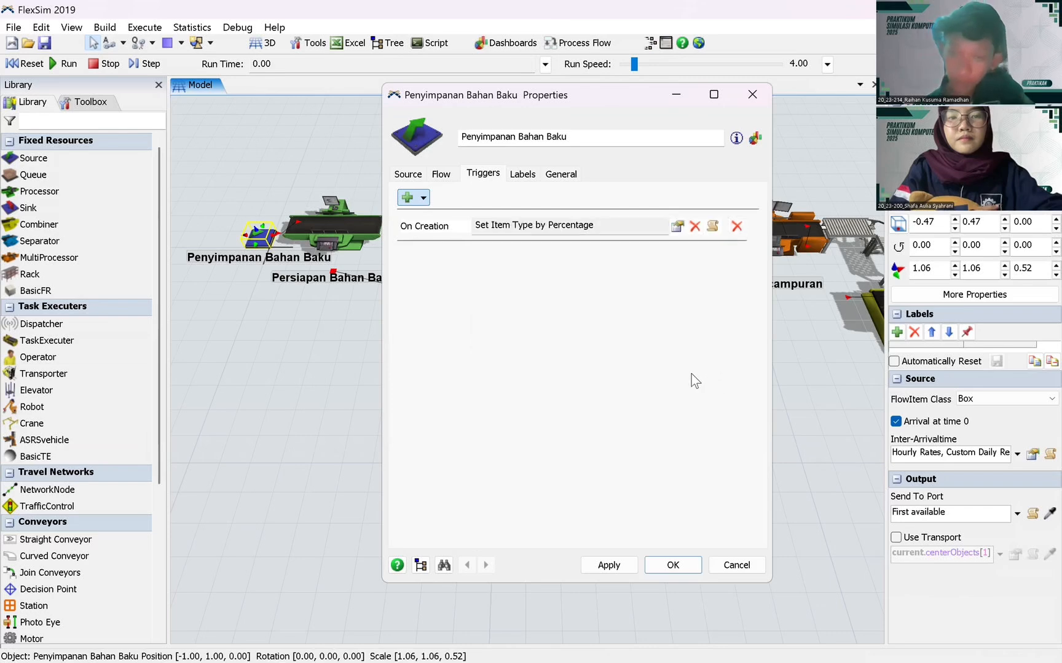
pyautogui.click(610, 565)
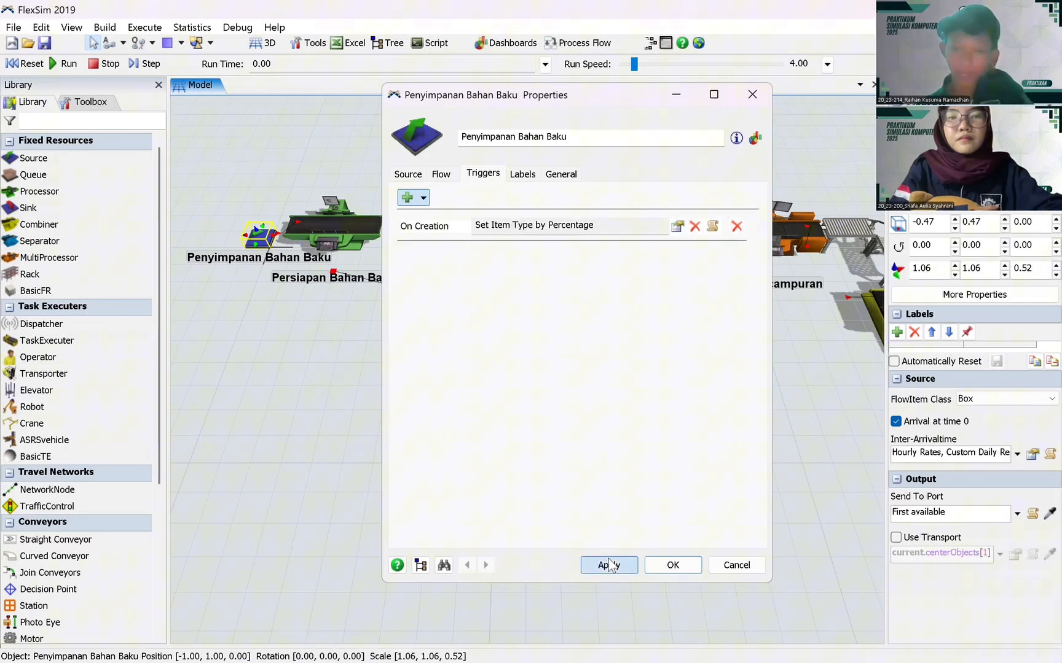
pyautogui.click(673, 565)
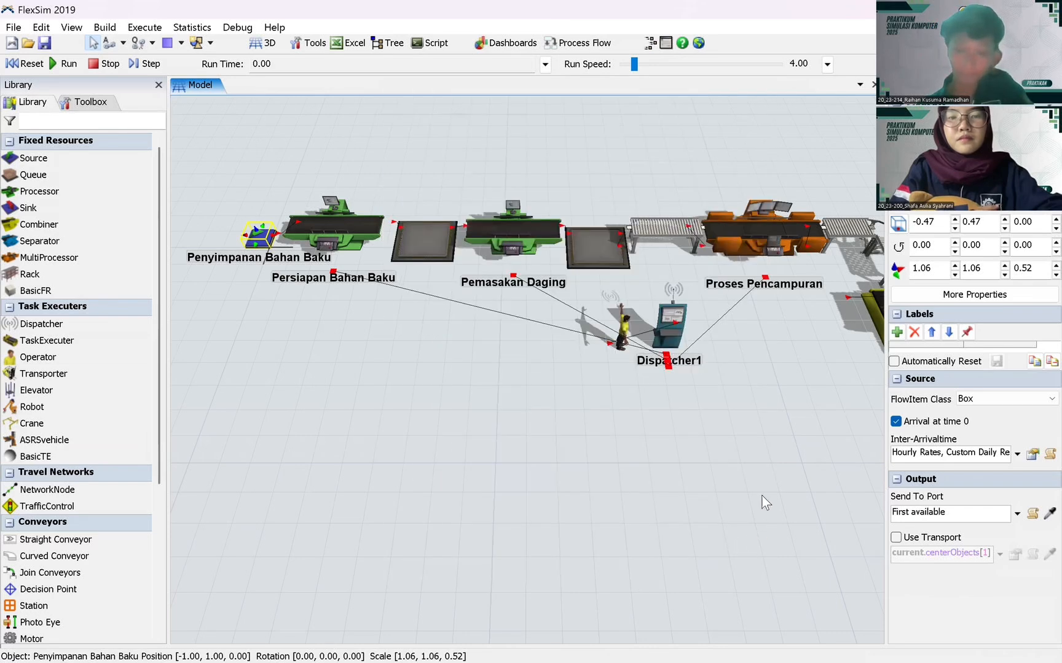
pyautogui.click(737, 458)
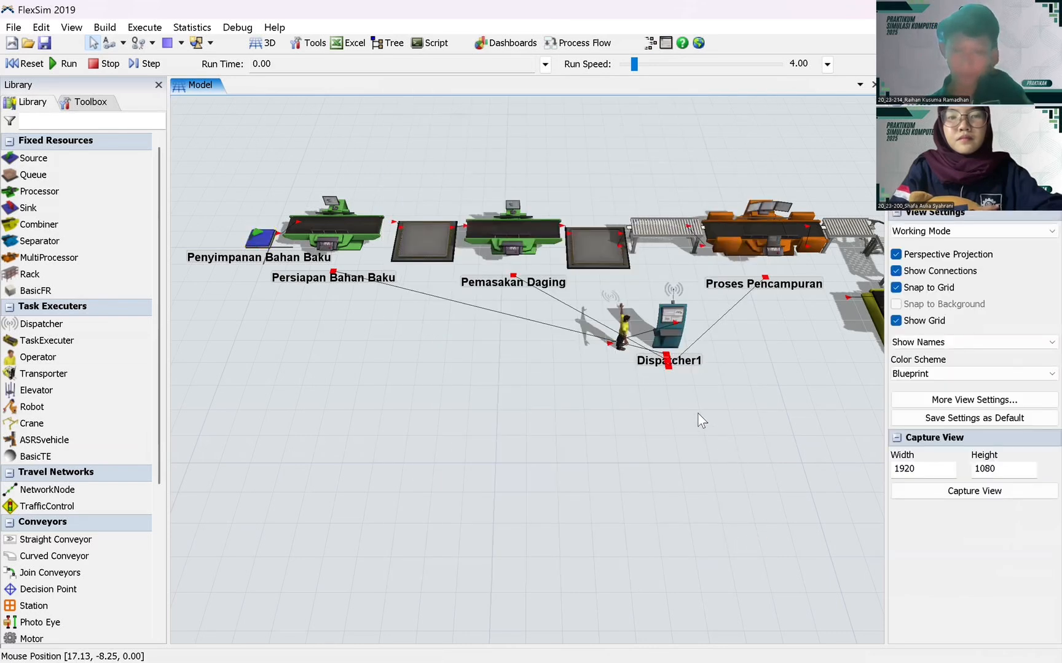
# - Set Dispatcher1's Pass To rule to Shortest Distance and apply the properties
pyautogui.click(668, 326)
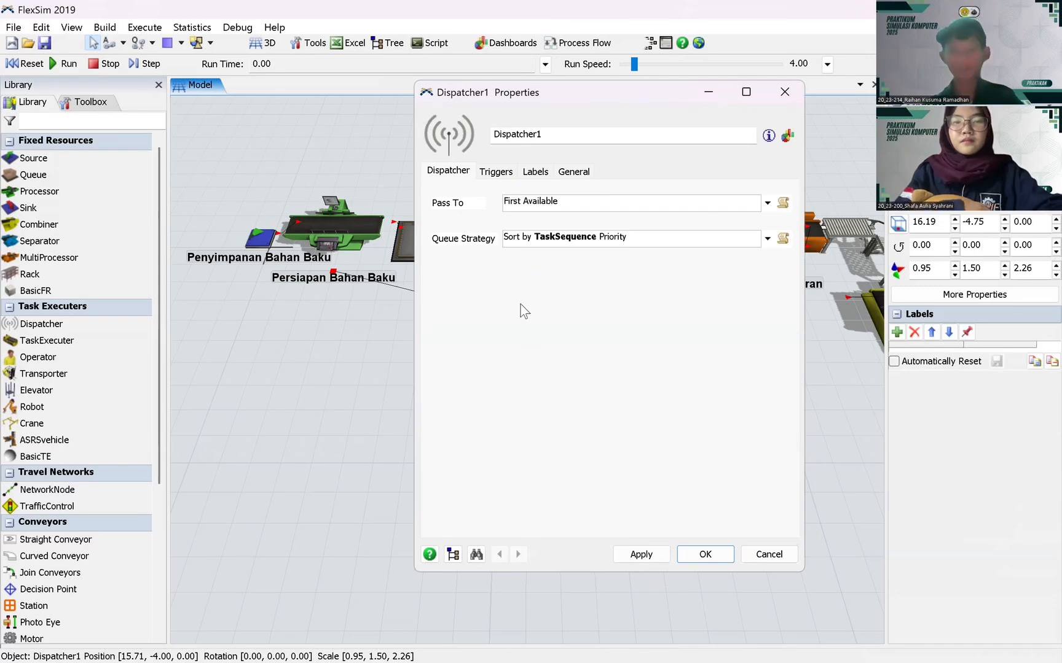
pyautogui.click(768, 203)
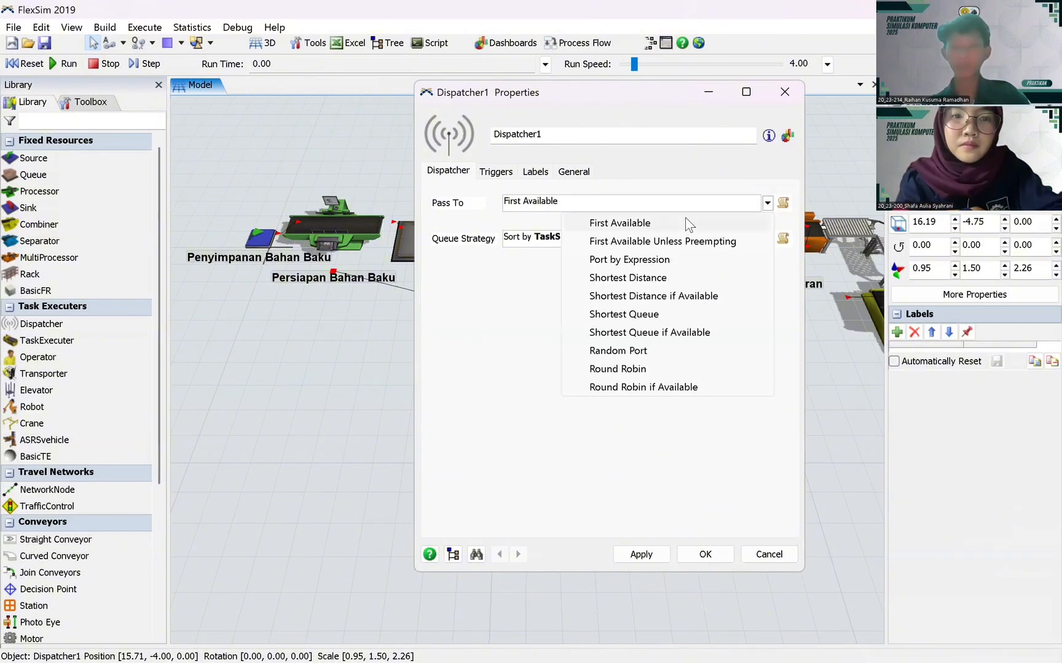
pyautogui.click(647, 278)
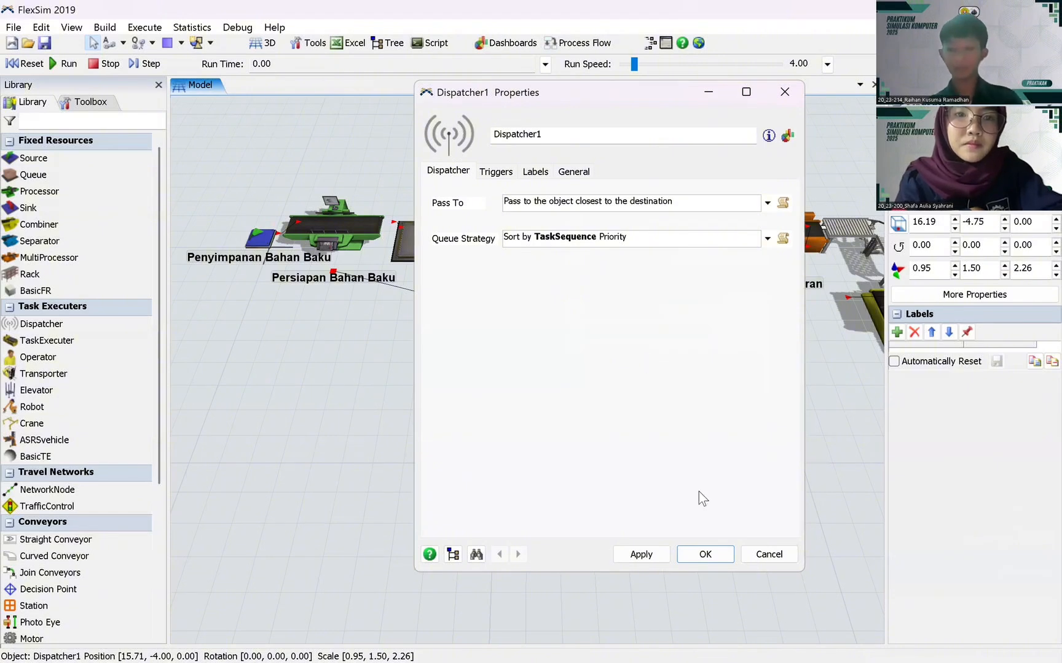
pyautogui.click(640, 554)
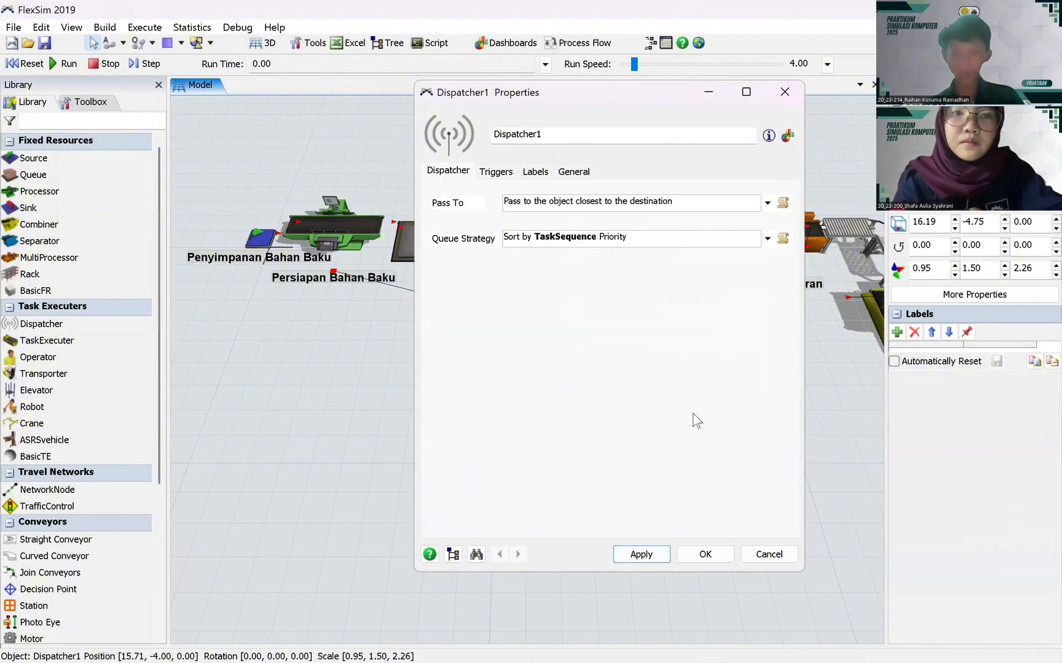
pyautogui.click(705, 555)
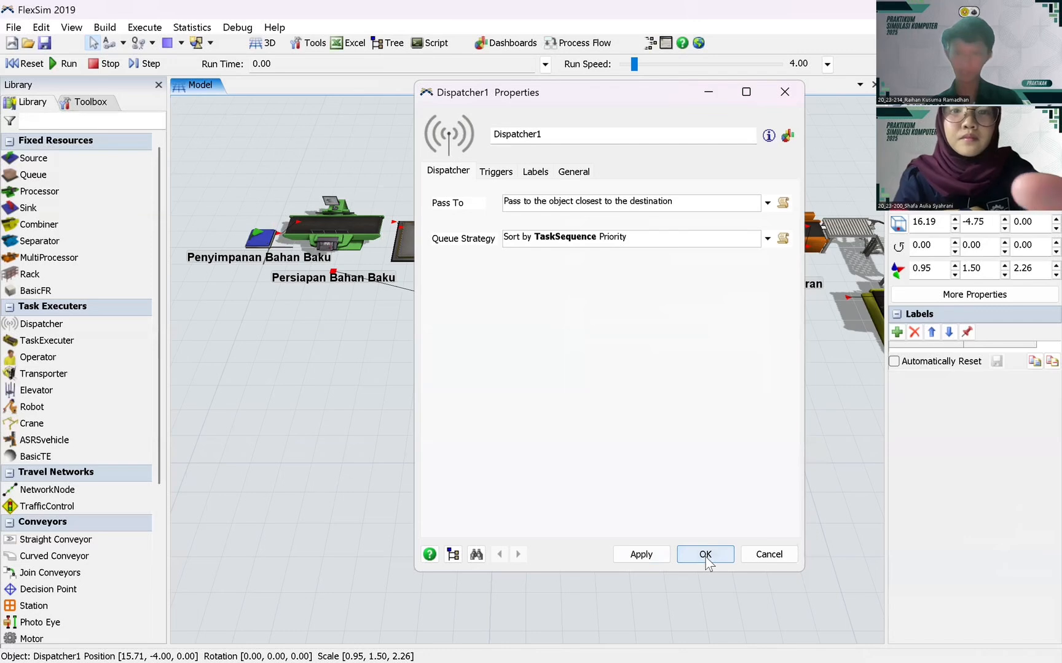
pyautogui.click(630, 421)
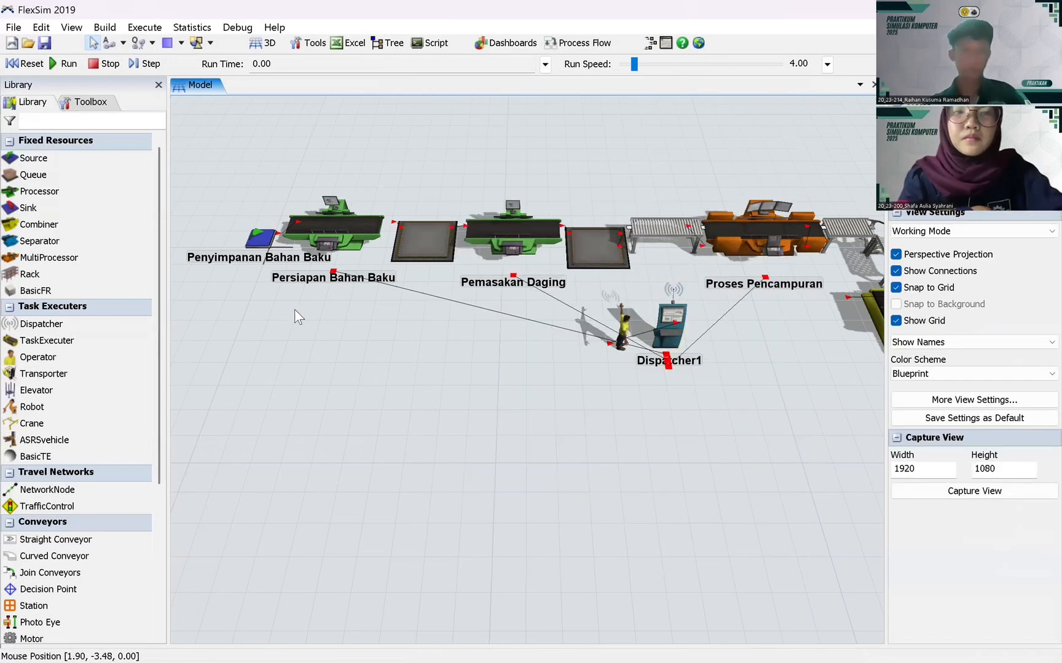
# - Close the properties pane beside the model view and add a dashboard
pyautogui.moveTo(671, 503); pyautogui.dragTo(554, 432)
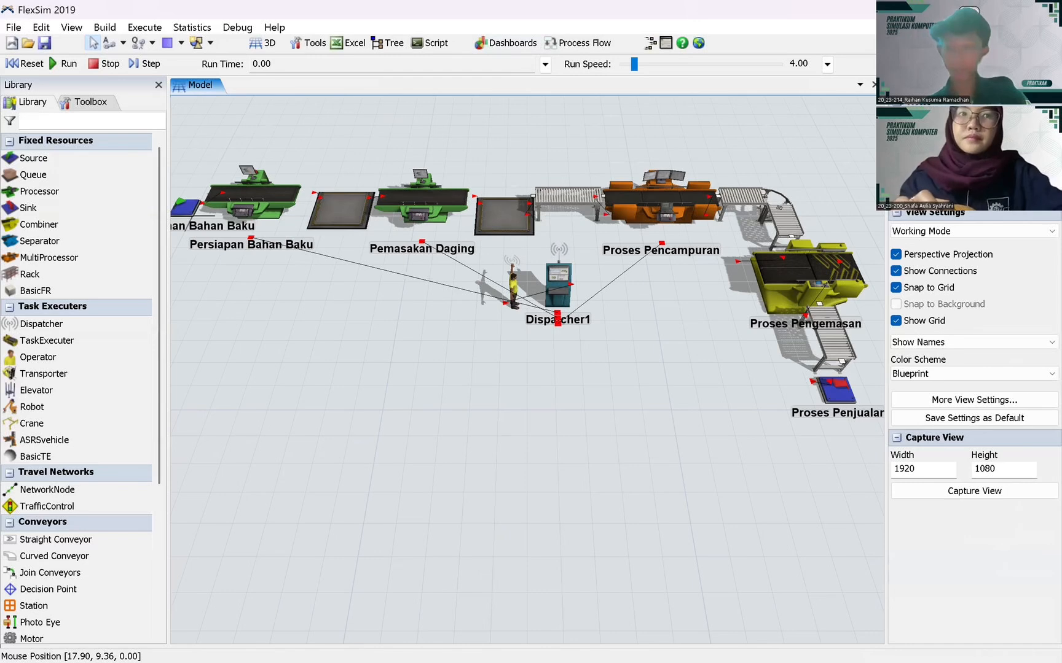
pyautogui.click(1053, 85)
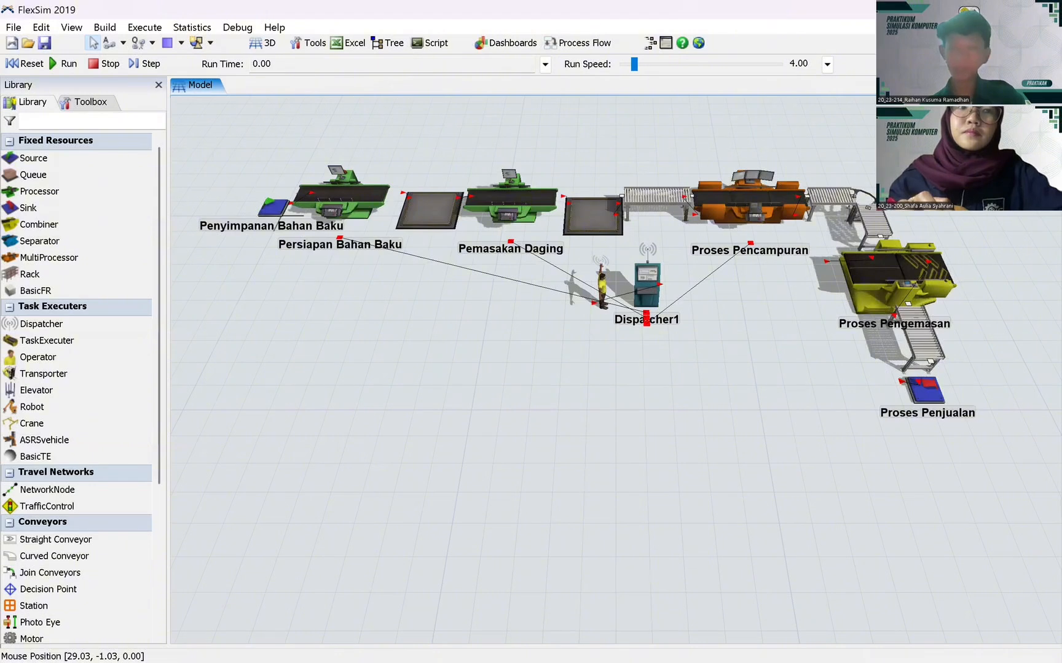
pyautogui.click(520, 47)
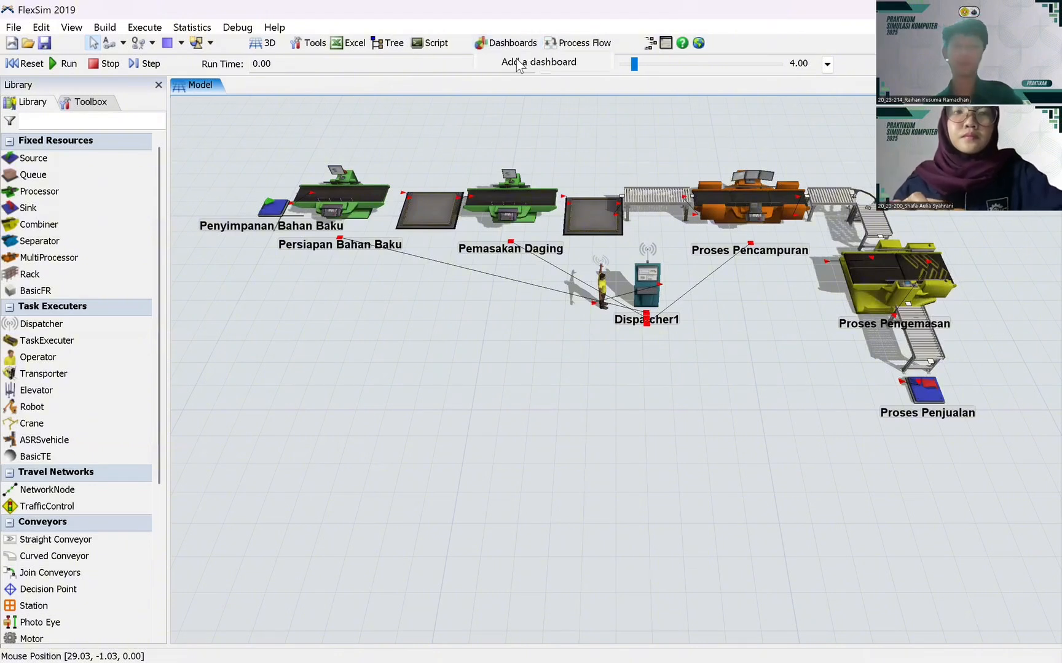
pyautogui.click(538, 62)
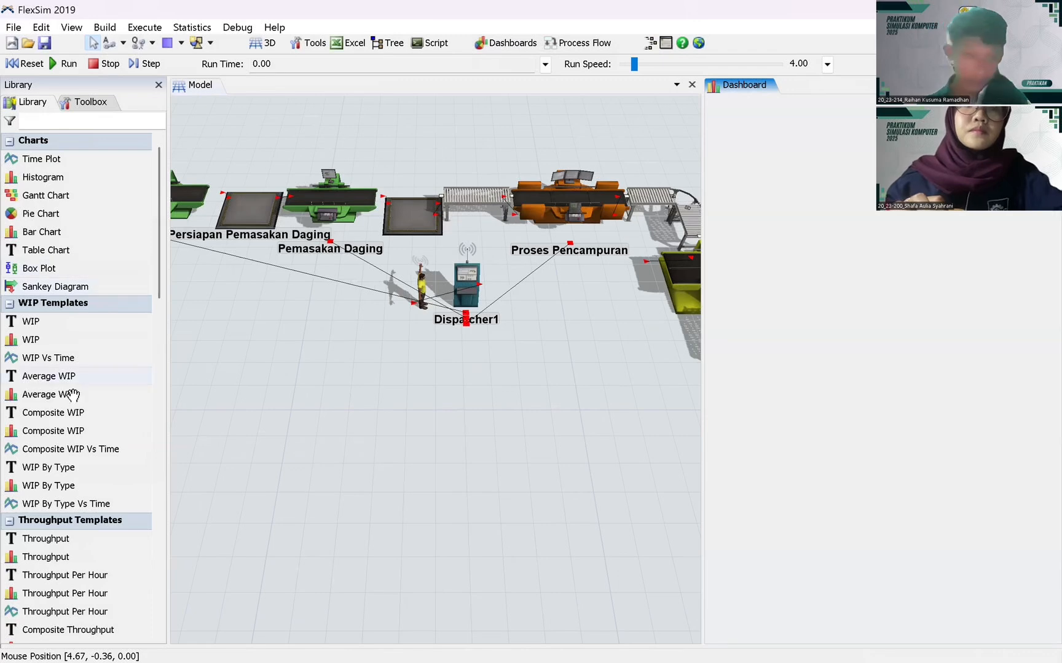
# - Place an Average WIP text table on the dashboard, covering all sources, processors, queues, multiprocessors, combiners and sinks
pyautogui.moveTo(47, 379); pyautogui.dragTo(795, 169)
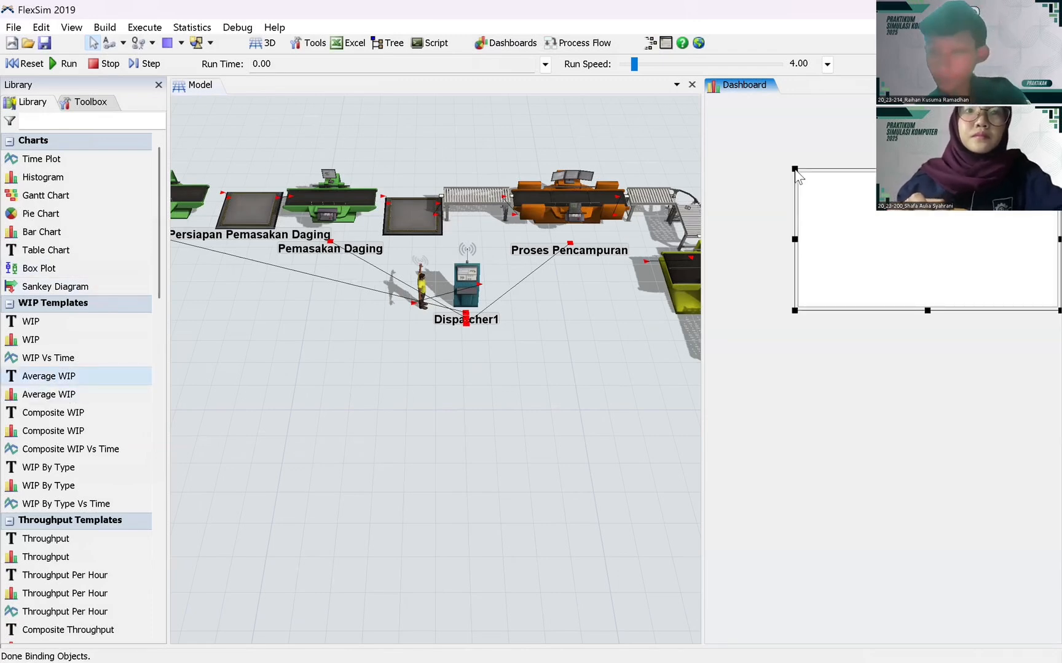
pyautogui.click(616, 264)
pyautogui.click(615, 264)
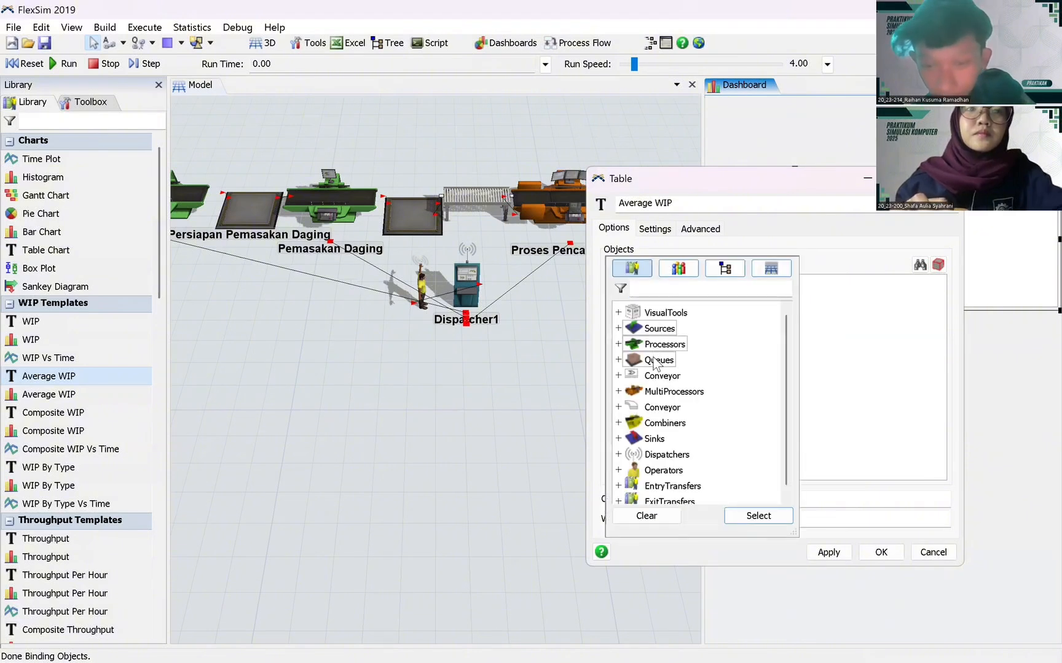
pyautogui.click(664, 394)
pyautogui.click(665, 424)
pyautogui.click(654, 439)
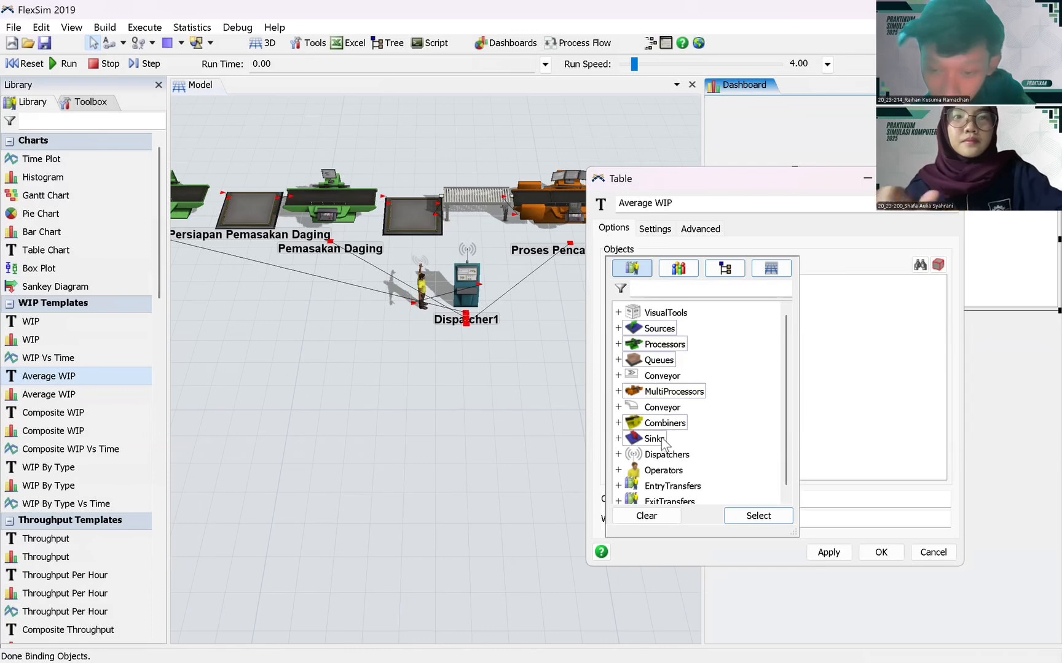
pyautogui.click(749, 519)
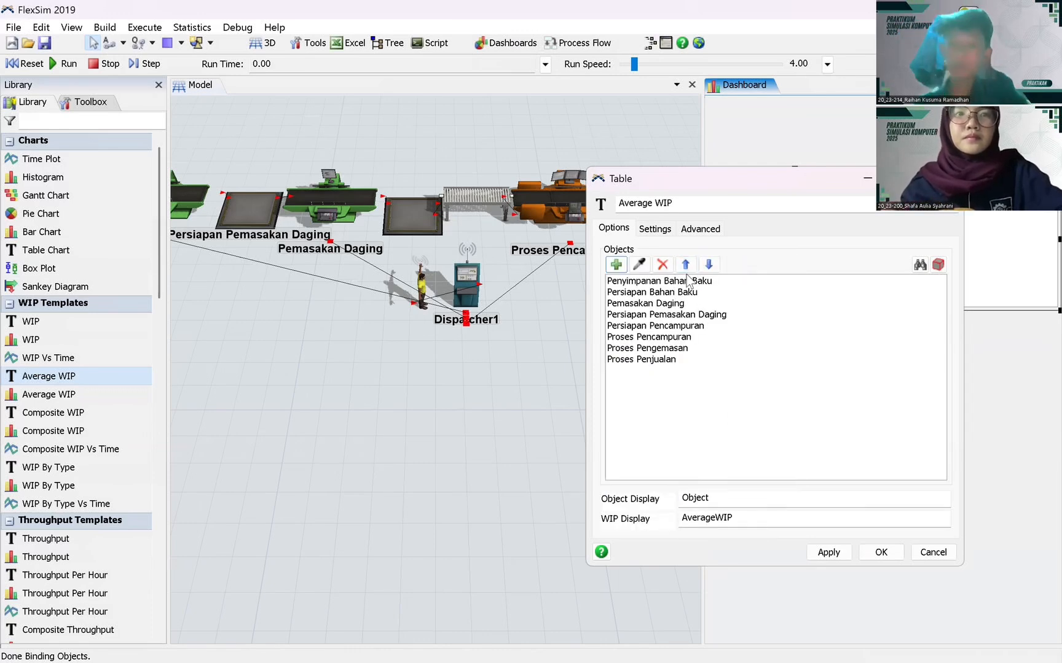
# - Remove Proses Penjualan from the Average WIP table's objects and accept the table settings
pyautogui.click(660, 361)
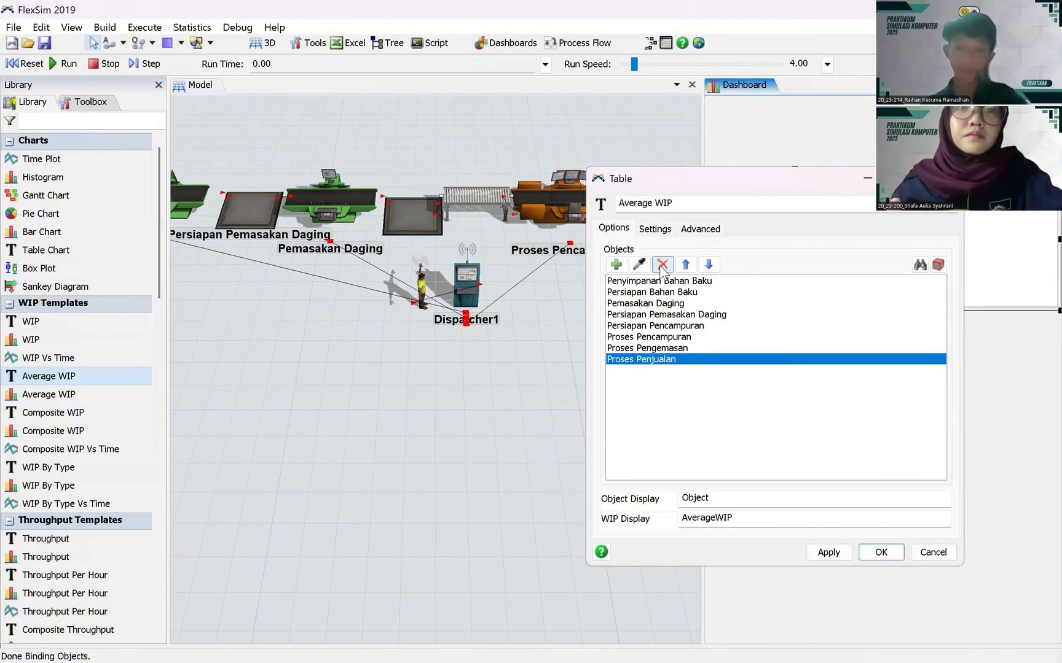
pyautogui.click(662, 265)
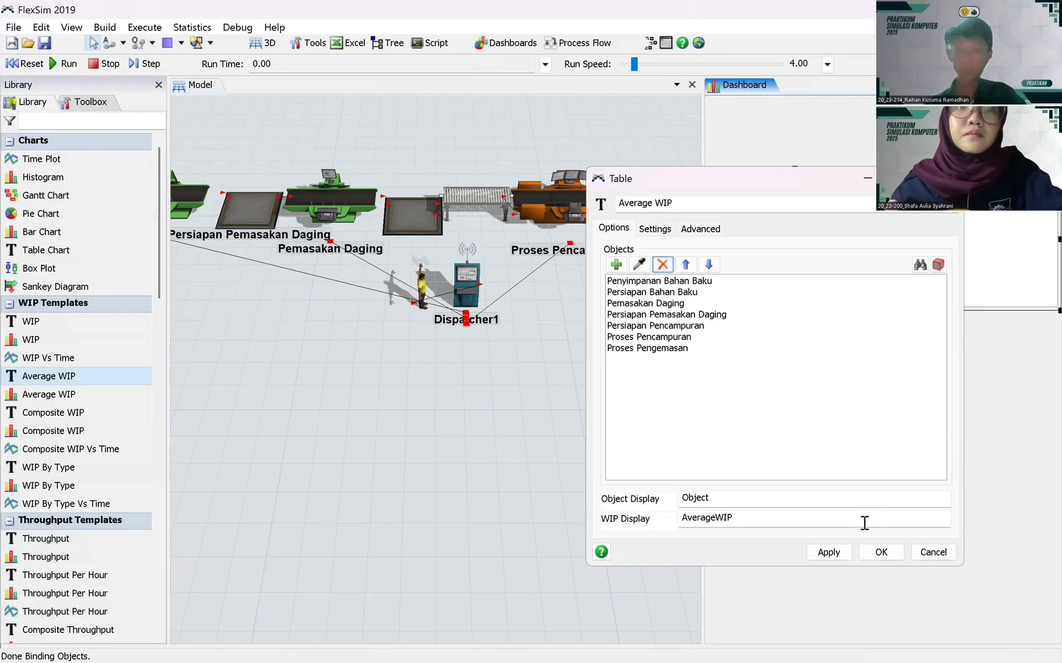
pyautogui.click(875, 554)
# - Move the Average WIP table to the dashboard's upper-left corner, widen the dashboard pane and enlarge the table
pyautogui.moveTo(848, 167); pyautogui.dragTo(758, 97)
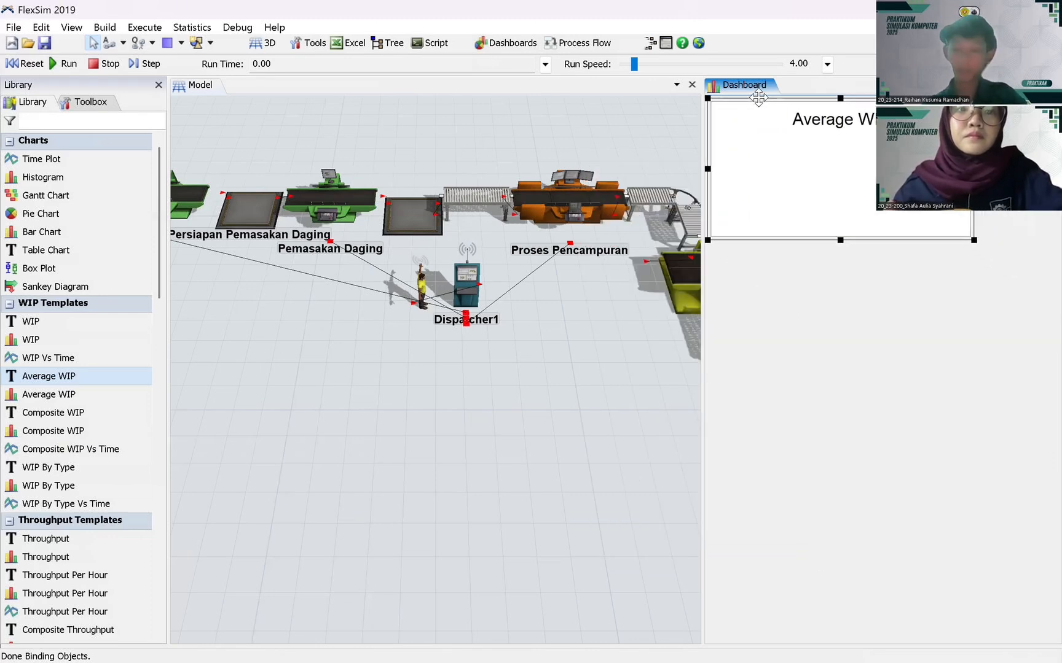
pyautogui.moveTo(701, 343); pyautogui.dragTo(626, 343)
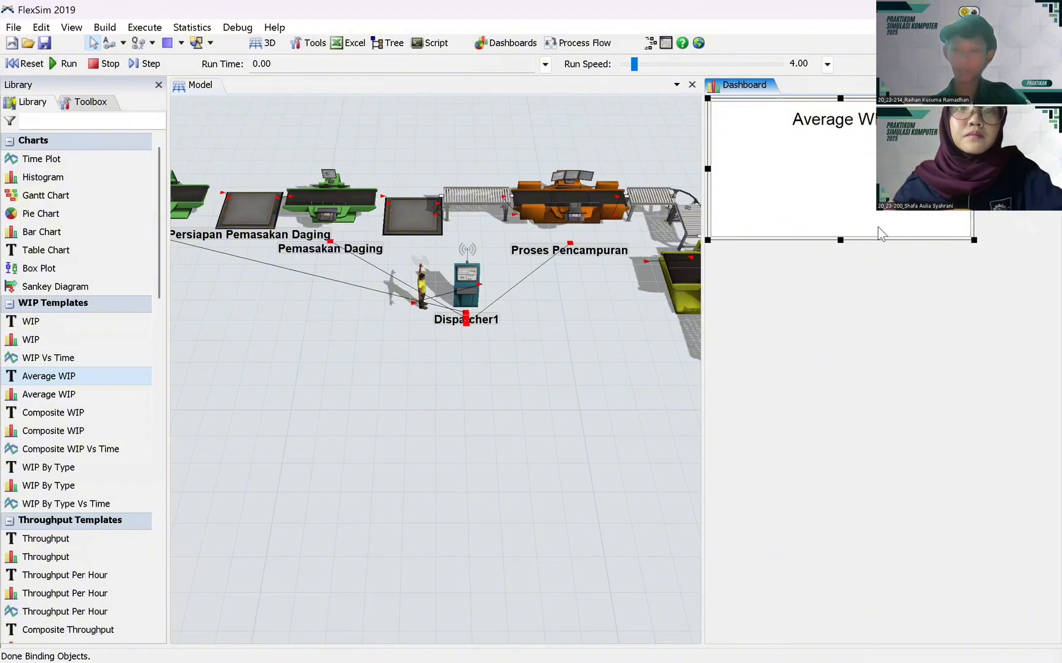
pyautogui.moveTo(895, 240); pyautogui.dragTo(968, 286)
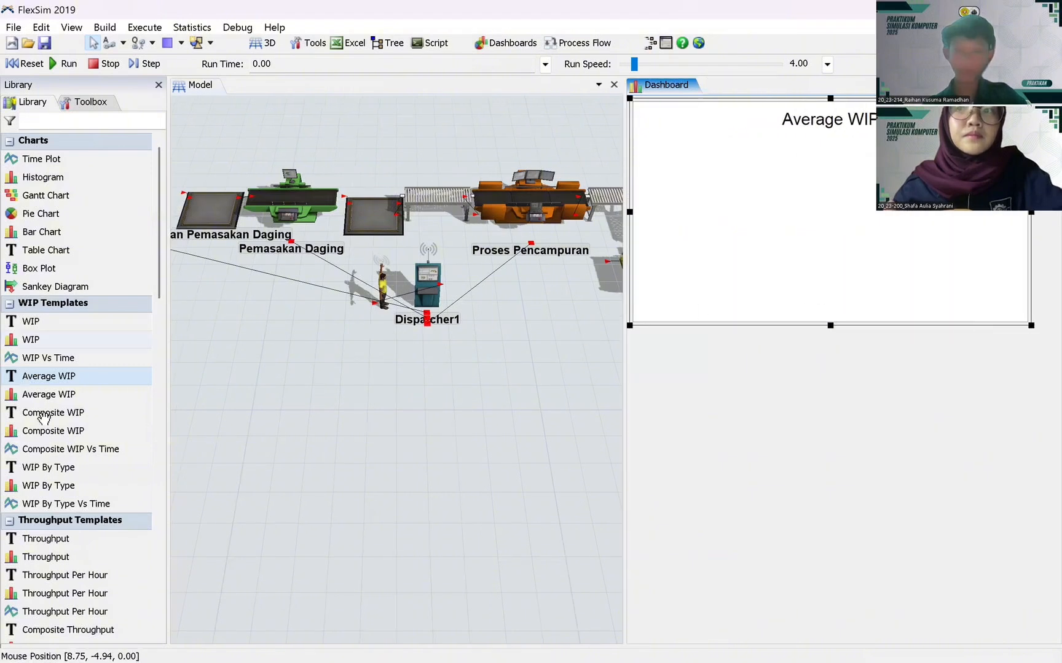
# - Place a State Bar chart below the Average WIP table, covering all sources, processors, queues, multiprocessors, combiners and sinks
pyautogui.scroll(-5, 97, 513)
pyautogui.scroll(-8, 97, 513)
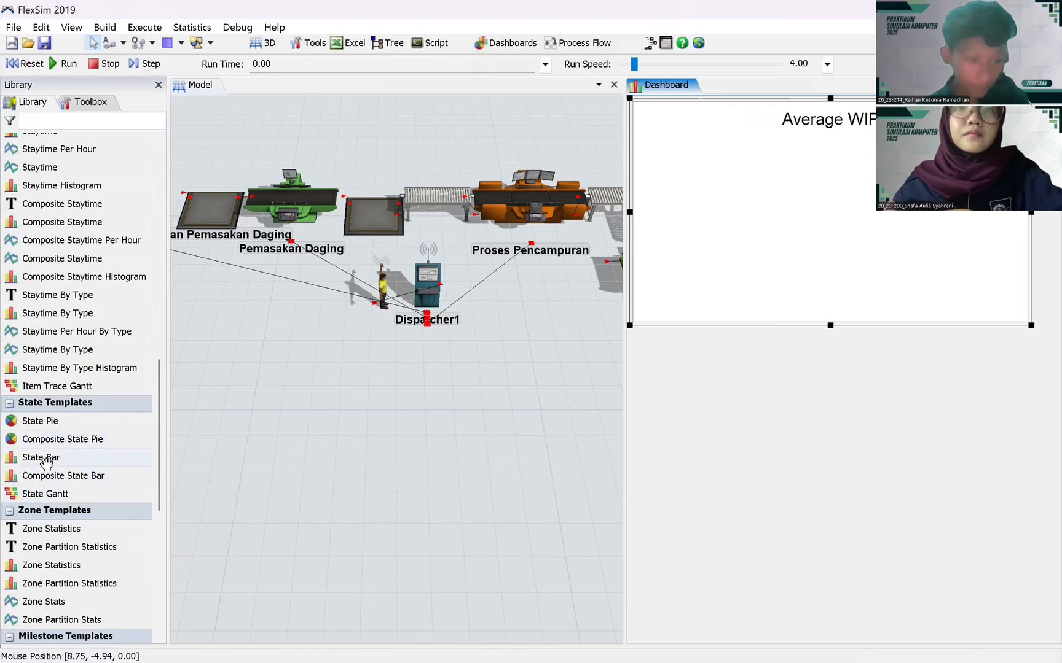
pyautogui.click(41, 458)
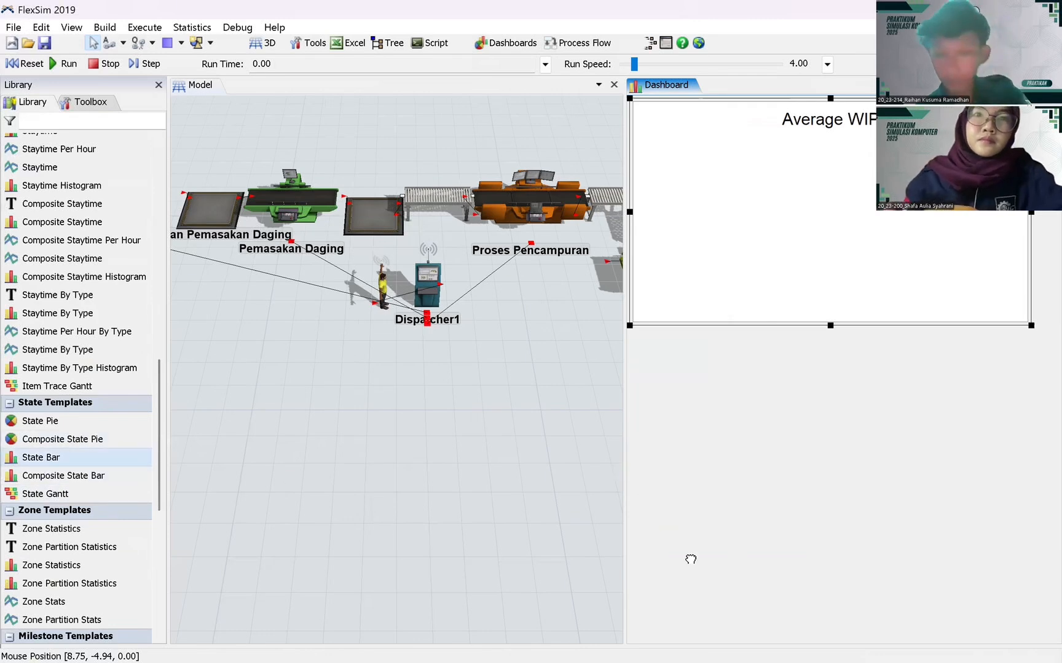
pyautogui.click(760, 408)
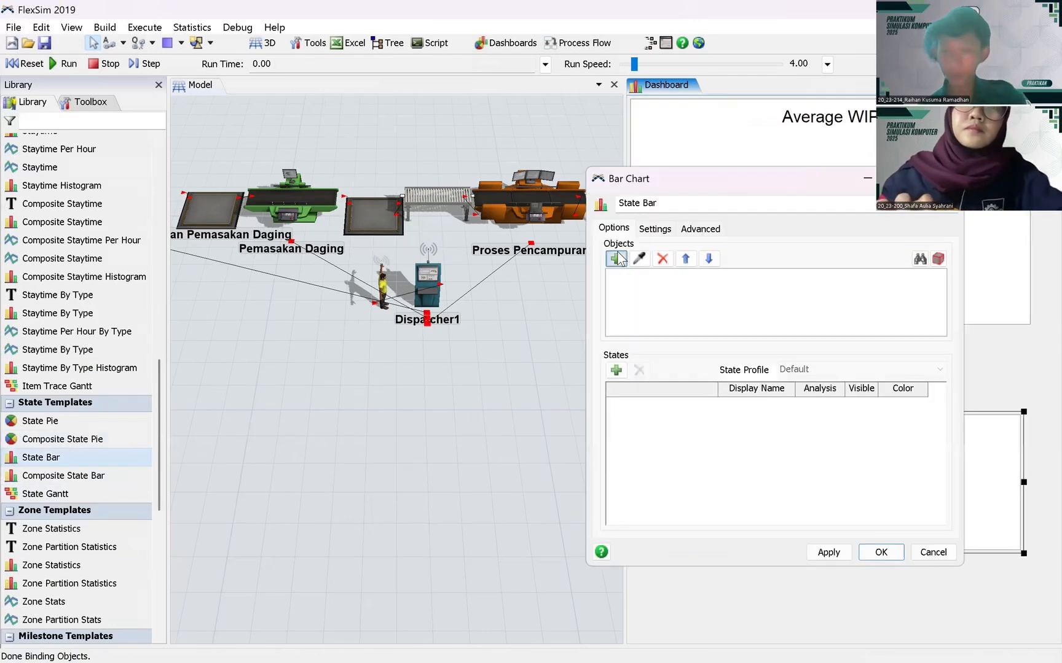
pyautogui.click(616, 258)
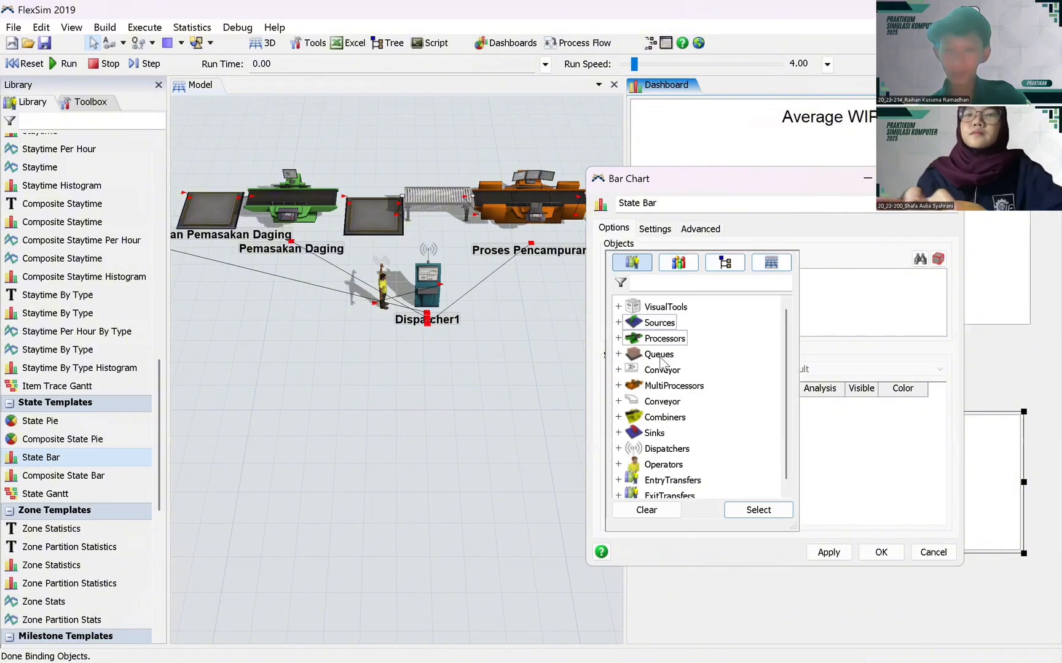
pyautogui.click(673, 386)
pyautogui.click(663, 417)
pyautogui.click(653, 433)
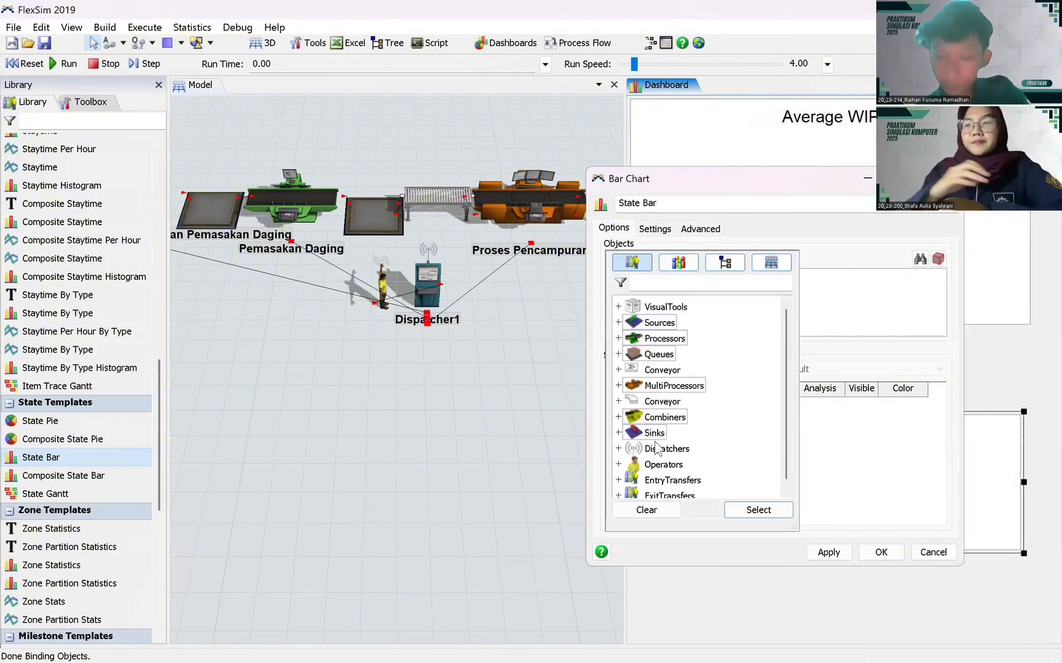
pyautogui.click(757, 510)
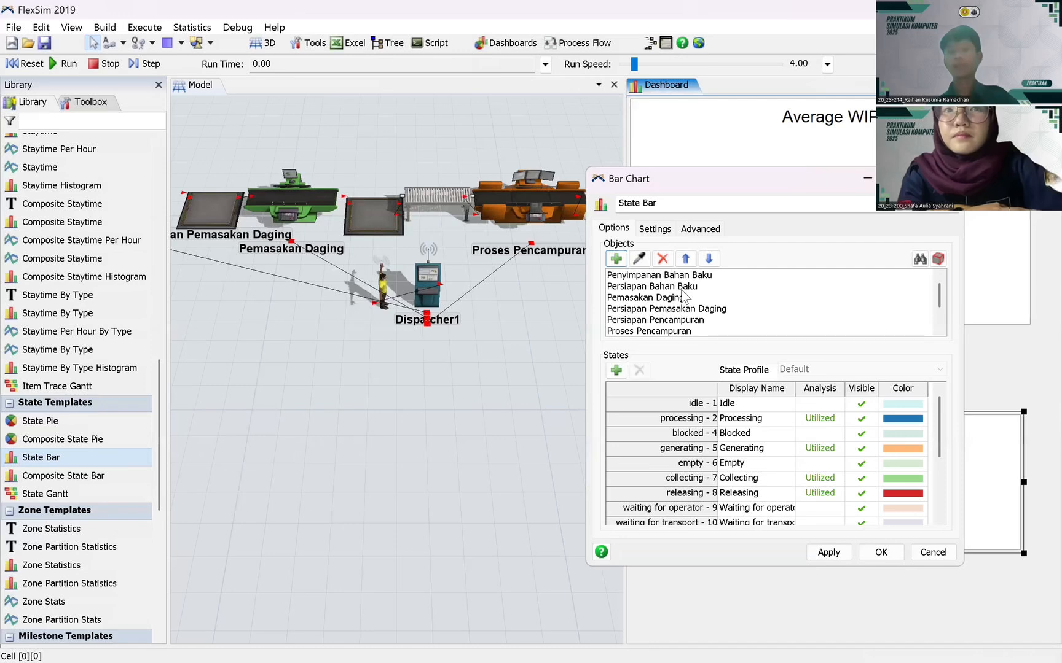
# - Remove Proses Penjualan, Penyimpanan Bahan Baku, Persiapan Pemasakan Daging and Persiapan Pencampuran from the State Bar chart's objects
pyautogui.scroll(-1, 691, 298)
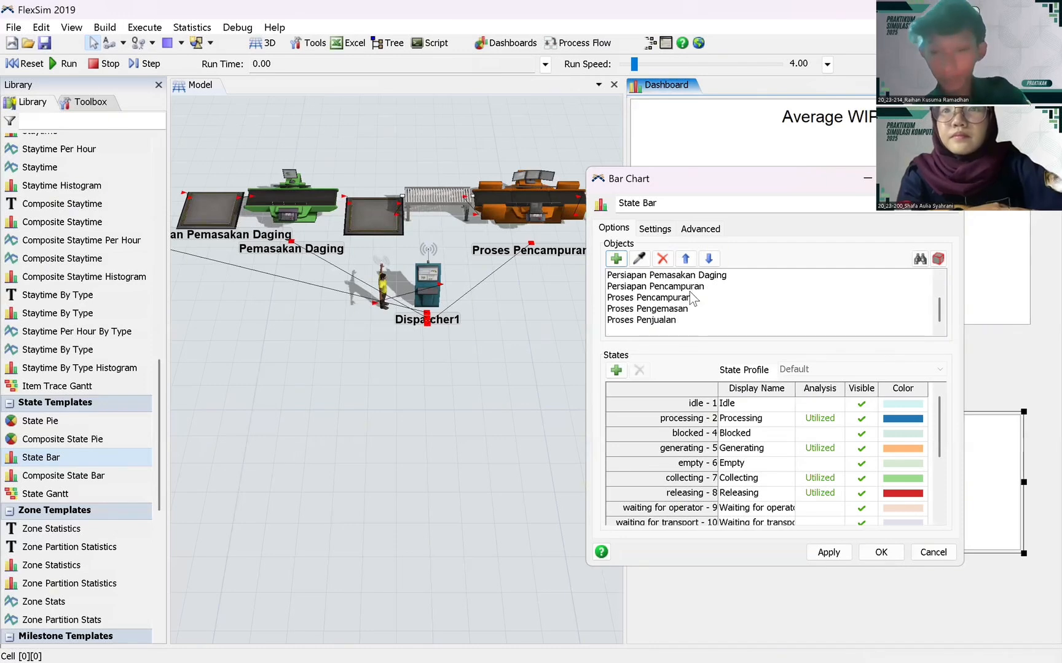
pyautogui.click(653, 320)
pyautogui.click(663, 259)
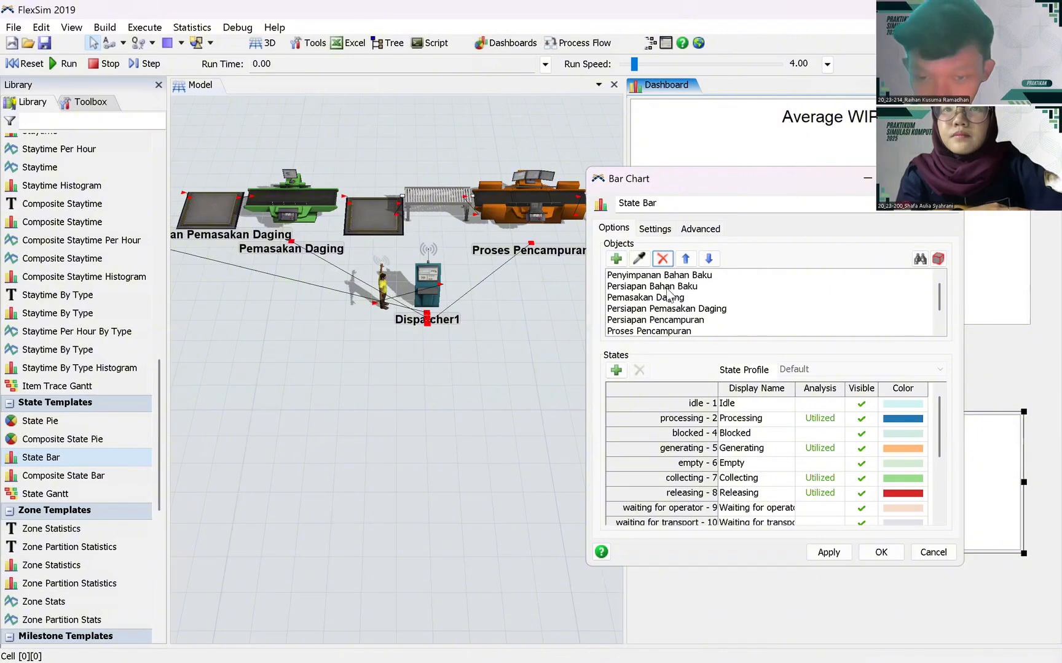
pyautogui.click(665, 275)
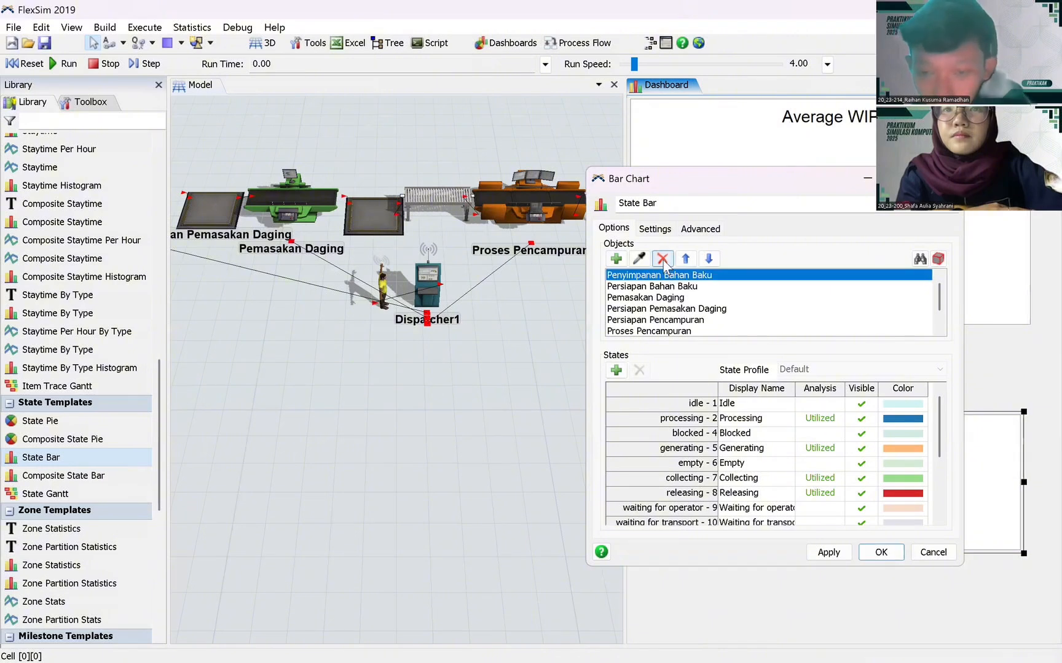
pyautogui.click(662, 260)
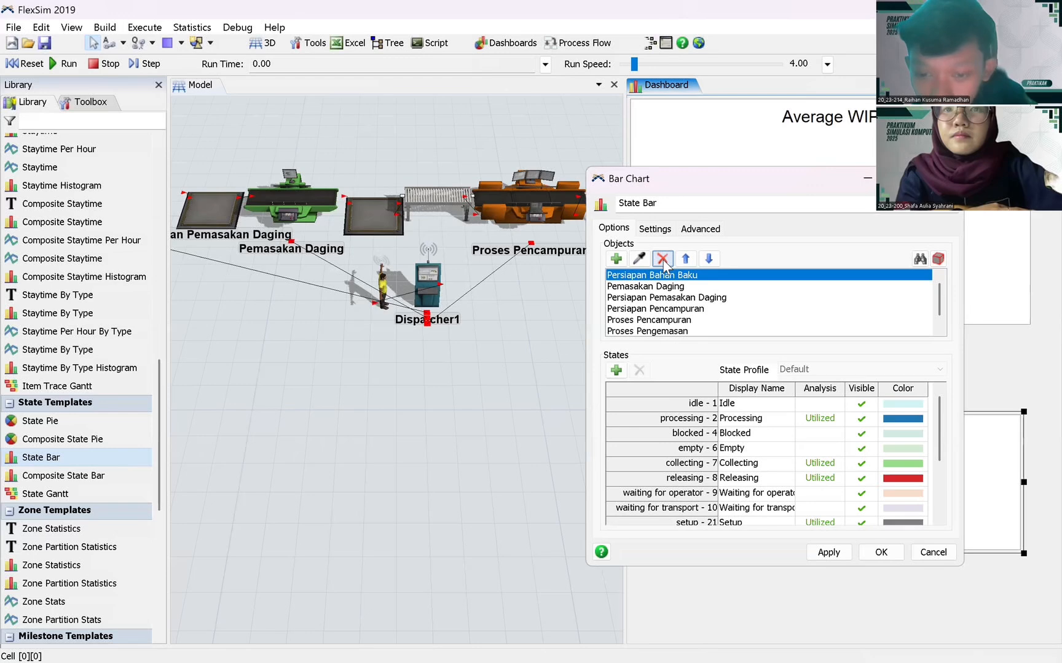
pyautogui.click(669, 287)
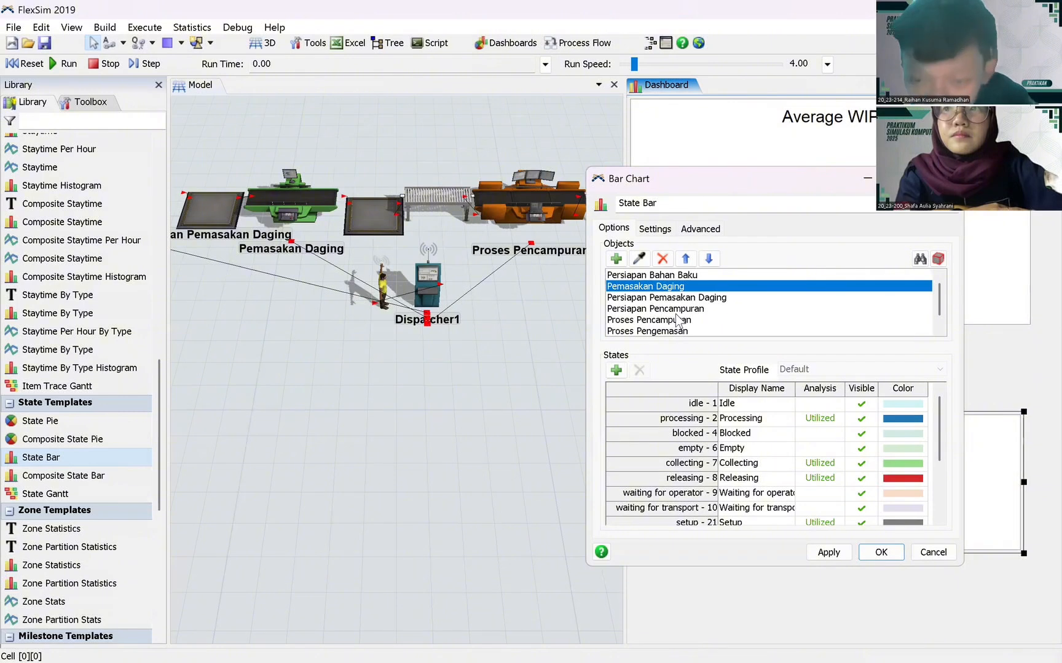
pyautogui.click(679, 299)
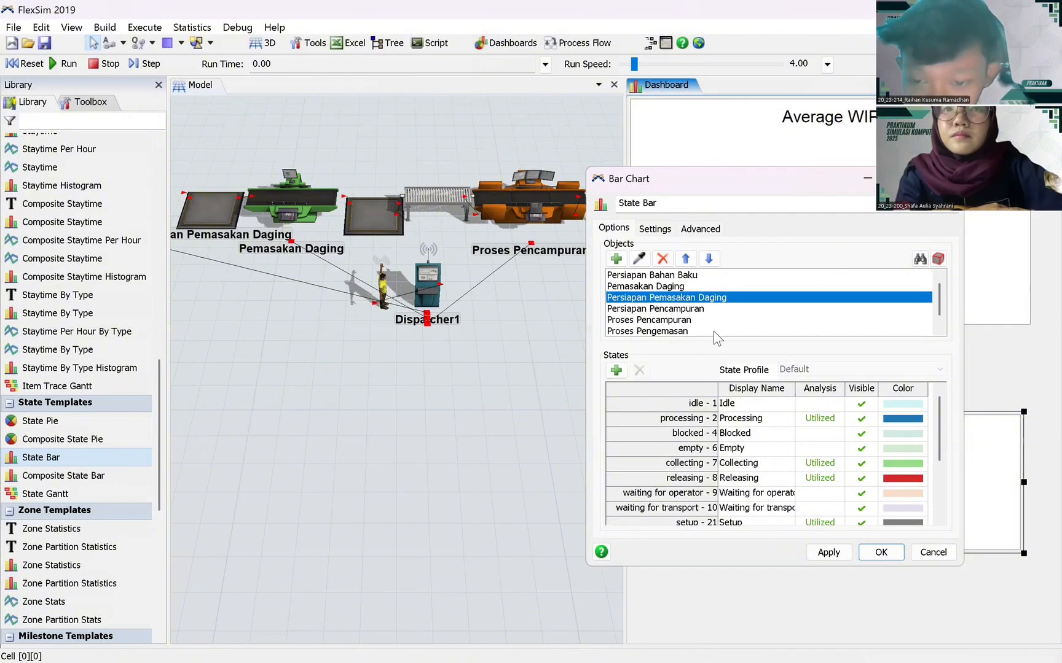
pyautogui.click(662, 259)
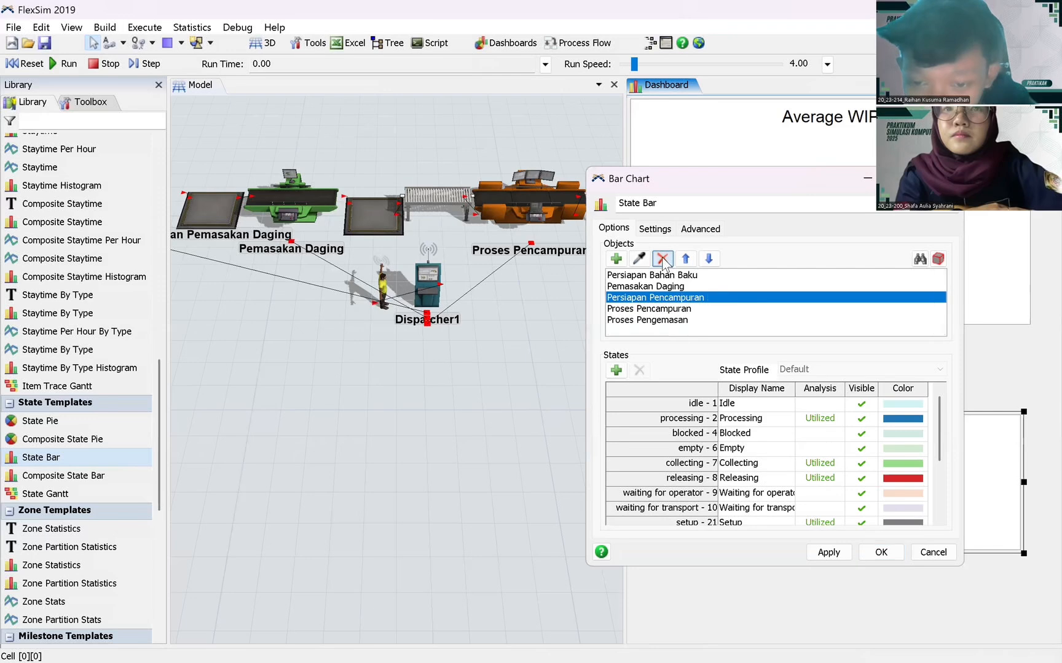
pyautogui.click(662, 259)
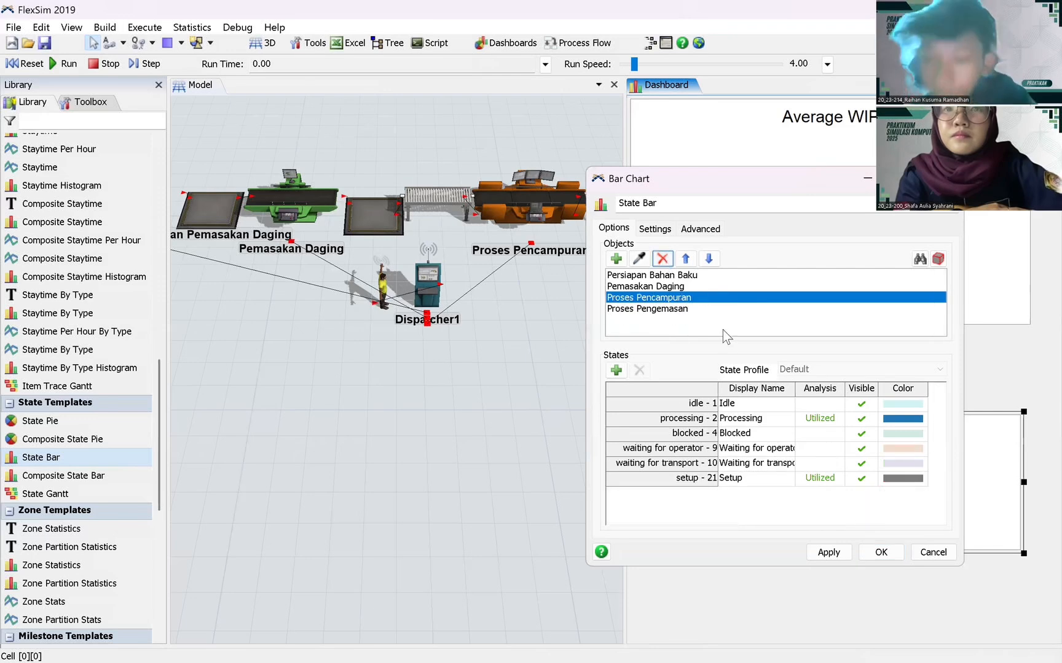
pyautogui.click(722, 330)
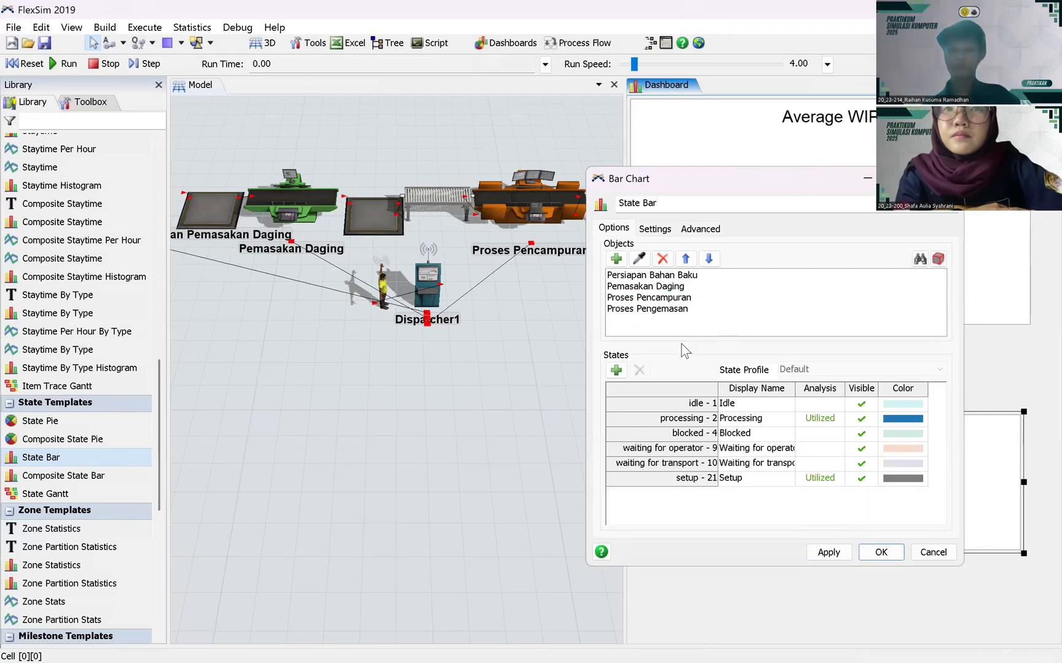
# - Hide the setup, waiting for transport and waiting for operator states in the State Bar chart and set their analysis to Excluded
pyautogui.click(823, 478)
pyautogui.click(862, 480)
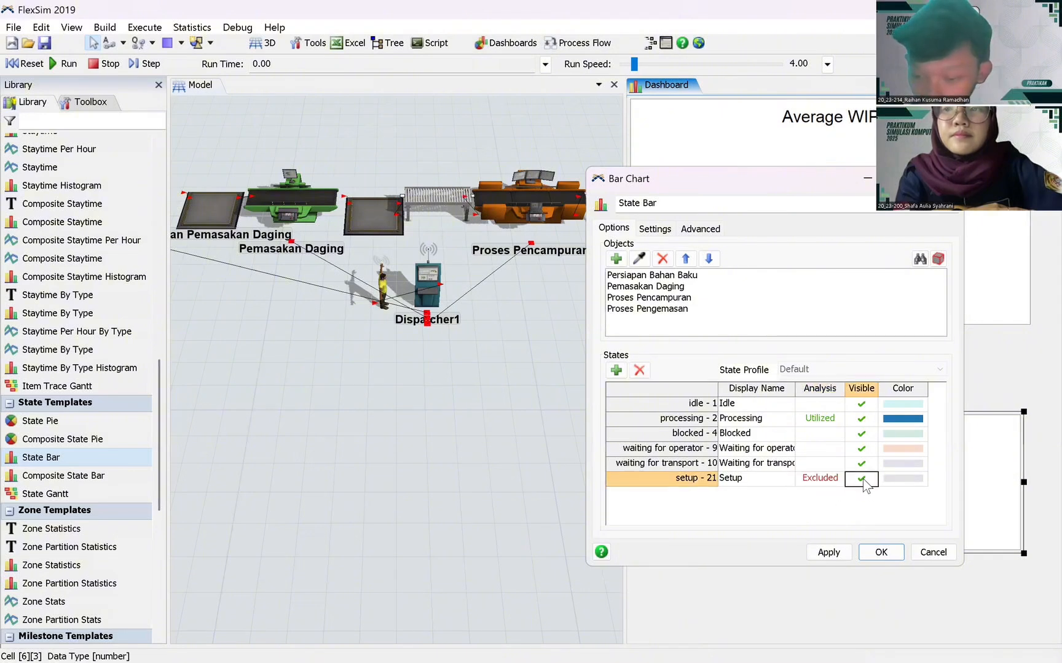
pyautogui.click(861, 465)
pyautogui.click(827, 463)
pyautogui.click(827, 465)
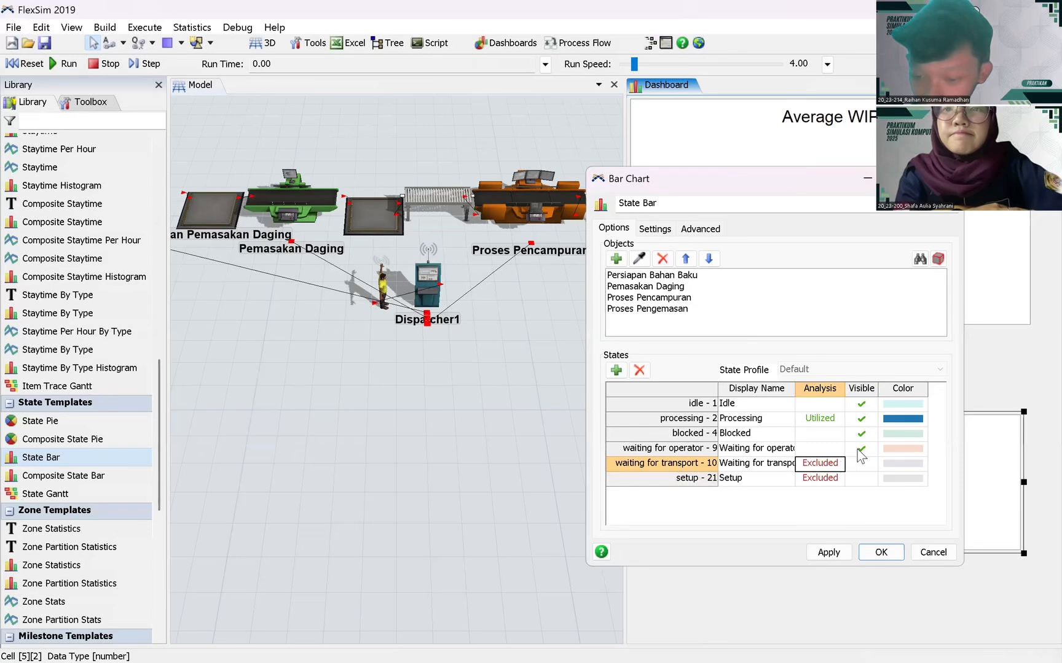
pyautogui.click(859, 450)
pyautogui.click(829, 449)
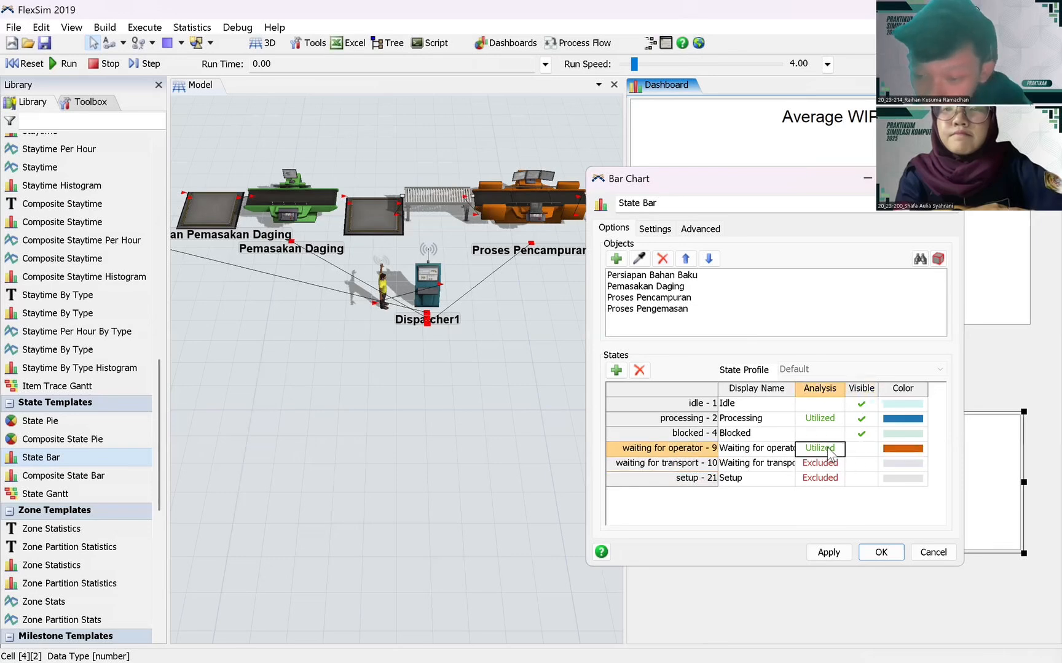
pyautogui.click(829, 449)
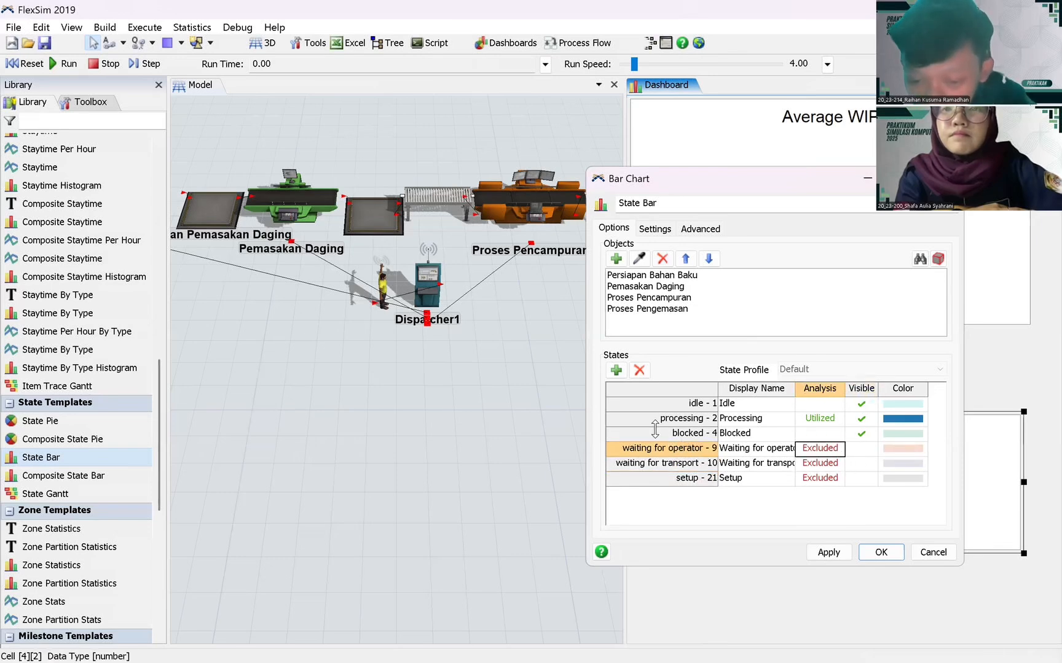
# - Set the analysis of the idle and blocked states to Utilized, then apply and accept the State Bar settings
pyautogui.click(818, 403)
pyautogui.click(818, 436)
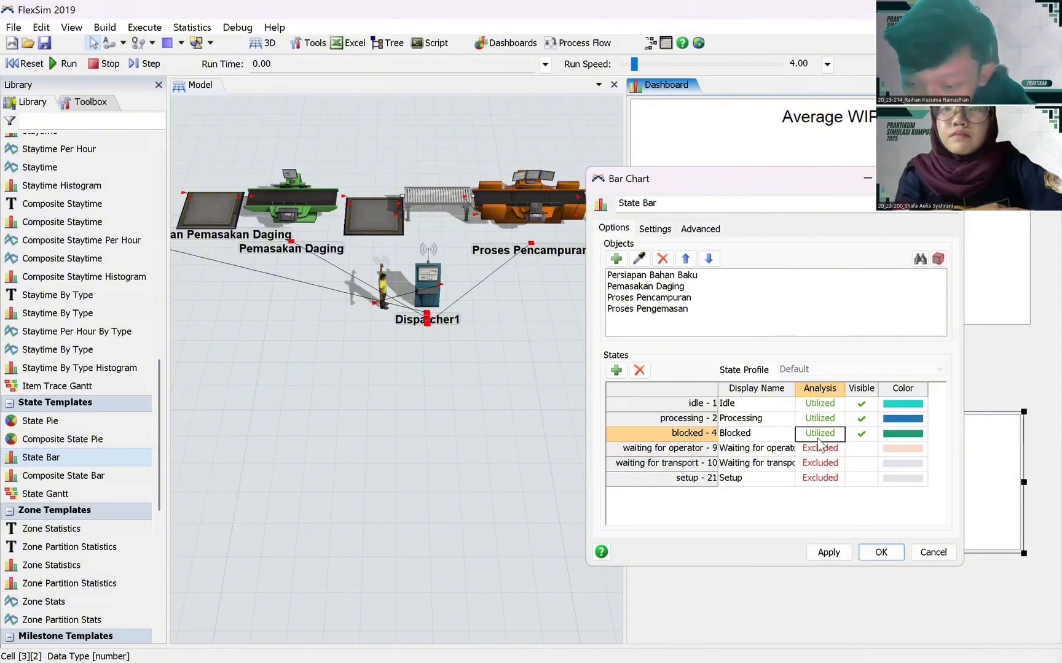
pyautogui.click(826, 552)
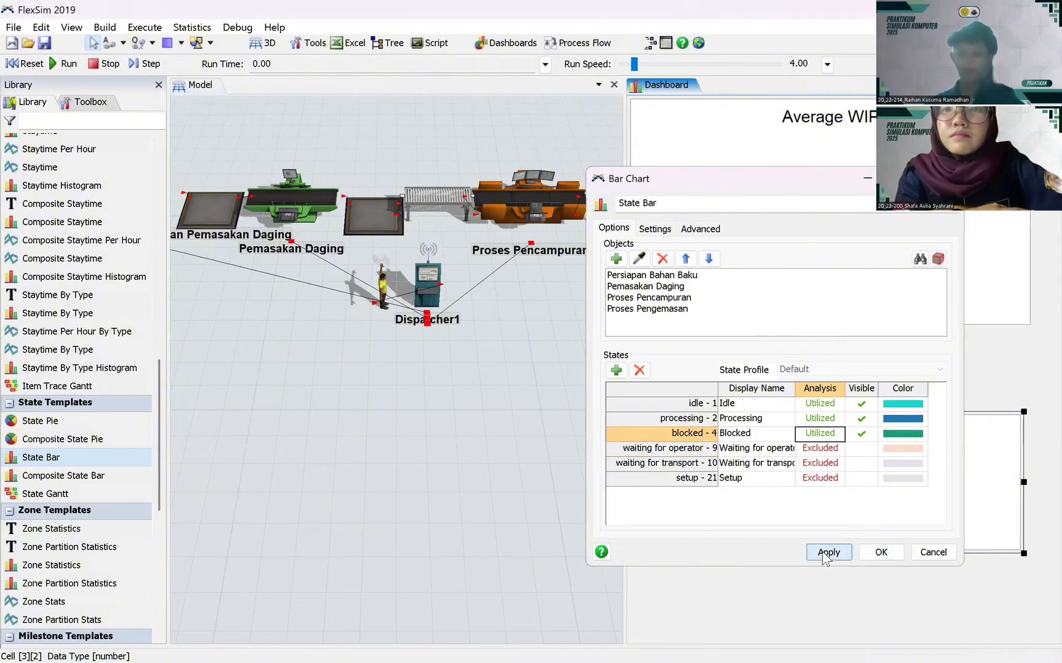
pyautogui.click(882, 551)
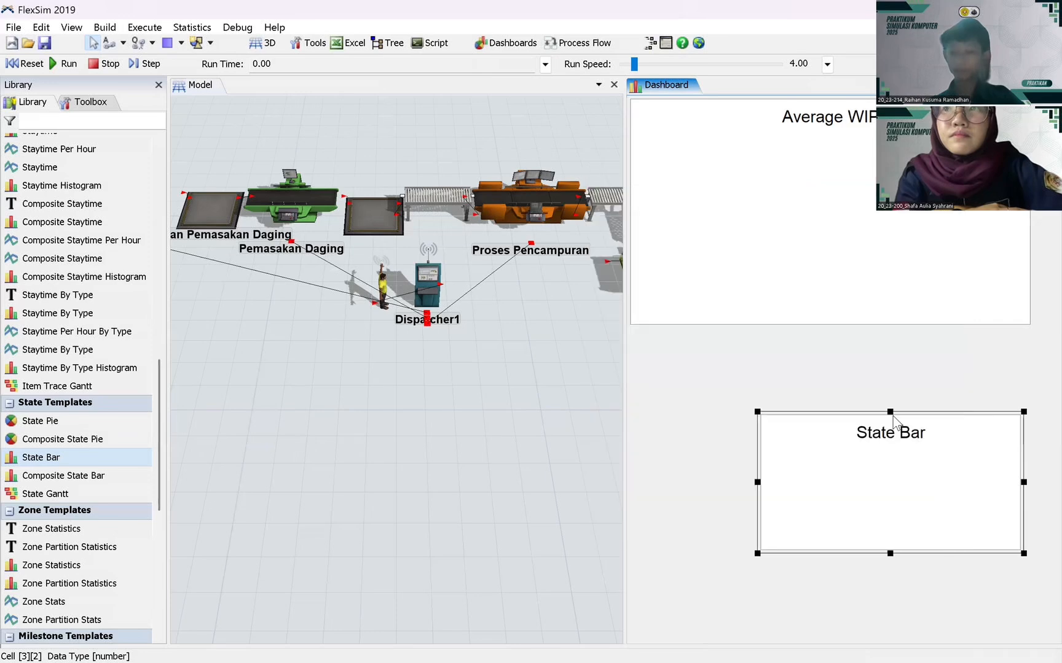
# - Move the State Bar chart directly under the Average WIP table, enlarge it and adjust the split between model and dashboard
pyautogui.moveTo(895, 423); pyautogui.dragTo(787, 345)
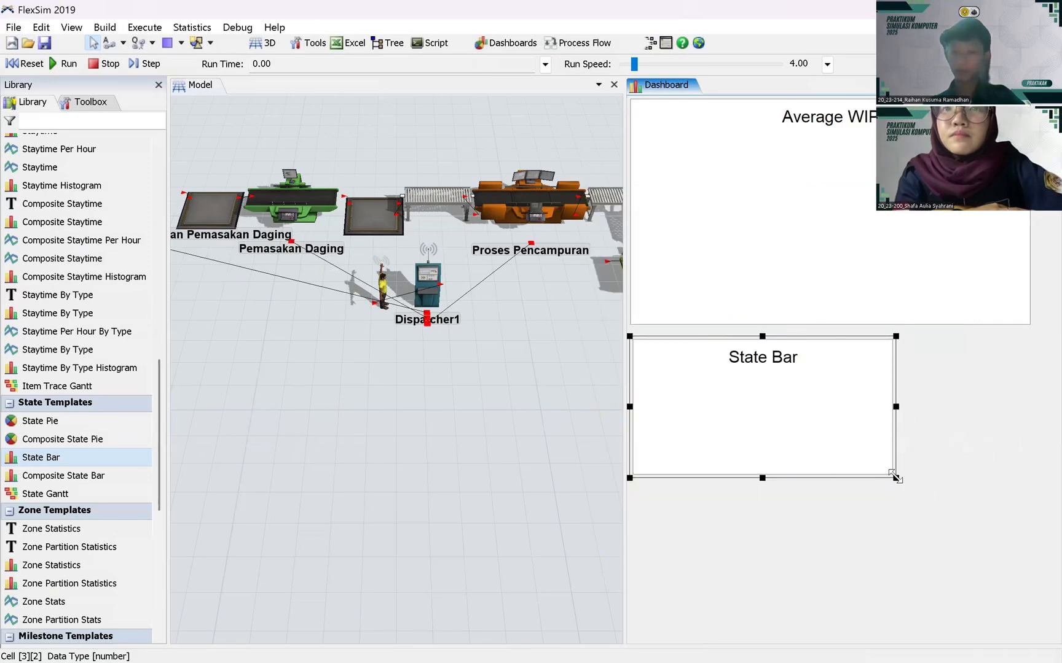
pyautogui.moveTo(896, 477); pyautogui.dragTo(1050, 636)
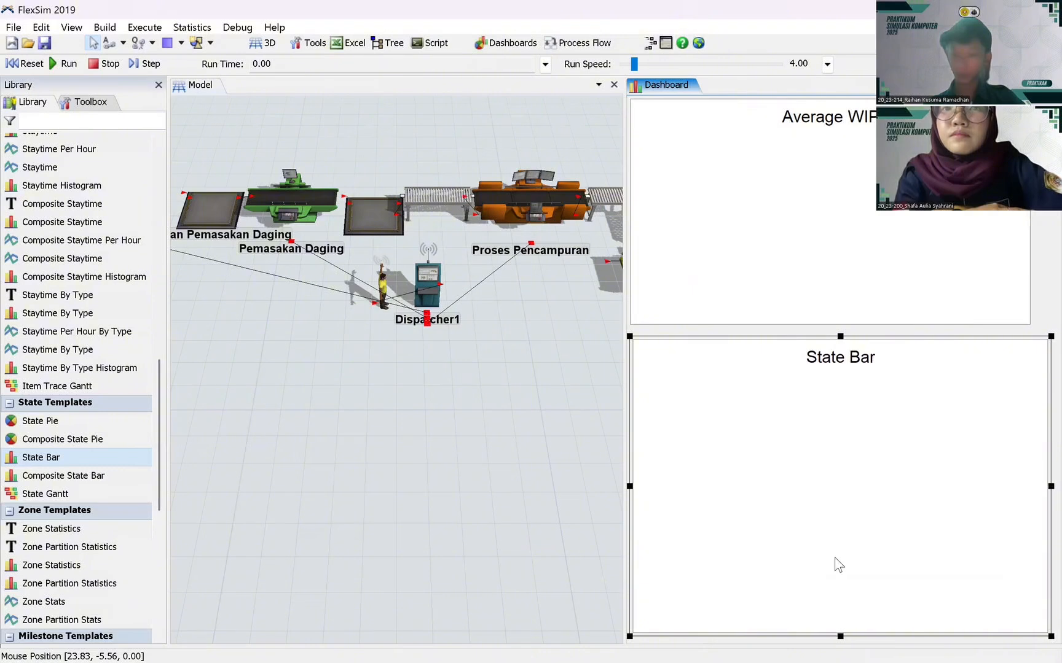
pyautogui.moveTo(938, 486); pyautogui.dragTo(1043, 495)
pyautogui.click(445, 392)
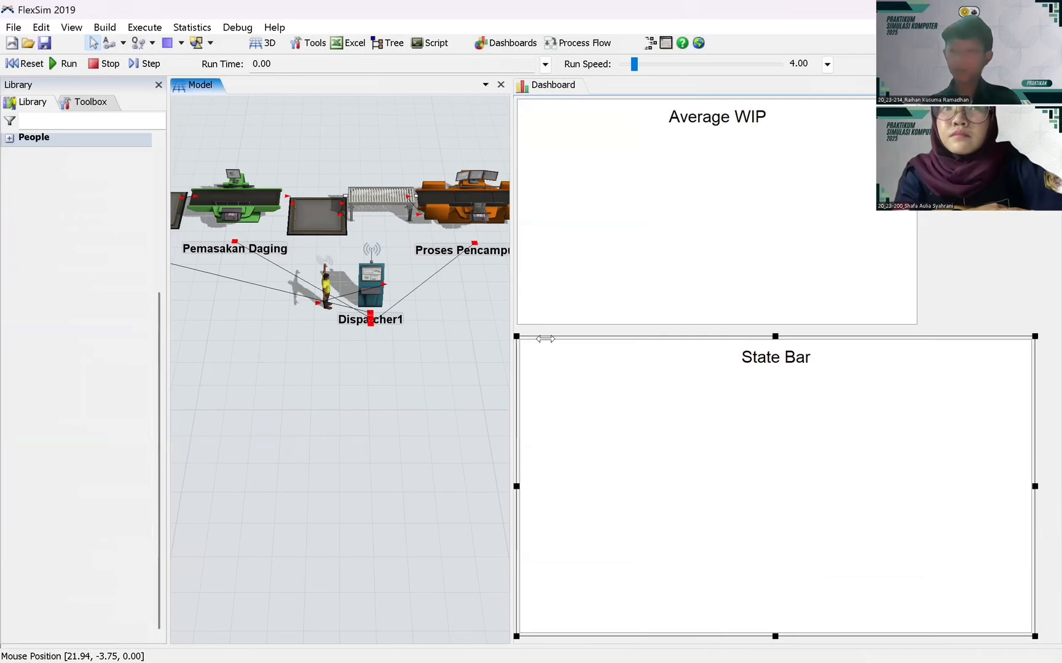
pyautogui.moveTo(511, 335); pyautogui.dragTo(547, 335)
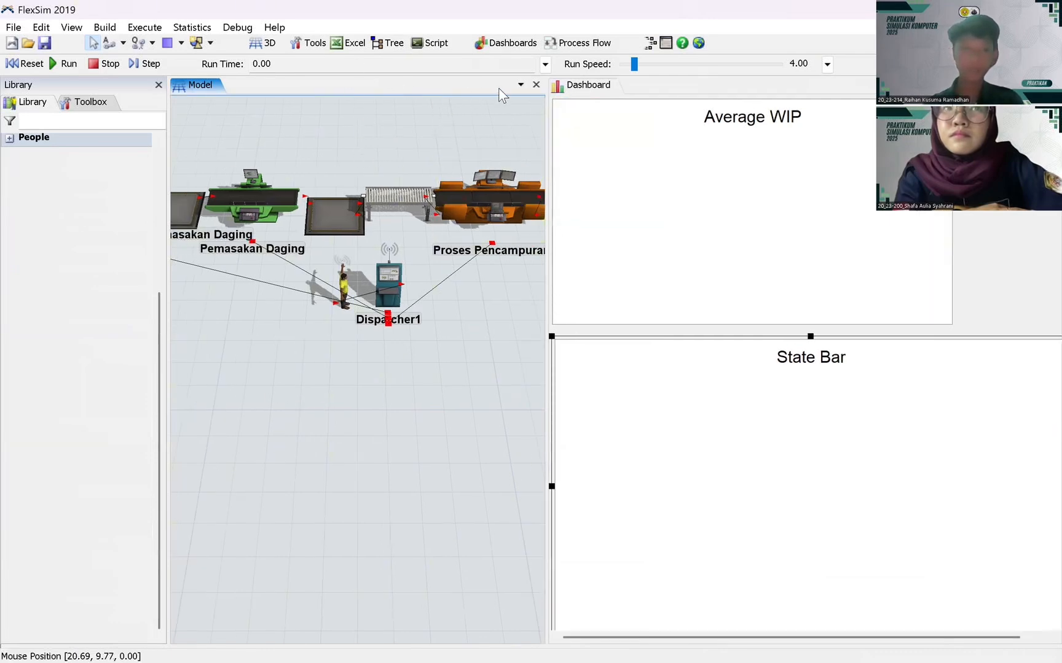
# - Show the run time as date and time, and enable a stop time of 21:00:00 on 12/05/2025
pyautogui.click(545, 64)
pyautogui.click(559, 117)
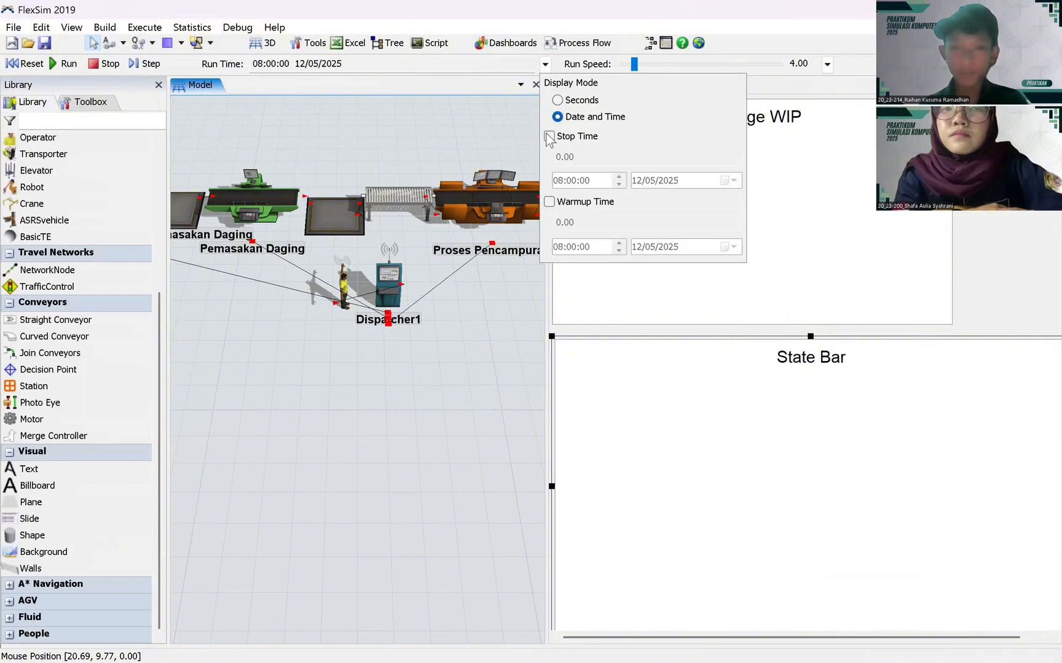
pyautogui.click(549, 136)
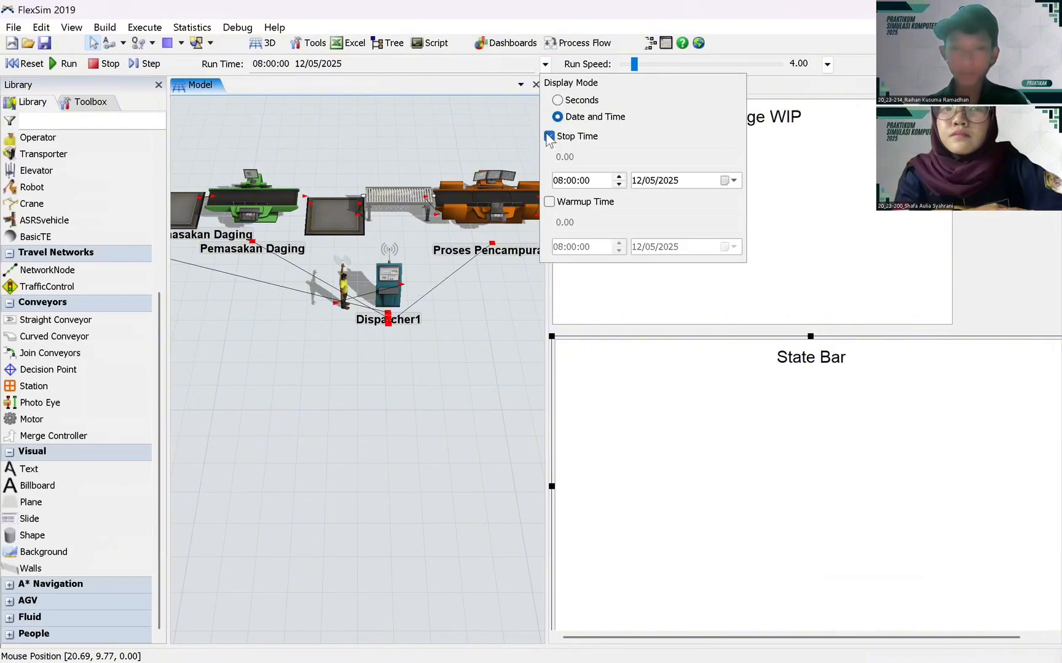
pyautogui.click(620, 177)
pyautogui.click(620, 177)
pyautogui.click(620, 177)
pyautogui.click(620, 177)
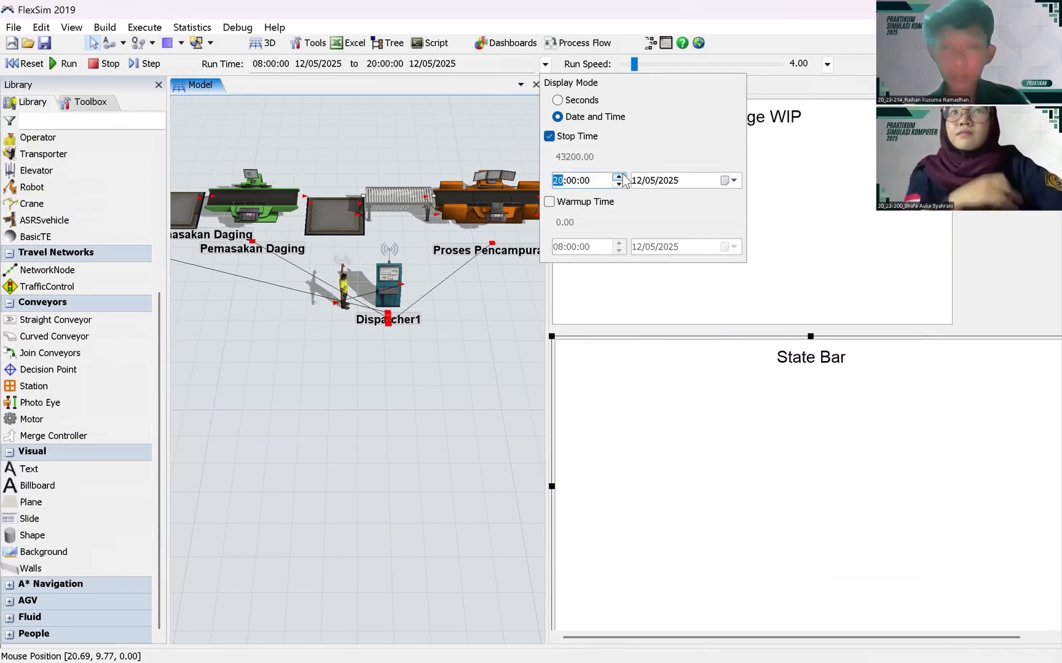
pyautogui.click(619, 177)
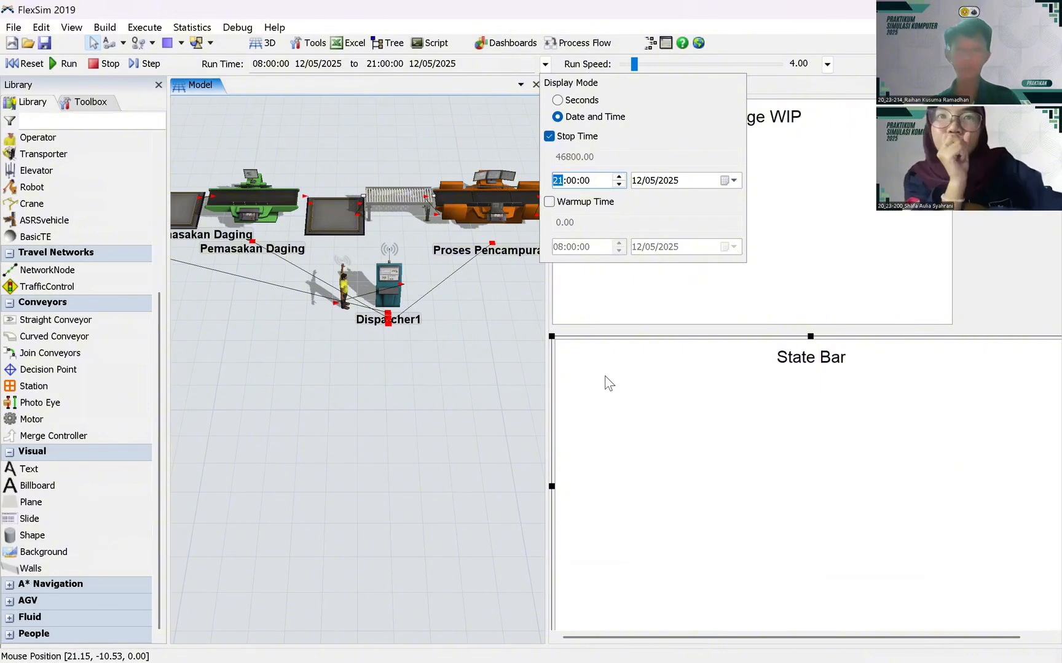
# - Run the simulation from 08:00:00 with the production line in view and raise the run speed to 768
pyautogui.click(495, 312)
pyautogui.moveTo(339, 369); pyautogui.dragTo(358, 319)
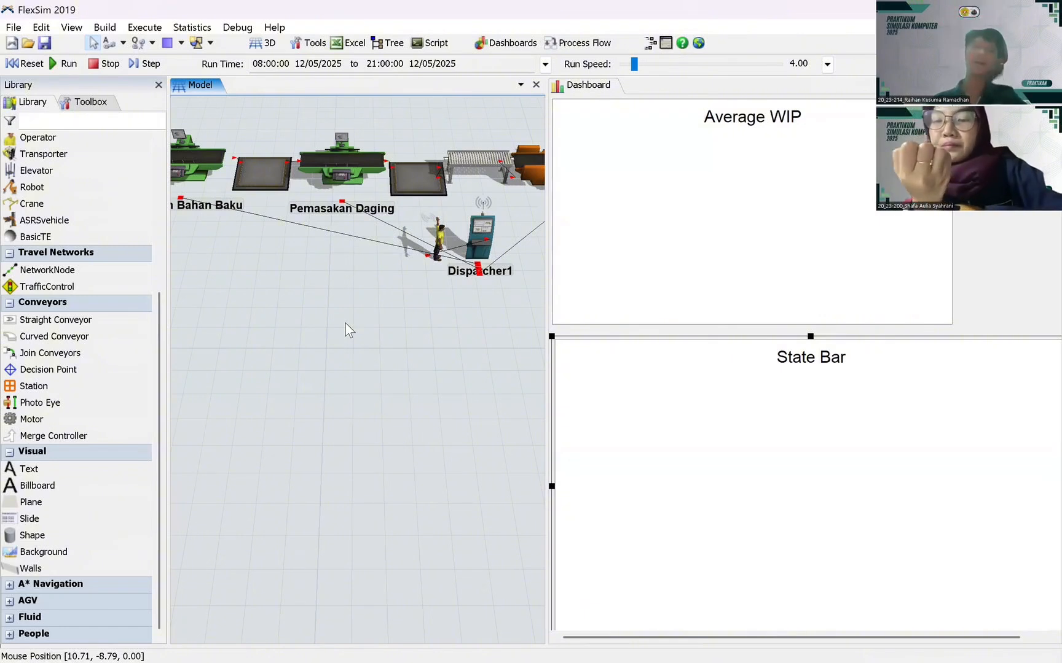
pyautogui.scroll(-5, 345, 324)
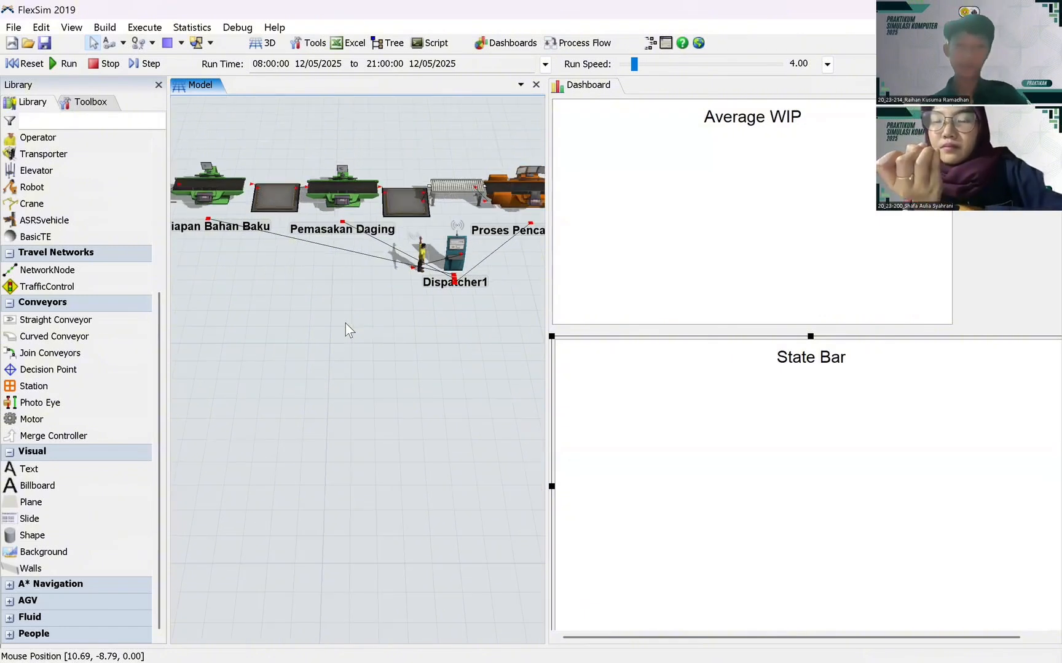
pyautogui.scroll(-2, 325, 356)
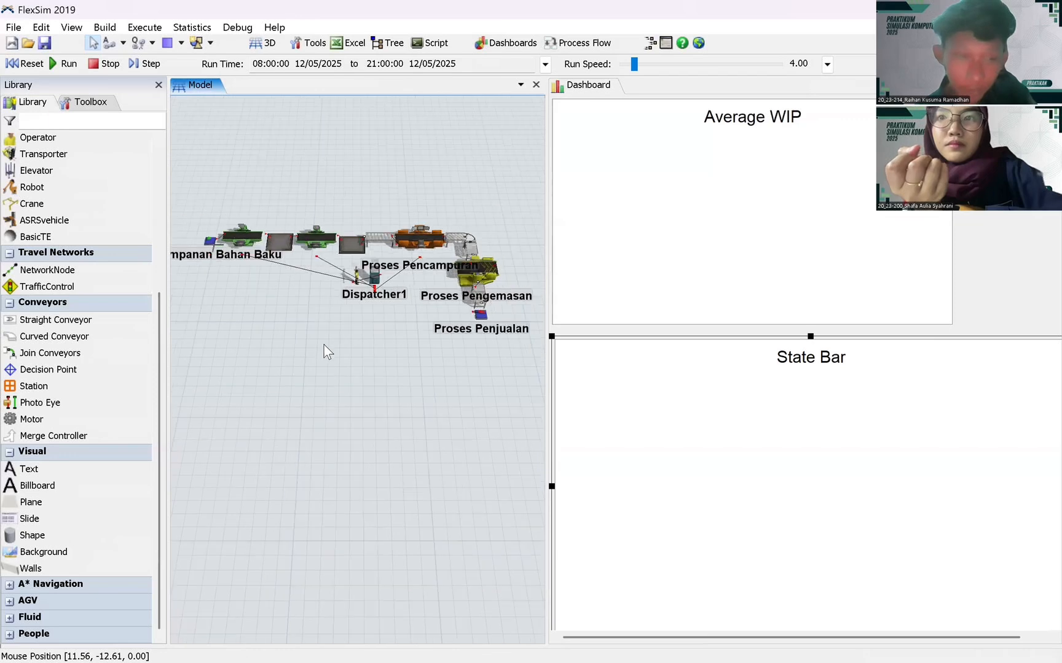
pyautogui.scroll(2, 284, 311)
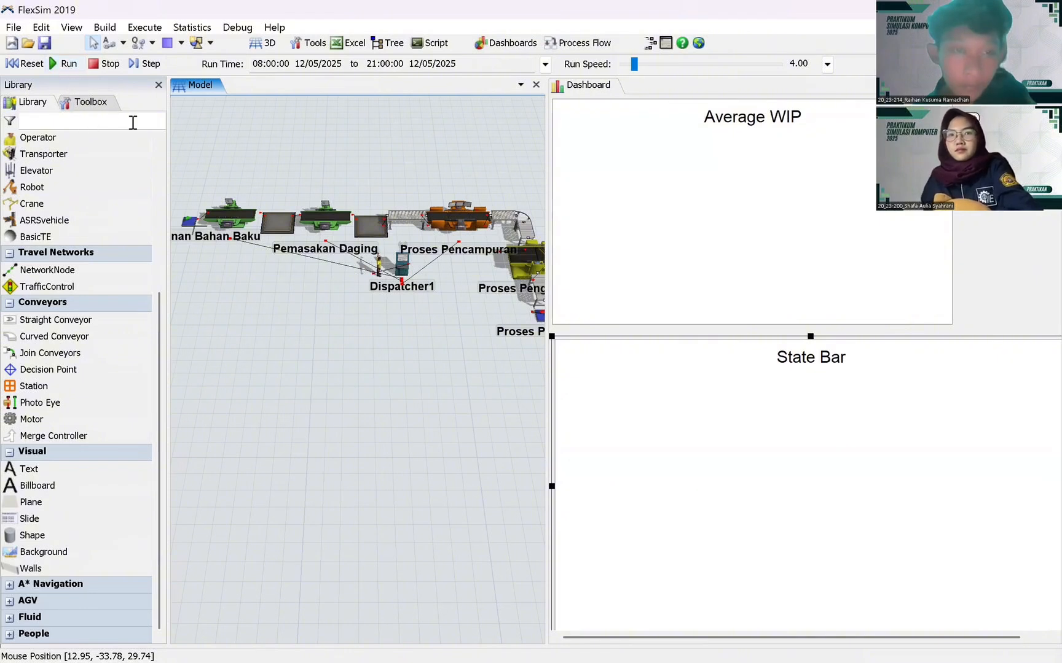
pyautogui.click(64, 64)
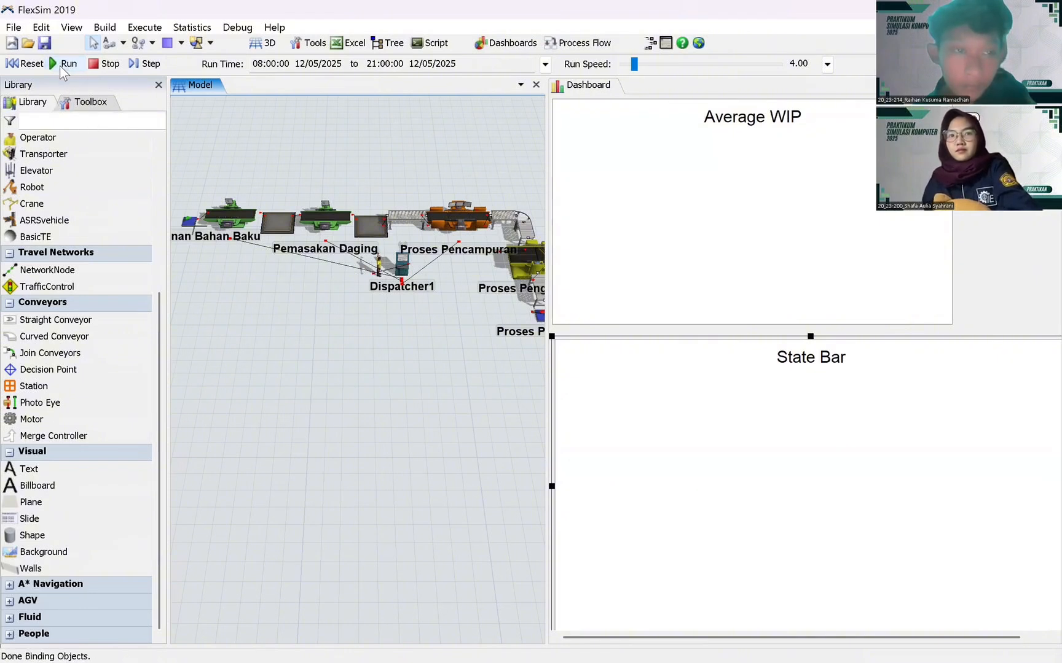
pyautogui.click(661, 65)
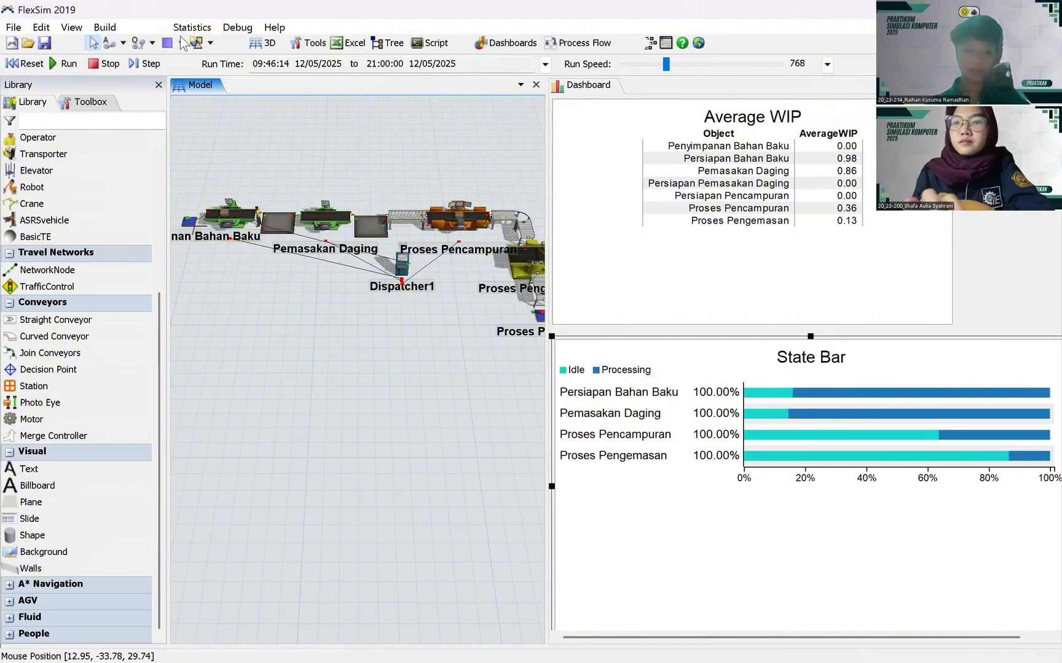
# - Raise the run speed to 2870 to finish the run, and close the Compiler Console after opening it
pyautogui.click(237, 27)
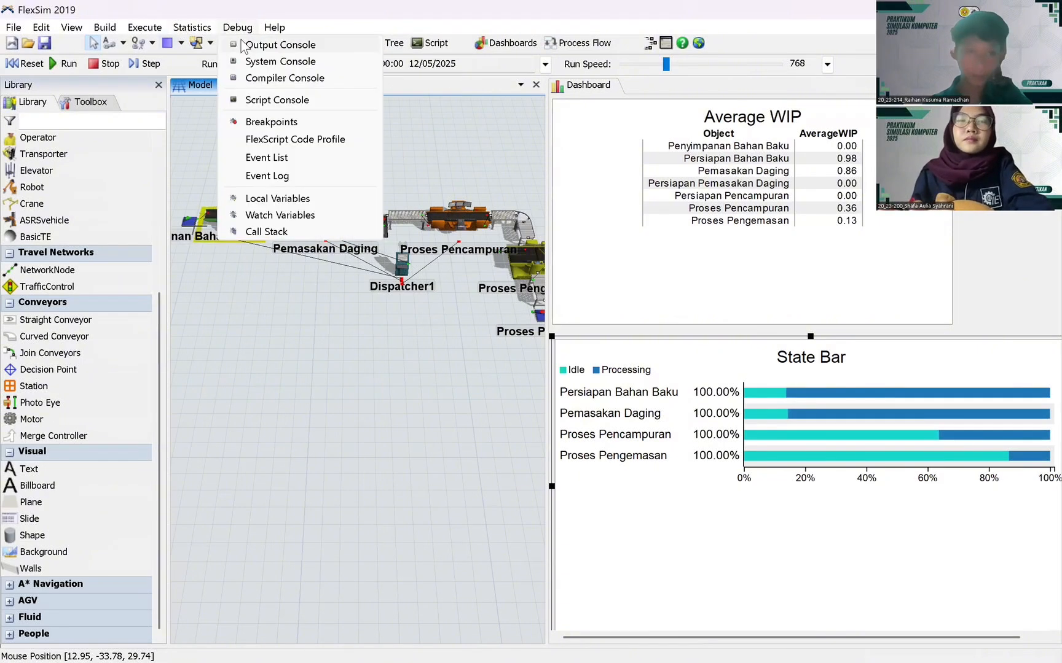
pyautogui.click(285, 78)
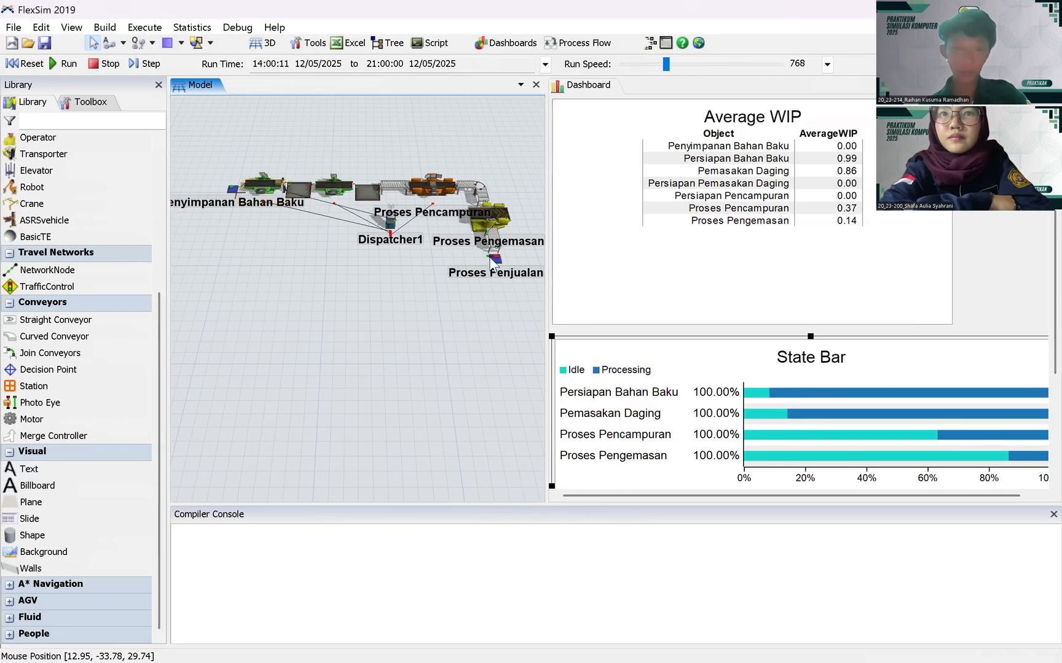
pyautogui.click(680, 63)
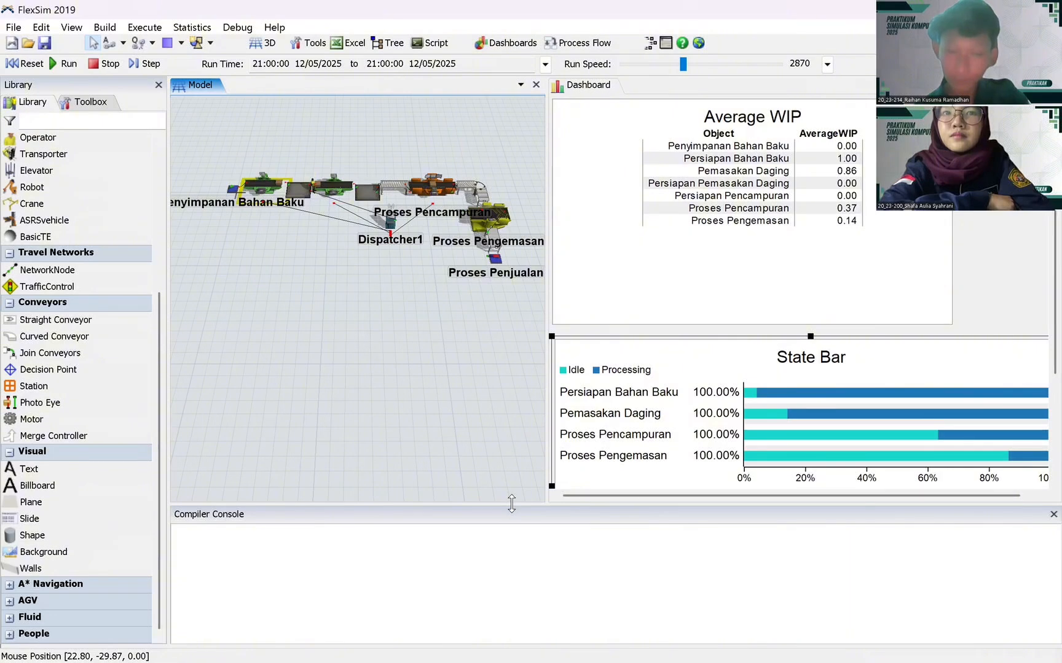
pyautogui.moveTo(511, 504); pyautogui.dragTo(517, 604)
pyautogui.click(1053, 612)
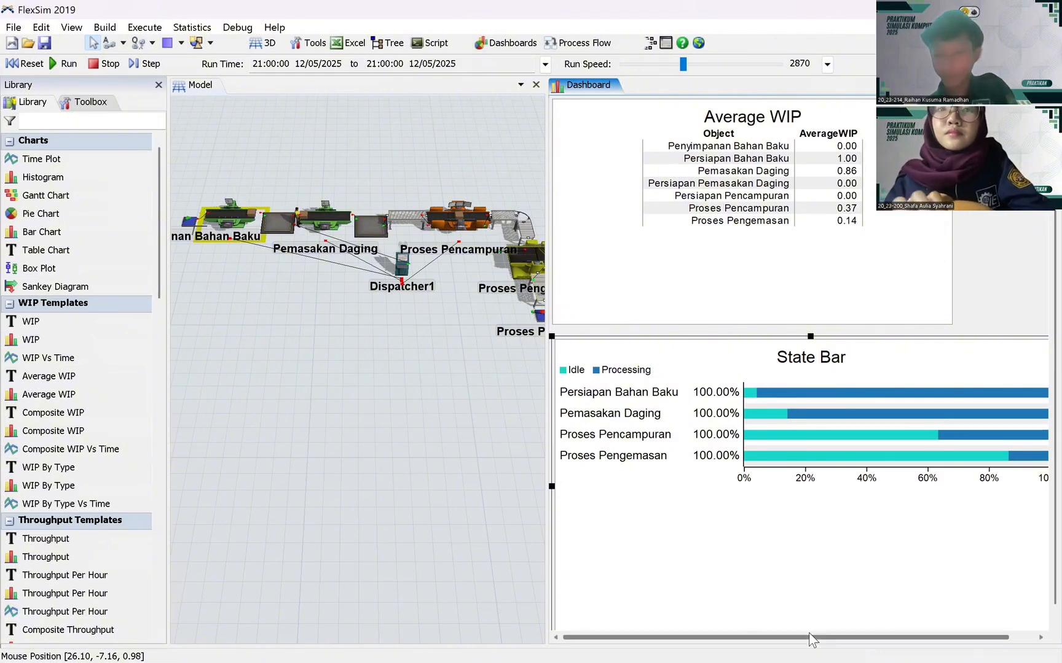
# - Inspect the idle and processing percentages of each process in the State Bar chart
pyautogui.moveTo(809, 633); pyautogui.dragTo(829, 630)
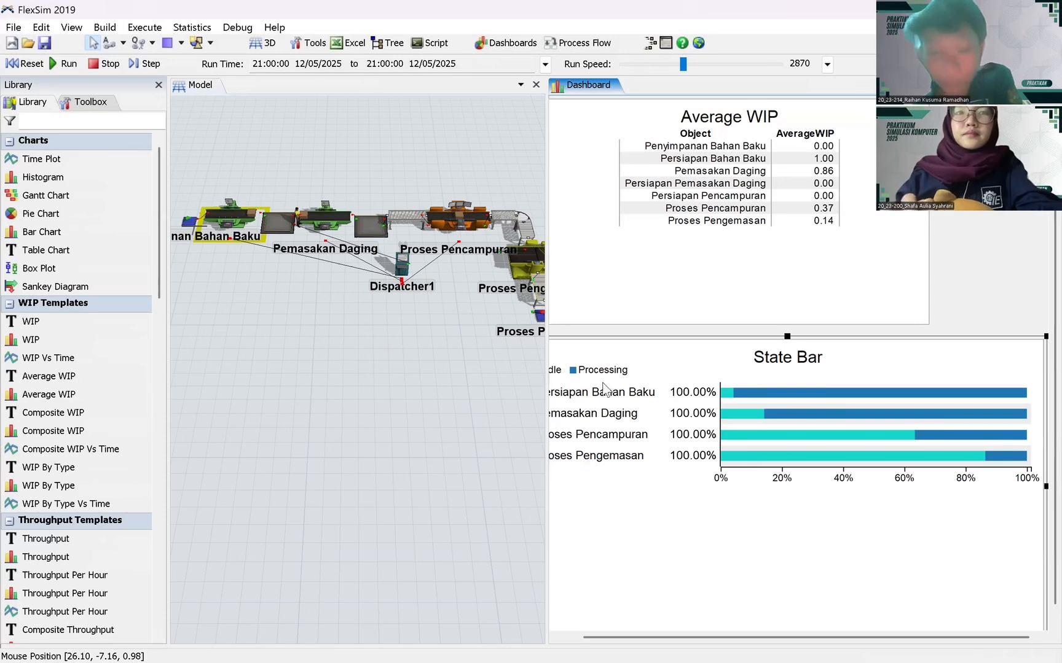
pyautogui.moveTo(725, 397)
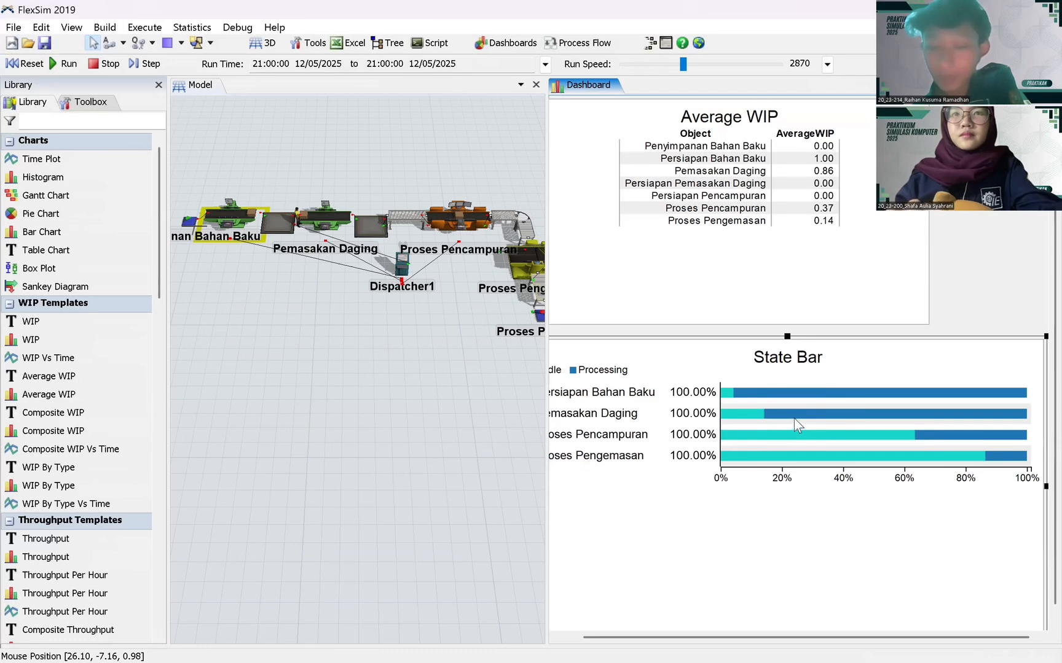
pyautogui.moveTo(797, 417)
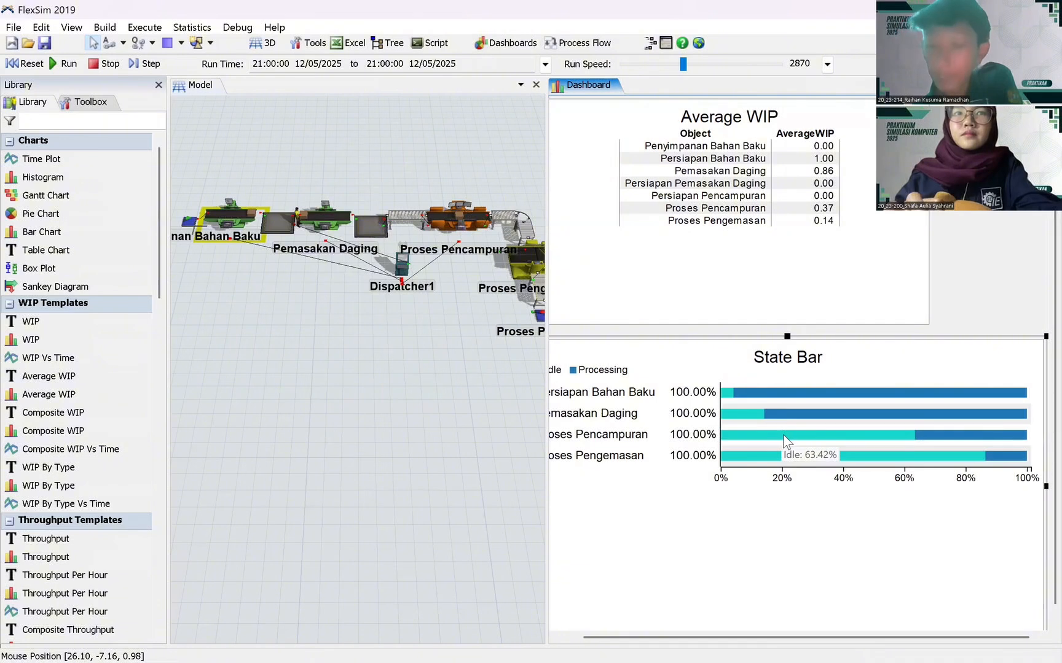
pyautogui.moveTo(951, 443)
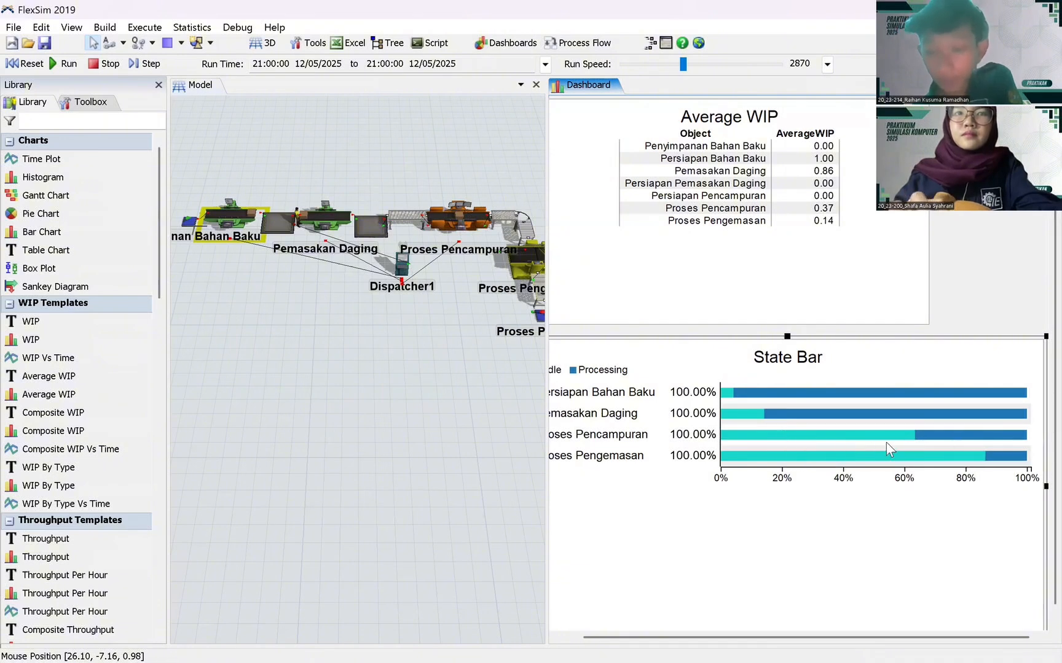
pyautogui.moveTo(895, 462)
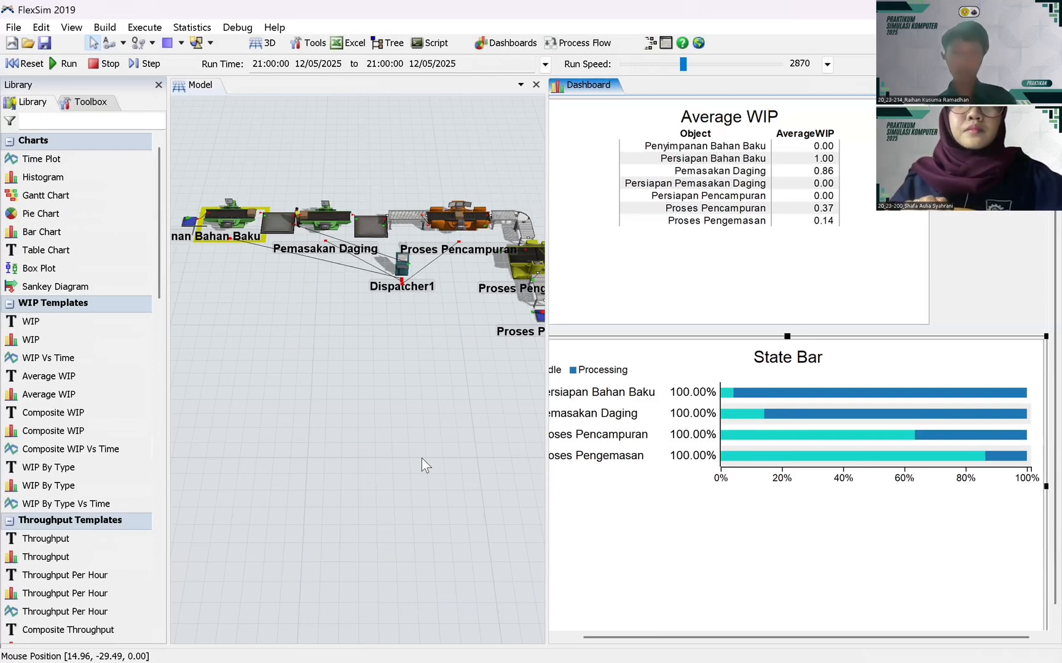
# - Examine the output and blocked statistics of the Penyimpanan Bahan Baku source in the 3D model
pyautogui.click(306, 320)
pyautogui.moveTo(306, 320); pyautogui.dragTo(374, 359)
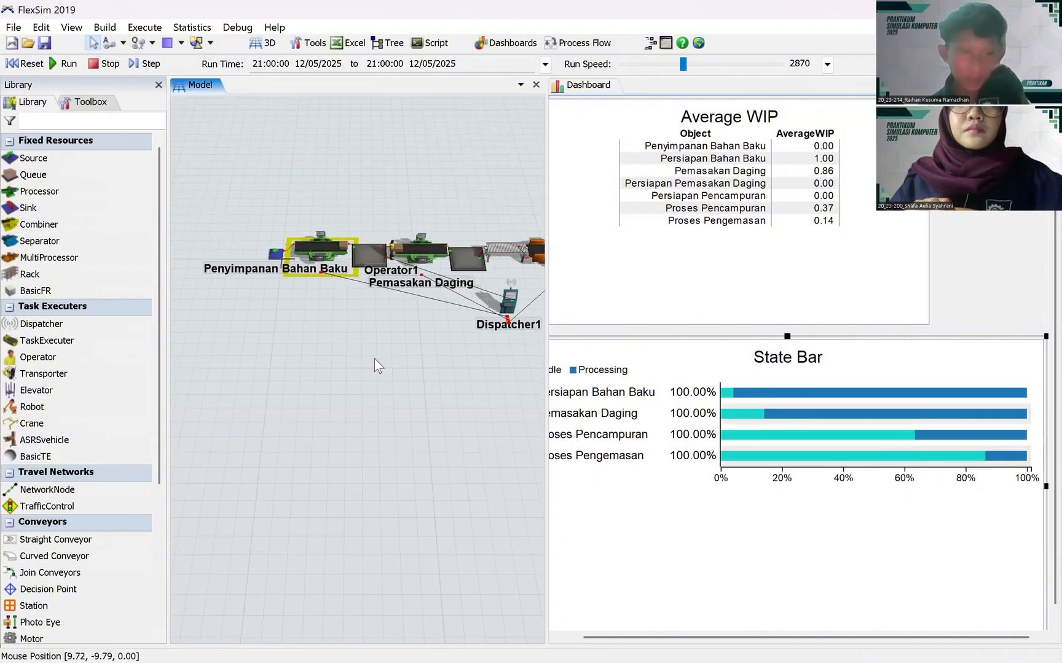
pyautogui.scroll(3, 374, 360)
pyautogui.moveTo(264, 285); pyautogui.dragTo(332, 315)
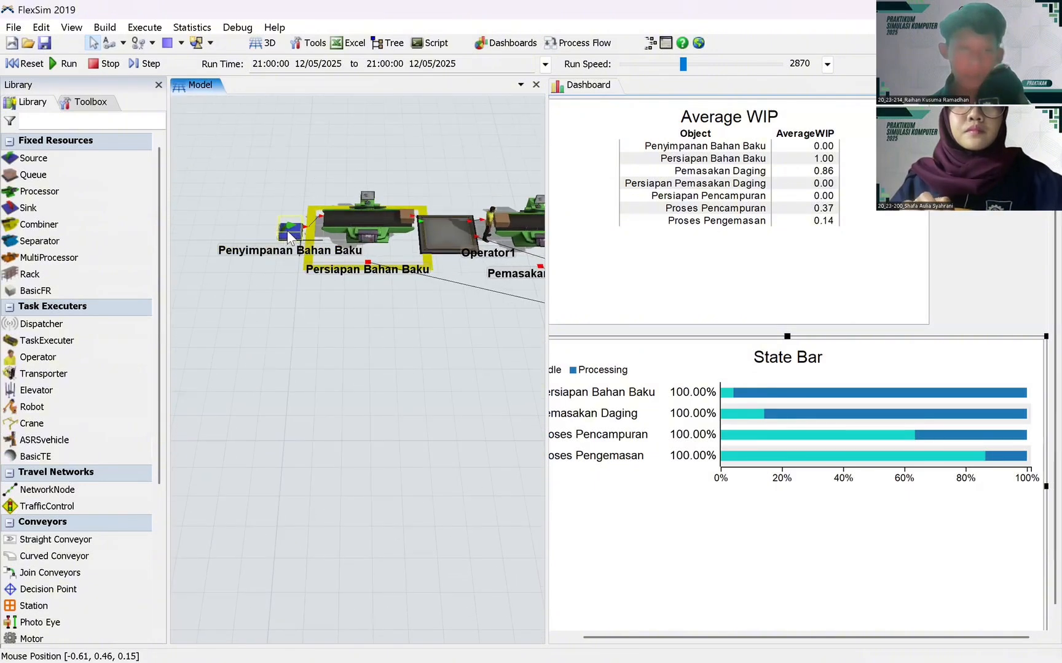
pyautogui.scroll(3, 298, 270)
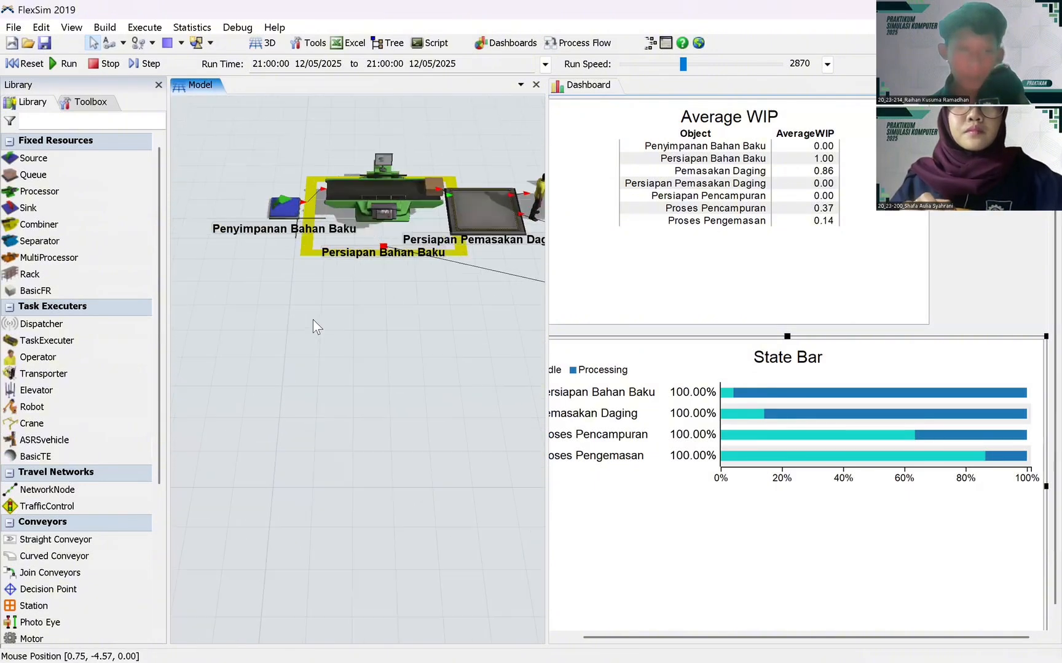
pyautogui.click(290, 206)
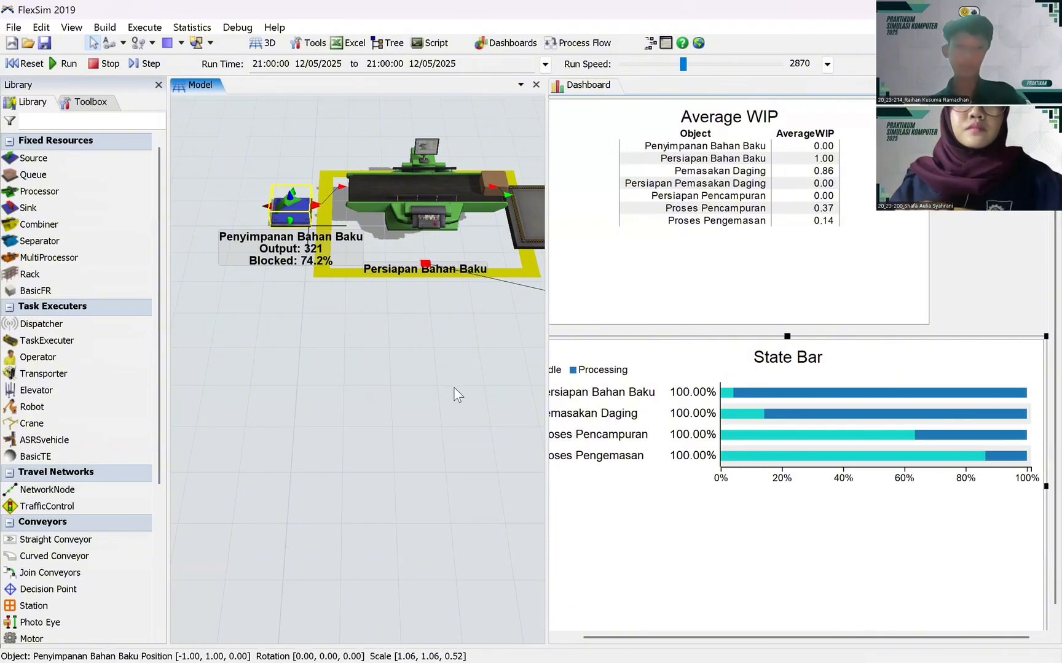
pyautogui.moveTo(453, 387); pyautogui.dragTo(370, 380)
pyautogui.click(412, 303)
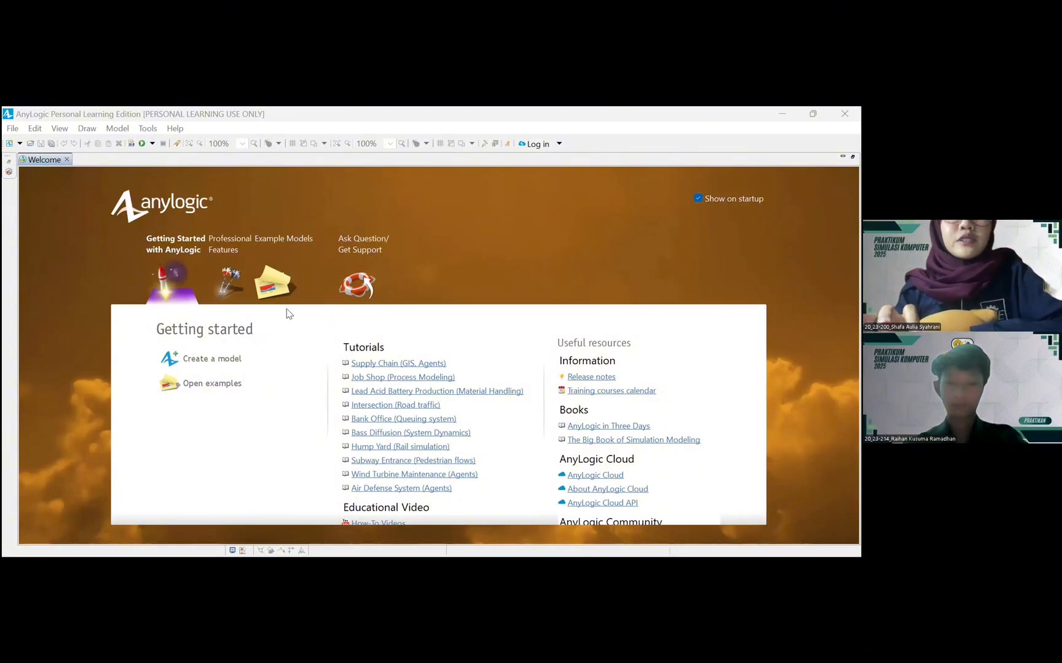
# - Switch to AnyLogic and create a new model named TUBES DINAMIS KELOMPOK 20 with seconds as time units
pyautogui.click(215, 362)
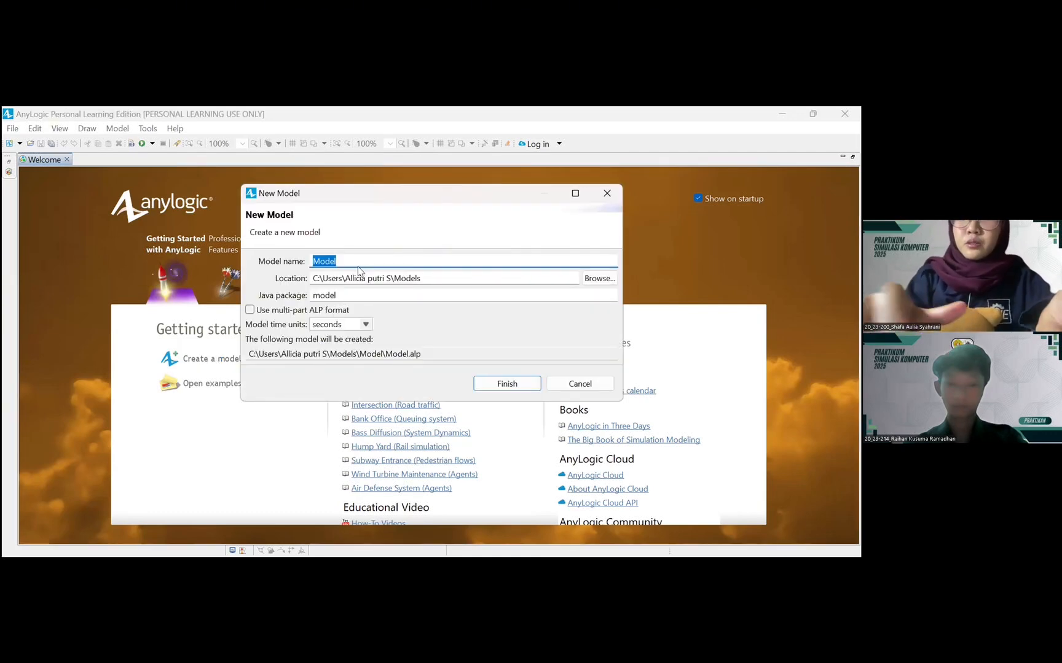
pyautogui.write('TUBE')
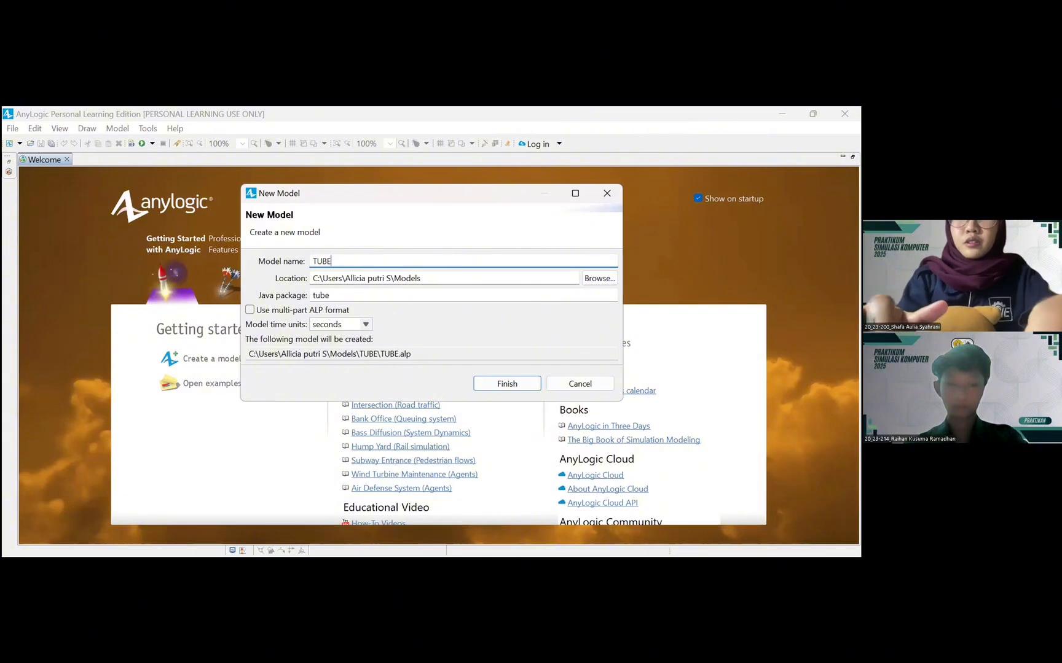
pyautogui.write('S DIN')
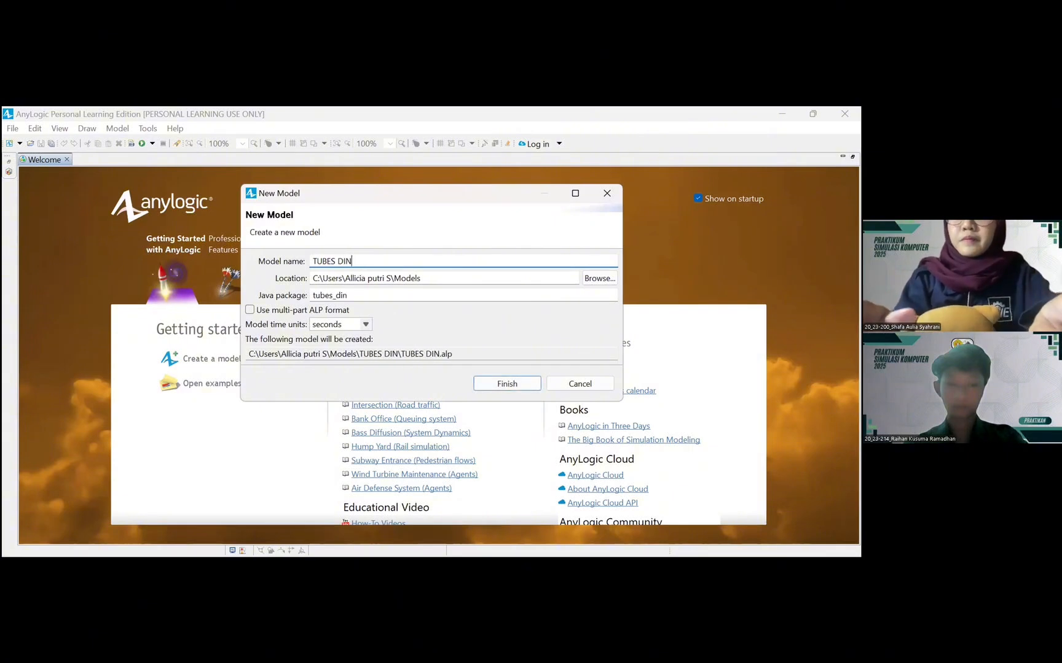
pyautogui.write('AMIS KE')
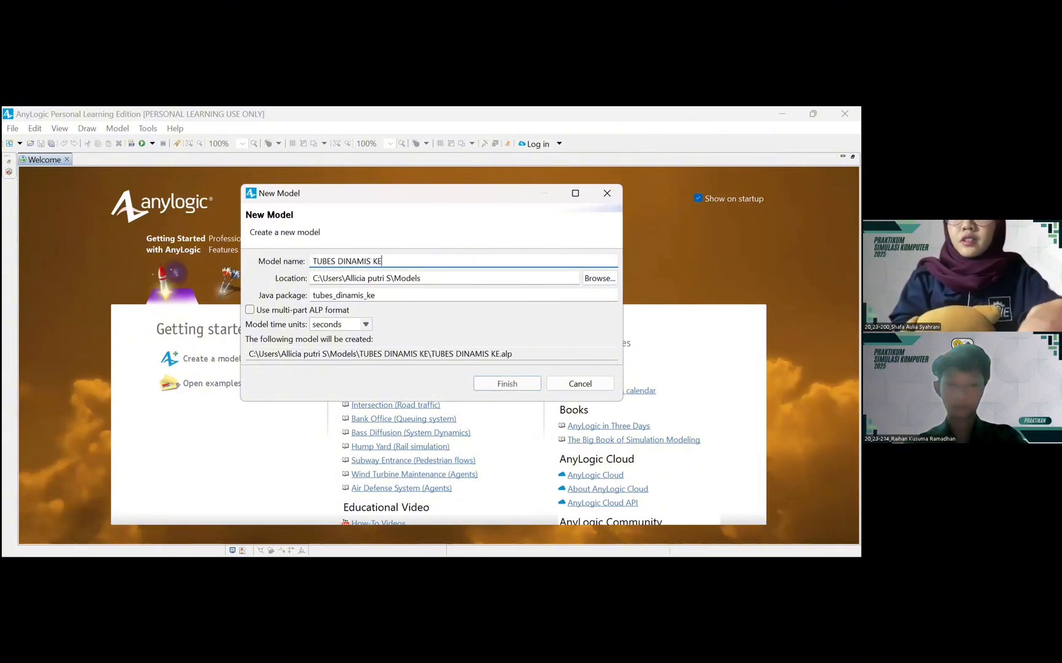
pyautogui.write('LOMPOK 20')
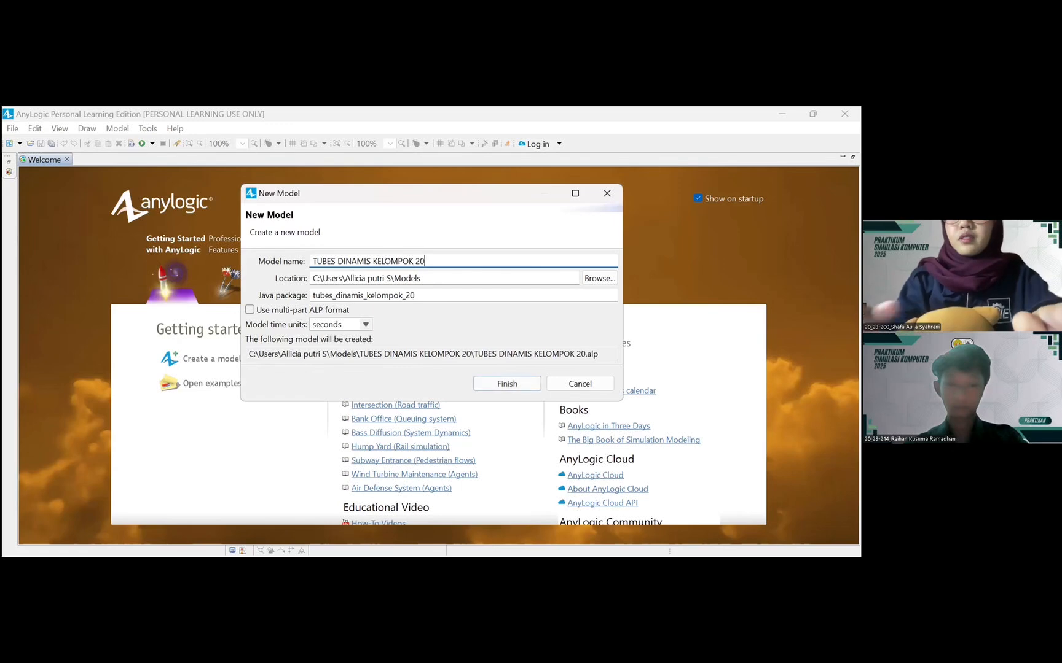
pyautogui.click(506, 387)
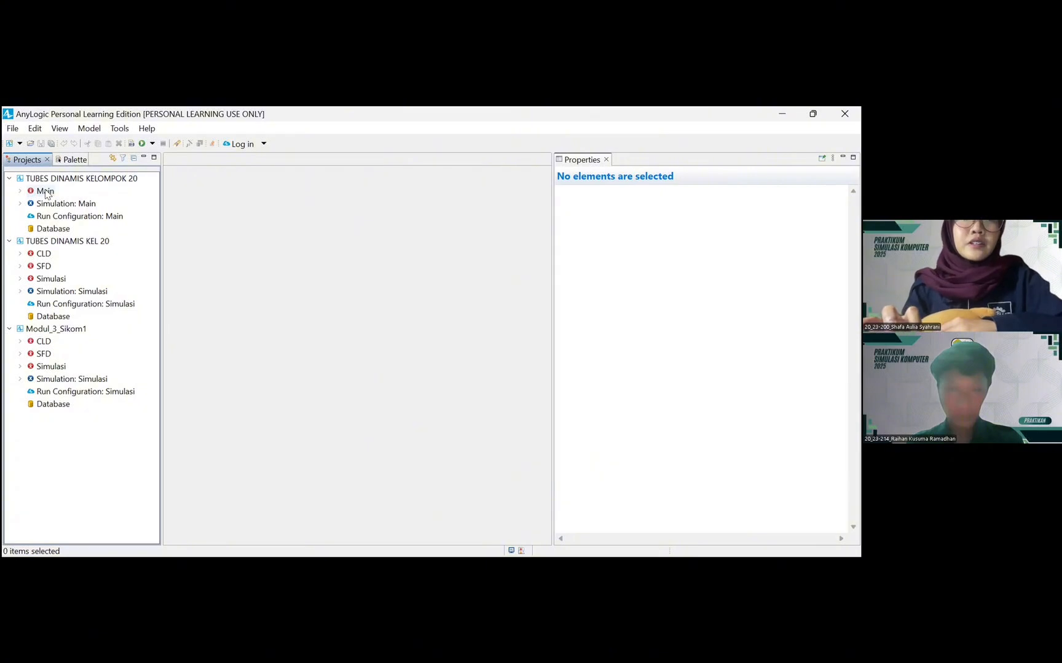
# - Rename the Main agent type of the TUBES DINAMIS KELOMPOK 20 model to CLD and open its diagram
pyautogui.click(61, 180)
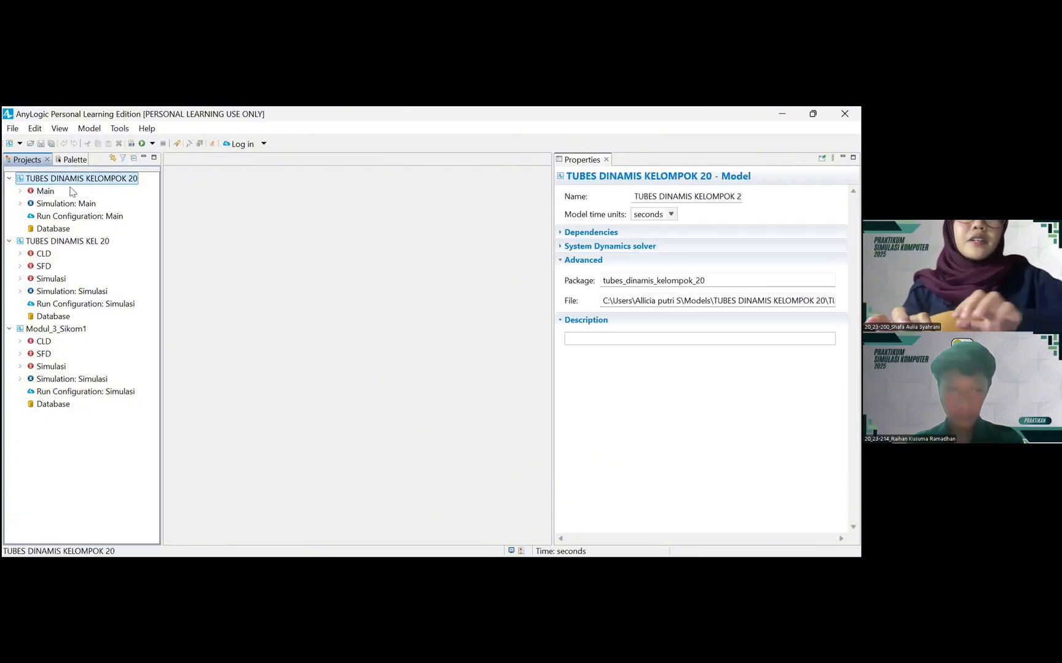
pyautogui.click(44, 192)
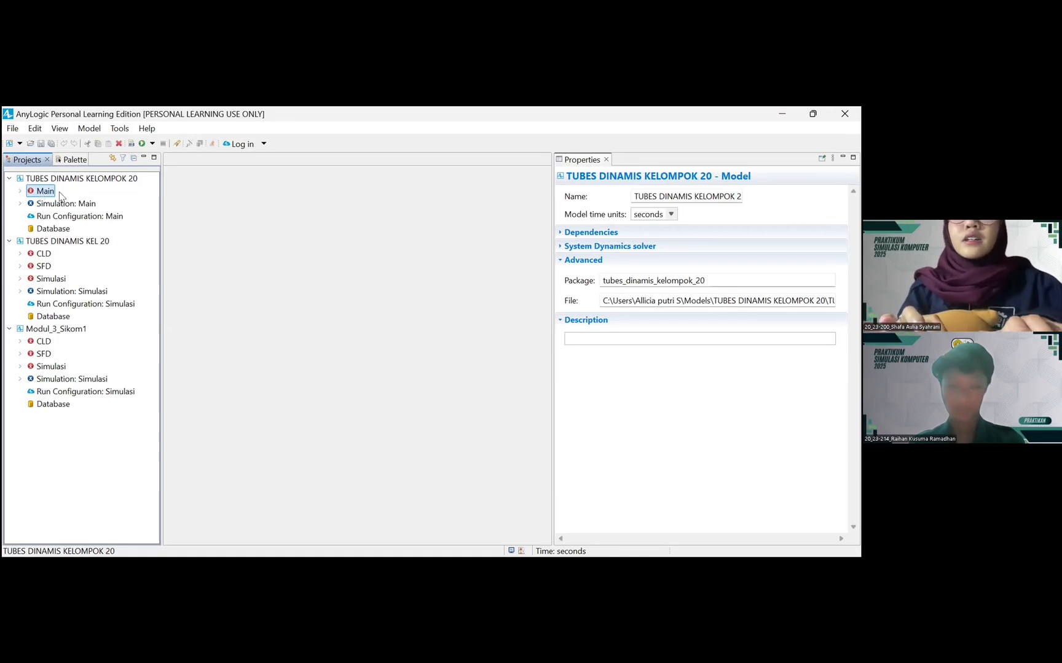
pyautogui.rightClick(60, 193)
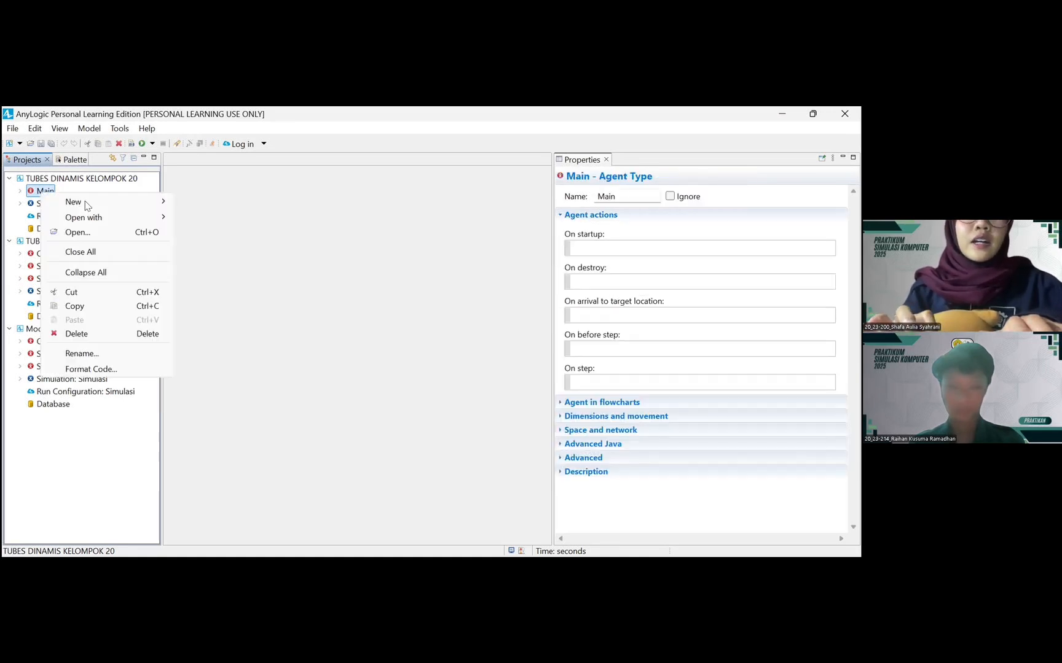
pyautogui.click(100, 354)
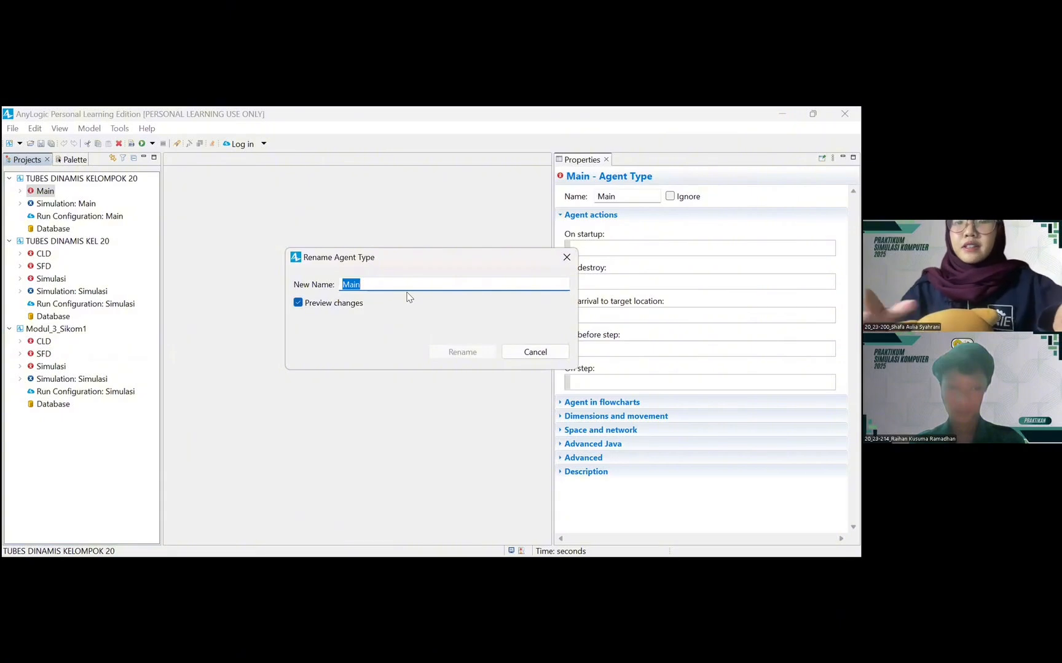
pyautogui.write('CLD')
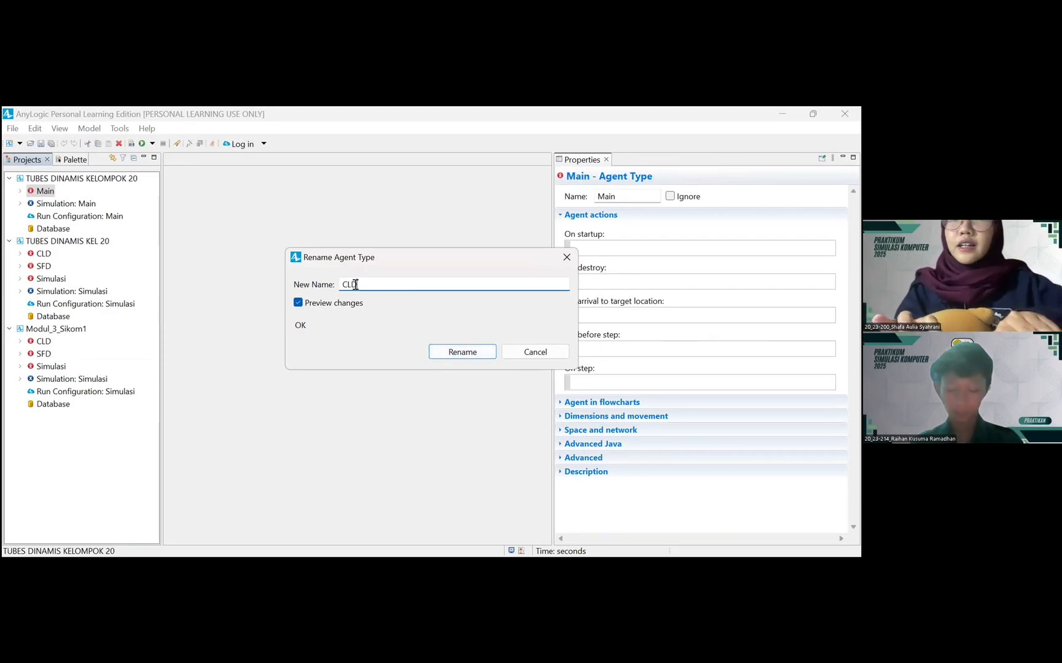
pyautogui.click(483, 353)
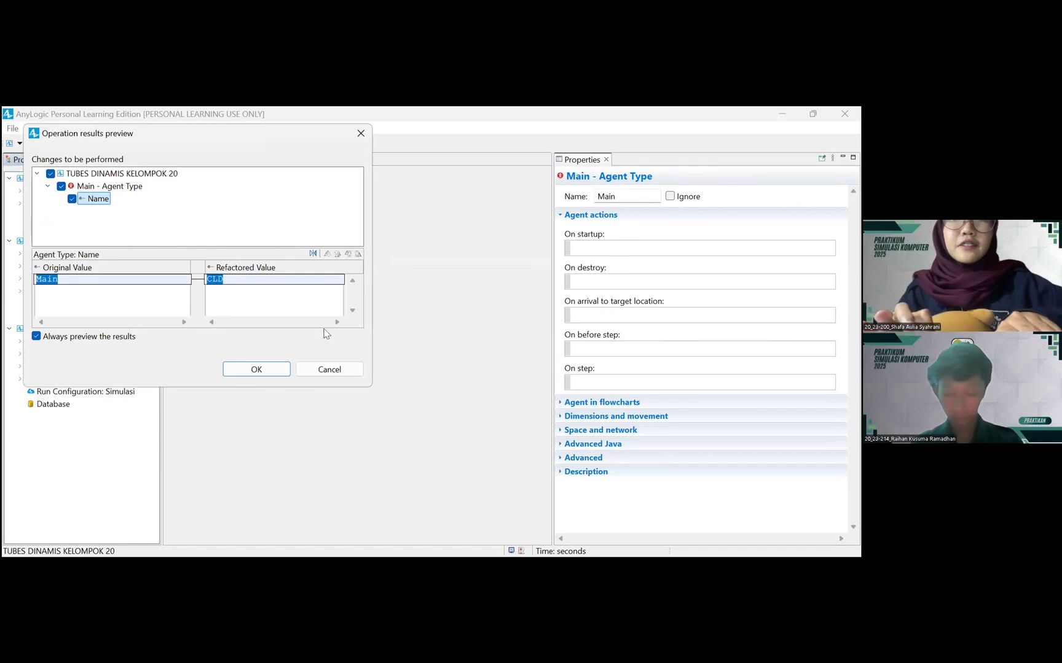
pyautogui.click(280, 369)
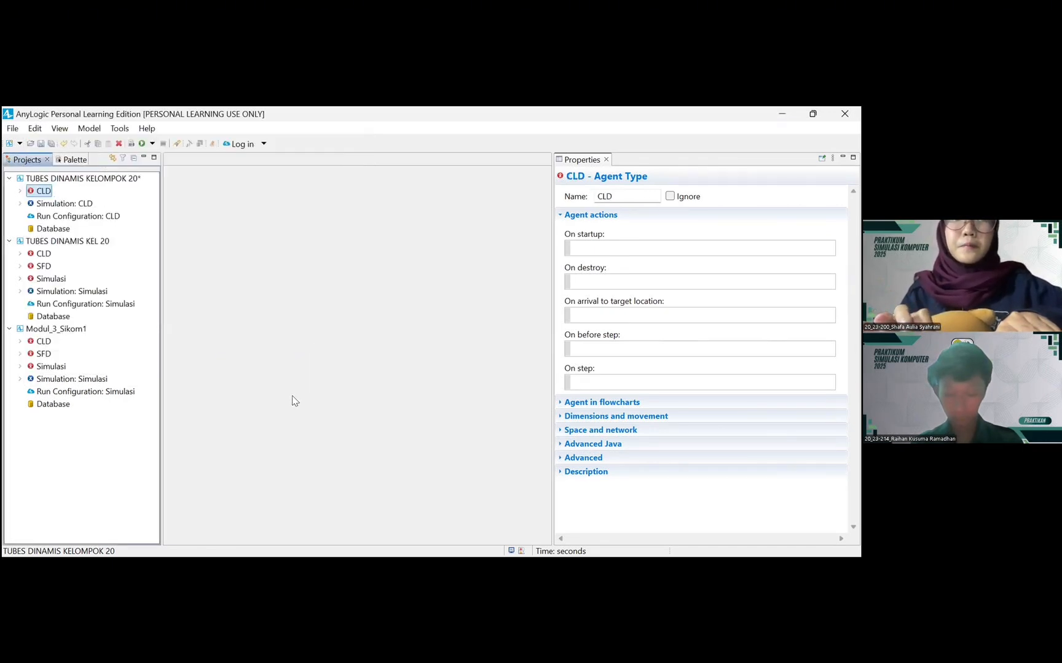
pyautogui.doubleClick(45, 192)
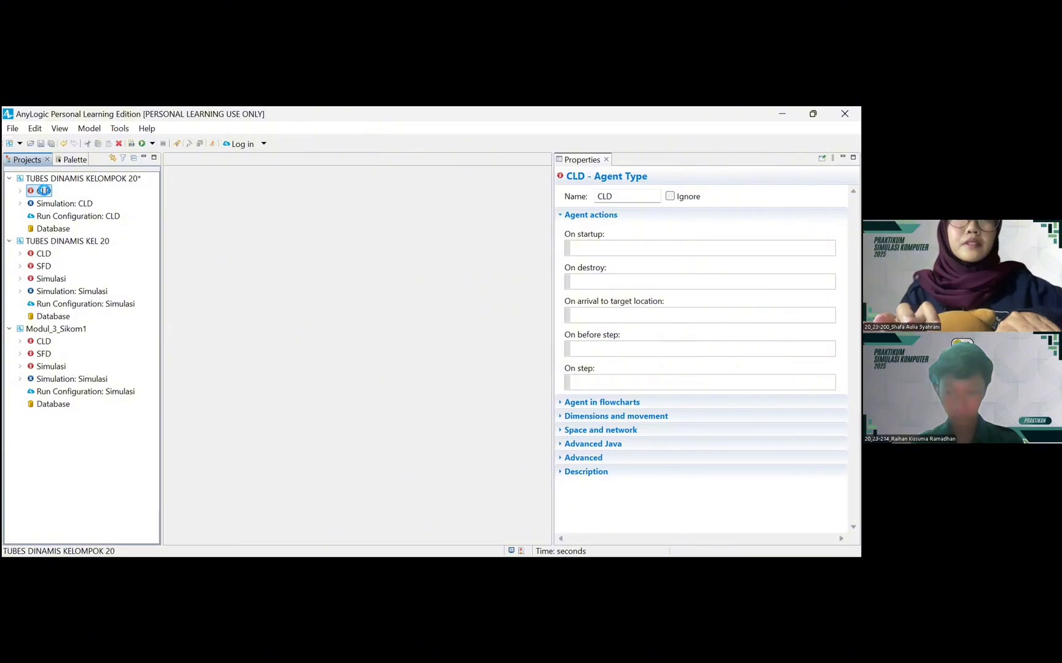
pyautogui.scroll(1, 280, 220)
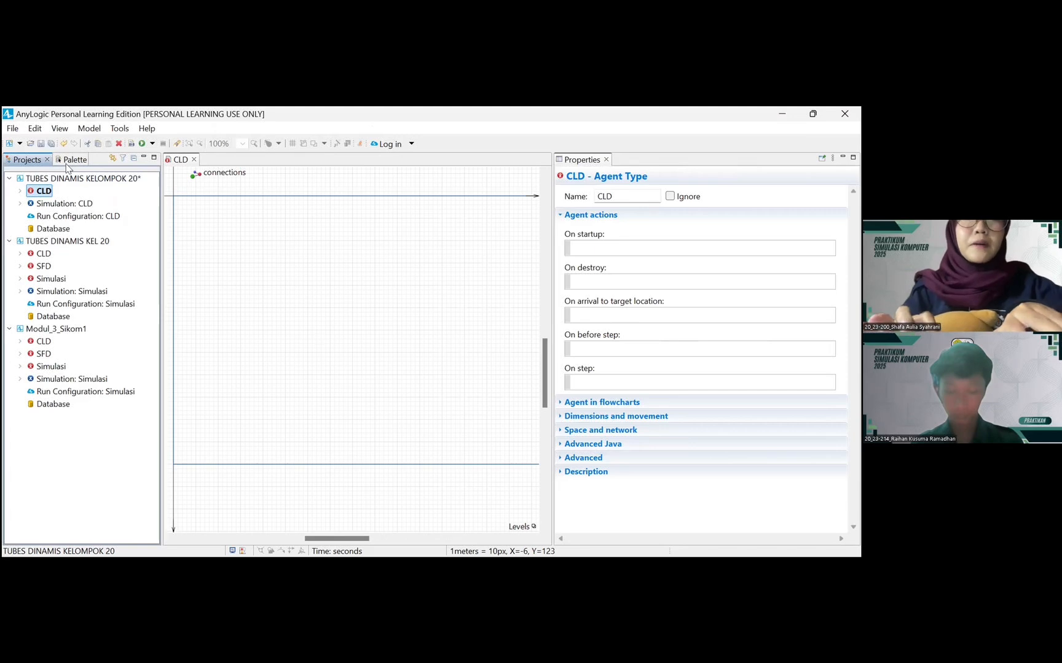
# - Add a text label reading "Jumlah Maks Produksi" near the upper-left corner of the CLD diagram
pyautogui.click(69, 160)
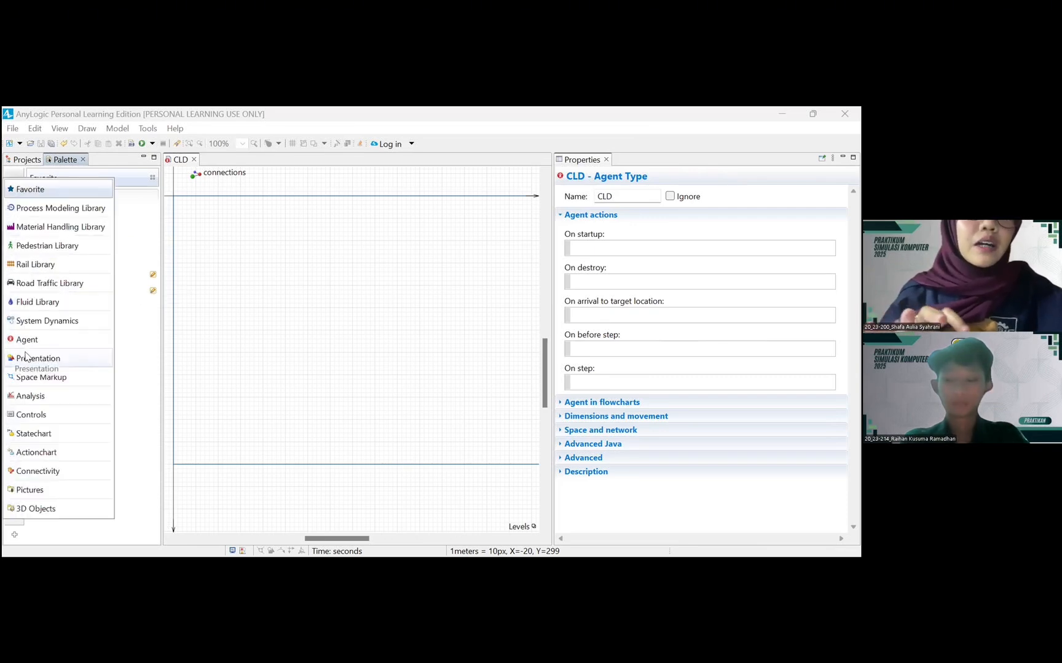
pyautogui.click(26, 357)
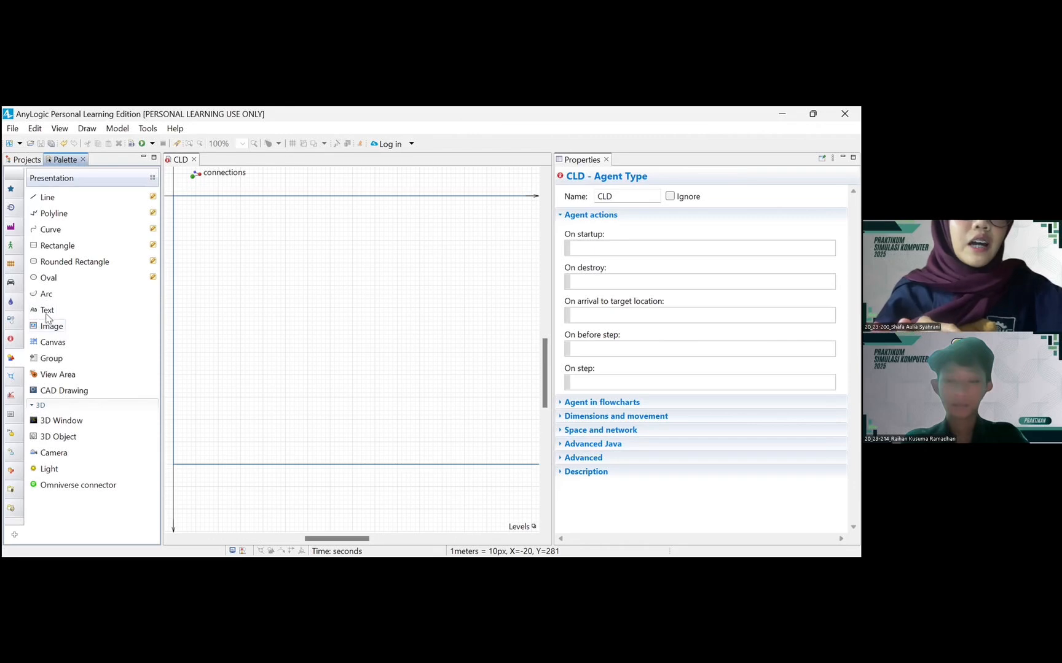
pyautogui.moveTo(46, 314); pyautogui.dragTo(204, 237)
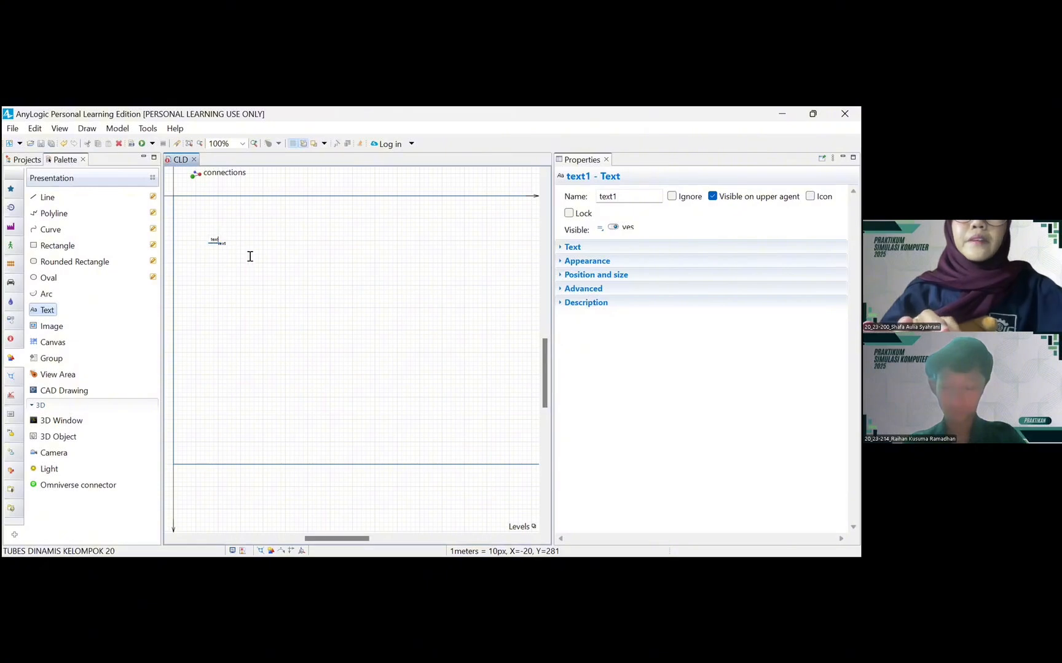
pyautogui.press('BackSpace')
pyautogui.press('BackSpace')
pyautogui.press('BackSpace')
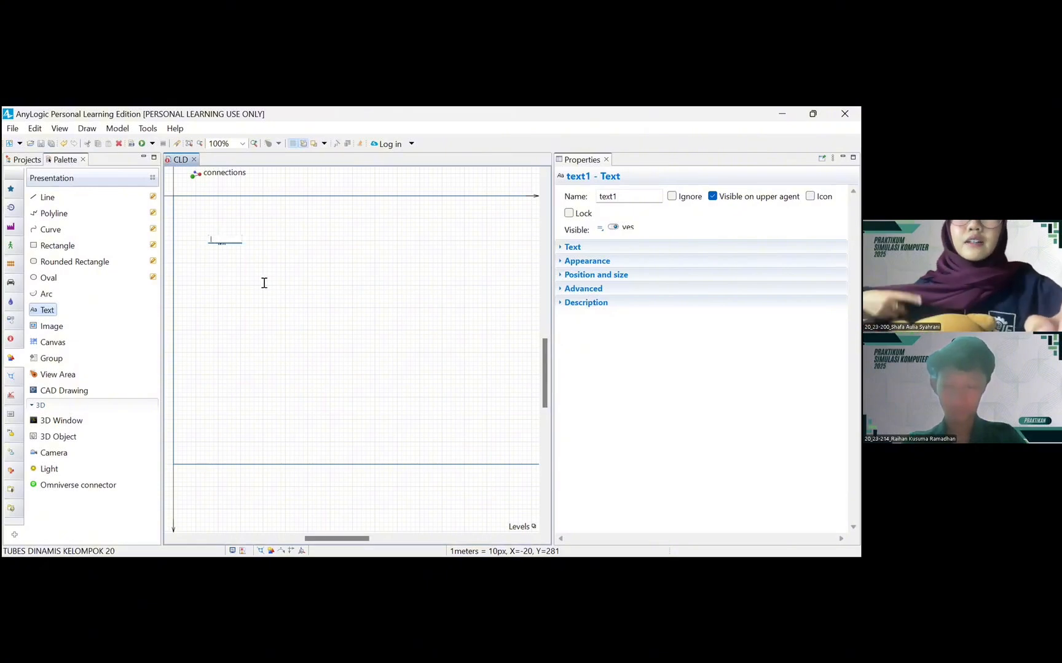
pyautogui.write('J')
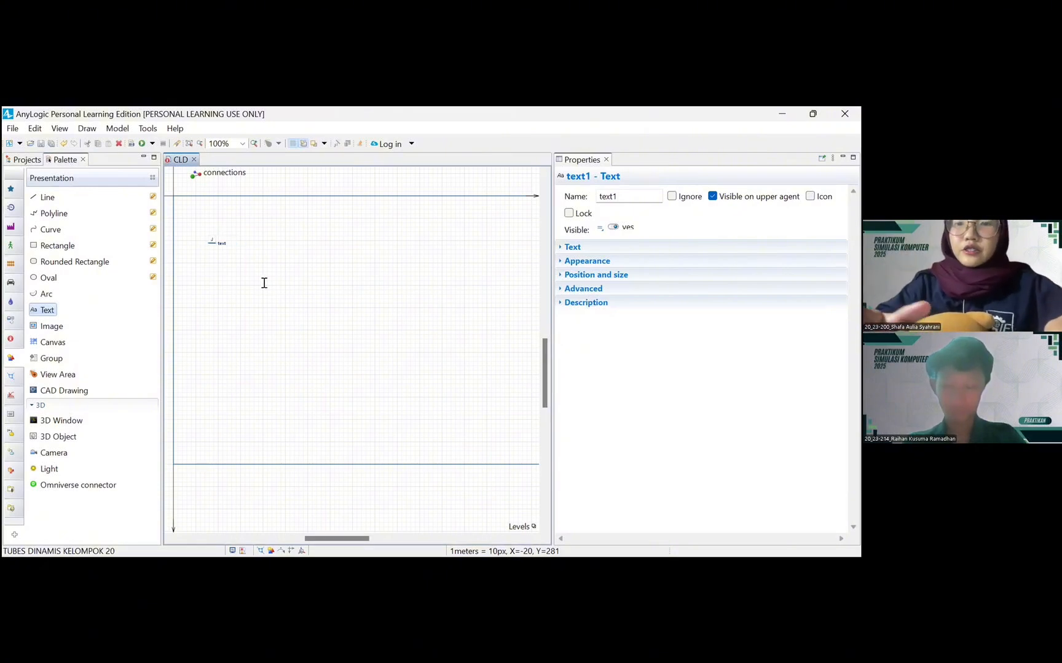
pyautogui.write('umlah M')
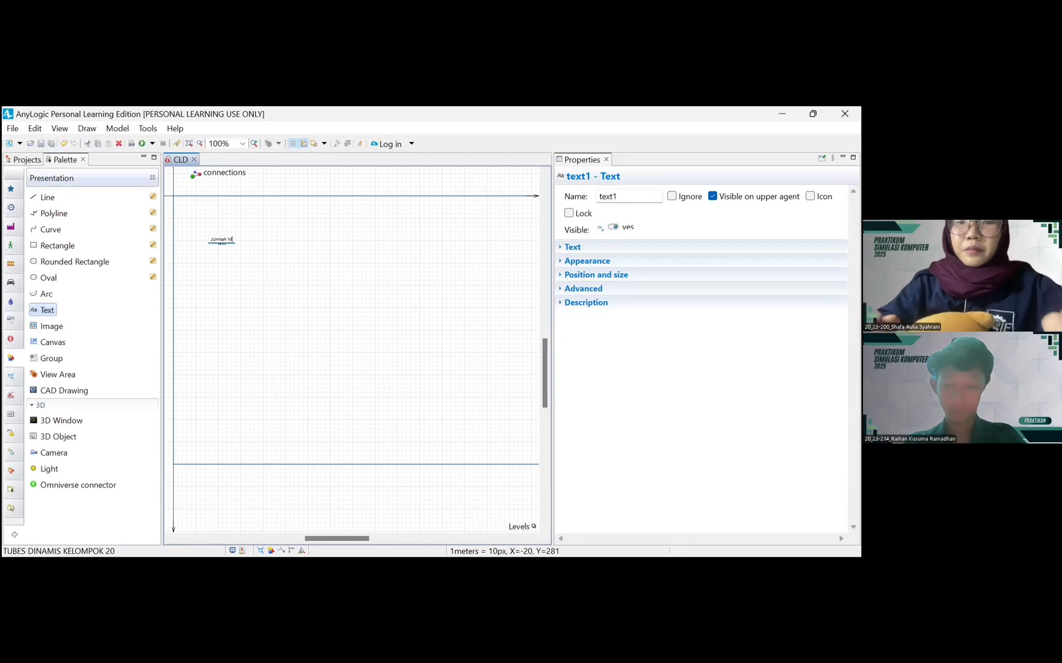
pyautogui.write('aksim')
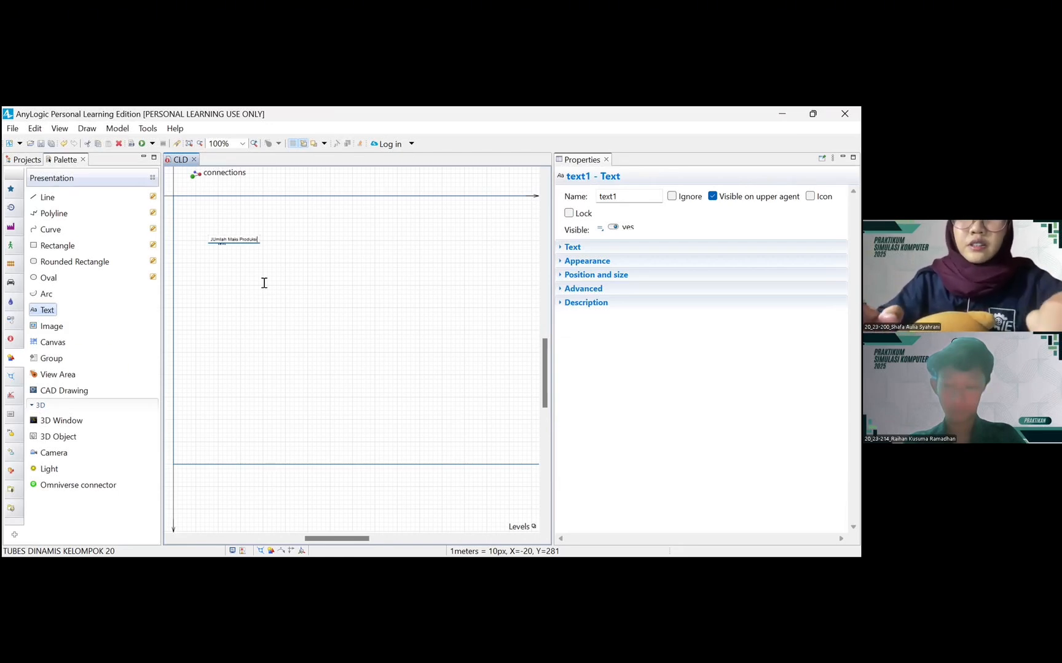
pyautogui.click(214, 240)
pyautogui.press('BackSpace')
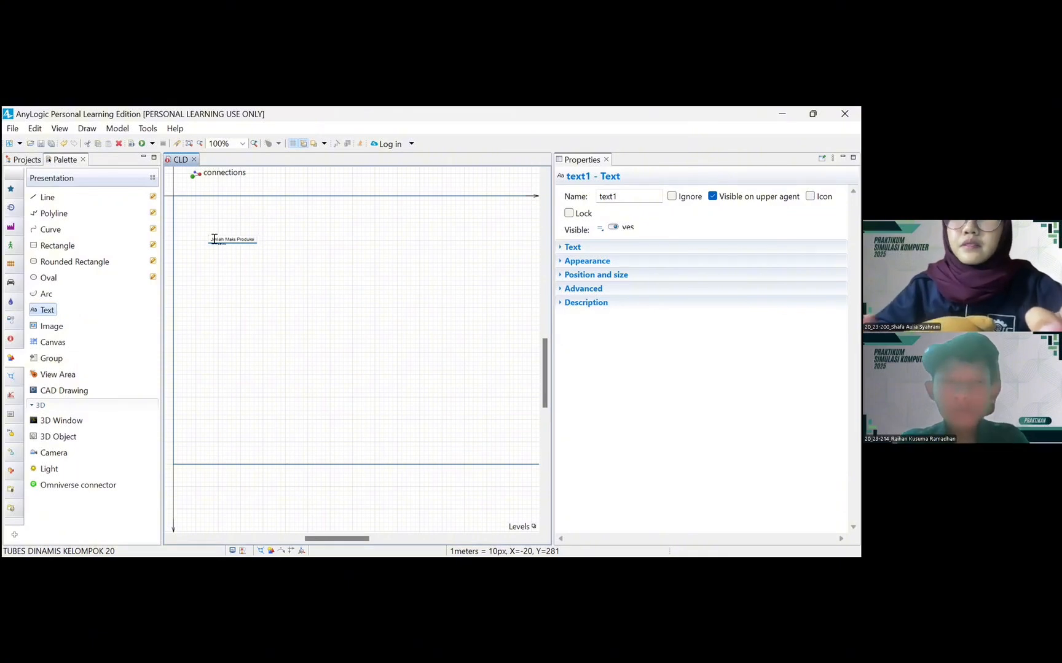
pyautogui.write('um')
pyautogui.click(219, 241)
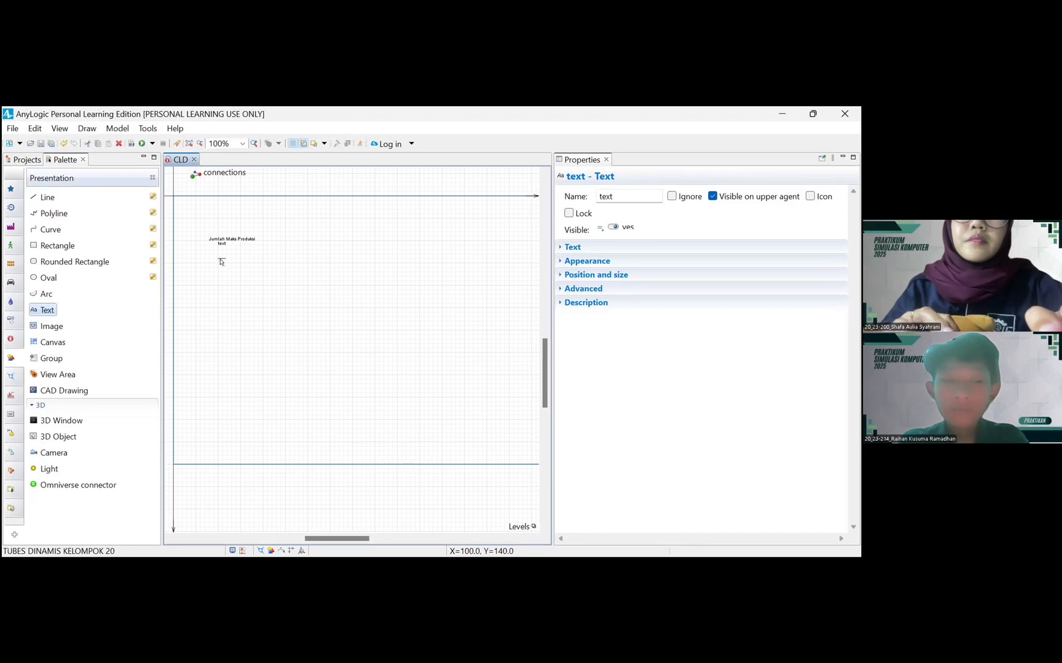
# - Change the spare text label to "Persentase Keberhasilan Produksi" and place it a little below Jumlah Maks Produksi
pyautogui.click(221, 258)
pyautogui.doubleClick(222, 257)
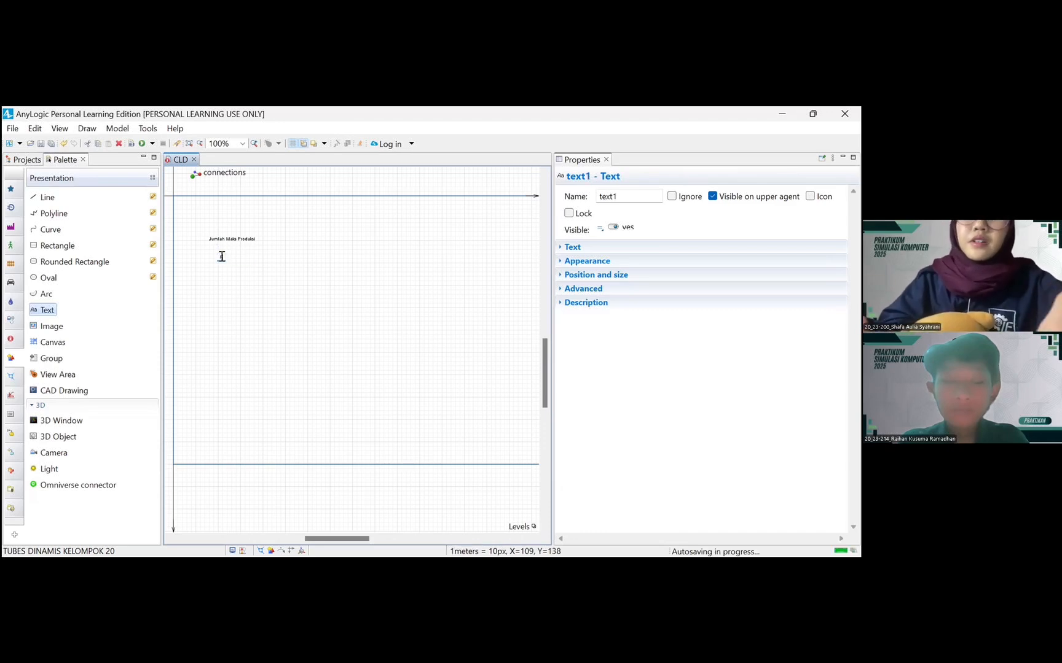
pyautogui.write('Persentase')
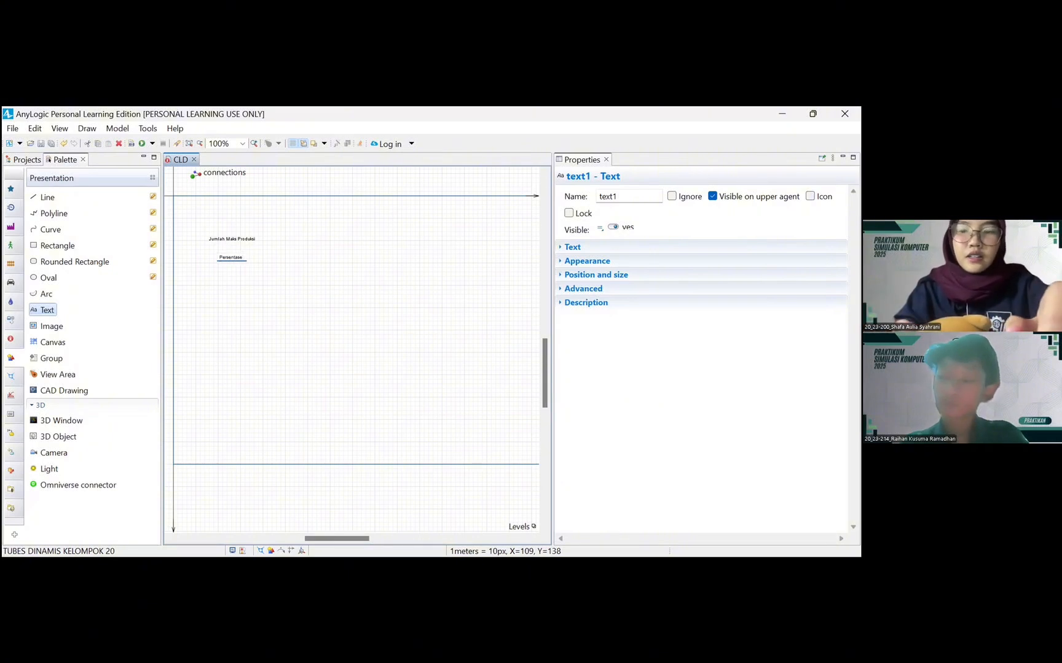
pyautogui.write(' Keberhasil')
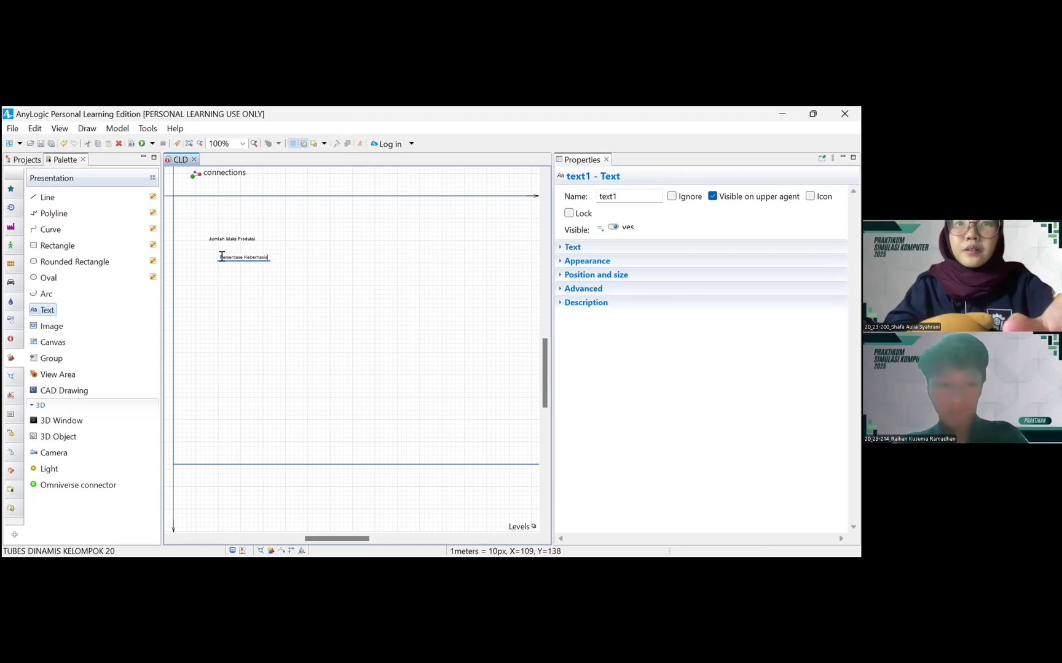
pyautogui.press('BackSpace')
pyautogui.write('lan P')
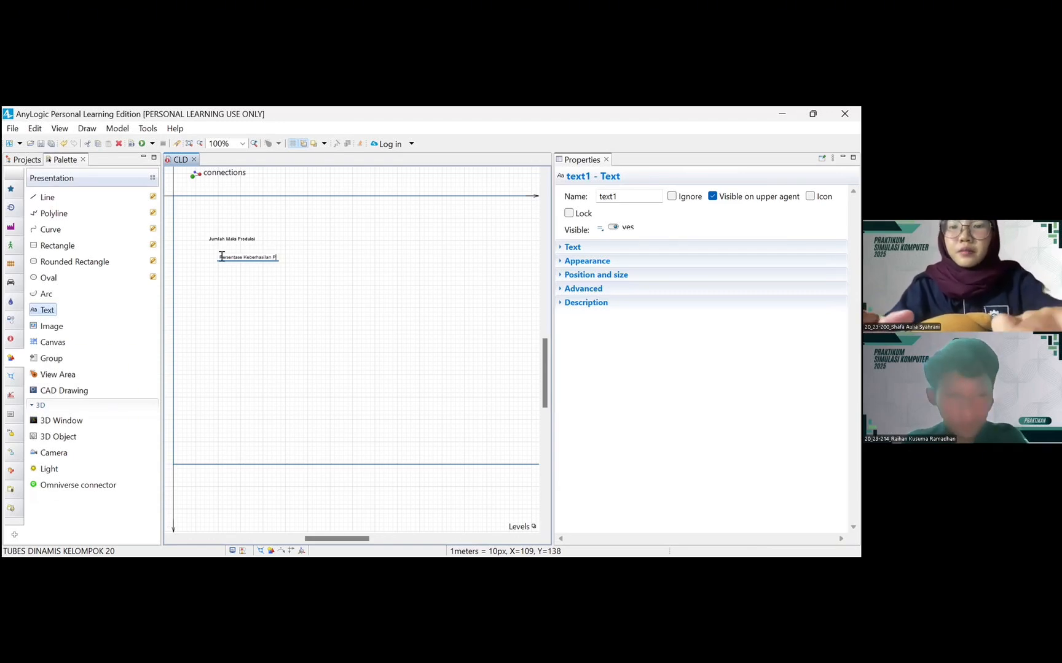
pyautogui.write('roduksi')
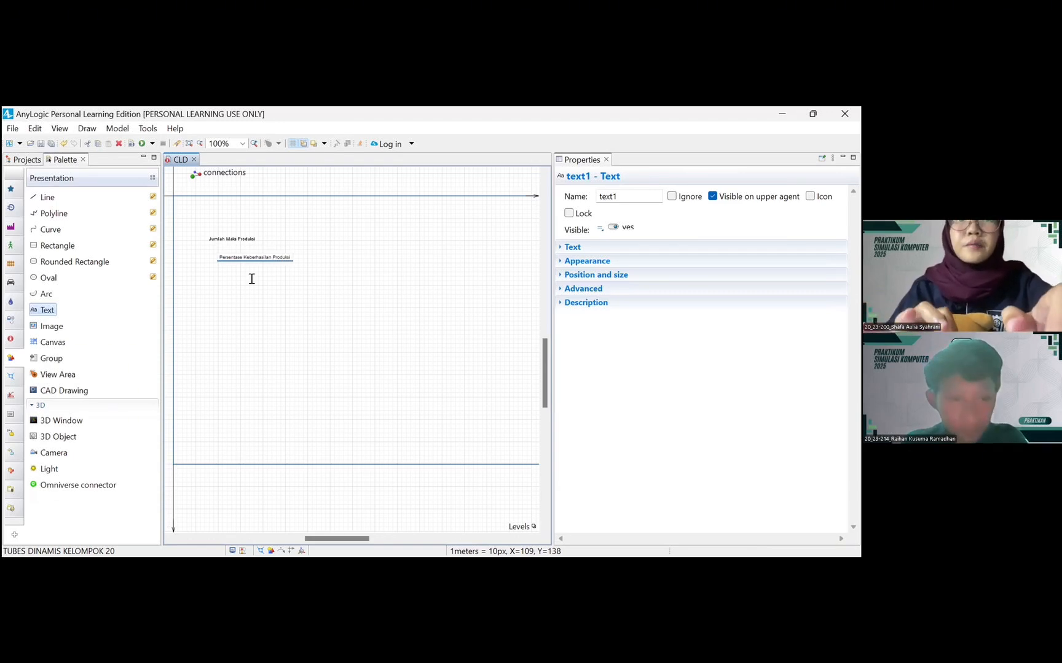
pyautogui.press('Return')
pyautogui.click(228, 276)
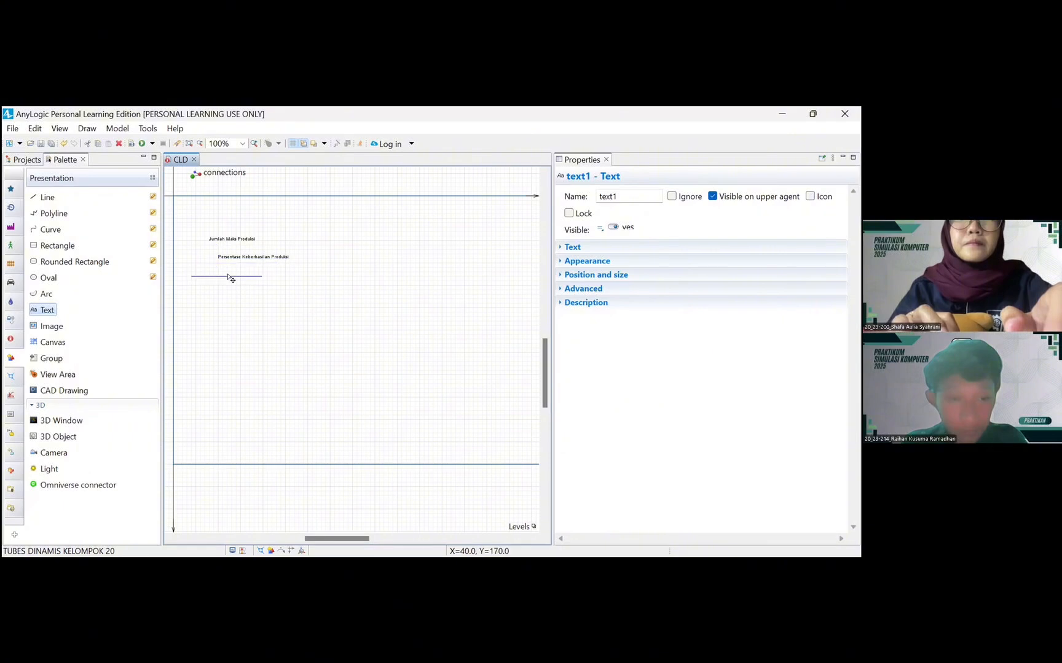
pyautogui.moveTo(234, 278); pyautogui.dragTo(234, 278)
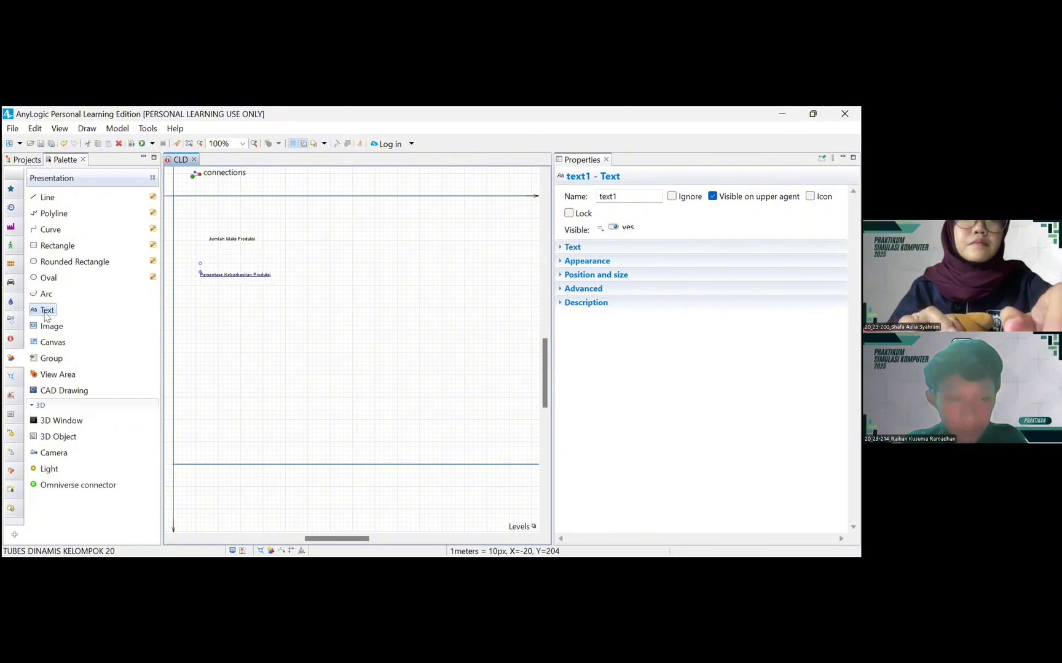
# - Add a text label reading "Burger Hasil Produksi" to the right of and between the two existing labels
pyautogui.click(293, 255)
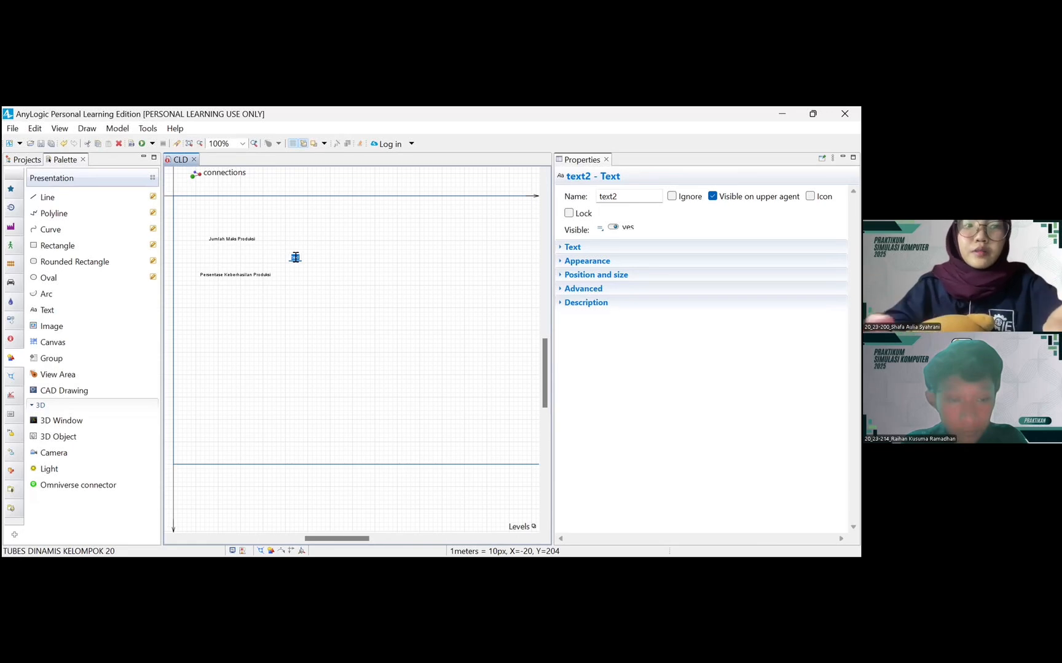
pyautogui.write('Burger')
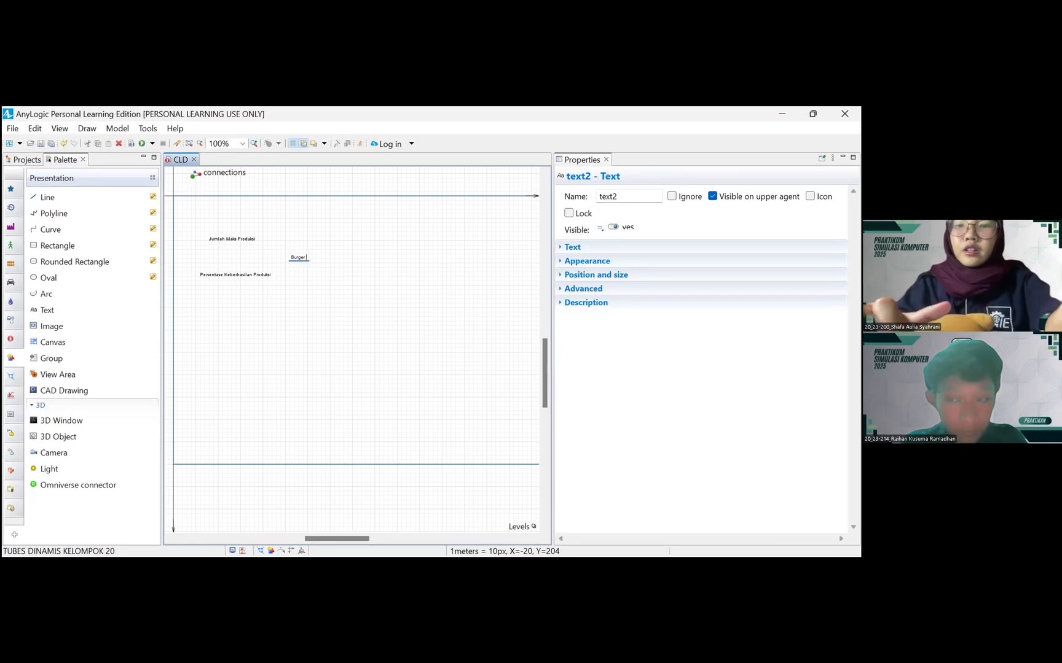
pyautogui.write(' Hasil Pro')
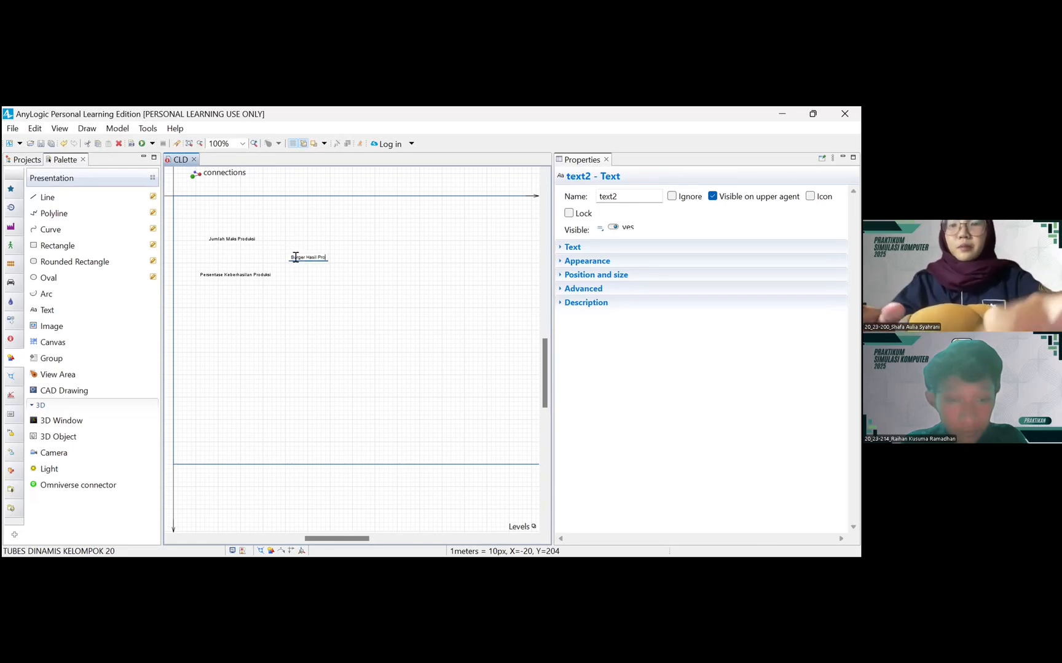
pyautogui.write('duksi')
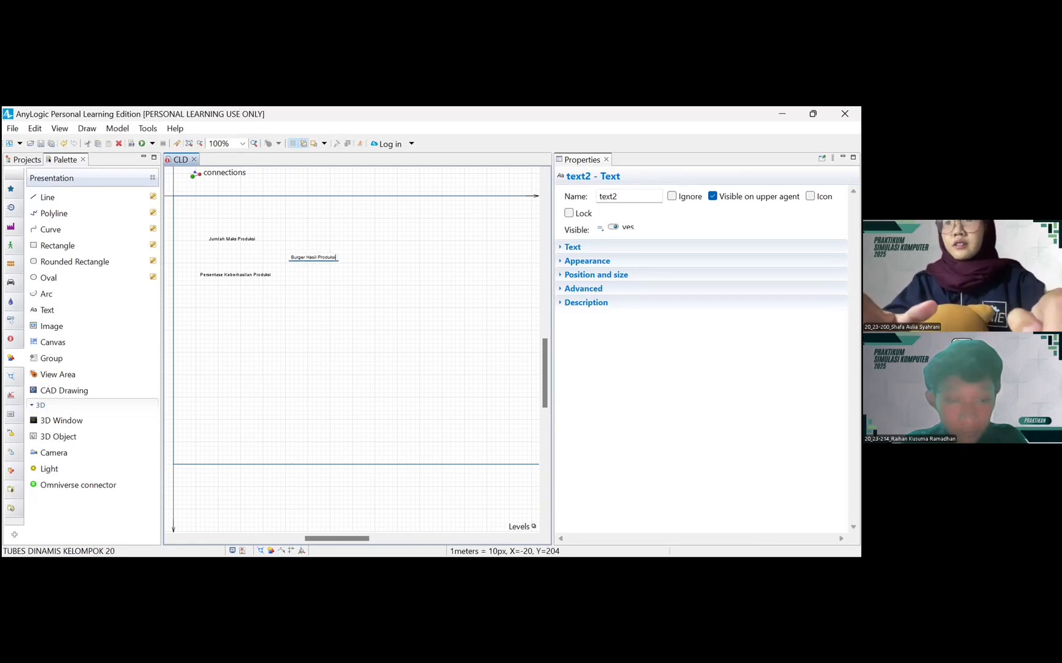
pyautogui.click(349, 296)
# - Add a text label reading "Ketersediaan Stok Burger" below and to the right of Burger Hasil Produksi
pyautogui.moveTo(46, 312); pyautogui.dragTo(360, 288)
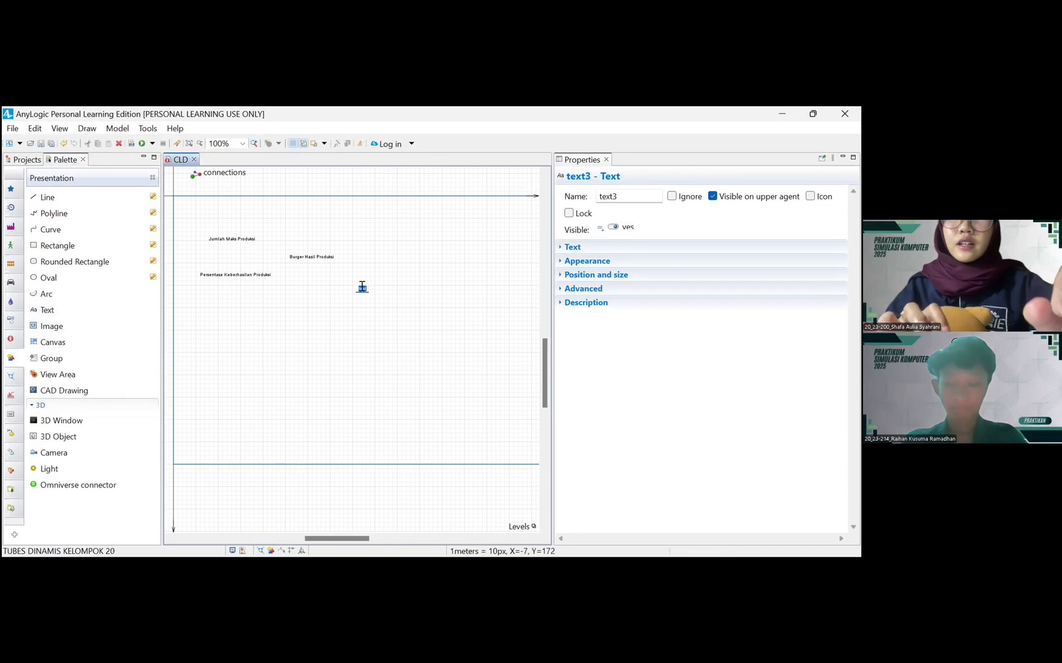
pyautogui.write('Ketersedia')
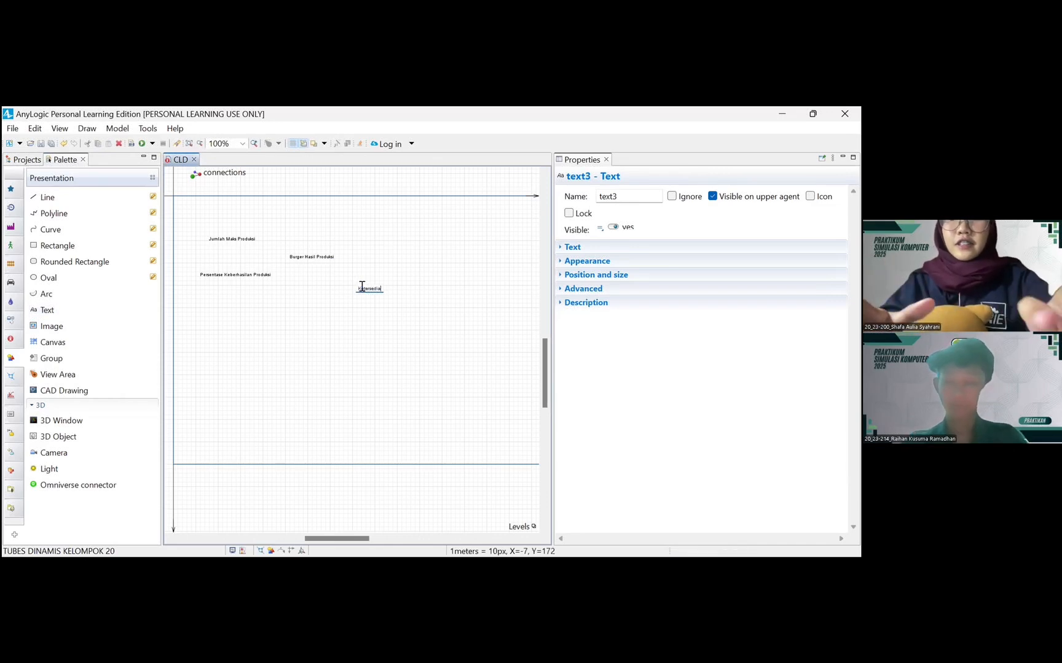
pyautogui.write('an St')
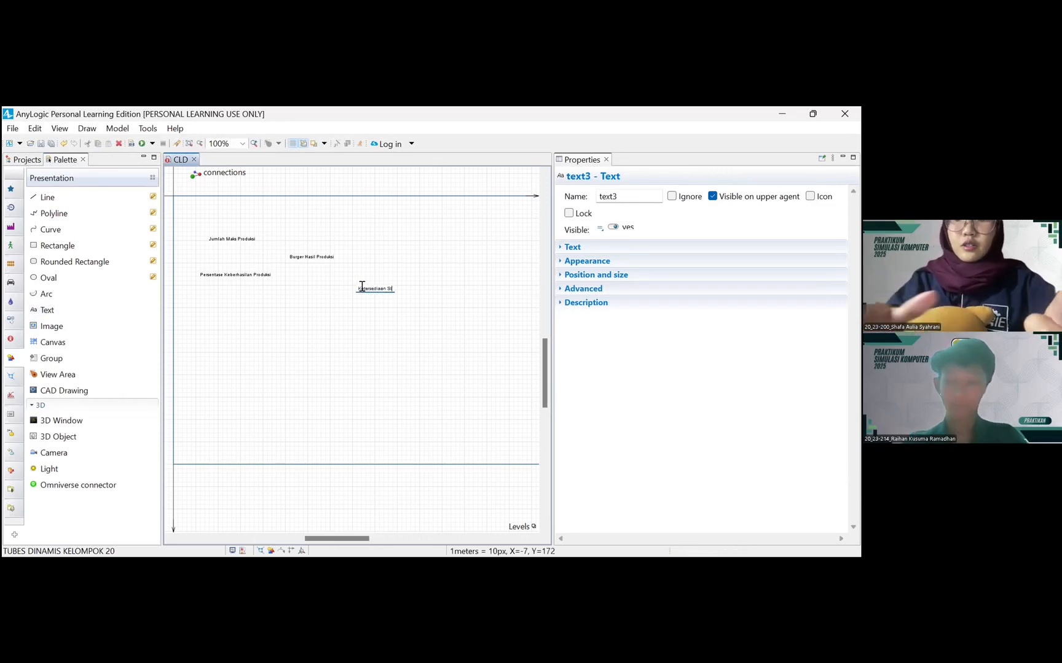
pyautogui.write('ok Burger')
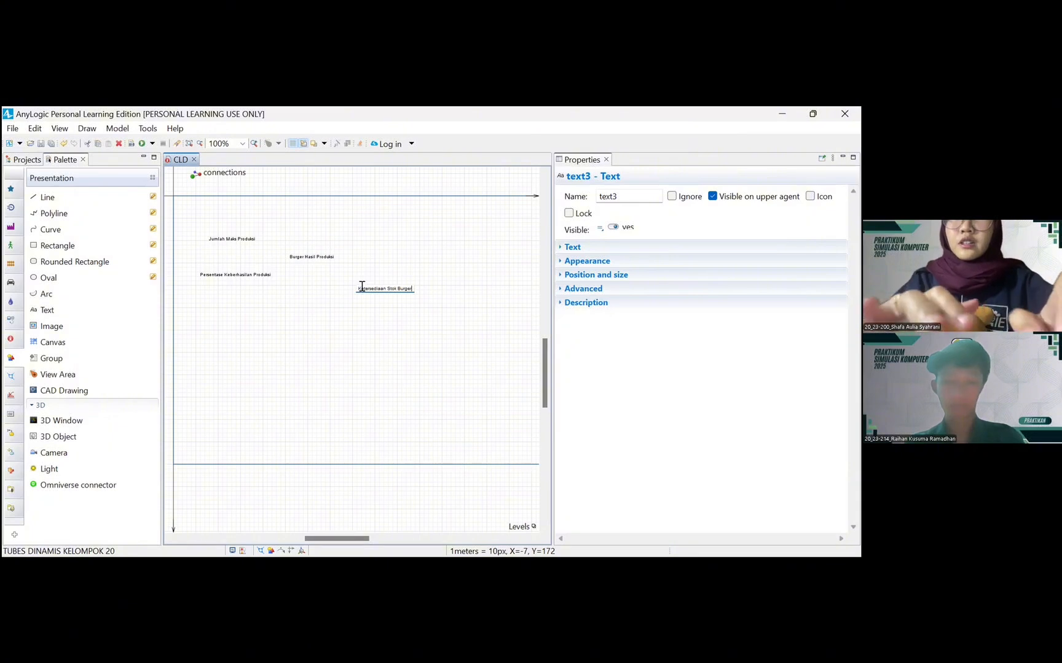
# - Add a text label reading "Permintaan Pelanggan" below and to the left of Ketersediaan Stok Burger
pyautogui.click(46, 311)
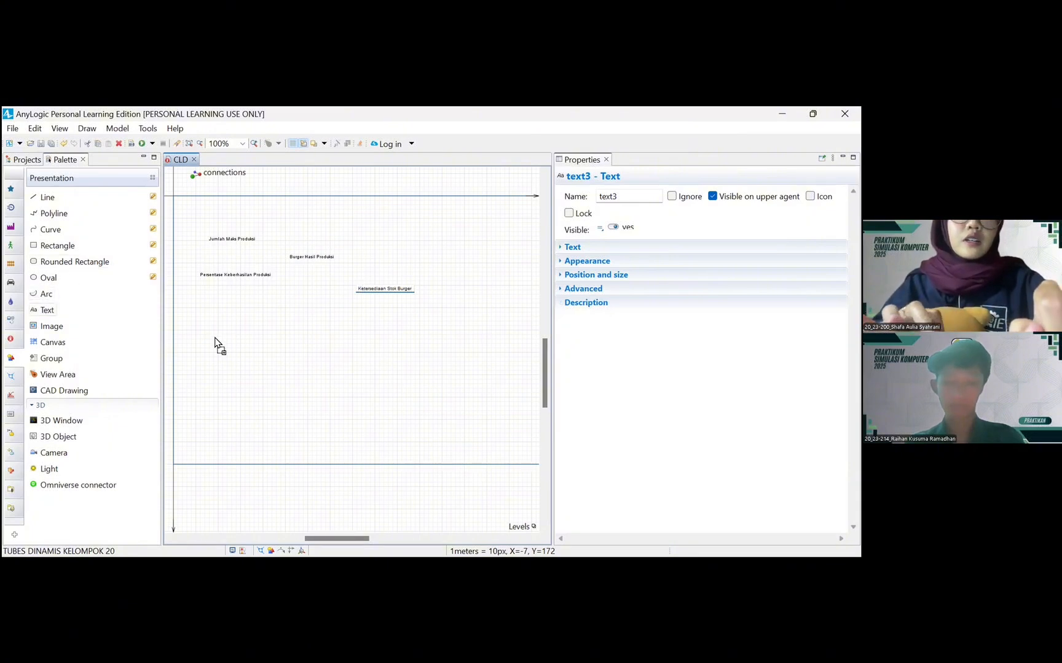
pyautogui.click(298, 322)
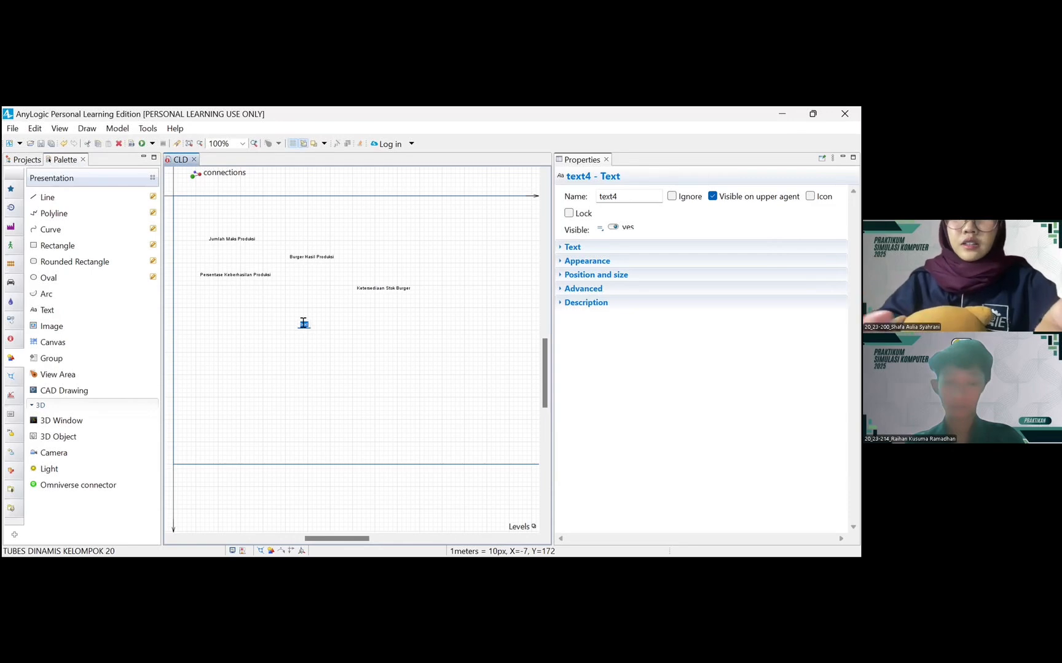
pyautogui.write('Permintaan Pelanggan')
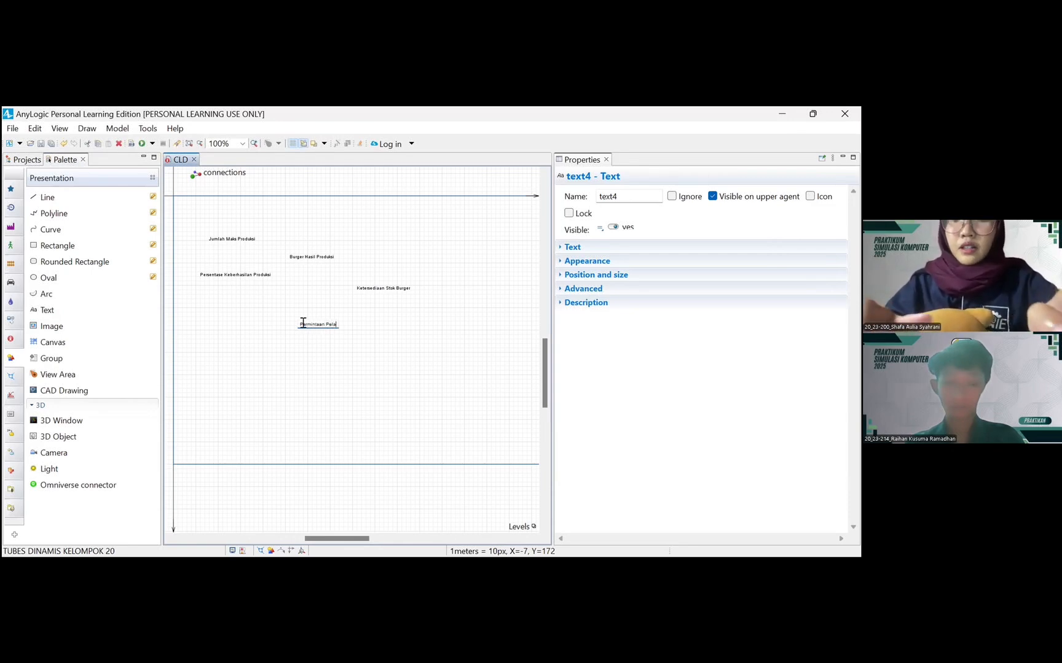
# - Add a text label reading "Burger Kedaluwarsa di Gudang" above and to the right of Ketersediaan Stok Burger
pyautogui.click(44, 309)
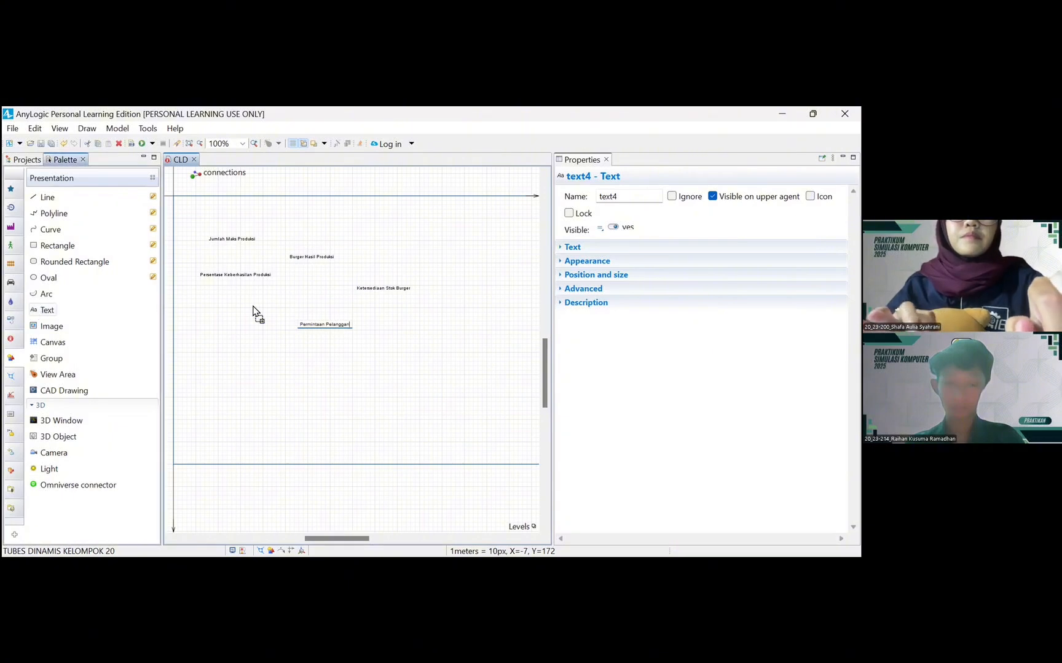
pyautogui.click(427, 260)
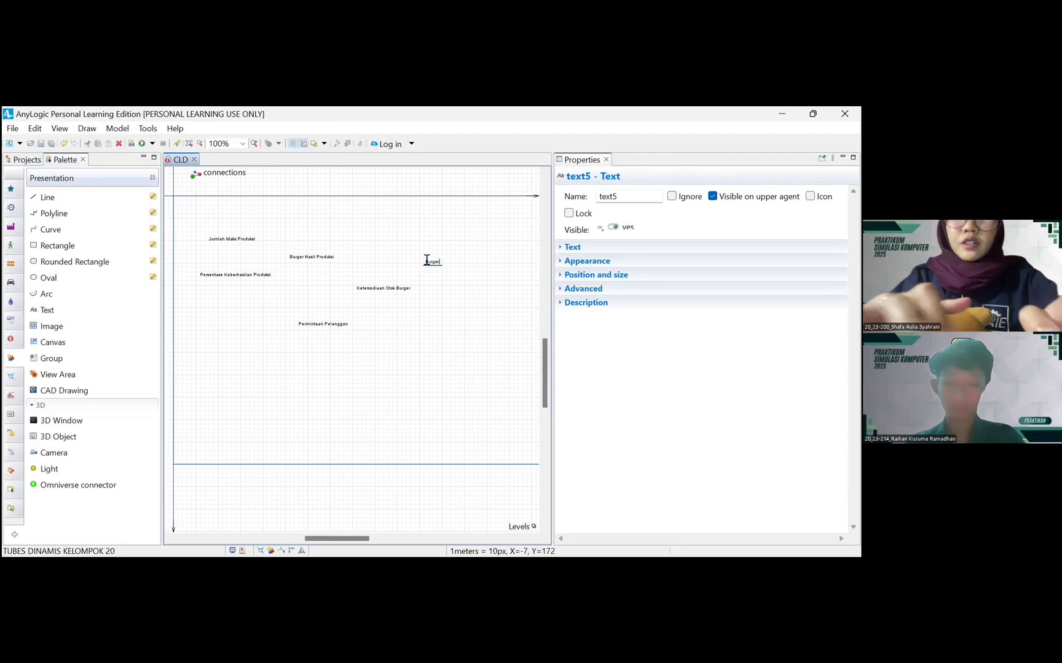
pyautogui.write('Burger Kedalu')
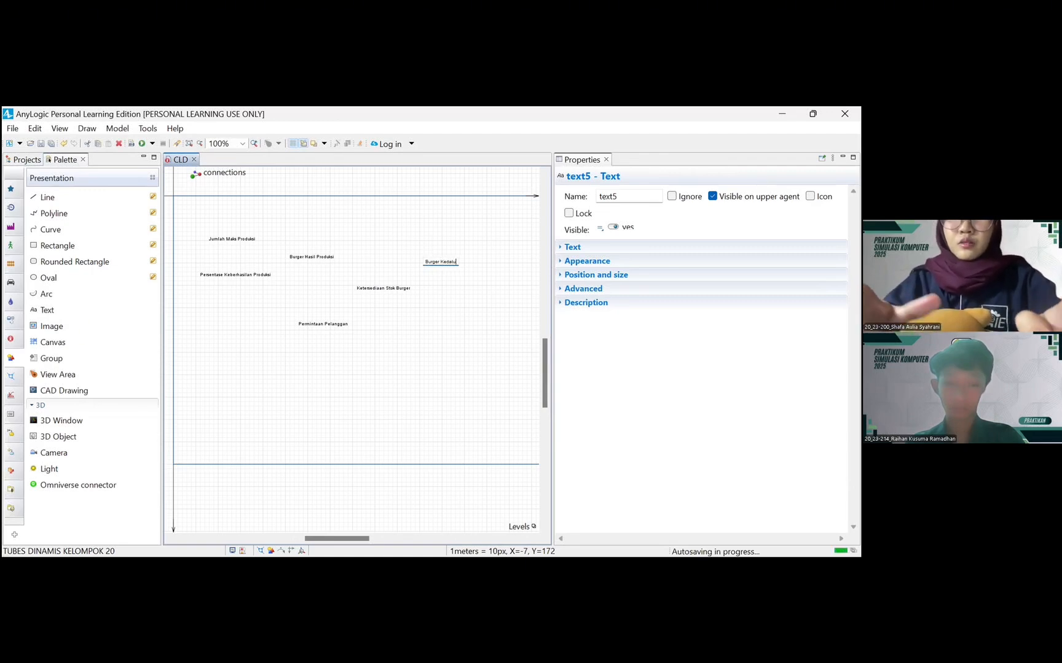
pyautogui.write('warsa di')
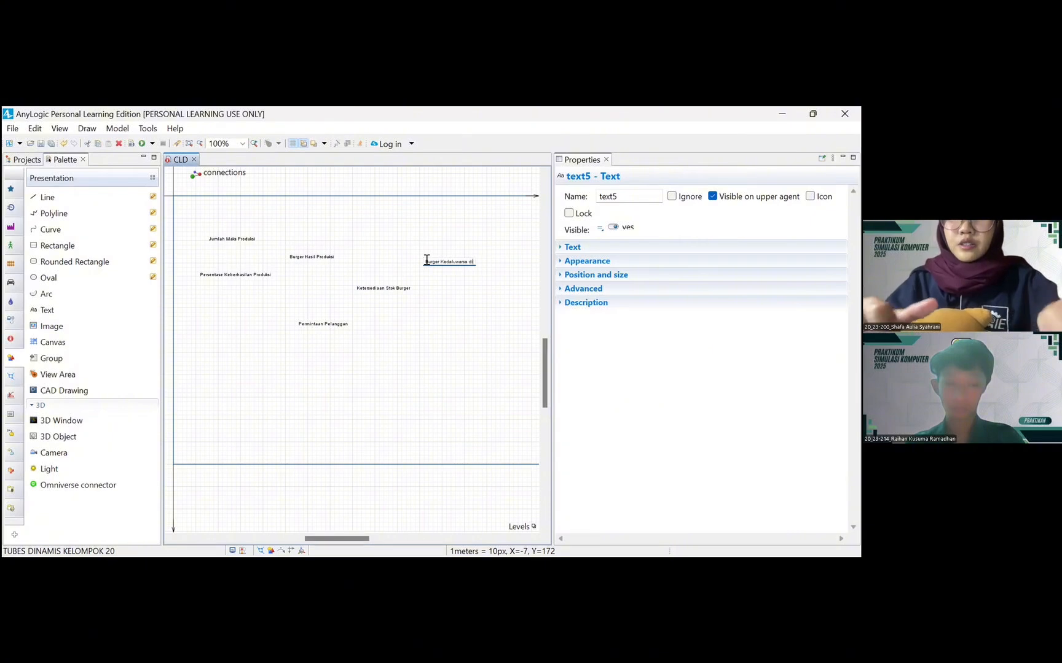
pyautogui.write(' Gudang')
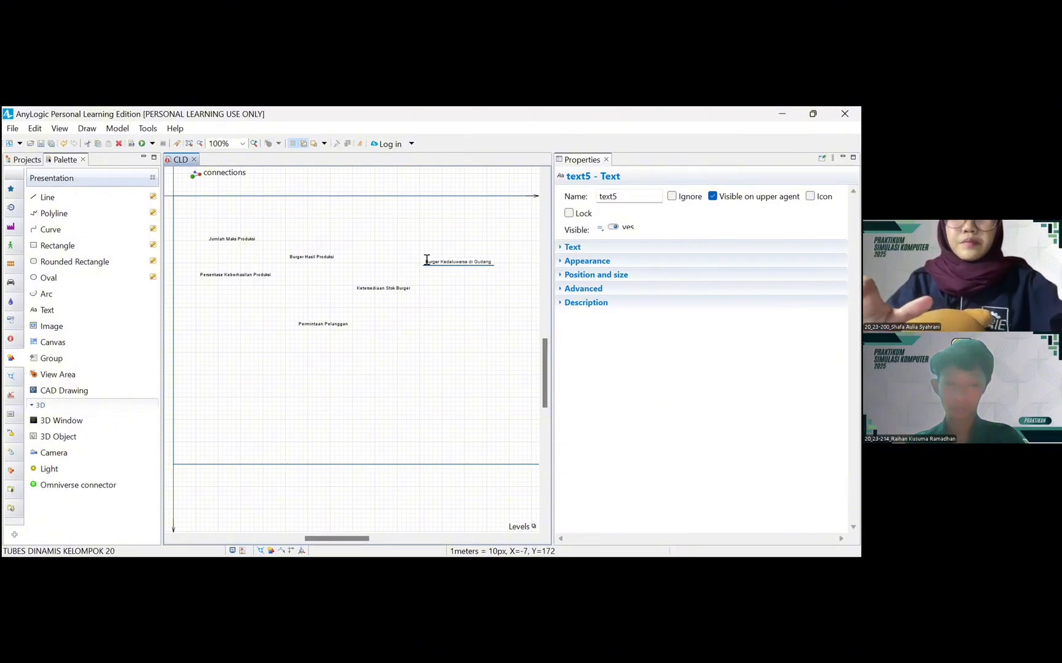
# - Add a text label reading "Persentase Burger Kedaluwarsa di Gudang" above and to the right of Burger Kedaluwarsa di Gudang
pyautogui.hscroll(3, 470, 273)
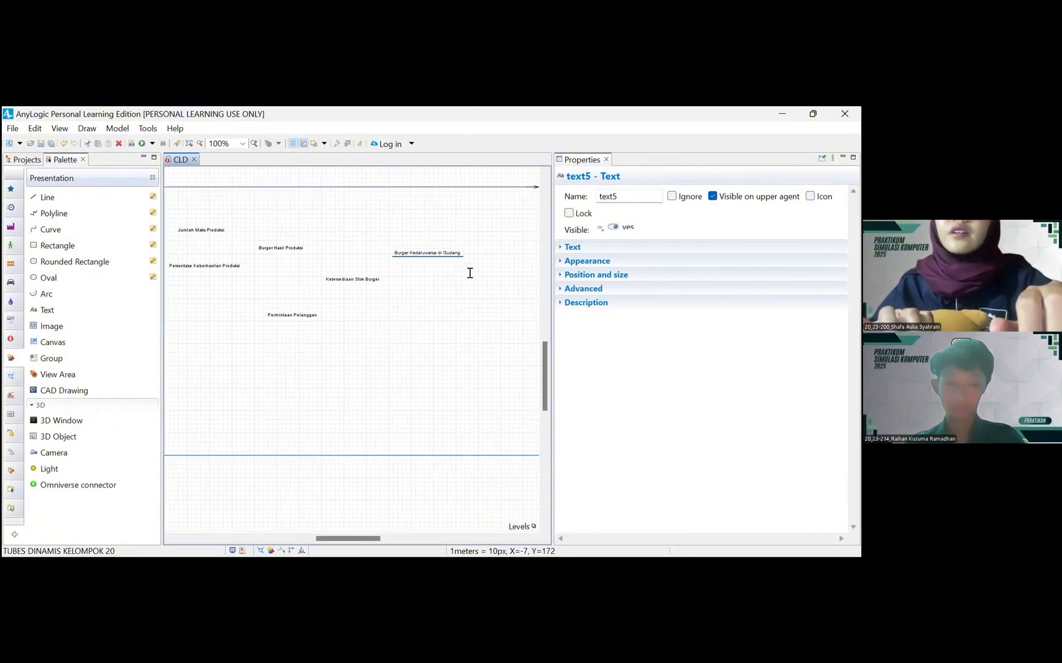
pyautogui.click(46, 310)
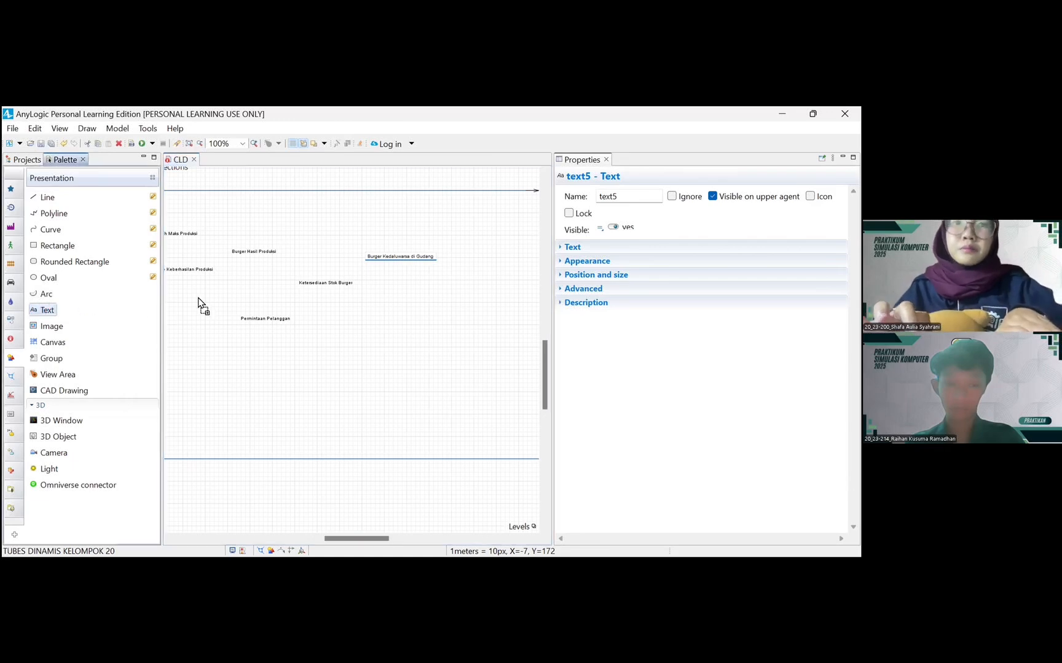
pyautogui.click(460, 232)
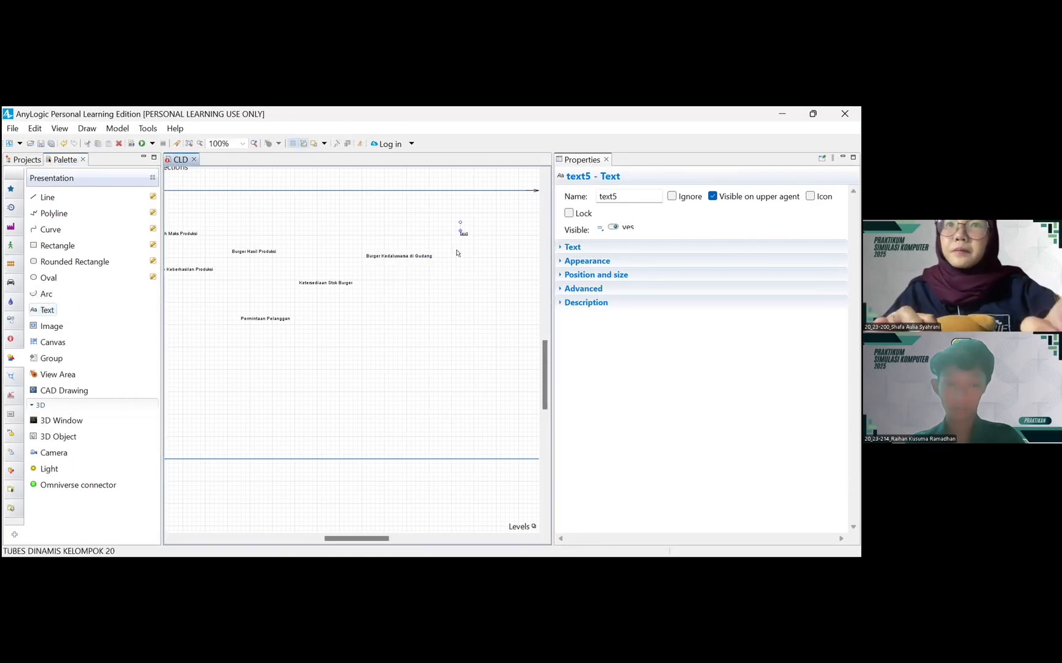
pyautogui.click(465, 232)
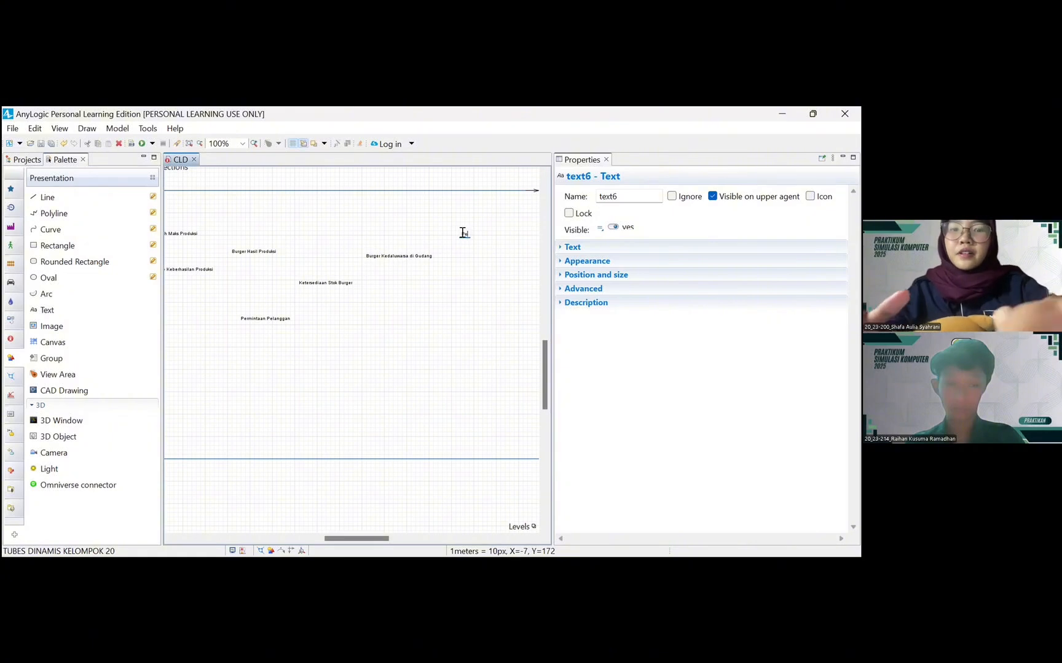
pyautogui.write('Persentase ')
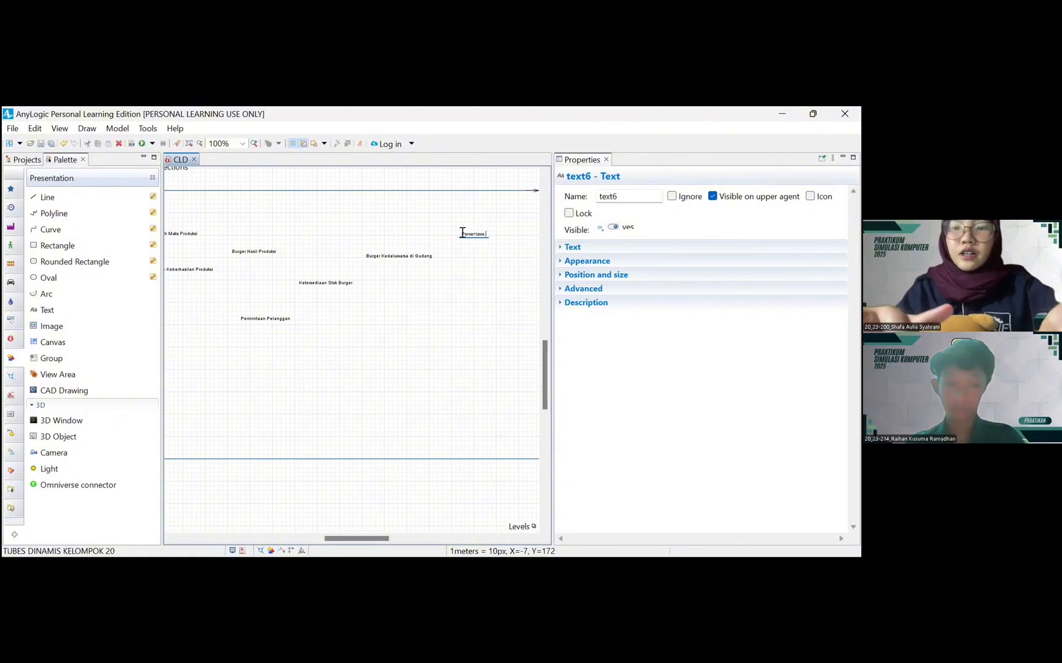
pyautogui.write('Burger K')
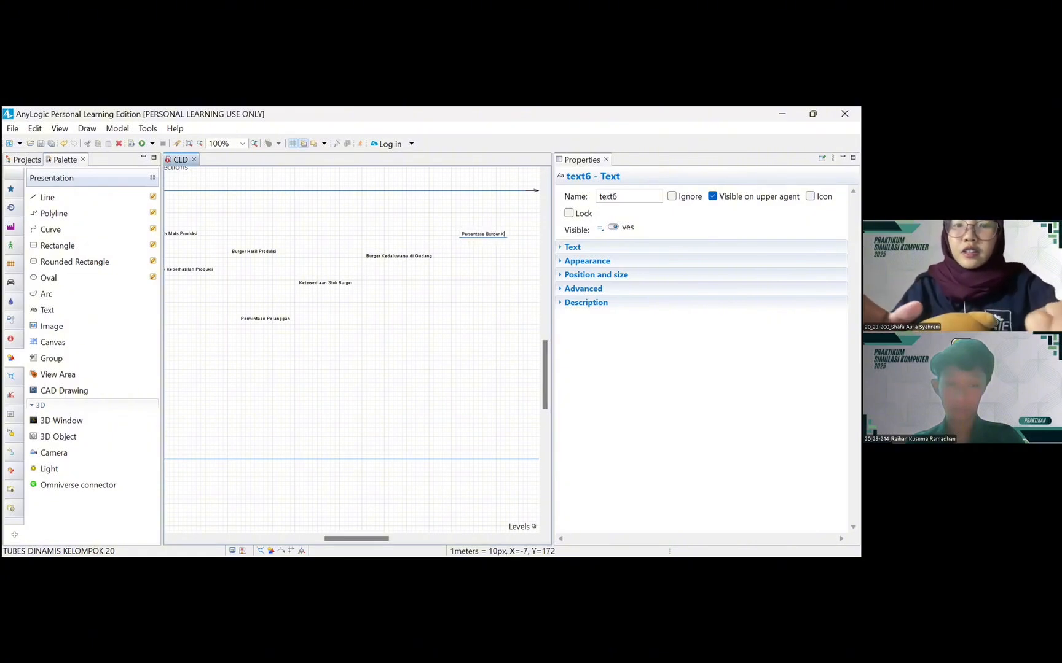
pyautogui.write('edaluwarsa di G')
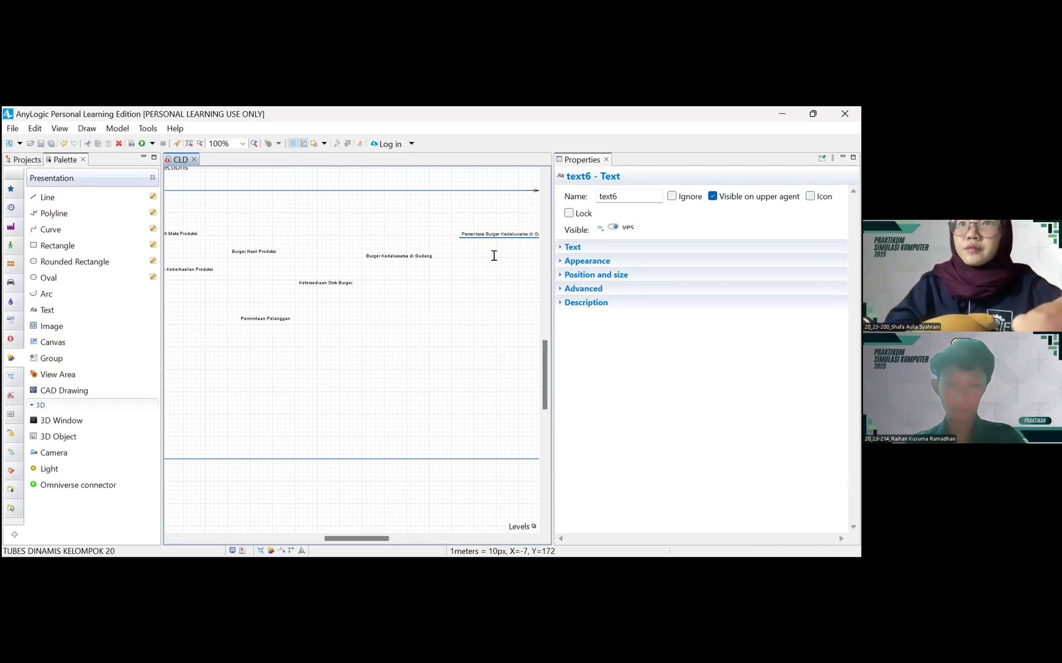
# - Add a text label reading "Persentase Peningkatan Permintaan" below Persentase Burger Kedaluwarsa di Gudang, level with Ketersediaan Stok Burger
pyautogui.hscroll(2, 494, 256)
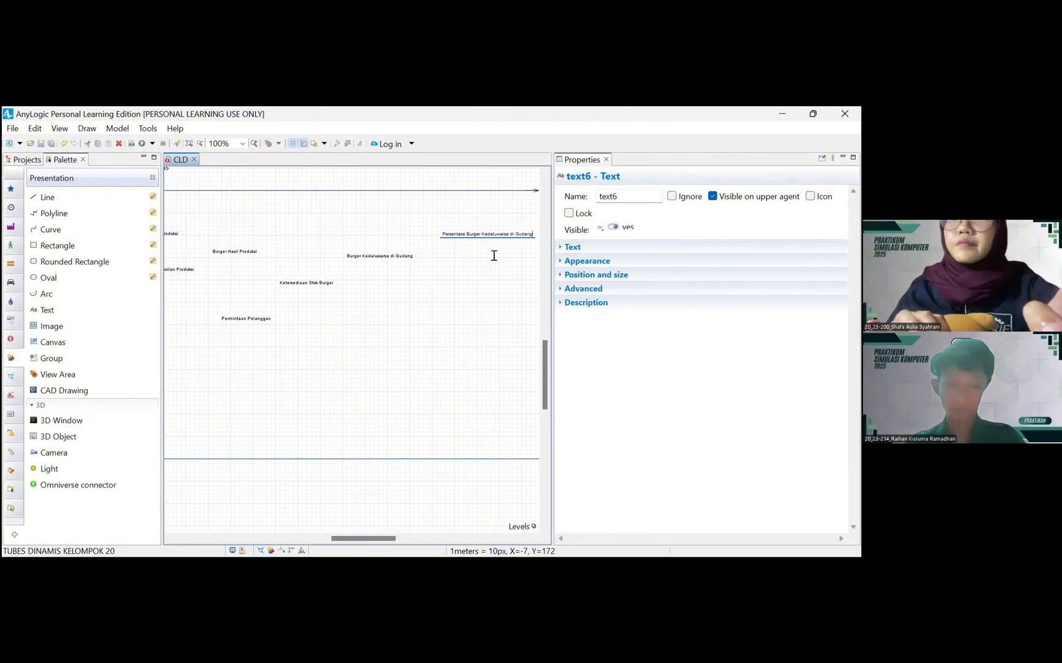
pyautogui.scroll(-1, 493, 255)
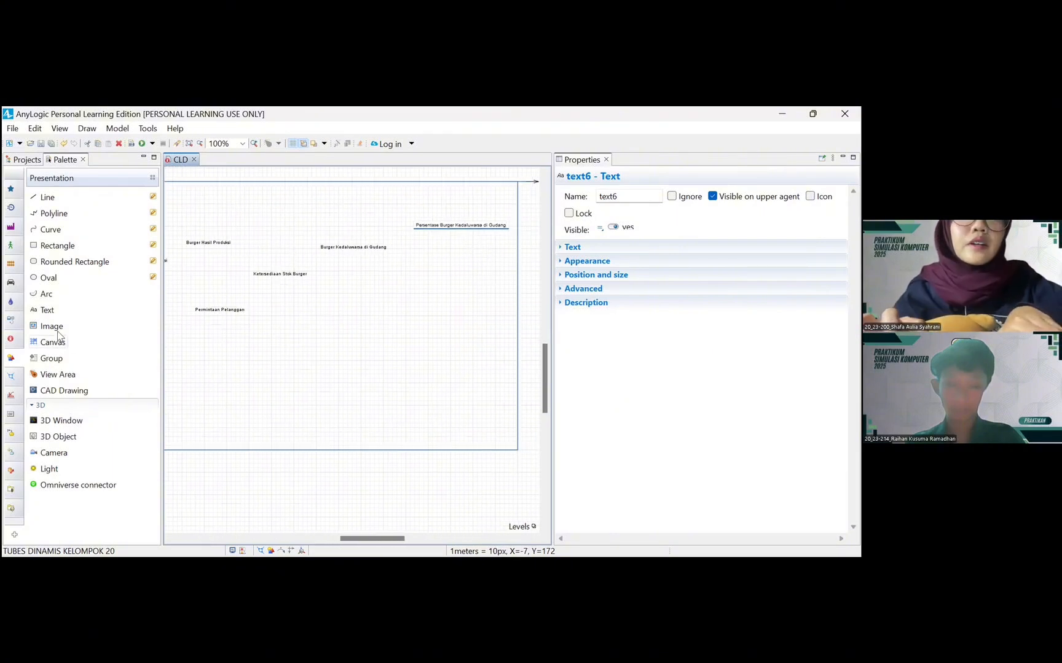
pyautogui.click(47, 310)
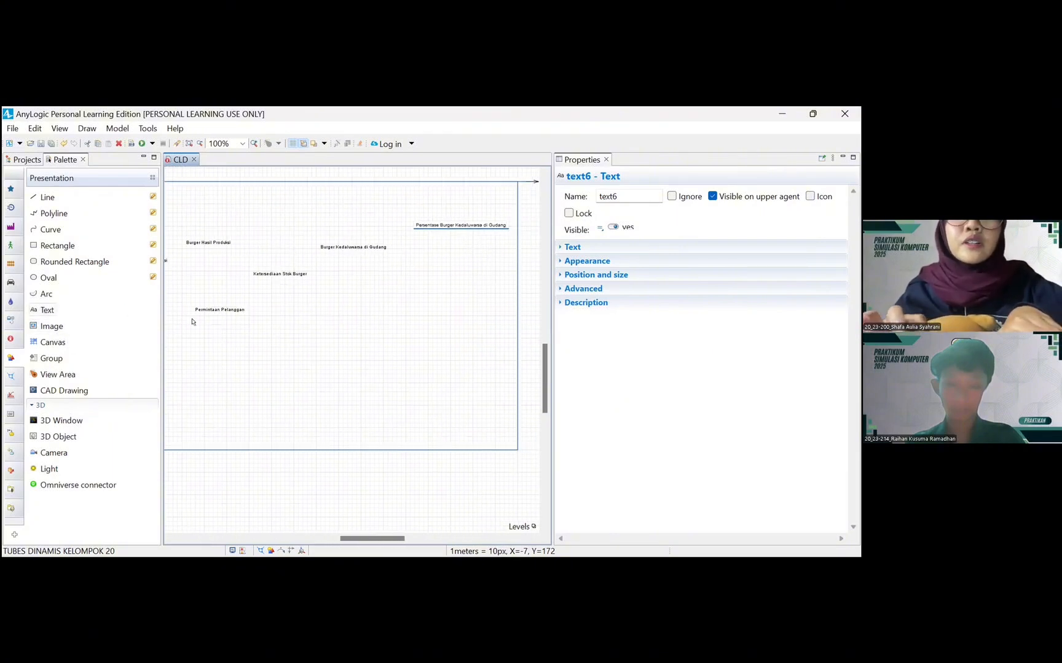
pyautogui.click(438, 270)
pyautogui.doubleClick(440, 273)
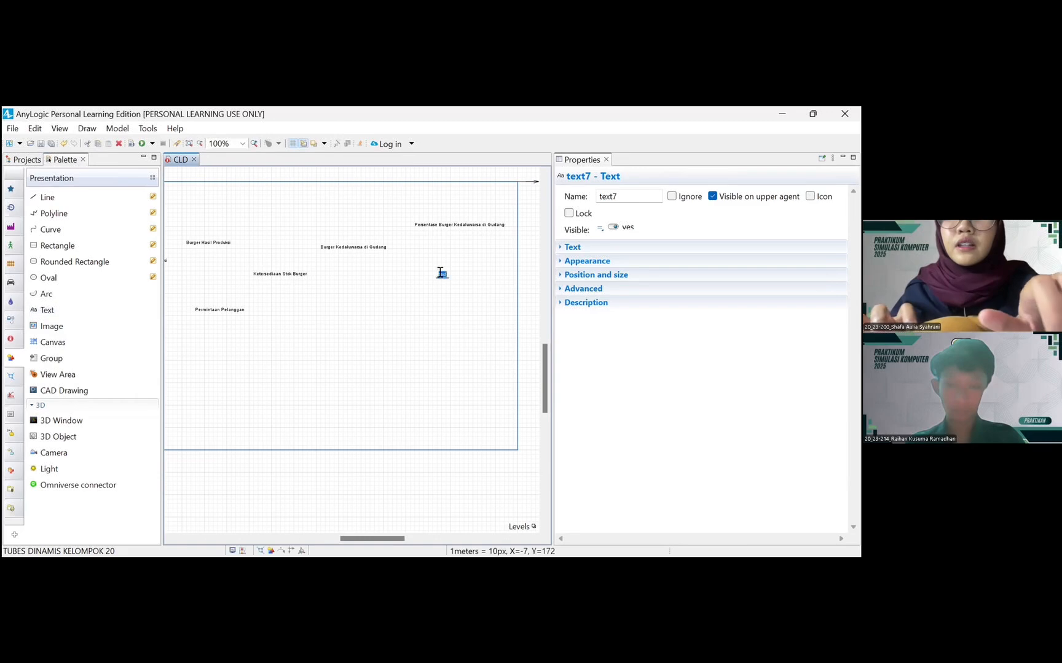
pyautogui.write('Perse')
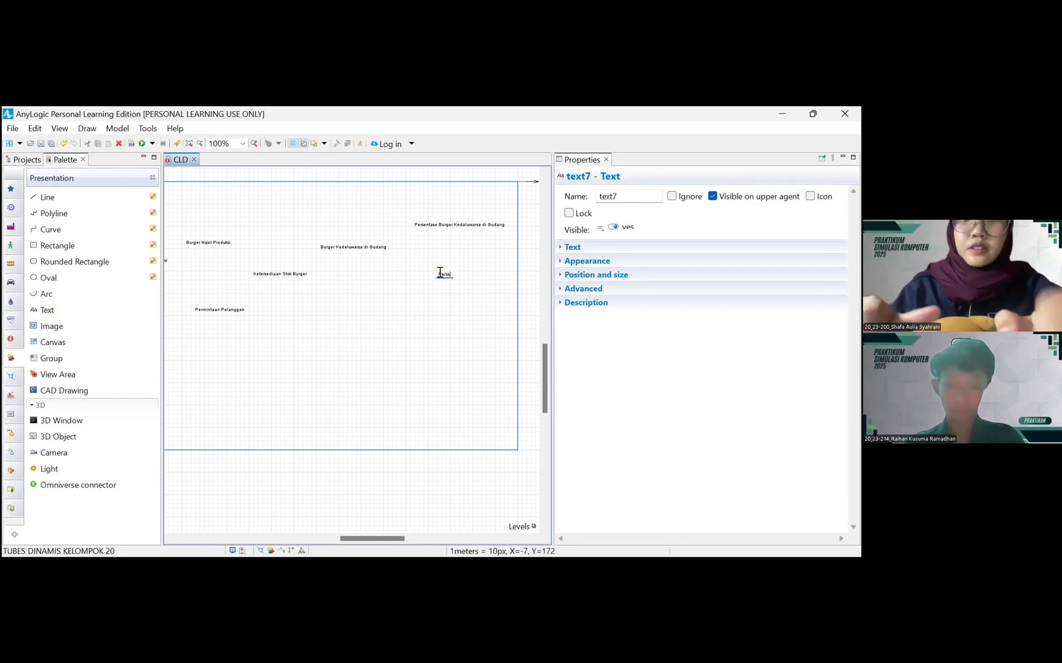
pyautogui.write('ntase ')
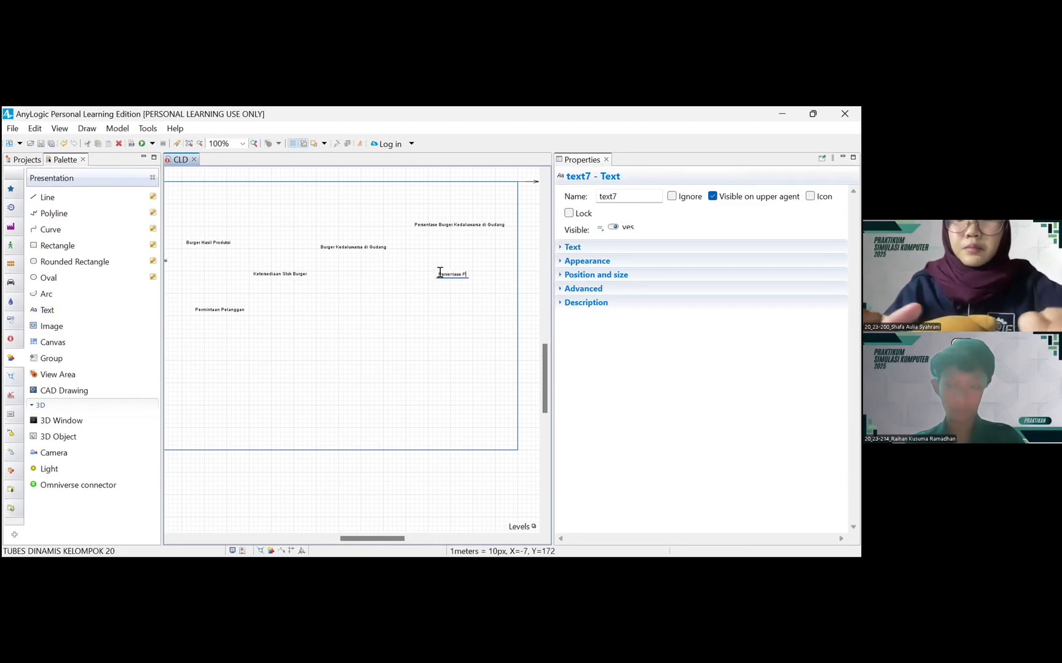
pyautogui.write('Peningkatan')
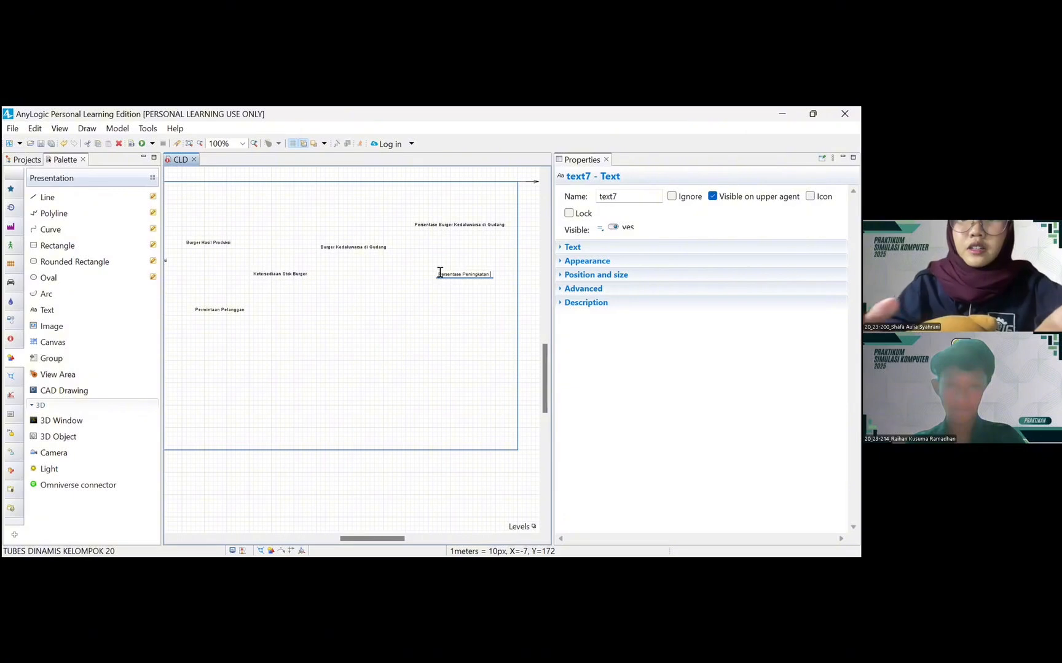
pyautogui.write('Permintaan')
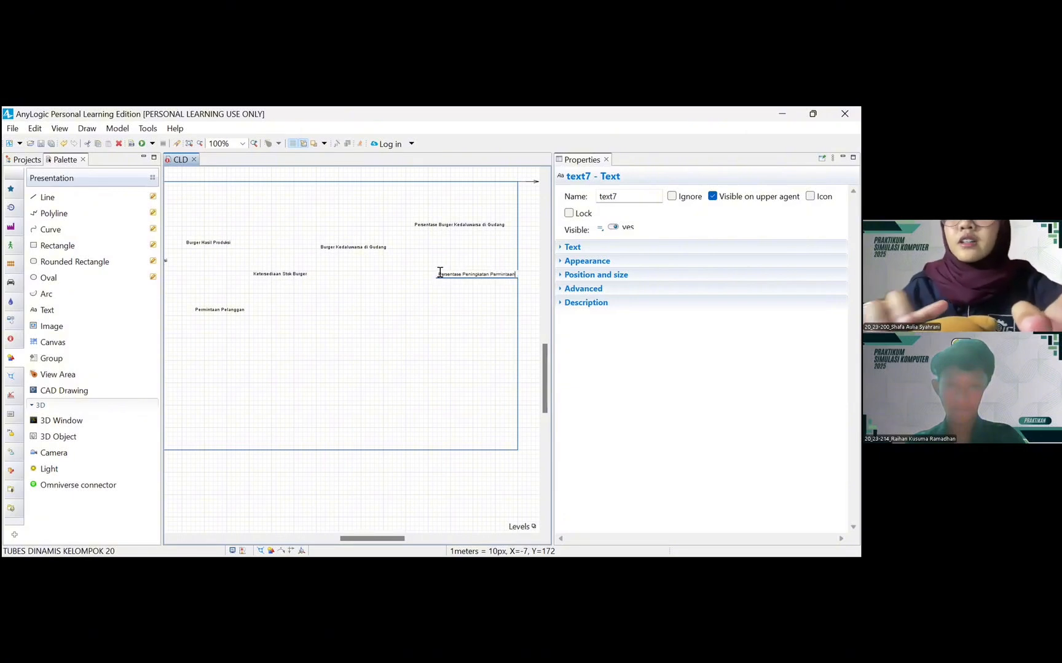
# - Add a text label reading "Jumlah Permintaan" below and to the right of Permintaan Pelanggan
pyautogui.moveTo(43, 313); pyautogui.dragTo(277, 344)
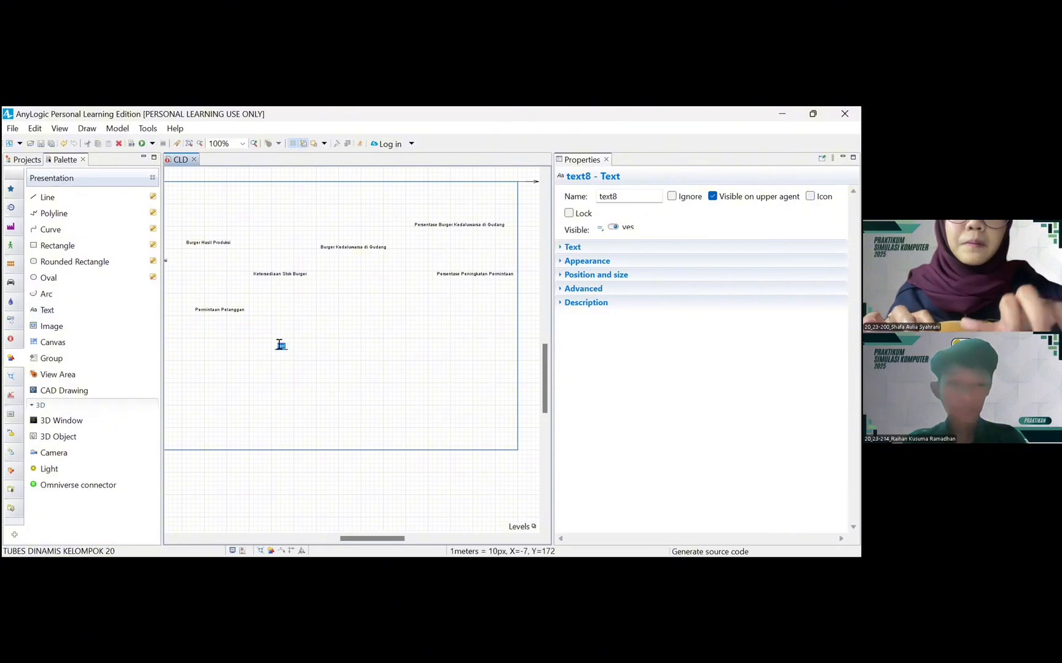
pyautogui.doubleClick(280, 346)
pyautogui.write('Jumlah Permintaan')
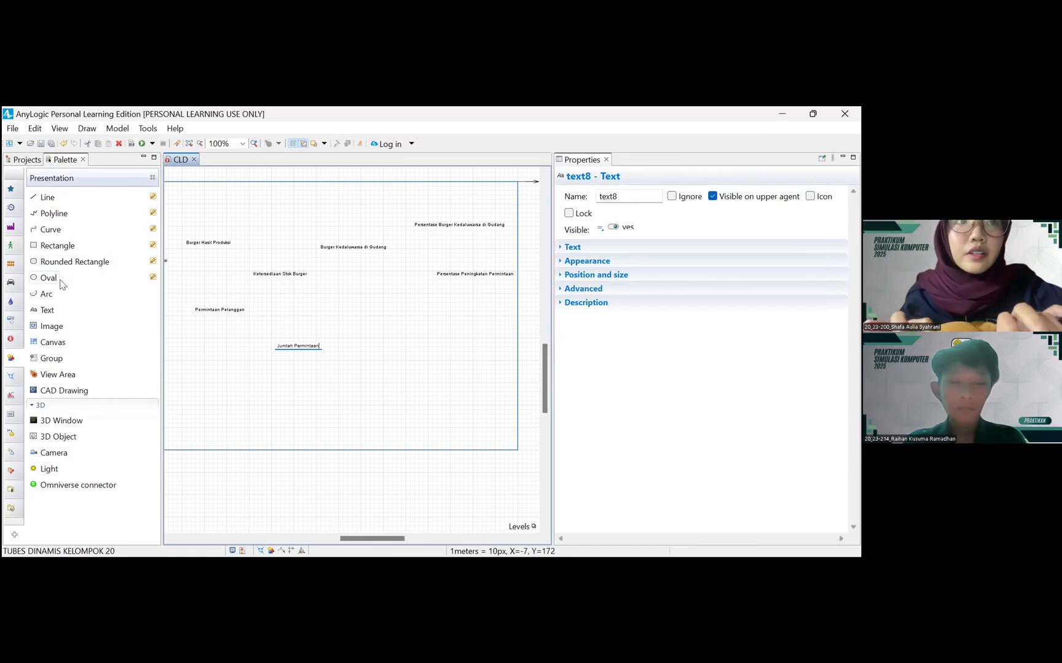
# - Add a text label reading "Peningkatan Permintaan" below and to the left of Persentase Peningkatan Permintaan
pyautogui.moveTo(46, 309); pyautogui.dragTo(377, 312)
pyautogui.write('Peningkatan')
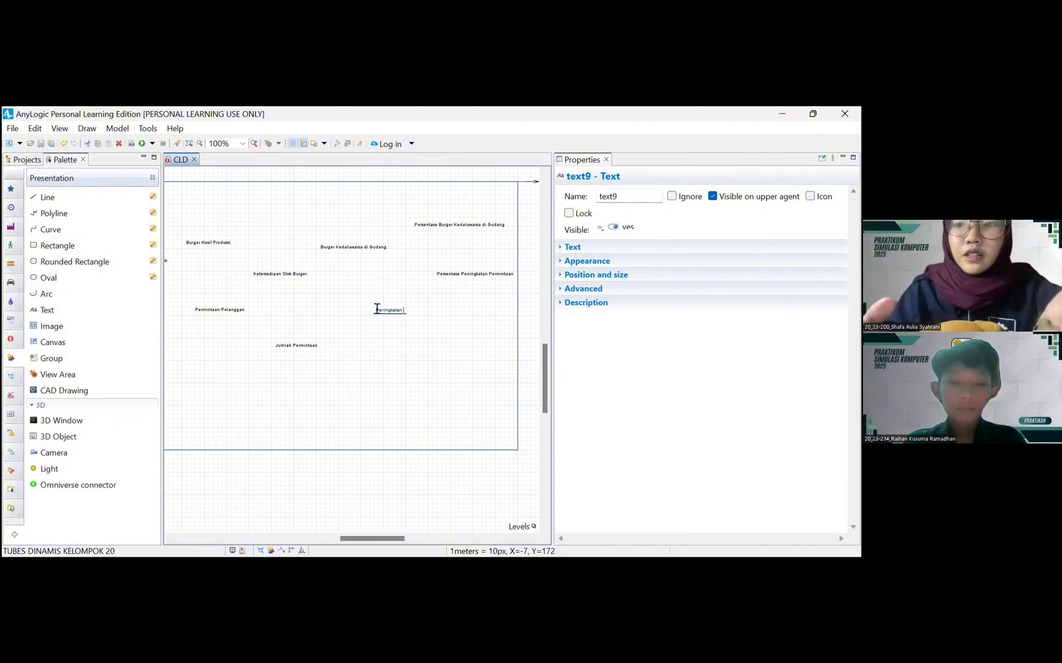
pyautogui.write(' Permintaan')
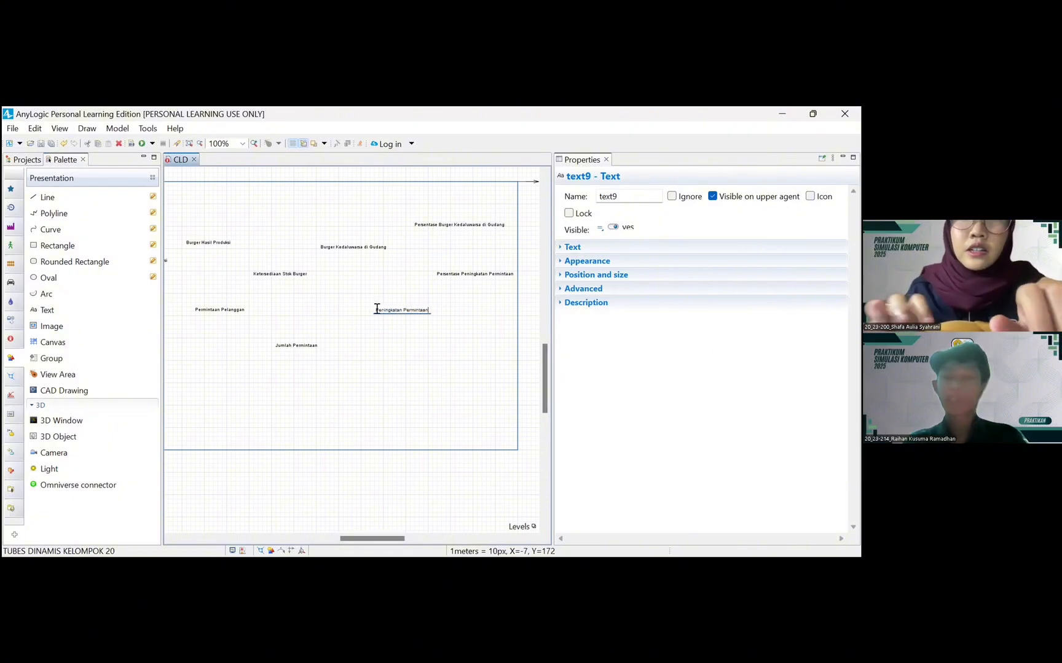
# - Add a text label reading "Penurunan Permintaan" below Peningkatan Permintaan, to the right of Jumlah Permintaan
pyautogui.moveTo(46, 312); pyautogui.dragTo(384, 362)
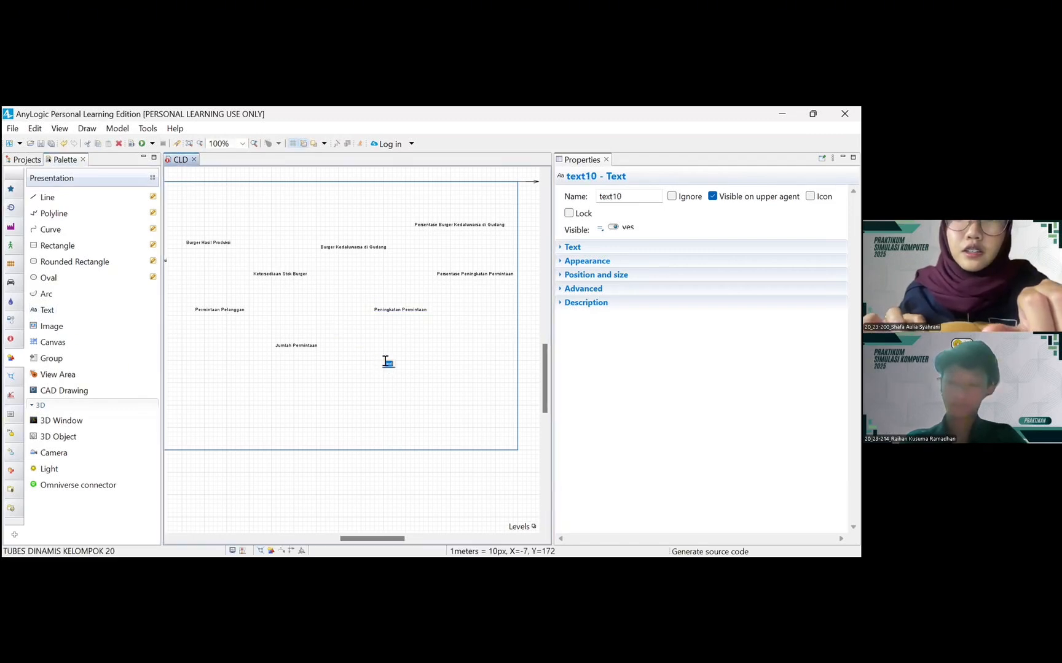
pyautogui.doubleClick(395, 365)
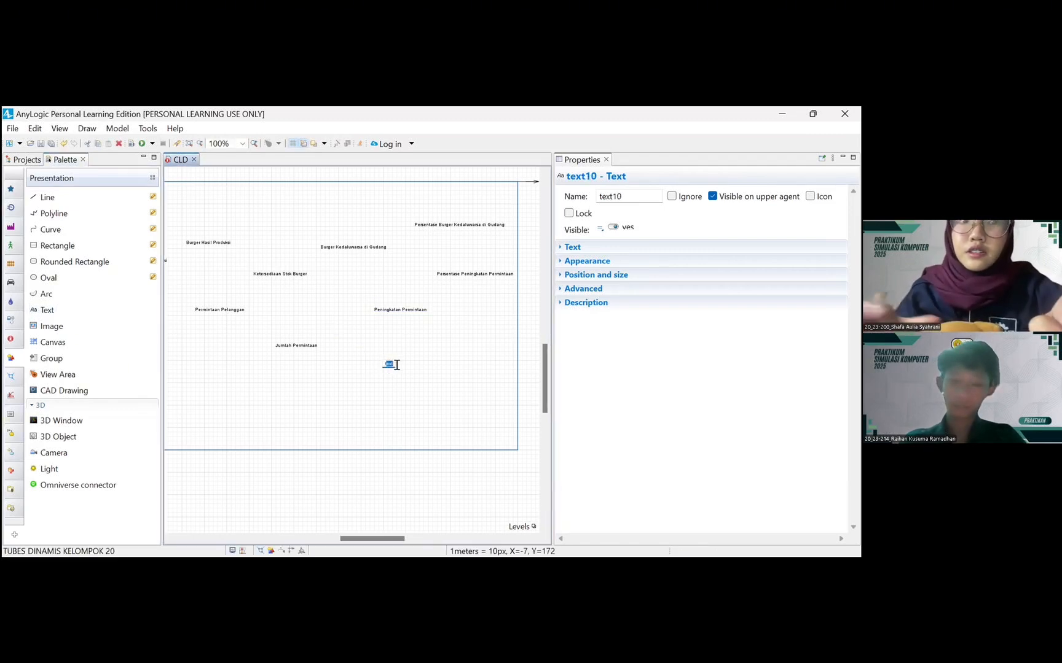
pyautogui.press('BackSpace')
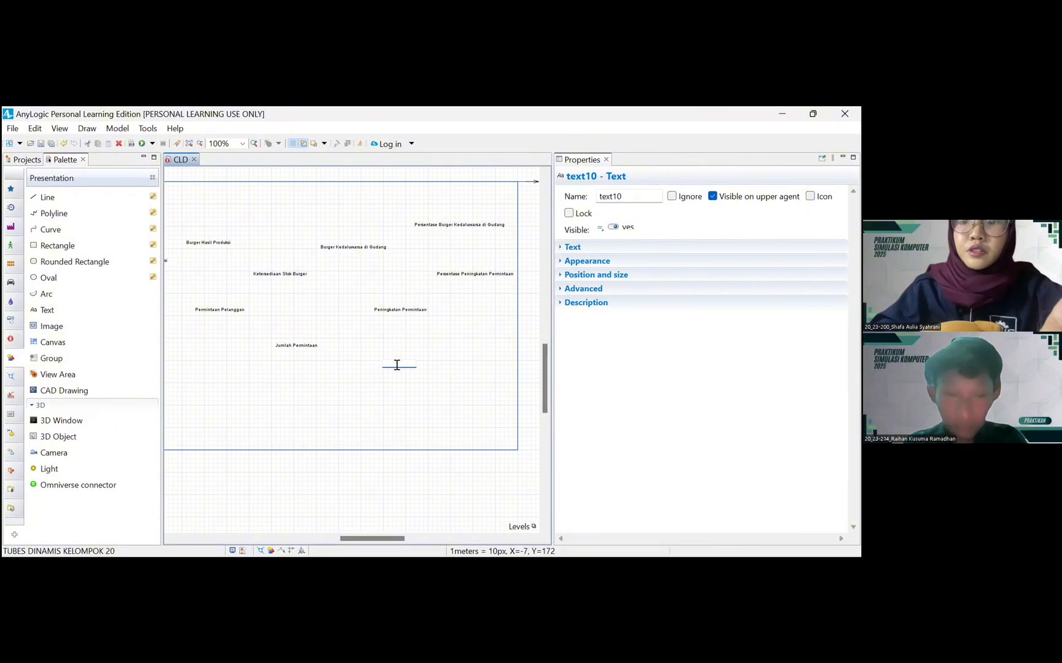
pyautogui.write('Penuru')
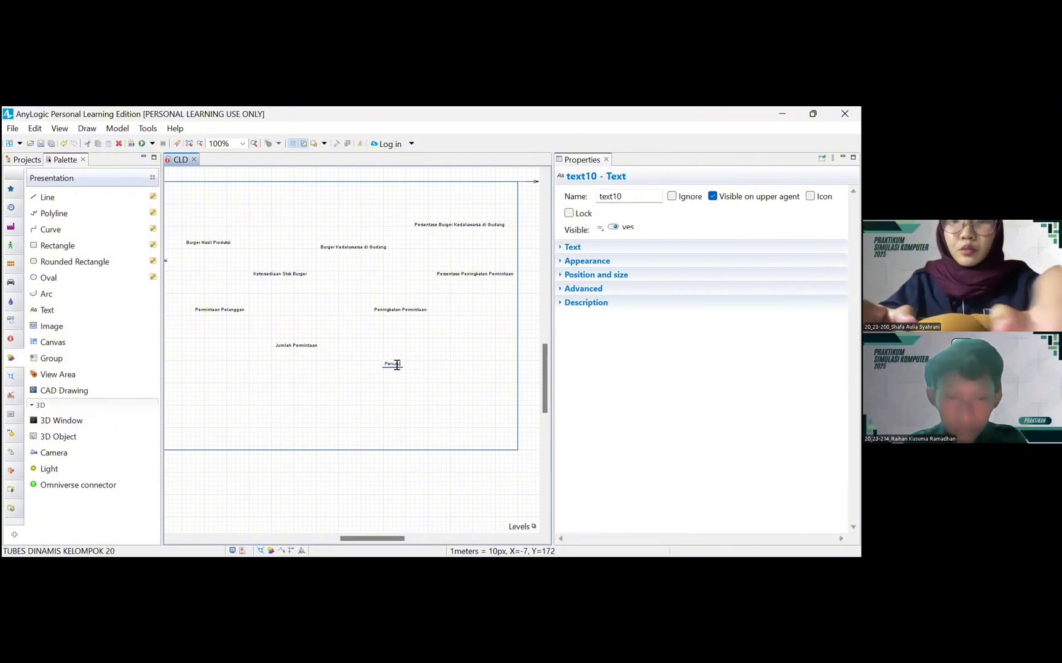
pyautogui.write('nan Perm')
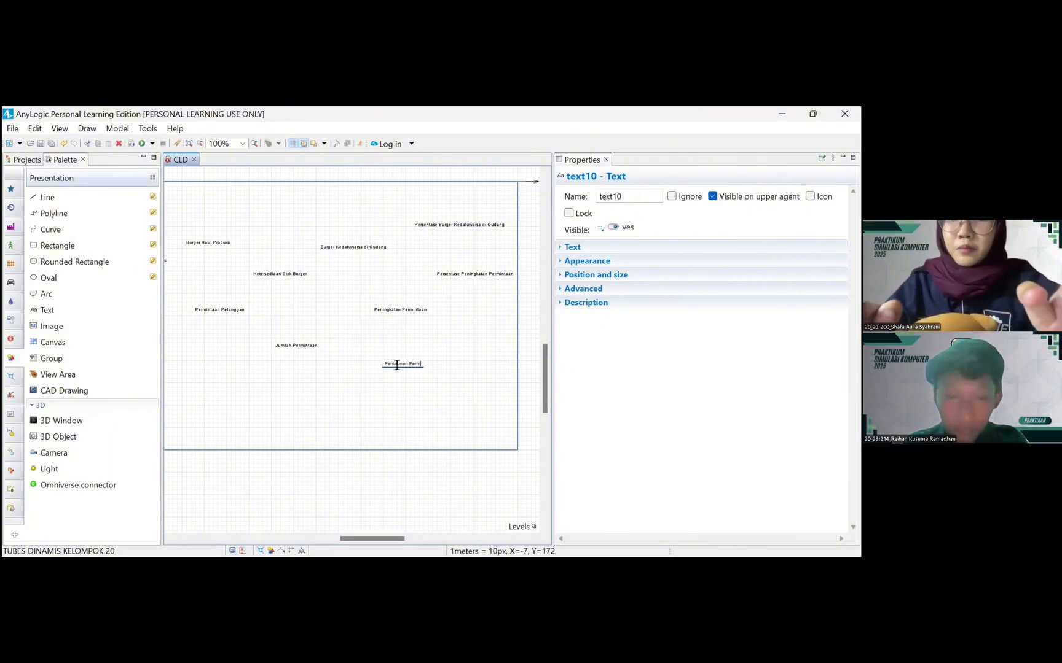
pyautogui.write('intaan')
# - Move the Persentase Keberhasilan Produksi label to about X=50, Y=190 and Burger Hasil Produksi to about X=250, Y=140
pyautogui.hscroll(-5, 397, 365)
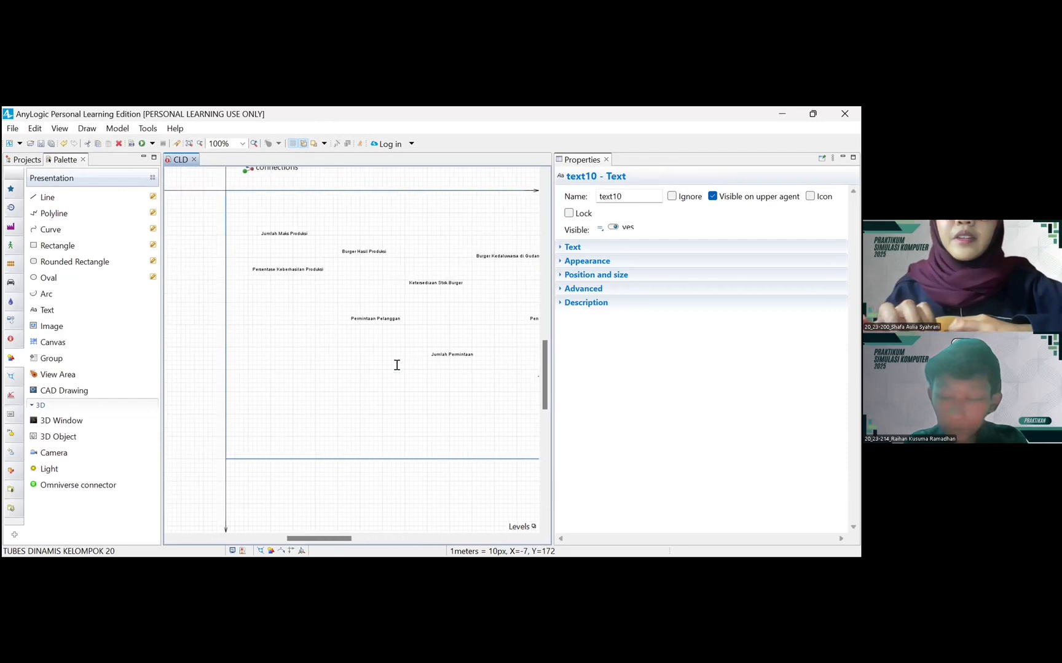
pyautogui.hscroll(3, 397, 365)
pyautogui.hscroll(-2, 397, 365)
pyautogui.scroll(-2, 397, 365)
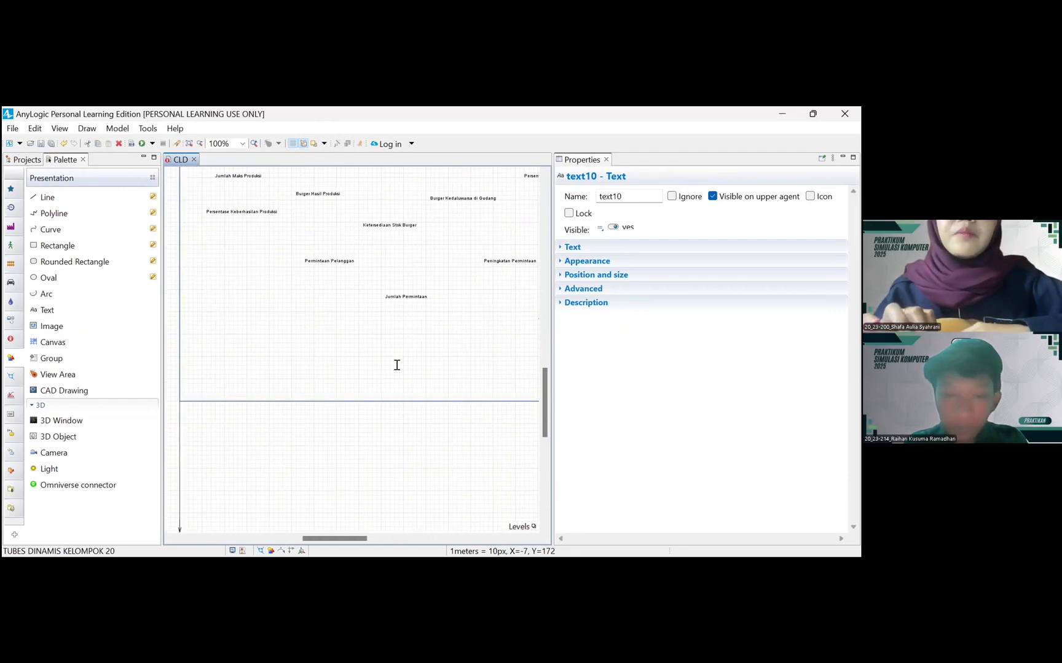
pyautogui.scroll(2, 296, 299)
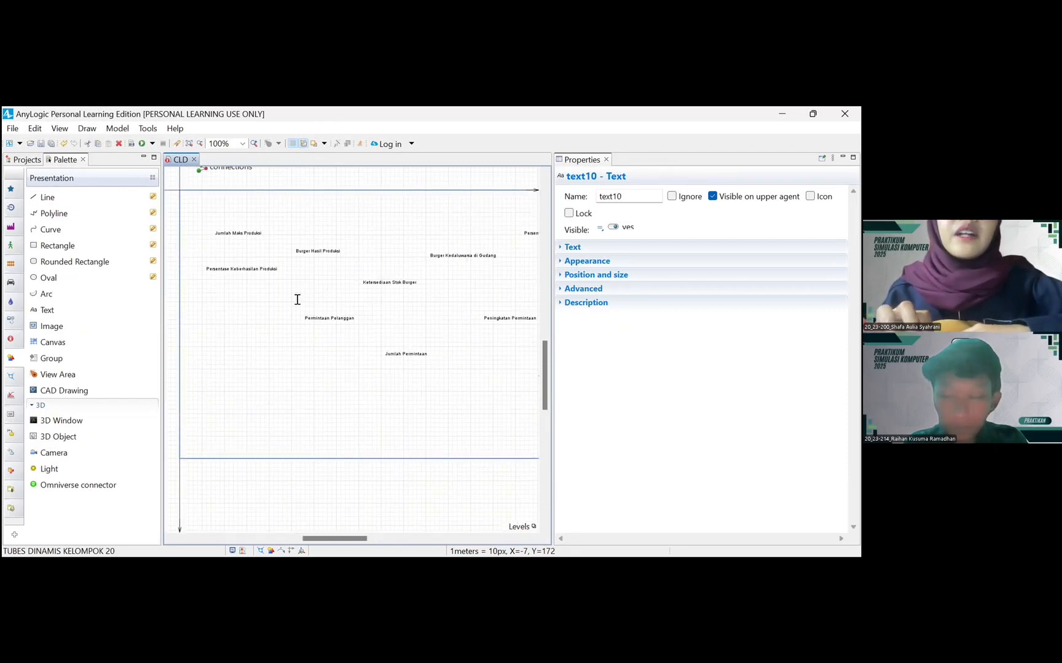
pyautogui.click(237, 234)
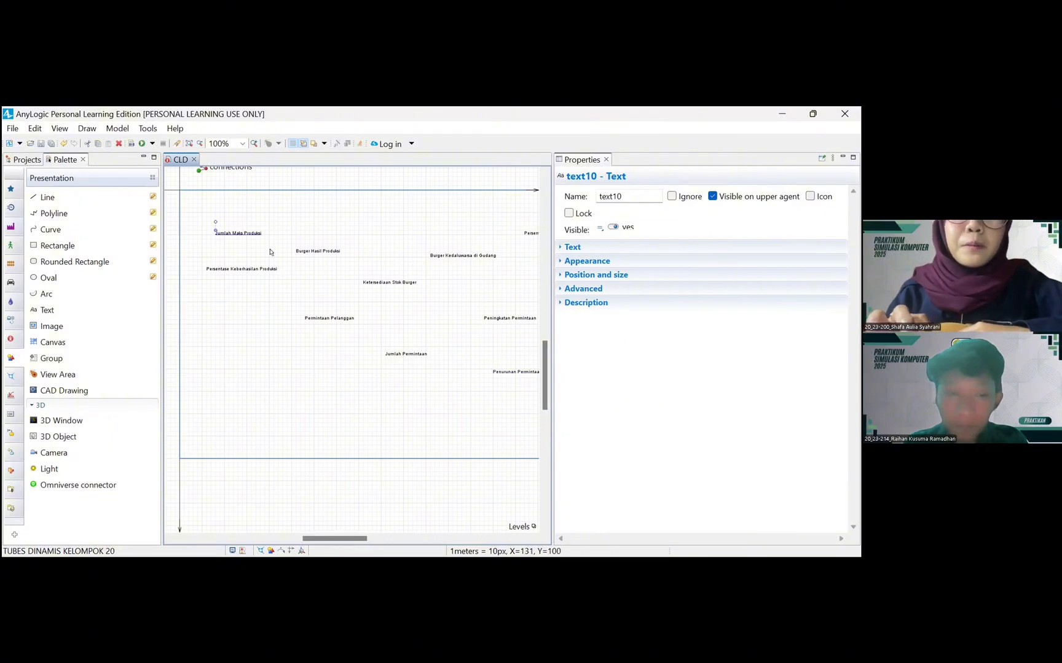
pyautogui.click(246, 270)
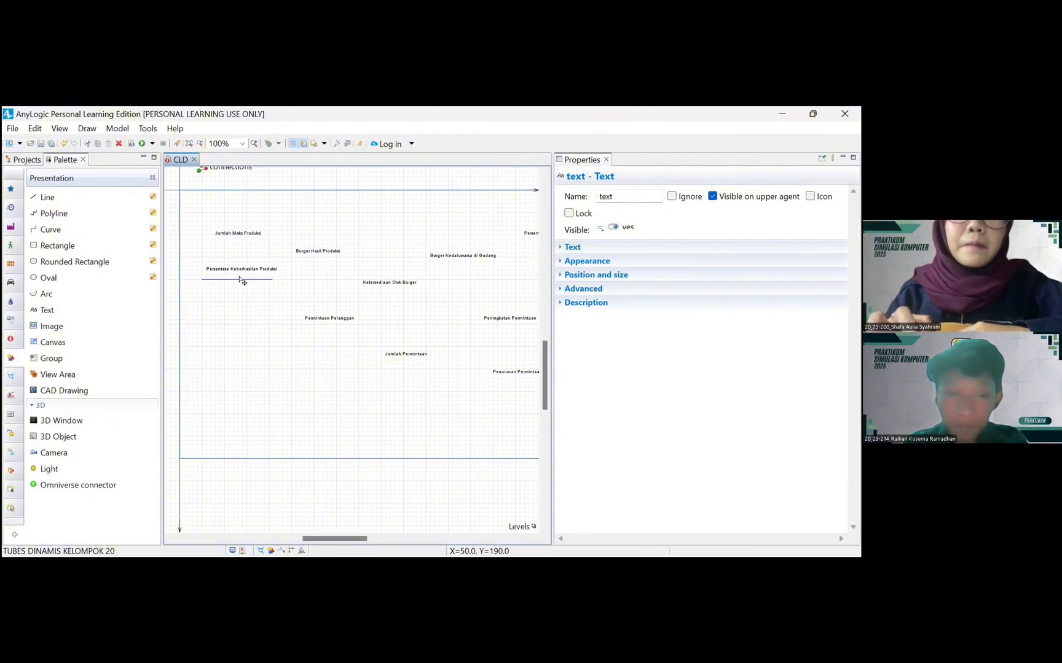
pyautogui.click(309, 254)
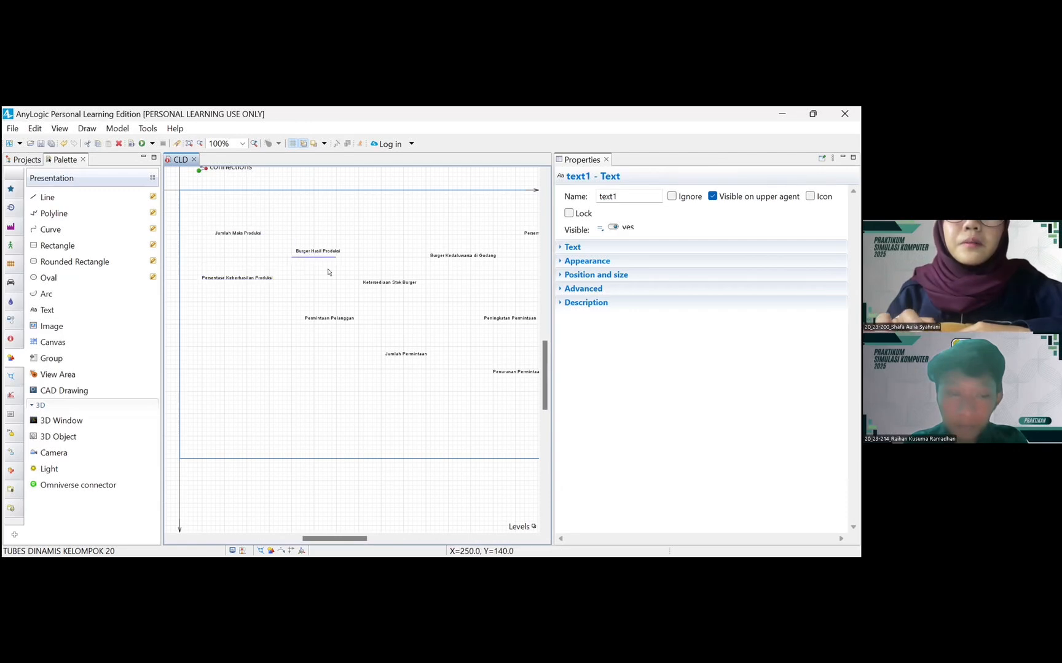
# - Move Permintaan Pelanggan to about X=250, Y=290, directly under Burger Hasil Produksi, and shift Ketersediaan Stok Burger slightly down and left
pyautogui.click(384, 283)
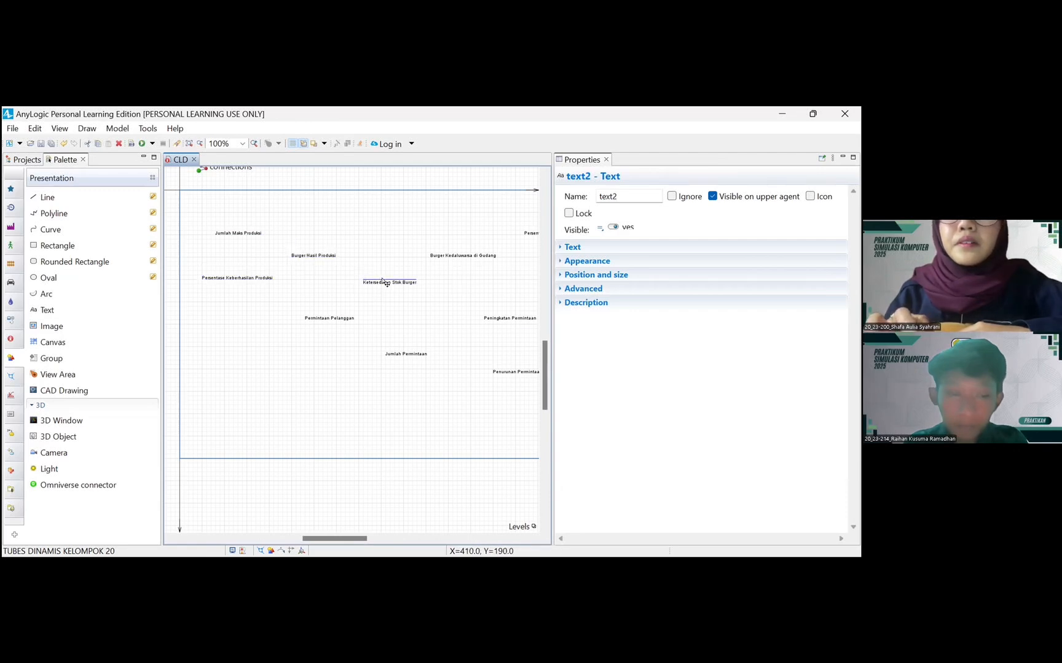
pyautogui.click(327, 319)
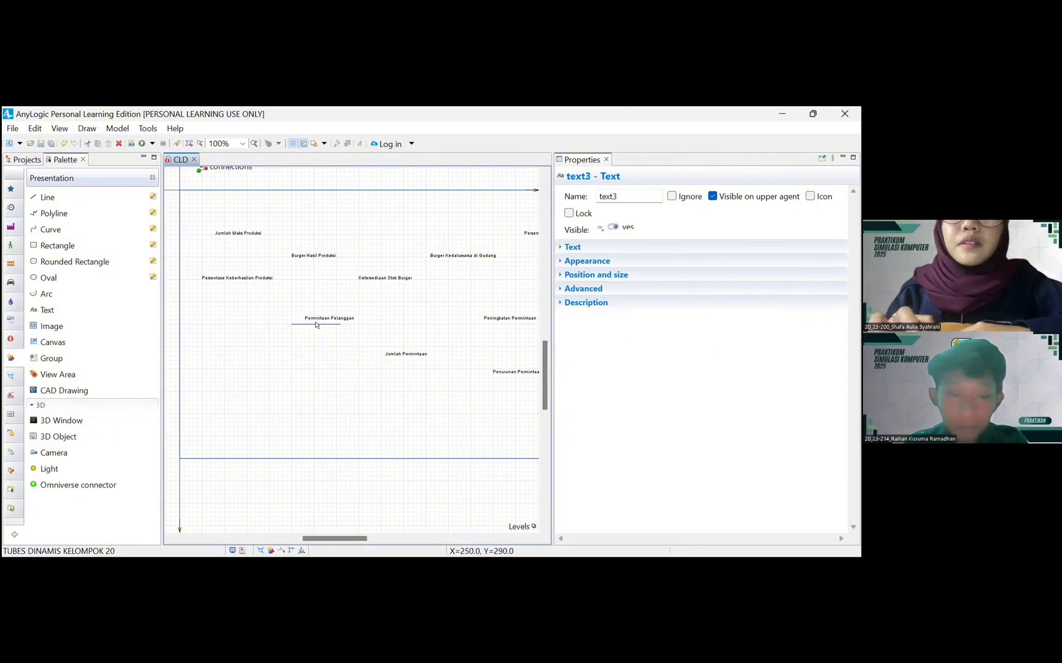
pyautogui.moveTo(377, 277); pyautogui.dragTo(378, 288)
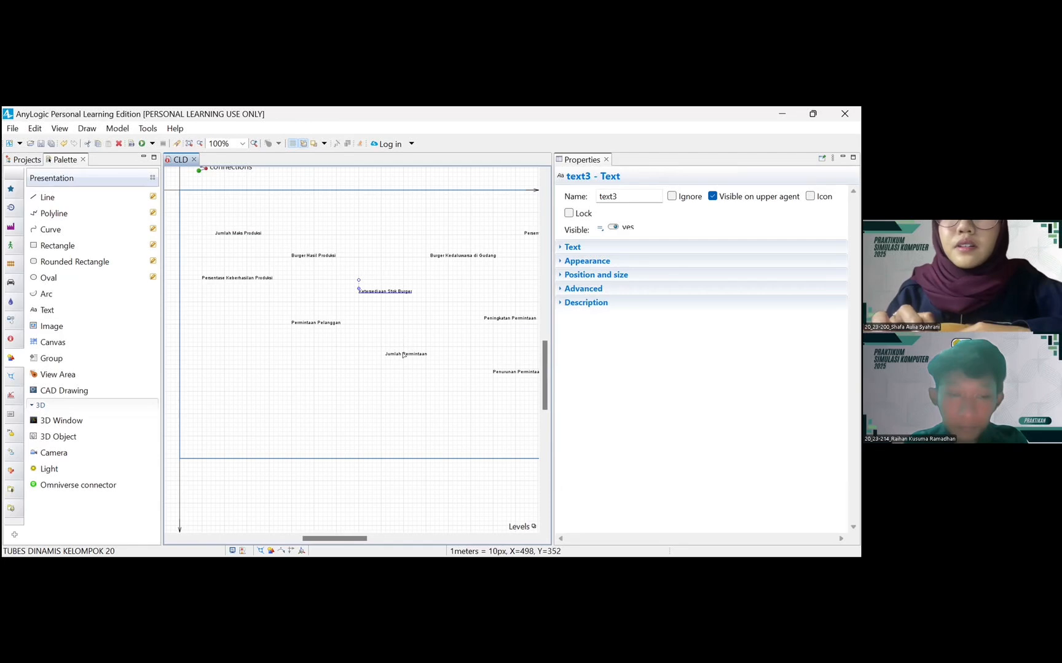
# - Shift Jumlah Permintaan left and slightly down beneath Ketersediaan Stok Burger, and move Burger Kedaluwarsa di Gudang slightly up and left
pyautogui.moveTo(395, 356)
pyautogui.mouseDown()
pyautogui.moveTo(375, 364)
pyautogui.moveTo(387, 359)
pyautogui.mouseUp()
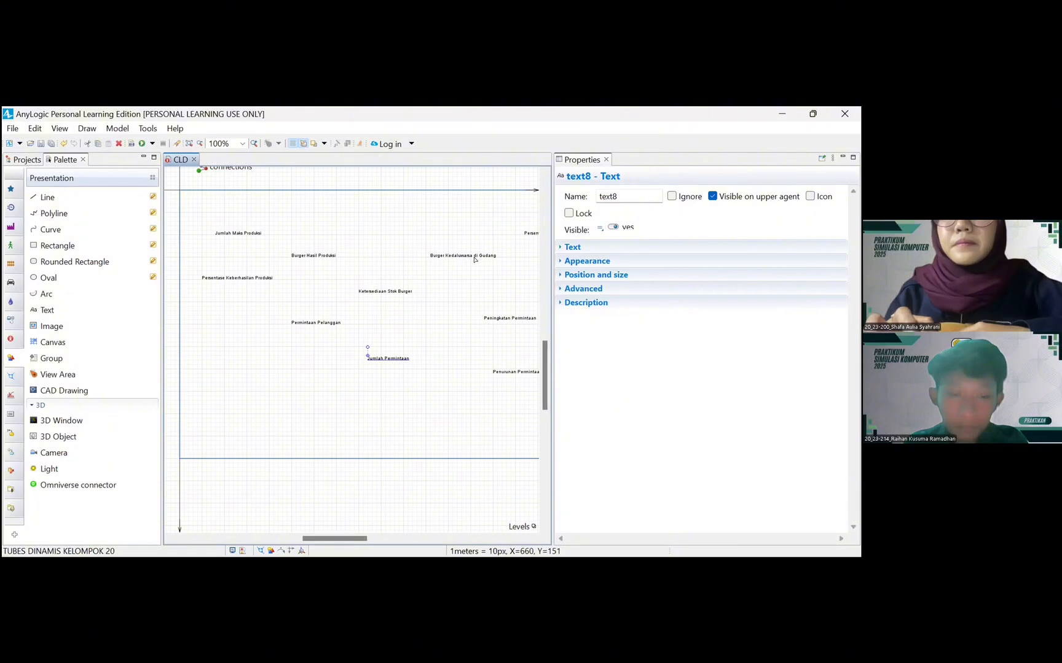
pyautogui.moveTo(474, 255); pyautogui.dragTo(470, 247)
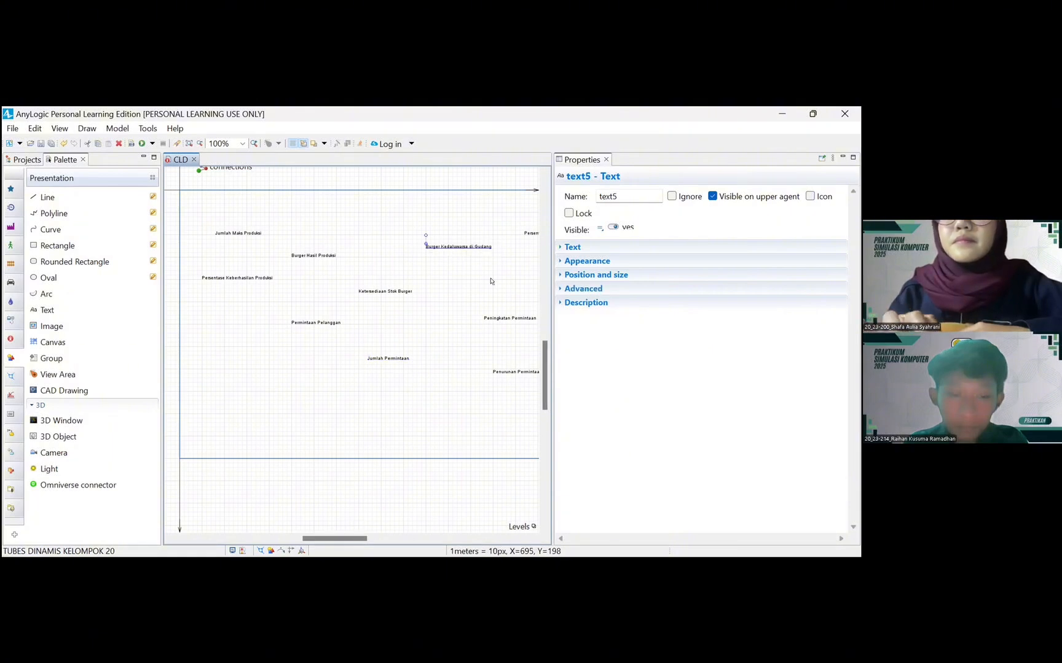
# - Move Persentase Burger Kedaluwarsa di Gudang to about X=730, Y=90, shift Persentase Peningkatan Permintaan down-left, and place Peningkatan Permintaan beneath Burger Kedaluwarsa di Gudang
pyautogui.hscroll(4, 492, 281)
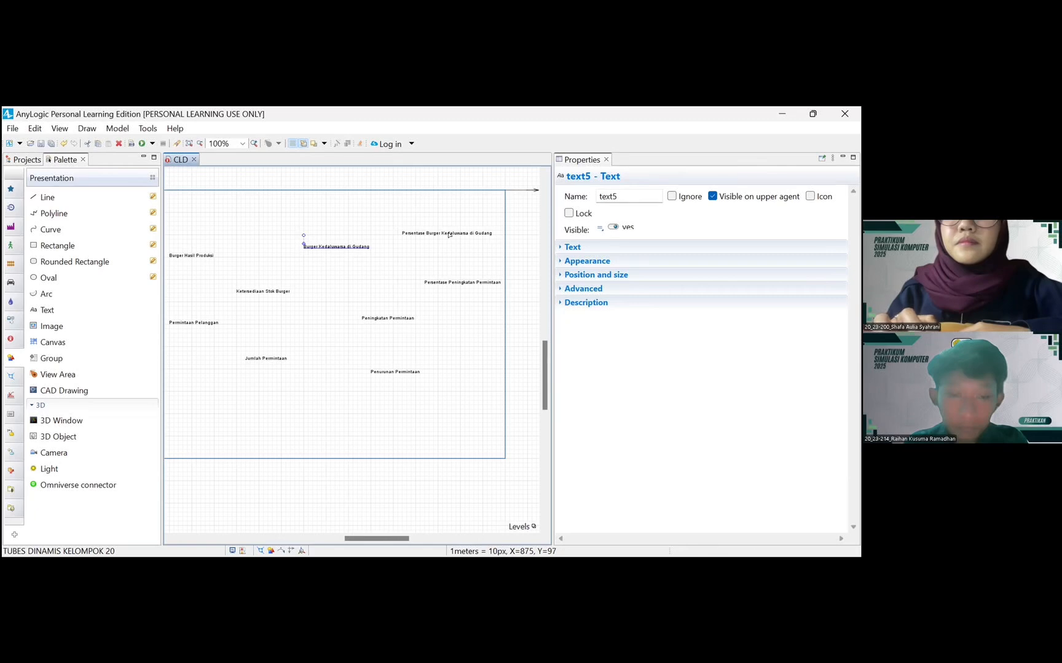
pyautogui.click(437, 234)
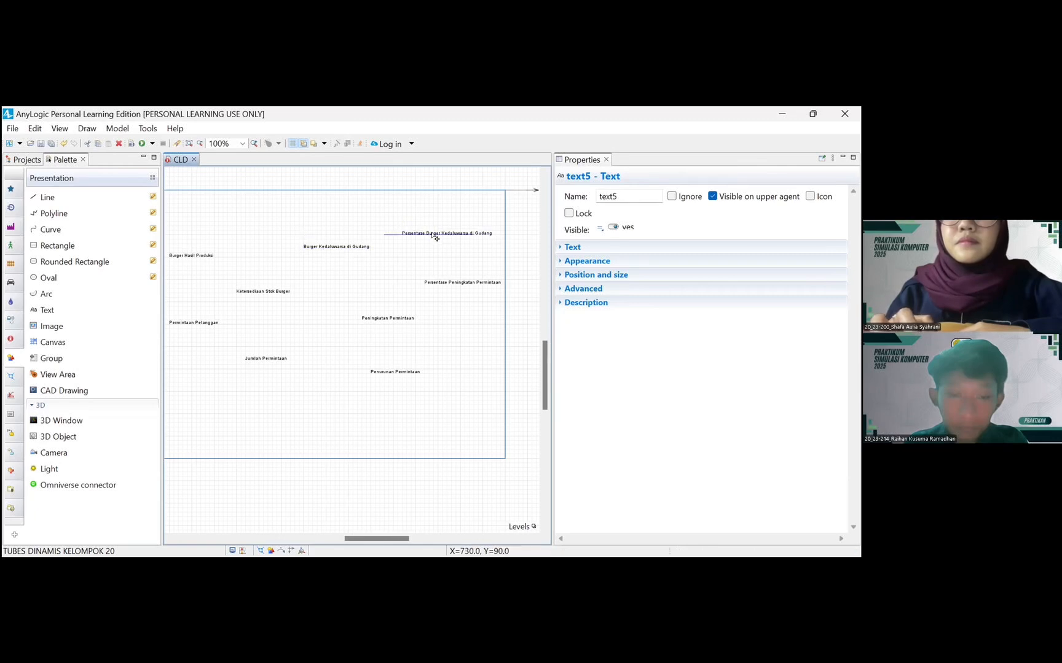
pyautogui.moveTo(444, 284); pyautogui.dragTo(333, 327)
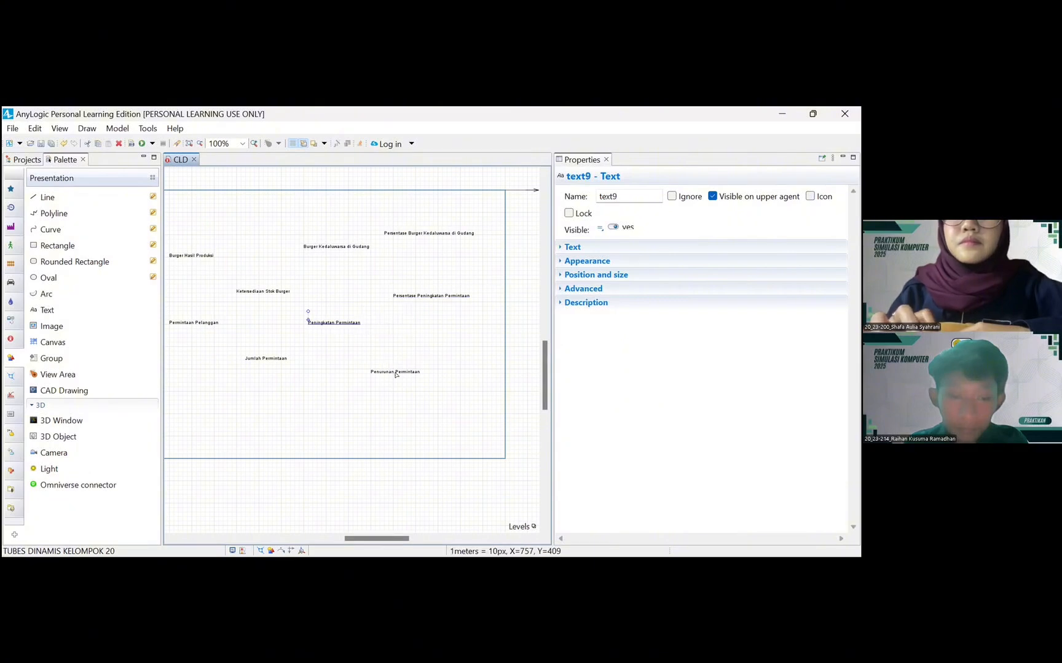
# - Move Penurunan Permintaan directly under Peningkatan Permintaan, and left-align Persentase Peningkatan Permintaan beneath Persentase Burger Kedaluwarsa di Gudang
pyautogui.moveTo(395, 374); pyautogui.dragTo(334, 373)
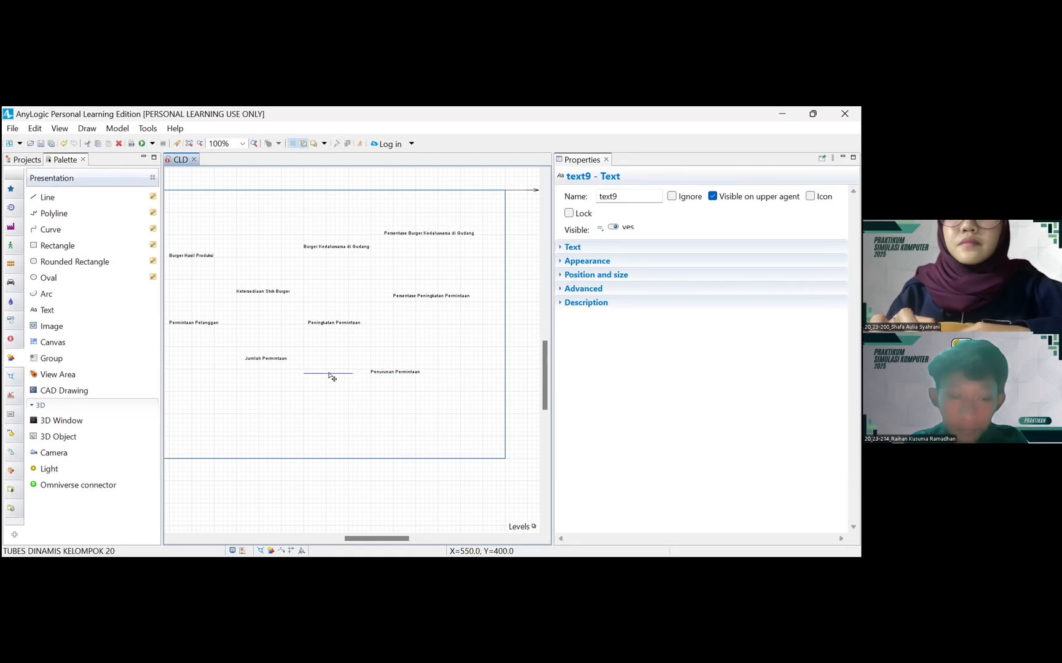
pyautogui.moveTo(334, 375); pyautogui.dragTo(334, 374)
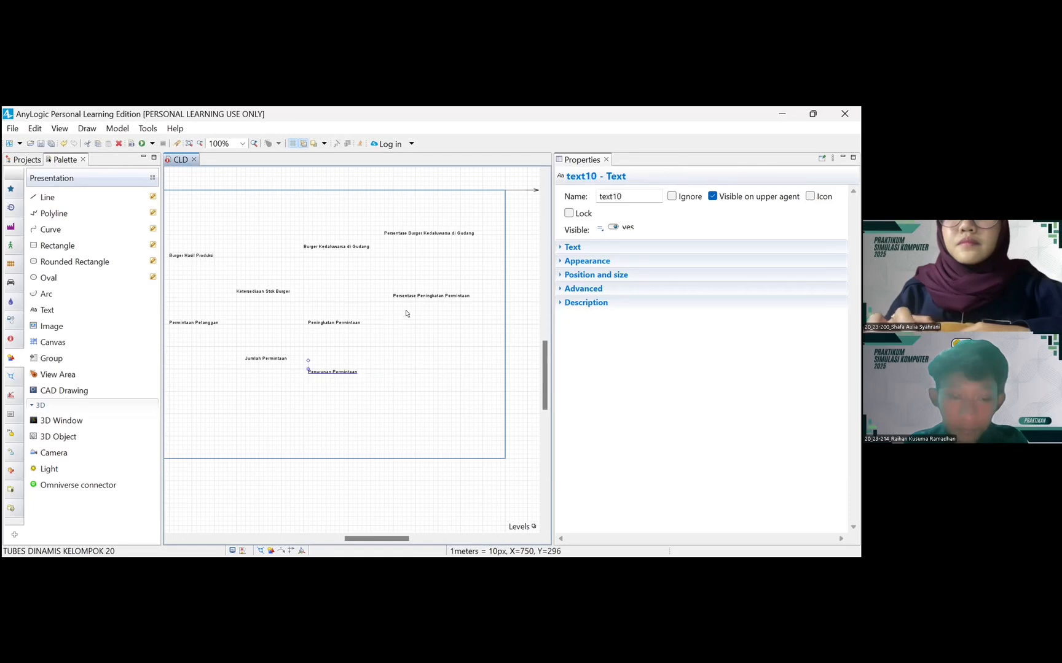
pyautogui.click(418, 299)
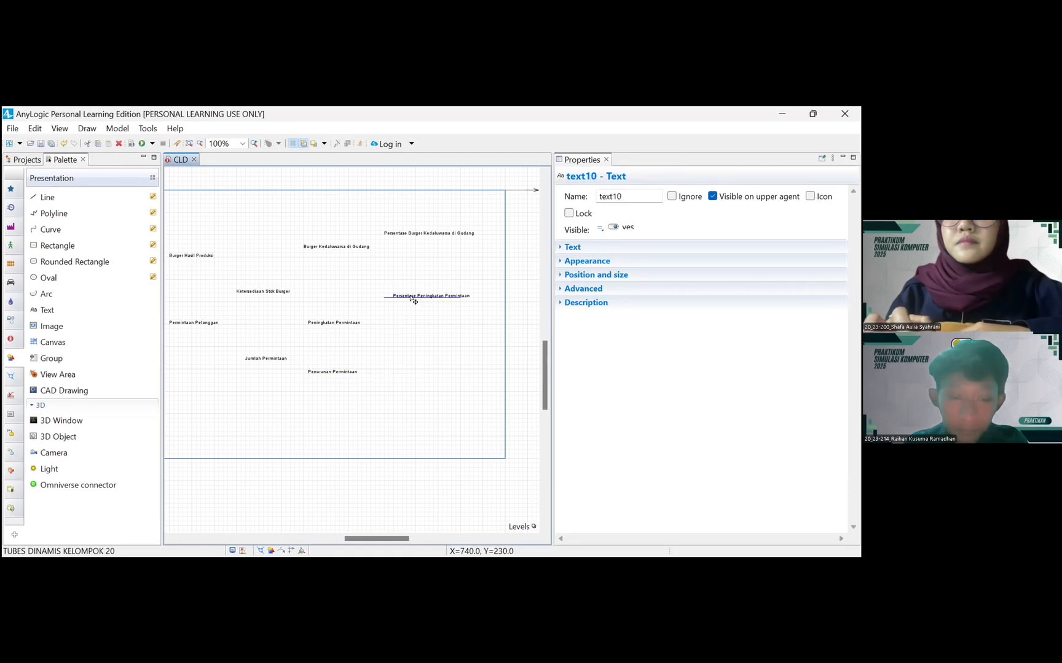
pyautogui.moveTo(410, 297); pyautogui.dragTo(410, 298)
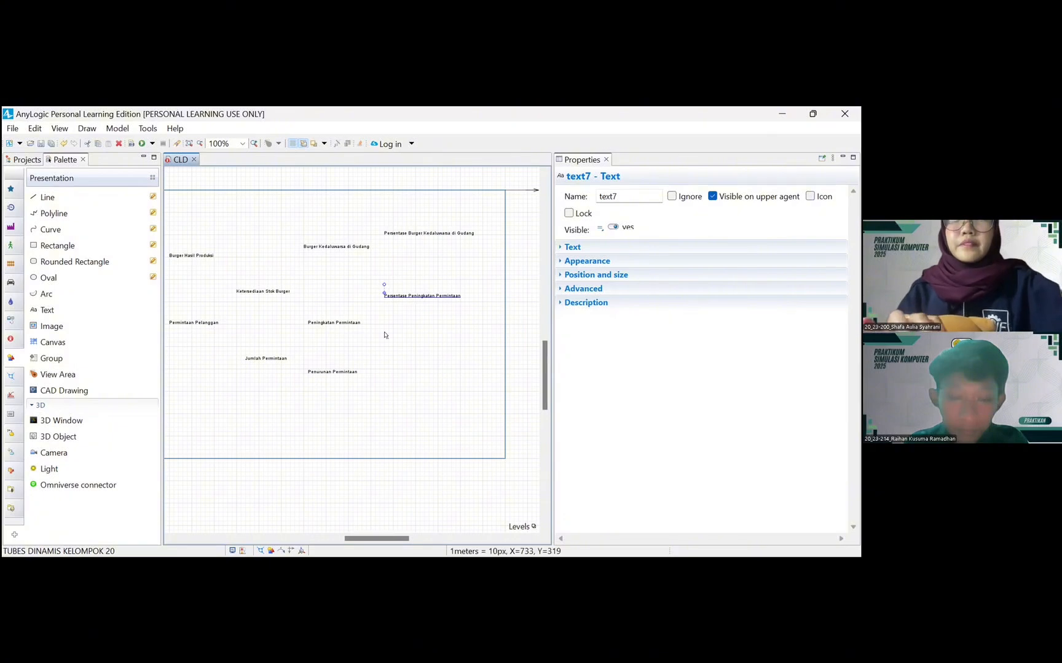
# - Draw a system dynamics link from Jumlah Maks Produksi to Burger Hasil Produksi and bend it into an upward arc
pyautogui.hscroll(-5, 385, 334)
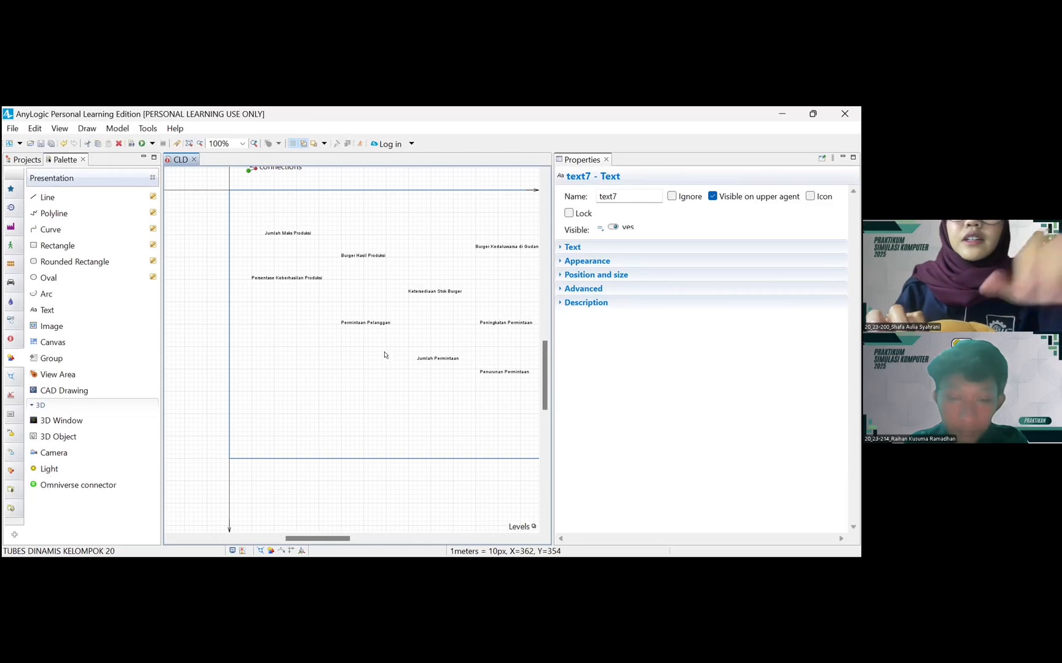
pyautogui.hscroll(2, 419, 342)
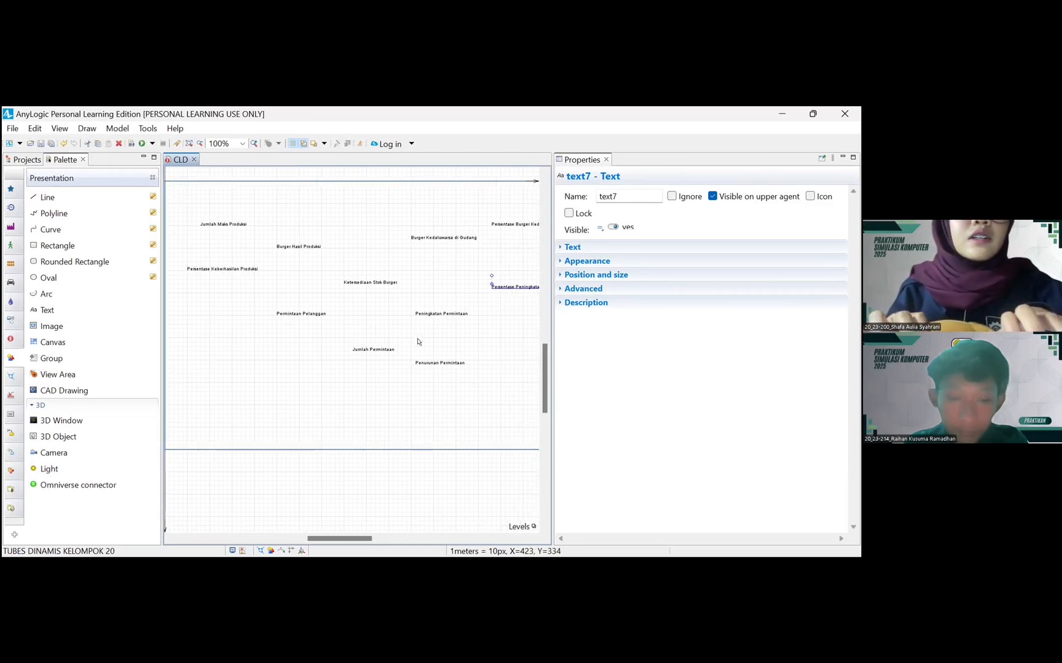
pyautogui.hscroll(-1, 419, 342)
pyautogui.scroll(1, 420, 341)
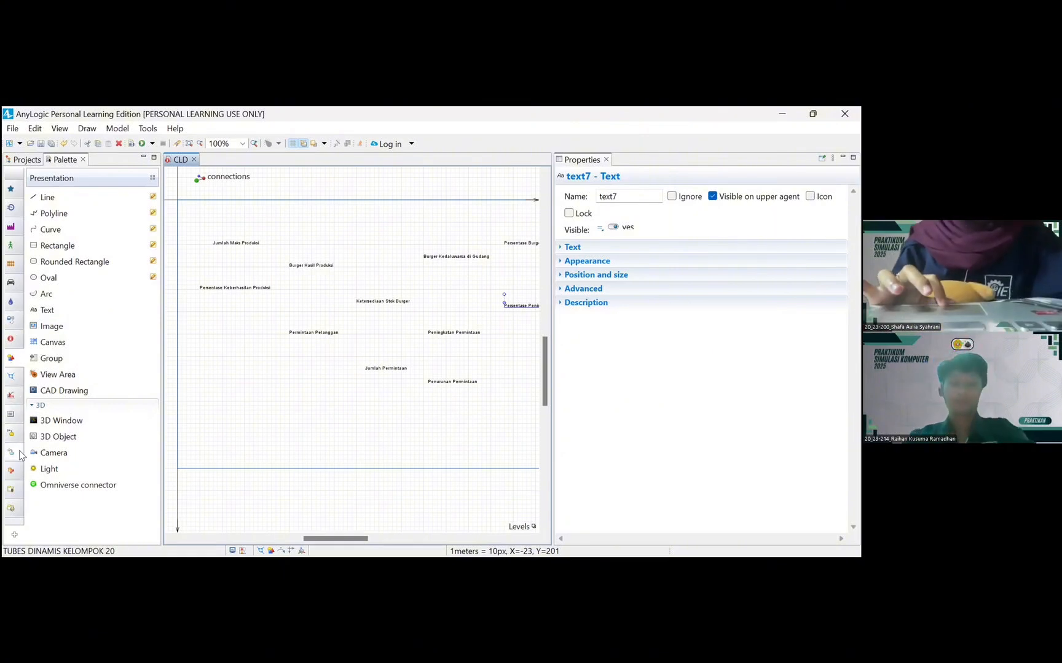
pyautogui.click(10, 397)
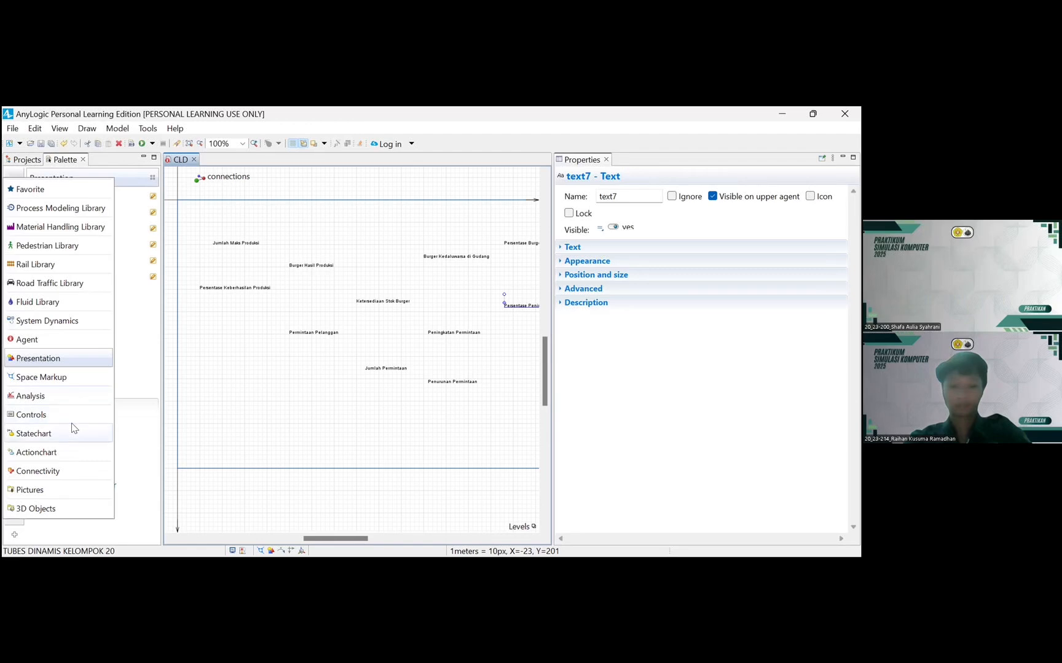
pyautogui.click(42, 320)
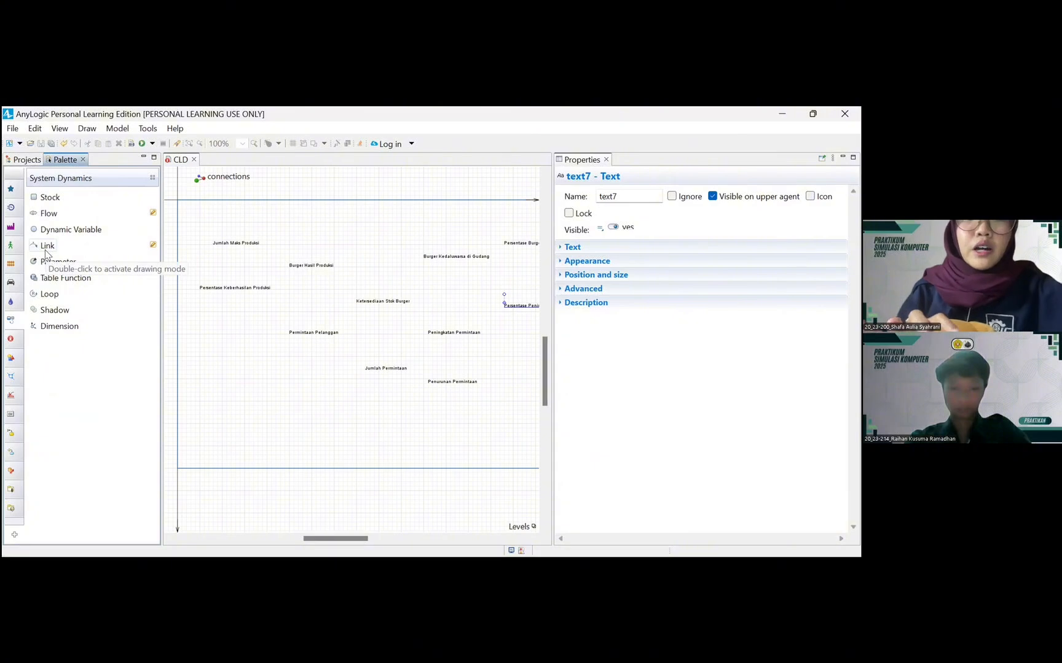
pyautogui.click(46, 248)
pyautogui.click(231, 240)
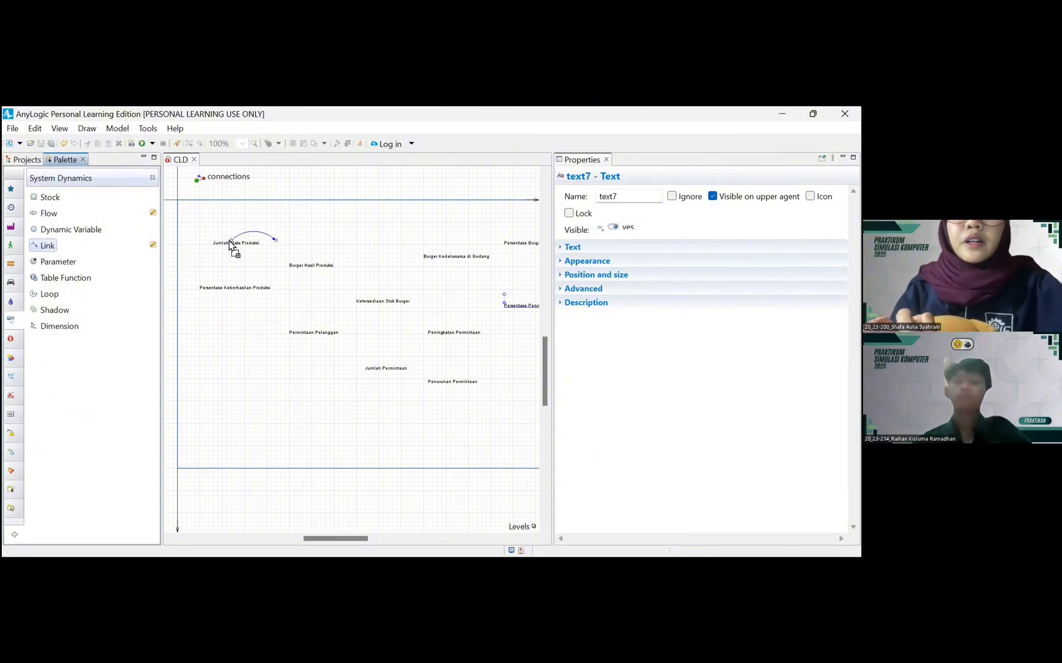
pyautogui.click(311, 264)
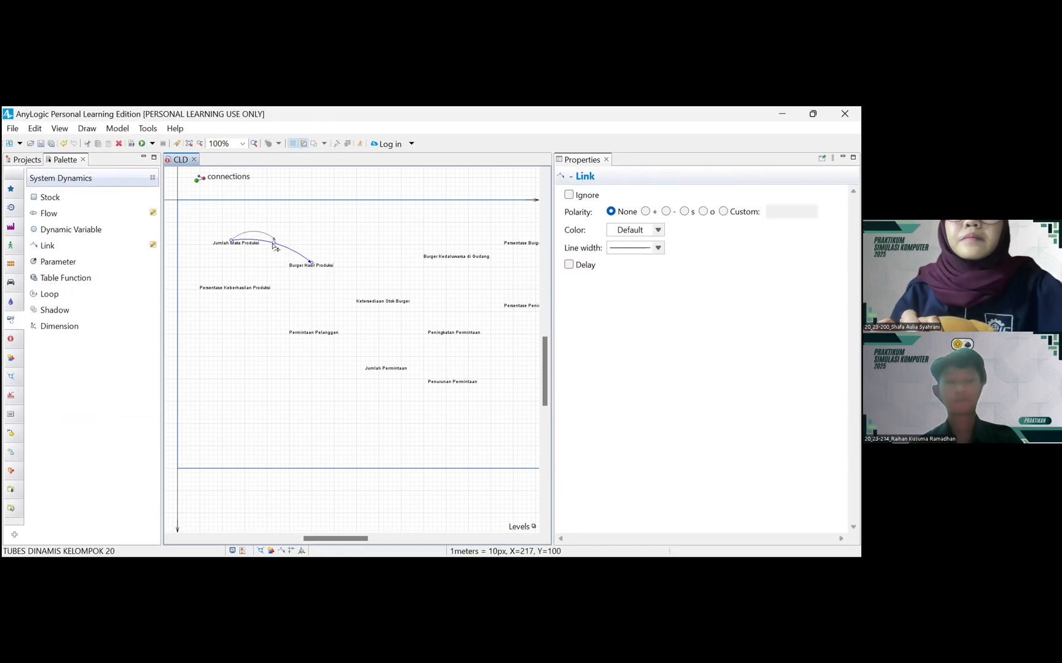
pyautogui.moveTo(276, 241); pyautogui.dragTo(277, 236)
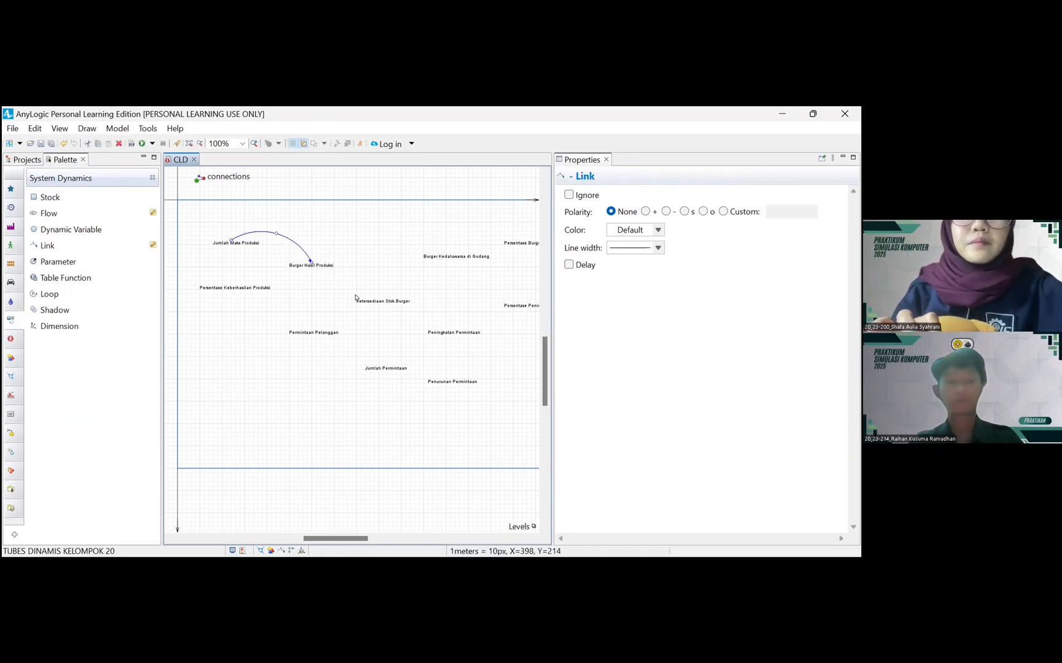
# - Set the polarity of the link from Jumlah Maks Produksi to Burger Hasil Produksi to +
pyautogui.hscroll(2, 354, 346)
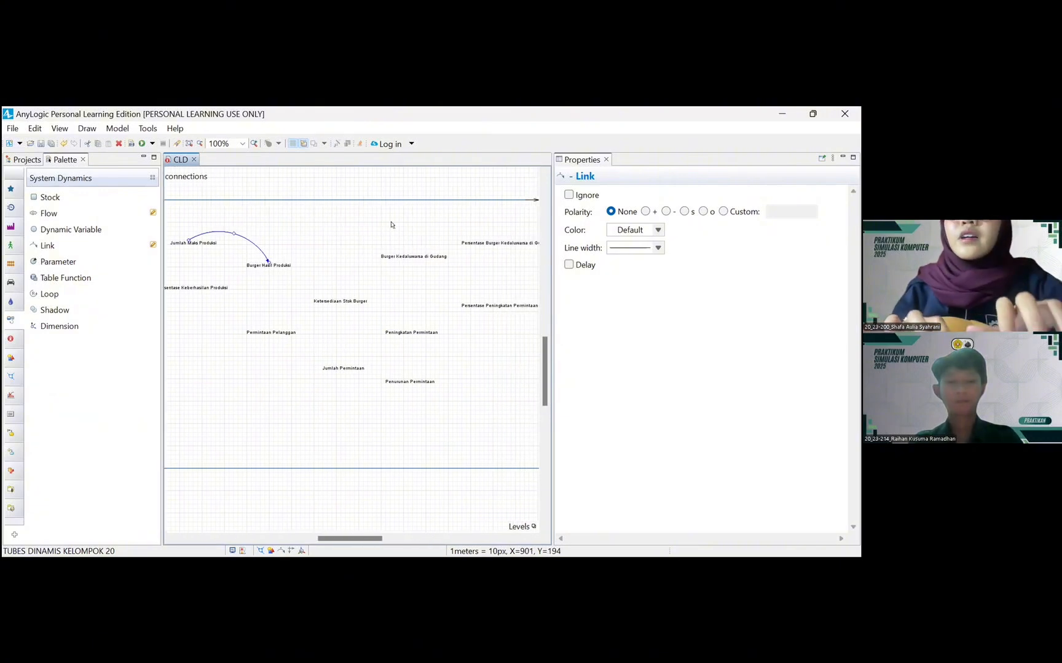
pyautogui.hscroll(-2, 297, 242)
pyautogui.click(296, 244)
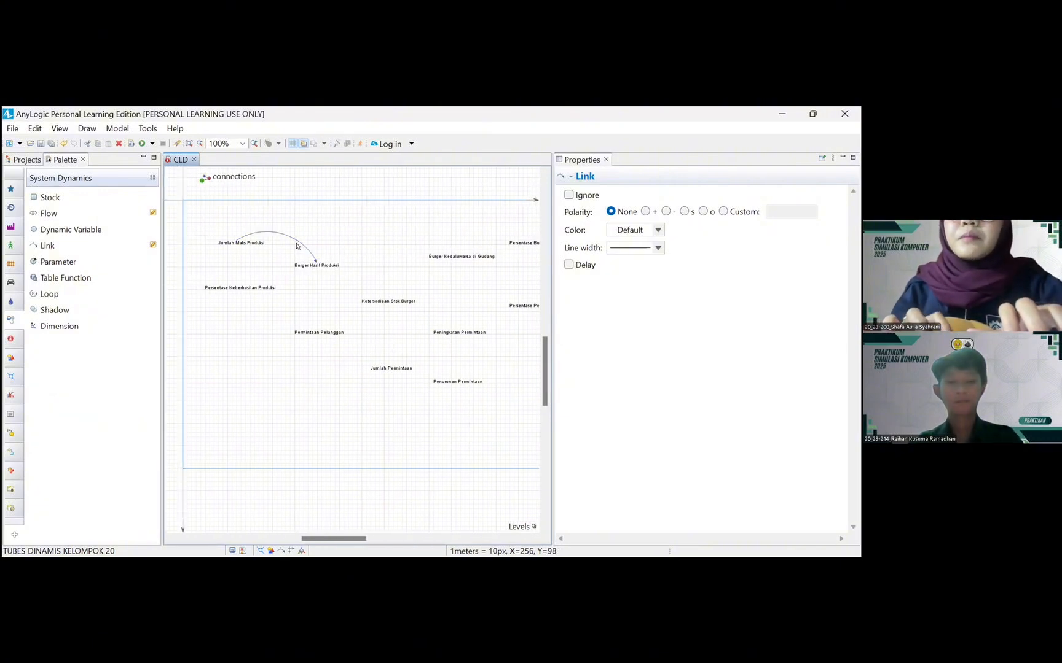
pyautogui.click(297, 243)
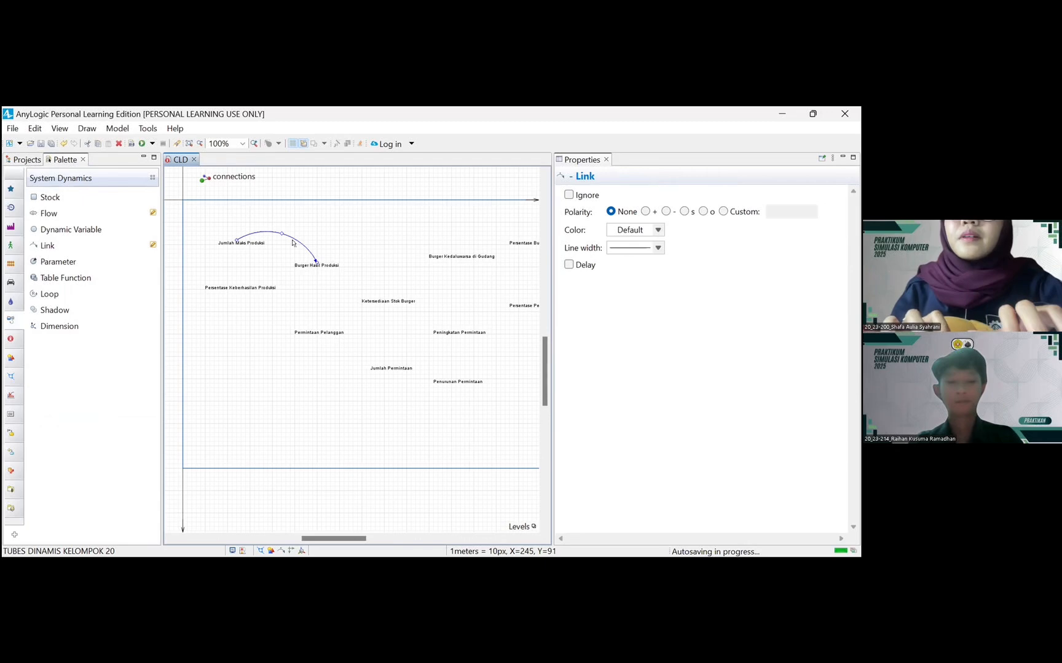
pyautogui.click(645, 211)
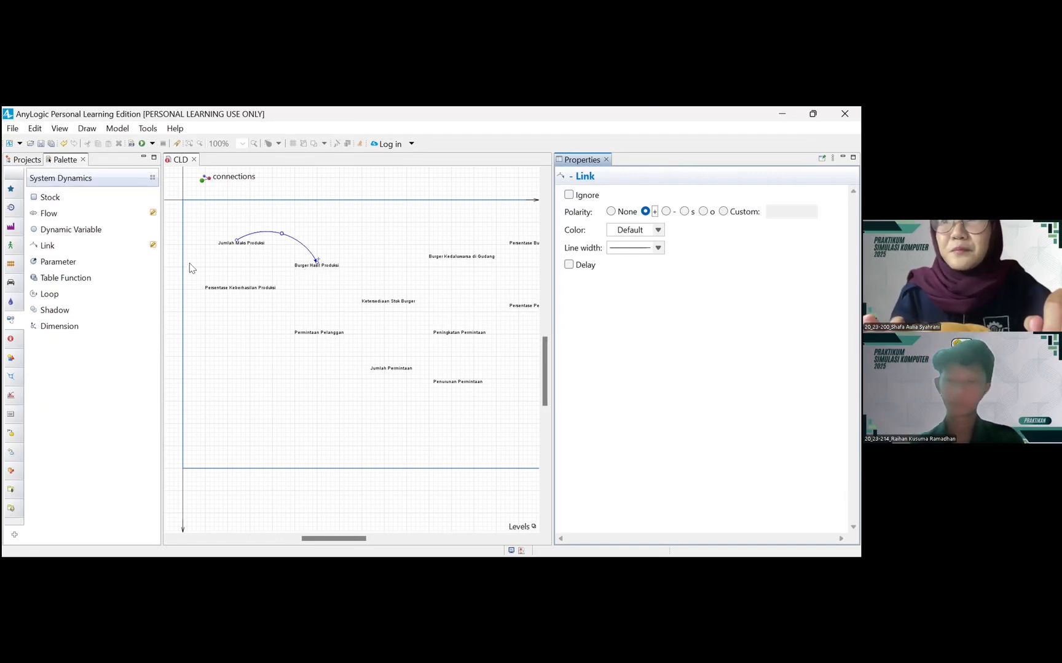
# - Draw a link from Persentase Keberhasilan Produksi to Burger Hasil Produksi, arcing underneath, and set its polarity to +
pyautogui.click(44, 249)
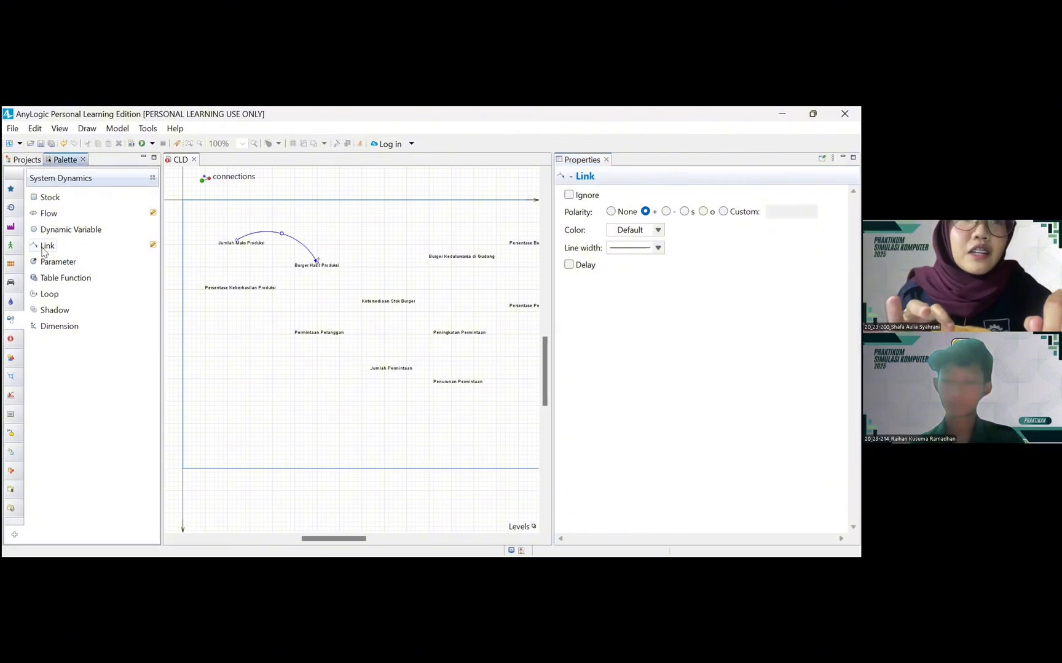
pyautogui.click(44, 249)
pyautogui.click(237, 285)
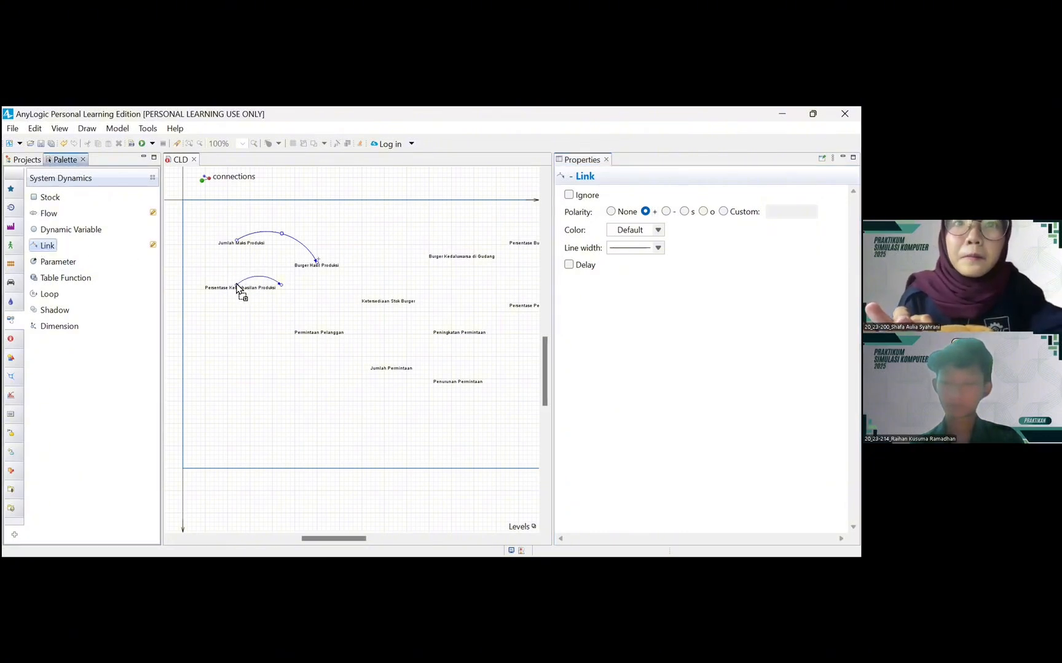
pyautogui.click(280, 285)
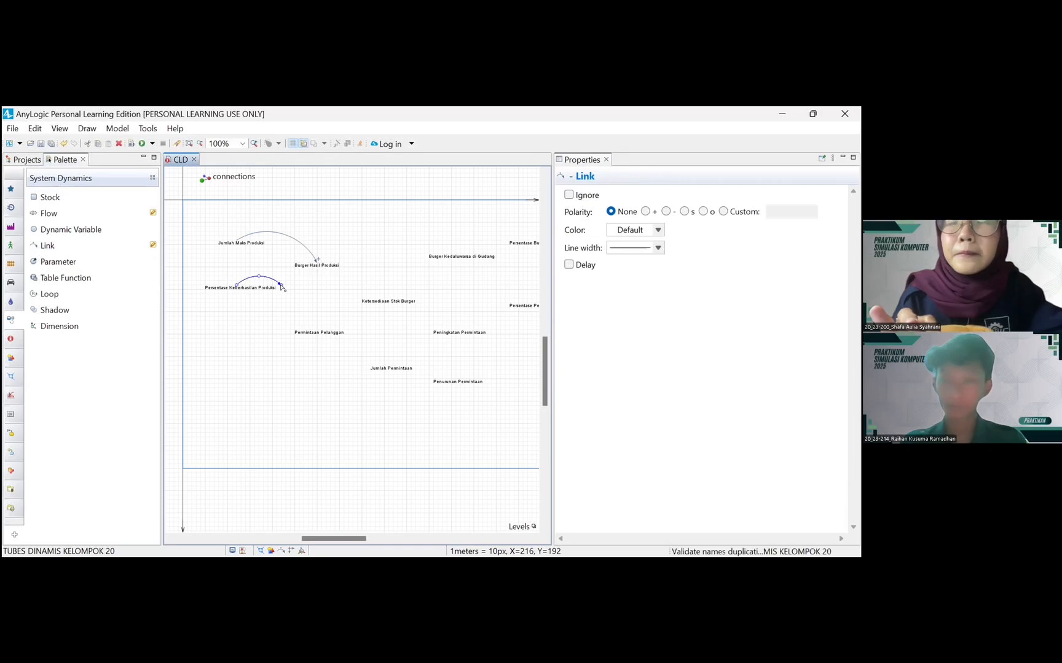
pyautogui.moveTo(282, 286); pyautogui.dragTo(237, 292)
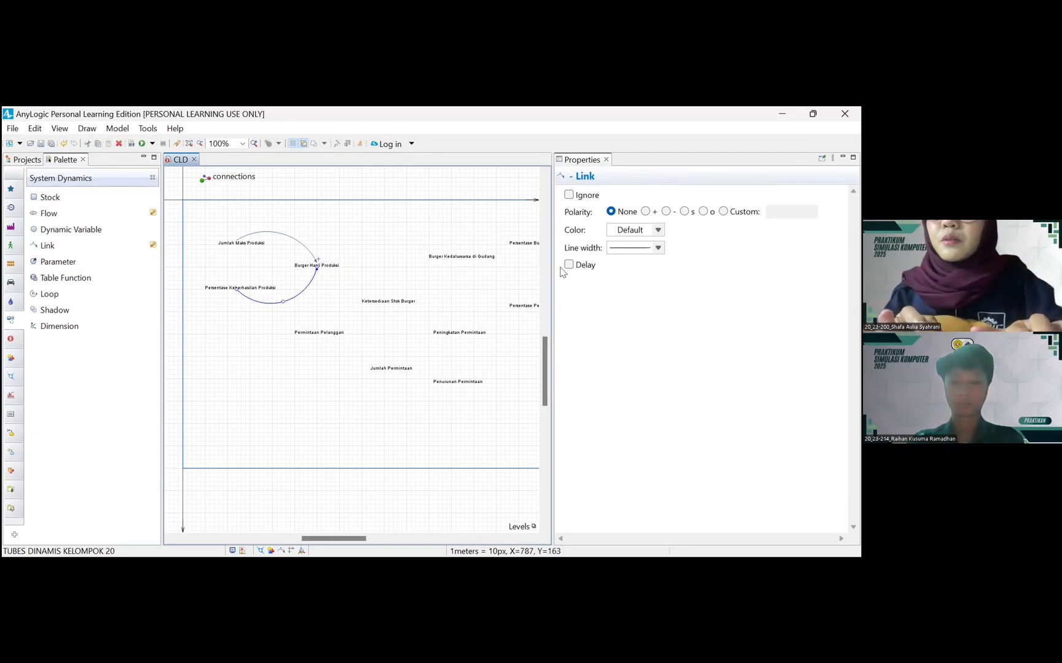
pyautogui.click(645, 211)
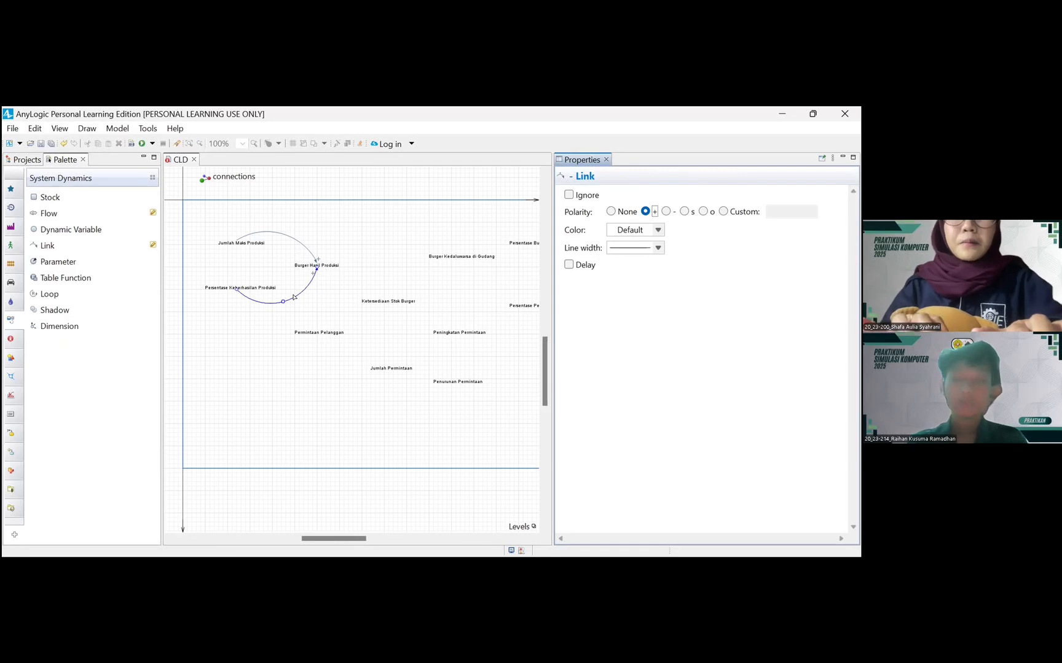
pyautogui.scroll(2, 293, 296)
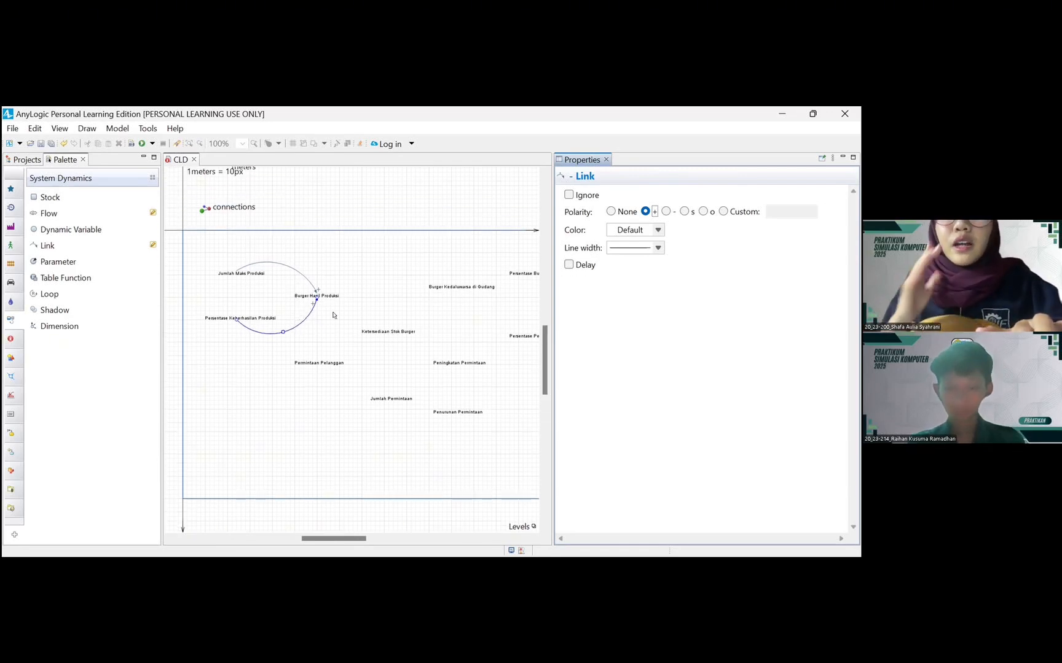
pyautogui.click(47, 245)
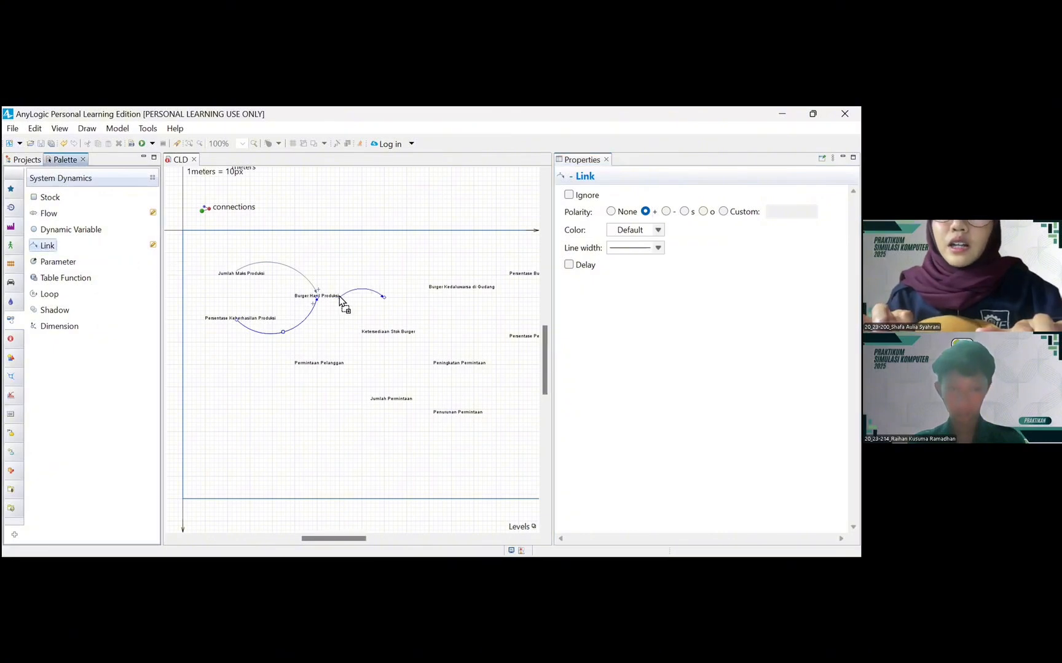
pyautogui.click(383, 298)
pyautogui.moveTo(385, 300); pyautogui.dragTo(384, 332)
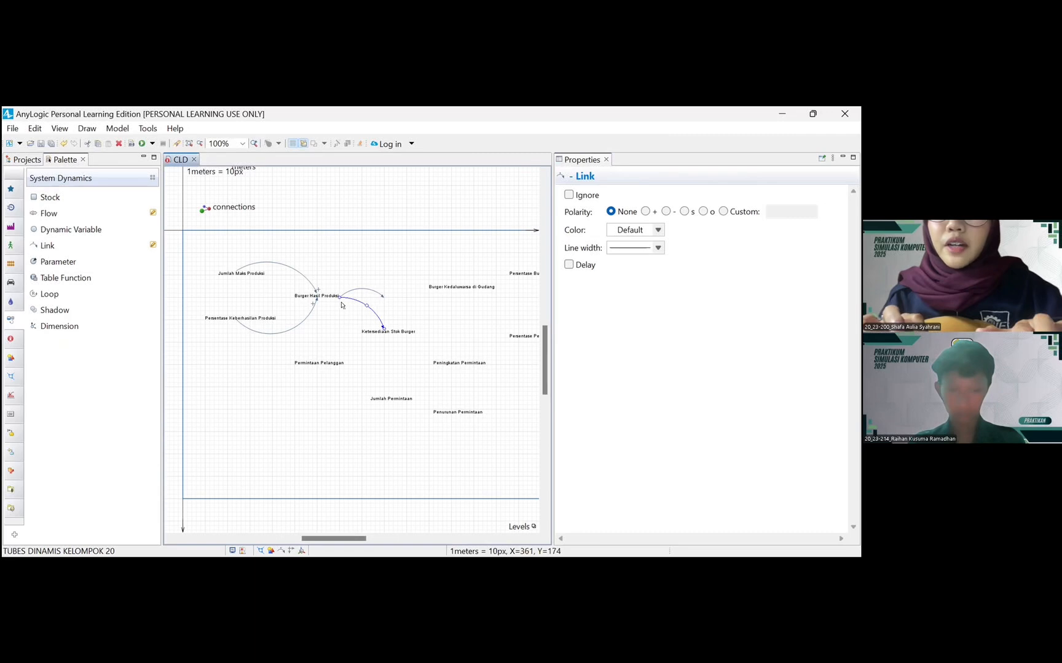
pyautogui.hotkey('ctrl', 'z')
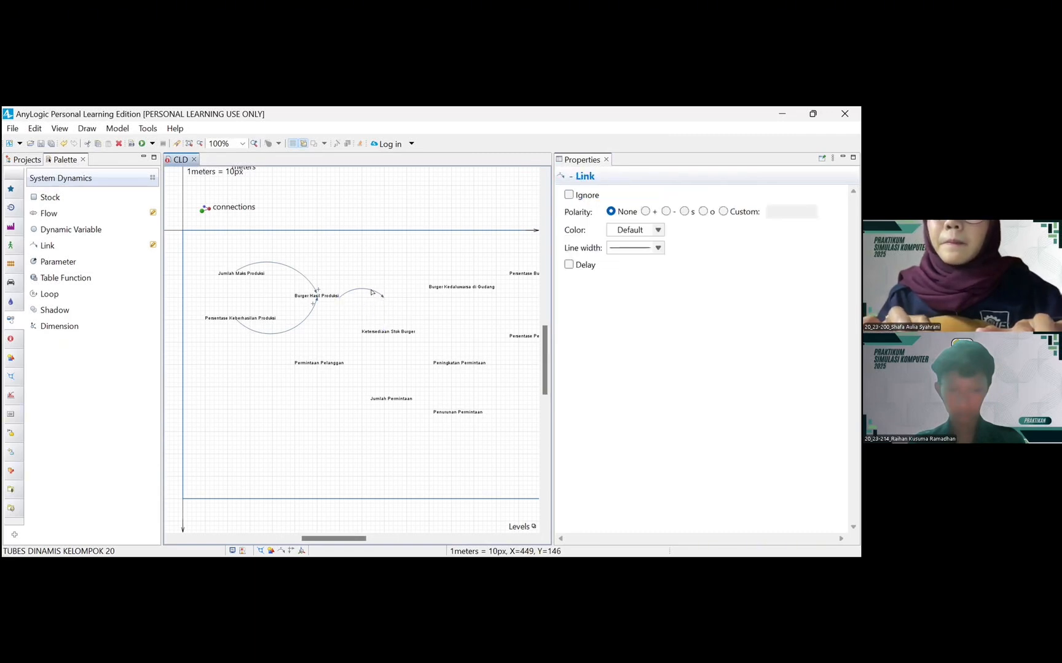
pyautogui.hotkey('ctrl', 'z')
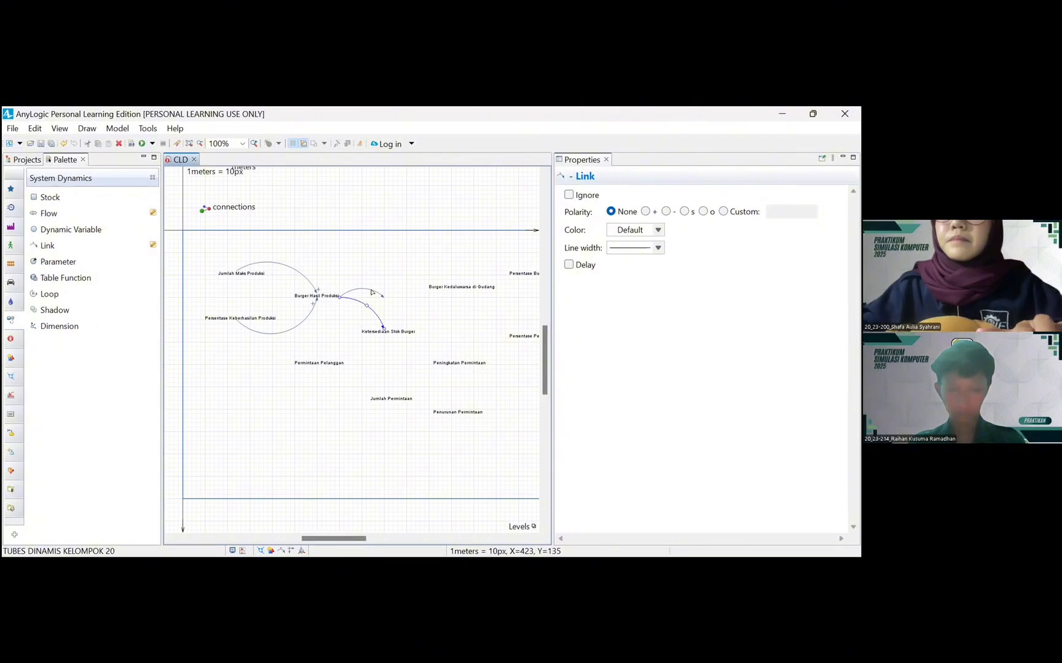
pyautogui.press('Delete')
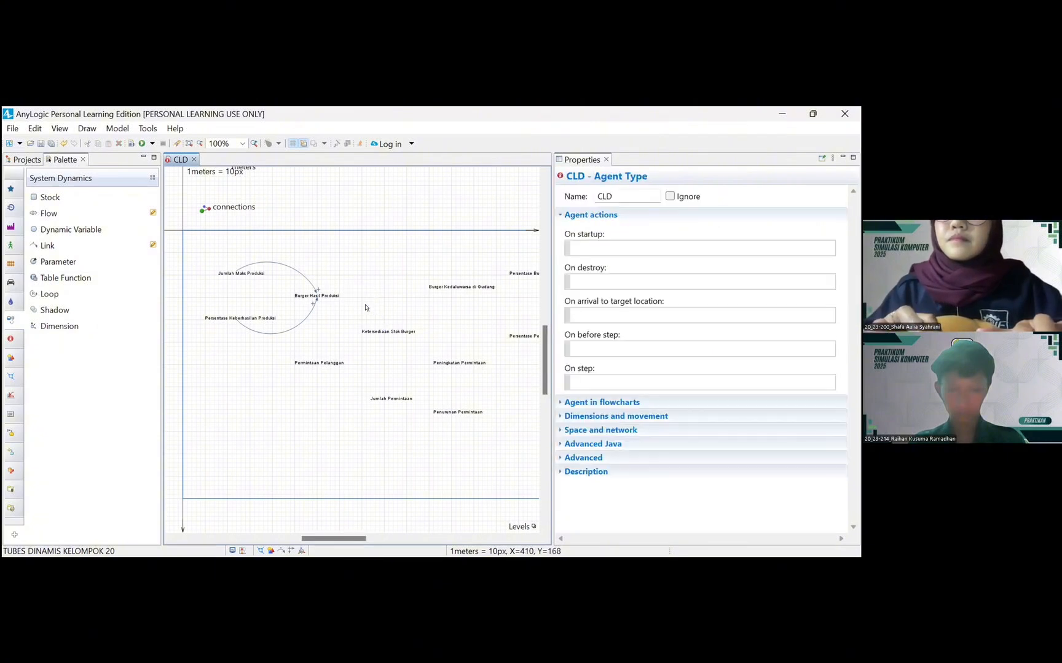
# - Draw a curved link from Burger Hasil Produksi to Ketersediaan Stok Burger and set its polarity to +
pyautogui.click(46, 245)
pyautogui.moveTo(308, 290); pyautogui.dragTo(387, 333)
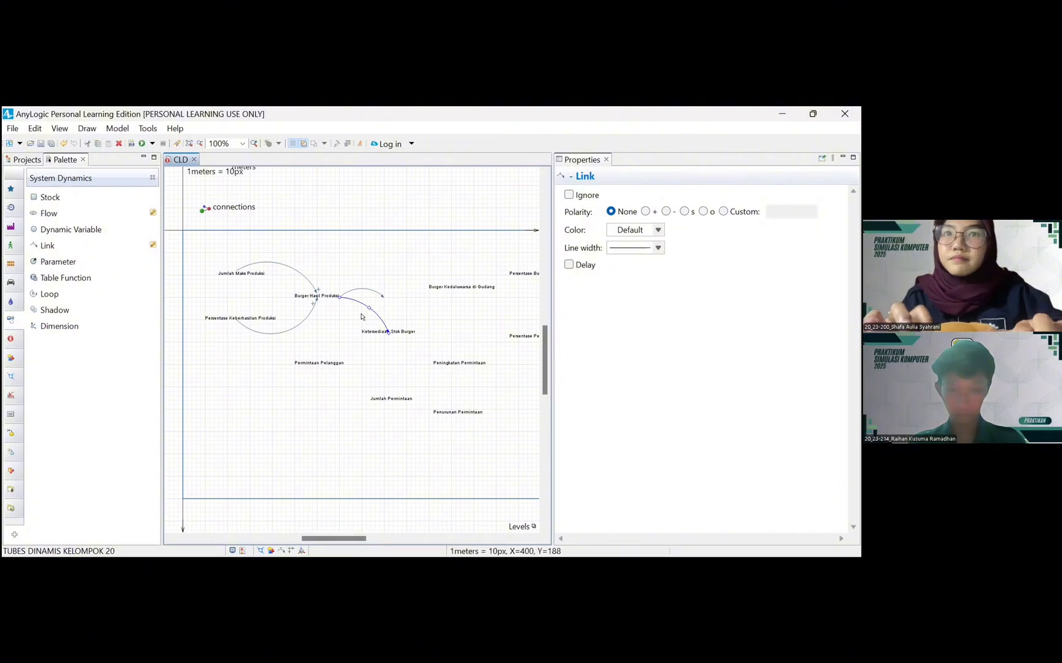
pyautogui.click(361, 315)
pyautogui.moveTo(359, 291); pyautogui.dragTo(389, 332)
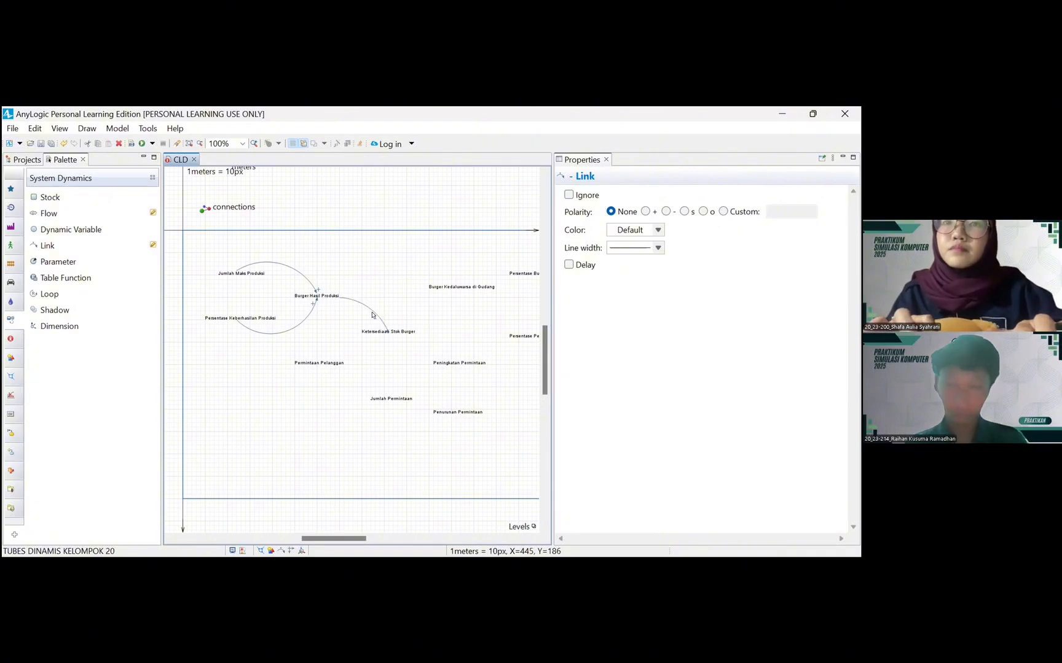
pyautogui.click(374, 312)
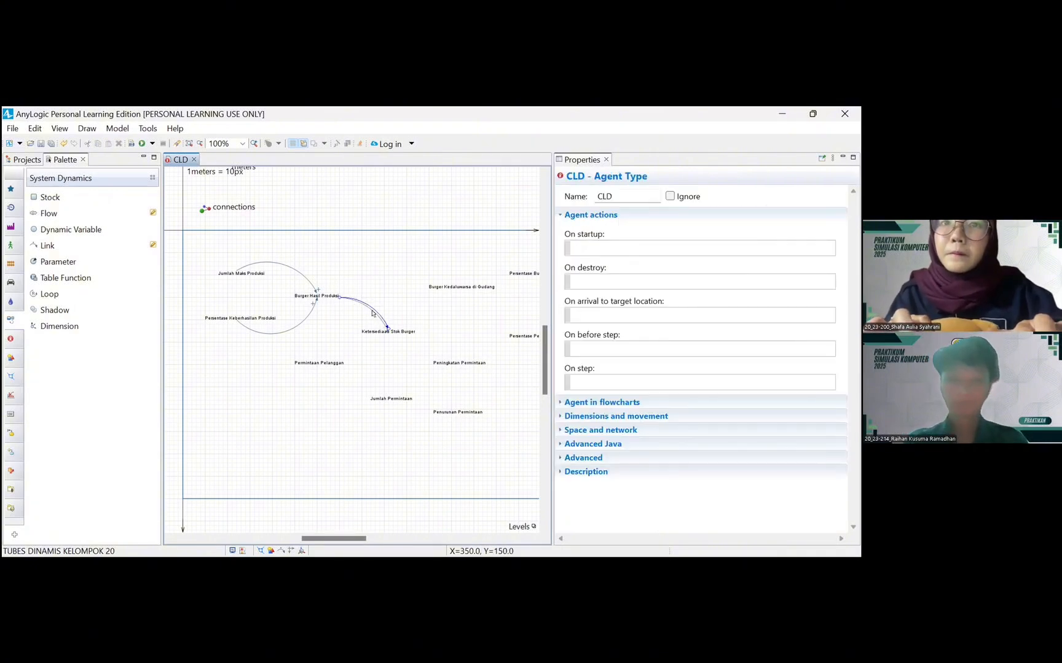
pyautogui.click(372, 314)
pyautogui.moveTo(372, 314)
pyautogui.mouseDown()
pyautogui.moveTo(381, 298)
pyautogui.moveTo(378, 314)
pyautogui.mouseUp()
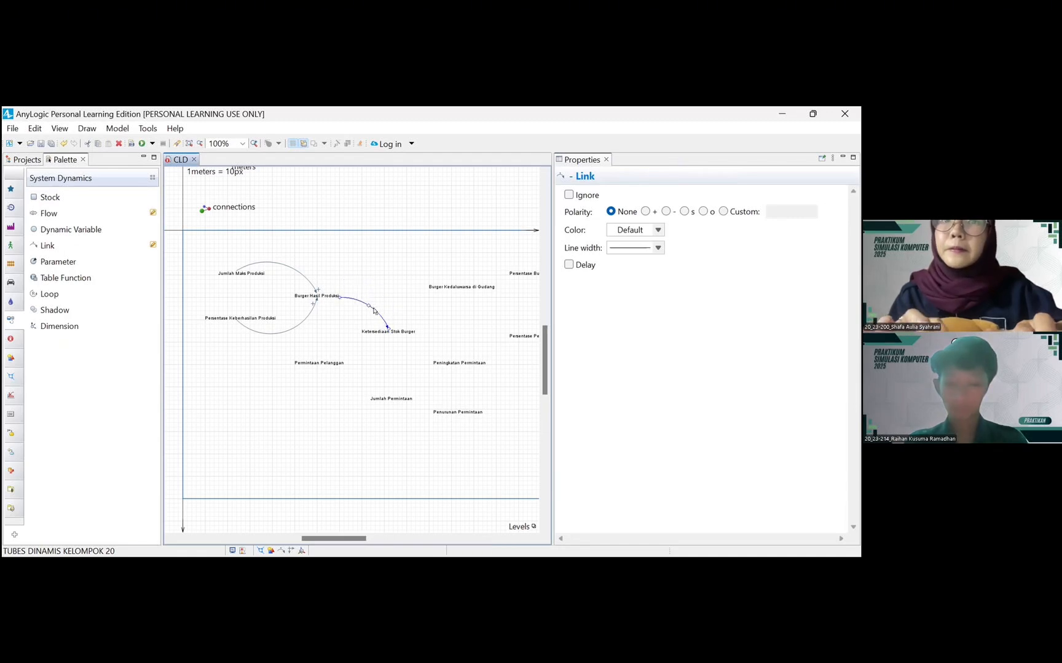
pyautogui.click(646, 212)
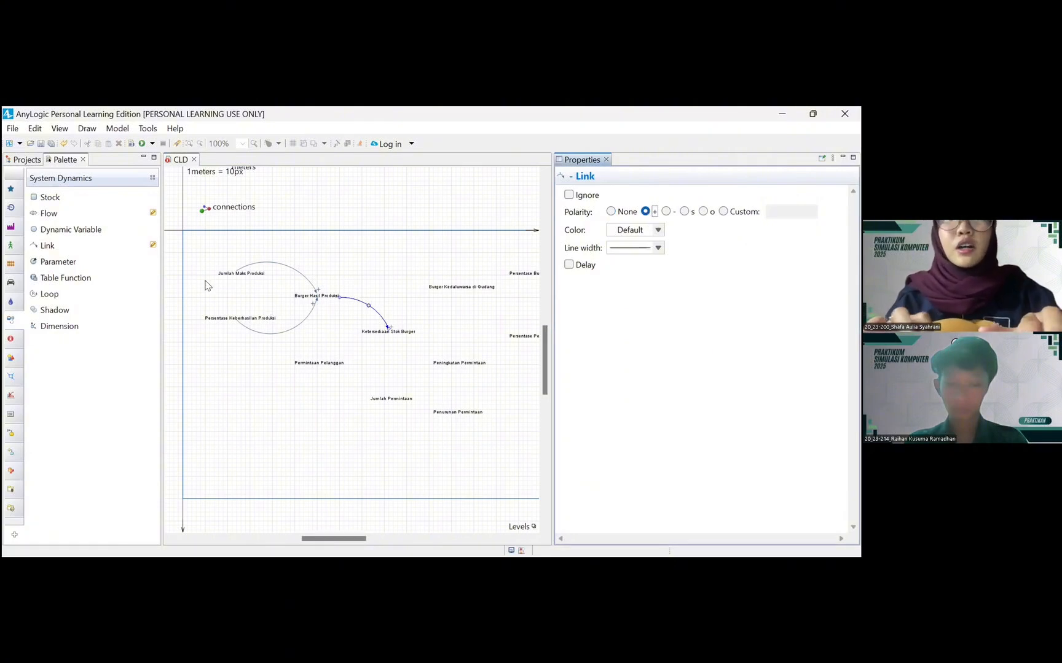
# - Draw a slightly curved link from Permintaan Pelanggan to Ketersediaan Stok Burger and set its polarity to -
pyautogui.click(45, 245)
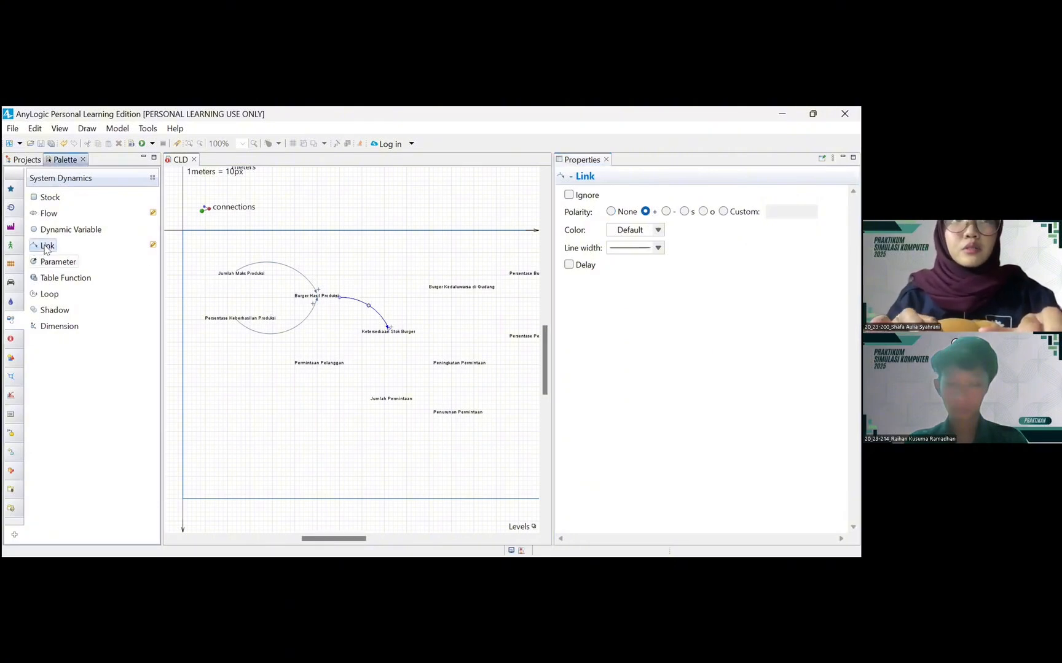
pyautogui.moveTo(46, 248); pyautogui.dragTo(360, 355)
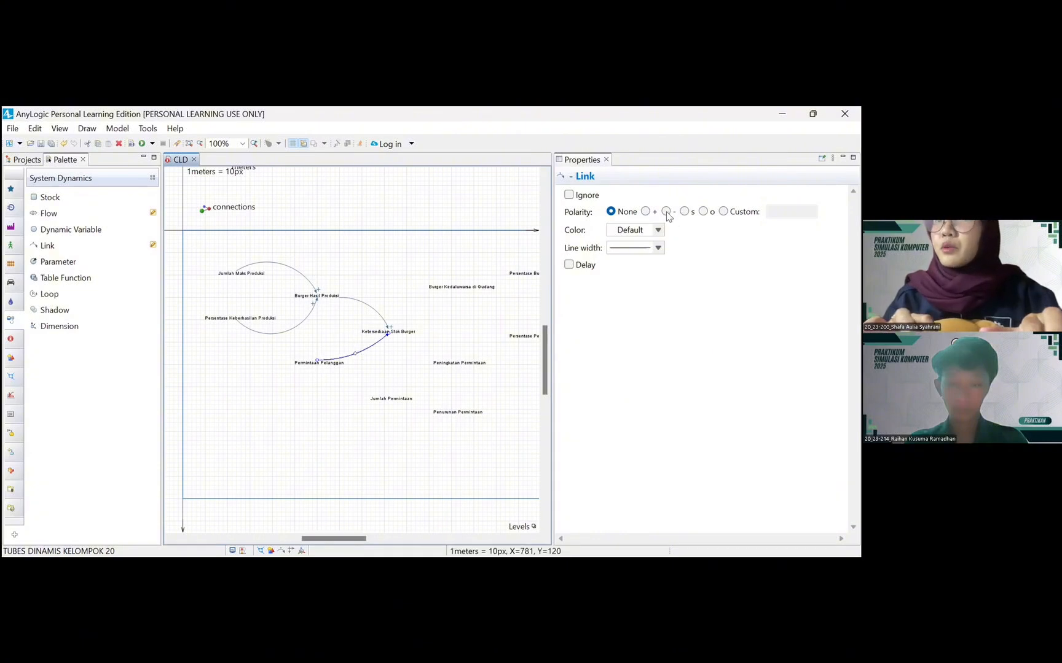
pyautogui.click(666, 212)
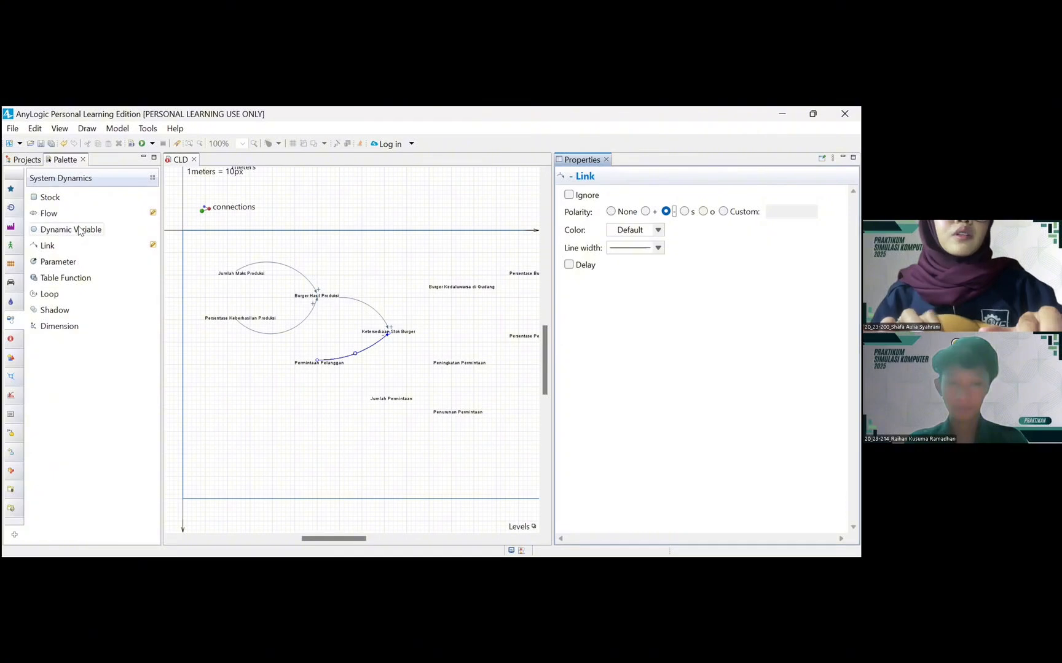
# - Draw a straight link from Jumlah Permintaan to Permintaan Pelanggan and a curved one to Peningkatan Permintaan, both with + polarity
pyautogui.moveTo(46, 245); pyautogui.dragTo(345, 380)
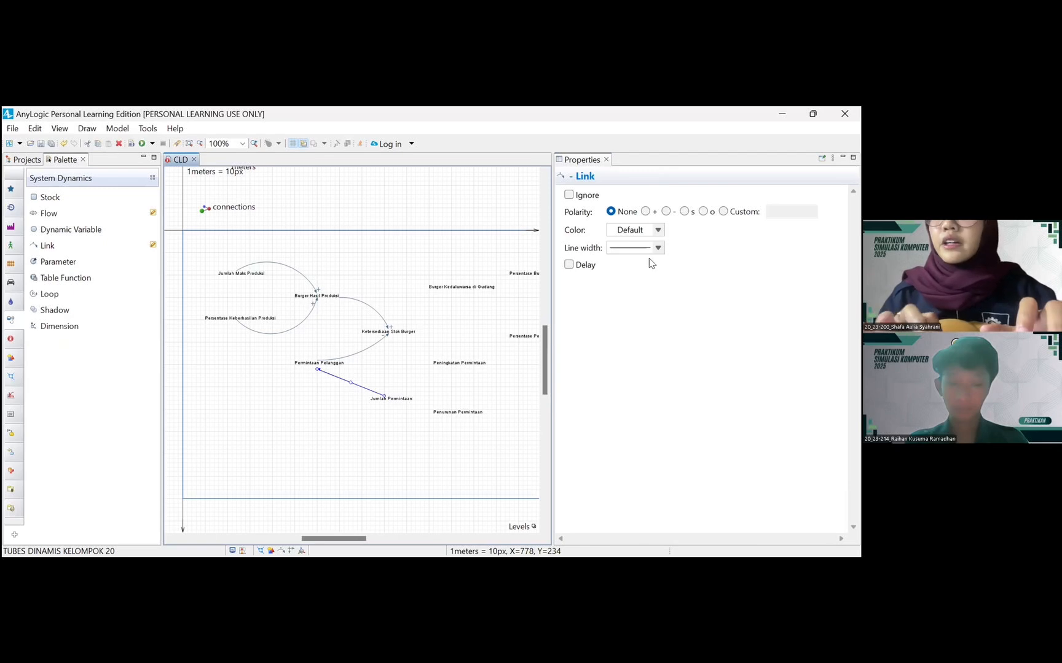
pyautogui.click(645, 212)
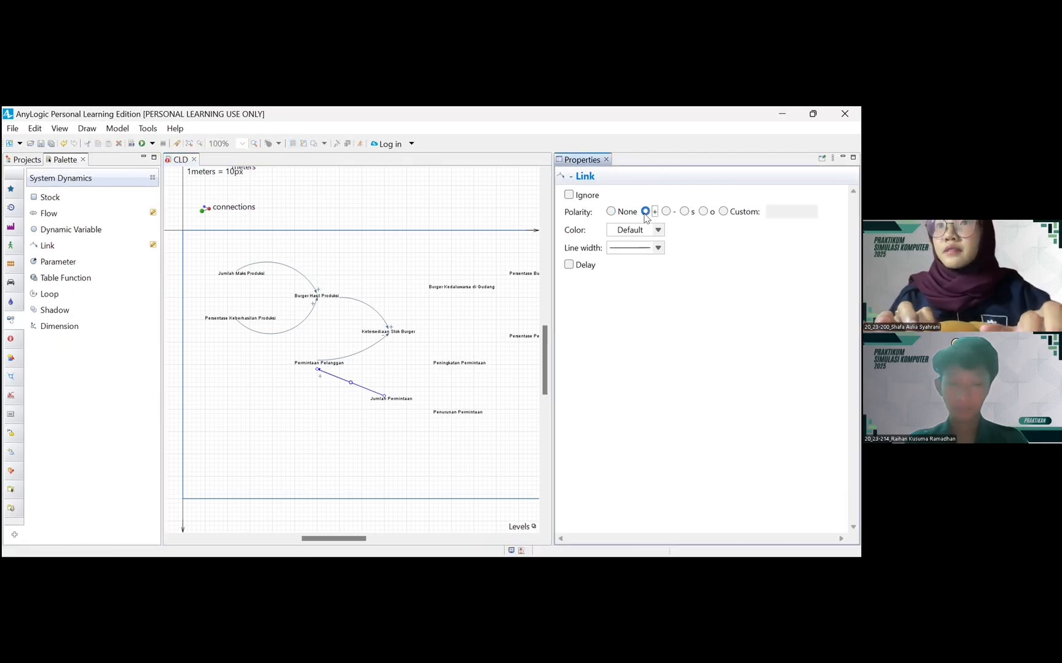
pyautogui.click(353, 360)
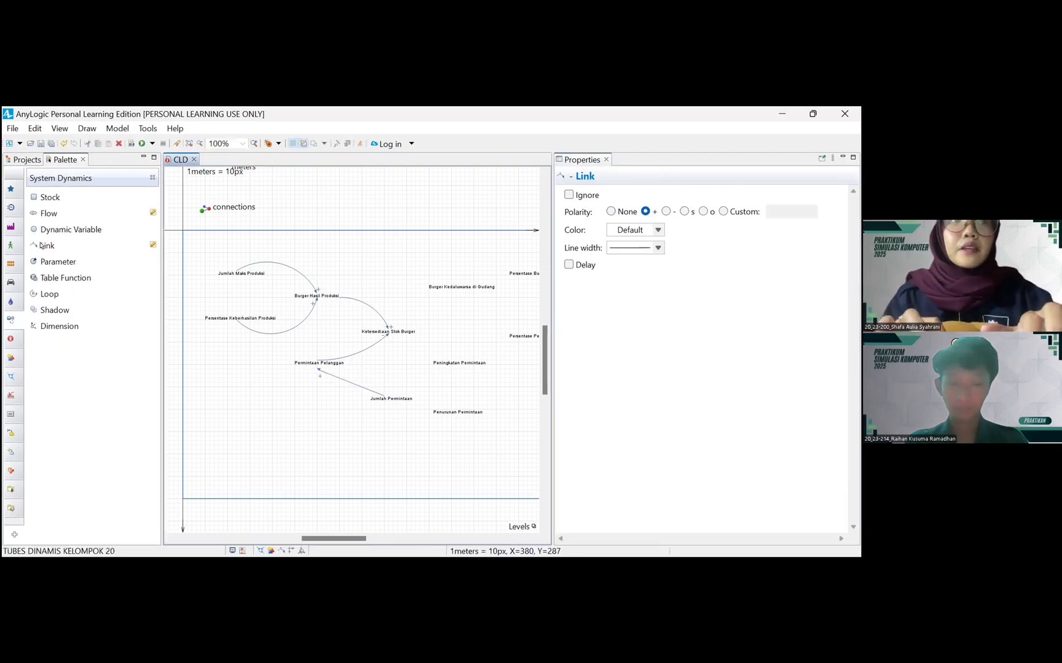
pyautogui.moveTo(40, 245); pyautogui.dragTo(429, 365)
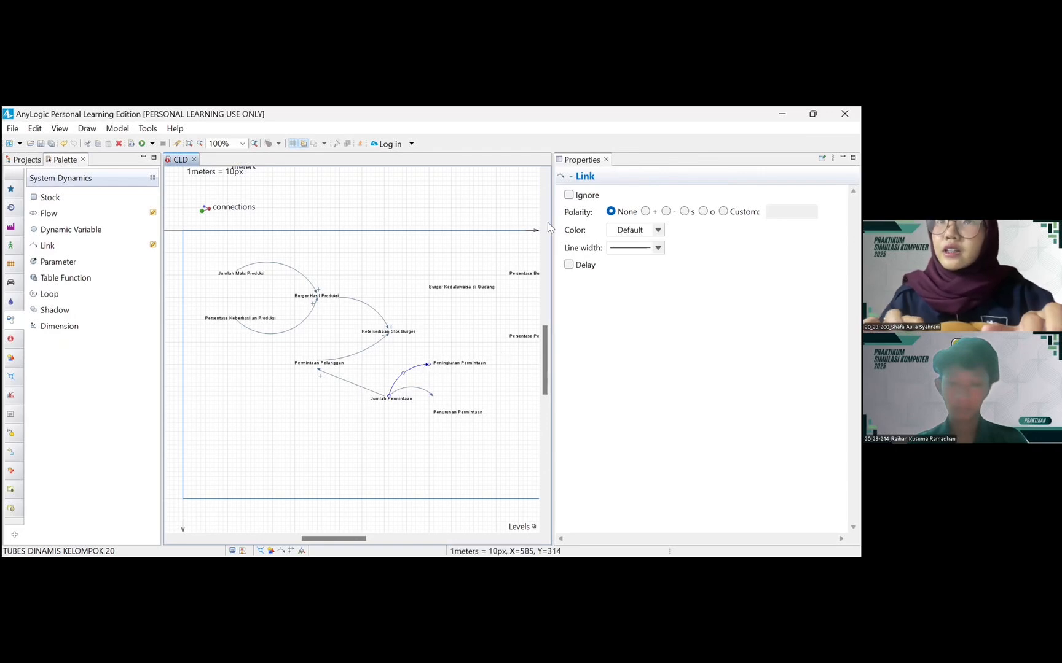
pyautogui.click(645, 212)
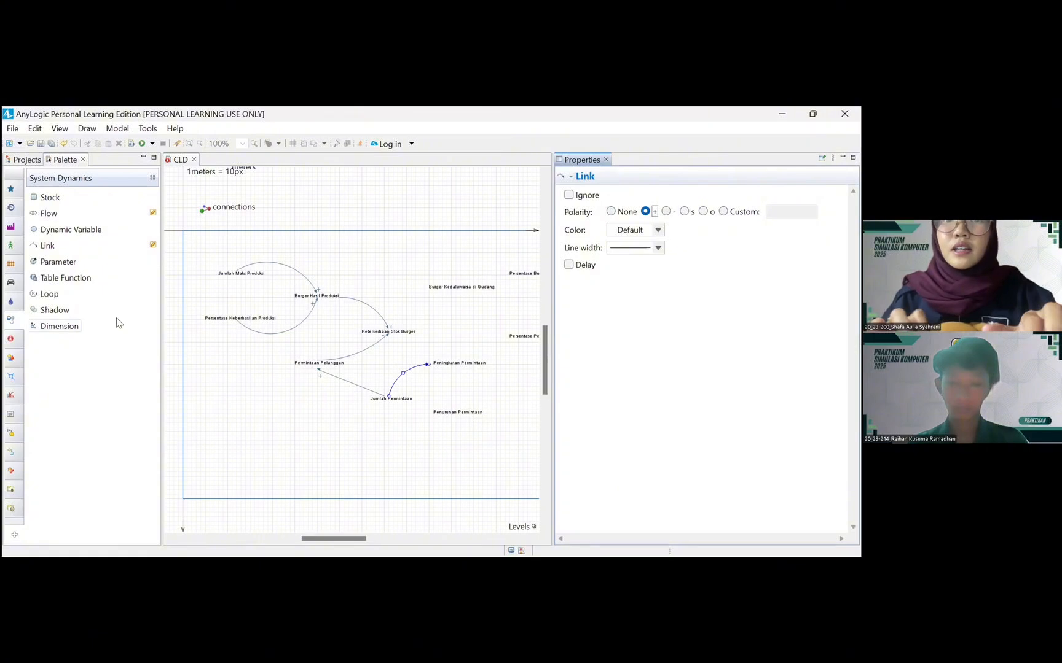
# - Draw a link from Jumlah Permintaan to Penurunan Permintaan, arcing underneath, and set its polarity to +
pyautogui.click(47, 245)
pyautogui.click(394, 388)
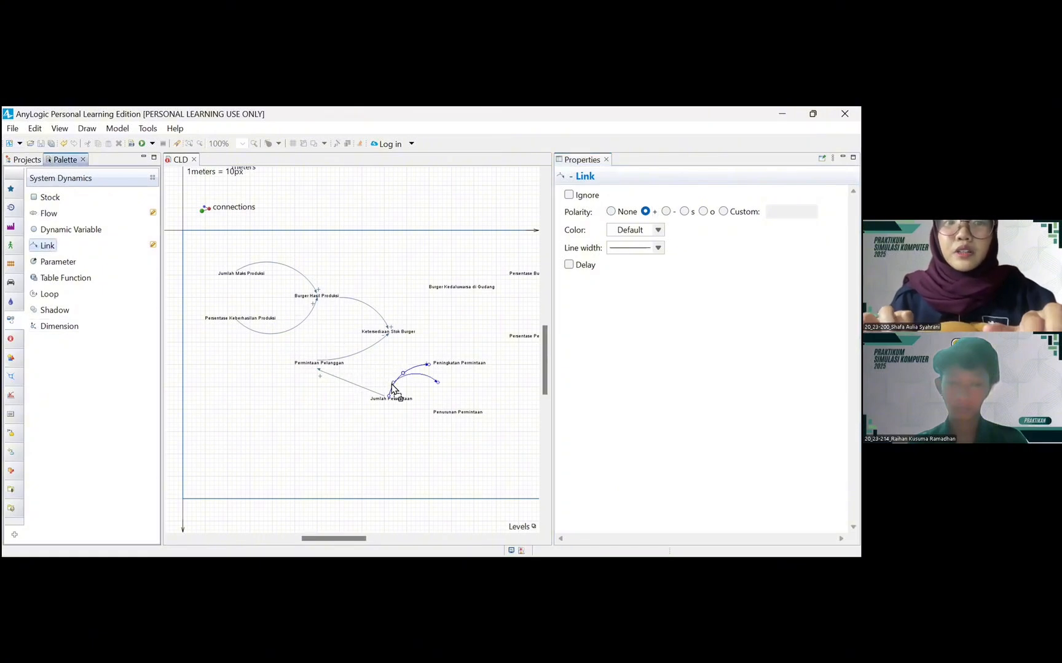
pyautogui.moveTo(392, 384)
pyautogui.mouseDown()
pyautogui.moveTo(379, 433)
pyautogui.moveTo(388, 403)
pyautogui.mouseUp()
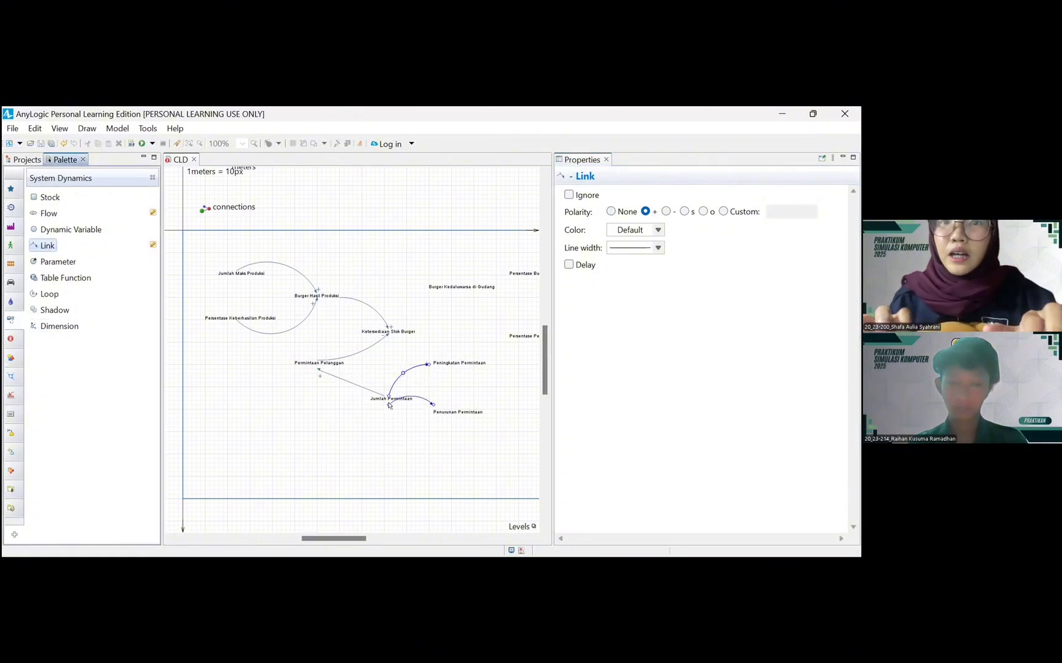
pyautogui.click(388, 404)
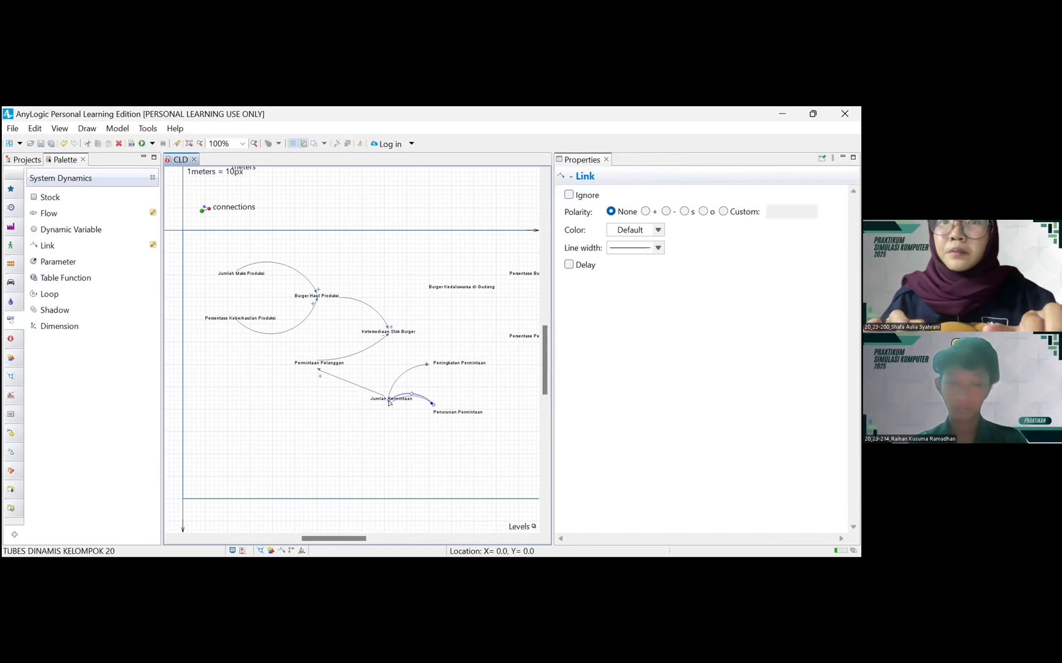
pyautogui.moveTo(432, 405); pyautogui.dragTo(416, 426)
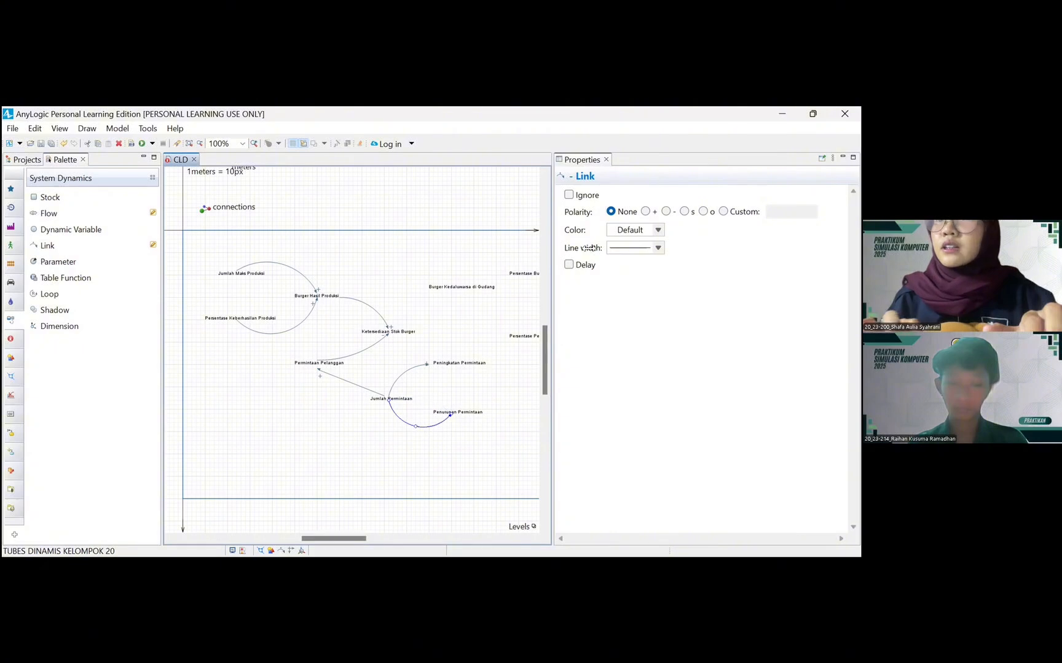
pyautogui.click(642, 212)
pyautogui.click(645, 212)
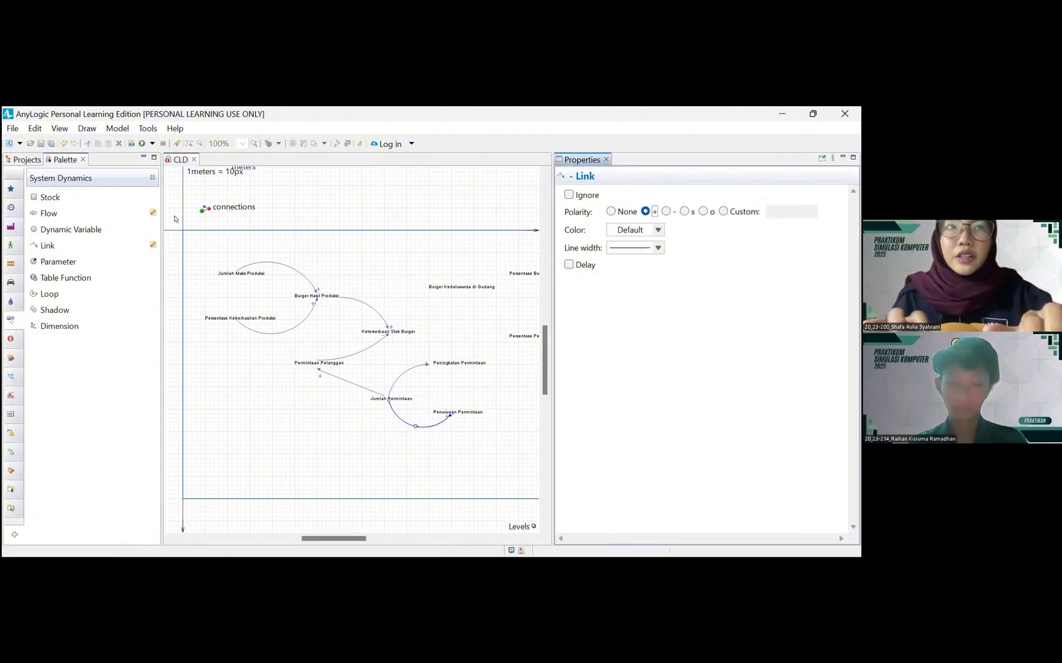
# - Draw a straight return link from Peningkatan Permintaan to Jumlah Permintaan and set its polarity to +
pyautogui.click(44, 246)
pyautogui.click(448, 369)
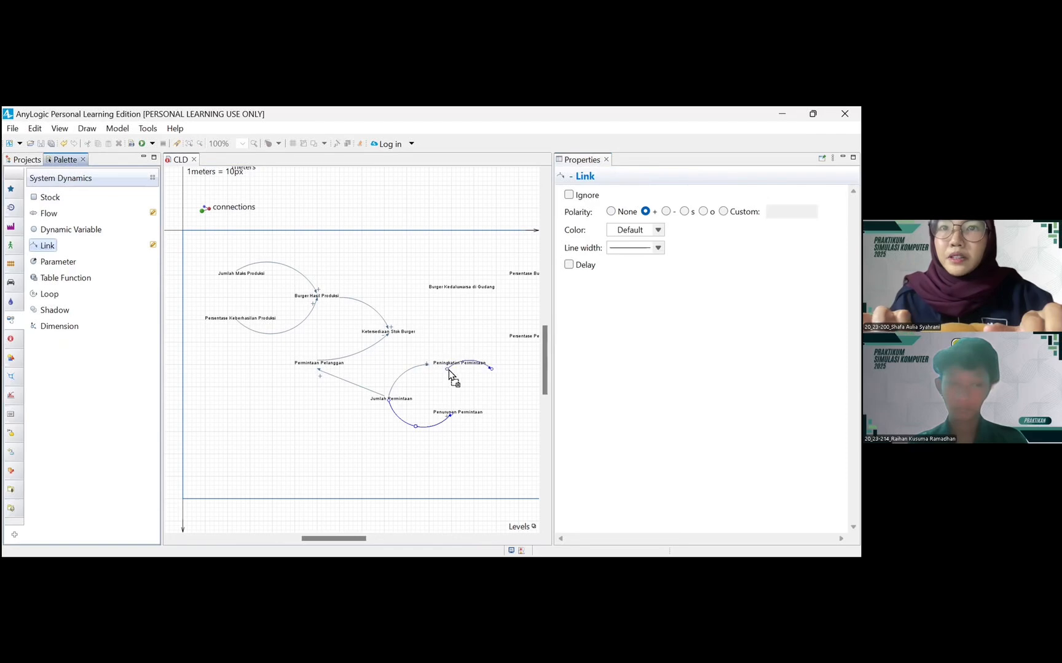
pyautogui.moveTo(448, 370); pyautogui.dragTo(424, 381)
pyautogui.click(645, 212)
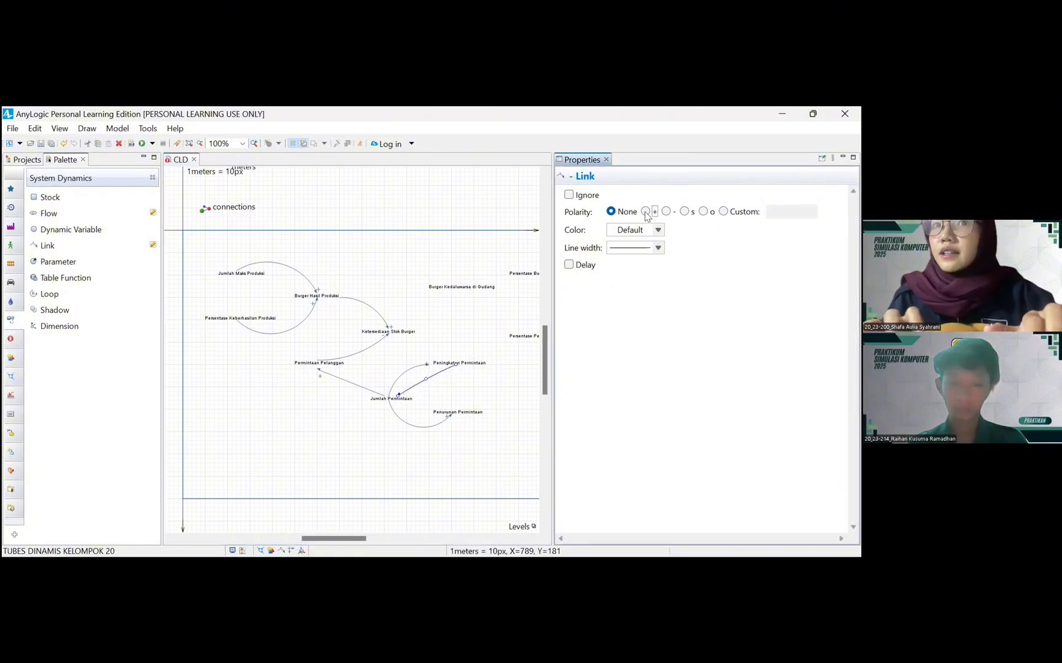
pyautogui.click(645, 212)
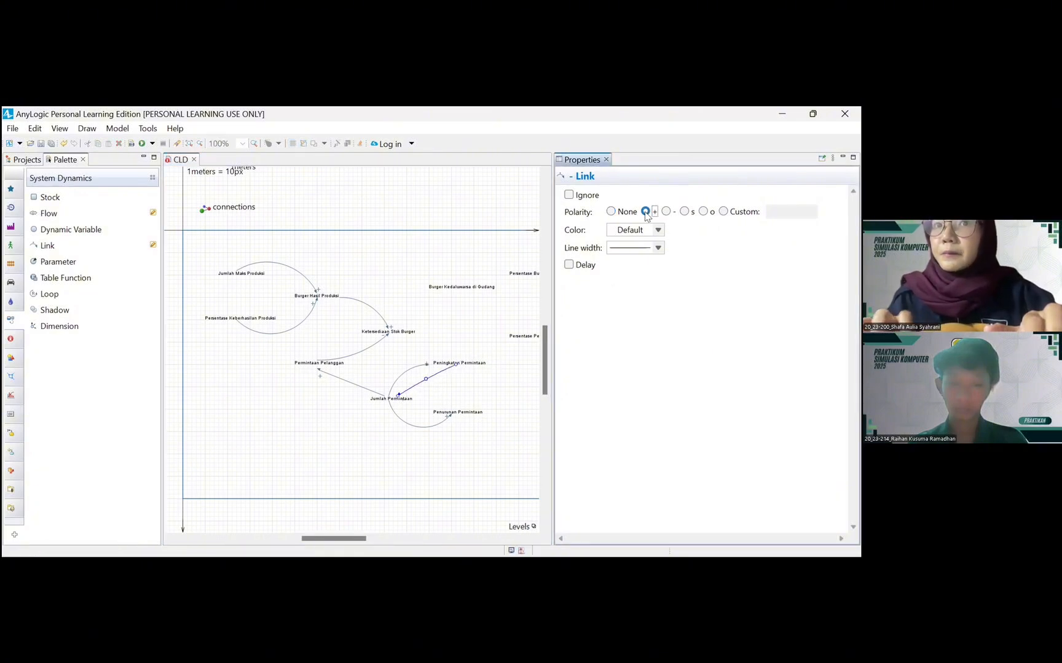
# - Bend the link from Peningkatan Permintaan to Jumlah Permintaan slightly upward and shift its arrowhead to the end of the Jumlah Permintaan label
pyautogui.click(420, 384)
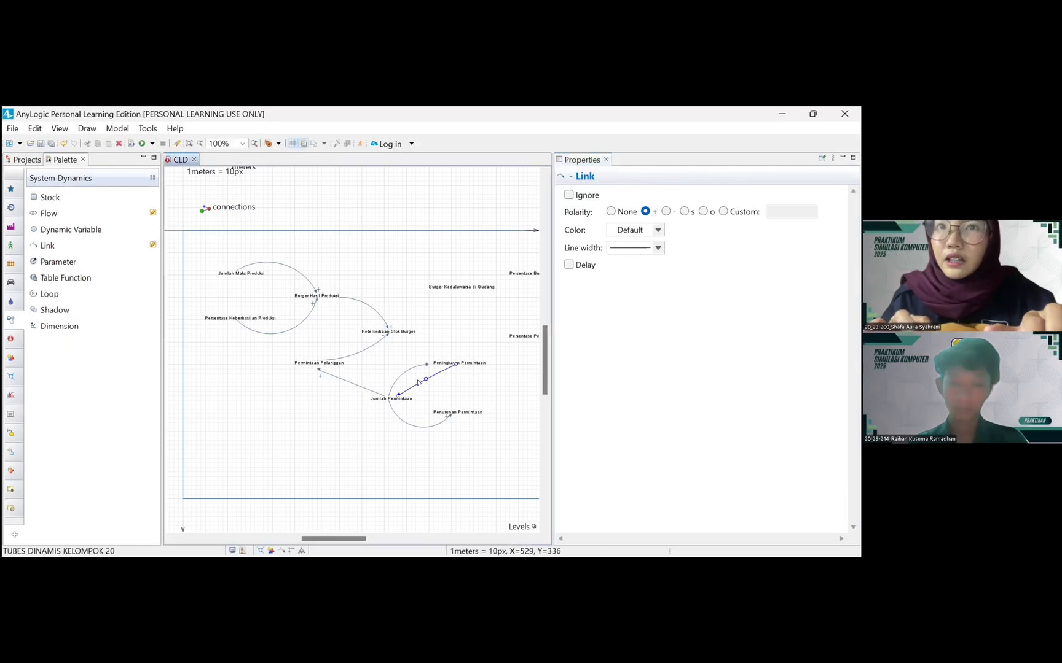
pyautogui.click(409, 393)
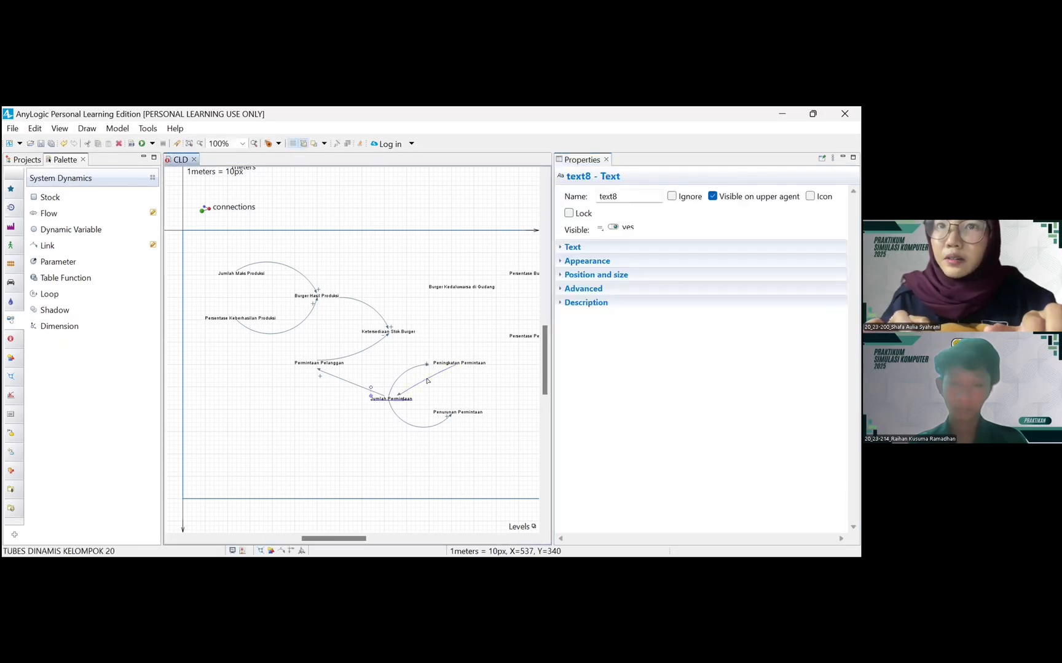
pyautogui.click(423, 382)
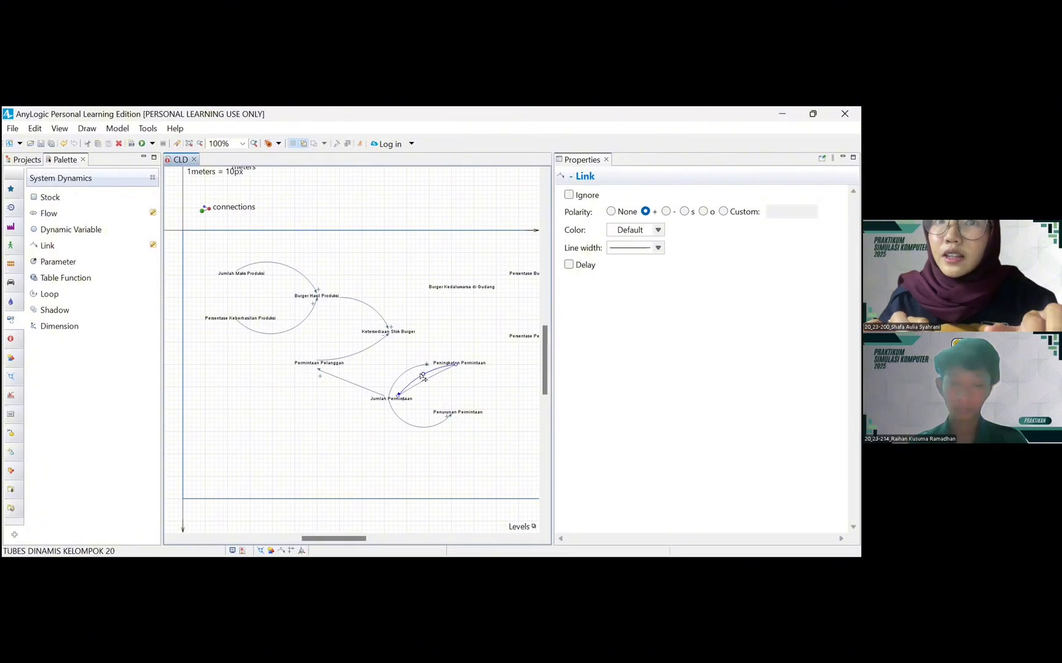
pyautogui.moveTo(421, 382); pyautogui.dragTo(458, 367)
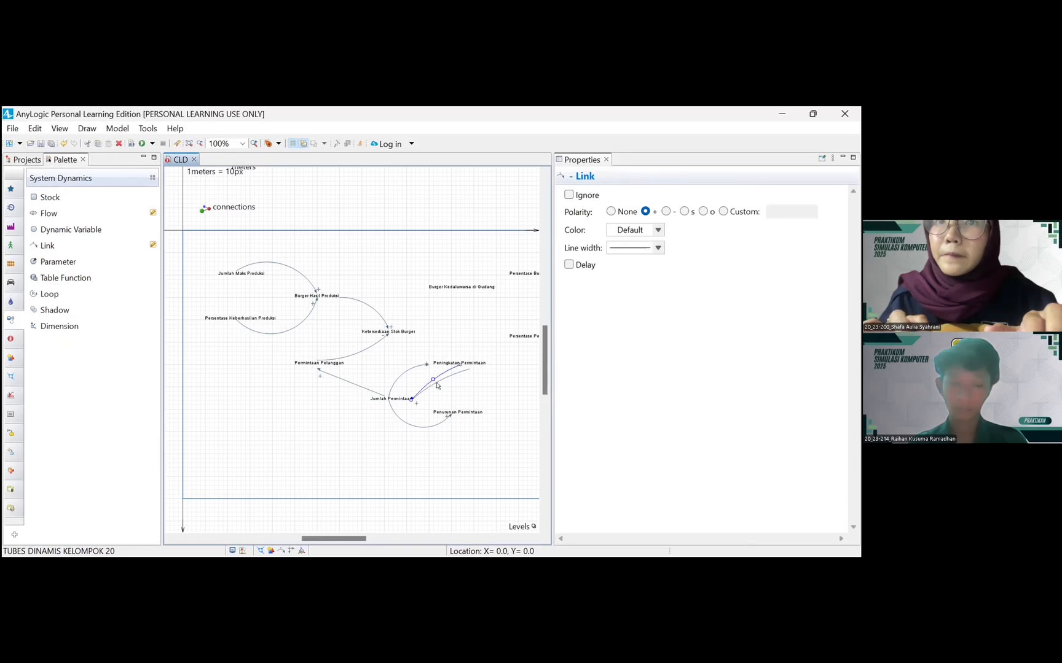
pyautogui.moveTo(411, 398); pyautogui.dragTo(411, 396)
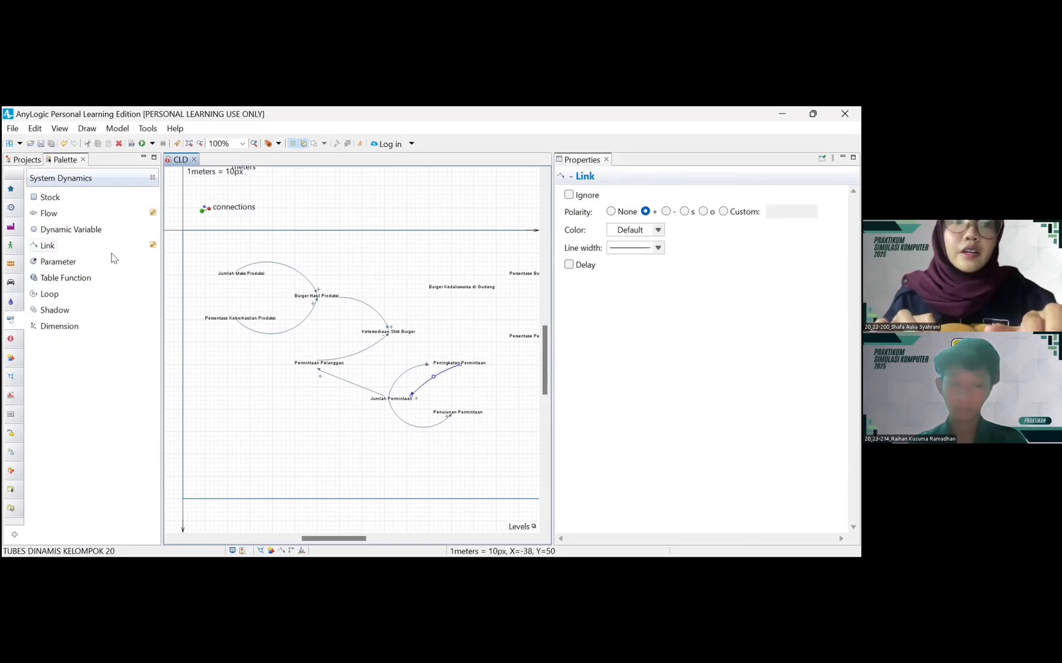
# - Draw a return link from Penurunan Permintaan to Jumlah Permintaan, set its polarity to -, and straighten it
pyautogui.moveTo(53, 252); pyautogui.dragTo(406, 406)
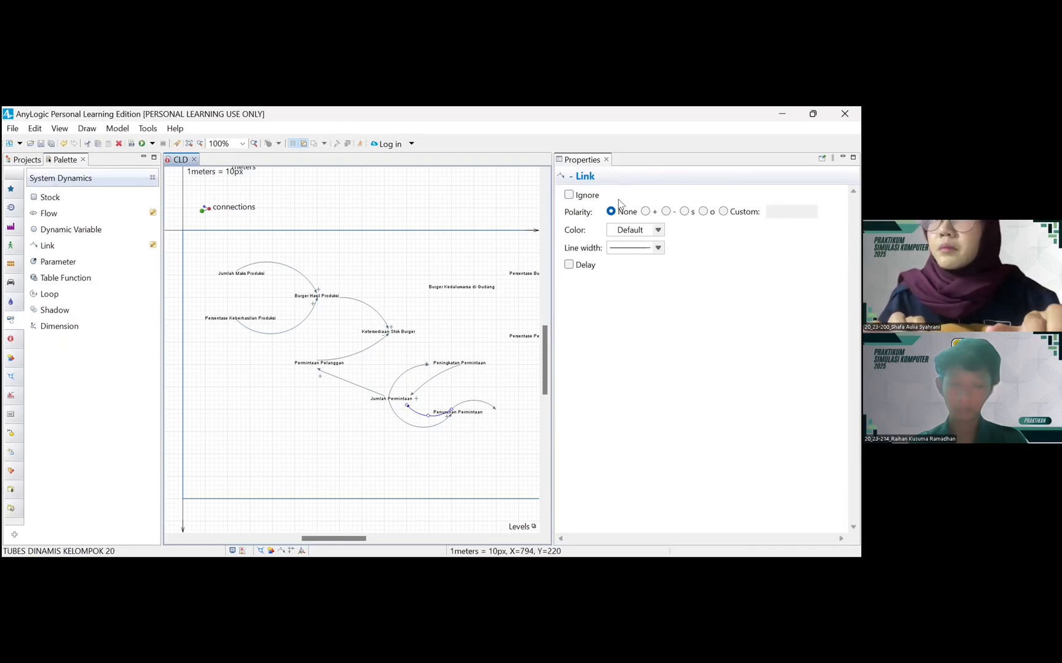
pyautogui.click(667, 212)
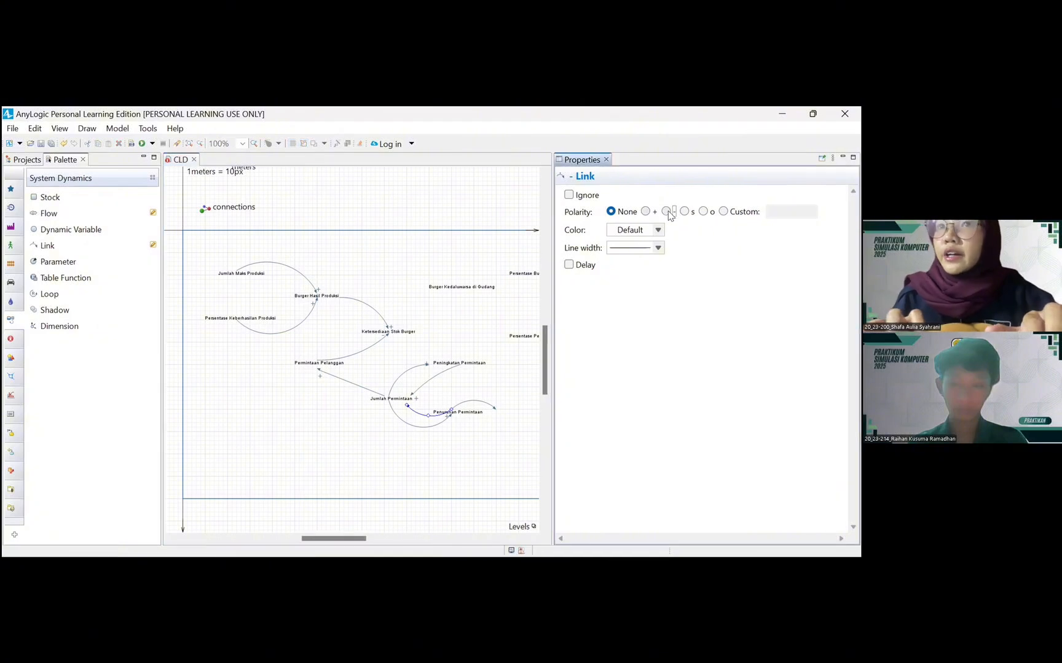
pyautogui.click(465, 424)
pyautogui.click(428, 417)
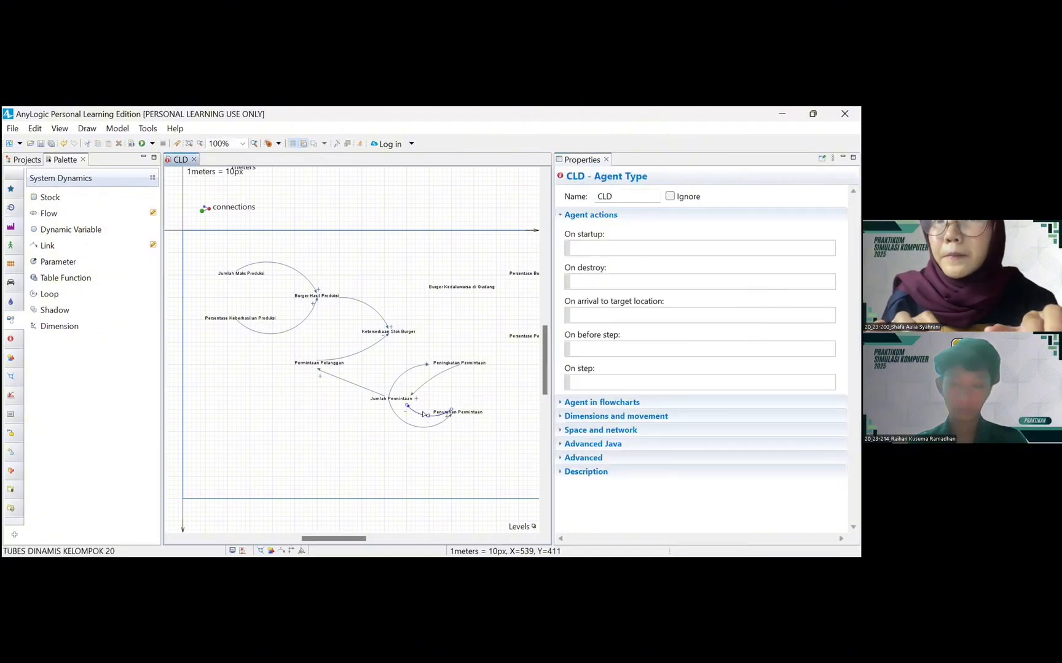
pyautogui.moveTo(429, 418); pyautogui.dragTo(429, 408)
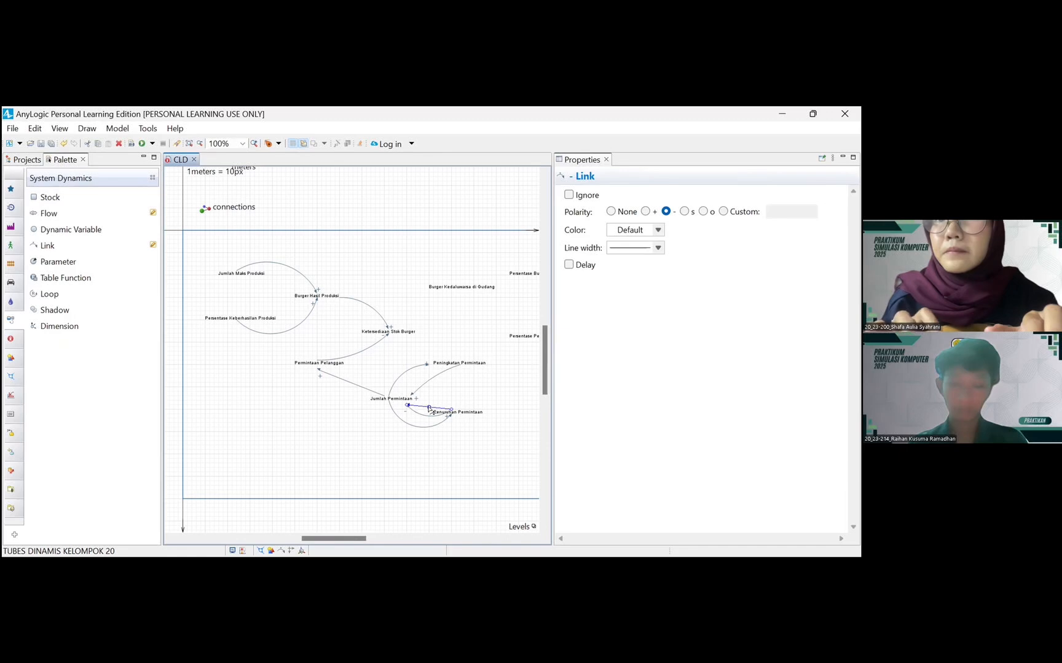
pyautogui.click(501, 421)
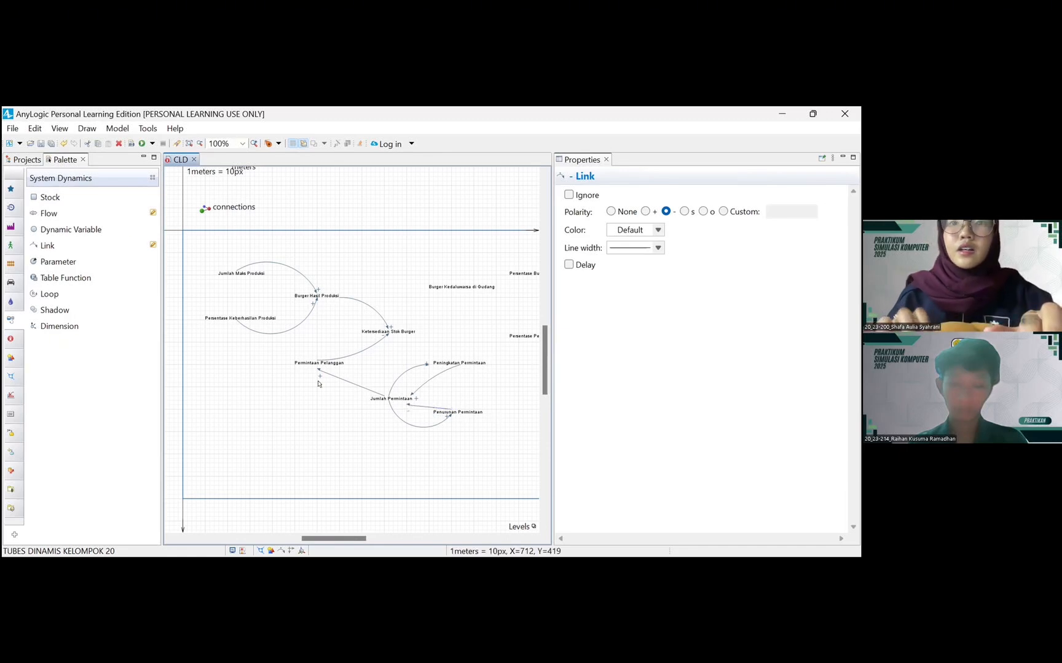
# - Draw an upward-curving link from Ketersediaan Stok Burger to Burger Kedaluwarsa di Gudang with + polarity, and fine-tune its arrowhead position
pyautogui.hscroll(2, 318, 384)
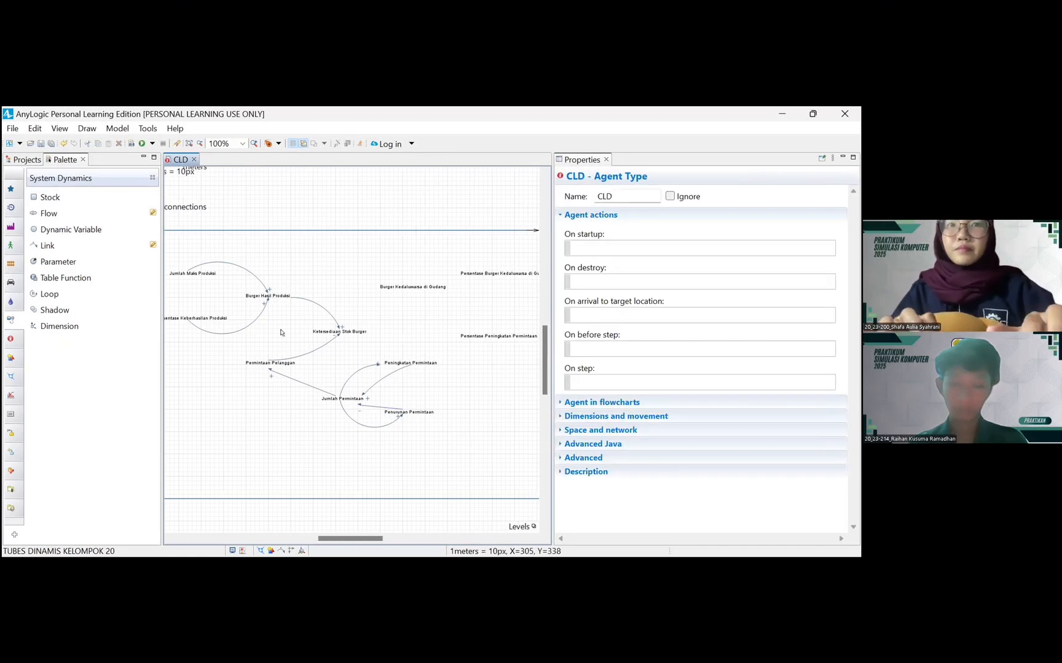
pyautogui.moveTo(48, 246); pyautogui.dragTo(375, 285)
pyautogui.click(396, 333)
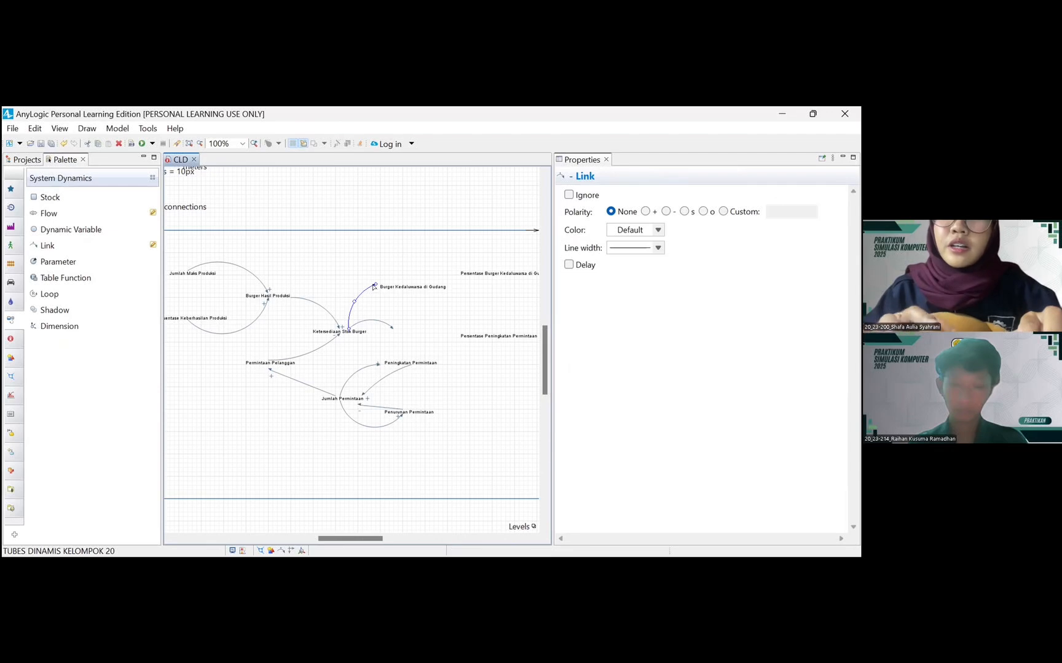
pyautogui.click(645, 212)
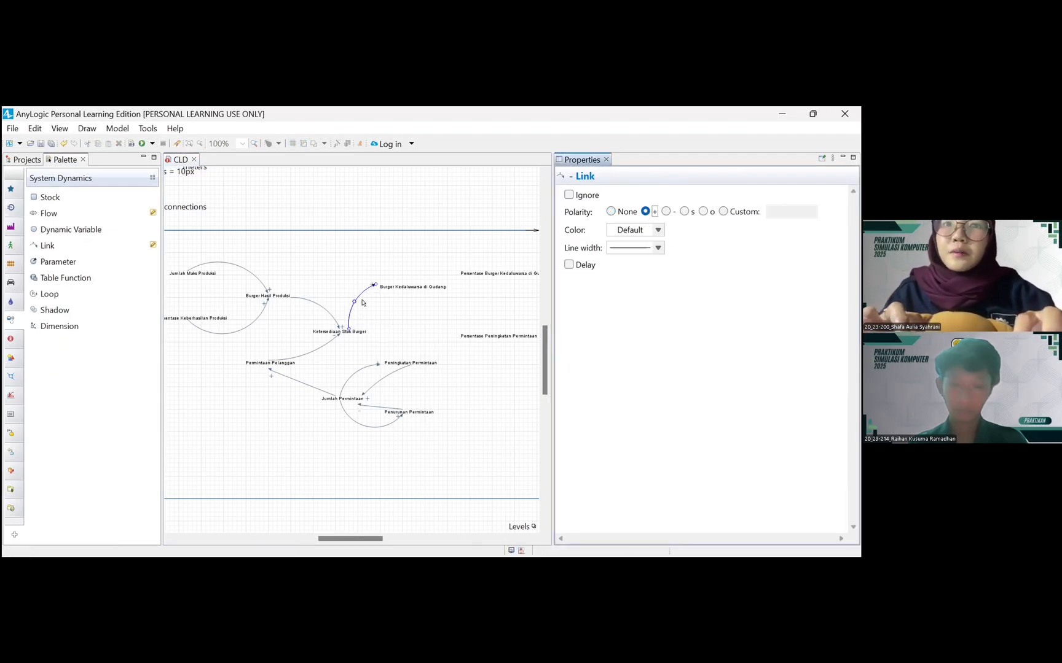
pyautogui.click(376, 286)
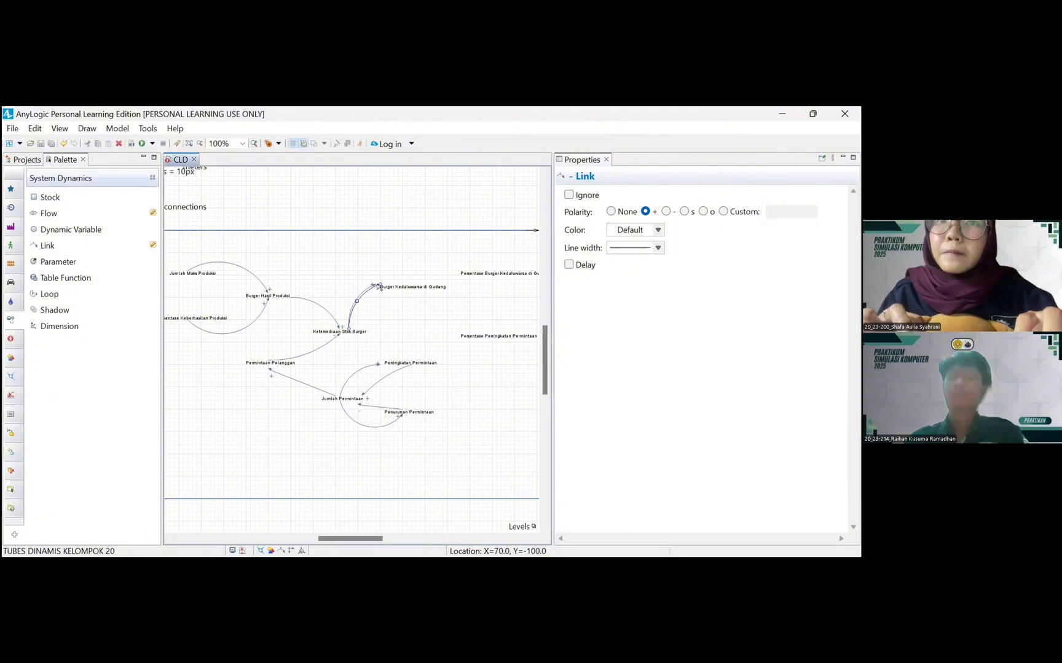
pyautogui.moveTo(376, 289); pyautogui.dragTo(382, 291)
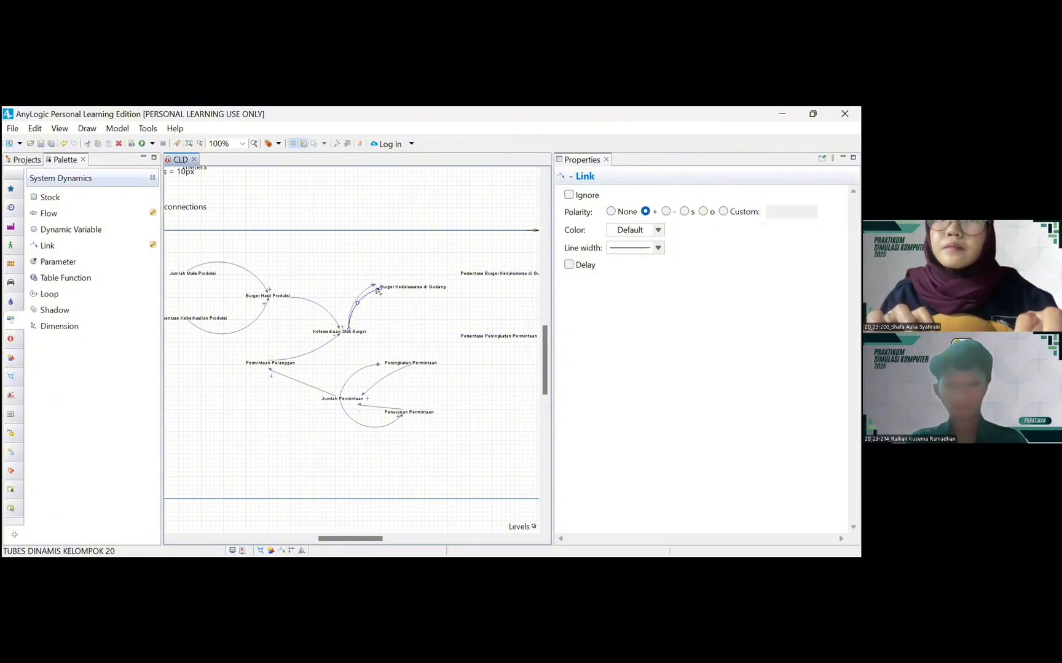
pyautogui.moveTo(379, 289)
pyautogui.mouseDown()
pyautogui.moveTo(403, 312)
pyautogui.moveTo(376, 287)
pyautogui.mouseUp()
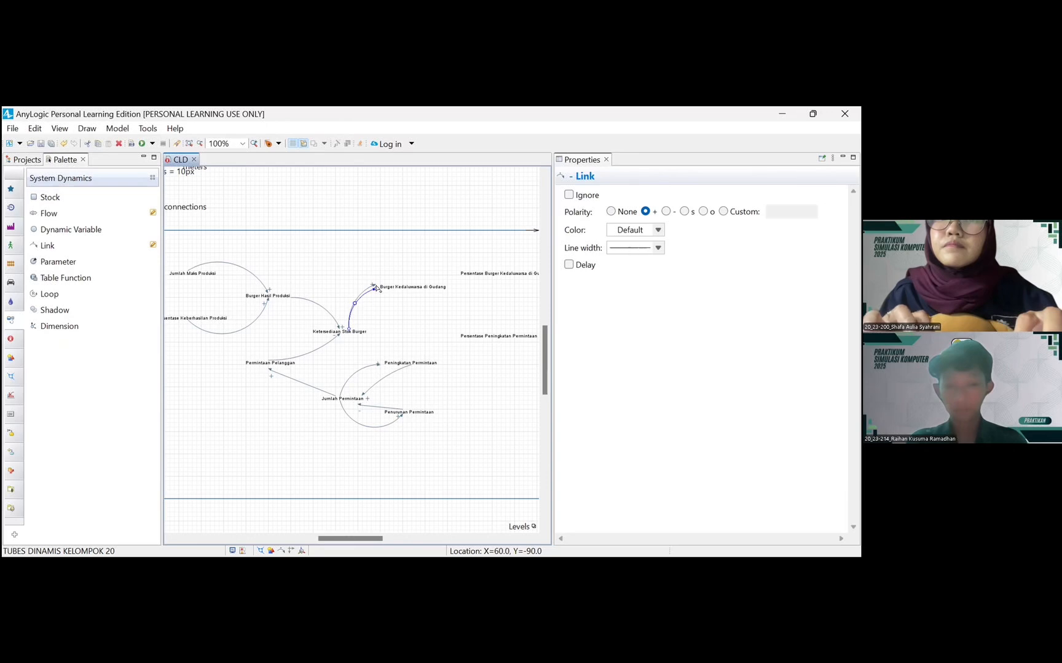
pyautogui.click(364, 284)
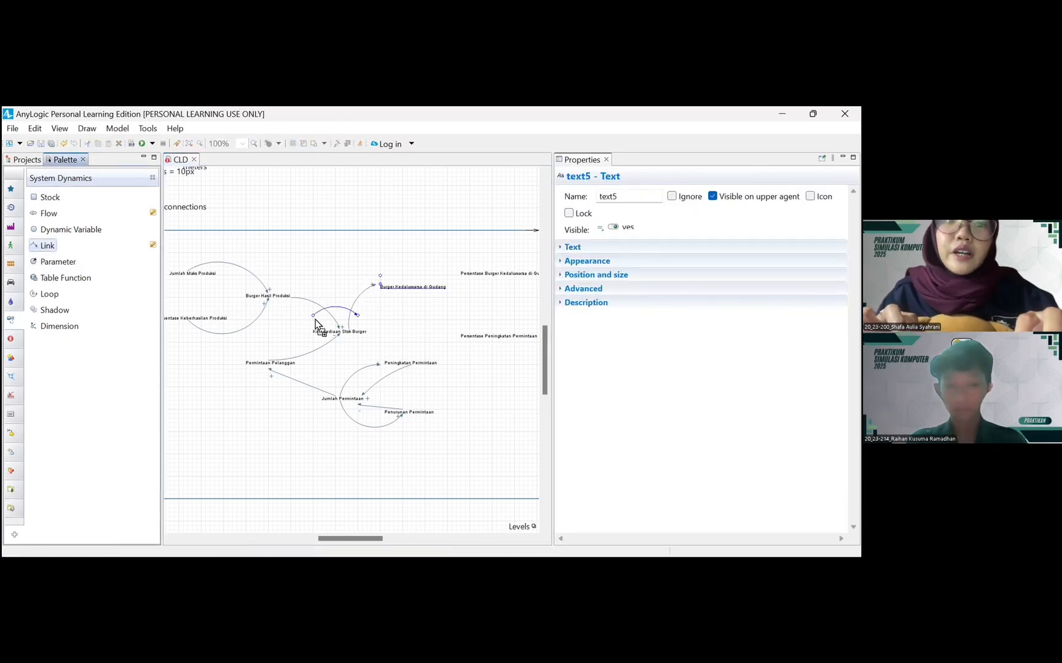
# - Draw a return link from Burger Kedaluwarsa di Gudang to Ketersediaan Stok Burger and set its polarity to -
pyautogui.click(412, 293)
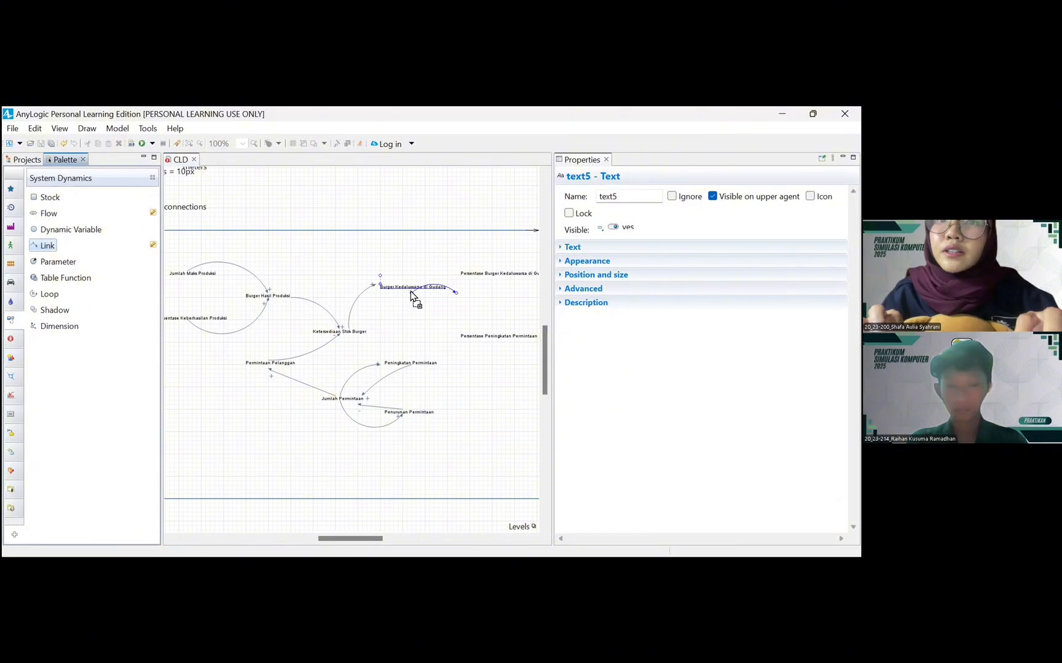
pyautogui.click(457, 289)
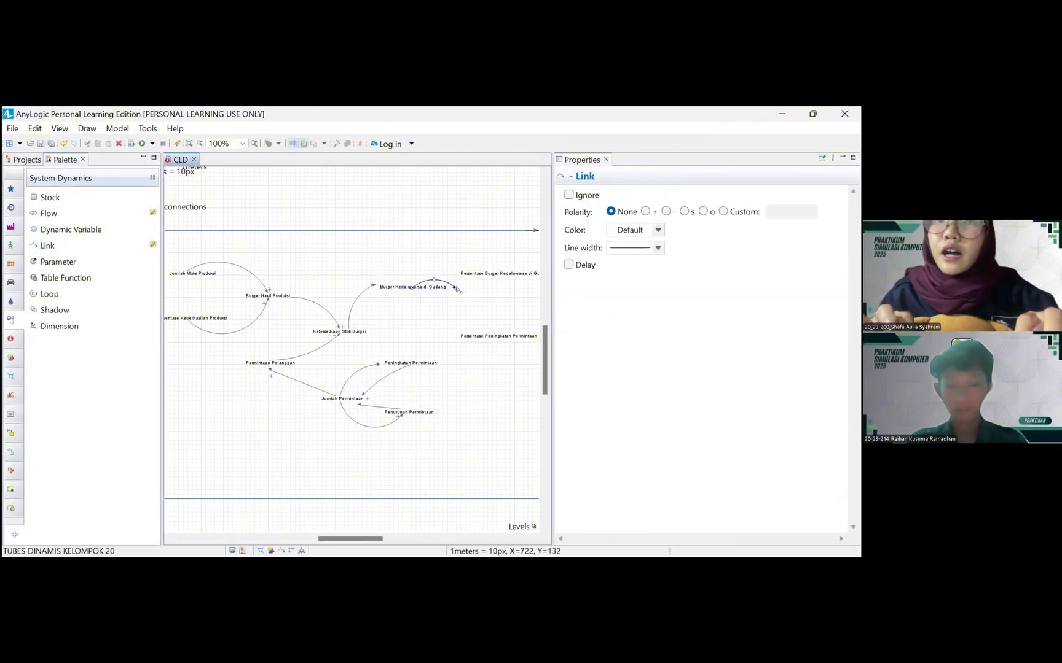
pyautogui.moveTo(458, 289); pyautogui.dragTo(369, 335)
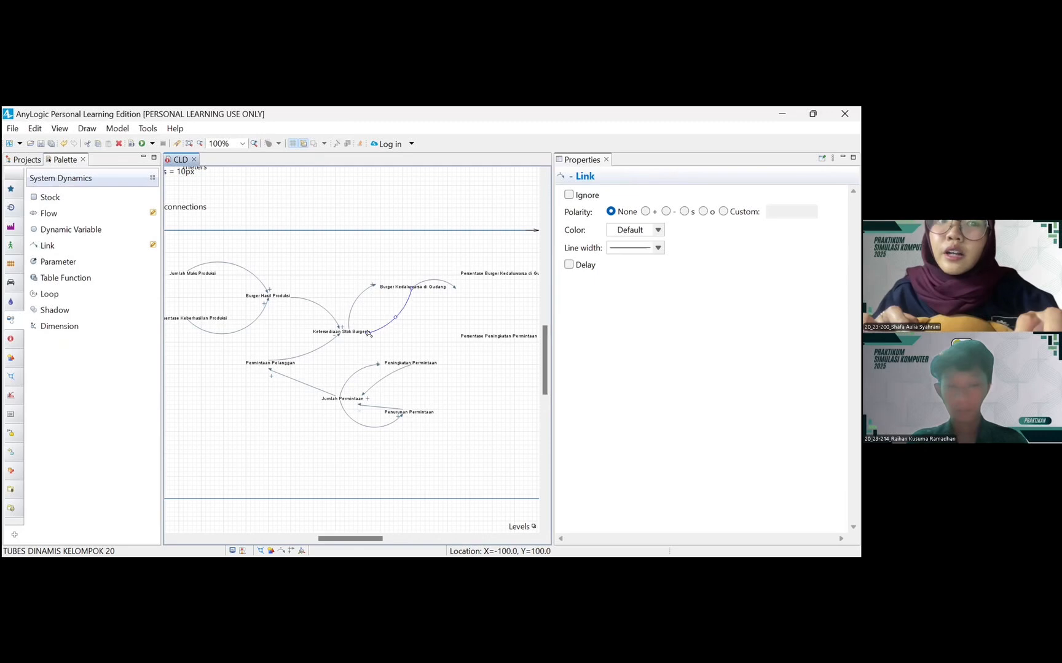
pyautogui.click(666, 211)
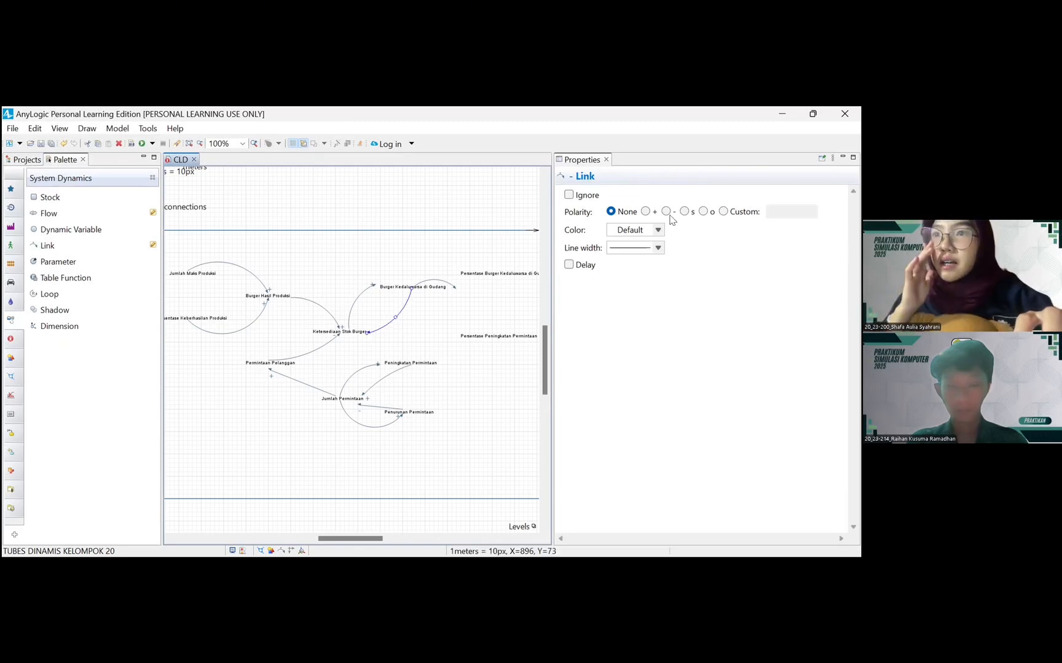
# - Move the arrowhead of the link from Ketersediaan Stok Burger closer to the start of the Burger Kedaluwarsa di Gudang label
pyautogui.click(372, 288)
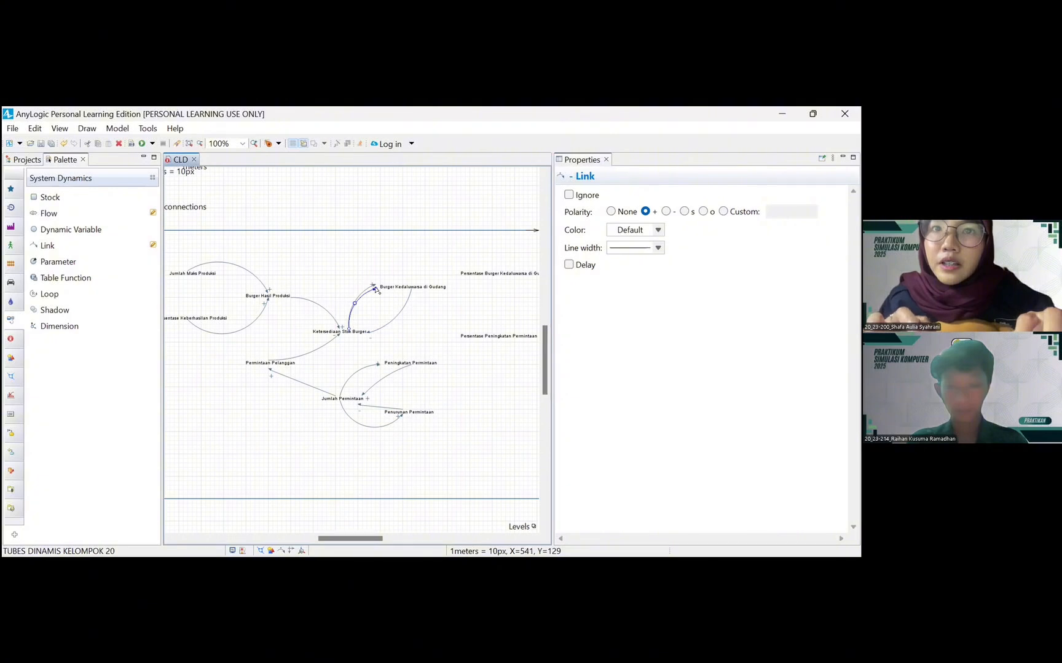
pyautogui.moveTo(376, 289); pyautogui.dragTo(384, 296)
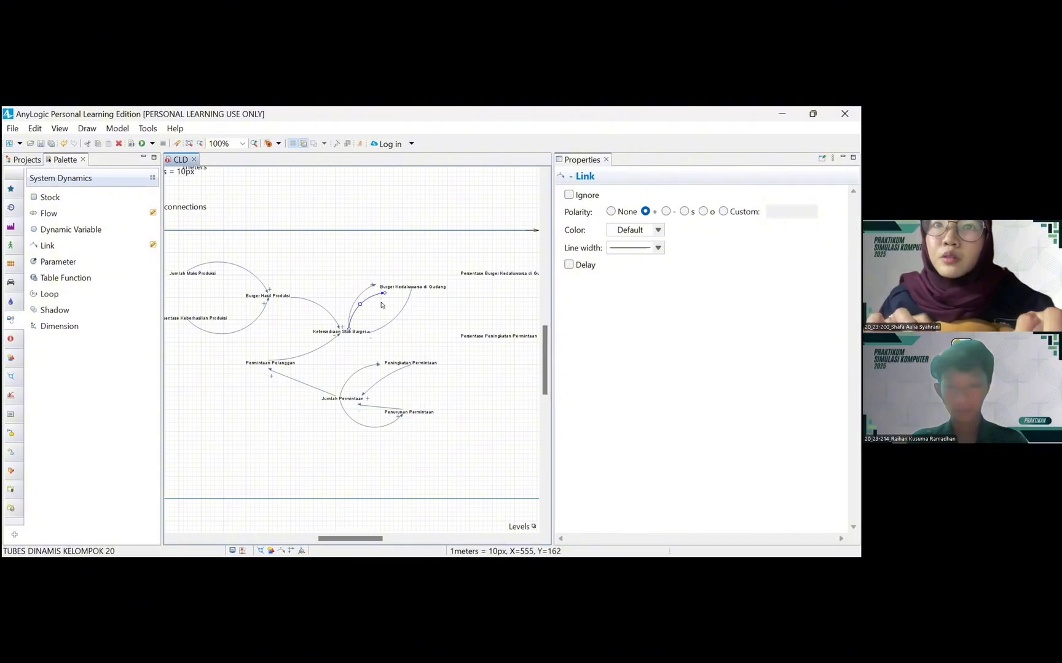
pyautogui.click(381, 305)
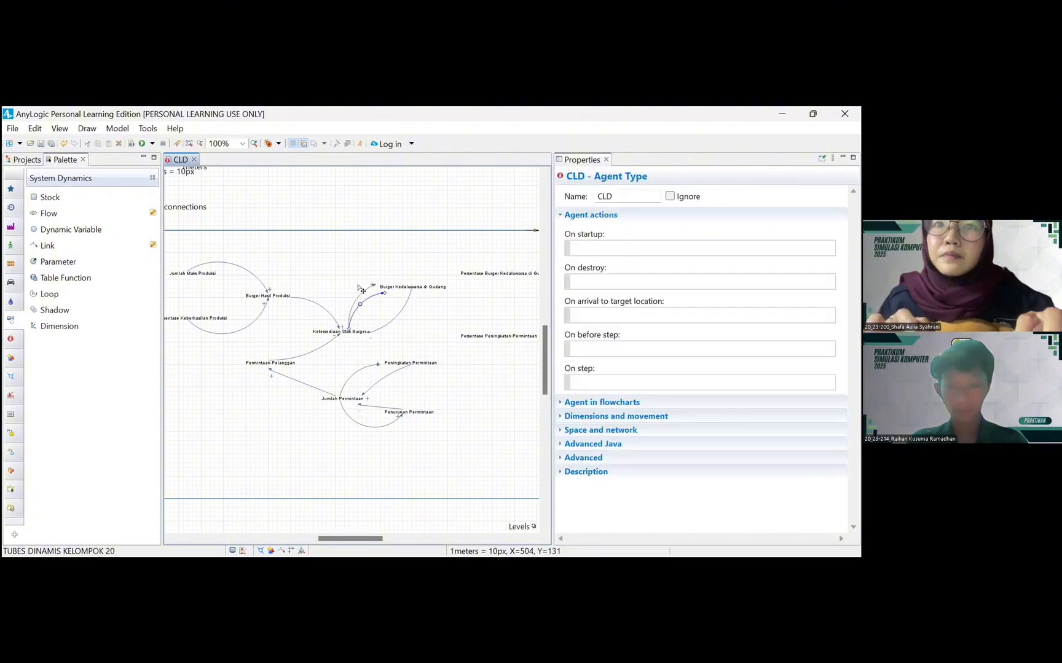
pyautogui.moveTo(361, 293)
pyautogui.mouseDown()
pyautogui.moveTo(355, 276)
pyautogui.moveTo(370, 302)
pyautogui.moveTo(378, 290)
pyautogui.mouseUp()
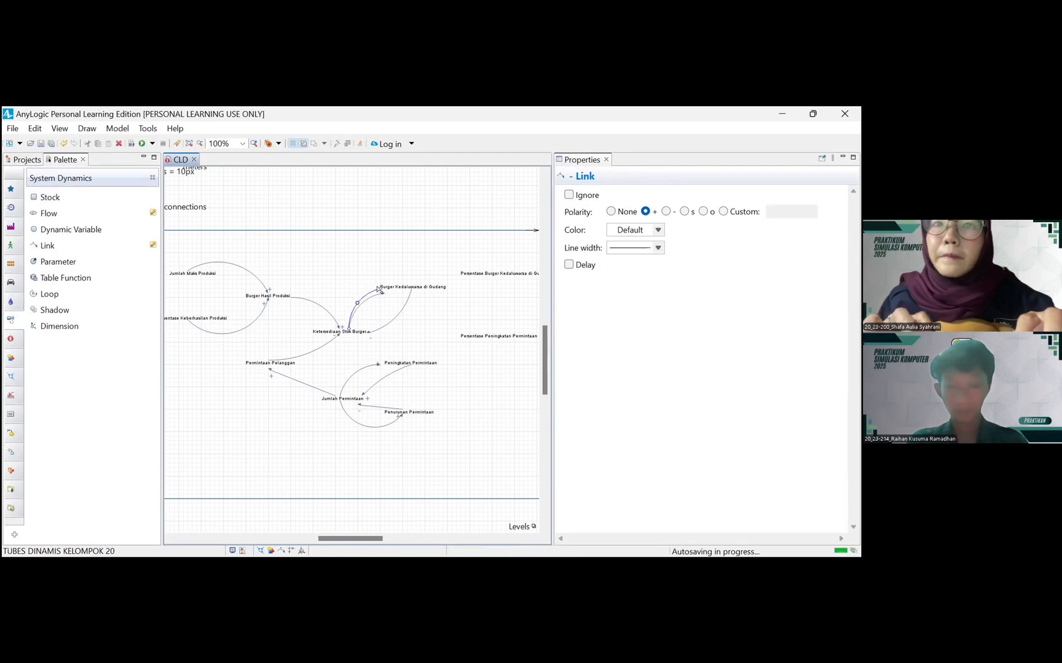
pyautogui.click(365, 297)
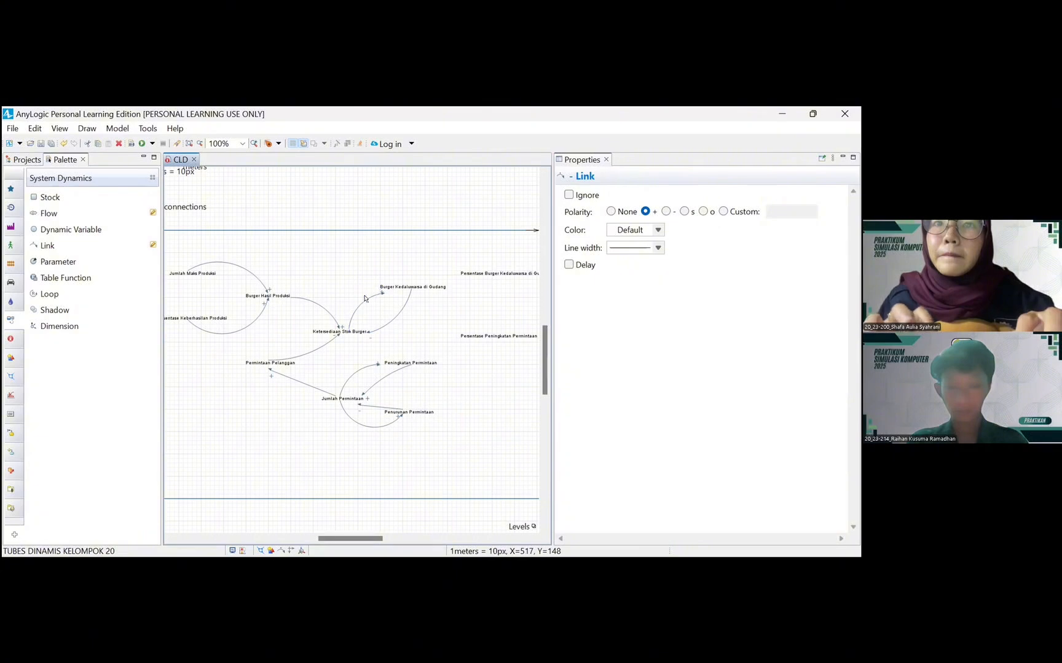
pyautogui.click(368, 298)
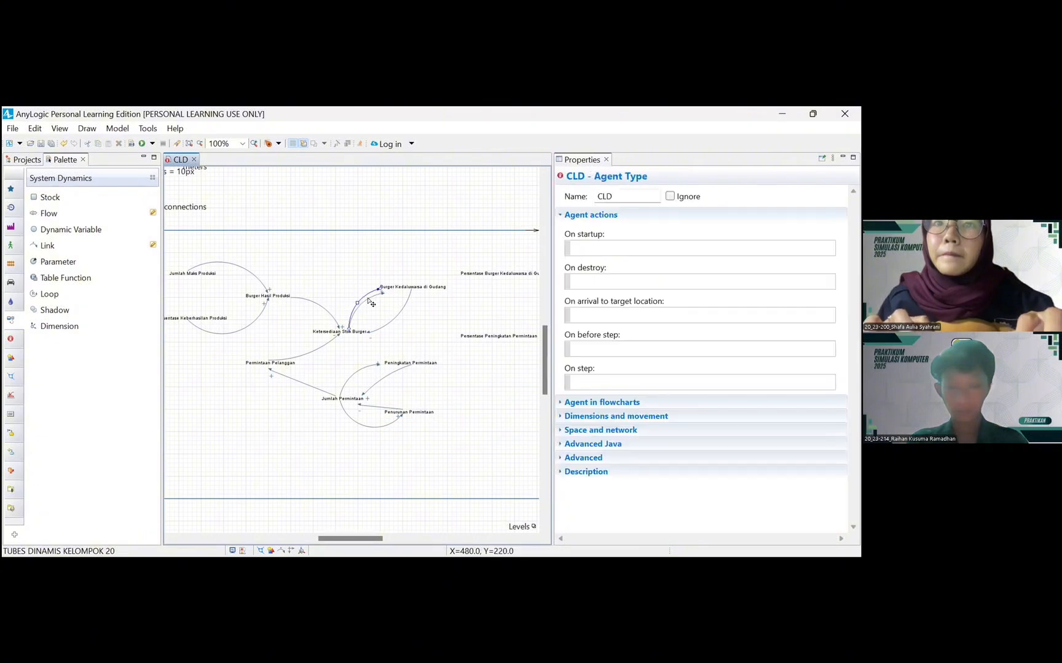
pyautogui.click(367, 300)
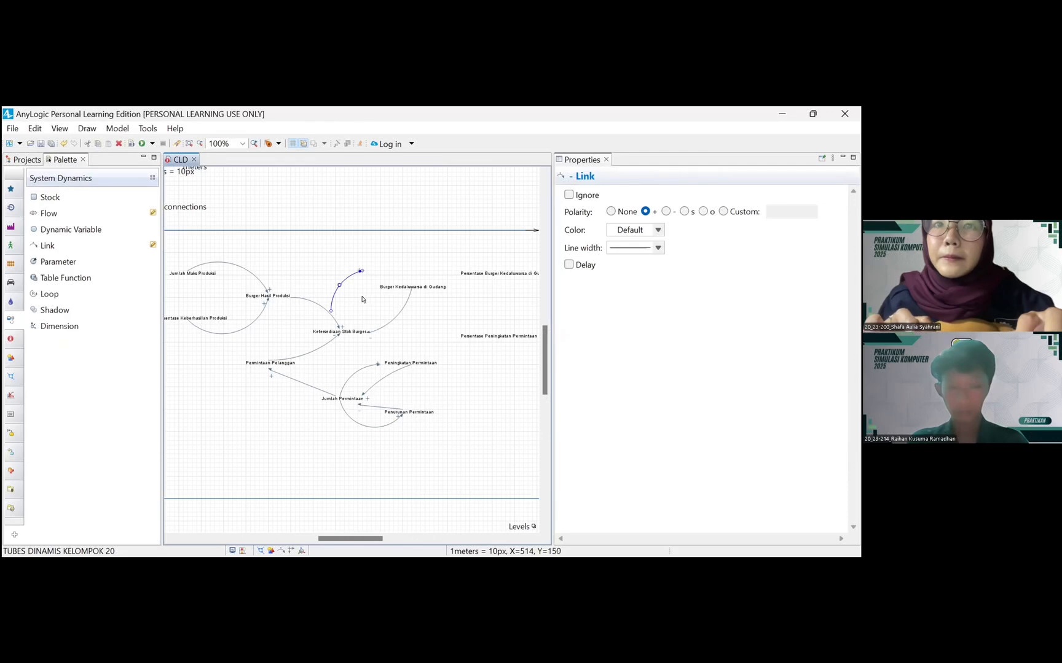
pyautogui.moveTo(363, 300)
pyautogui.mouseDown()
pyautogui.moveTo(343, 282)
pyautogui.moveTo(362, 301)
pyautogui.mouseUp()
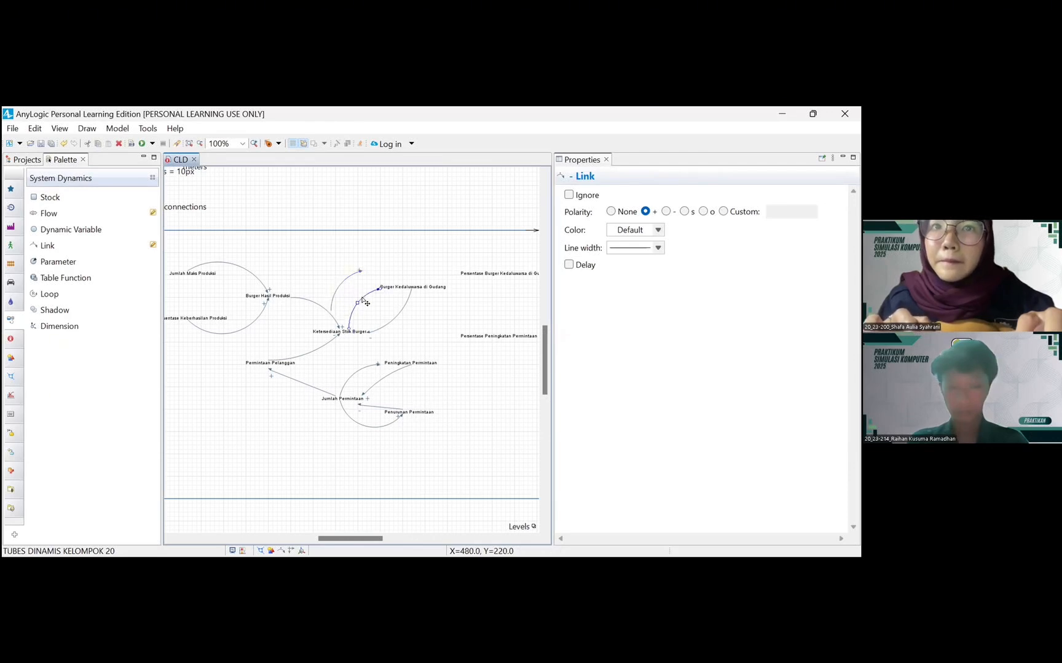
pyautogui.click(422, 315)
# - Draw an upward-curving link from Persentase Burger Kedaluwarsa di Gudang to Burger Kedaluwarsa di Gudang with + polarity
pyautogui.hscroll(4, 429, 324)
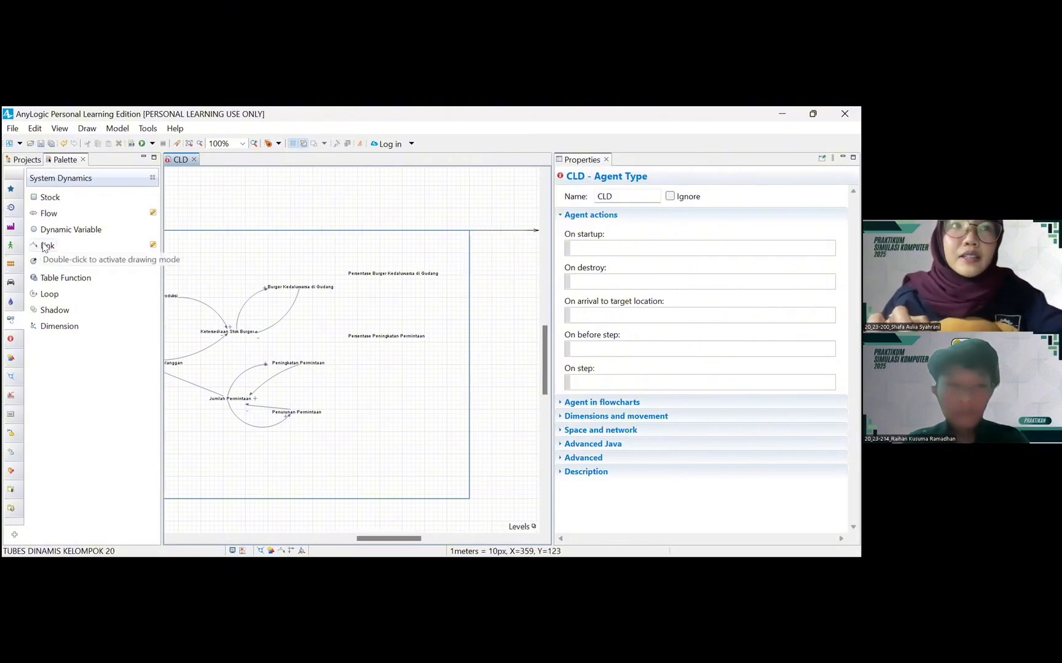
pyautogui.doubleClick(46, 245)
pyautogui.click(415, 257)
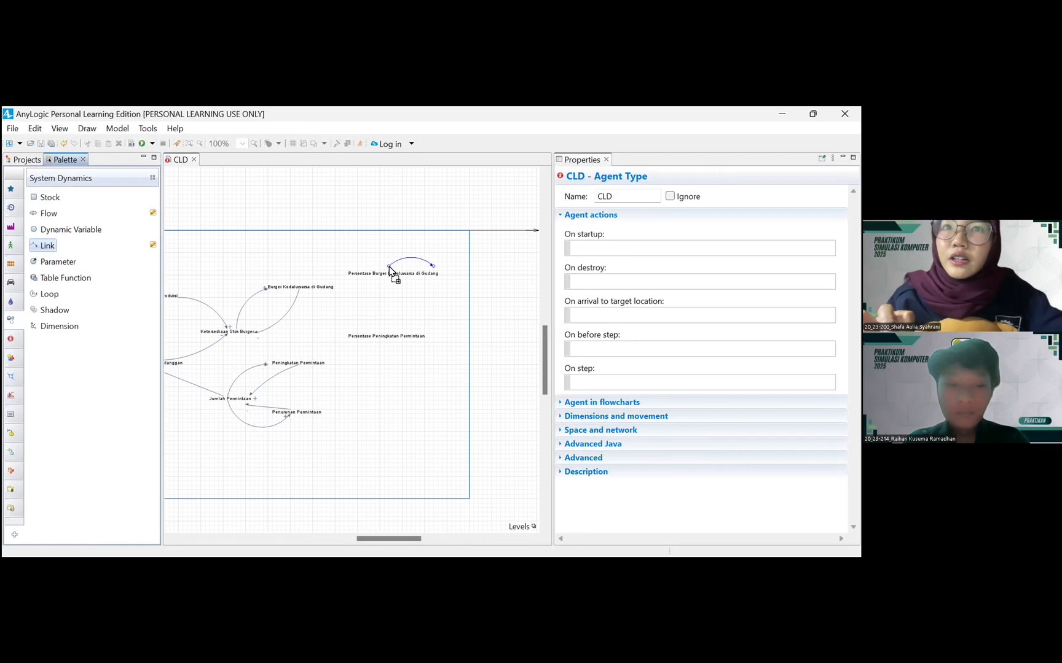
pyautogui.click(391, 272)
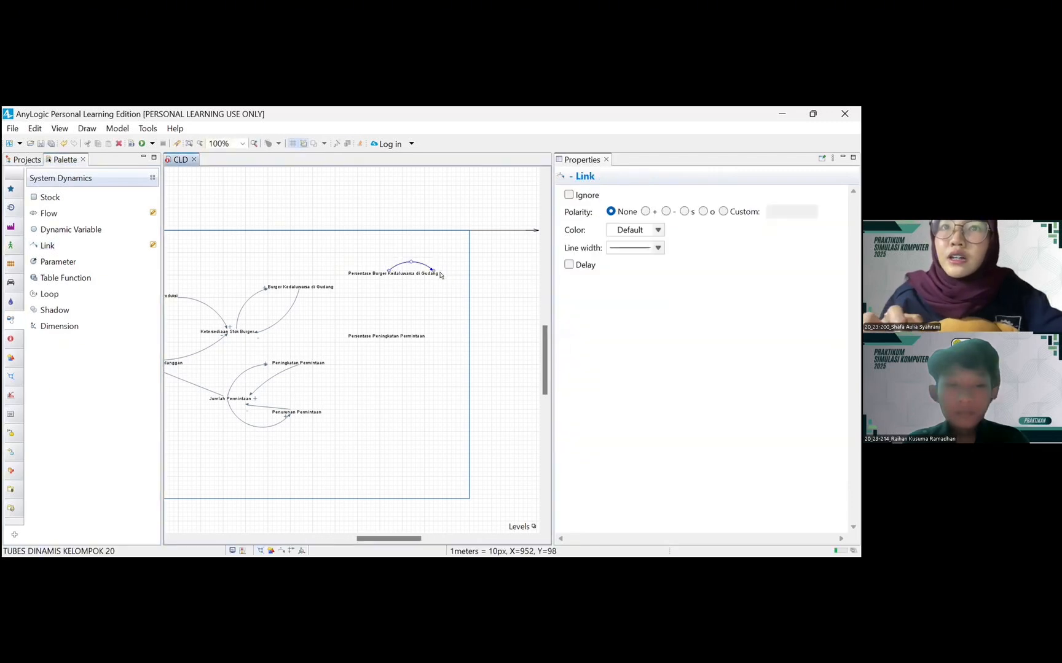
pyautogui.moveTo(433, 271); pyautogui.dragTo(295, 285)
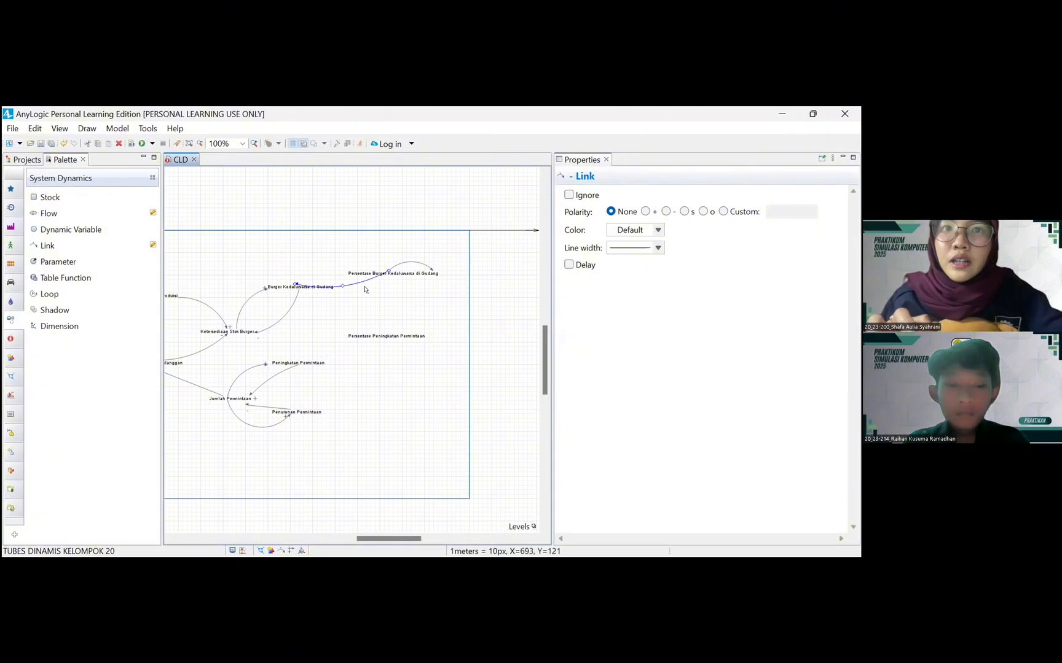
pyautogui.moveTo(342, 286); pyautogui.dragTo(339, 256)
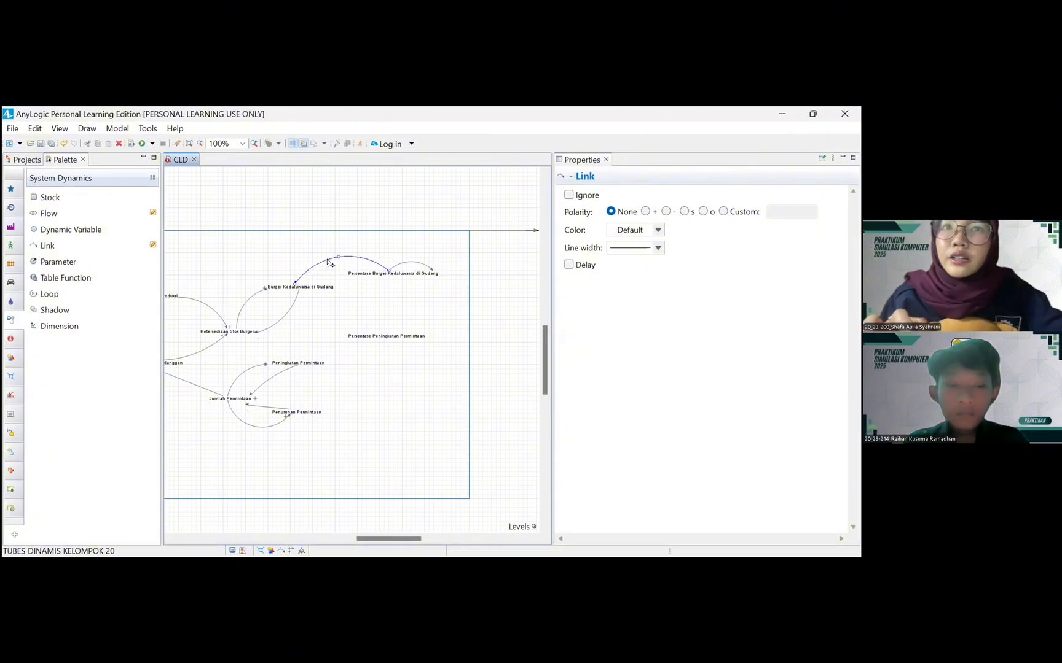
pyautogui.click(645, 212)
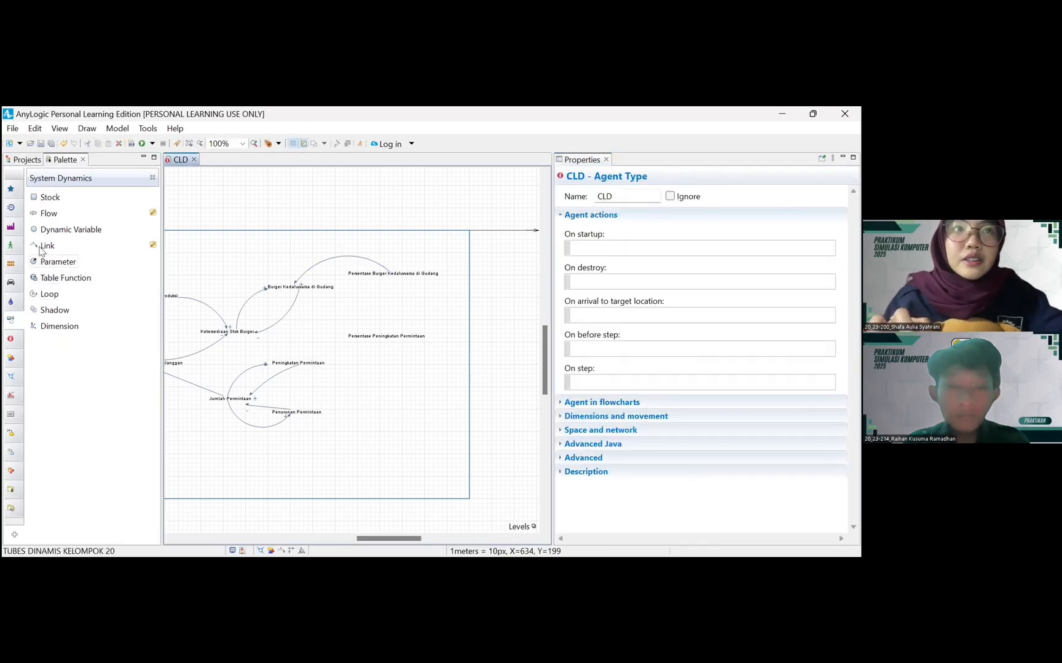
# - Draw an upward-curving link from Persentase Peningkatan Permintaan to Peningkatan Permintaan with + polarity
pyautogui.moveTo(39, 246); pyautogui.dragTo(390, 329)
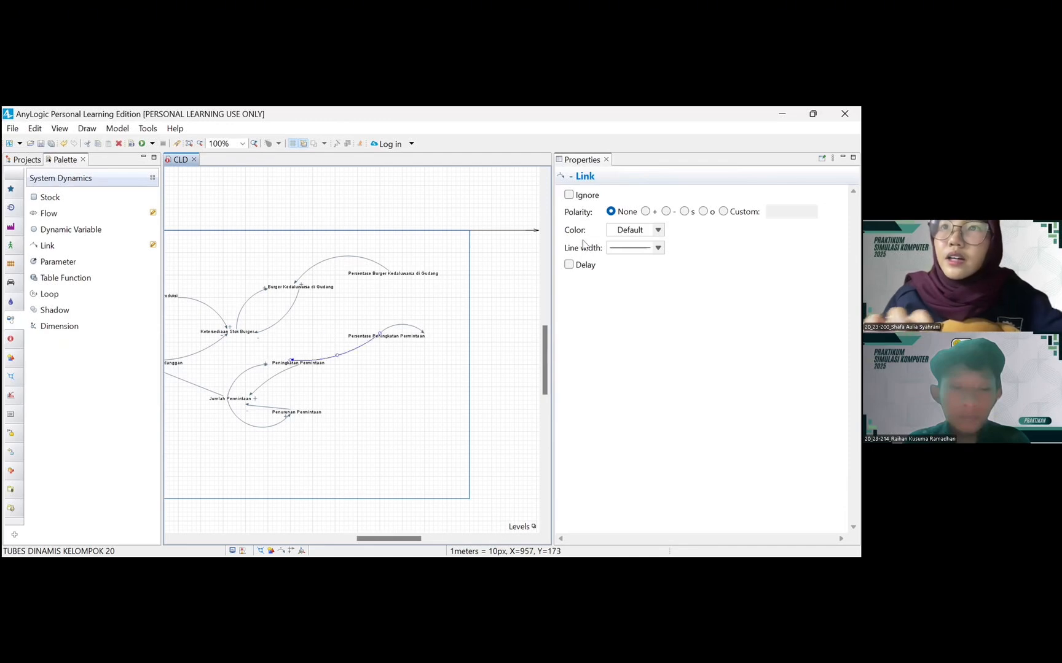
pyautogui.click(645, 211)
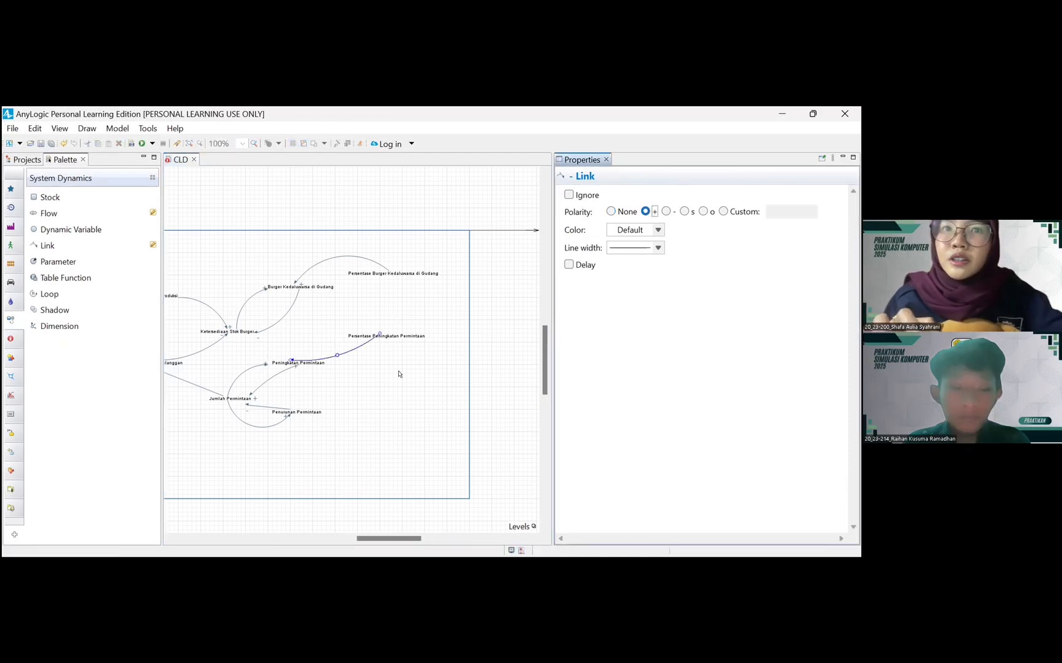
pyautogui.moveTo(337, 356); pyautogui.dragTo(326, 320)
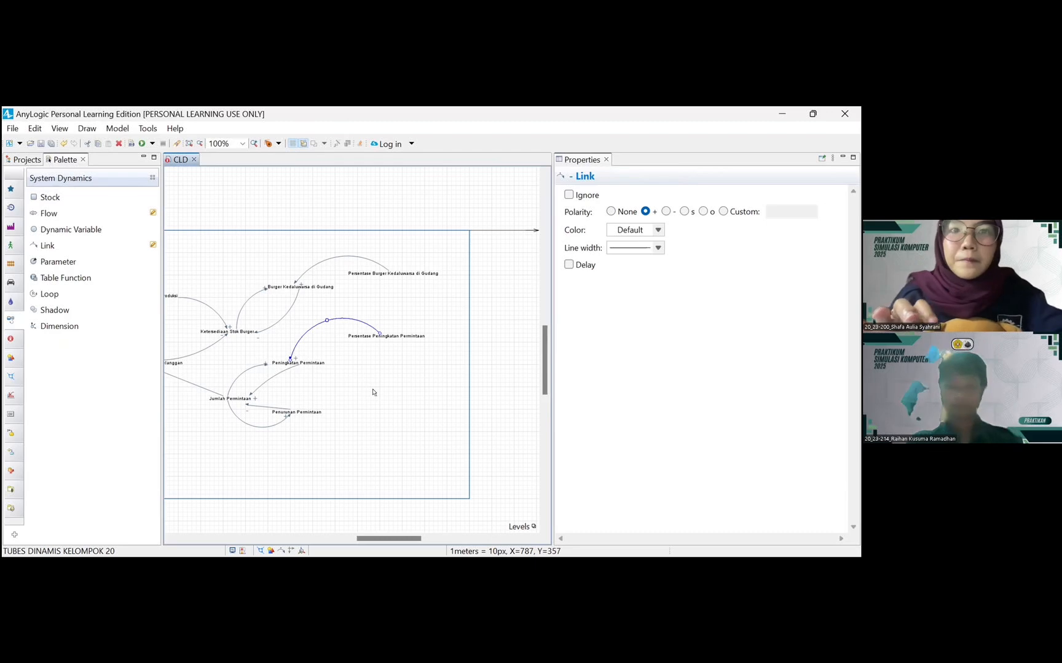
# - Bend the straight link from Jumlah Permintaan to Permintaan Pelanggan into a downward curve
pyautogui.hscroll(-5, 295, 392)
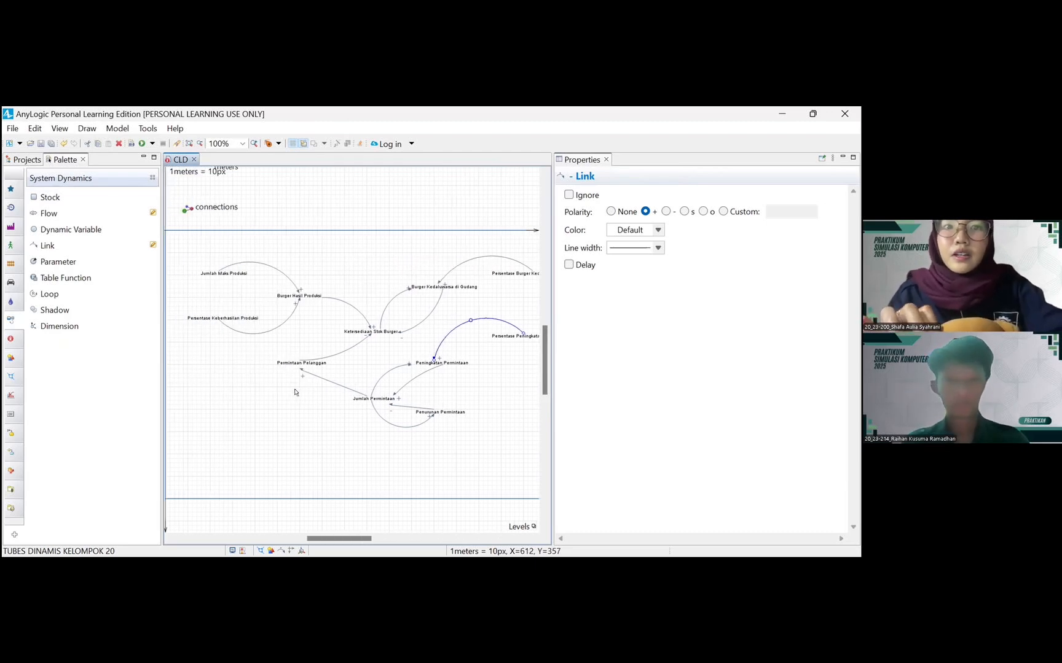
pyautogui.scroll(1, 294, 393)
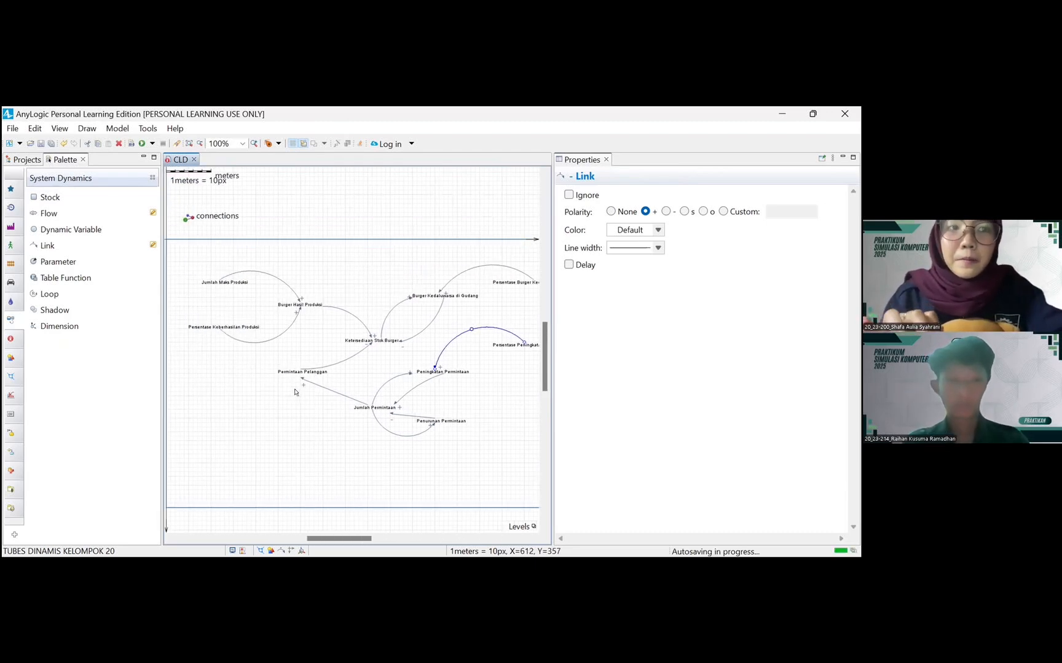
pyautogui.scroll(-1, 294, 392)
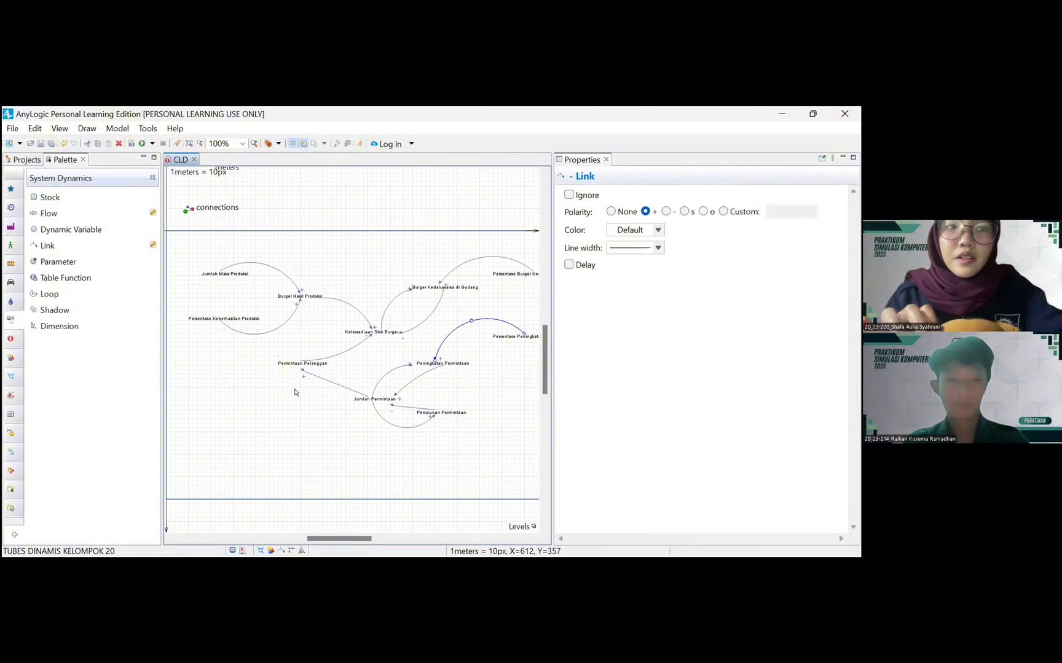
pyautogui.scroll(-2, 295, 392)
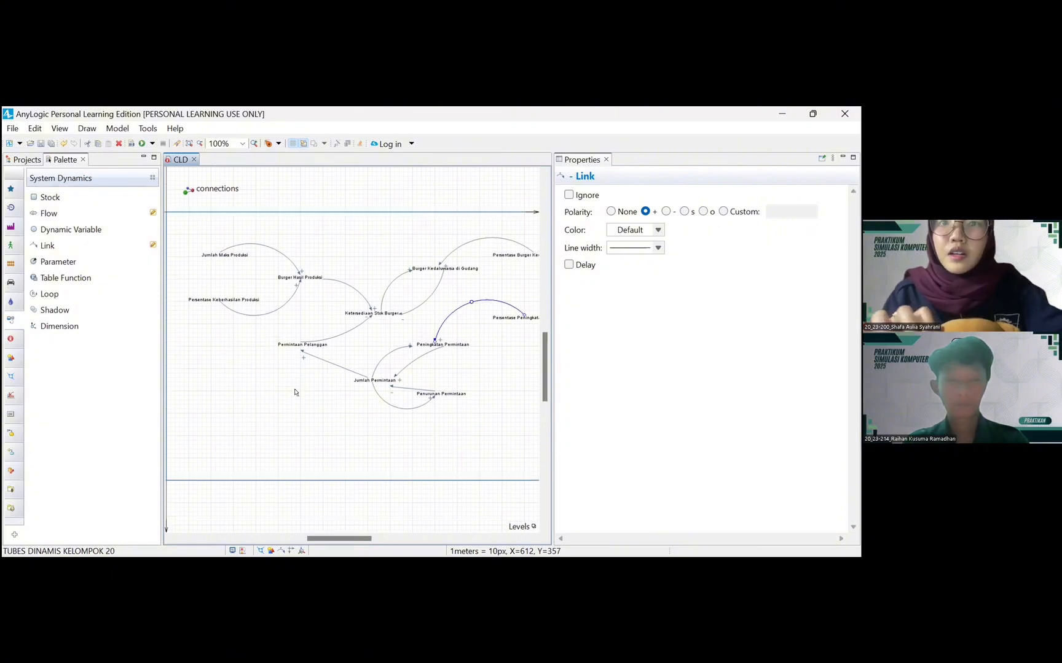
pyautogui.hscroll(2, 296, 391)
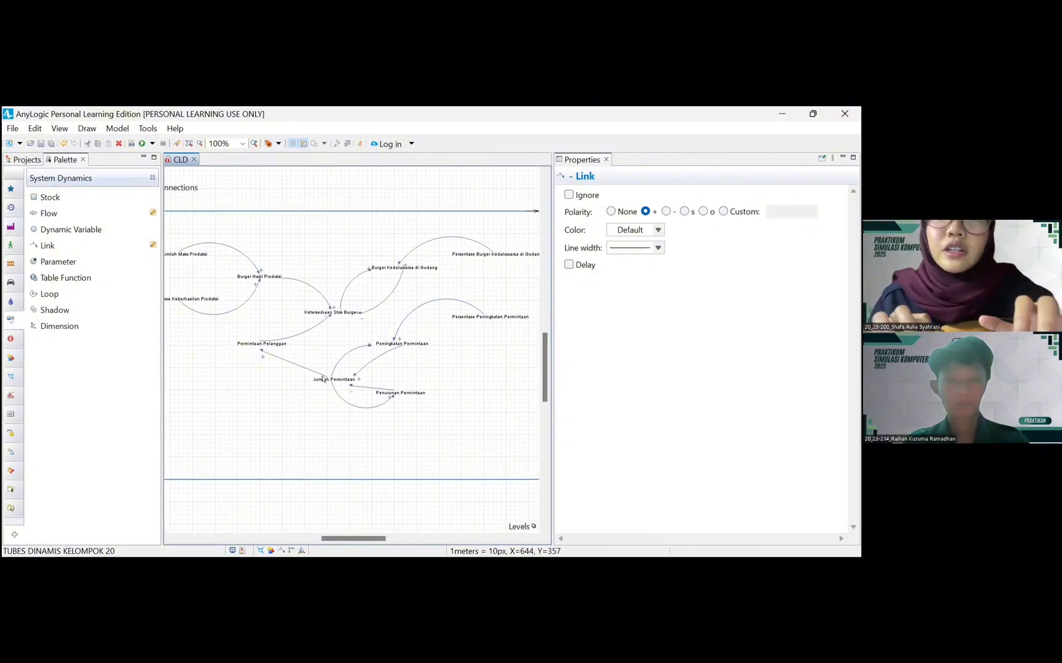
pyautogui.click(307, 366)
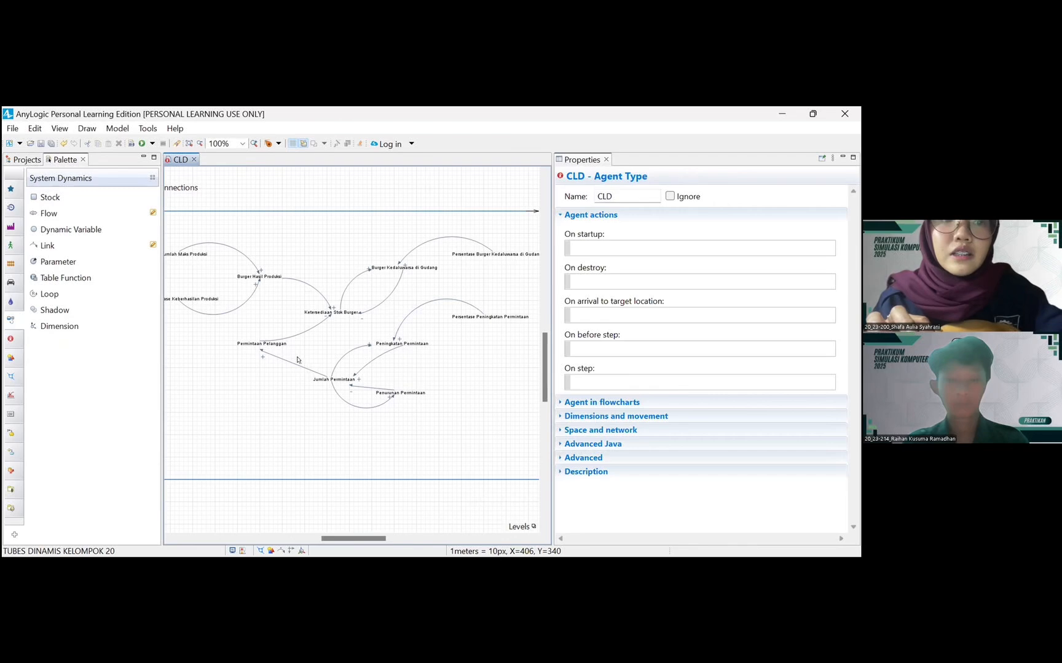
pyautogui.click(297, 336)
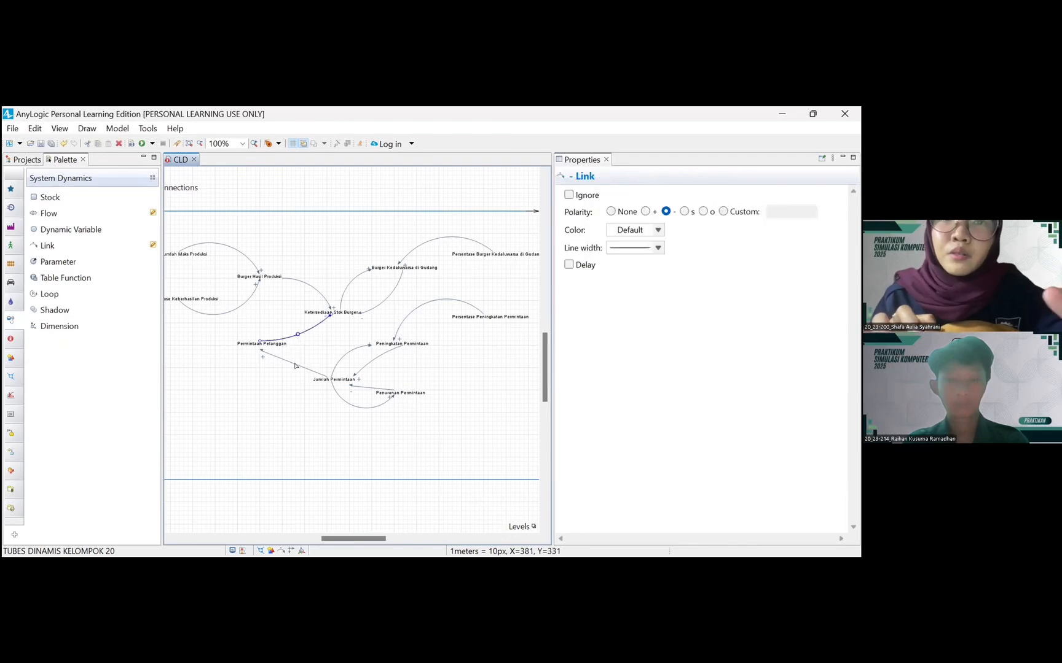
pyautogui.click(294, 365)
pyautogui.moveTo(291, 369); pyautogui.dragTo(289, 372)
# - Increase the outward curve of the return link from Burger Kedaluwarsa di Gudang to Ketersediaan Stok Burger
pyautogui.click(304, 286)
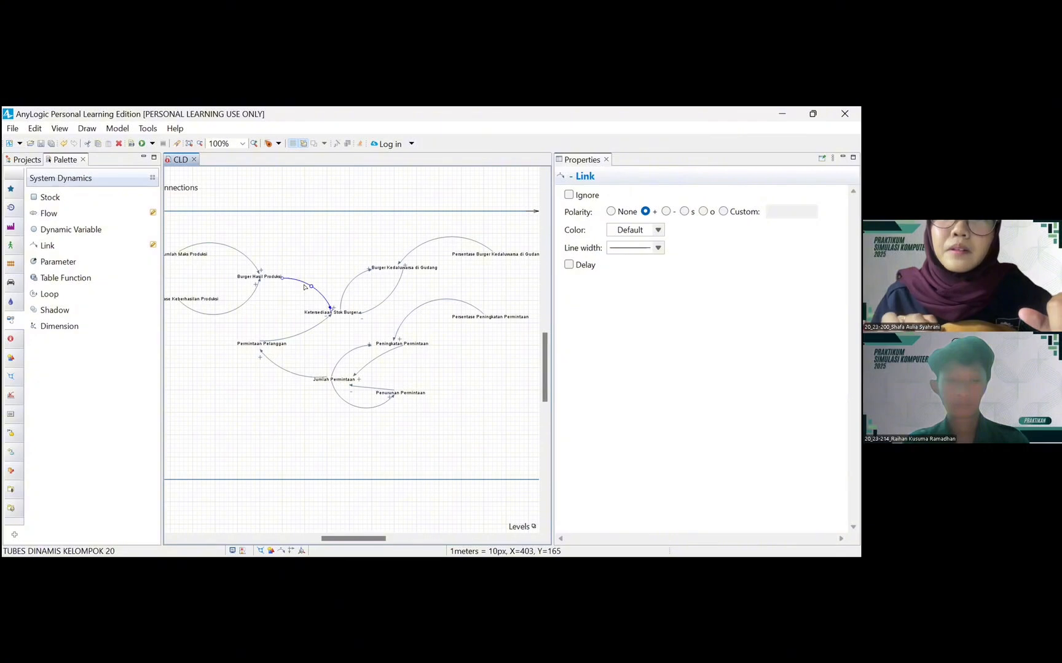
pyautogui.hscroll(-1, 303, 286)
pyautogui.click(408, 284)
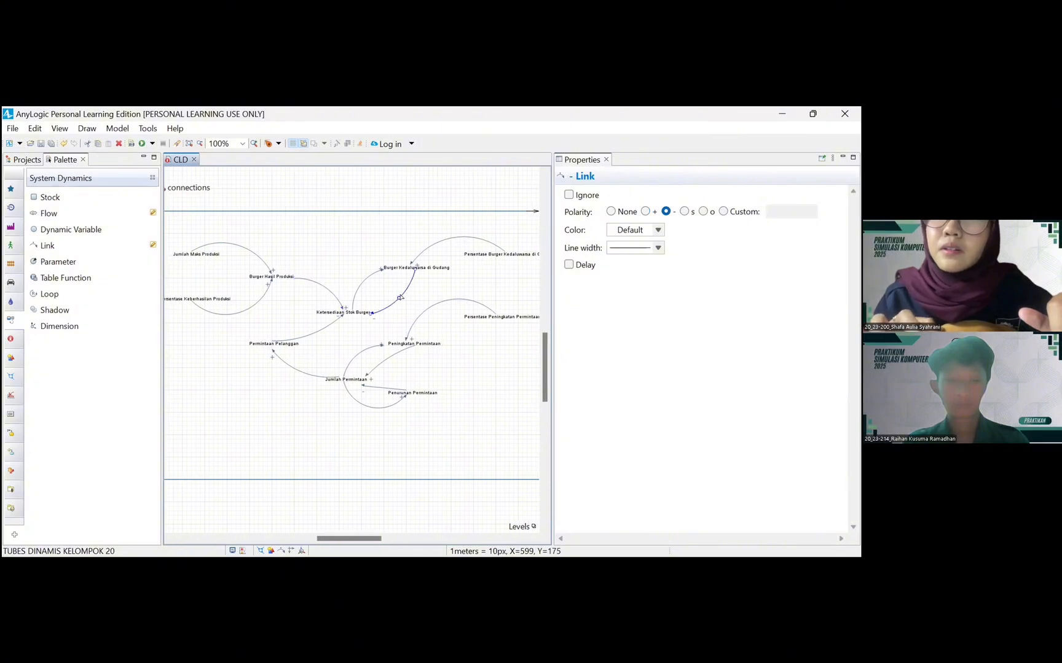
pyautogui.moveTo(399, 296); pyautogui.dragTo(410, 303)
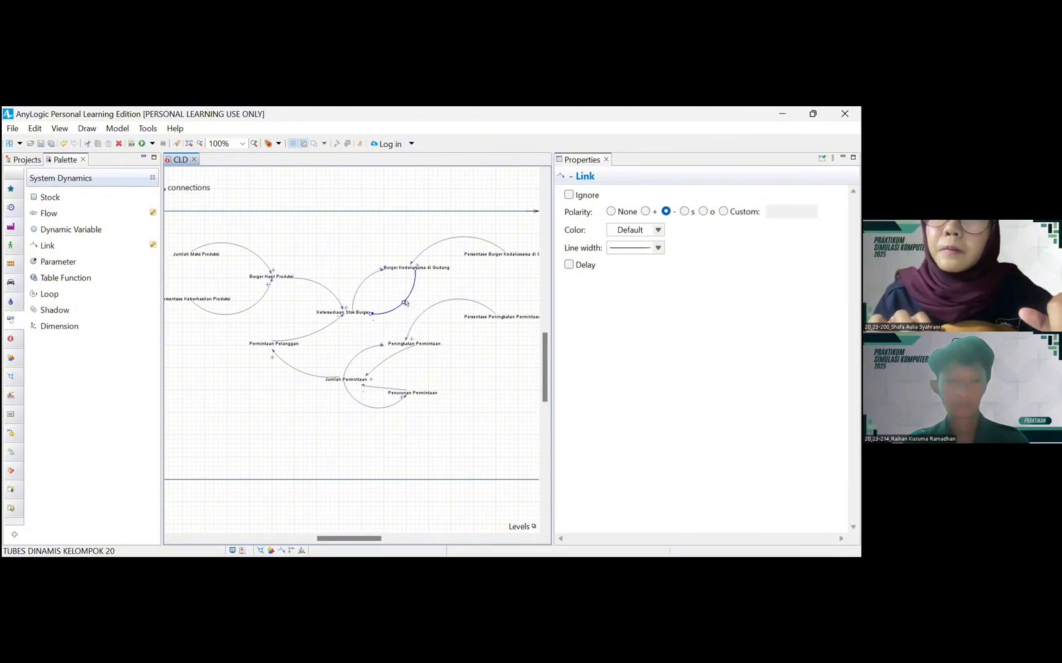
# - Curve the return links to Jumlah Permintaan, bending the one from Penurunan Permintaan downward and the one from Peningkatan Permintaan further upward
pyautogui.click(380, 389)
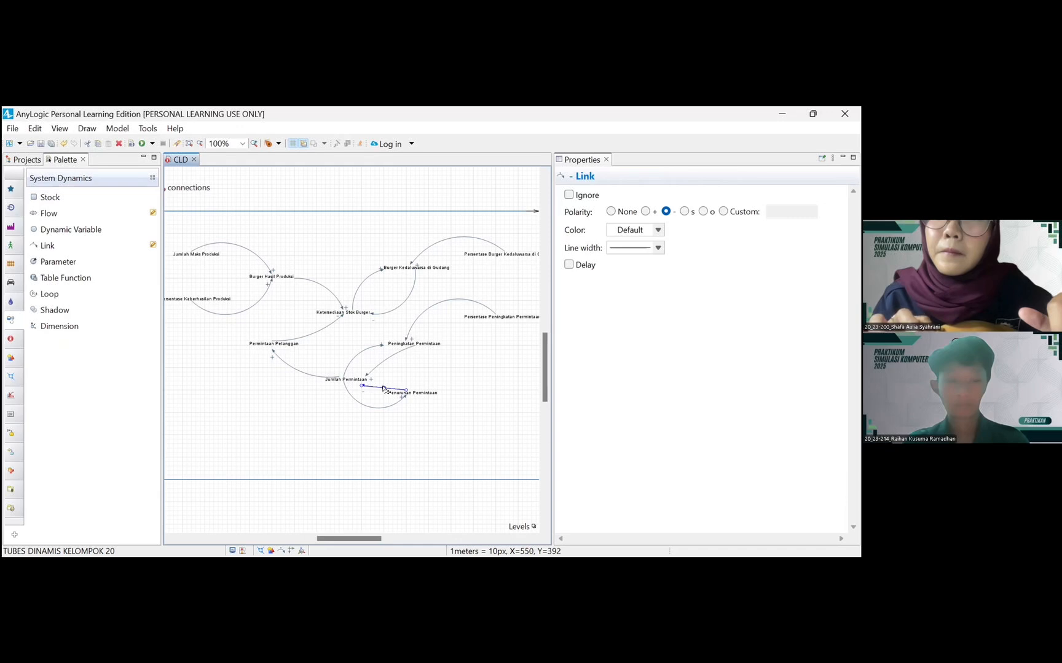
pyautogui.moveTo(384, 389); pyautogui.dragTo(362, 382)
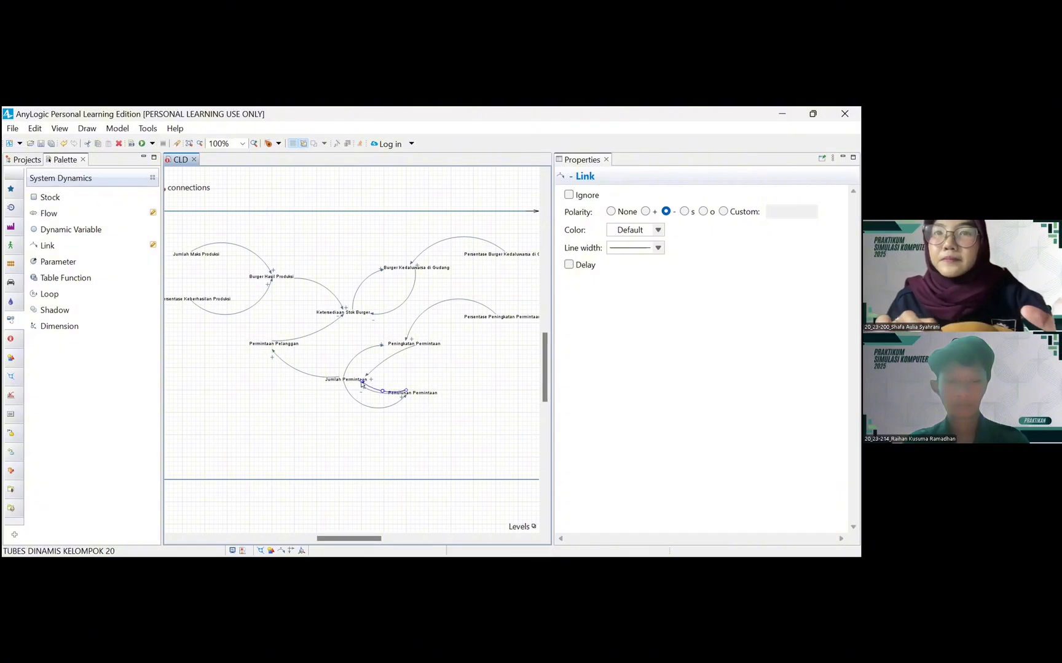
pyautogui.click(388, 362)
pyautogui.click(387, 362)
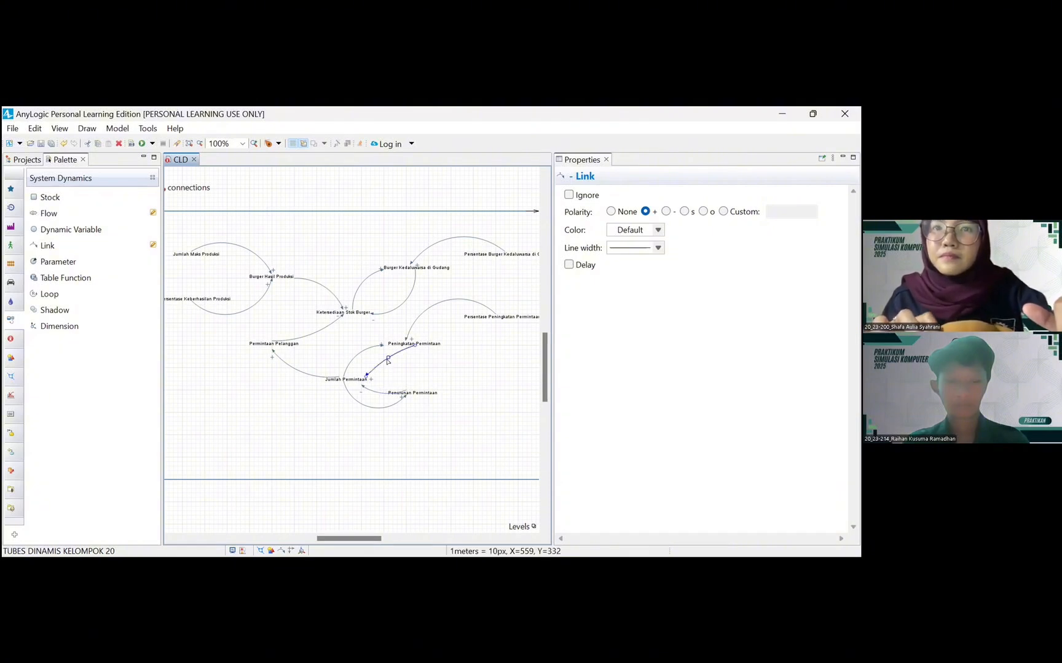
pyautogui.moveTo(387, 359); pyautogui.dragTo(382, 358)
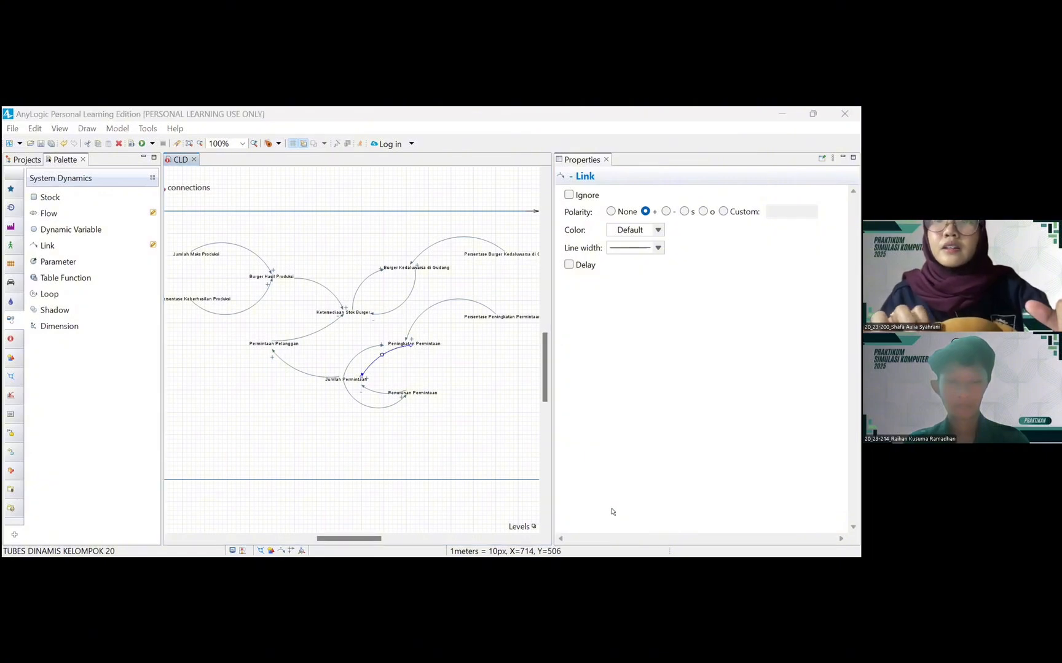
# - Close the Properties view and deselect the link, leaving the whole causal loop diagram in view
pyautogui.hscroll(1, 497, 339)
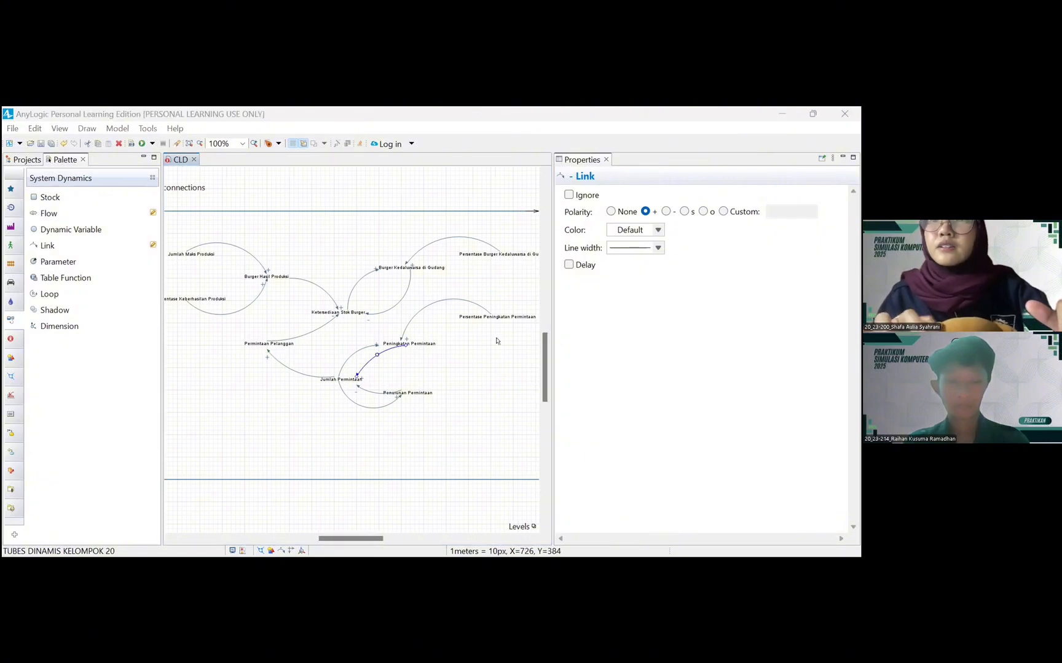
pyautogui.click(606, 159)
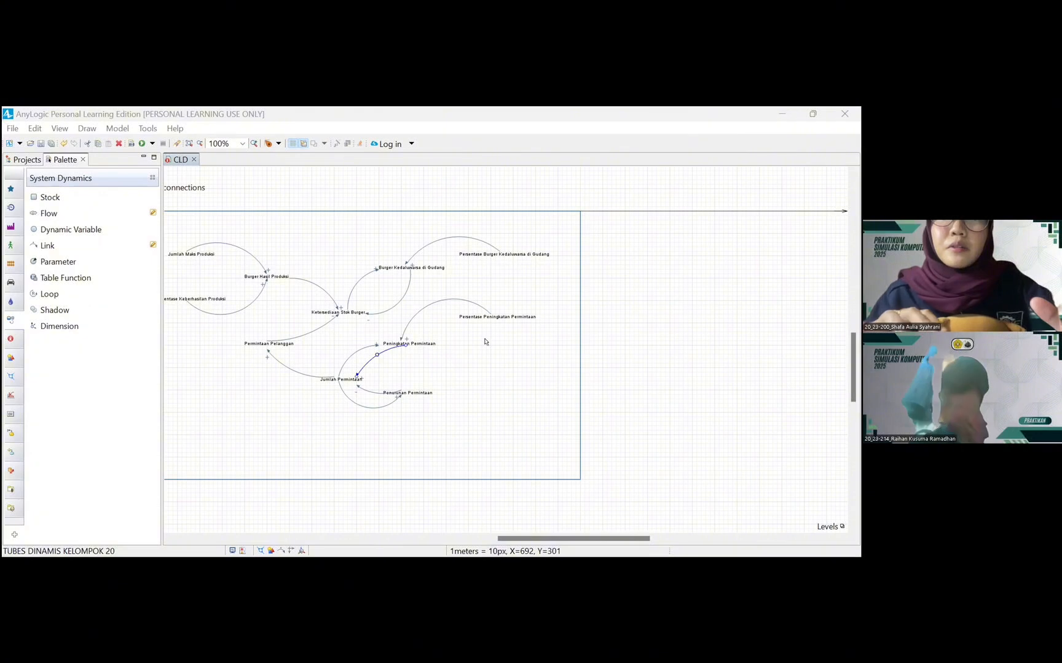
pyautogui.hscroll(-5, 536, 330)
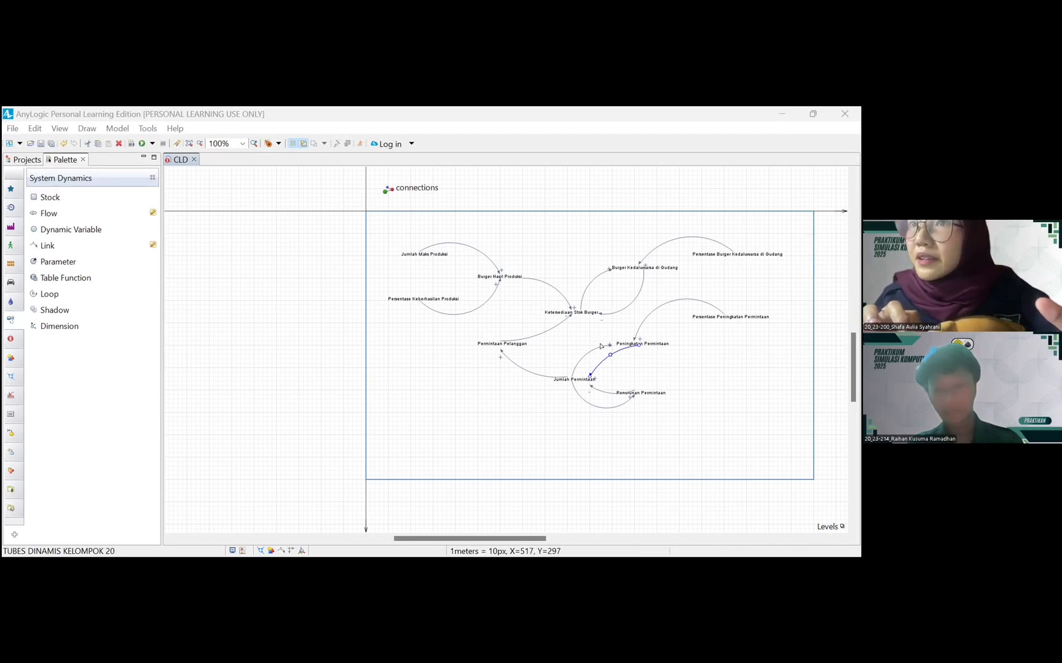
pyautogui.click(616, 477)
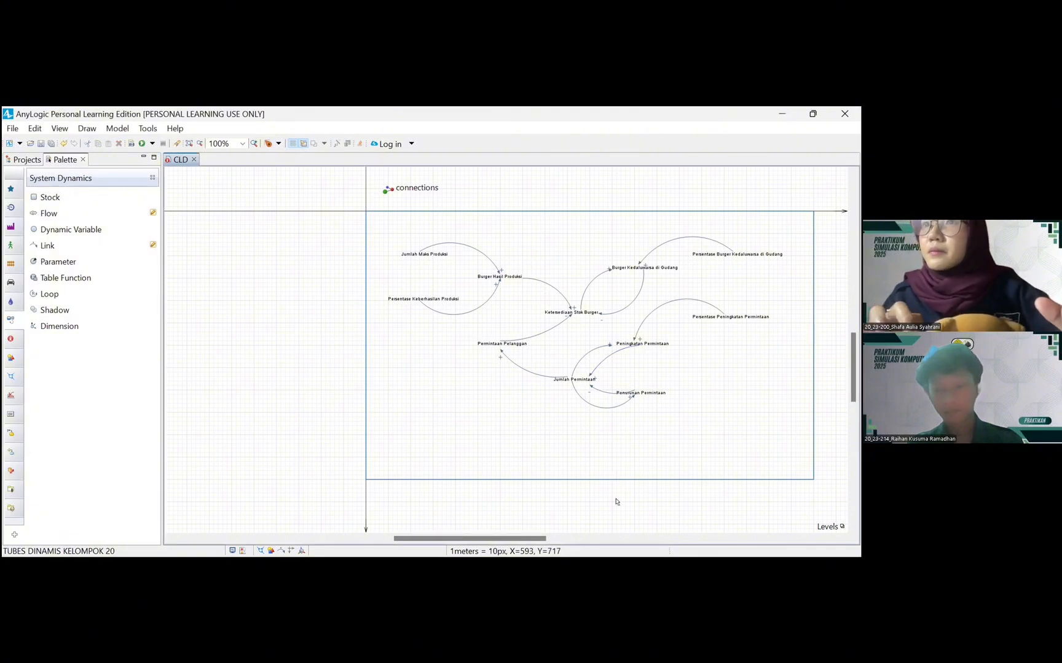
pyautogui.hotkey('alt', 'Tab')
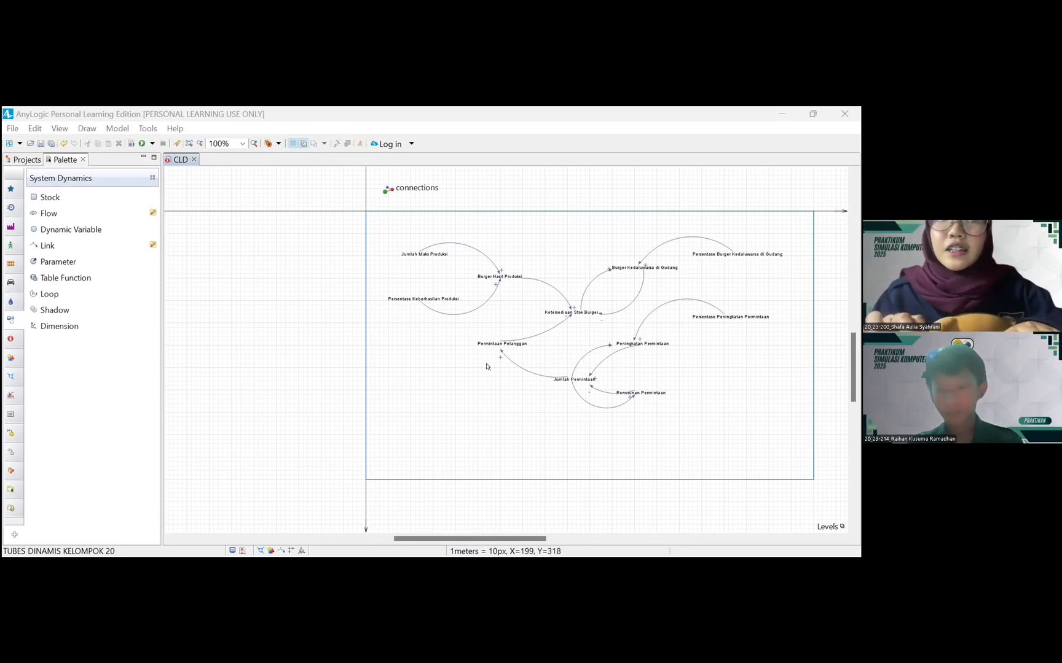
pyautogui.moveTo(485, 364); pyautogui.dragTo(304, 347, button='right')
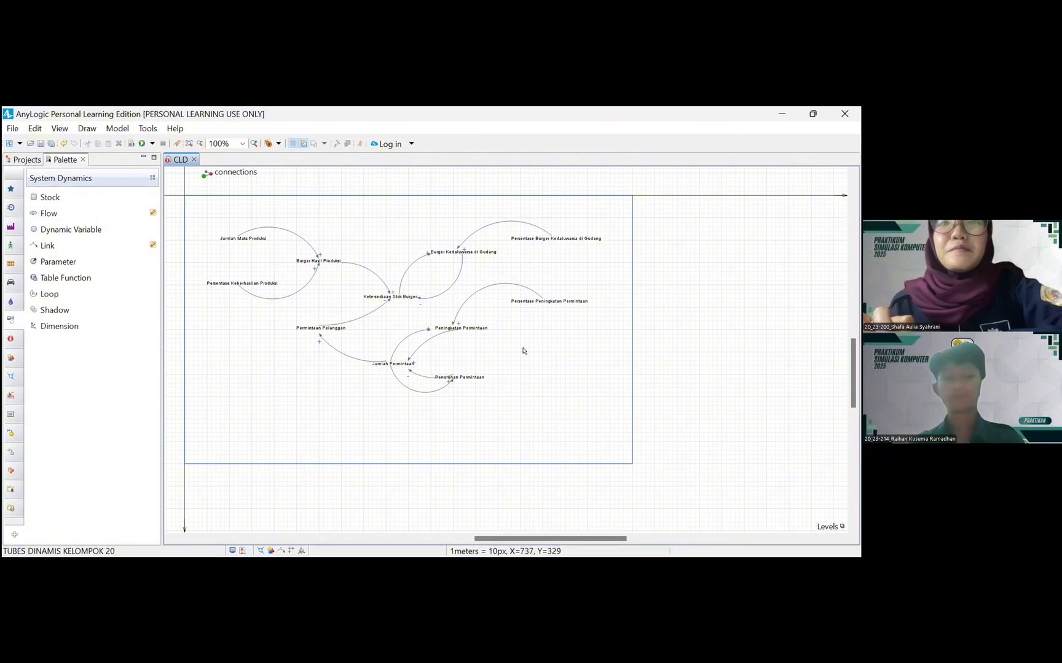